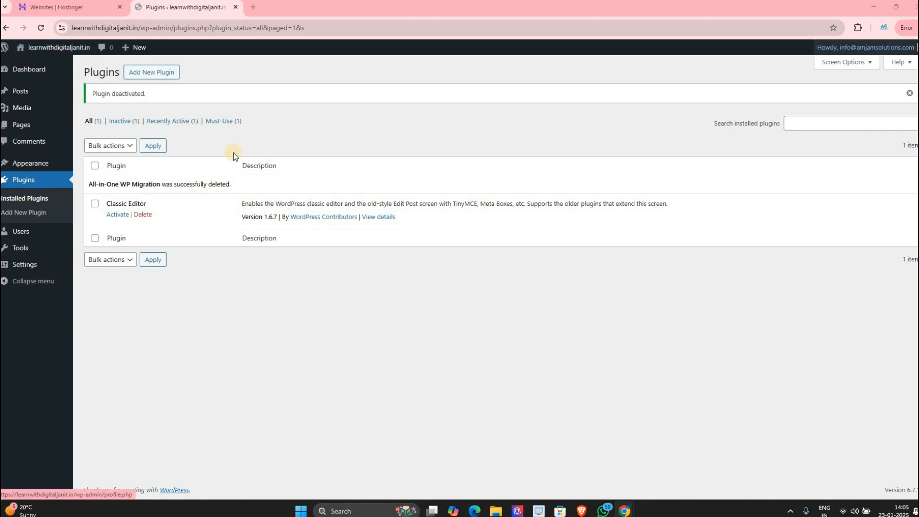
Step: Bring up the Posts flyout in the admin sidebar to reach All Posts
{"action": "mouse_move", "coordinate": [48, 99]}
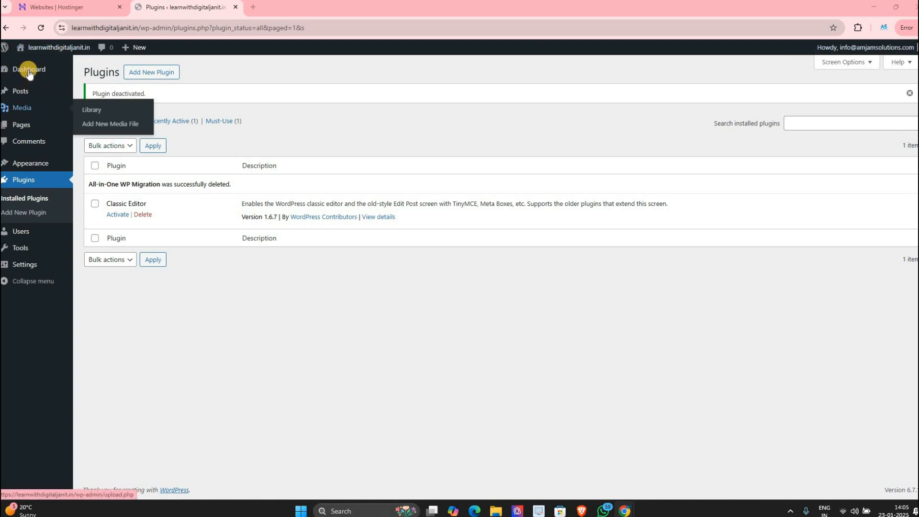
{"action": "mouse_move", "coordinate": [29, 74]}
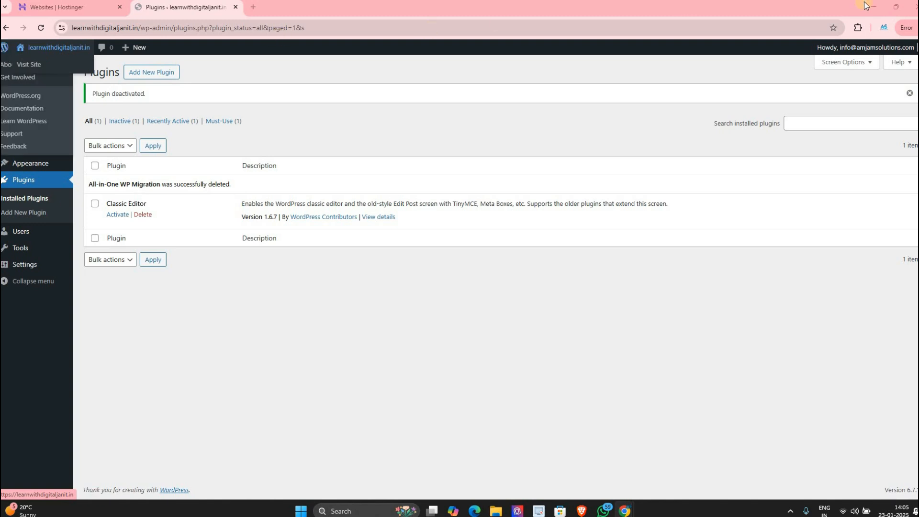
{"action": "mouse_move", "coordinate": [864, 46]}
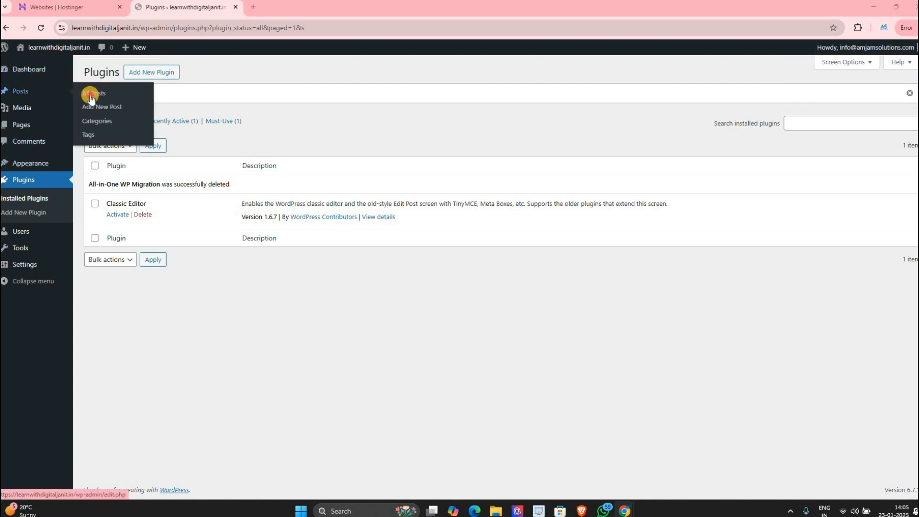
Step: Go to All Posts, glance at a blank new post, go back, then view Categories
{"action": "left_click", "coordinate": [91, 97]}
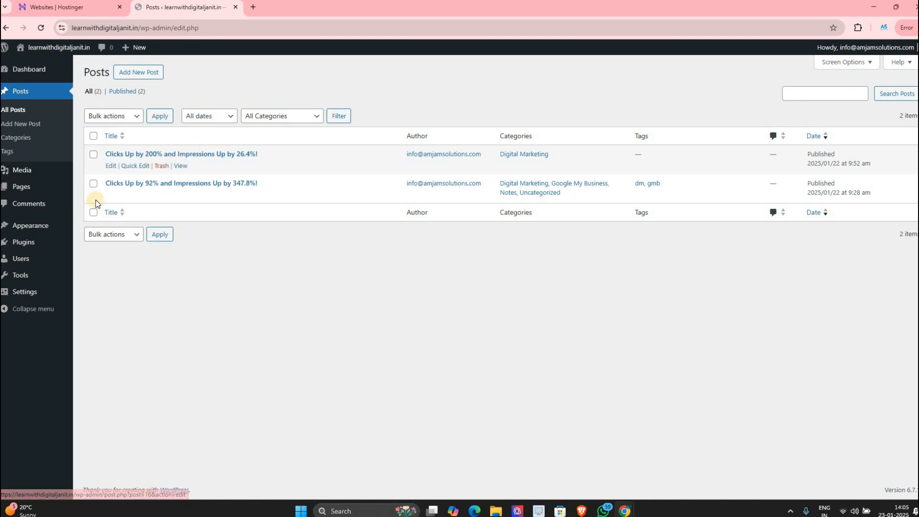
{"action": "left_click", "coordinate": [29, 141]}
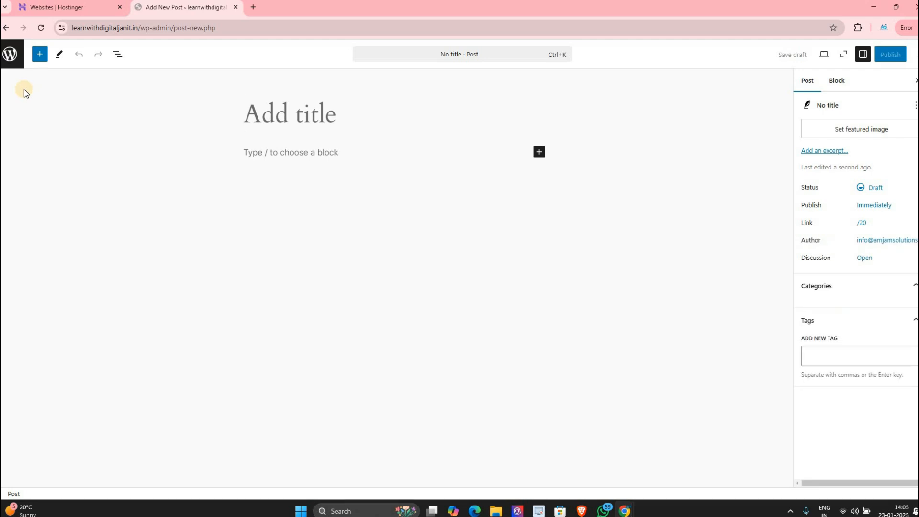
{"action": "key", "text": "alt+Left"}
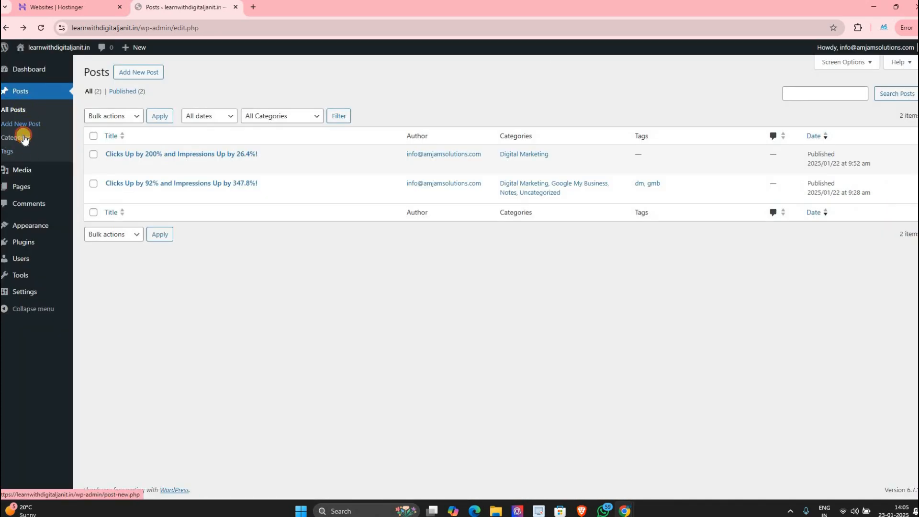
{"action": "left_click", "coordinate": [24, 138]}
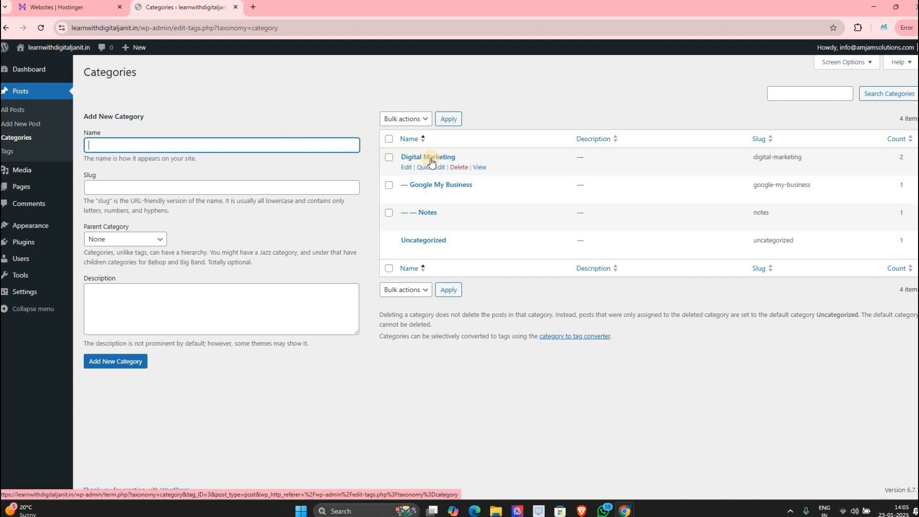
Step: Look through the Tags, Categories and All Posts pages, ending on Categories
{"action": "left_click", "coordinate": [40, 154]}
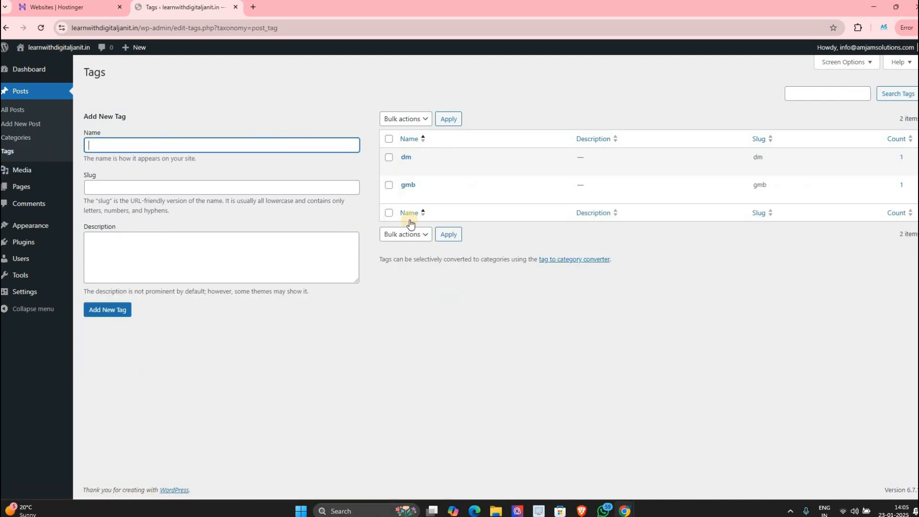
{"action": "left_click", "coordinate": [11, 141]}
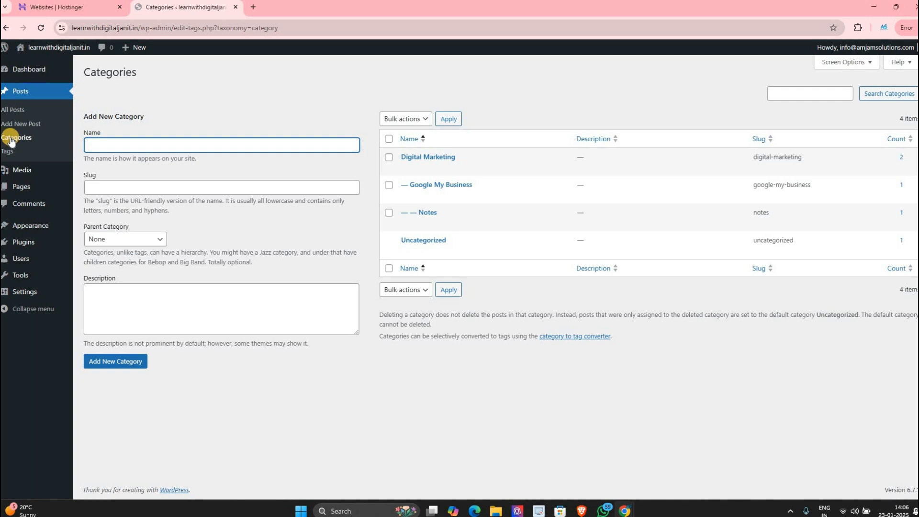
{"action": "left_click", "coordinate": [16, 116]}
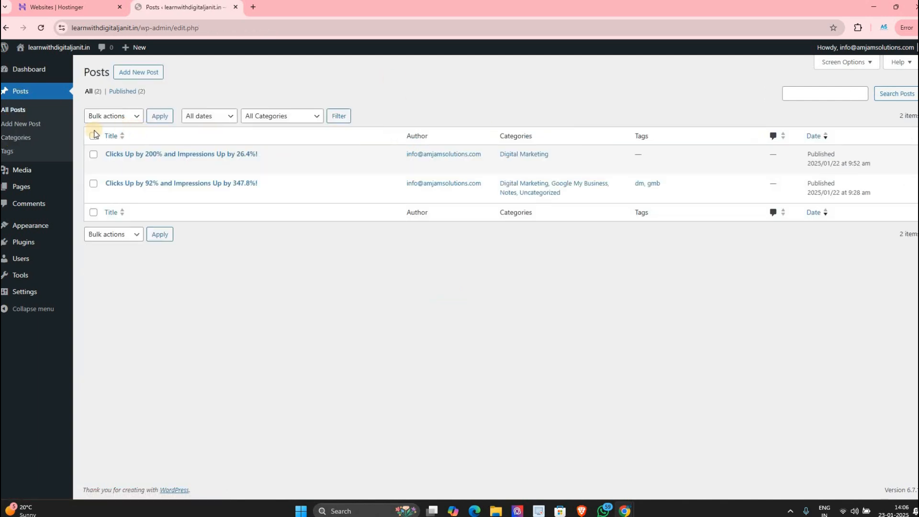
{"action": "left_click", "coordinate": [56, 137]}
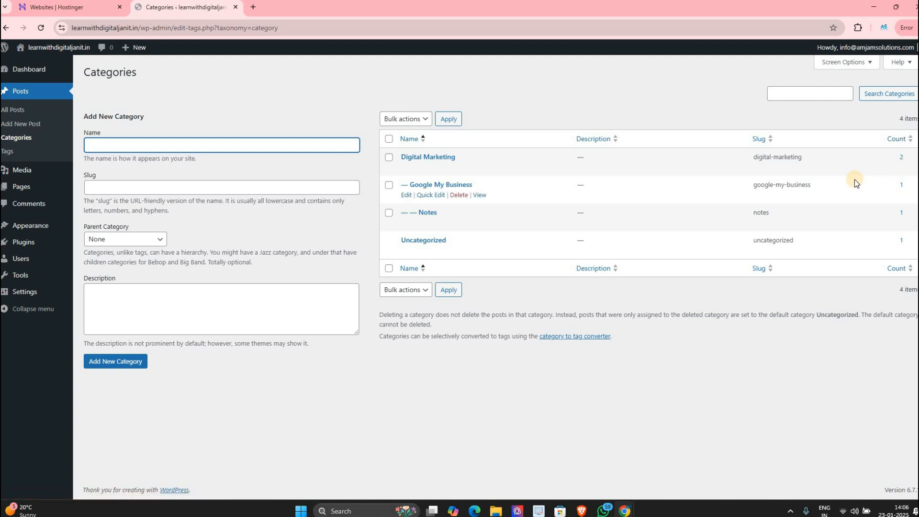
Step: Check and dismiss Windows quick settings, then return to the All Posts list
{"action": "left_click", "coordinate": [854, 511]}
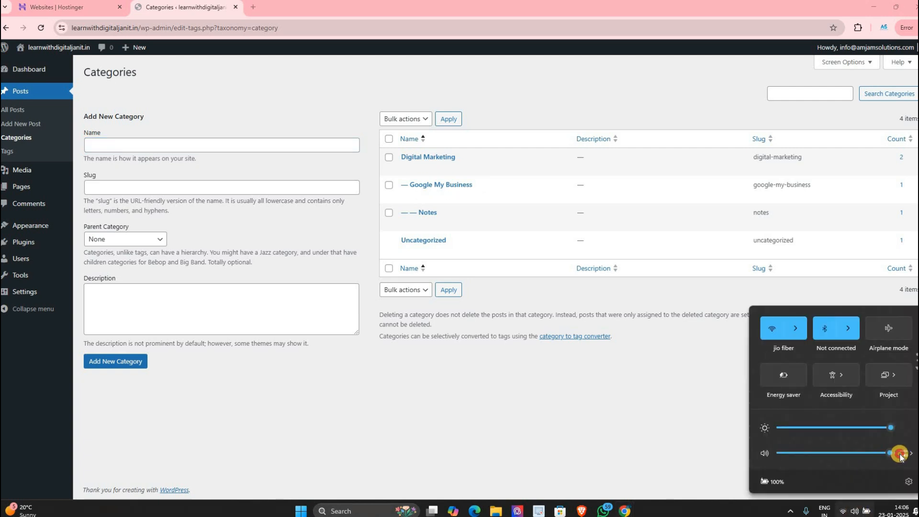
{"action": "left_click", "coordinate": [685, 383]}
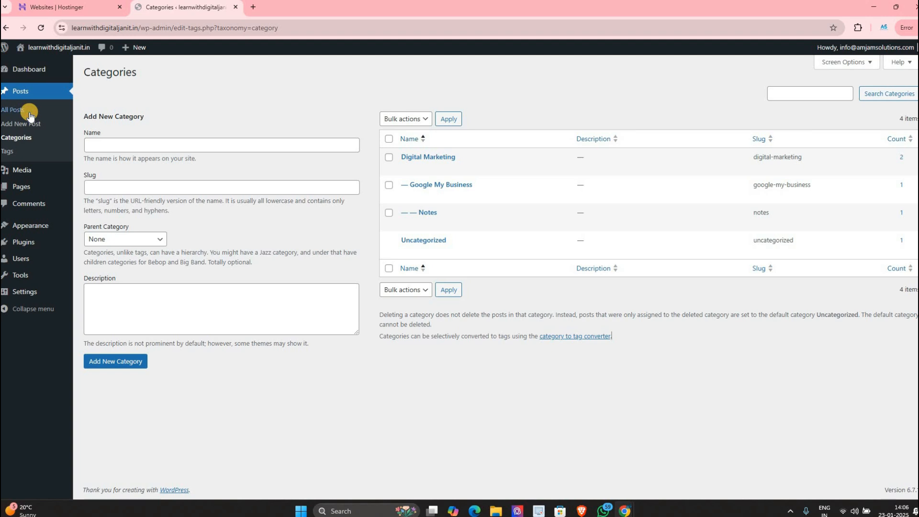
{"action": "left_click", "coordinate": [60, 114]}
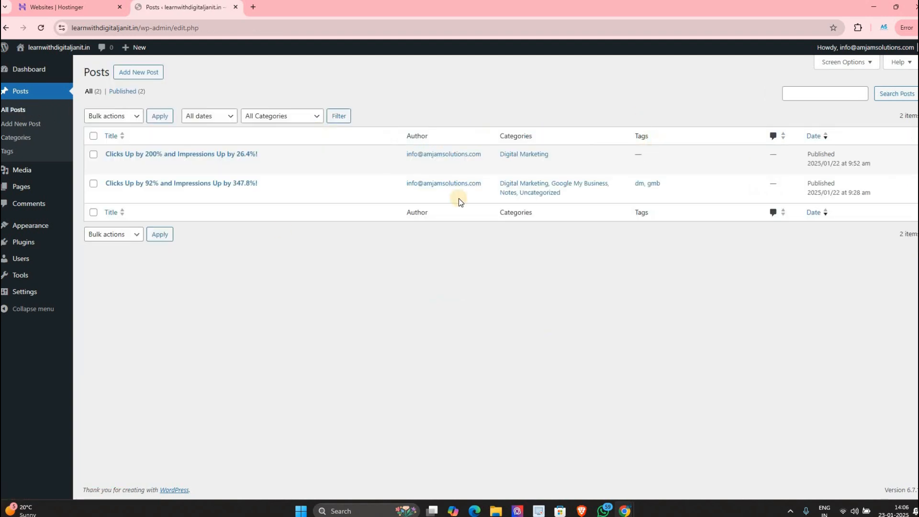
Step: View the 'Clicks Up by 92%' post in a new browser tab
{"action": "middle_click", "coordinate": [181, 195]}
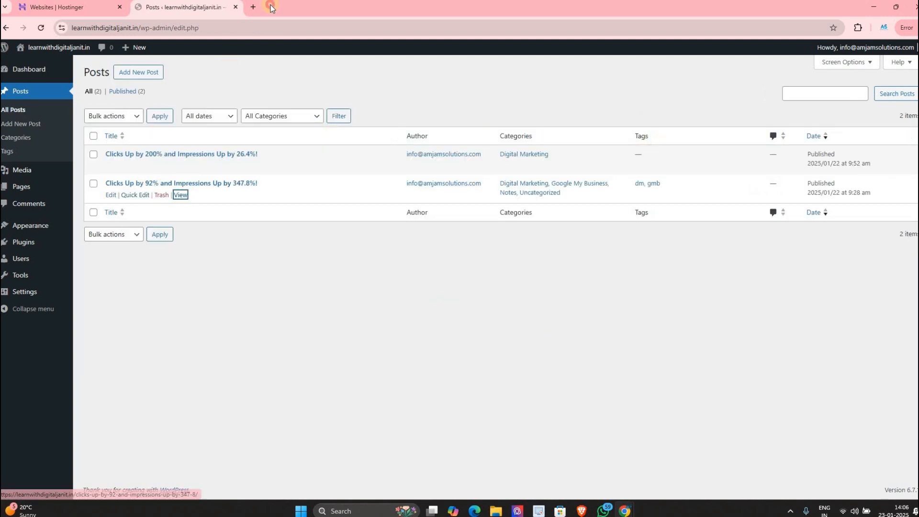
{"action": "key", "text": "ctrl+Tab"}
{"action": "scroll", "coordinate": [402, 337], "scroll_direction": "down", "scroll_amount": 20}
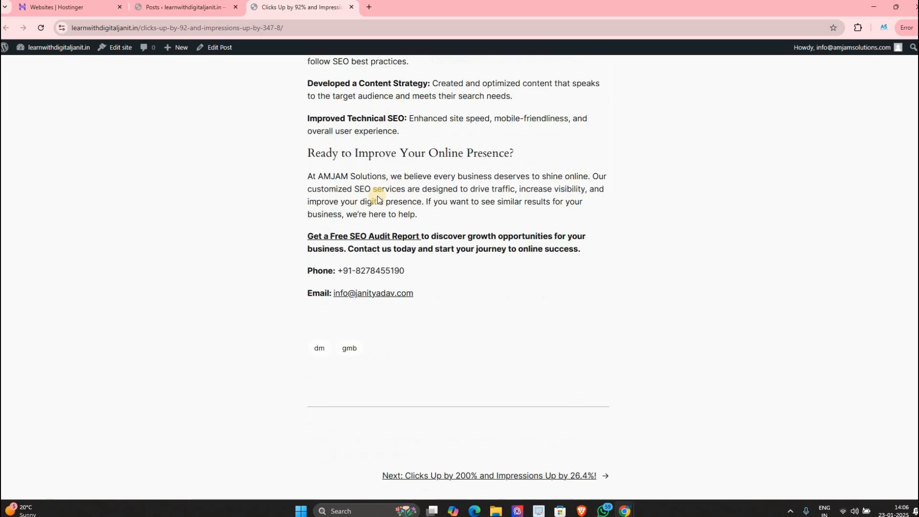
{"action": "scroll", "coordinate": [335, 221], "scroll_direction": "up", "scroll_amount": 5}
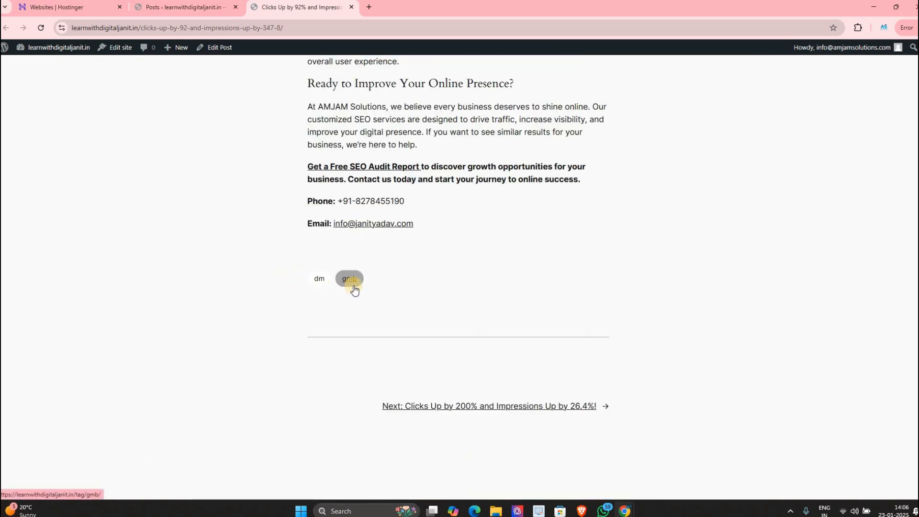
Step: Browse the post's dm tag archive and its URL, then return to the Posts tab
{"action": "left_click", "coordinate": [317, 281]}
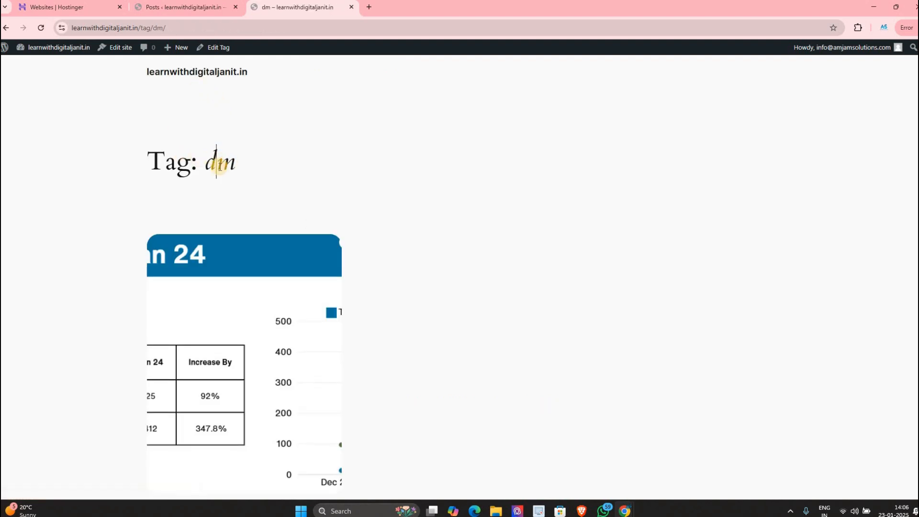
{"action": "scroll", "coordinate": [373, 267], "scroll_direction": "down", "scroll_amount": 5}
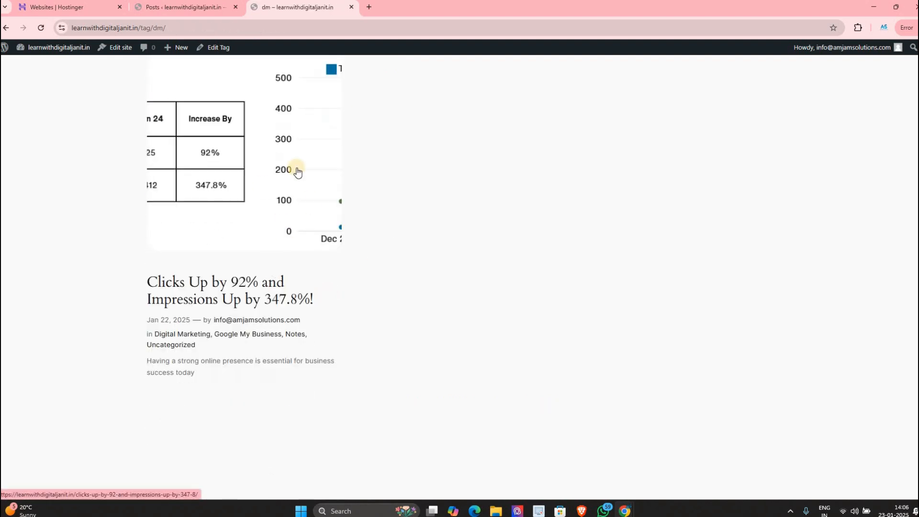
{"action": "scroll", "coordinate": [336, 187], "scroll_direction": "down", "scroll_amount": 1}
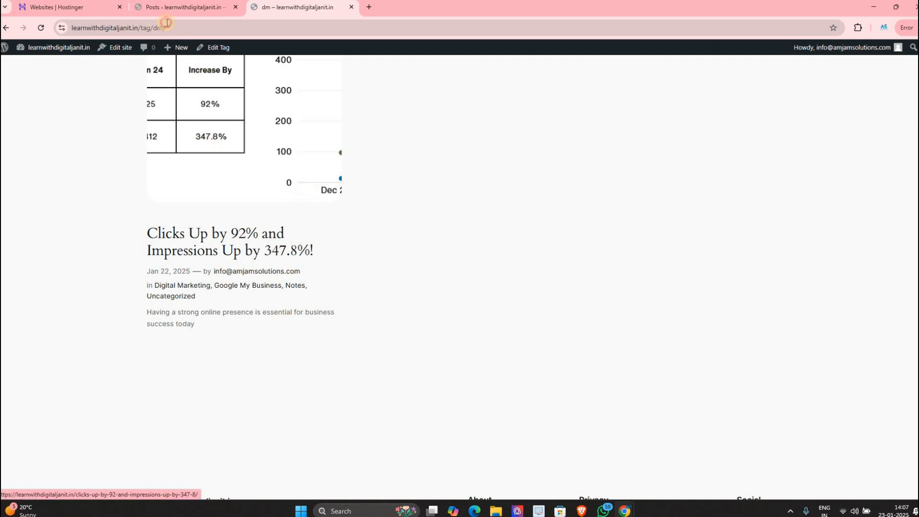
{"action": "left_click_drag", "start_coordinate": [159, 24], "coordinate": [173, 22]}
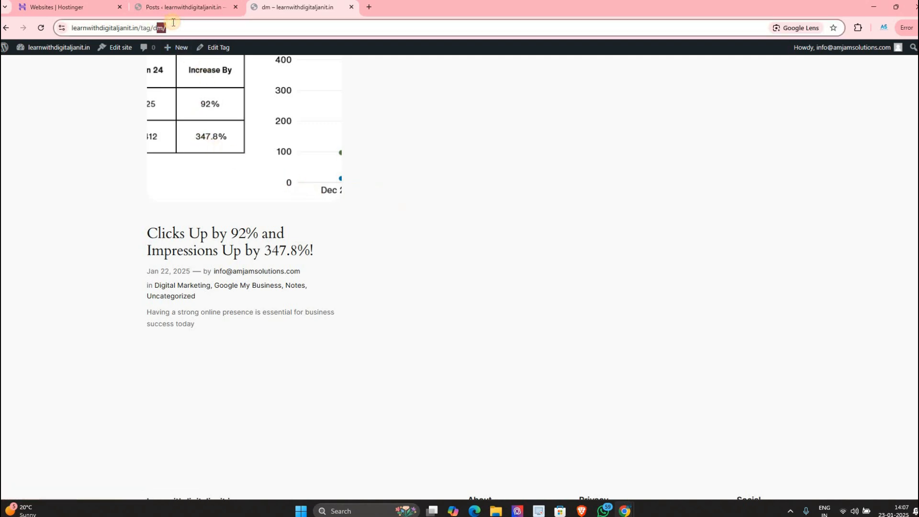
{"action": "left_click", "coordinate": [147, 56]}
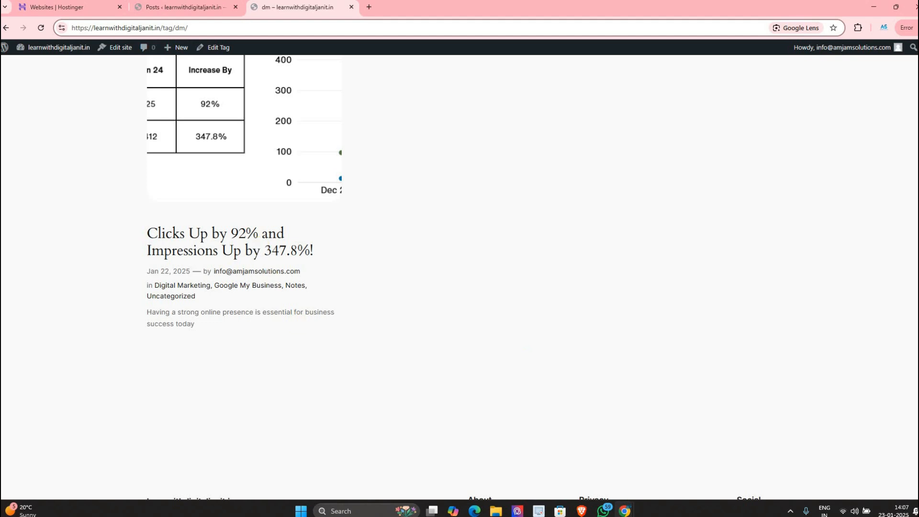
{"action": "scroll", "coordinate": [287, 180], "scroll_direction": "up", "scroll_amount": 6}
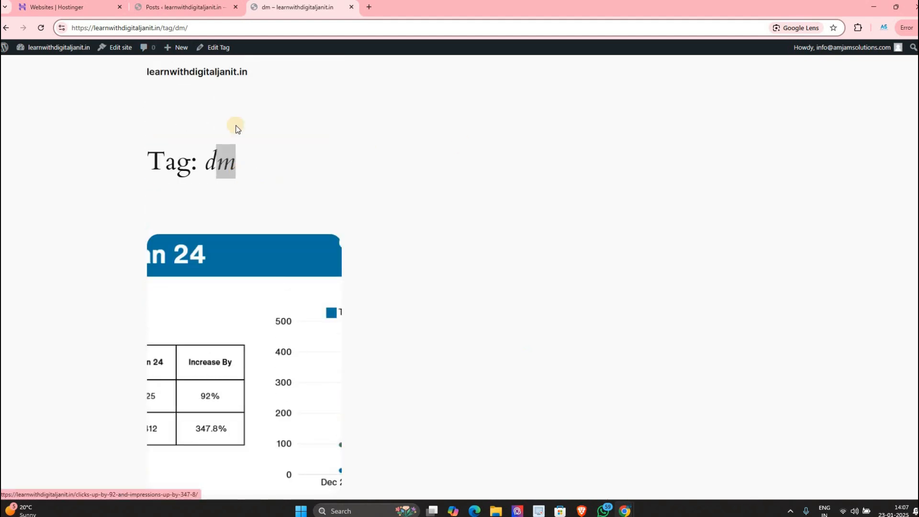
{"action": "left_click", "coordinate": [184, 6]}
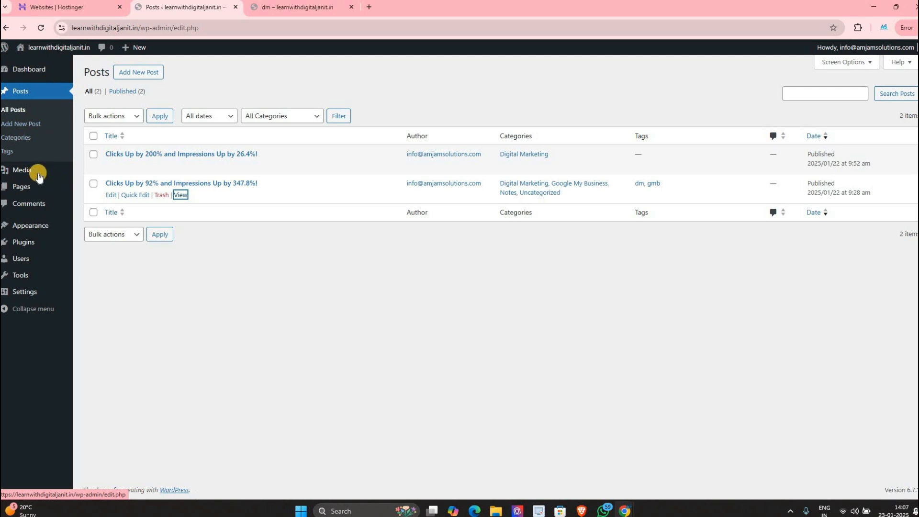
Step: Show the Media Library in list view
{"action": "mouse_move", "coordinate": [39, 177]}
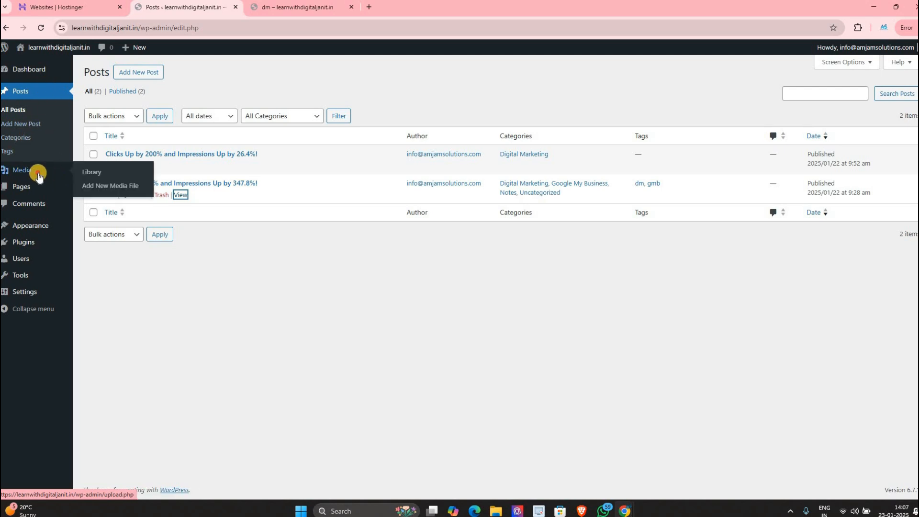
{"action": "left_click", "coordinate": [39, 176]}
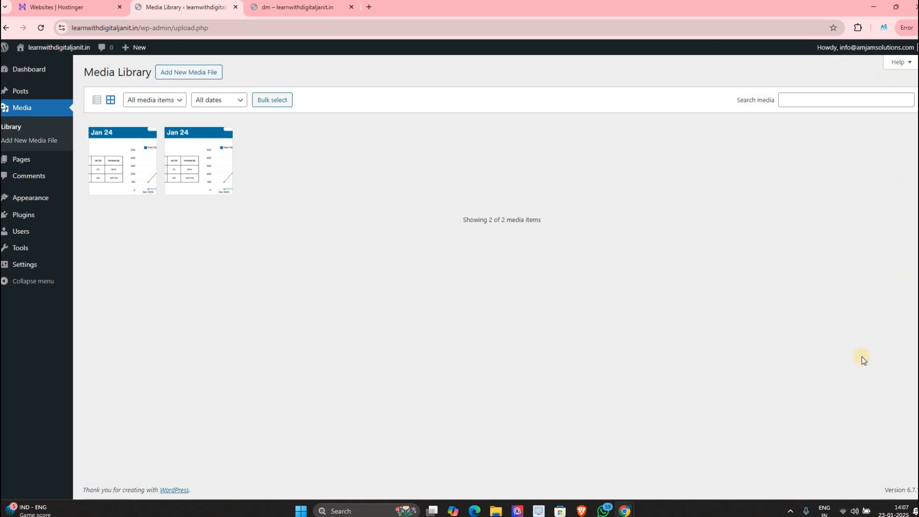
{"action": "left_click", "coordinate": [99, 102]}
Step: Try the media-type filter with Audio, Images, Documents and Video in turn
{"action": "left_click", "coordinate": [150, 101]}
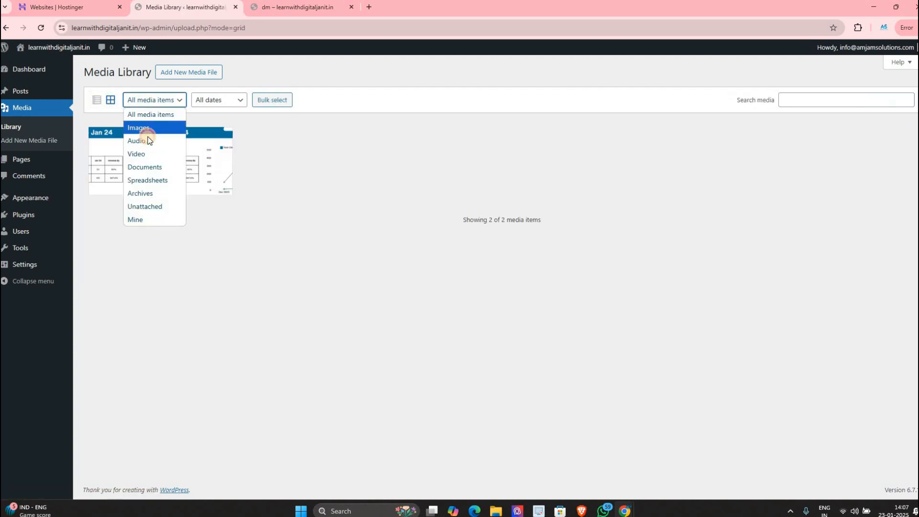
{"action": "left_click", "coordinate": [144, 141]}
{"action": "left_click", "coordinate": [145, 102]}
{"action": "left_click", "coordinate": [146, 128]}
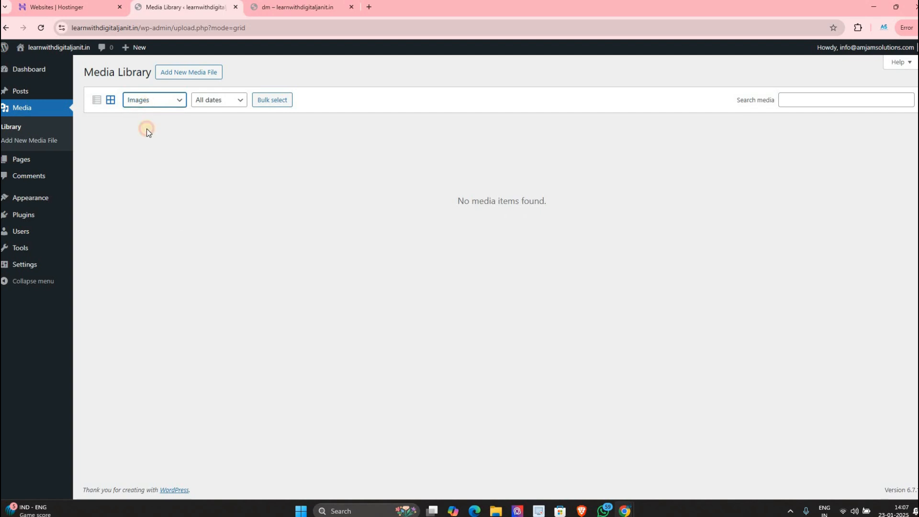
{"action": "left_click", "coordinate": [146, 100]}
{"action": "left_click", "coordinate": [145, 166]}
{"action": "left_click", "coordinate": [148, 99]}
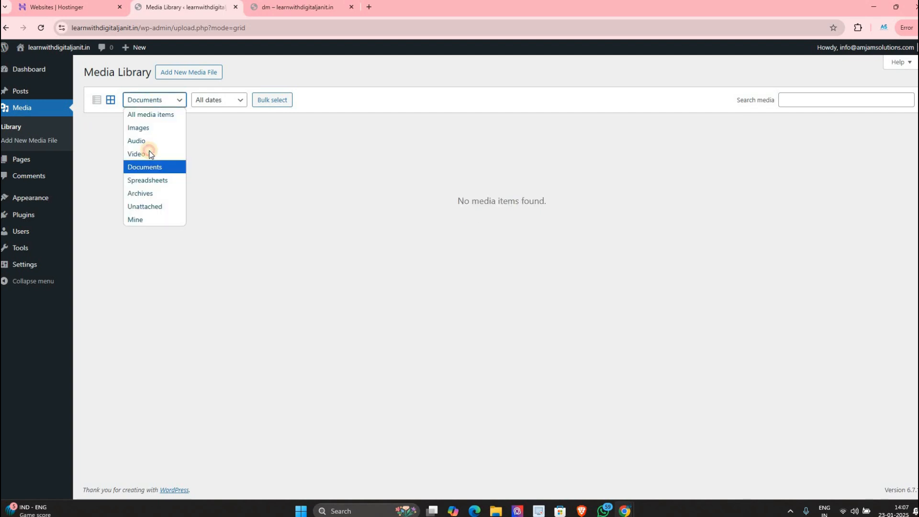
{"action": "left_click", "coordinate": [150, 154]}
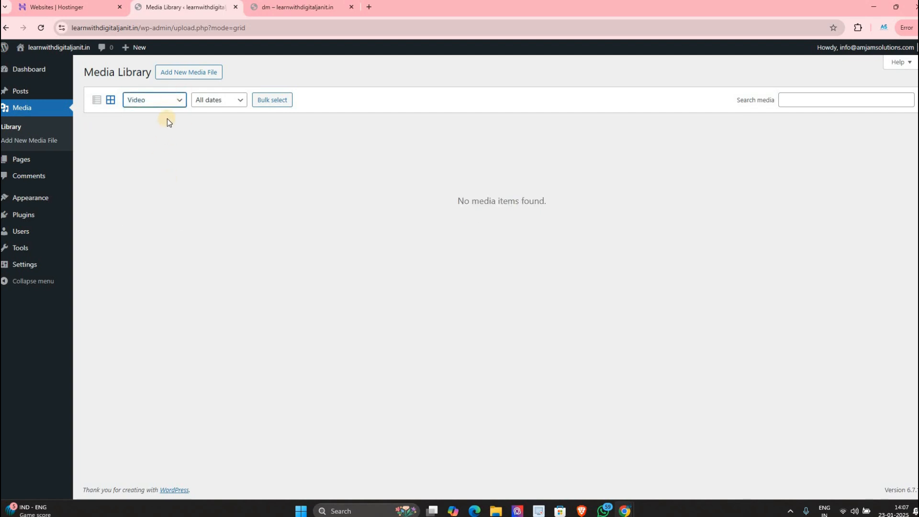
Step: Check the upload-date filter, then set the media type to All media items
{"action": "left_click", "coordinate": [214, 101]}
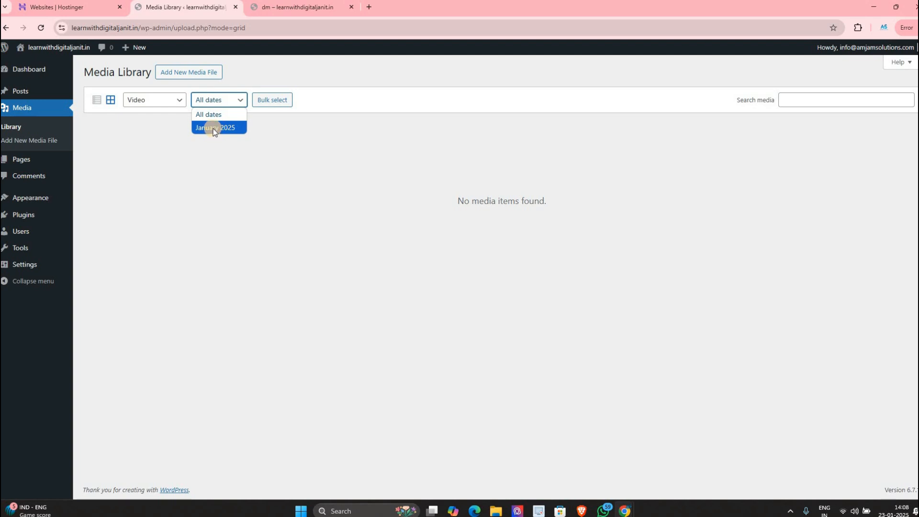
{"action": "left_click", "coordinate": [208, 101]}
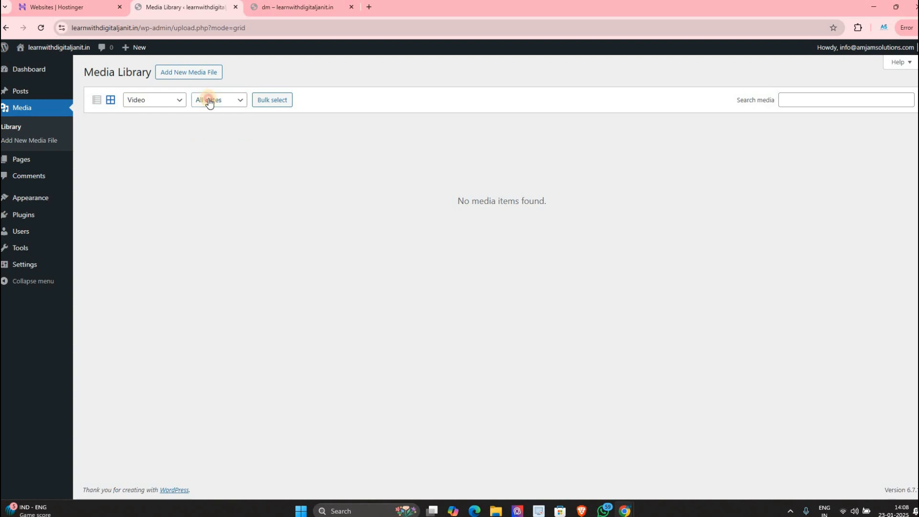
{"action": "left_click", "coordinate": [210, 102]}
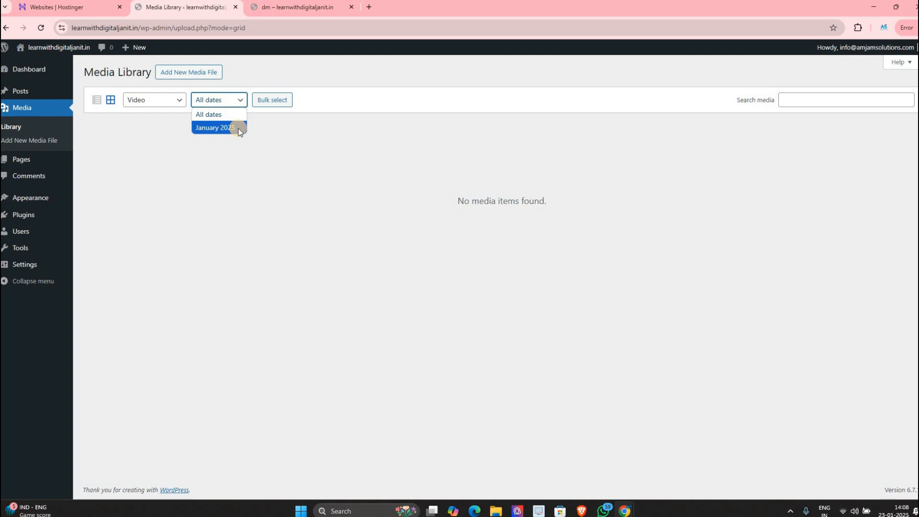
{"action": "left_click", "coordinate": [141, 103]}
{"action": "left_click", "coordinate": [150, 115]}
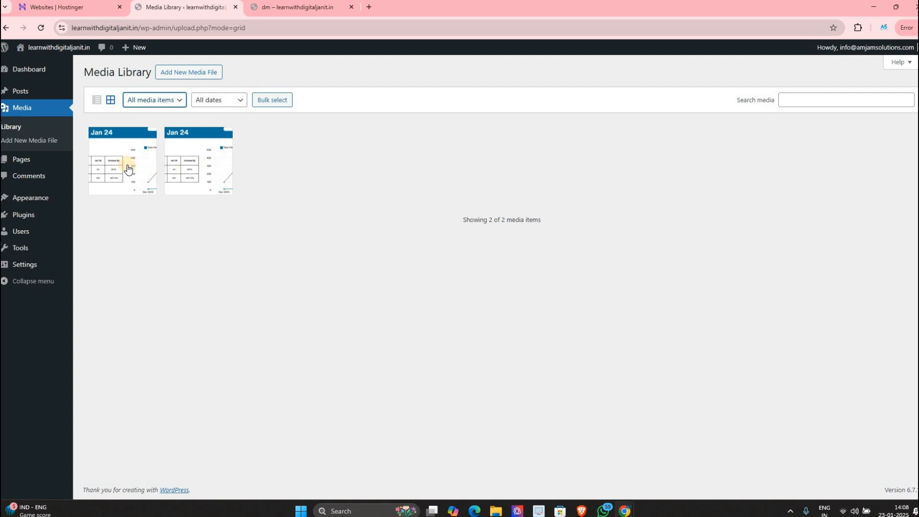
Step: Bulk-select one of the duplicate chart images and delete it permanently
{"action": "left_click", "coordinate": [266, 104]}
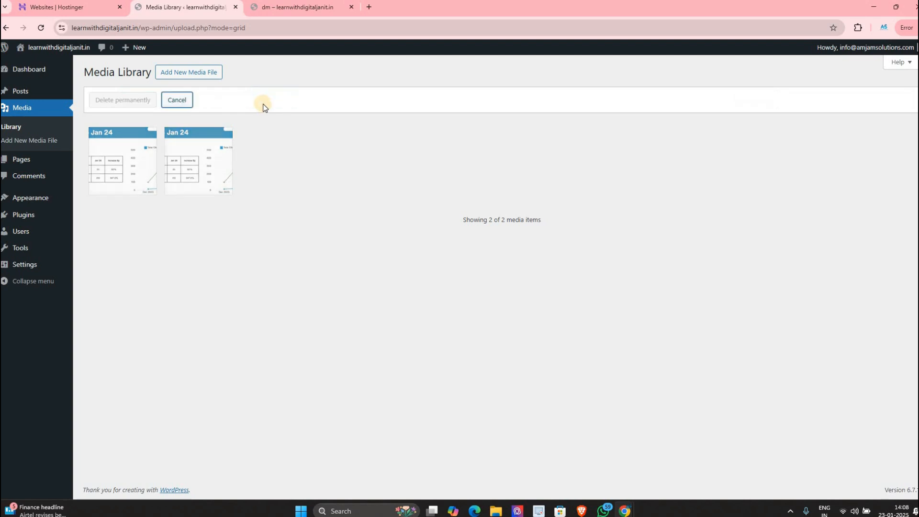
{"action": "left_click", "coordinate": [207, 170]}
{"action": "left_click", "coordinate": [123, 179]}
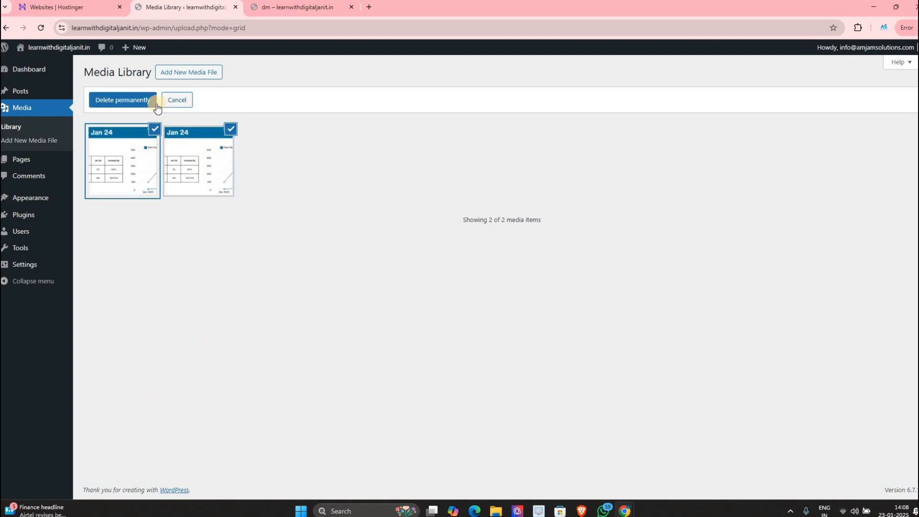
{"action": "left_click", "coordinate": [145, 149]}
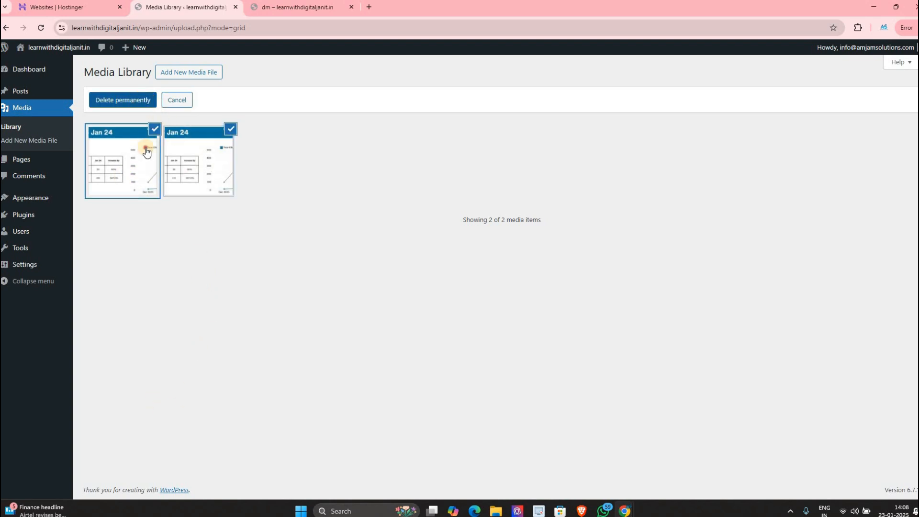
{"action": "left_click", "coordinate": [123, 98]}
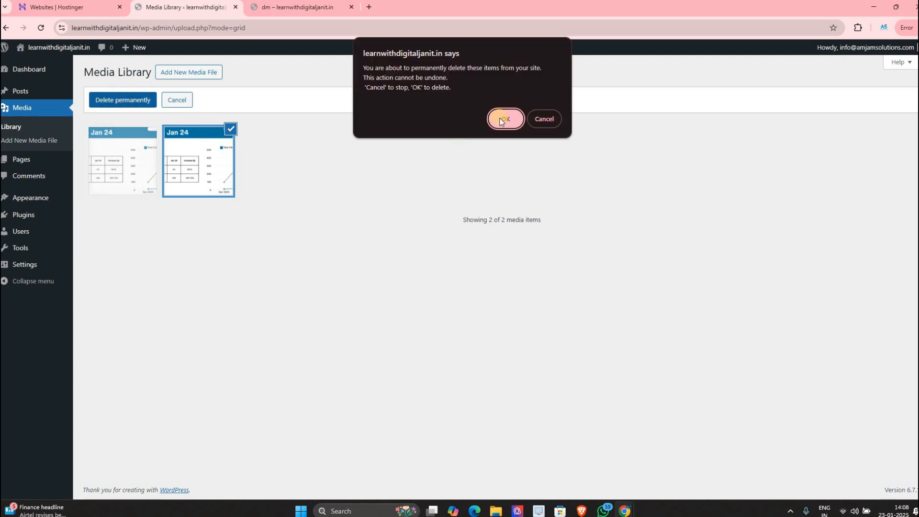
{"action": "left_click", "coordinate": [499, 119]}
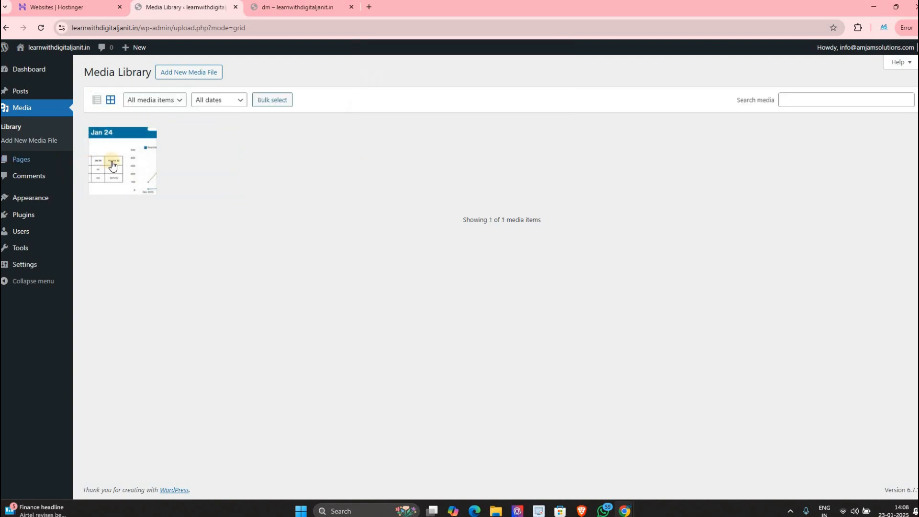
Step: Look at the remaining image's details, then begin a 'seo' media search
{"action": "mouse_move", "coordinate": [57, 163]}
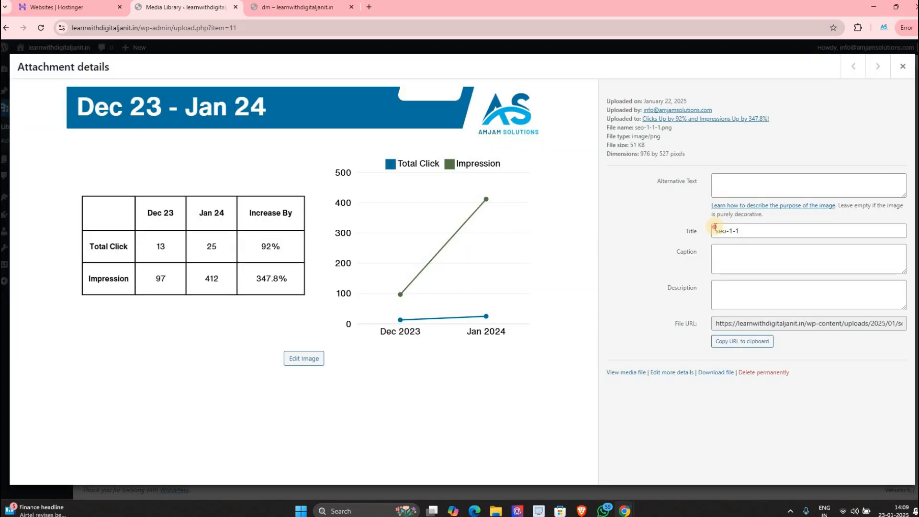
{"action": "left_click_drag", "start_coordinate": [741, 230], "coordinate": [913, 56]}
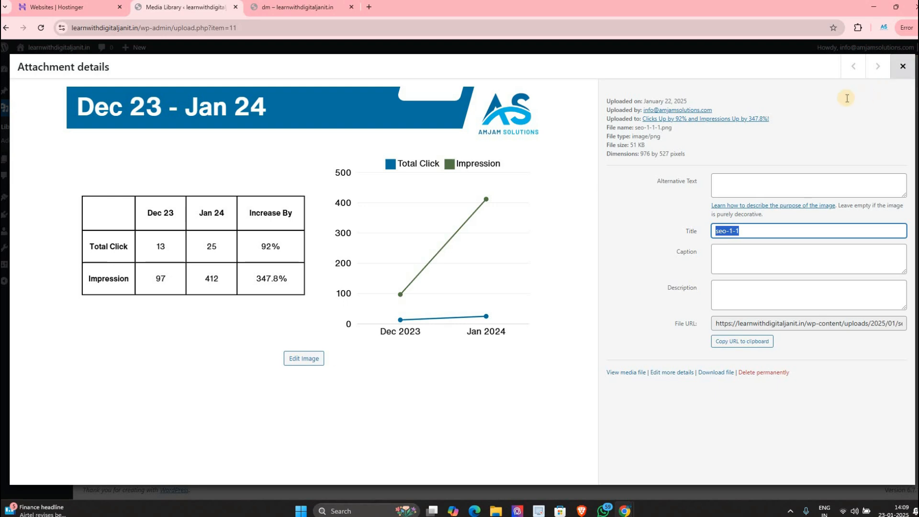
{"action": "left_click", "coordinate": [903, 67]}
{"action": "left_click", "coordinate": [834, 98]}
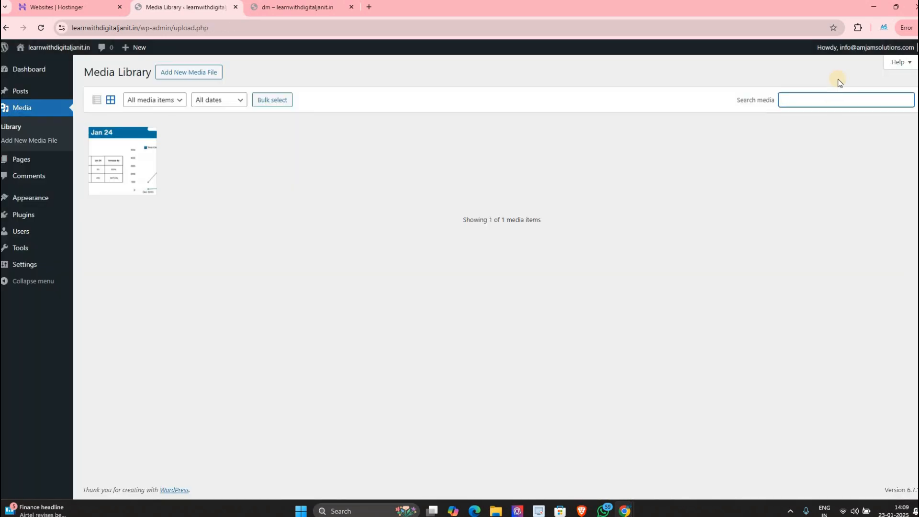
{"action": "type", "text": "seo"}
{"action": "left_click", "coordinate": [188, 72]}
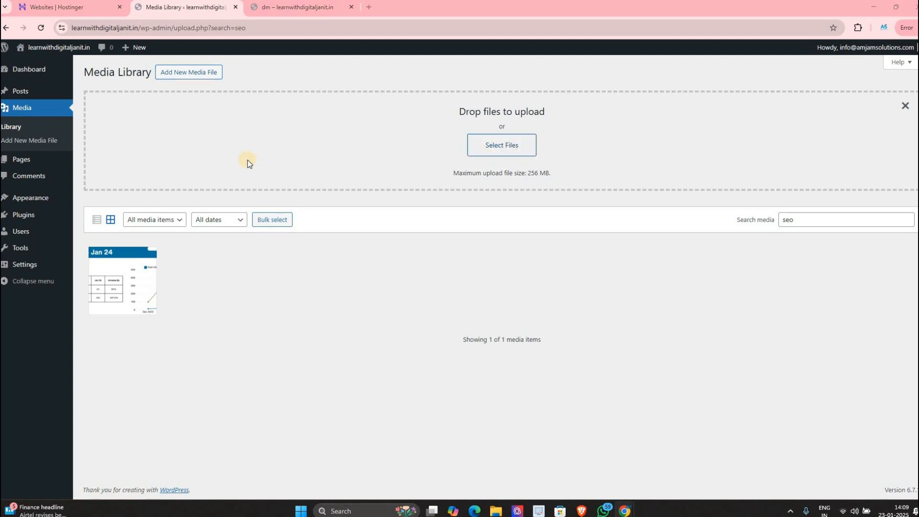
{"action": "left_click", "coordinate": [119, 106]}
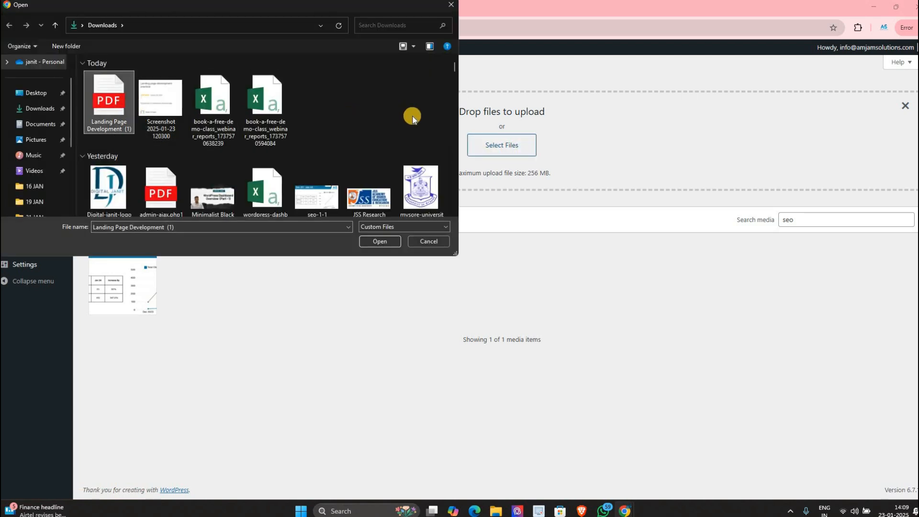
{"action": "key", "text": "Escape"}
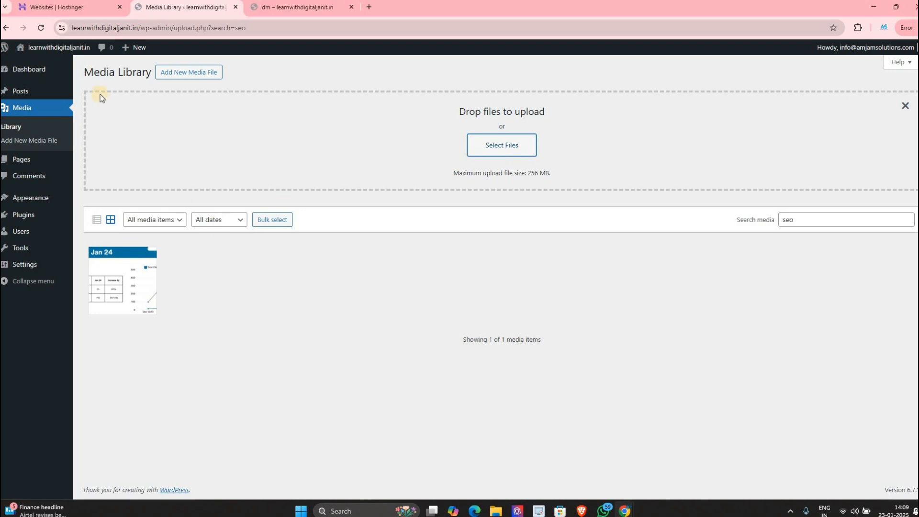
{"action": "left_click", "coordinate": [493, 142]}
{"action": "key", "text": "Escape"}
{"action": "left_click", "coordinate": [37, 25]}
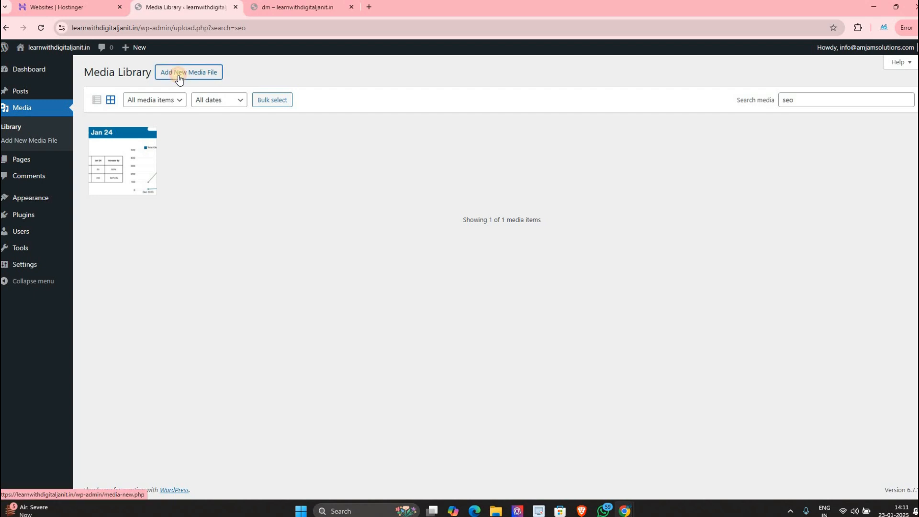
Step: Open the chart image's attachment details, select its title, and close it
{"action": "left_click_drag", "start_coordinate": [179, 76], "coordinate": [467, 134]}
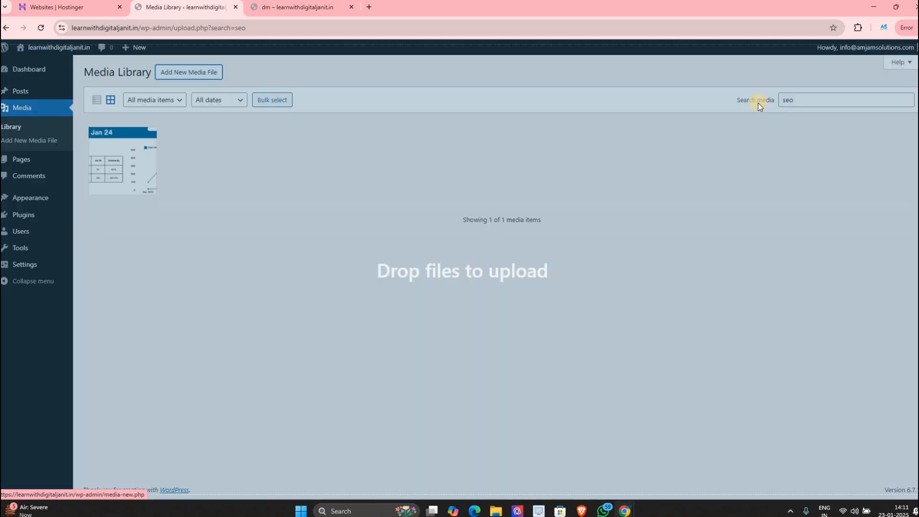
{"action": "left_click_drag", "start_coordinate": [758, 102], "coordinate": [225, 180]}
{"action": "left_click", "coordinate": [144, 163]}
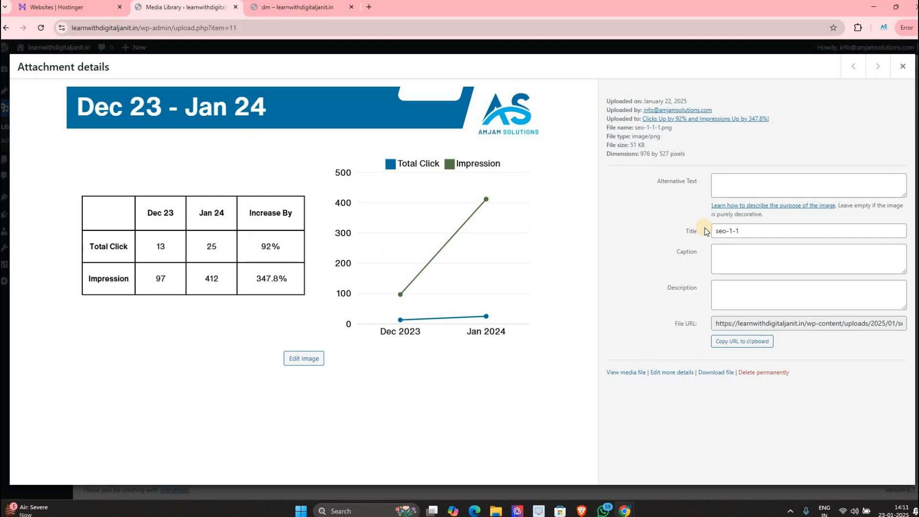
{"action": "left_click", "coordinate": [722, 231]}
{"action": "key", "text": "ctrl+a"}
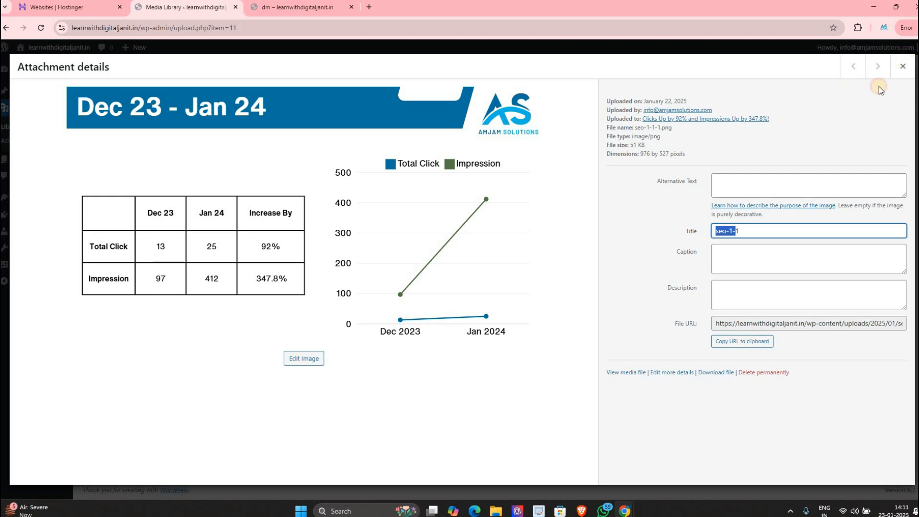
{"action": "left_click", "coordinate": [903, 66]}
Step: Replace the 'seo' search term with 'music'
{"action": "double_click", "coordinate": [840, 98]}
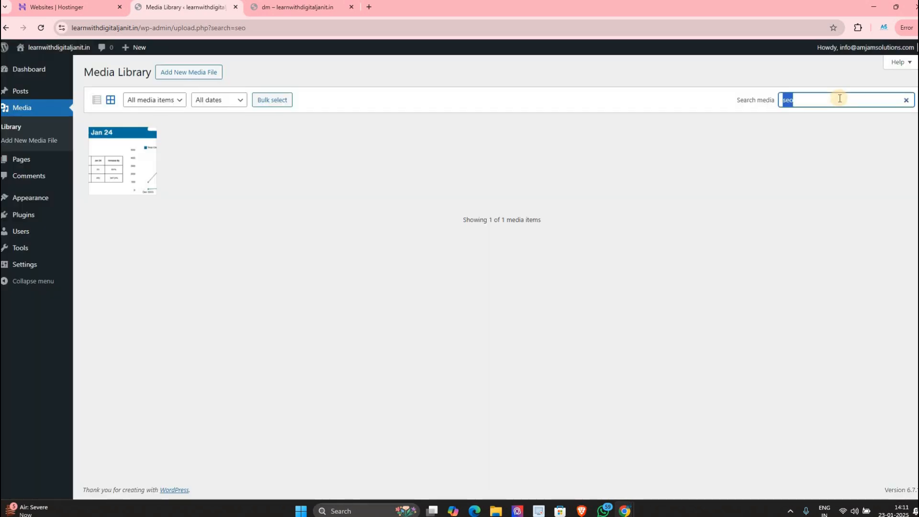
{"action": "type", "text": "seo"}
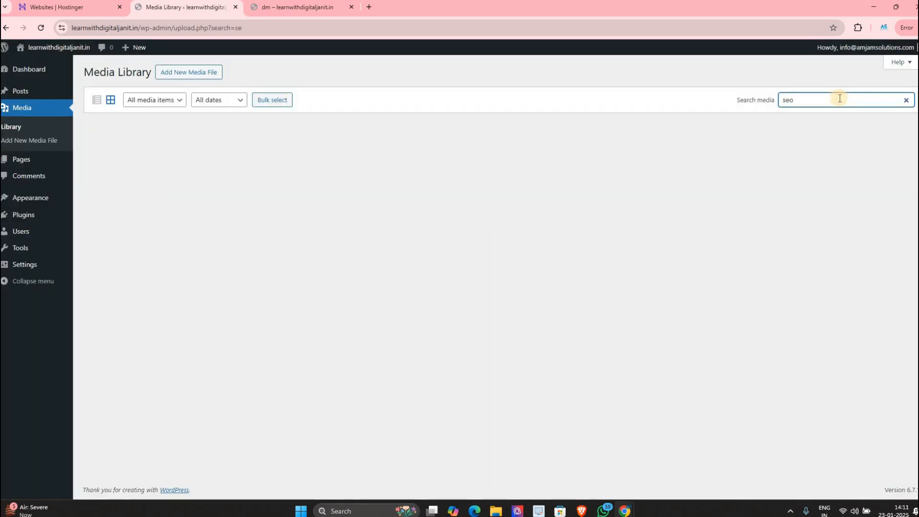
{"action": "key", "text": "BackSpace"}
{"action": "key", "text": "BackSpace"}
{"action": "key", "text": "BackSpace"}
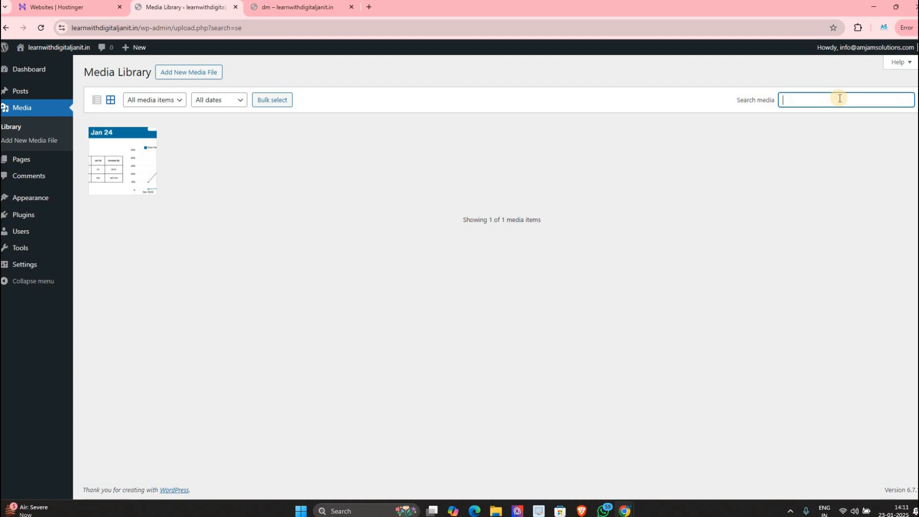
{"action": "type", "text": "music"}
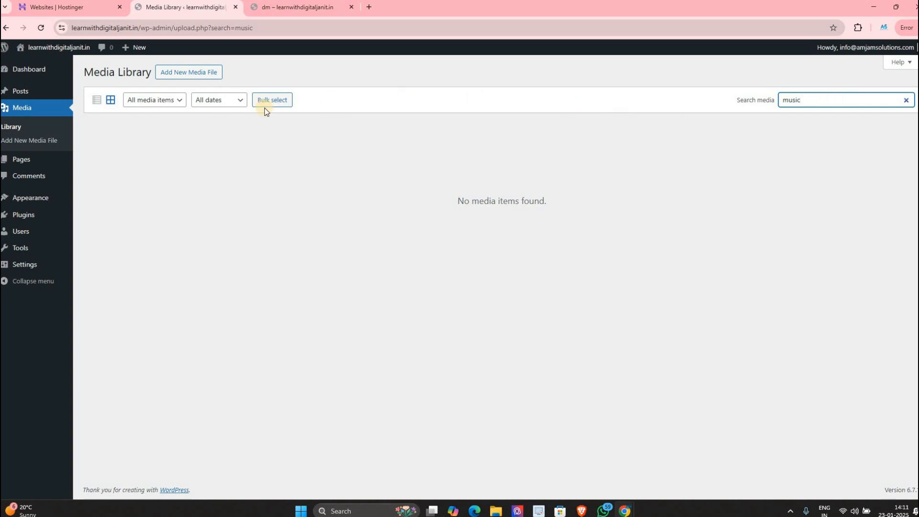
Step: Check the media-type list, then bring up the Add New Media File upload area
{"action": "left_click", "coordinate": [160, 101]}
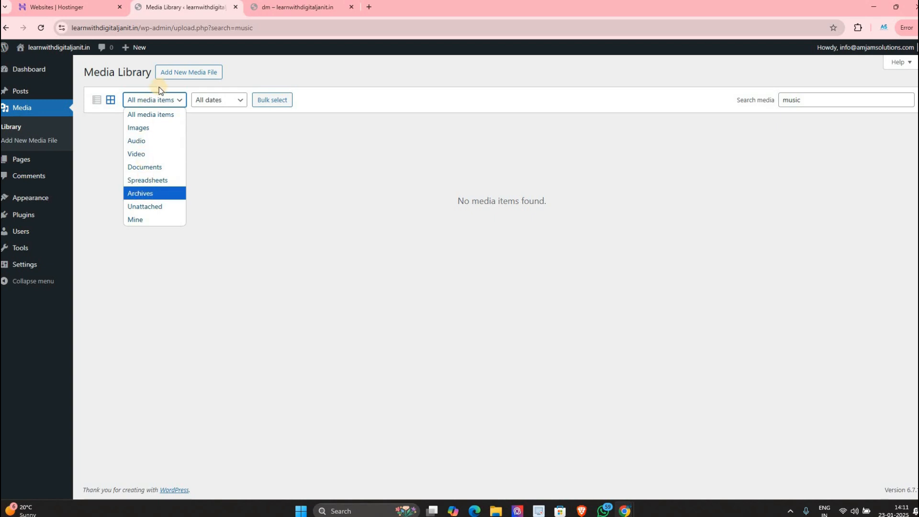
{"action": "left_click", "coordinate": [187, 76]}
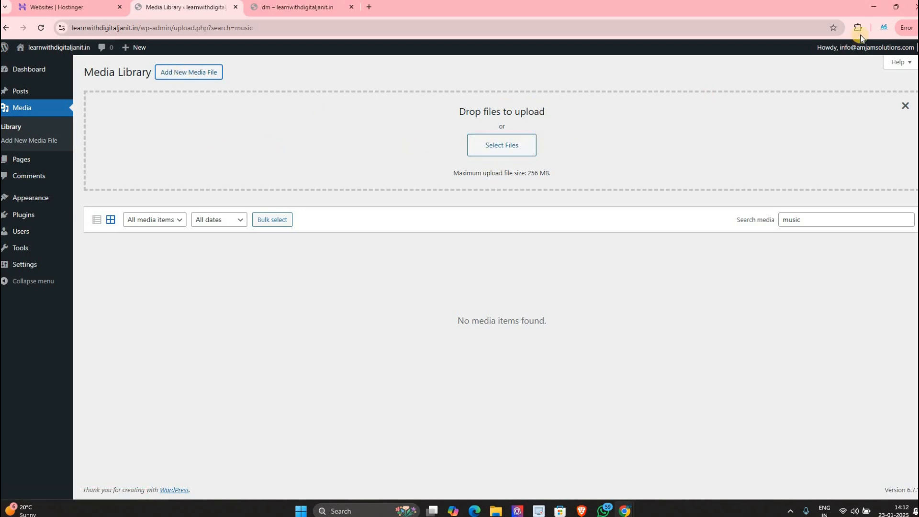
Step: Drag the Landing Page Development (1) PDF from Downloads into the upload area
{"action": "left_click", "coordinate": [493, 505]}
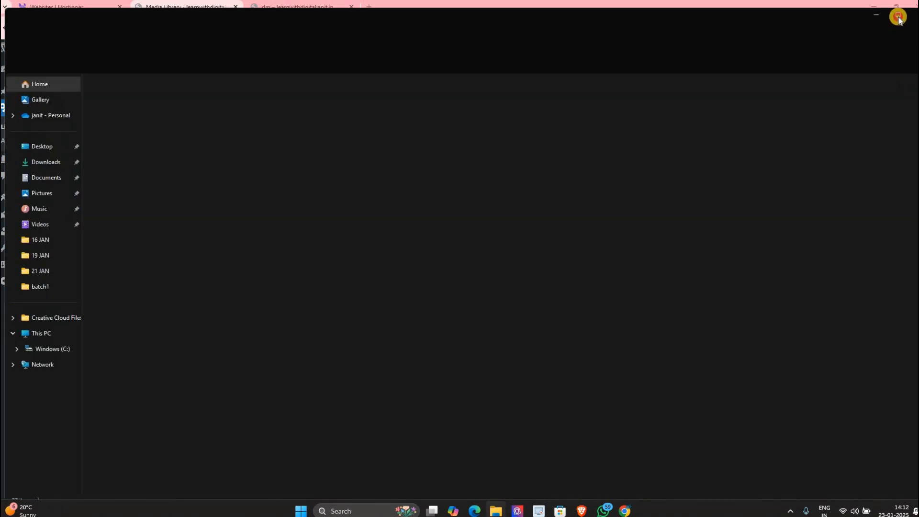
{"action": "left_click", "coordinate": [899, 18]}
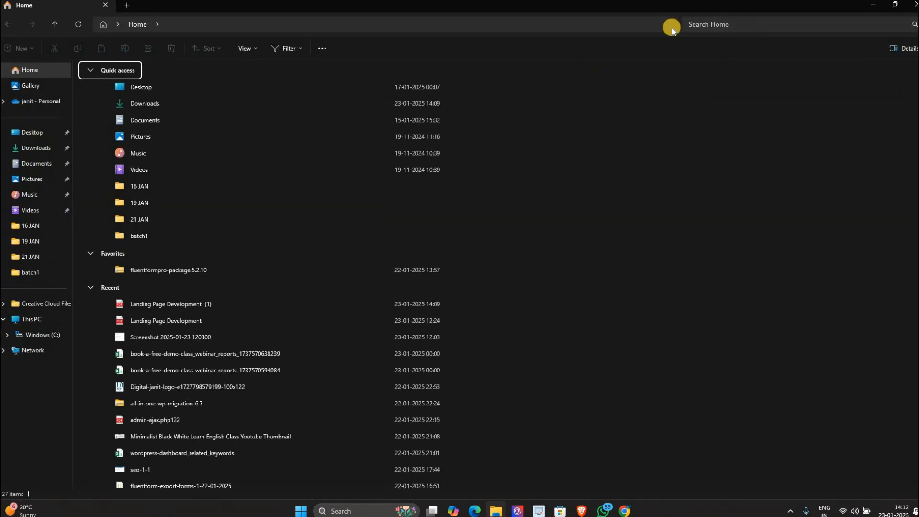
{"action": "left_click_drag", "start_coordinate": [664, 9], "coordinate": [657, 161]}
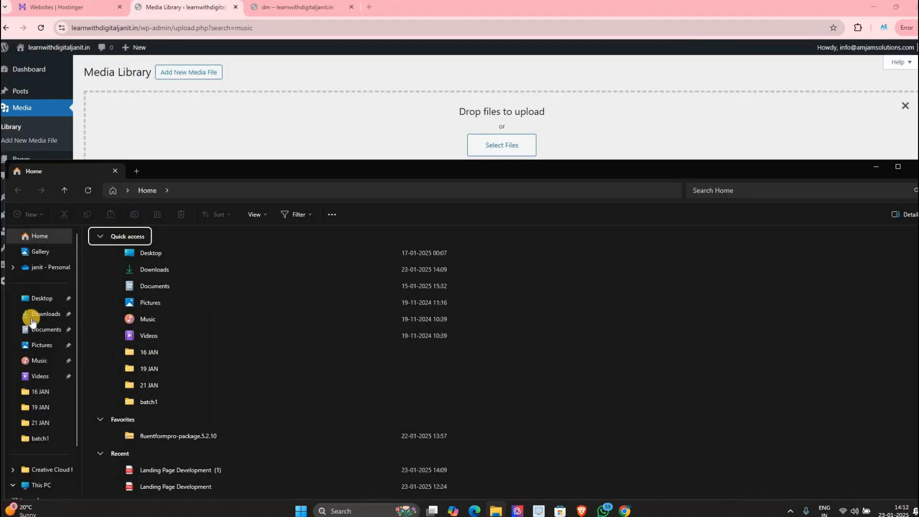
{"action": "left_click", "coordinate": [32, 319]}
{"action": "left_click_drag", "start_coordinate": [146, 293], "coordinate": [531, 142]}
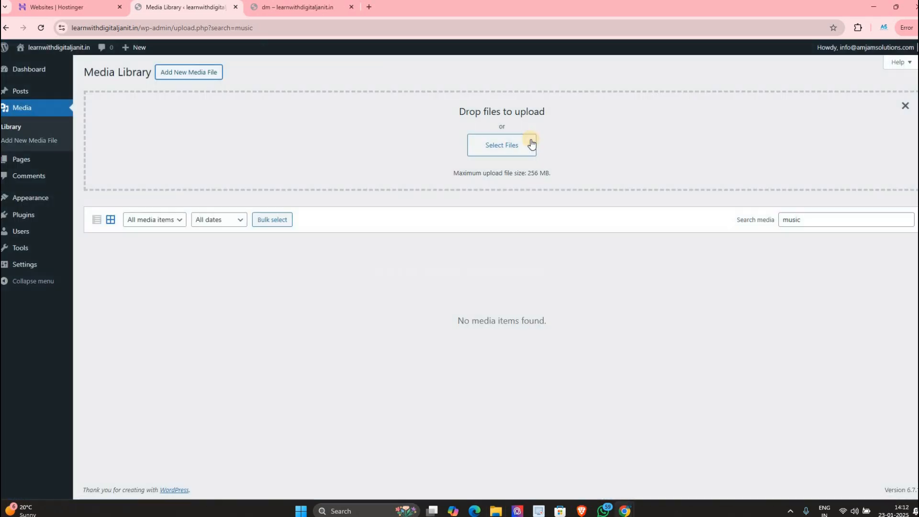
Step: Upload the same PDF again via Select Files and return to the Library listing
{"action": "left_click", "coordinate": [505, 146]}
{"action": "double_click", "coordinate": [117, 115]}
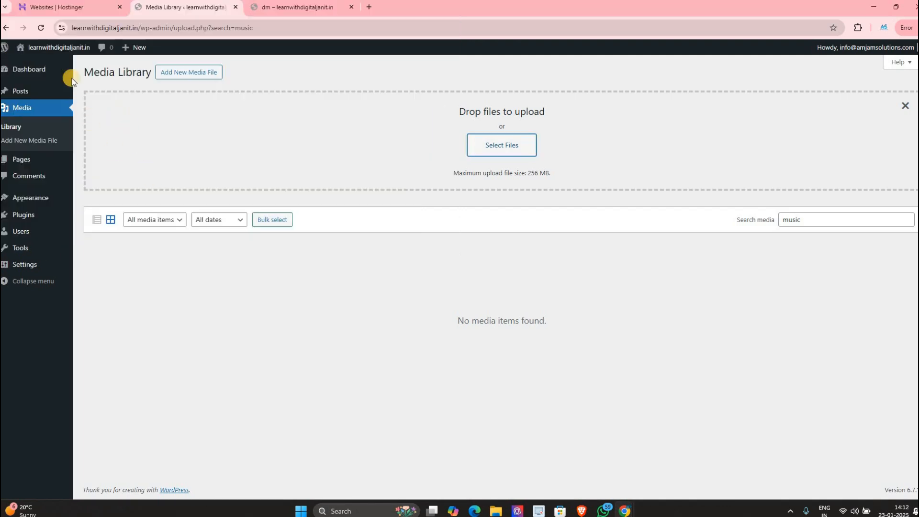
{"action": "left_click", "coordinate": [45, 129]}
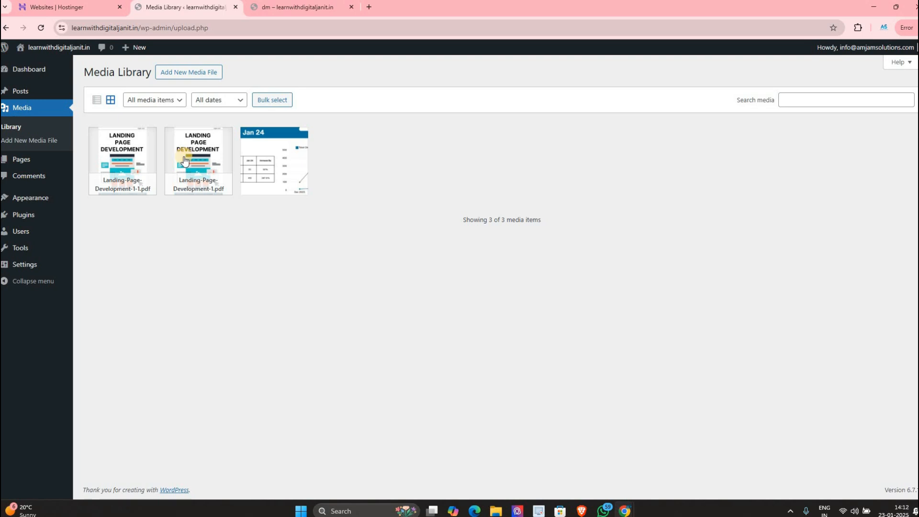
Step: Upload the video from Documents > Wondershare DemoCreator 8 > ExportFiles via Select Files
{"action": "left_click", "coordinate": [200, 72]}
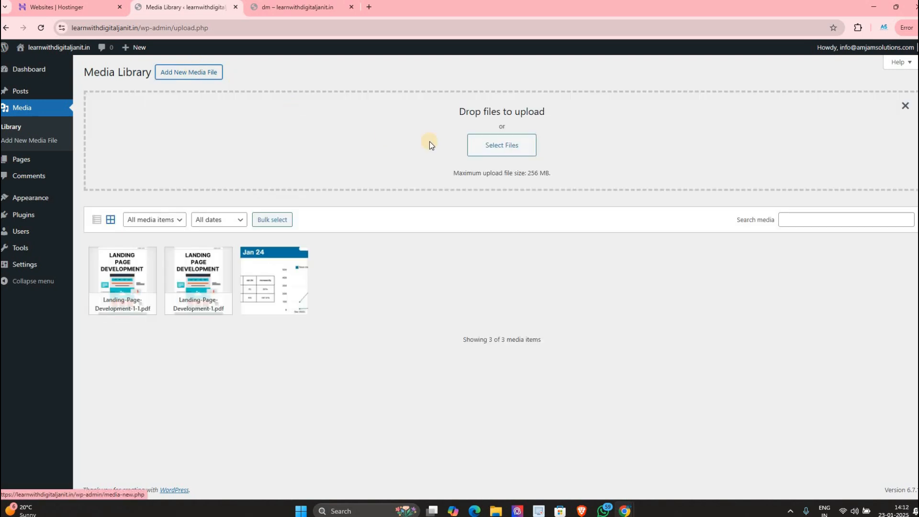
{"action": "left_click", "coordinate": [492, 145]}
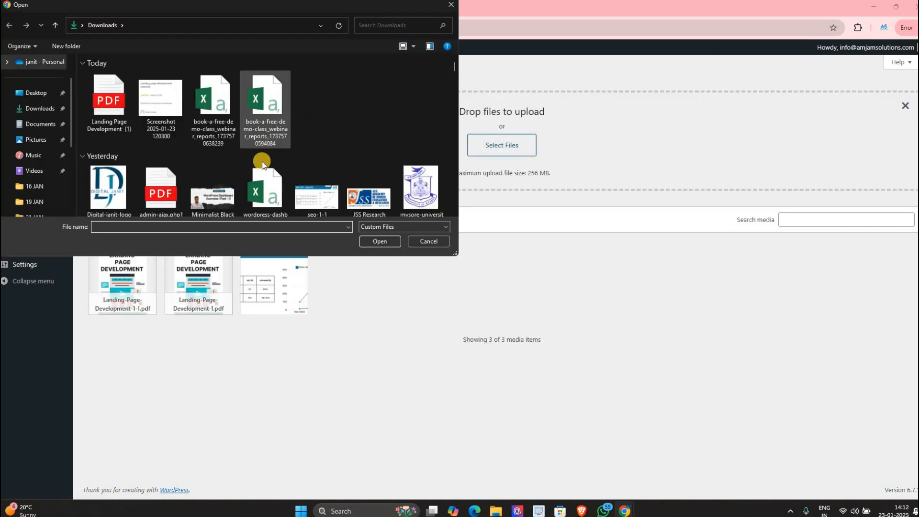
{"action": "scroll", "coordinate": [263, 165], "scroll_direction": "down", "scroll_amount": 1}
{"action": "scroll", "coordinate": [182, 133], "scroll_direction": "up", "scroll_amount": 1}
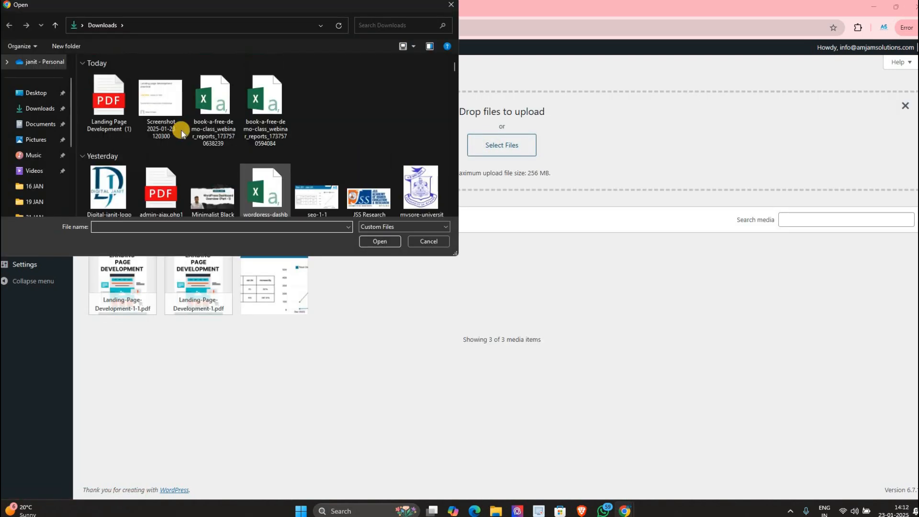
{"action": "left_click", "coordinate": [40, 124]}
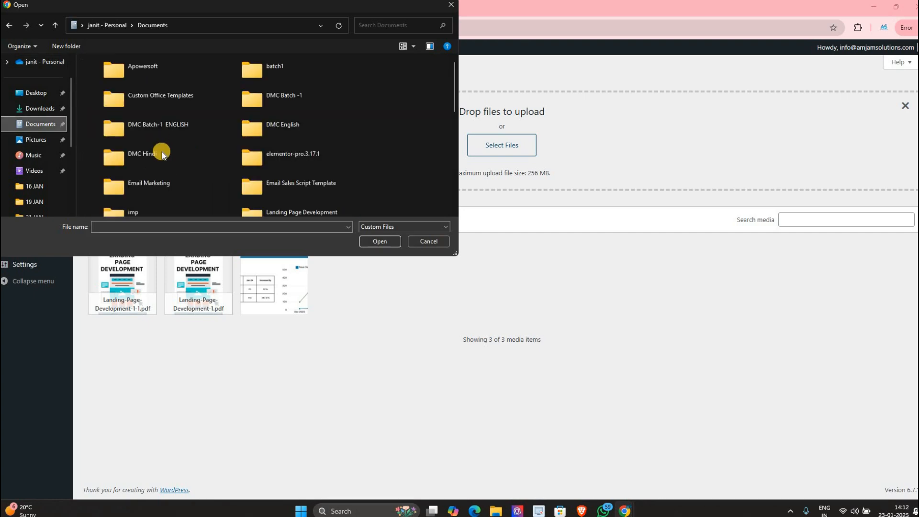
{"action": "scroll", "coordinate": [149, 91], "scroll_direction": "down", "scroll_amount": 5}
{"action": "double_click", "coordinate": [150, 84]}
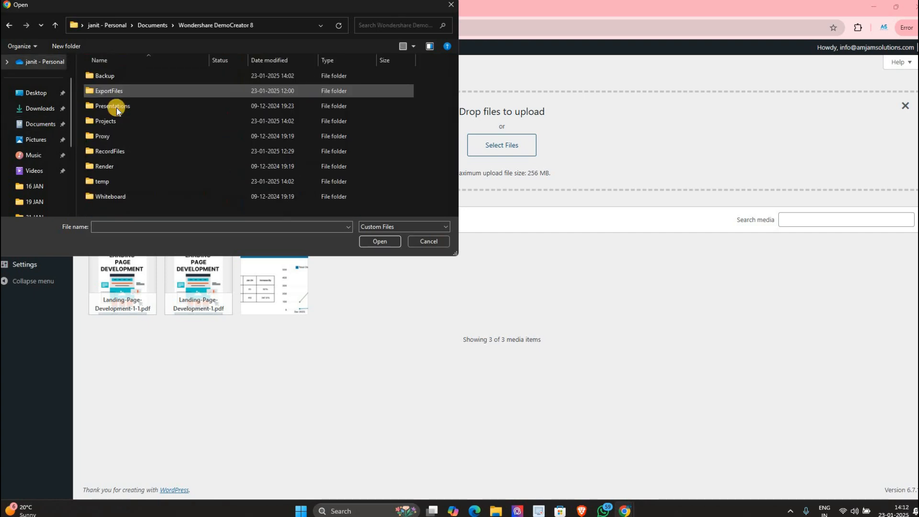
{"action": "double_click", "coordinate": [111, 91]}
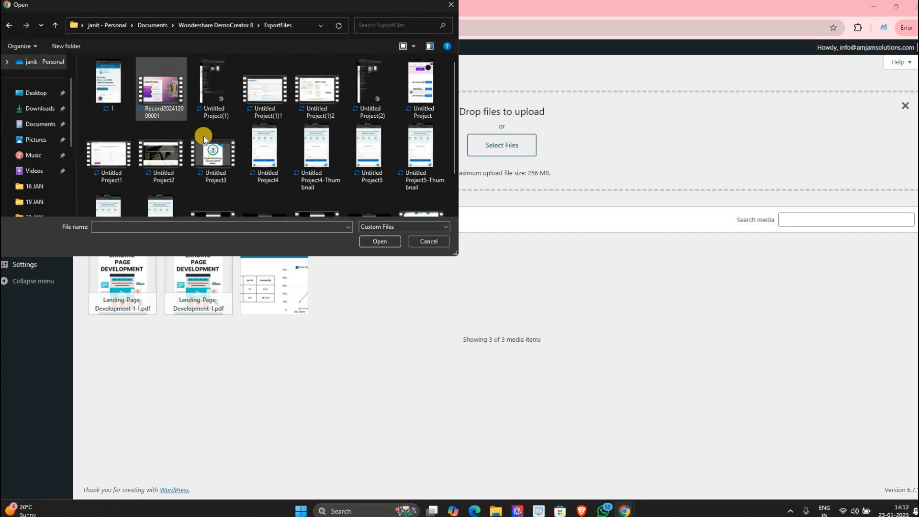
{"action": "scroll", "coordinate": [204, 136], "scroll_direction": "down", "scroll_amount": 2}
{"action": "double_click", "coordinate": [415, 175]}
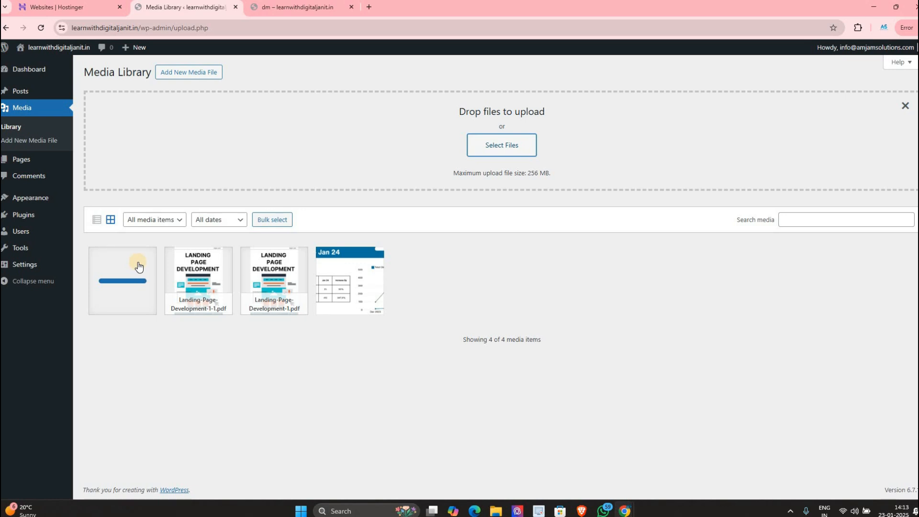
Step: Open the Untitled-Project9 video's attachment details, then play and pause its preview
{"action": "left_click", "coordinate": [139, 266]}
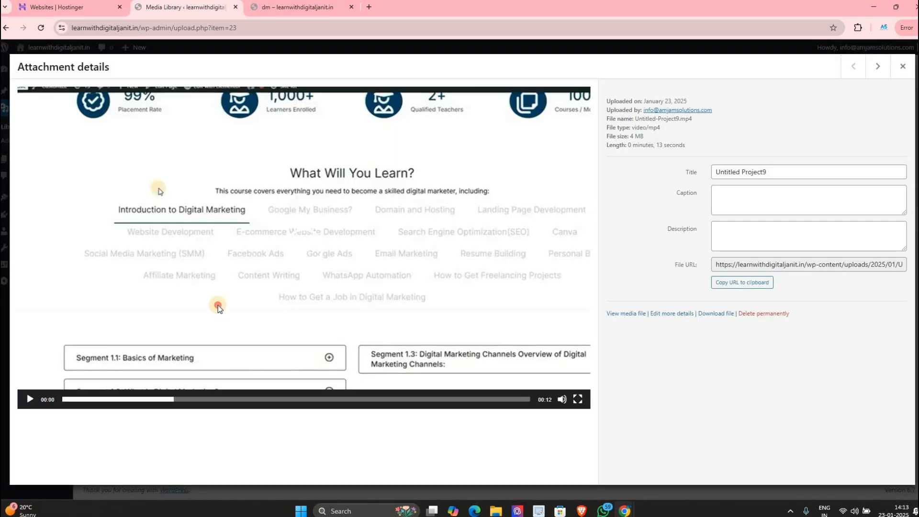
{"action": "left_click", "coordinate": [217, 305]}
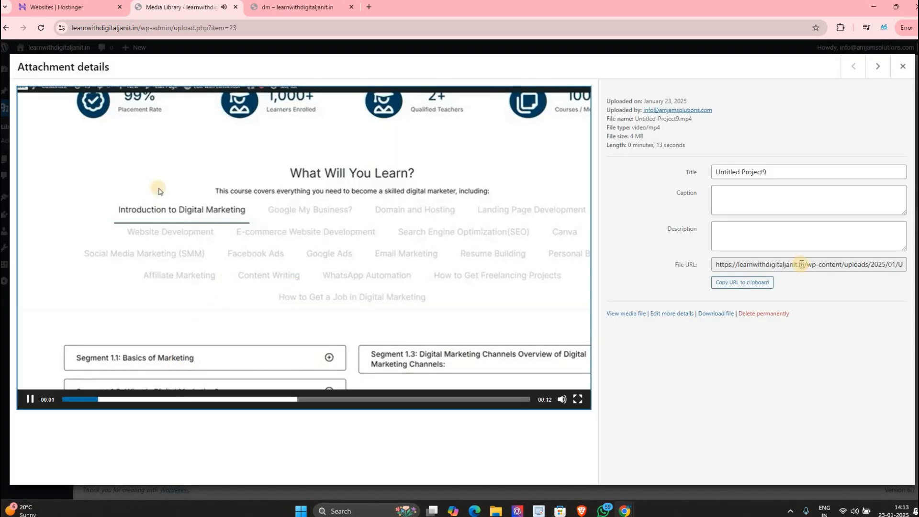
{"action": "key", "text": "space"}
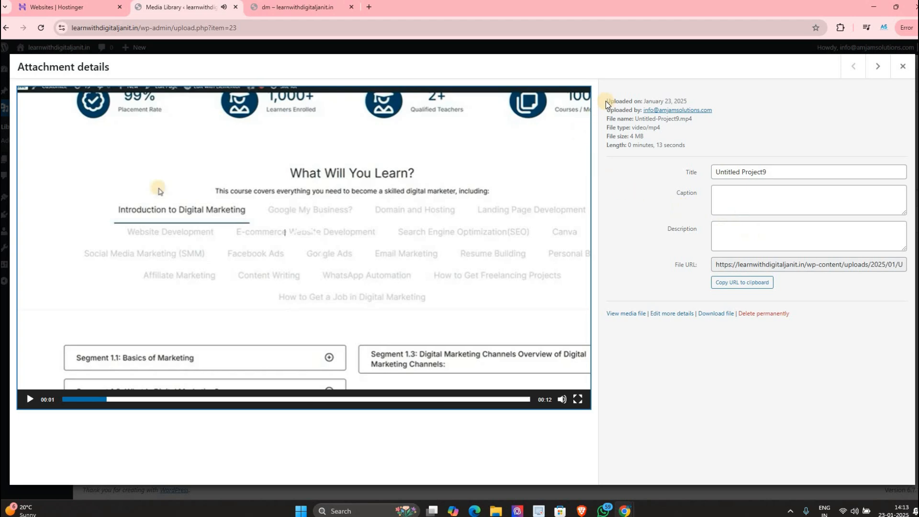
Step: Highlight the video's upload date, uploader, file name, length and Title field
{"action": "triple_click", "coordinate": [676, 99]}
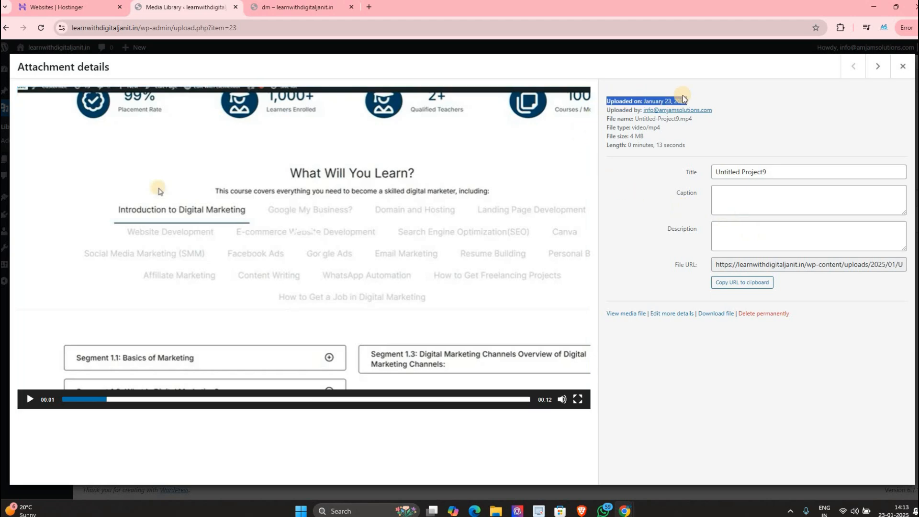
{"action": "left_click", "coordinate": [619, 101]}
{"action": "mouse_move", "coordinate": [619, 101]}
{"action": "left_mouse_down"}
{"action": "mouse_move", "coordinate": [701, 102]}
{"action": "mouse_move", "coordinate": [633, 110]}
{"action": "left_mouse_up"}
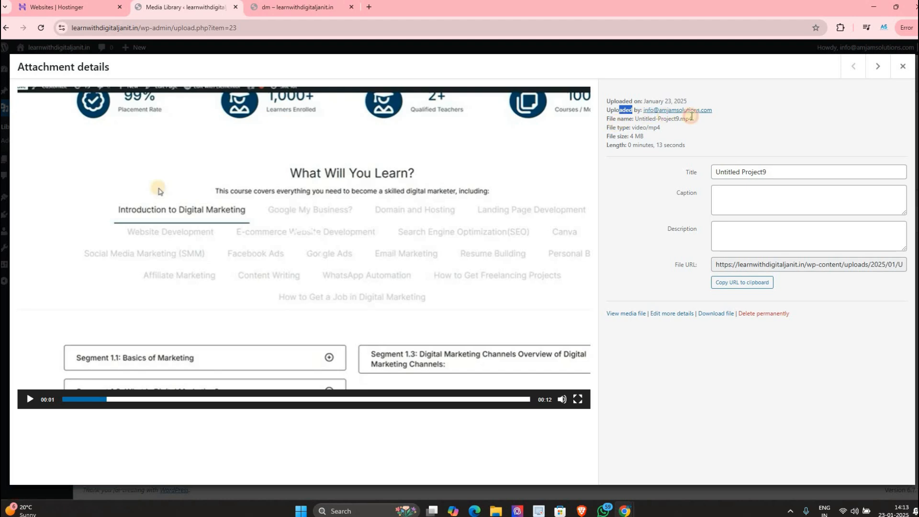
{"action": "left_click_drag", "start_coordinate": [642, 120], "coordinate": [635, 137]}
{"action": "triple_click", "coordinate": [696, 145]}
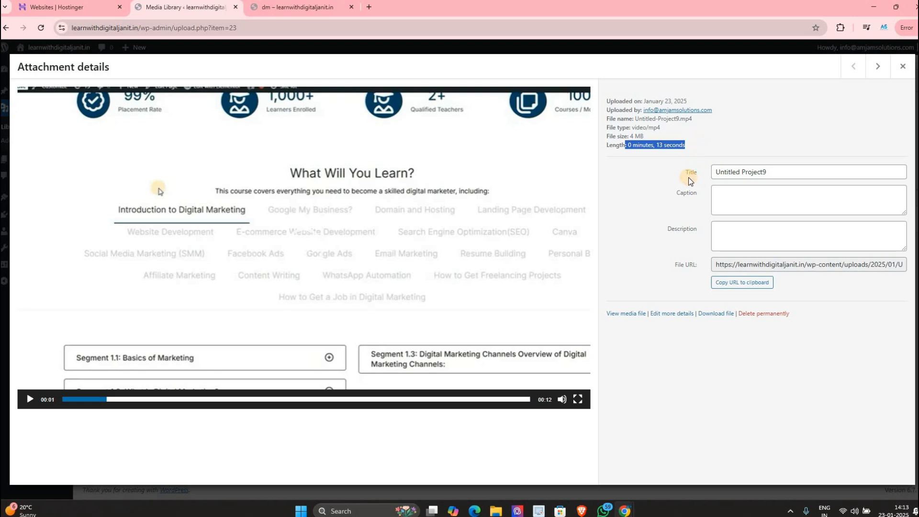
{"action": "left_click_drag", "start_coordinate": [689, 173], "coordinate": [761, 172]}
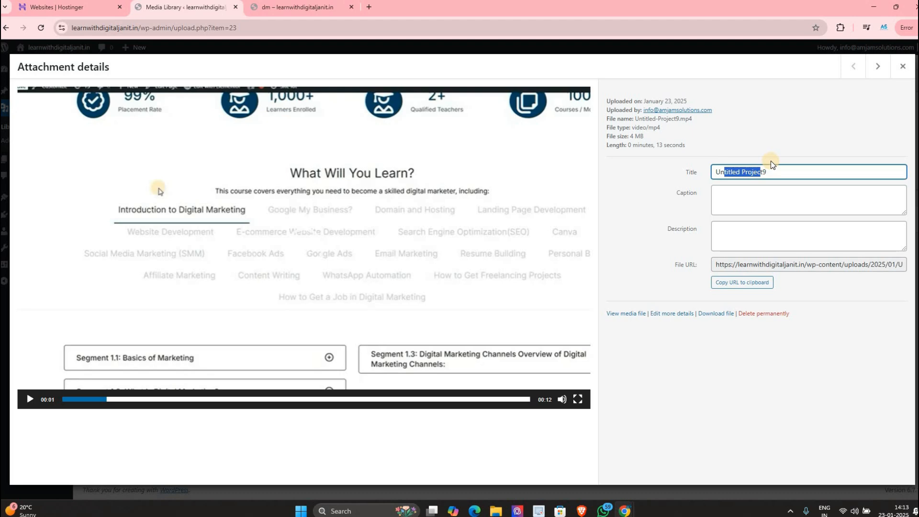
{"action": "left_click", "coordinate": [773, 170]}
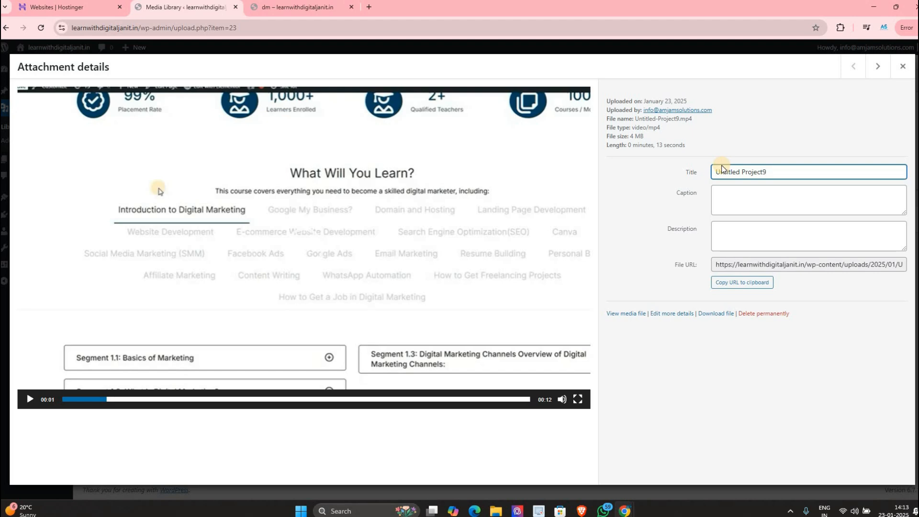
Step: Zoom the page to 150% and place the caret in the Caption field
{"action": "key", "text": "ctrl+plus"}
{"action": "key", "text": "ctrl+plus"}
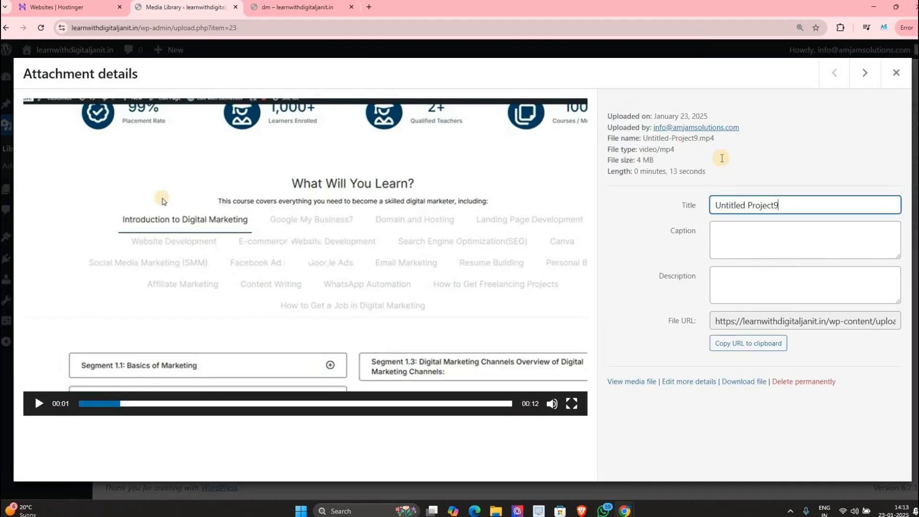
{"action": "key", "text": "ctrl+plus"}
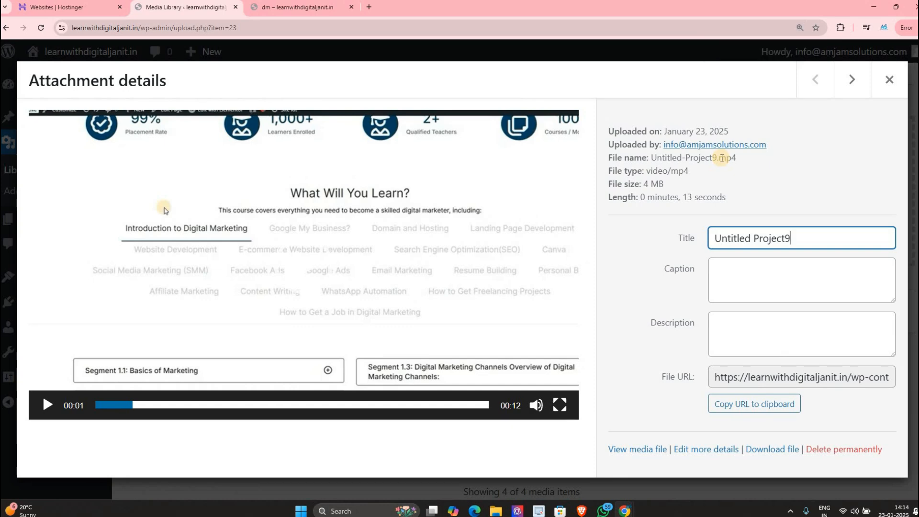
{"action": "double_click", "coordinate": [711, 235]}
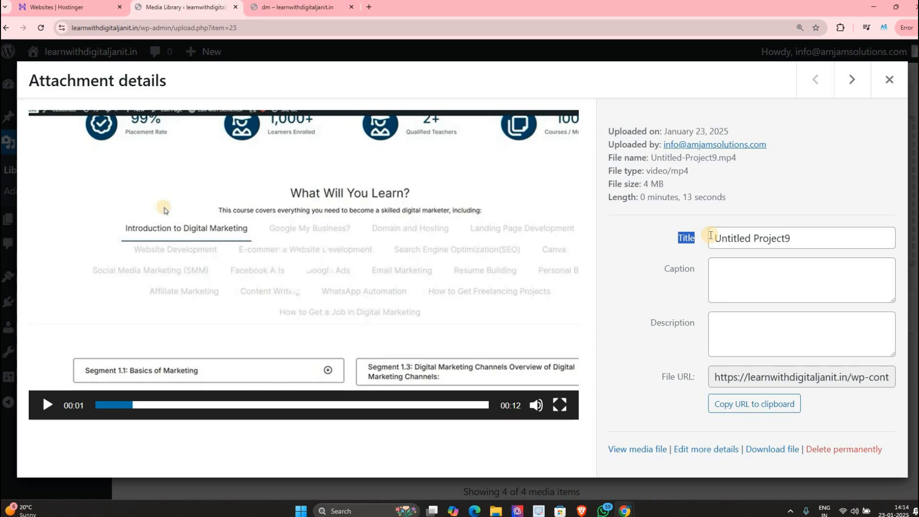
{"action": "left_click", "coordinate": [717, 271]}
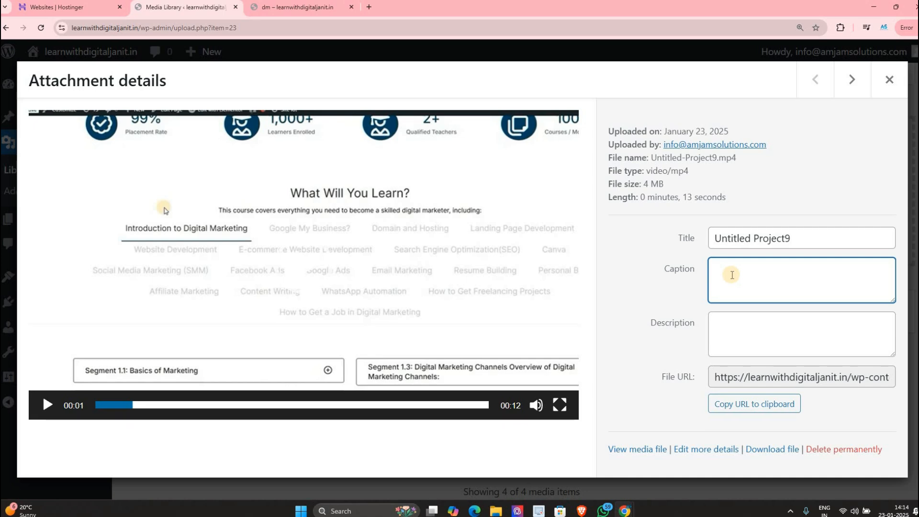
Step: Load tisqhealthpro.com/tisqmall/ in a new browser tab
{"action": "left_click", "coordinate": [376, 7]}
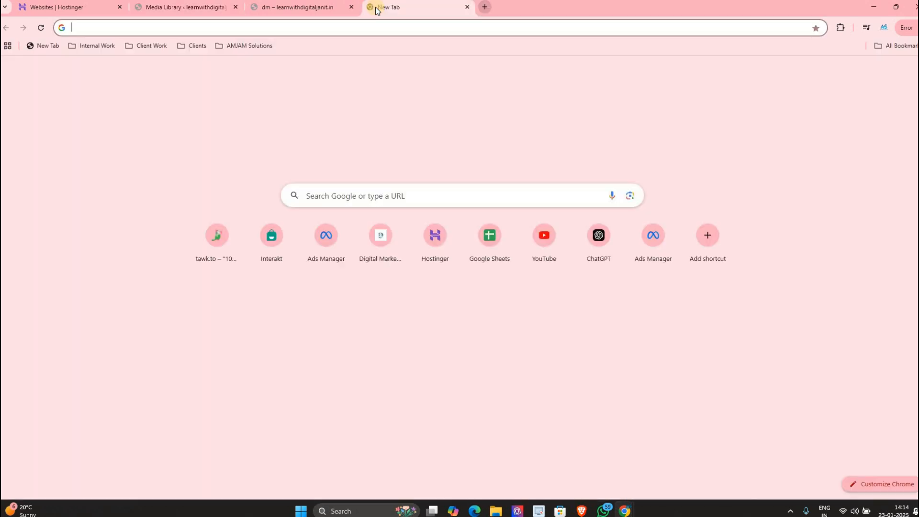
{"action": "type", "text": "tis"}
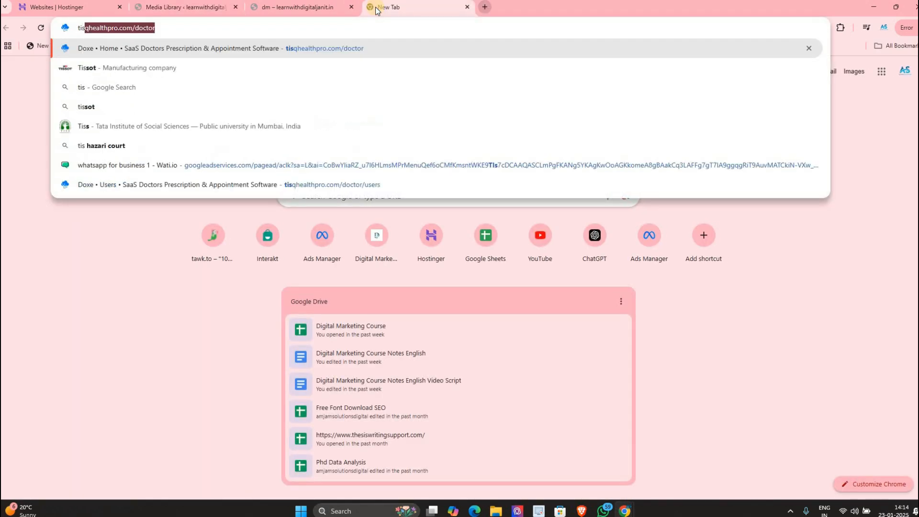
{"action": "type", "text": "qhr"}
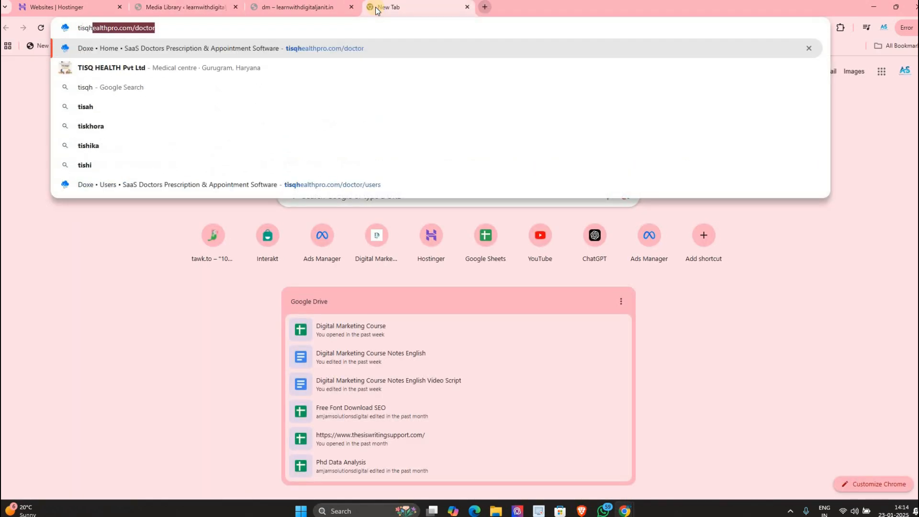
{"action": "key", "text": "BackSpace"}
{"action": "type", "text": "e"}
{"action": "key", "text": "Right"}
{"action": "key", "text": "BackSpace"}
{"action": "key", "text": "BackSpace"}
{"action": "key", "text": "BackSpace"}
{"action": "key", "text": "BackSpace"}
{"action": "key", "text": "BackSpace"}
{"action": "key", "text": "BackSpace"}
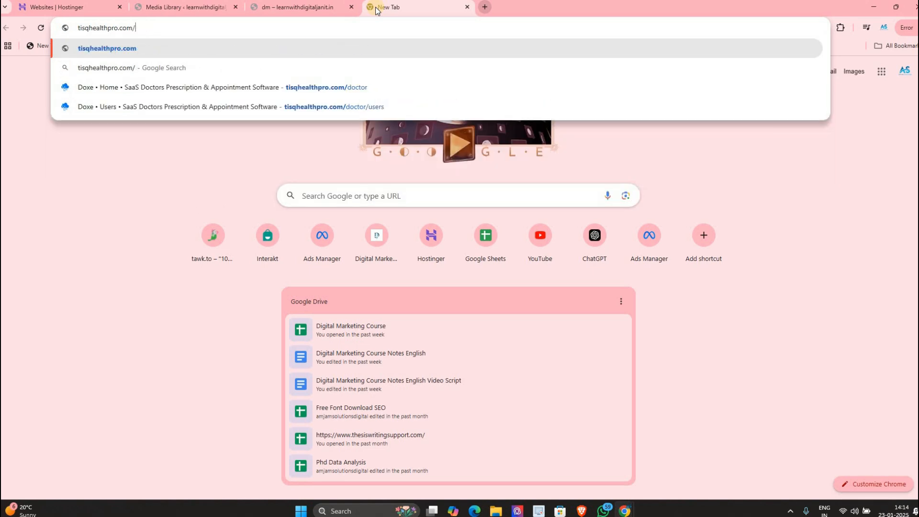
{"action": "type", "text": "tisqma"}
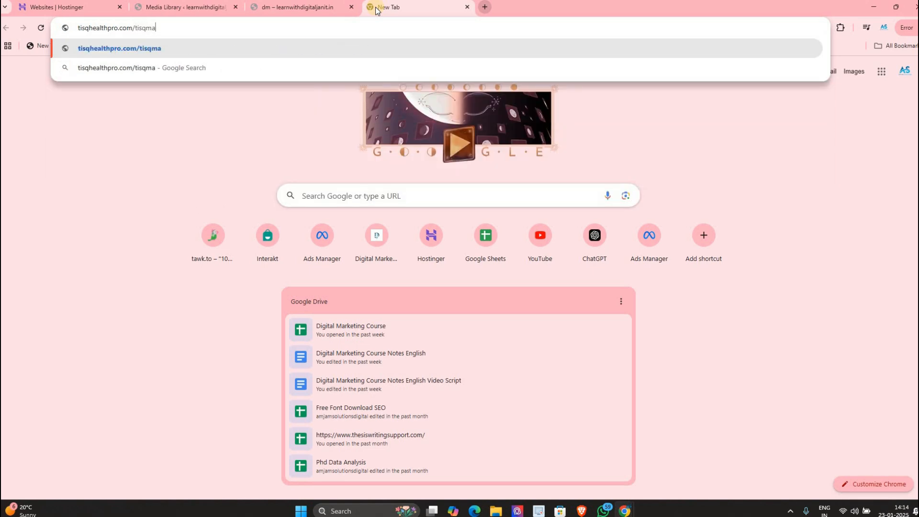
{"action": "type", "text": "ll"}
{"action": "key", "text": "Return"}
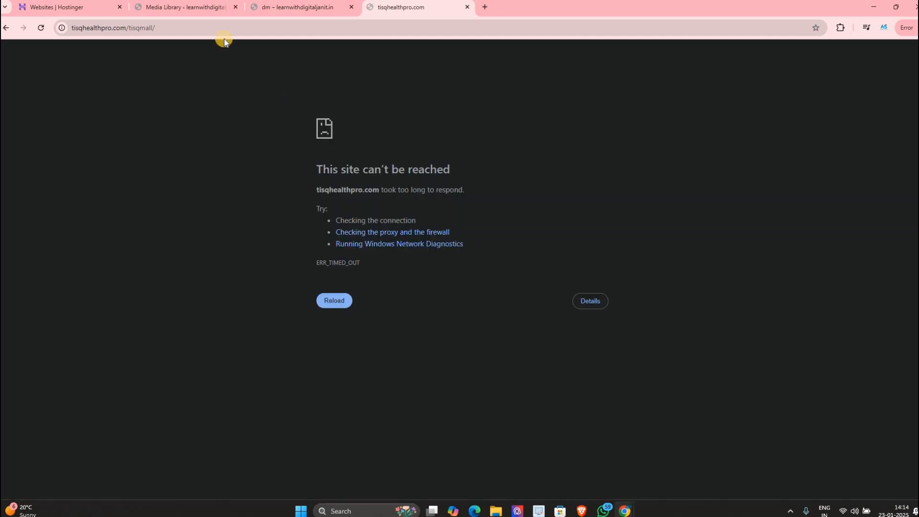
Step: Dismiss the store page's overlay, scroll through it, and return to the Media Library tab
{"action": "left_click", "coordinate": [216, 34]}
{"action": "left_click", "coordinate": [213, 32]}
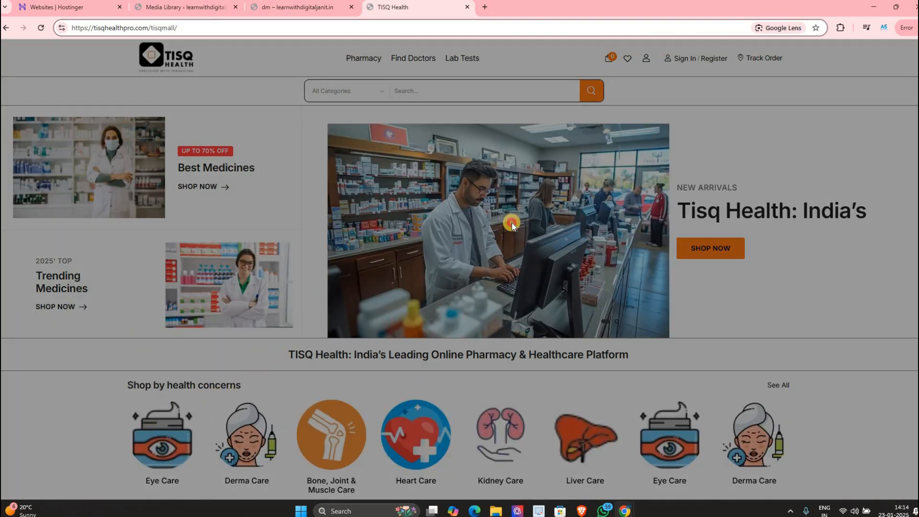
{"action": "left_click", "coordinate": [186, 397]}
{"action": "scroll", "coordinate": [155, 259], "scroll_direction": "down", "scroll_amount": 3}
{"action": "scroll", "coordinate": [155, 236], "scroll_direction": "down", "scroll_amount": 1}
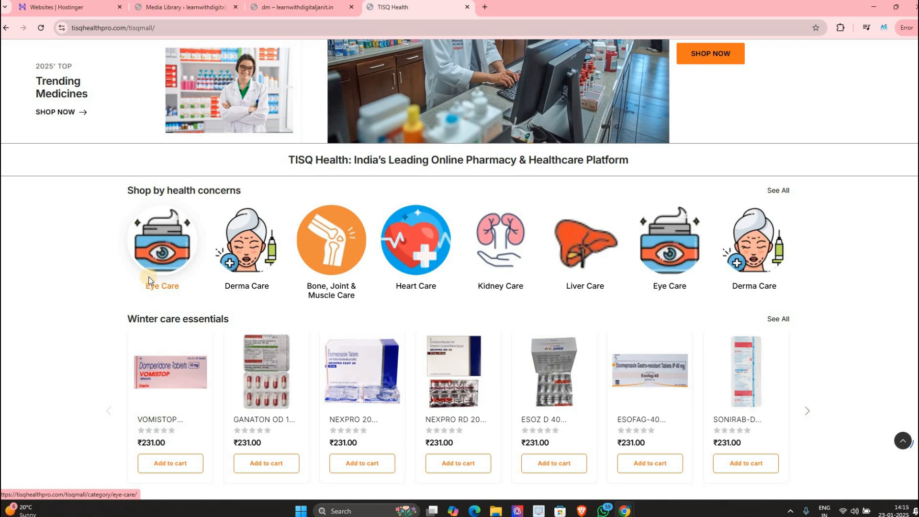
{"action": "left_click", "coordinate": [191, 6]}
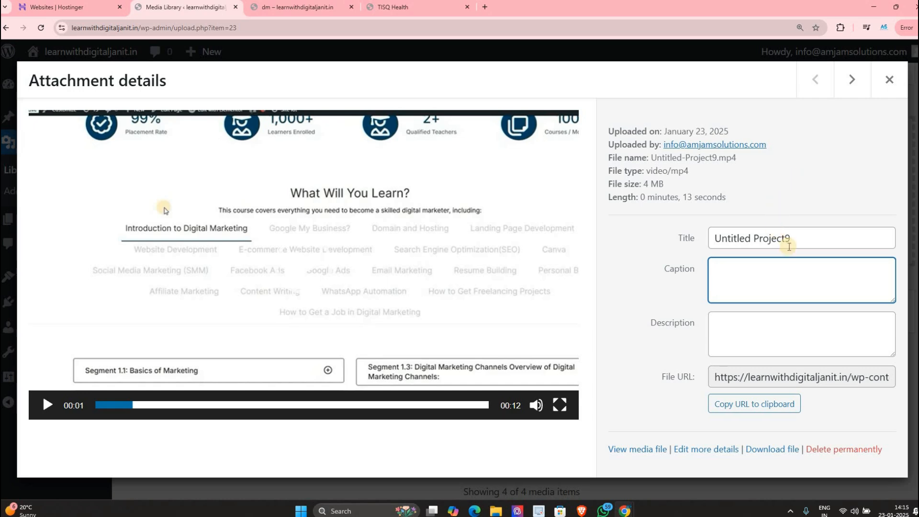
Step: Copy the video's file URL and open it in a new tab beside Media Library
{"action": "left_click", "coordinate": [784, 326]}
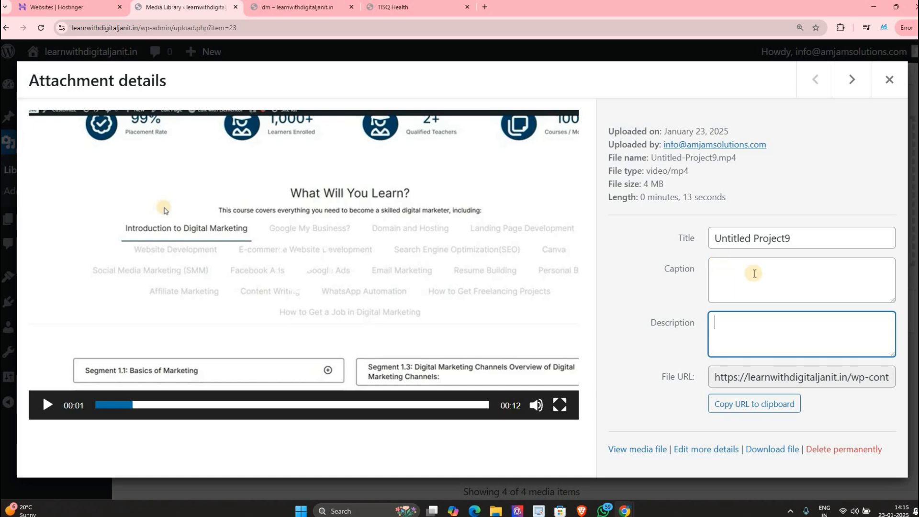
{"action": "left_click", "coordinate": [720, 403]}
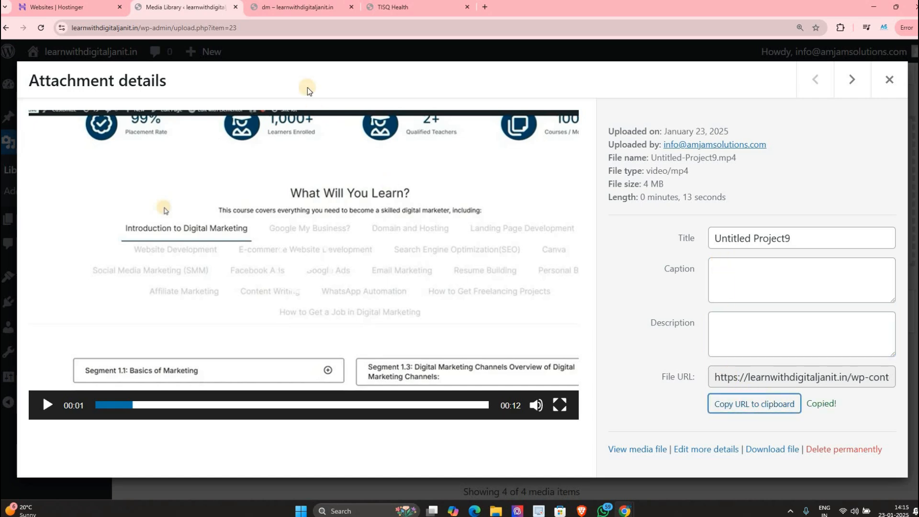
{"action": "right_click", "coordinate": [203, 6]}
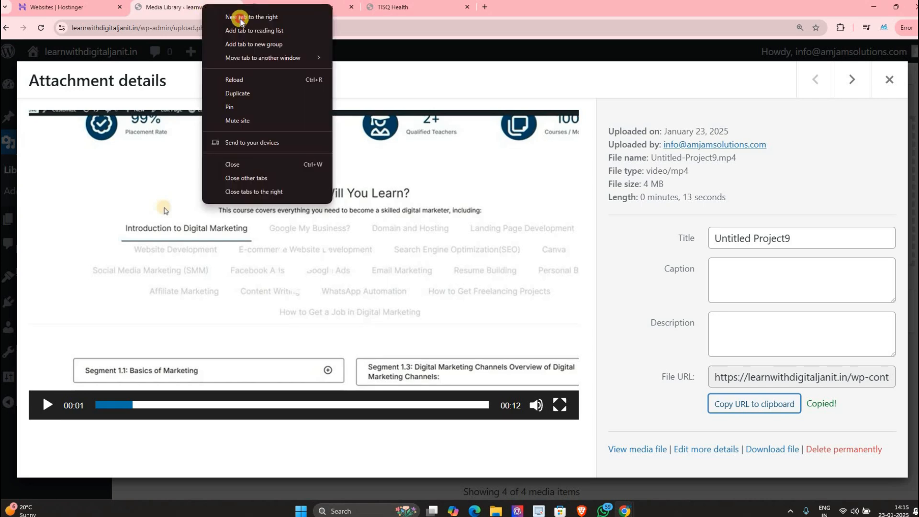
{"action": "left_click", "coordinate": [241, 15]}
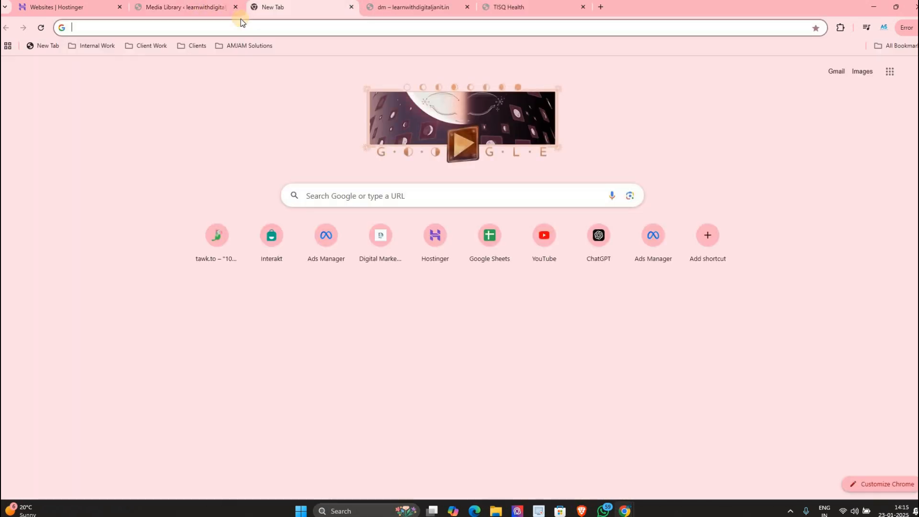
{"action": "key", "text": "ctrl+v"}
{"action": "key", "text": "Return"}
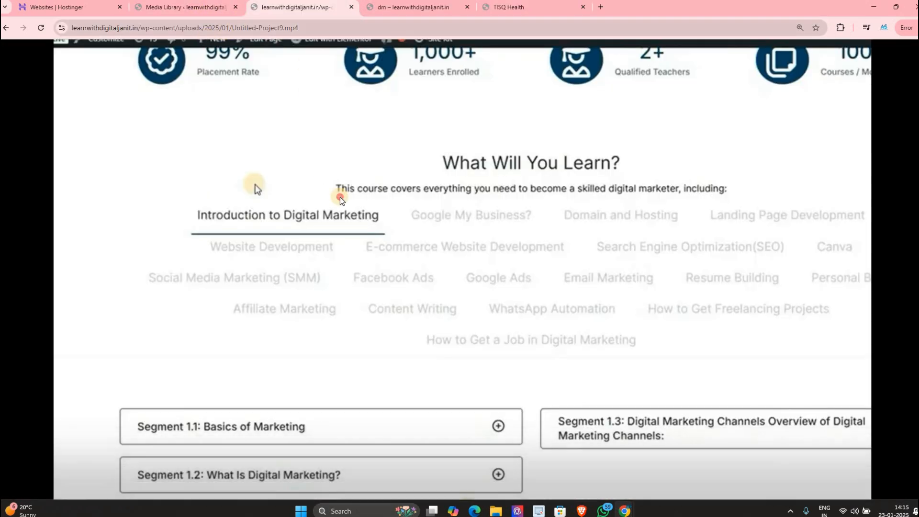
Step: Pause the playing video, select its address, and go back to its attachment details
{"action": "left_click", "coordinate": [394, 265]}
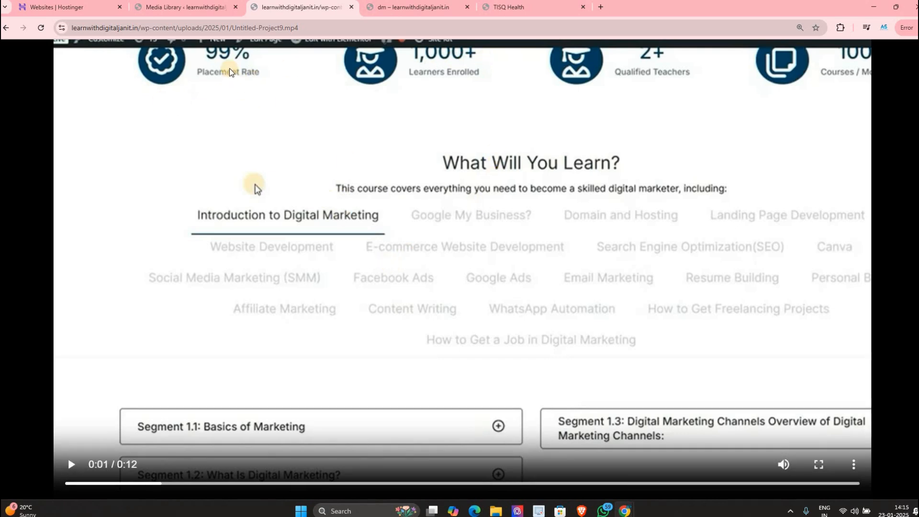
{"action": "left_click", "coordinate": [348, 23]}
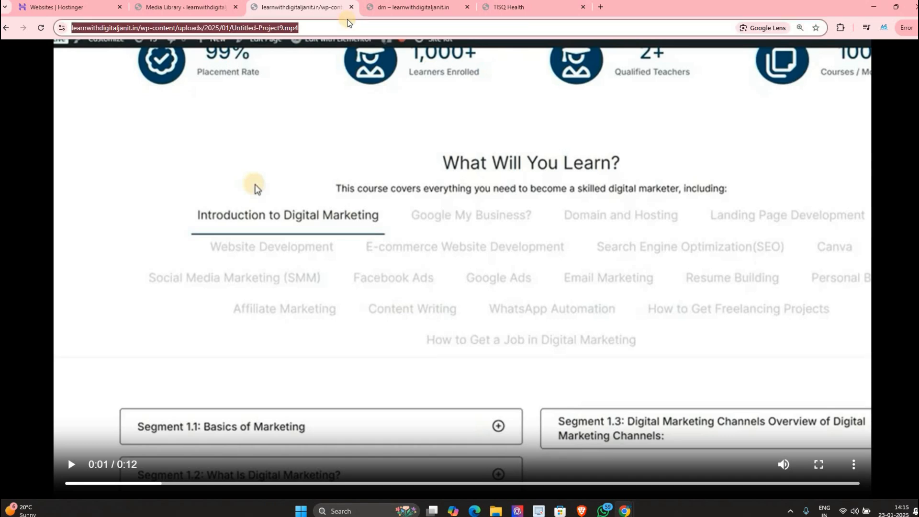
{"action": "left_click", "coordinate": [196, 7]}
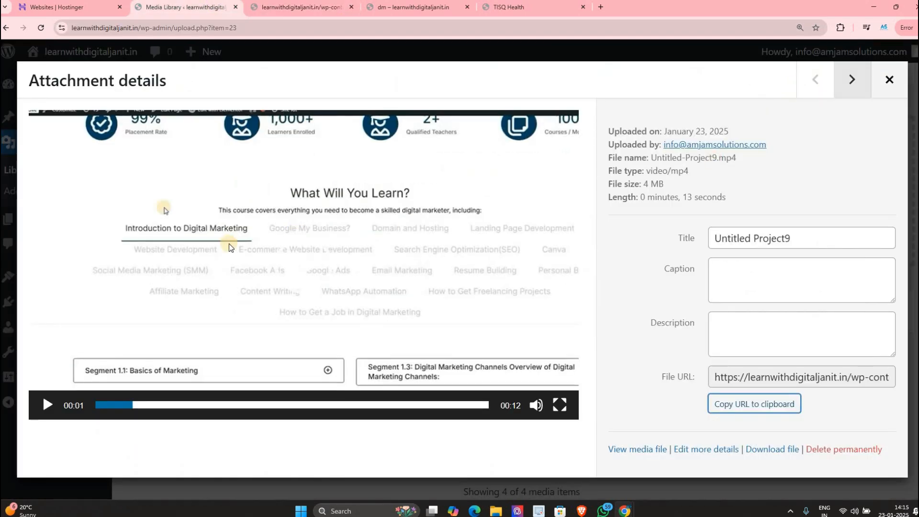
Step: Close the video details and copy the Landing Page Development PDF's file URL
{"action": "left_click", "coordinate": [889, 79]}
{"action": "scroll", "coordinate": [294, 330], "scroll_direction": "down", "scroll_amount": 2}
{"action": "left_click", "coordinate": [293, 335]}
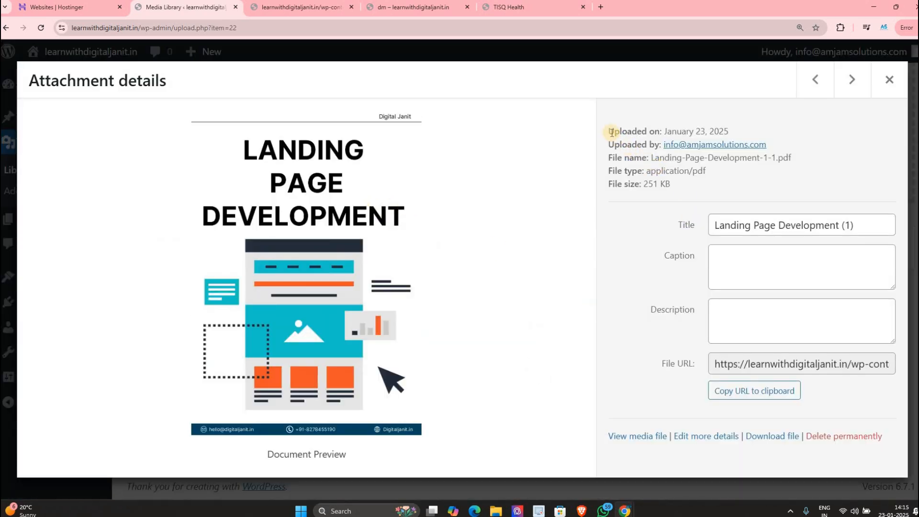
{"action": "left_click_drag", "start_coordinate": [609, 129], "coordinate": [794, 347]}
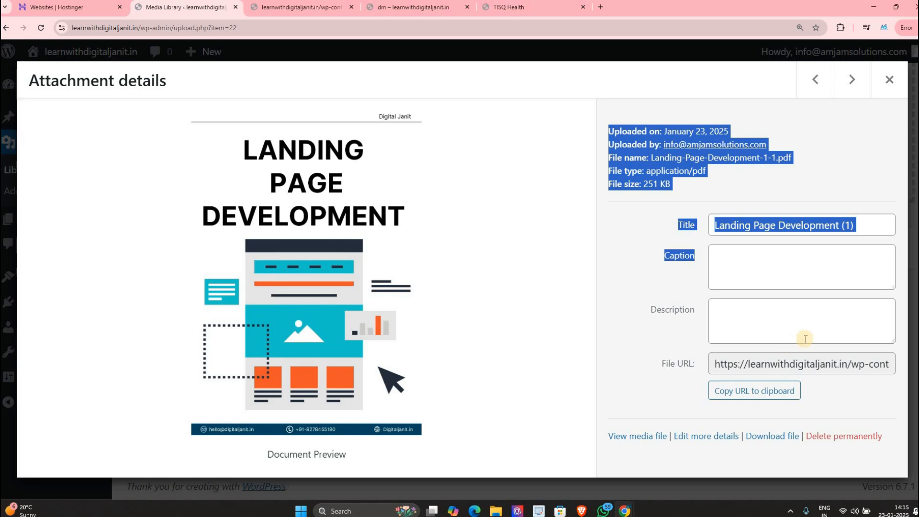
{"action": "left_click", "coordinate": [778, 399]}
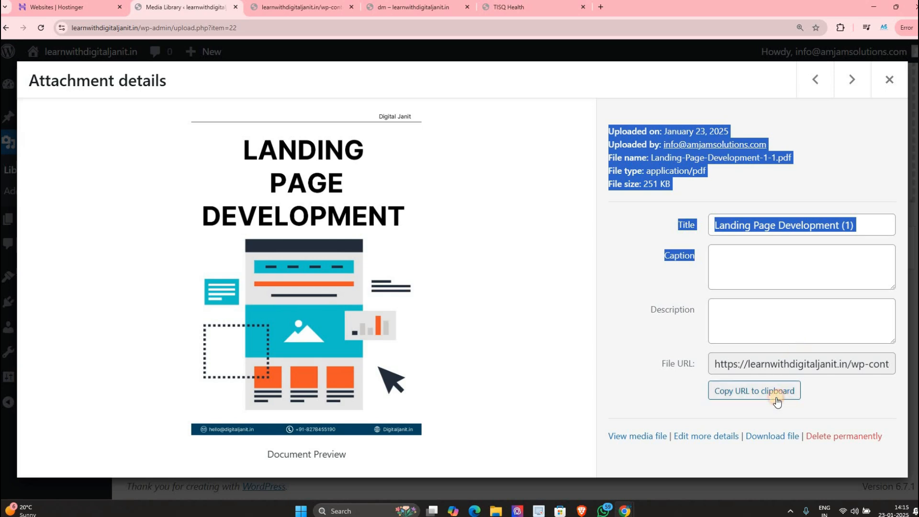
Step: Load the copied PDF URL in the video's tab and scroll through the PDF
{"action": "right_click", "coordinate": [261, 10]}
{"action": "left_click", "coordinate": [260, 9]}
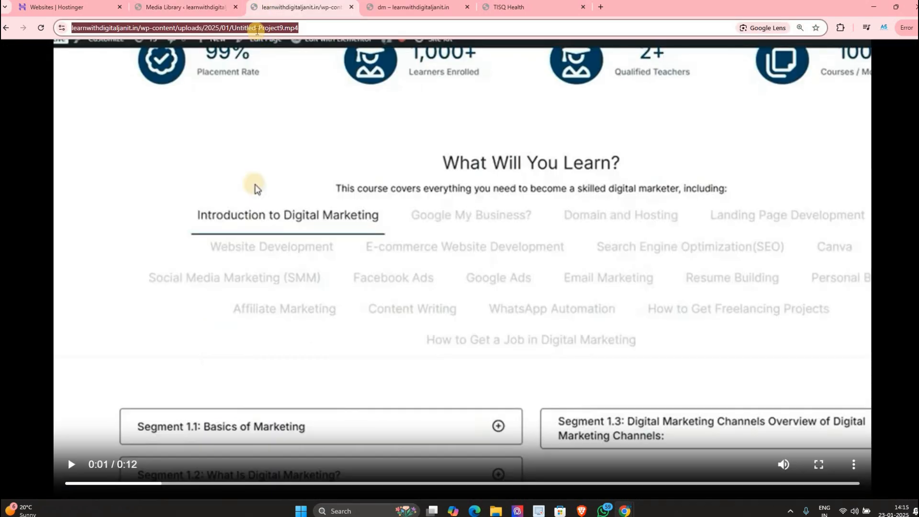
{"action": "key", "text": "ctrl+v"}
{"action": "key", "text": "Return"}
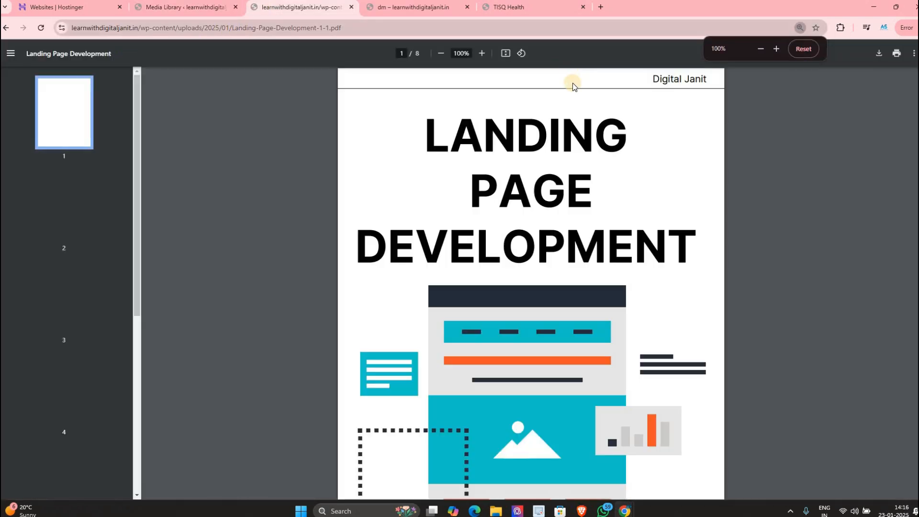
{"action": "scroll", "coordinate": [574, 189], "scroll_direction": "down", "scroll_amount": 15}
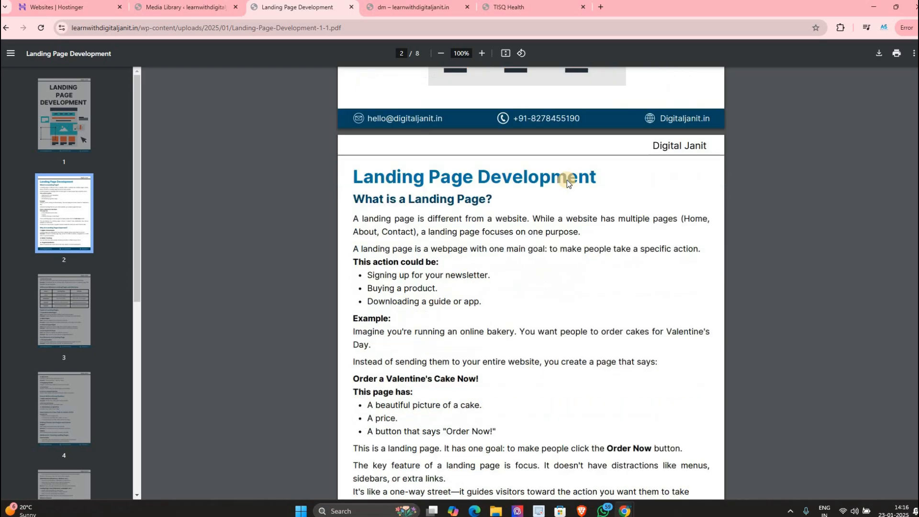
{"action": "scroll", "coordinate": [559, 160], "scroll_direction": "down", "scroll_amount": 20}
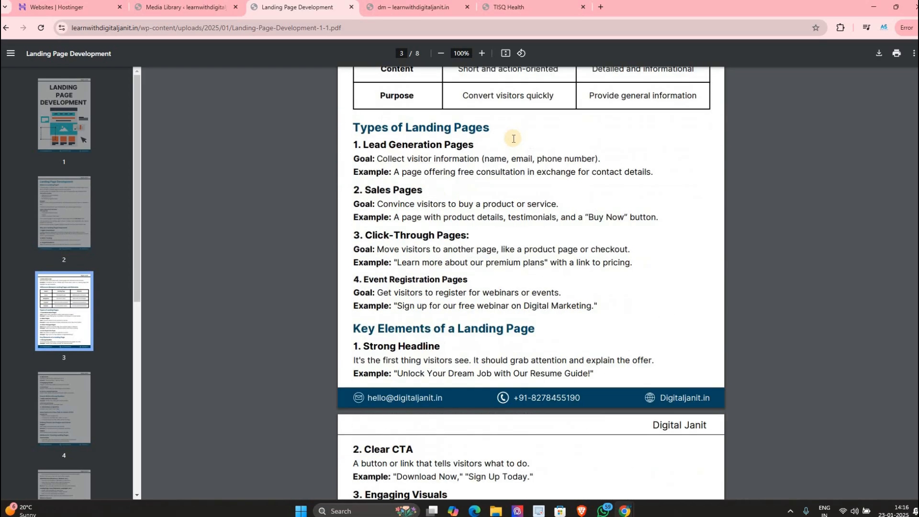
{"action": "scroll", "coordinate": [420, 119], "scroll_direction": "down", "scroll_amount": 20}
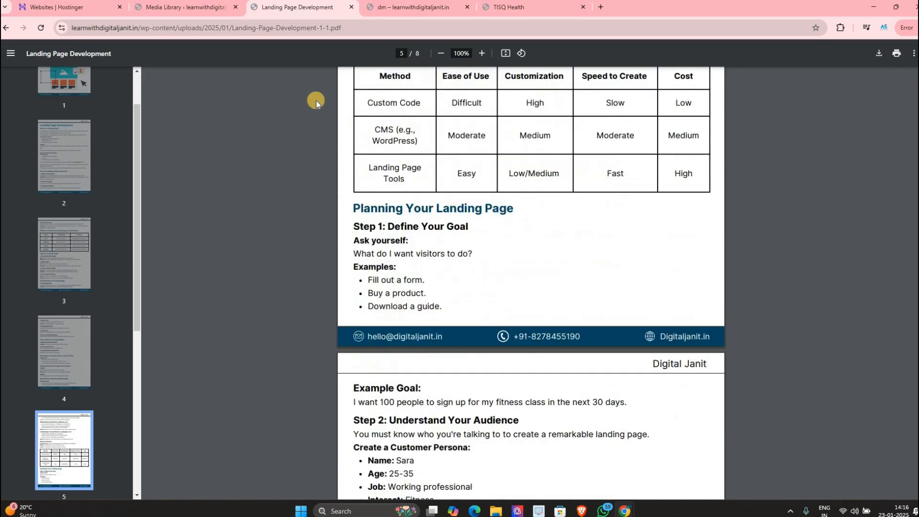
Step: Open the PDF through View media file, then open its full Edit Media page
{"action": "left_click", "coordinate": [172, 13]}
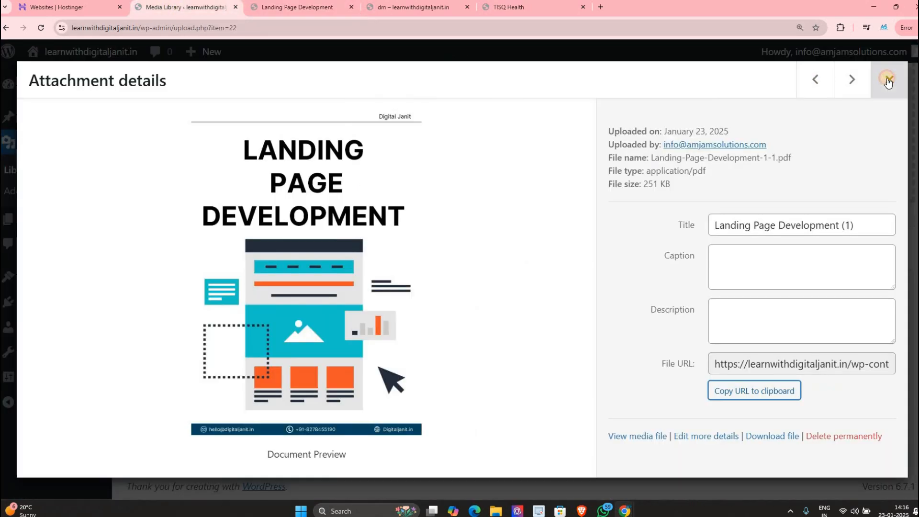
{"action": "left_click_drag", "start_coordinate": [726, 359], "coordinate": [735, 306]}
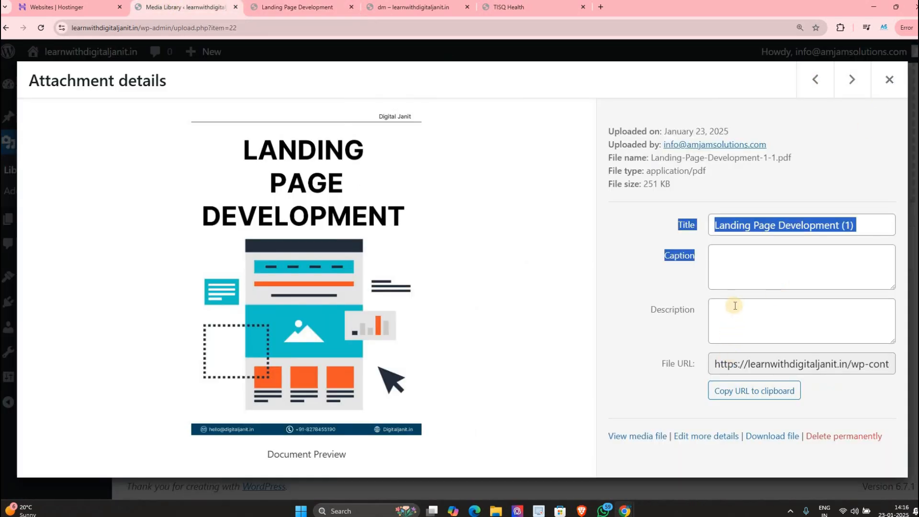
{"action": "left_click", "coordinate": [637, 441]}
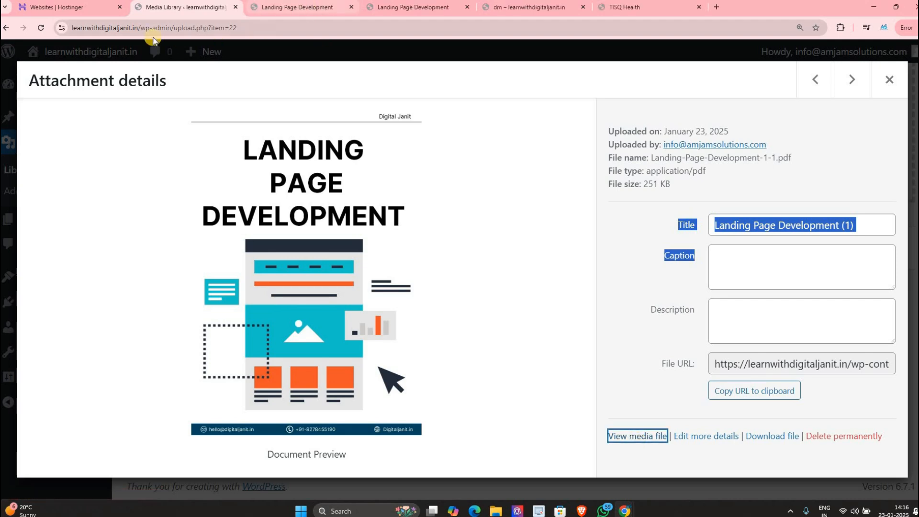
{"action": "left_click", "coordinate": [312, 9]}
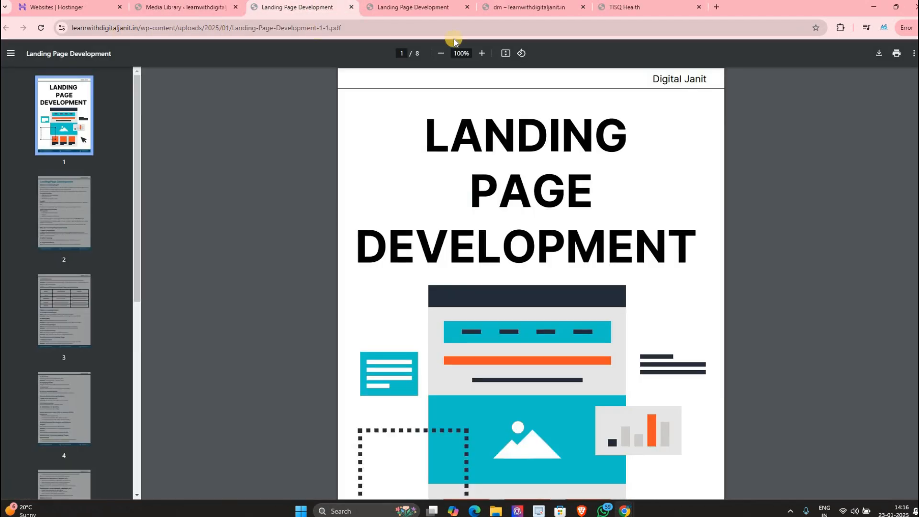
{"action": "left_click", "coordinate": [345, 28]}
{"action": "left_click", "coordinate": [180, 9]}
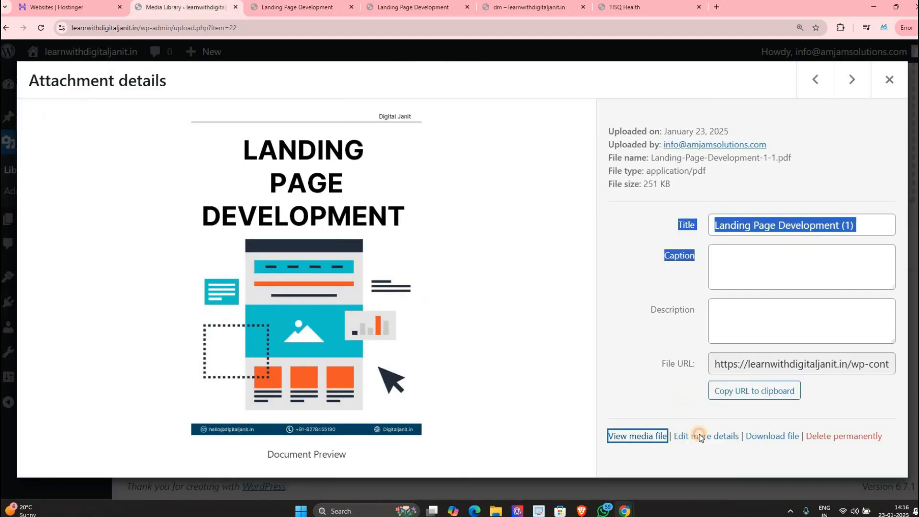
{"action": "left_click", "coordinate": [691, 434]}
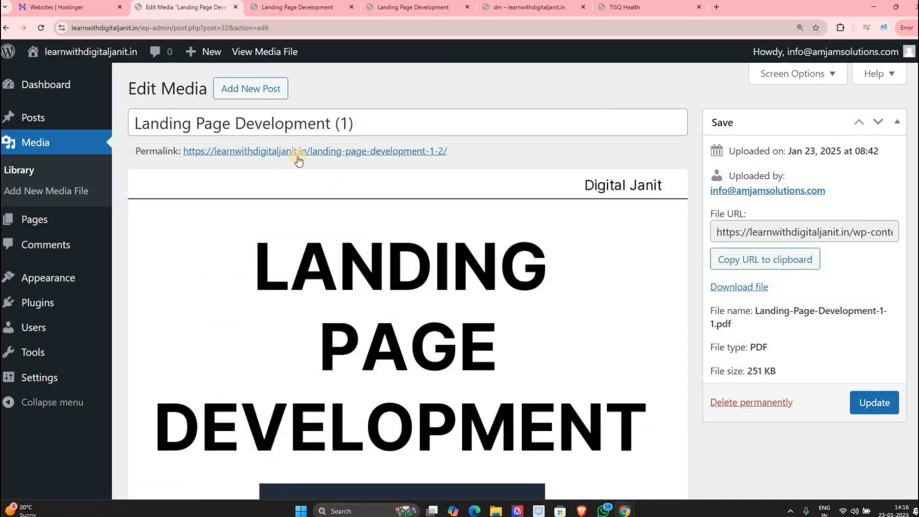
Step: Drag the PDF's permalink into its title, copy the file URL, and go back to Media Library
{"action": "scroll", "coordinate": [515, 387], "scroll_direction": "down", "scroll_amount": 10}
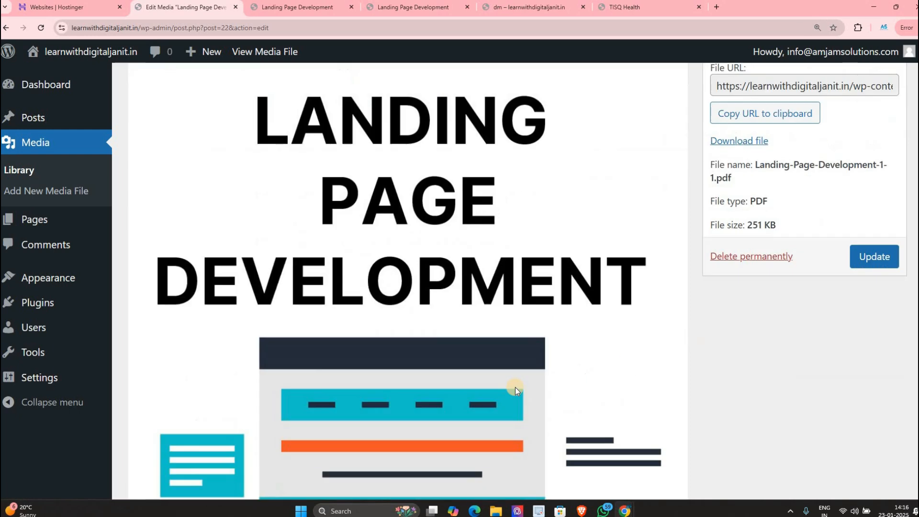
{"action": "scroll", "coordinate": [316, 283], "scroll_direction": "down", "scroll_amount": 5}
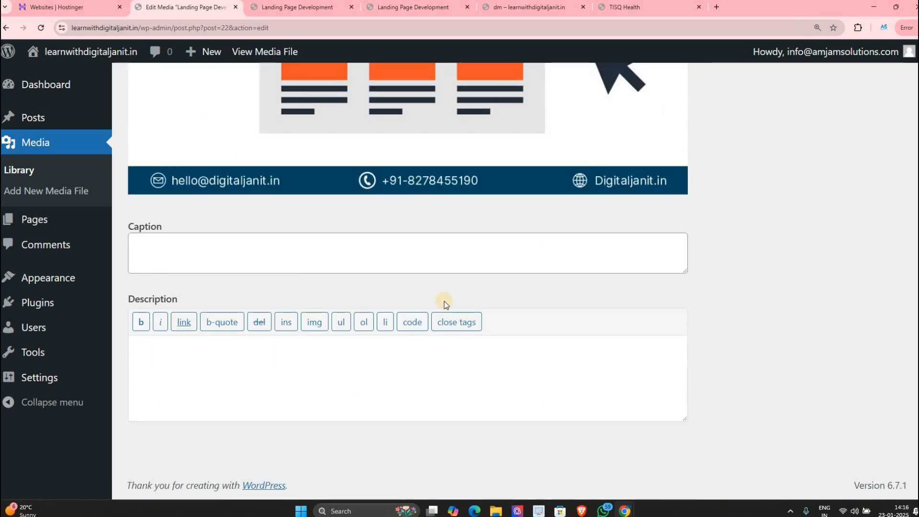
{"action": "scroll", "coordinate": [431, 239], "scroll_direction": "up", "scroll_amount": 6}
{"action": "scroll", "coordinate": [412, 221], "scroll_direction": "up", "scroll_amount": 10}
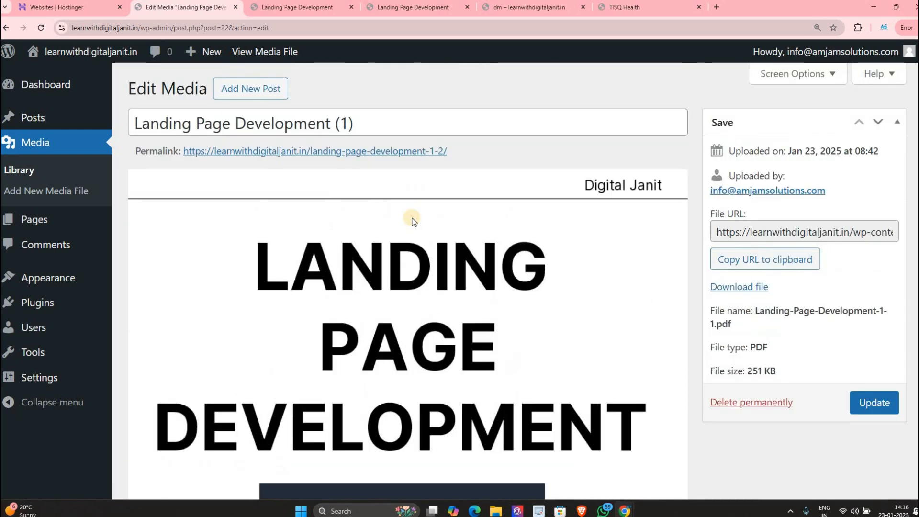
{"action": "left_click", "coordinate": [337, 151]}
{"action": "left_click_drag", "start_coordinate": [336, 151], "coordinate": [326, 123]}
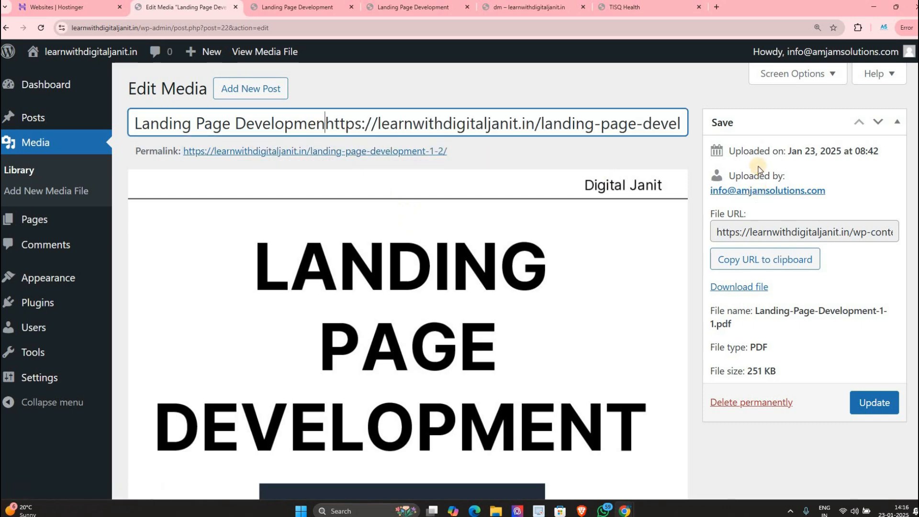
{"action": "left_click", "coordinate": [811, 151]}
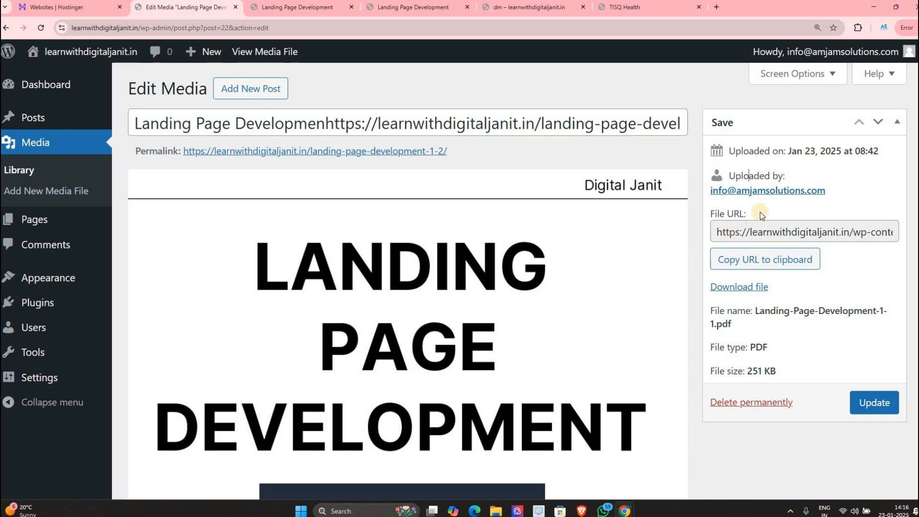
{"action": "left_click", "coordinate": [721, 257]}
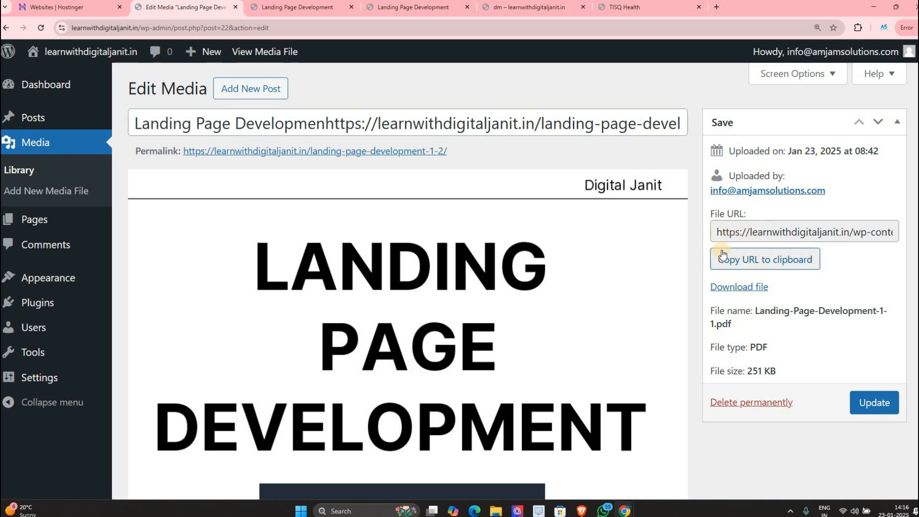
{"action": "key", "text": "alt+Left"}
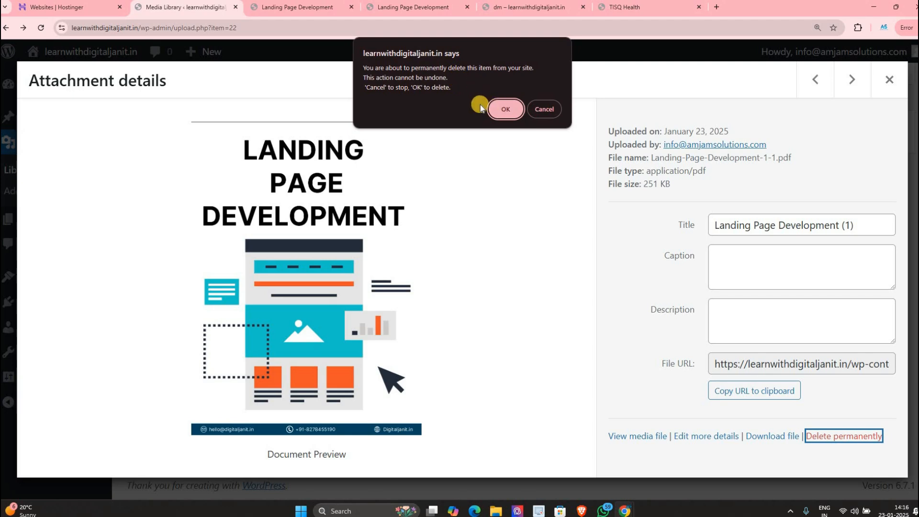
Step: Confirm permanent deletion of the PDF and open the Jan 24 chart image's Edit Media page
{"action": "left_click", "coordinate": [500, 107]}
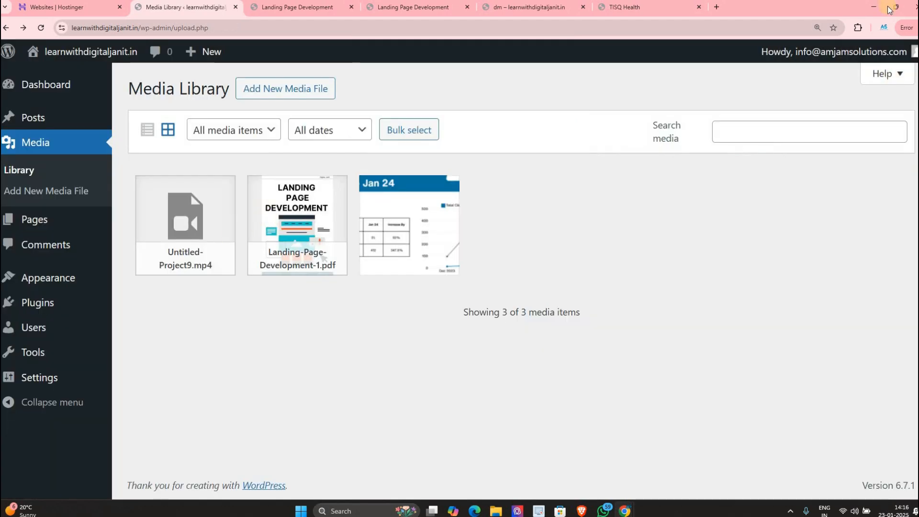
{"action": "left_click", "coordinate": [392, 178]}
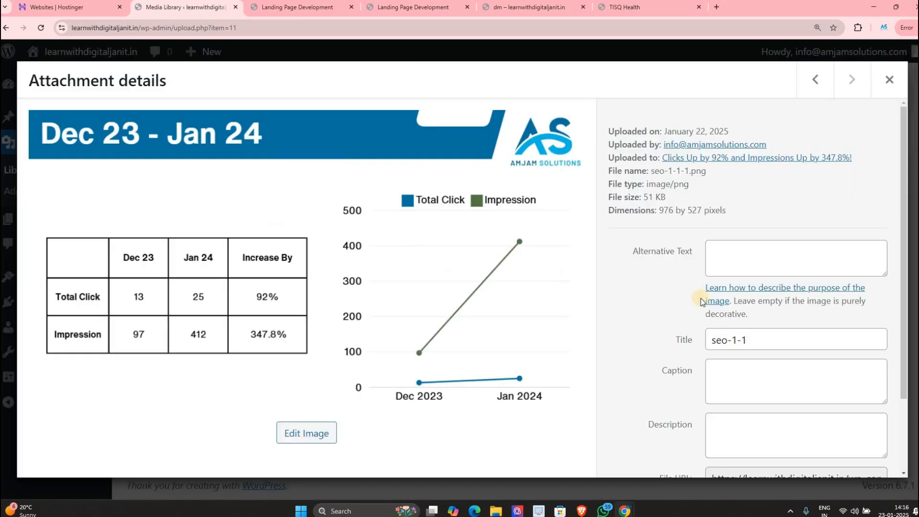
{"action": "scroll", "coordinate": [687, 322], "scroll_direction": "down", "scroll_amount": 2}
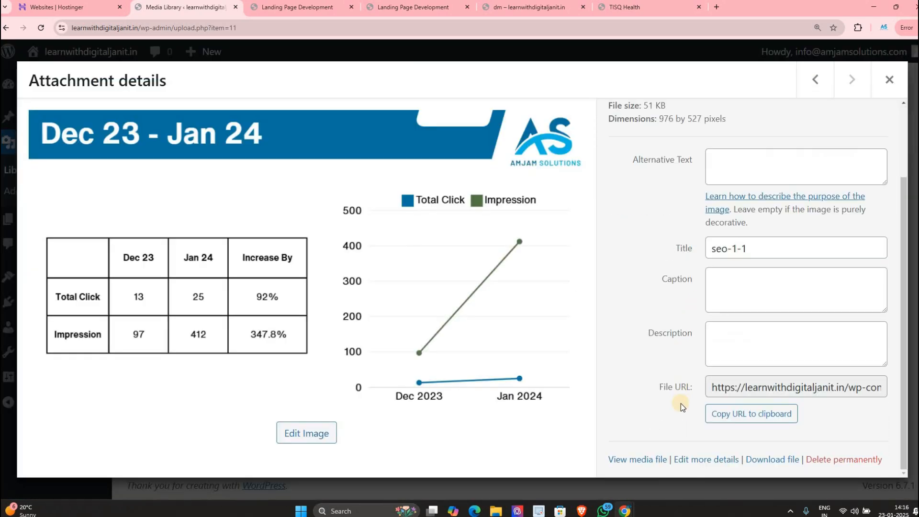
{"action": "left_click", "coordinate": [702, 459]}
Step: Focus the seo-1-1 title and the Alternative Text field, then bring up the tab's options
{"action": "left_click", "coordinate": [651, 124]}
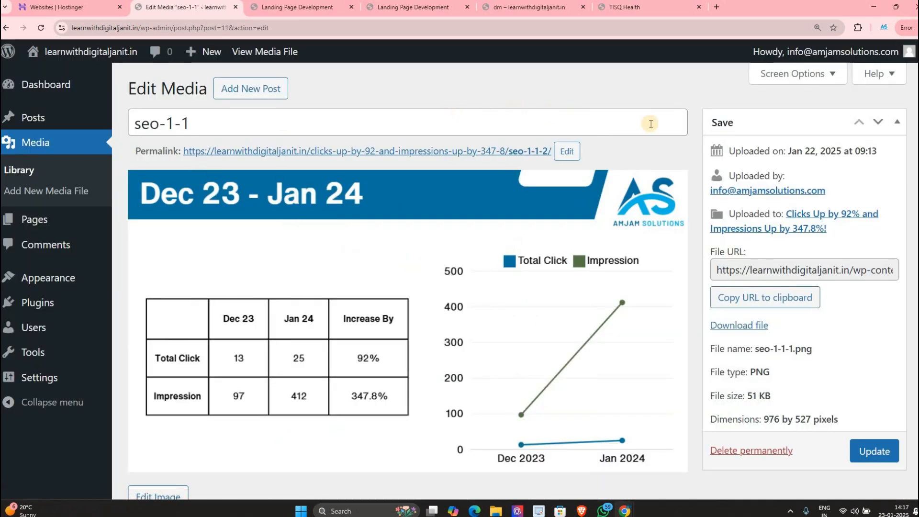
{"action": "scroll", "coordinate": [676, 279], "scroll_direction": "down", "scroll_amount": 8}
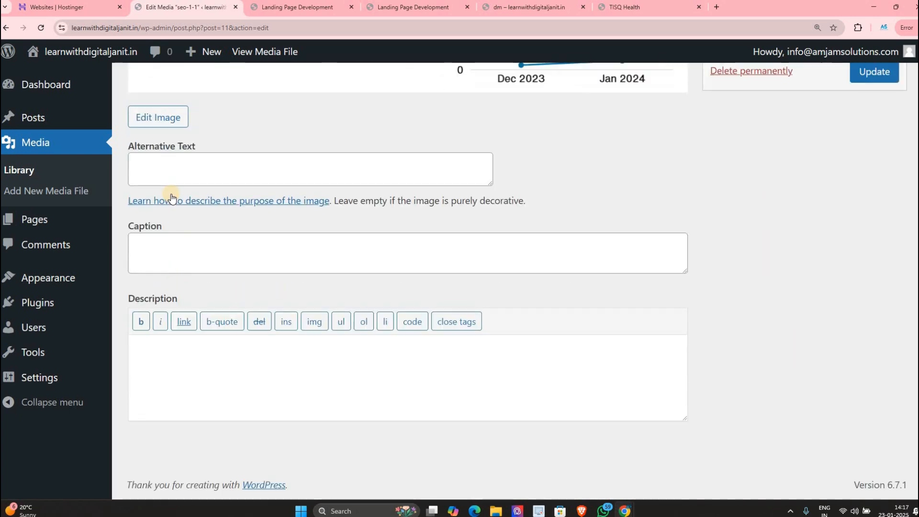
{"action": "left_click", "coordinate": [177, 164]}
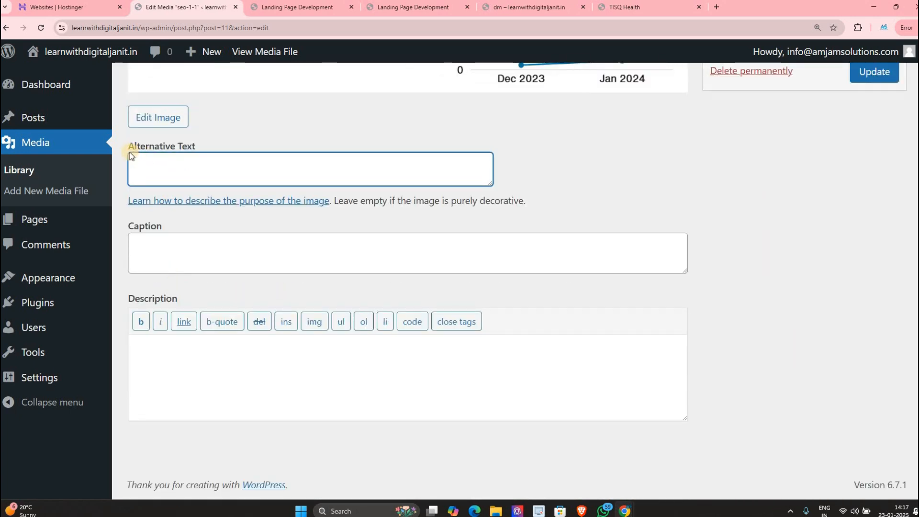
{"action": "triple_click", "coordinate": [228, 153]}
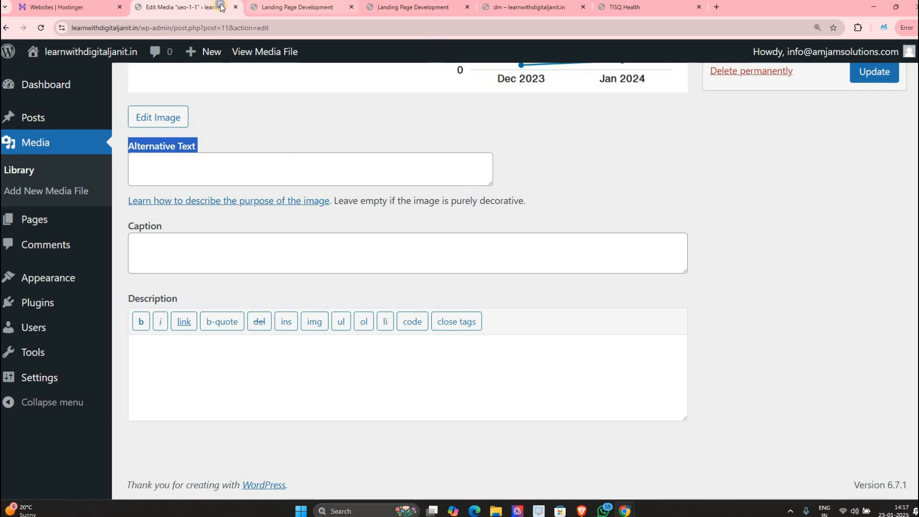
{"action": "right_click", "coordinate": [238, 10]}
Step: Search Google Images for 'digital marketing service' in a new tab and open DevTools
{"action": "left_click", "coordinate": [239, 16]}
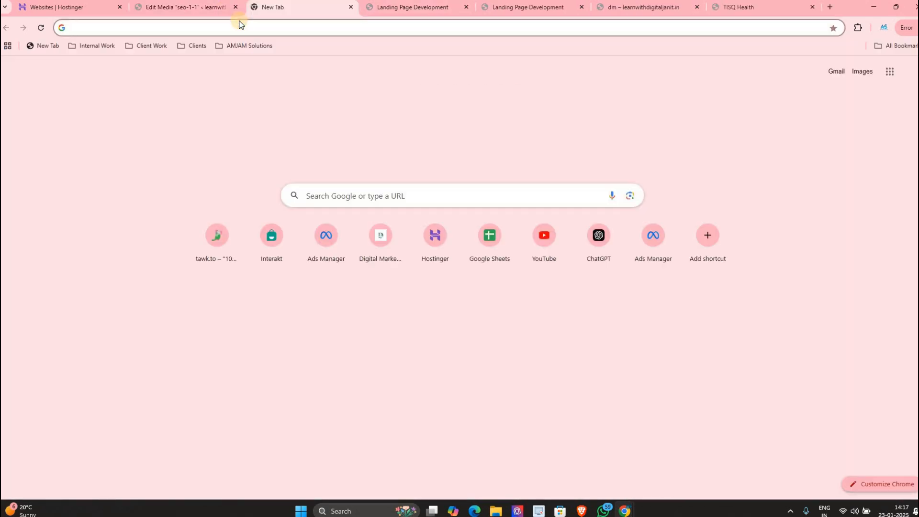
{"action": "type", "text": "top d"}
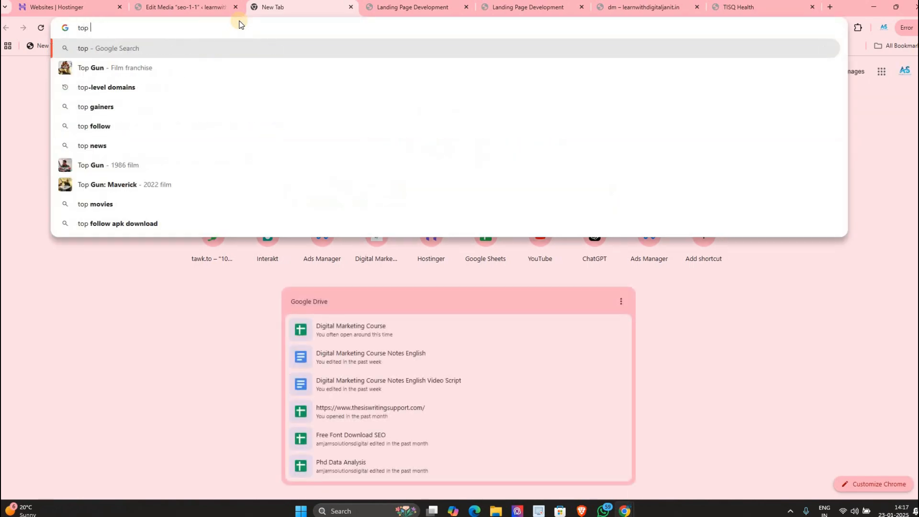
{"action": "key", "text": "BackSpace"}
{"action": "key", "text": "BackSpace"}
{"action": "key", "text": "BackSpace"}
{"action": "key", "text": "BackSpace"}
{"action": "key", "text": "BackSpace"}
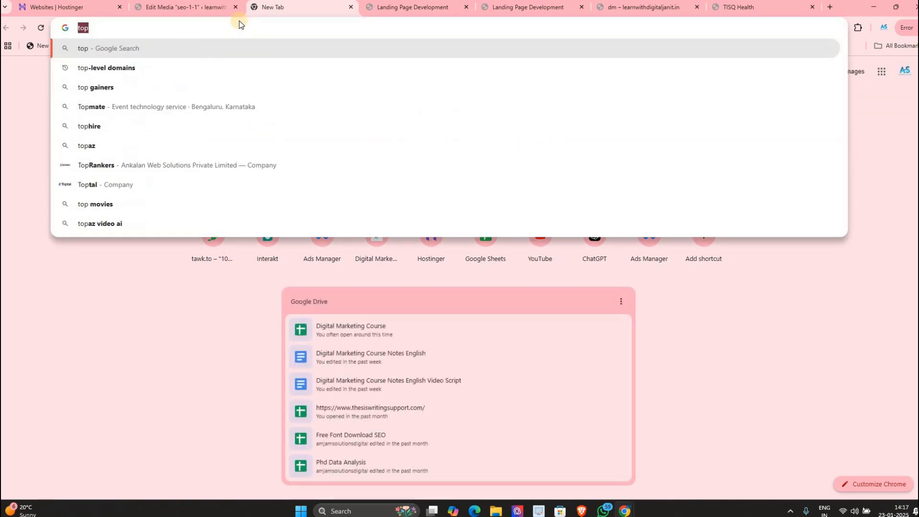
{"action": "type", "text": "digitq"}
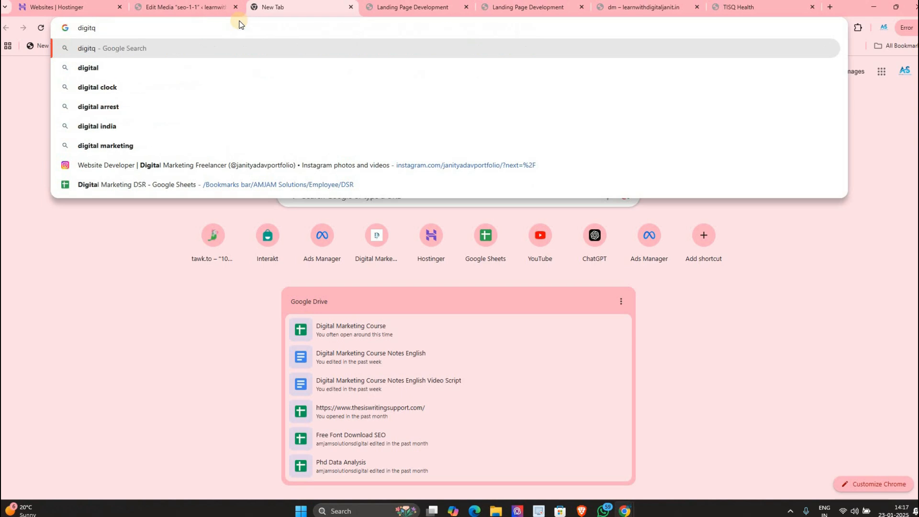
{"action": "key", "text": "BackSpace"}
{"action": "type", "text": "al "}
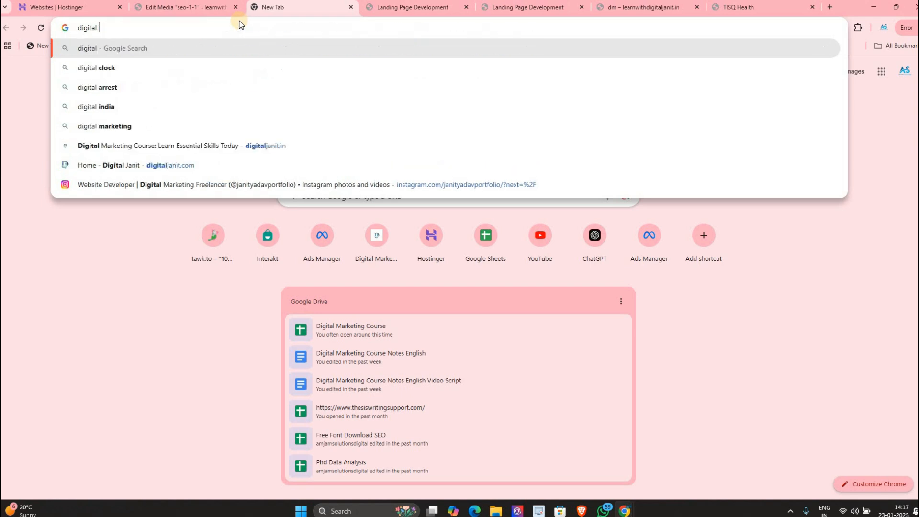
{"action": "type", "text": "marketin"}
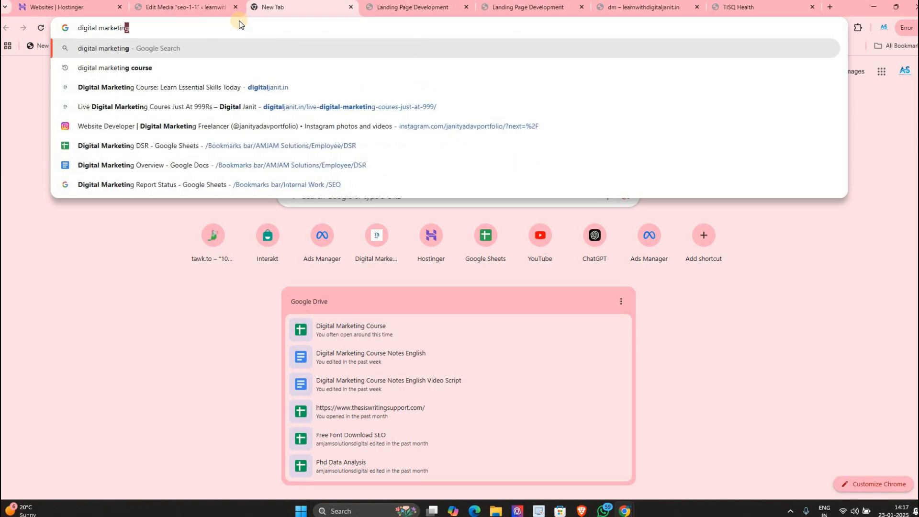
{"action": "type", "text": "g service"}
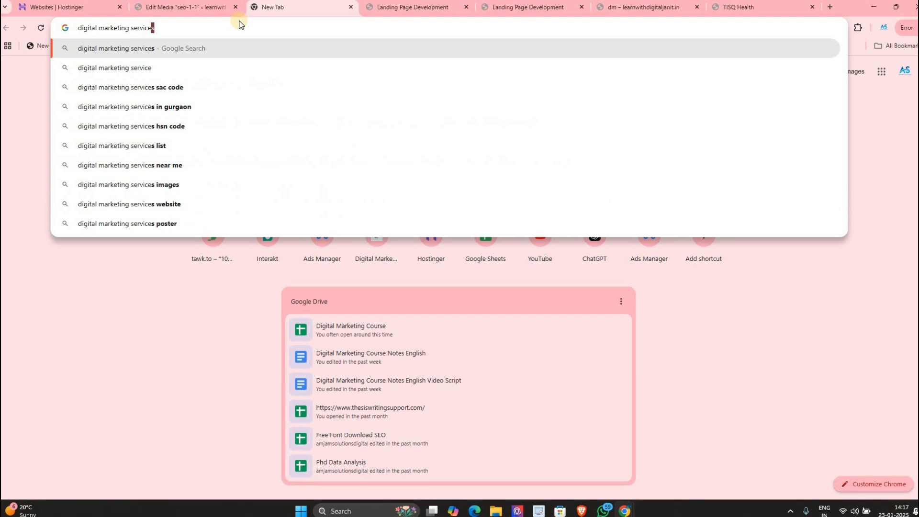
{"action": "key", "text": "Return"}
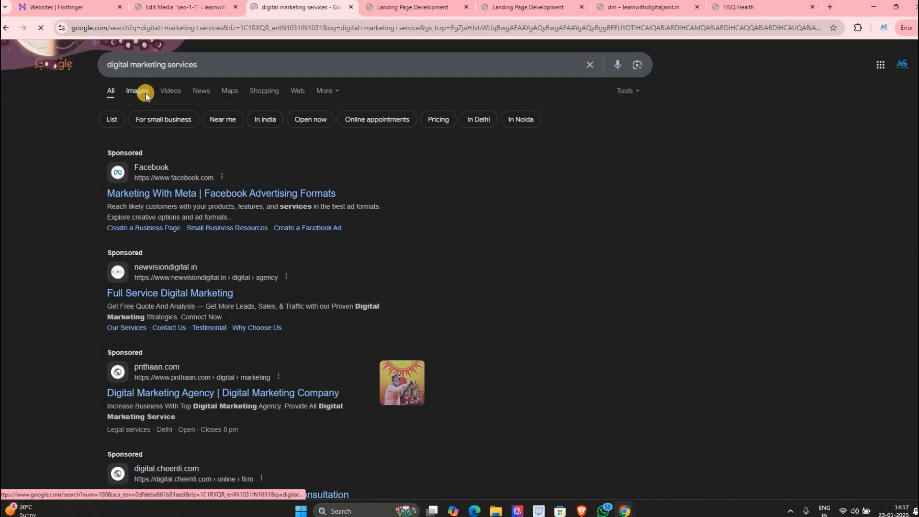
{"action": "left_click", "coordinate": [140, 92]}
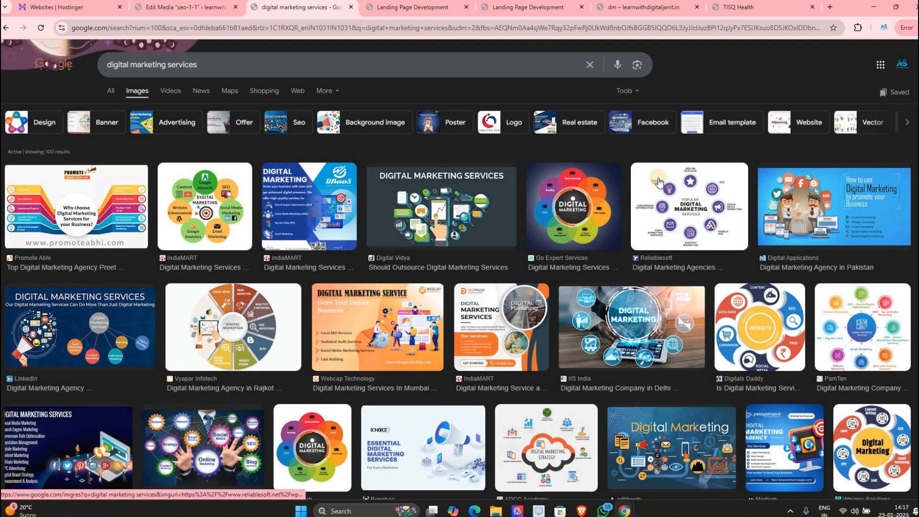
{"action": "key", "text": "ctrl+shift+i"}
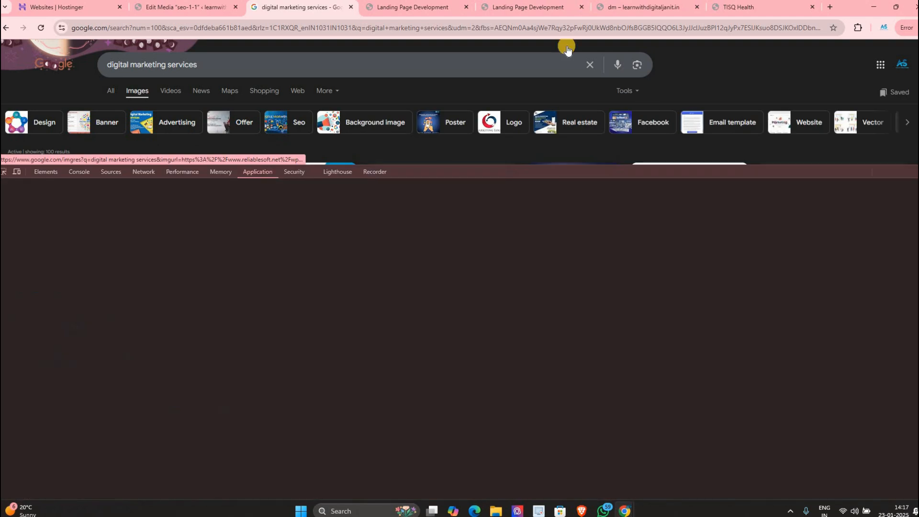
Step: Resize DevTools and inspect the first result image's link and img elements
{"action": "left_click_drag", "start_coordinate": [597, 173], "coordinate": [579, 263]}
{"action": "left_click", "coordinate": [5, 294]}
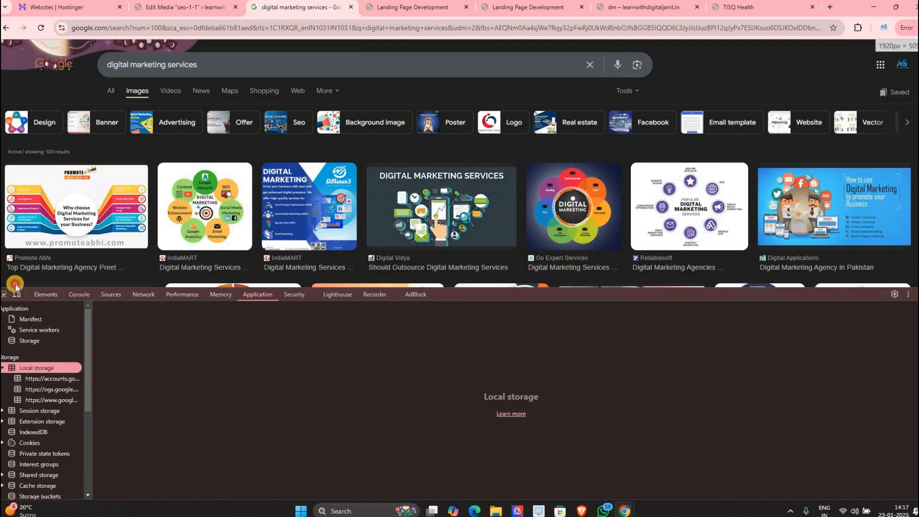
{"action": "left_click", "coordinate": [66, 223]}
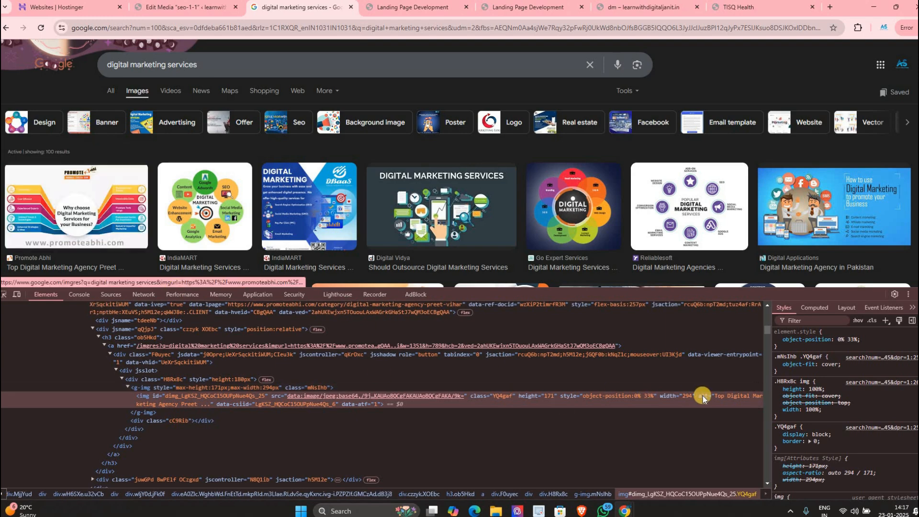
{"action": "key", "text": "ctrl+plus"}
{"action": "key", "text": "ctrl+plus"}
{"action": "key", "text": "ctrl+plus"}
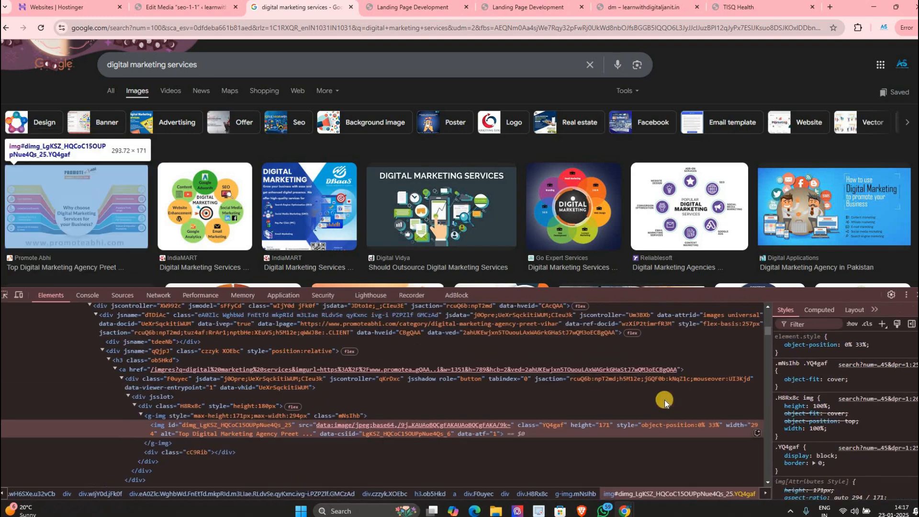
{"action": "key", "text": "ctrl+plus"}
{"action": "key", "text": "ctrl+plus"}
{"action": "key", "text": "ctrl+plus"}
{"action": "key", "text": "ctrl+plus"}
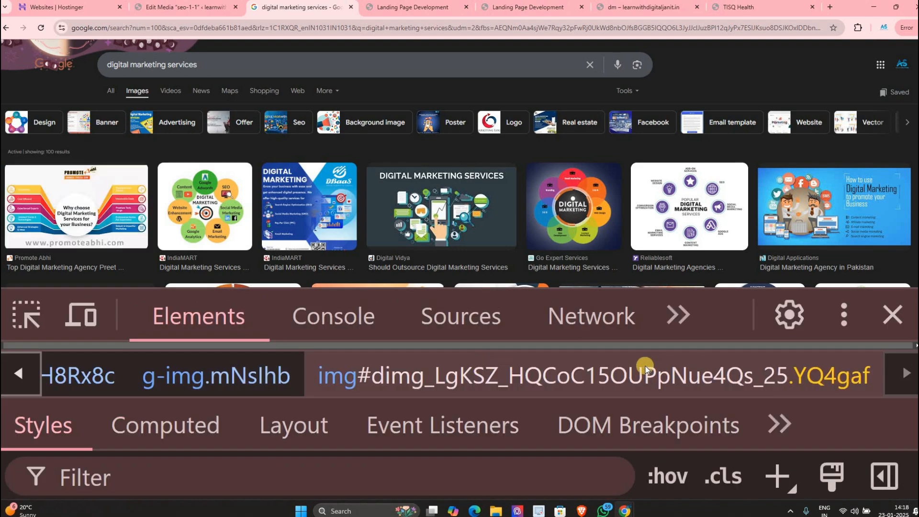
{"action": "key", "text": "ctrl+0"}
{"action": "scroll", "coordinate": [516, 369], "scroll_direction": "down", "scroll_amount": 1}
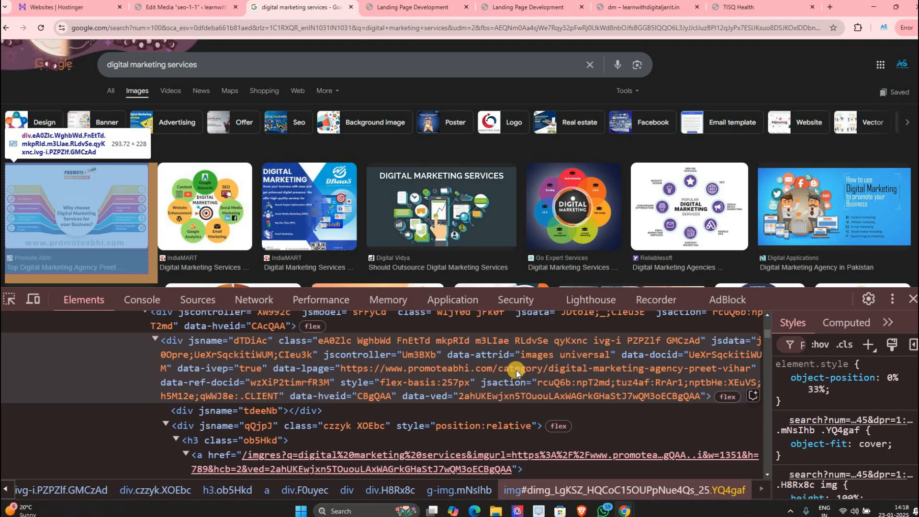
{"action": "scroll", "coordinate": [506, 371], "scroll_direction": "down", "scroll_amount": 2}
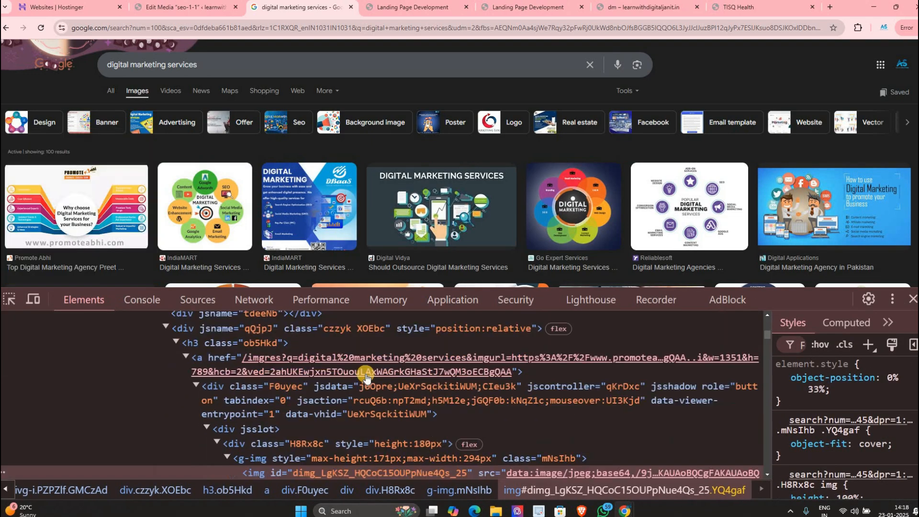
{"action": "left_click", "coordinate": [236, 374], "text": "ctrl"}
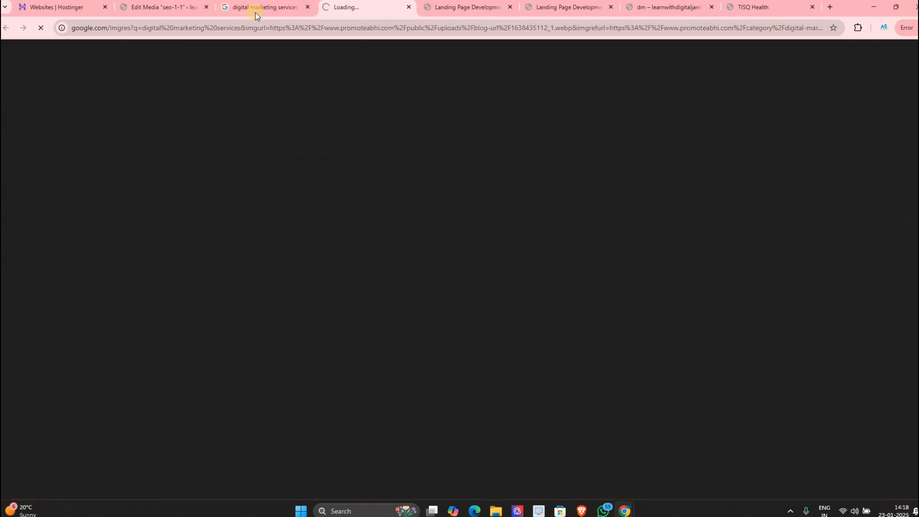
{"action": "left_click", "coordinate": [255, 13]}
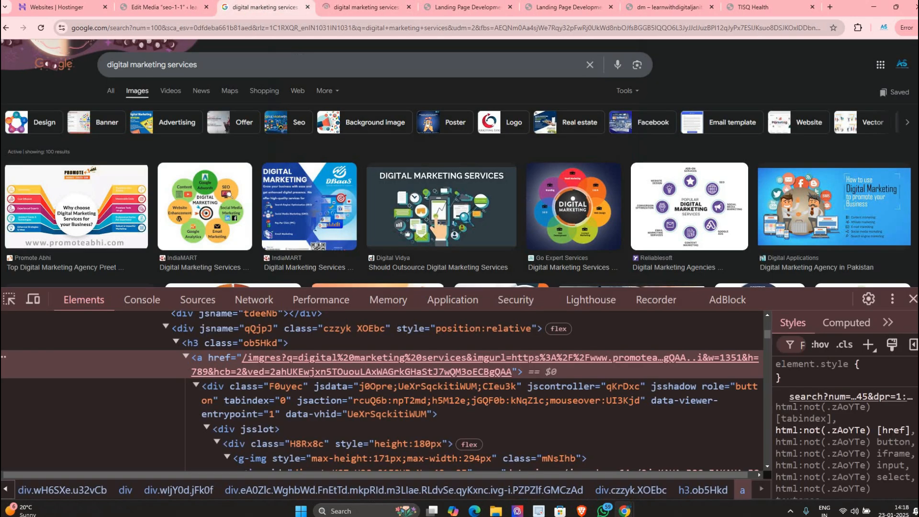
{"action": "scroll", "coordinate": [335, 383], "scroll_direction": "down", "scroll_amount": 1}
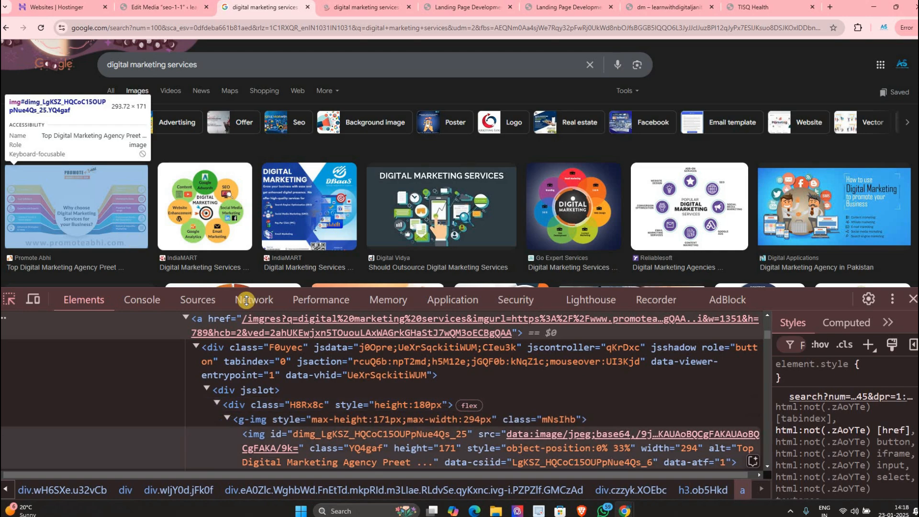
{"action": "left_click", "coordinate": [461, 435]}
{"action": "scroll", "coordinate": [562, 413], "scroll_direction": "down", "scroll_amount": 1}
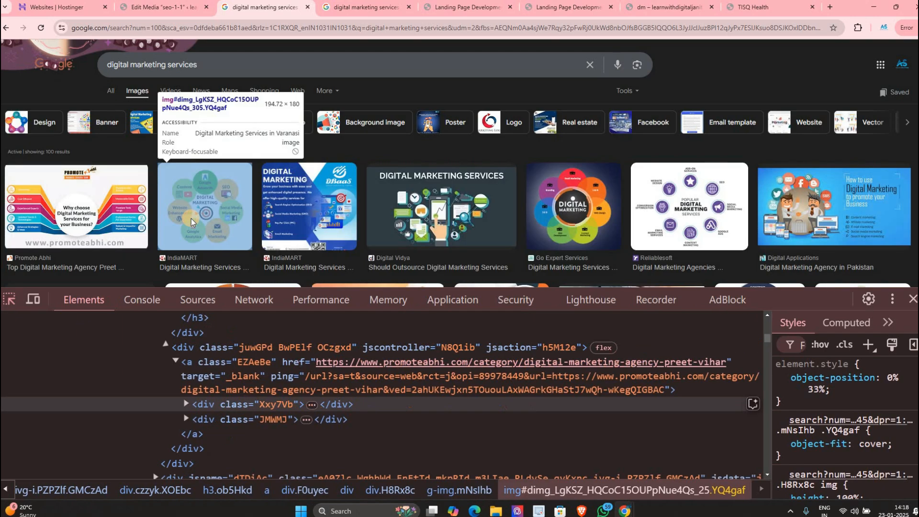
Step: Inspect the second, third and fourth result images' markup with the element picker
{"action": "left_click", "coordinate": [191, 218]}
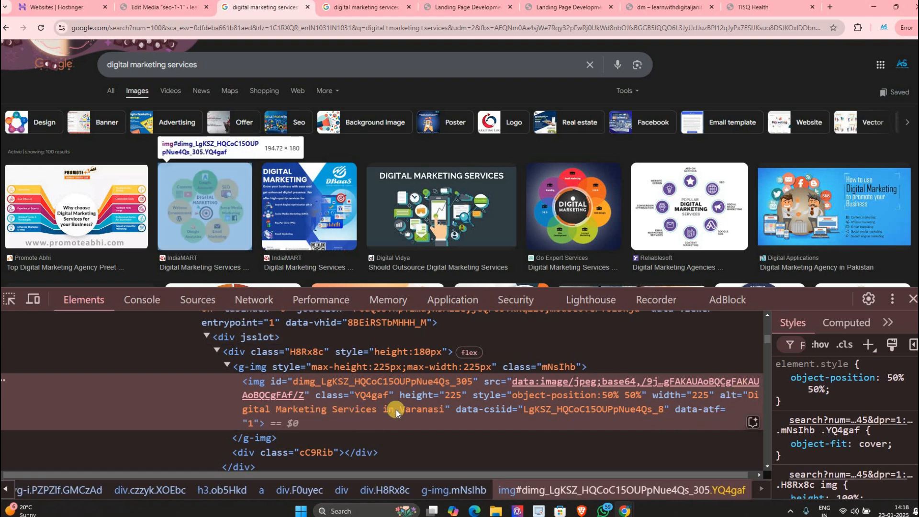
{"action": "left_click", "coordinate": [10, 299]}
{"action": "left_click", "coordinate": [321, 225]}
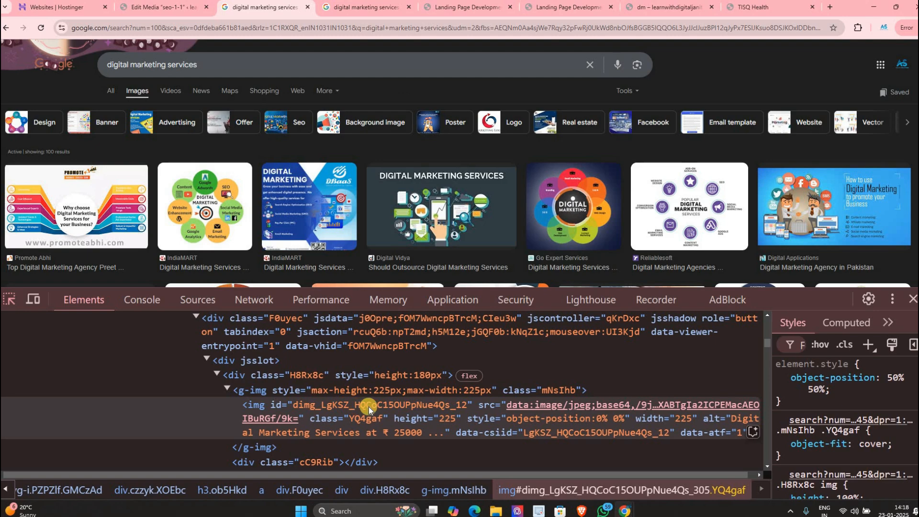
{"action": "left_click", "coordinate": [9, 299]}
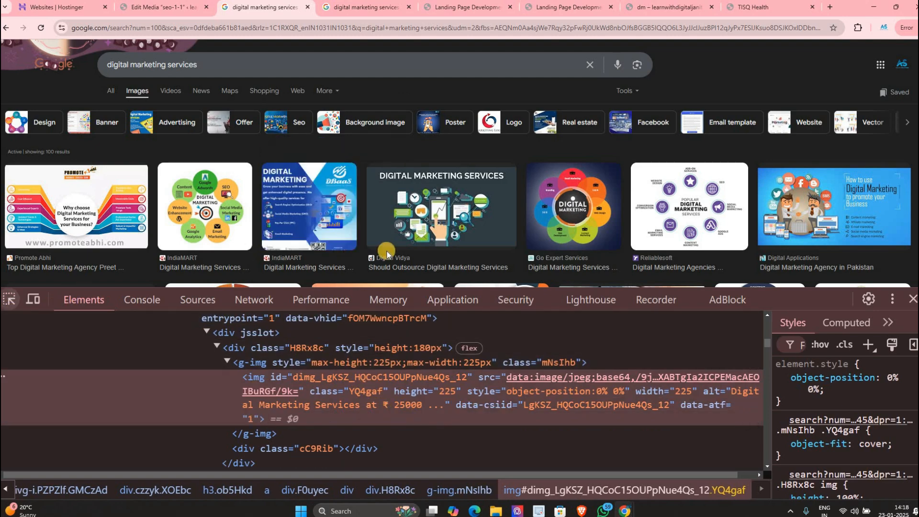
{"action": "left_click", "coordinate": [401, 230]}
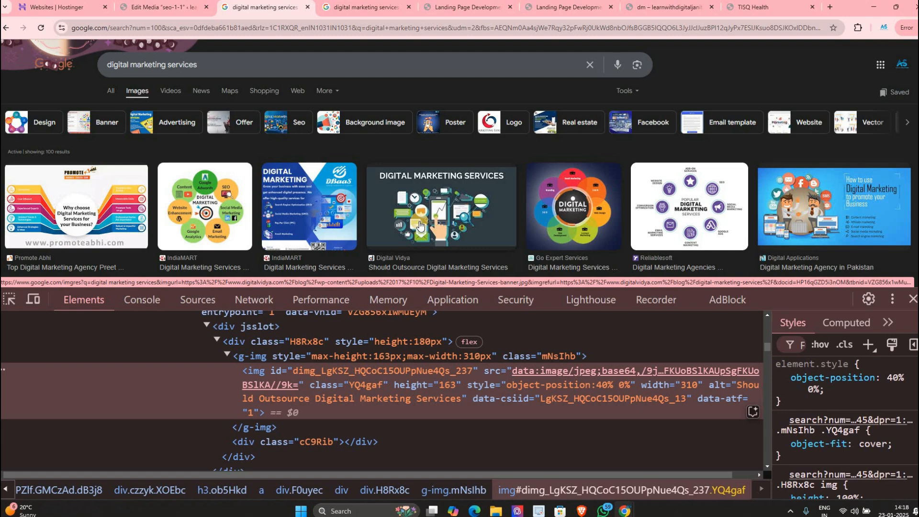
Step: Return to WordPress, pass through Media Library and Add New Media File, then open Pages
{"action": "left_click", "coordinate": [181, 14]}
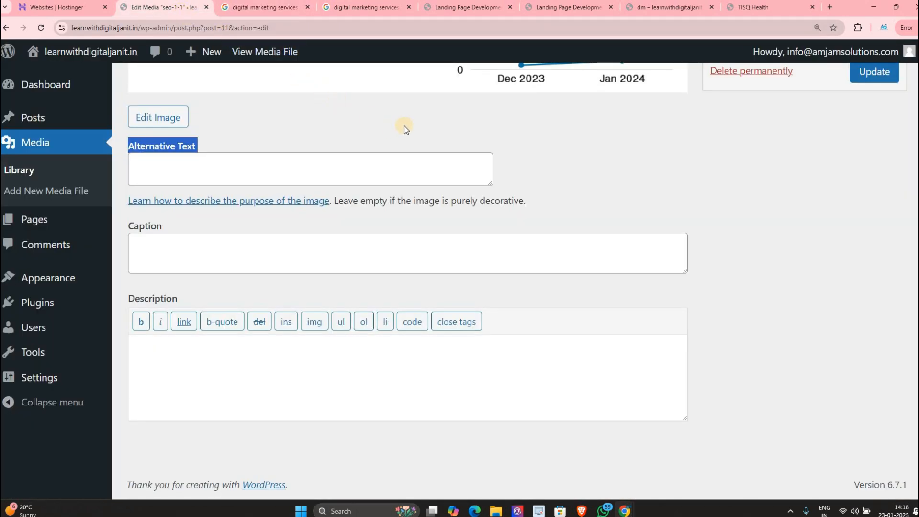
{"action": "key", "text": "ctrl+minus"}
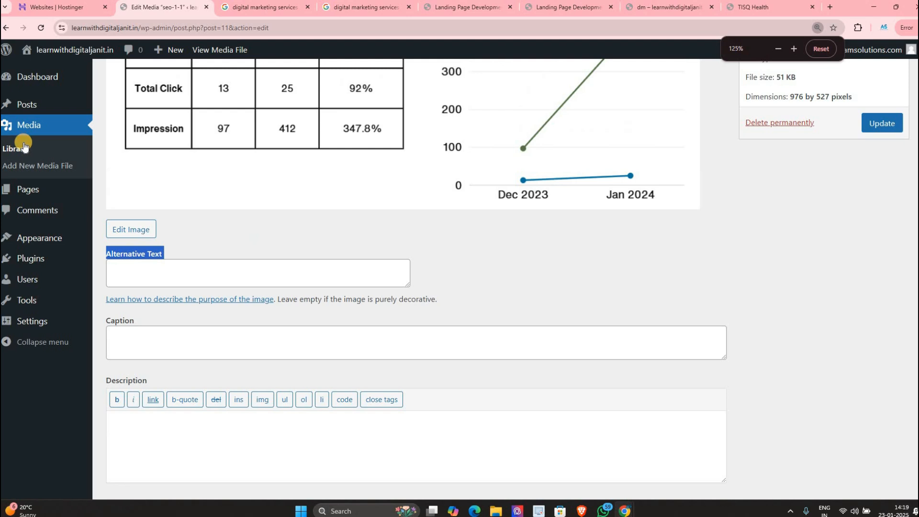
{"action": "left_click", "coordinate": [24, 146]}
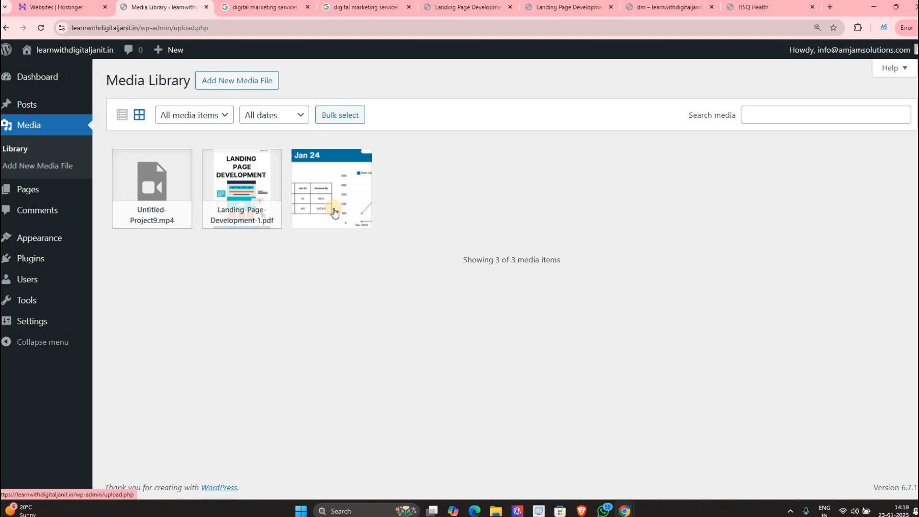
{"action": "key", "text": "ctrl+plus"}
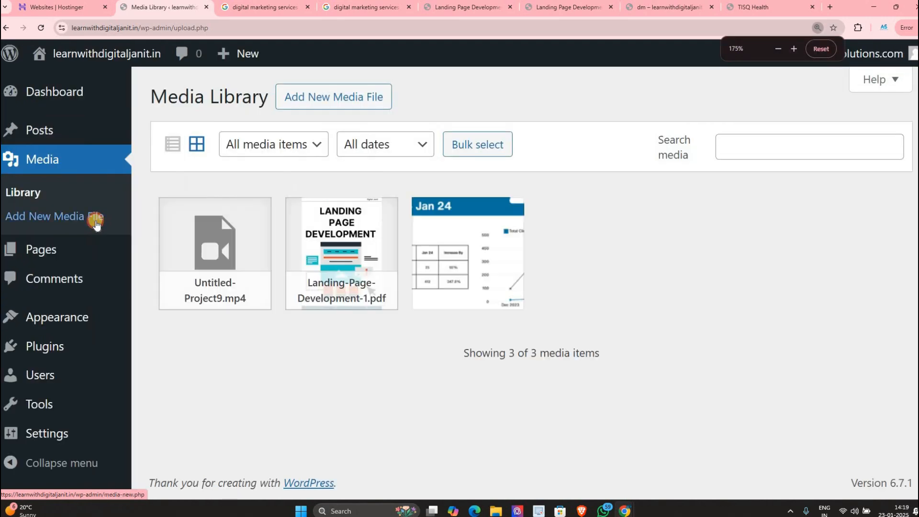
{"action": "left_click", "coordinate": [92, 218]}
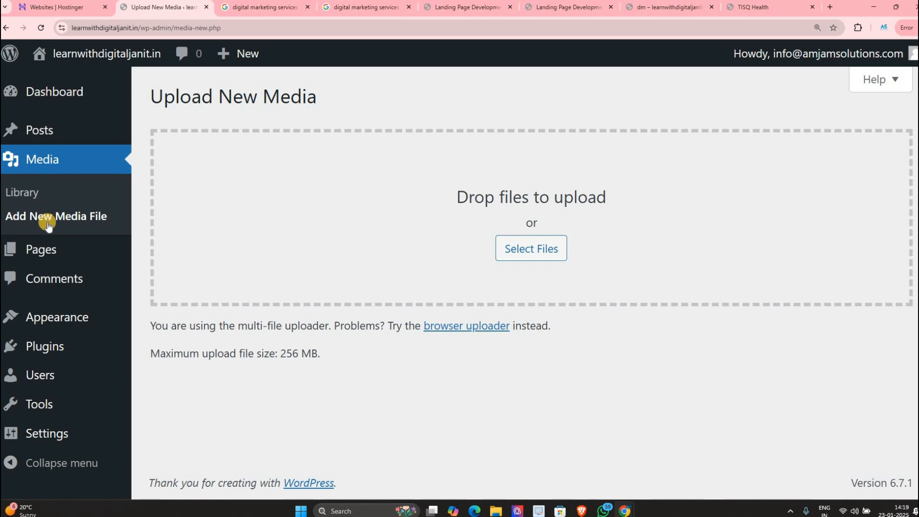
{"action": "left_click", "coordinate": [65, 244]}
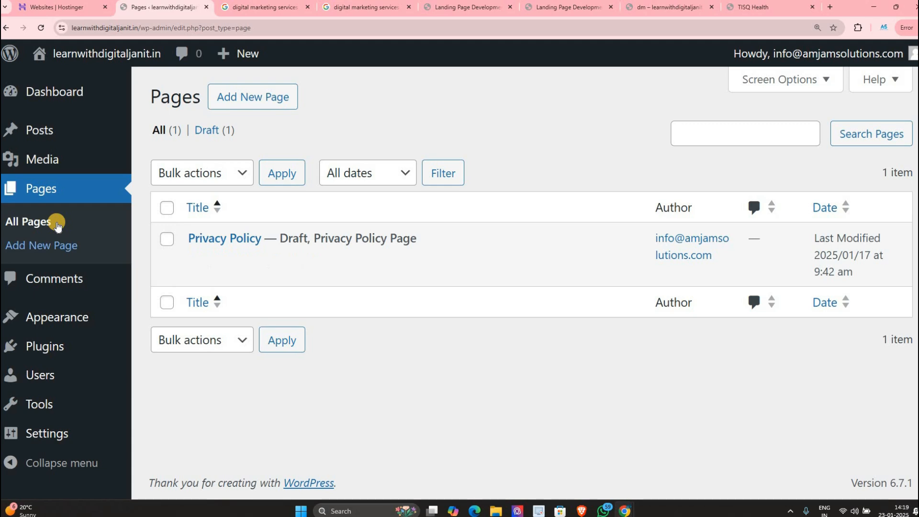
{"action": "mouse_move", "coordinate": [71, 130]}
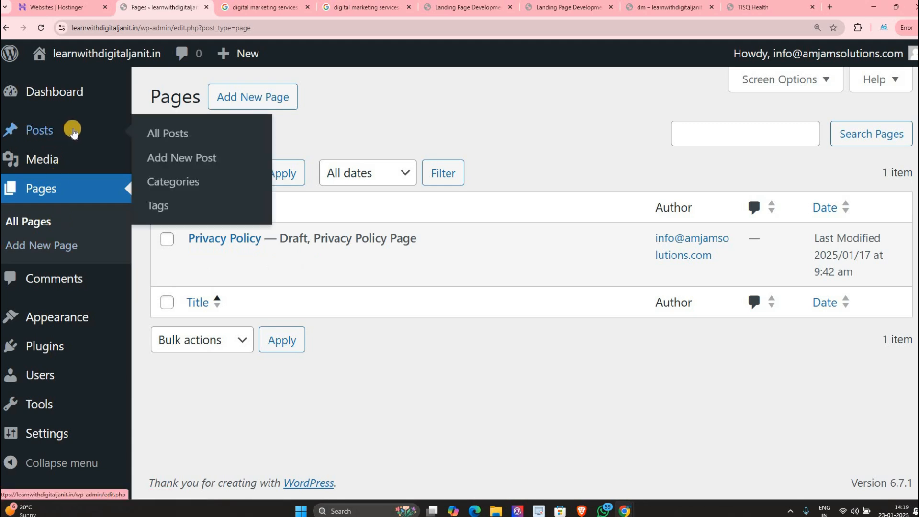
{"action": "left_click", "coordinate": [179, 134]}
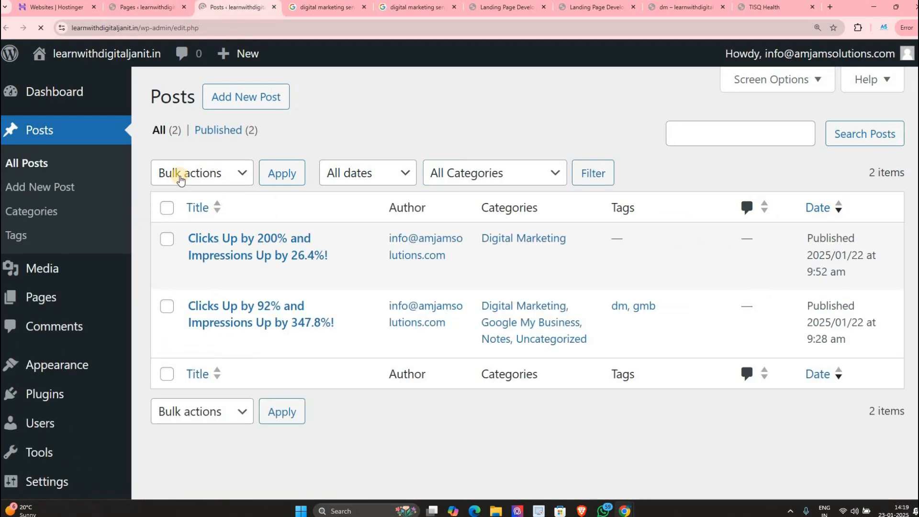
{"action": "left_click", "coordinate": [134, 7]}
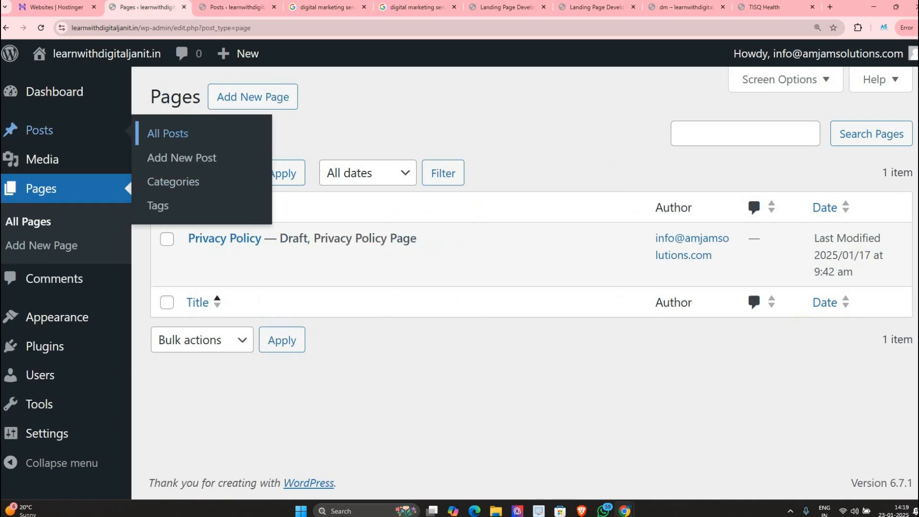
{"action": "left_click", "coordinate": [213, 9]}
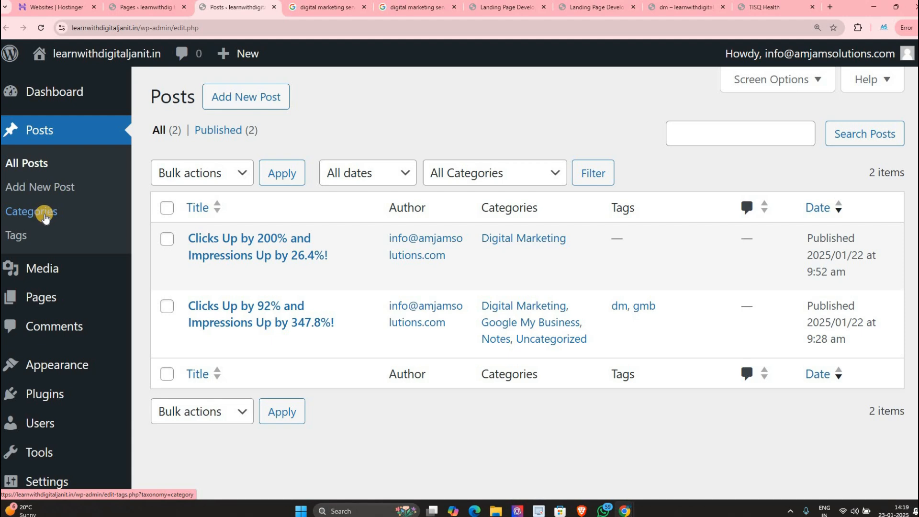
{"action": "left_click", "coordinate": [146, 7]}
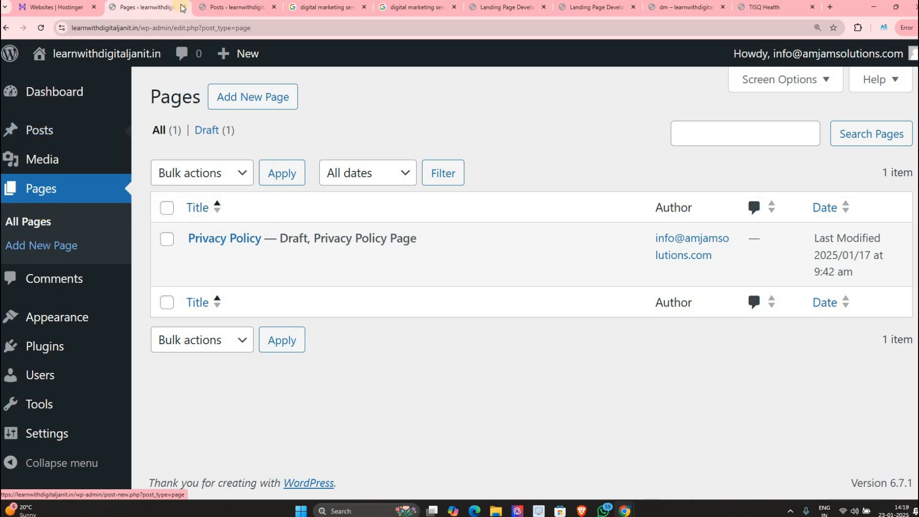
{"action": "left_click", "coordinate": [232, 7]}
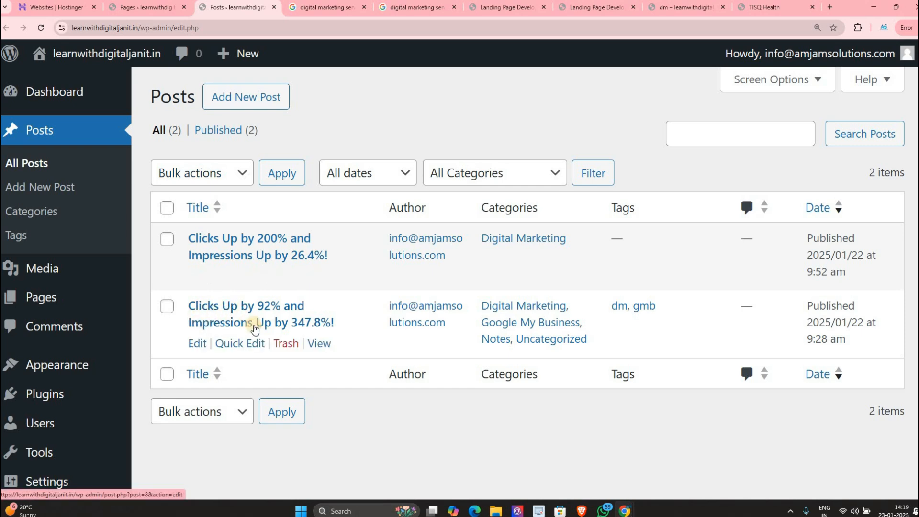
{"action": "left_click", "coordinate": [31, 232]}
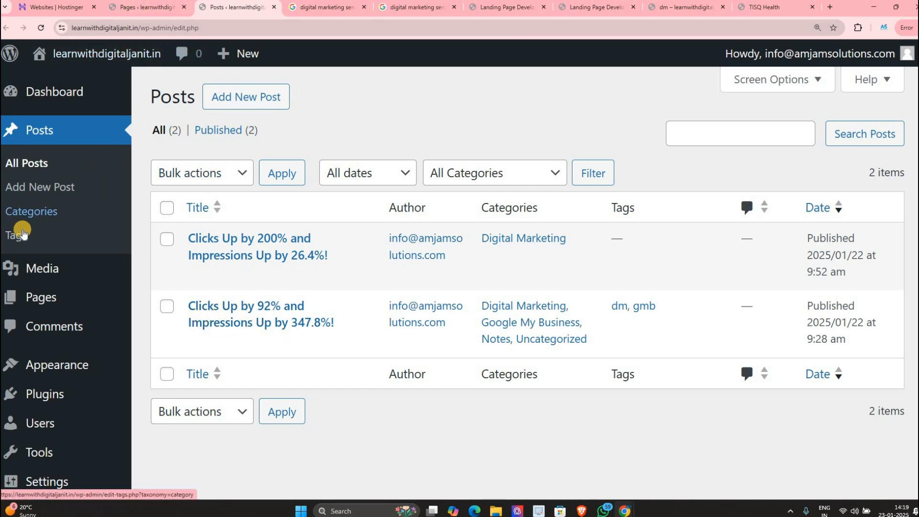
{"action": "key", "text": "ctrl+shift+Tab"}
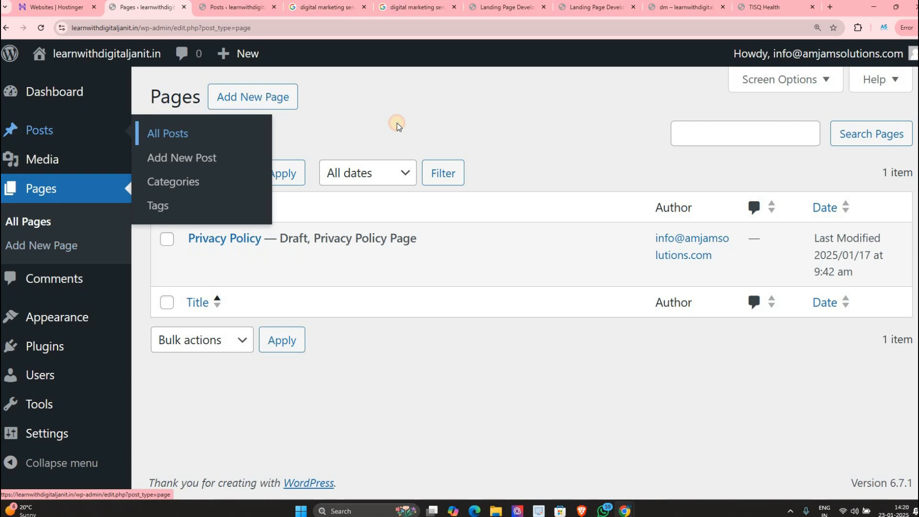
{"action": "key", "text": "ctrl+minus"}
{"action": "key", "text": "ctrl+minus"}
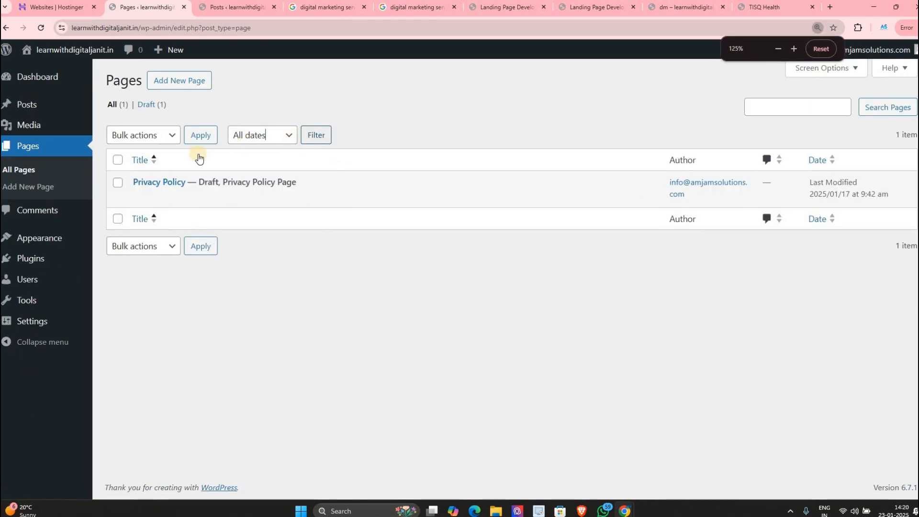
{"action": "key", "text": "ctrl+plus"}
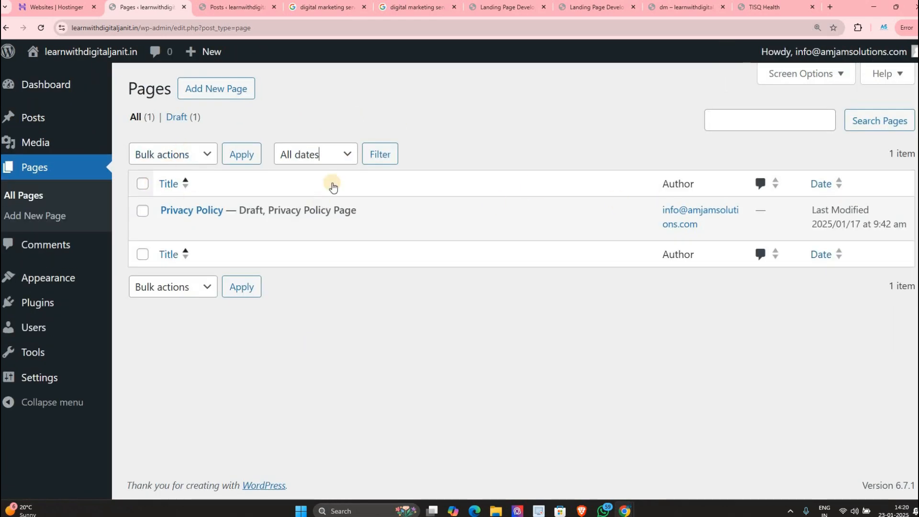
{"action": "mouse_move", "coordinate": [214, 216]}
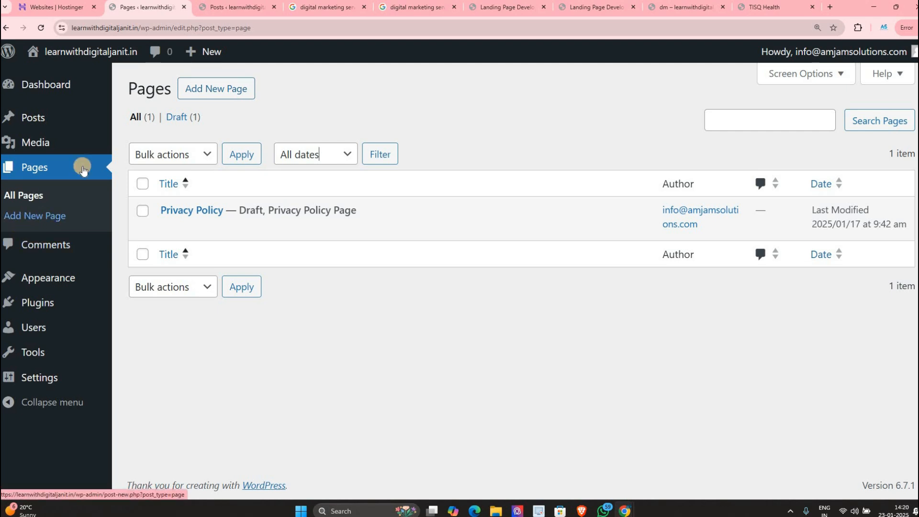
Step: Create a new page and insert the Business home pattern from the pattern grid
{"action": "left_click", "coordinate": [203, 87]}
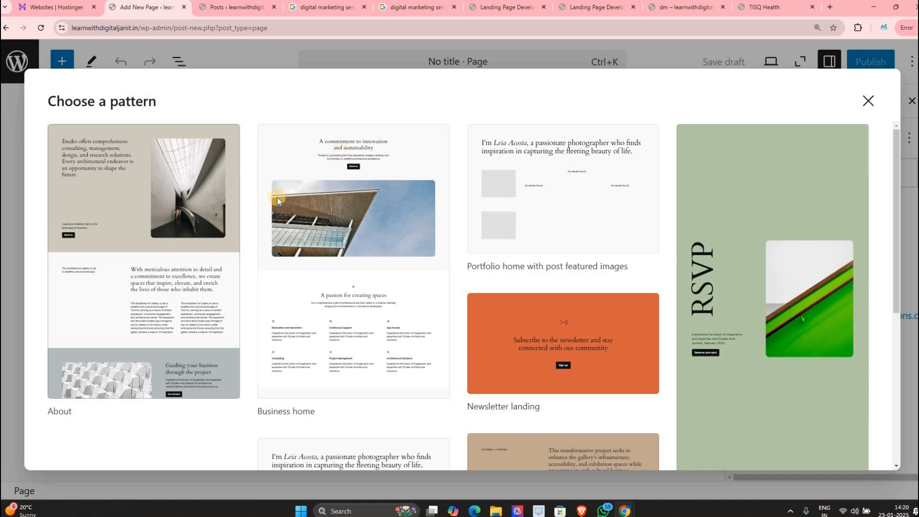
{"action": "scroll", "coordinate": [629, 214], "scroll_direction": "down", "scroll_amount": 1}
{"action": "scroll", "coordinate": [591, 322], "scroll_direction": "down", "scroll_amount": 5}
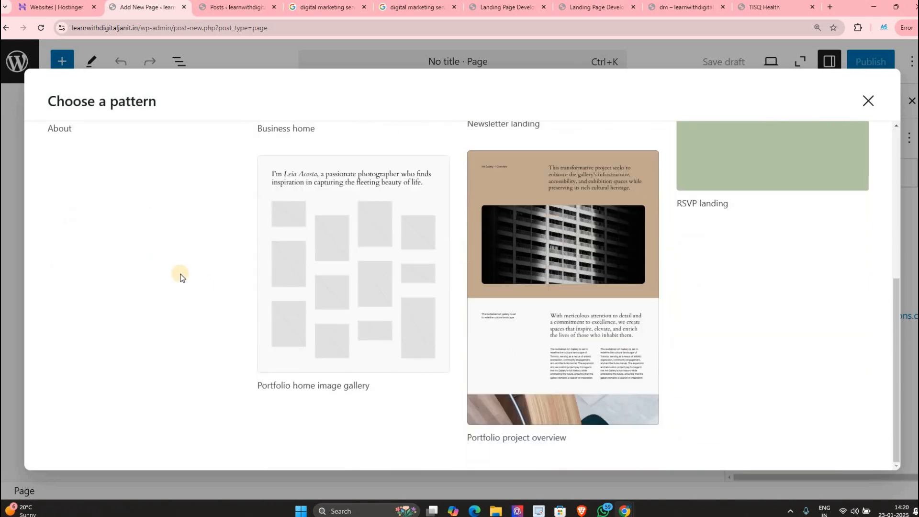
{"action": "scroll", "coordinate": [662, 262], "scroll_direction": "up", "scroll_amount": 5}
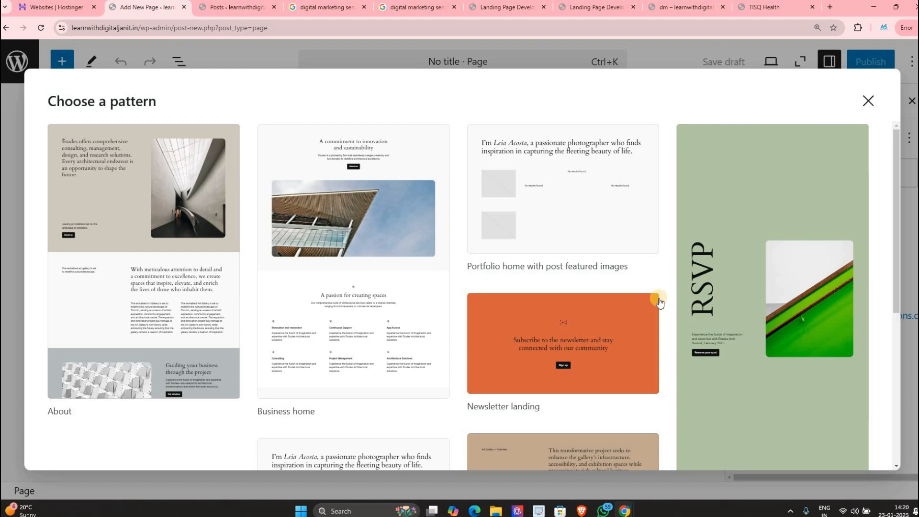
{"action": "scroll", "coordinate": [657, 301], "scroll_direction": "down", "scroll_amount": 5}
{"action": "scroll", "coordinate": [328, 261], "scroll_direction": "up", "scroll_amount": 5}
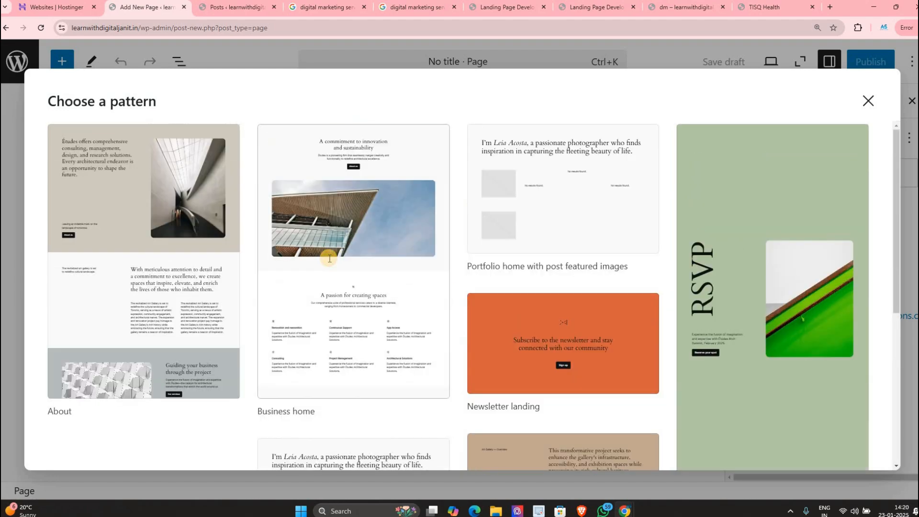
{"action": "left_click", "coordinate": [306, 258]}
{"action": "scroll", "coordinate": [184, 247], "scroll_direction": "down", "scroll_amount": 7}
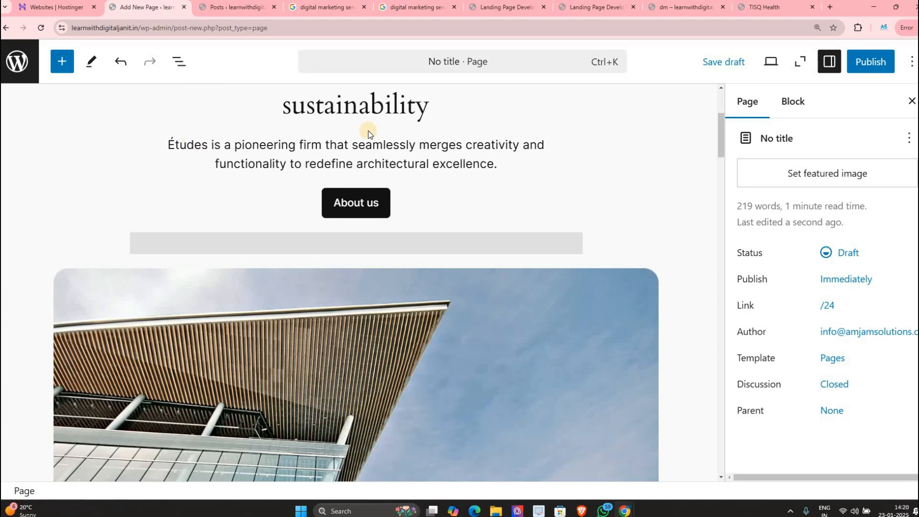
{"action": "scroll", "coordinate": [396, 189], "scroll_direction": "down", "scroll_amount": 5}
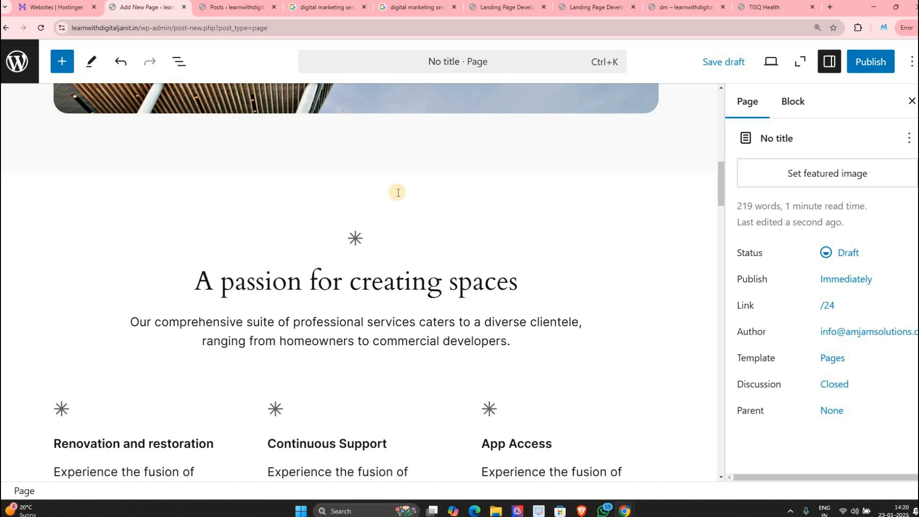
{"action": "scroll", "coordinate": [398, 193], "scroll_direction": "down", "scroll_amount": 15}
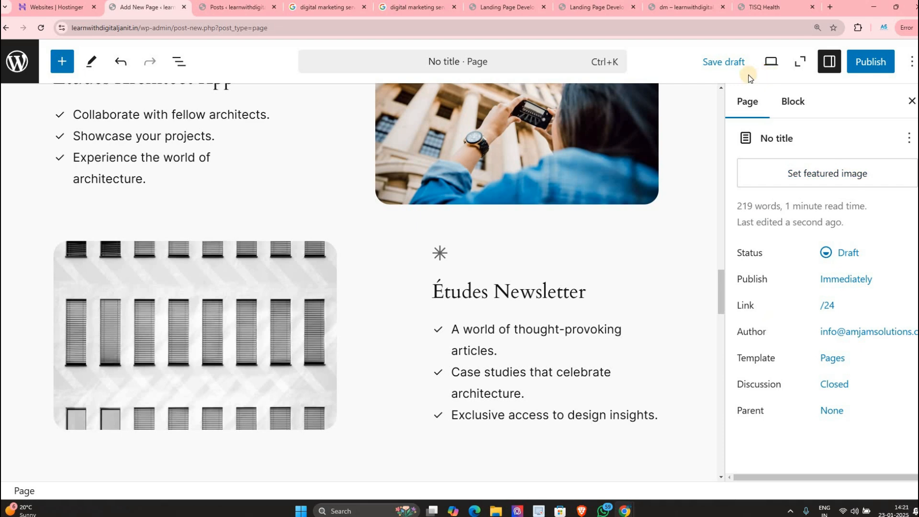
Step: Publish the untitled Business home page and open its live view in a new tab
{"action": "left_click", "coordinate": [863, 71]}
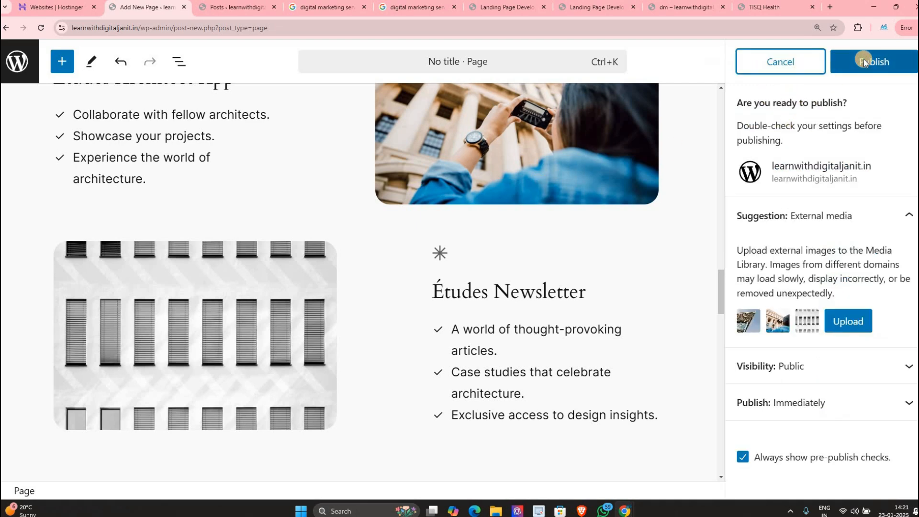
{"action": "left_click", "coordinate": [864, 58]}
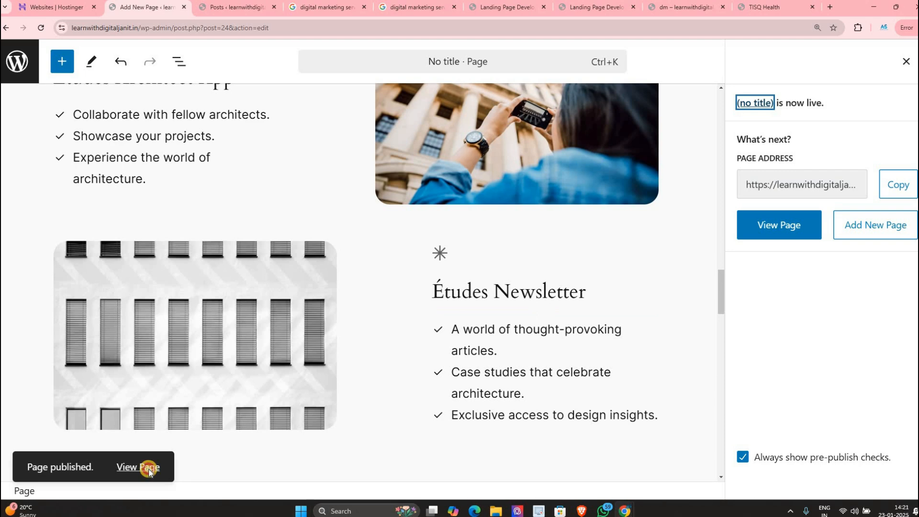
{"action": "middle_click", "coordinate": [149, 471]}
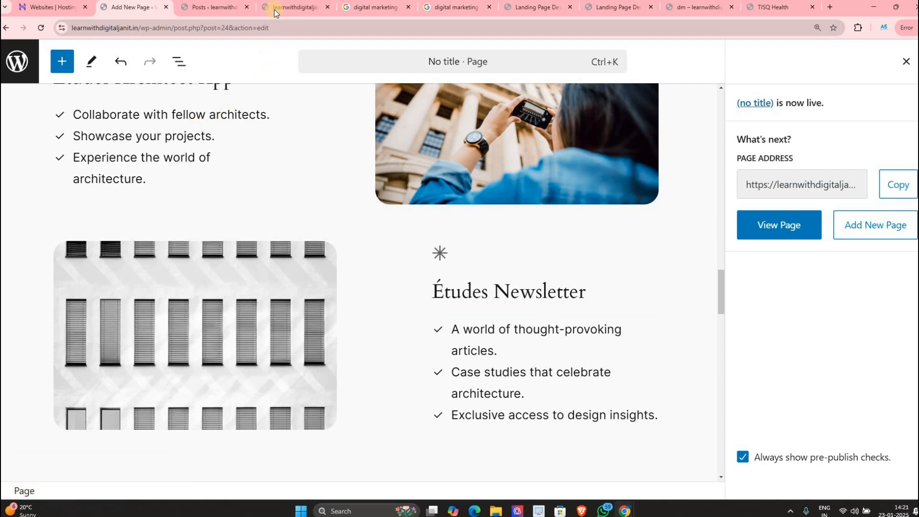
Step: Review the live page at /24-2/ and compare it with the editor tab
{"action": "left_click", "coordinate": [275, 10]}
{"action": "scroll", "coordinate": [127, 156], "scroll_direction": "down", "scroll_amount": 5}
{"action": "scroll", "coordinate": [104, 135], "scroll_direction": "up", "scroll_amount": 1}
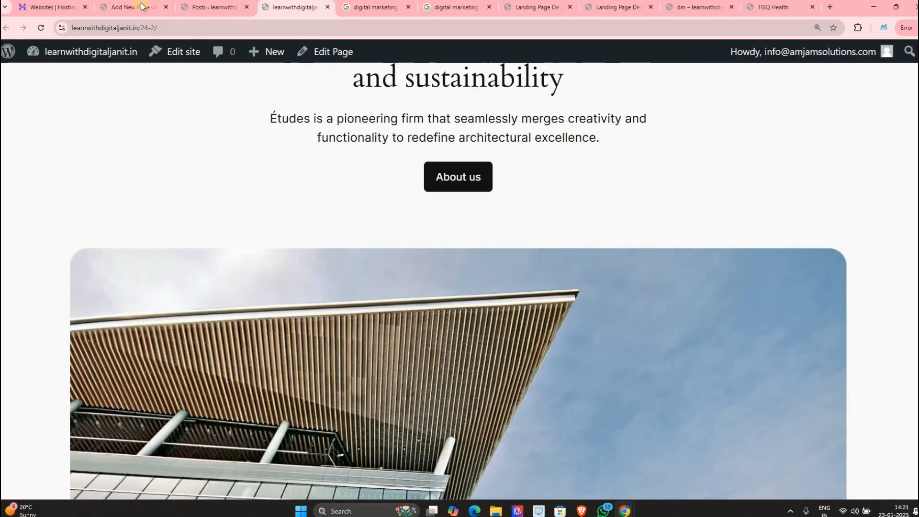
{"action": "left_click", "coordinate": [142, 7]}
{"action": "scroll", "coordinate": [293, 215], "scroll_direction": "up", "scroll_amount": 5}
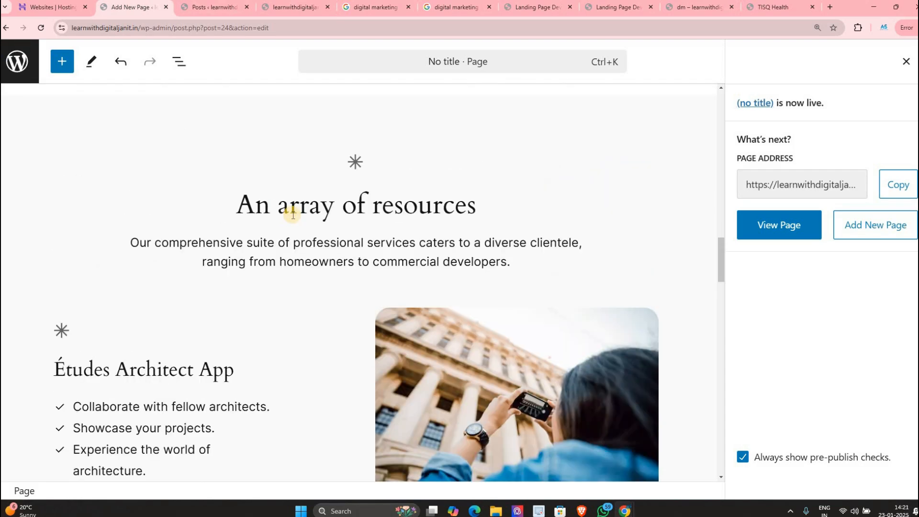
{"action": "scroll", "coordinate": [293, 215], "scroll_direction": "up", "scroll_amount": 10}
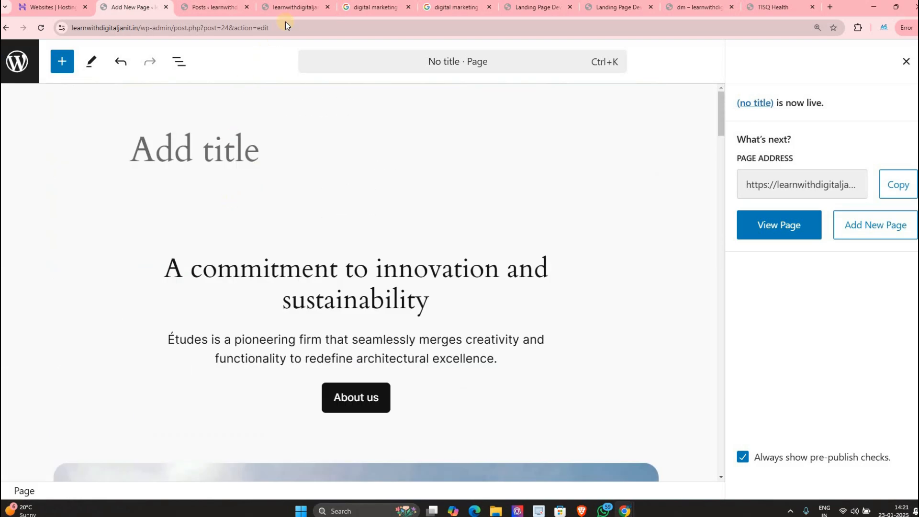
{"action": "left_click", "coordinate": [314, 197]}
{"action": "left_click", "coordinate": [294, 8]}
{"action": "scroll", "coordinate": [455, 332], "scroll_direction": "down", "scroll_amount": 4}
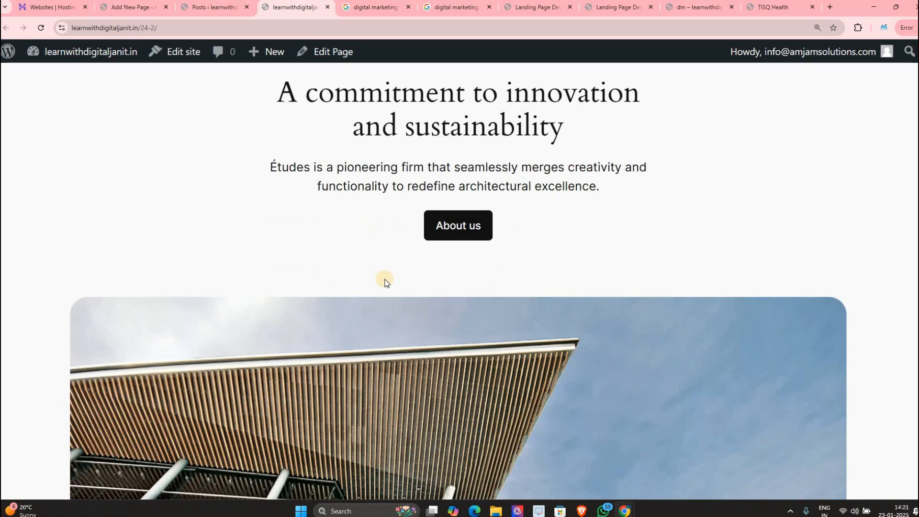
{"action": "scroll", "coordinate": [386, 283], "scroll_direction": "down", "scroll_amount": 20}
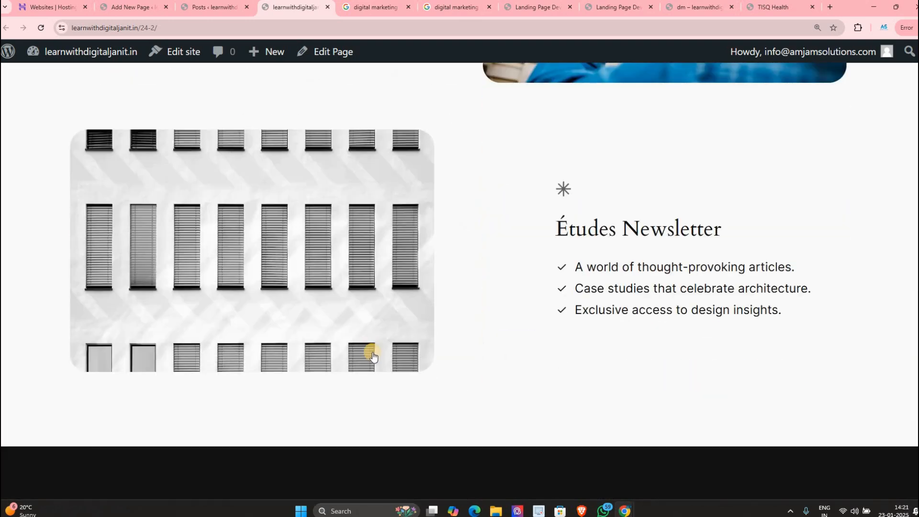
{"action": "scroll", "coordinate": [373, 356], "scroll_direction": "down", "scroll_amount": 15}
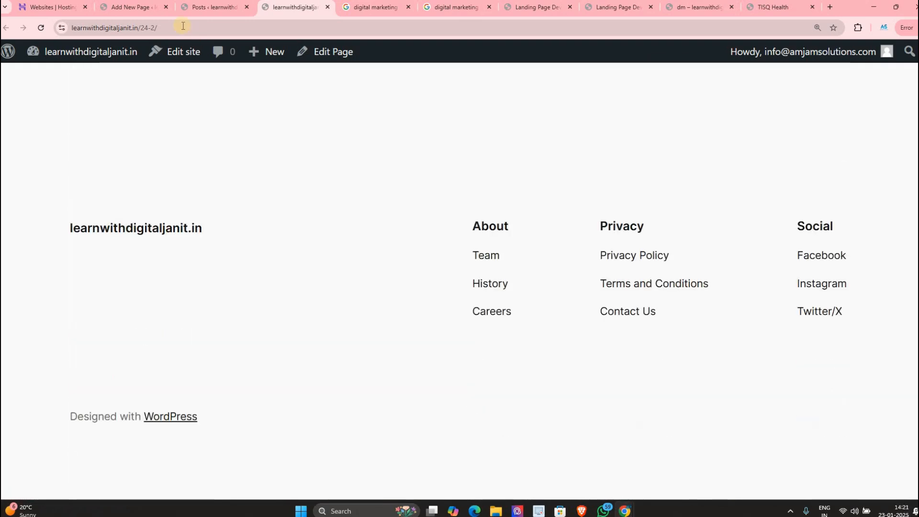
{"action": "left_click", "coordinate": [139, 7]}
{"action": "scroll", "coordinate": [194, 185], "scroll_direction": "down", "scroll_amount": 5}
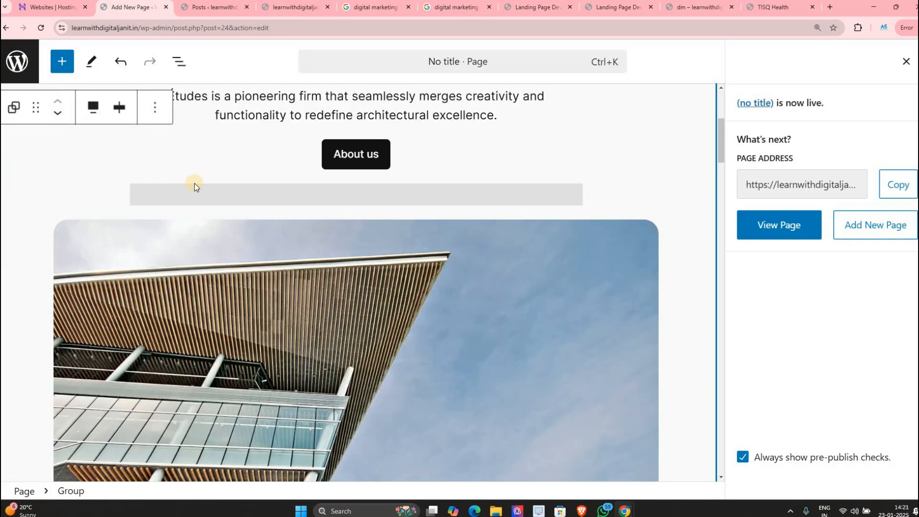
Step: Replace the main heading text with 'assasas'
{"action": "scroll", "coordinate": [349, 250], "scroll_direction": "up", "scroll_amount": 5}
{"action": "scroll", "coordinate": [345, 249], "scroll_direction": "down", "scroll_amount": 1}
{"action": "left_click", "coordinate": [344, 249]}
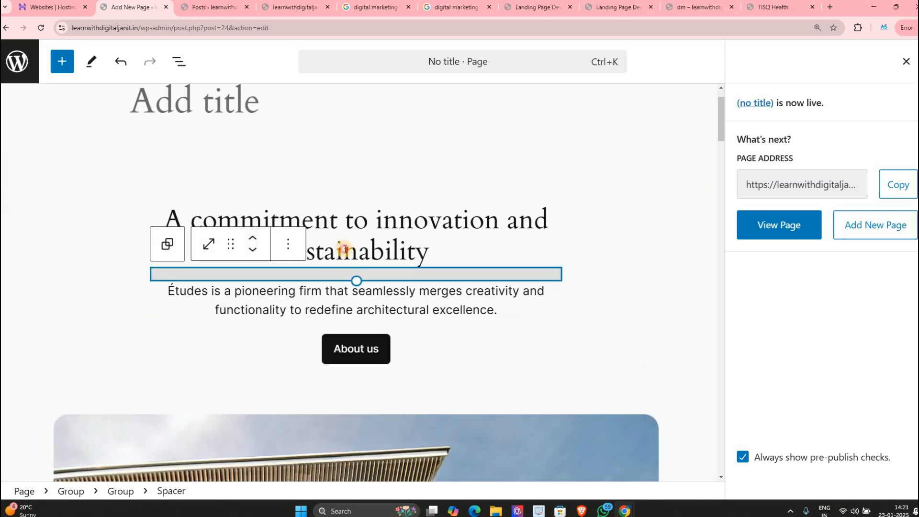
{"action": "triple_click", "coordinate": [345, 249]}
{"action": "type", "text": "assa"}
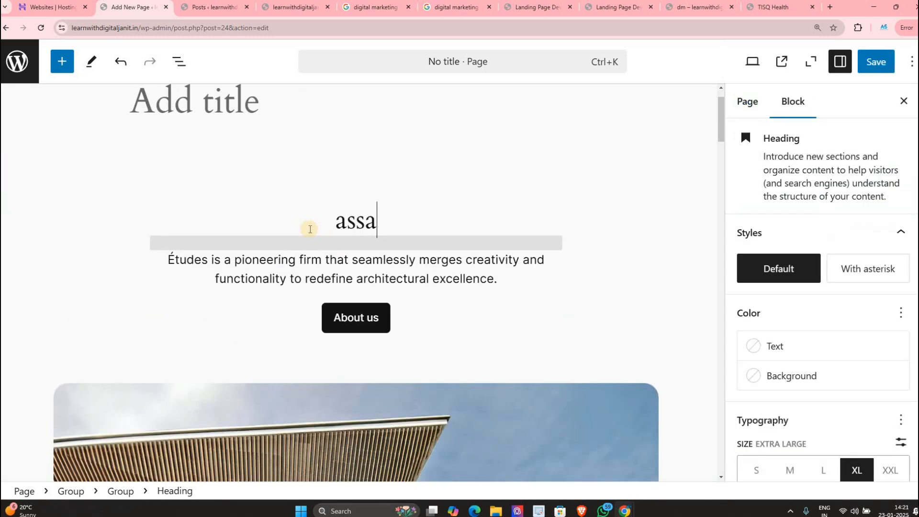
{"action": "type", "text": "sas"}
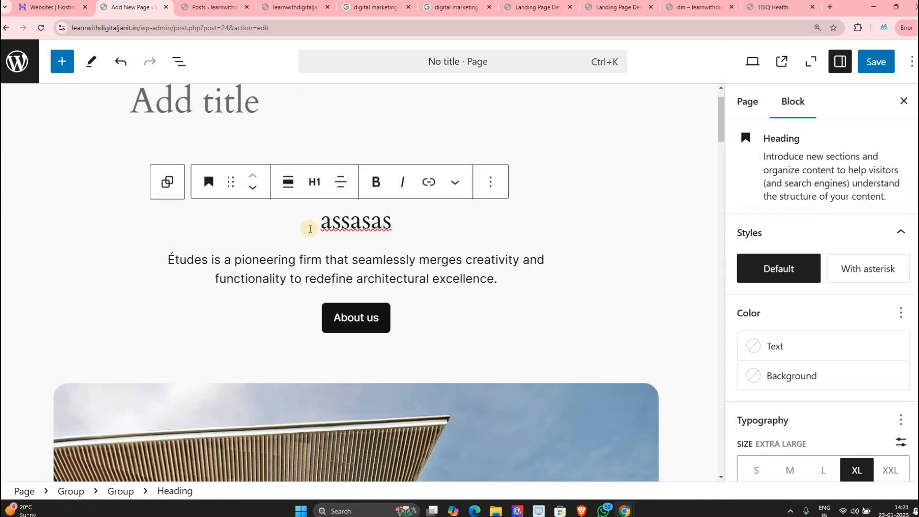
Step: Open the building image's replace options, close them unchanged, and select the intro heading
{"action": "scroll", "coordinate": [308, 375], "scroll_direction": "down", "scroll_amount": 10}
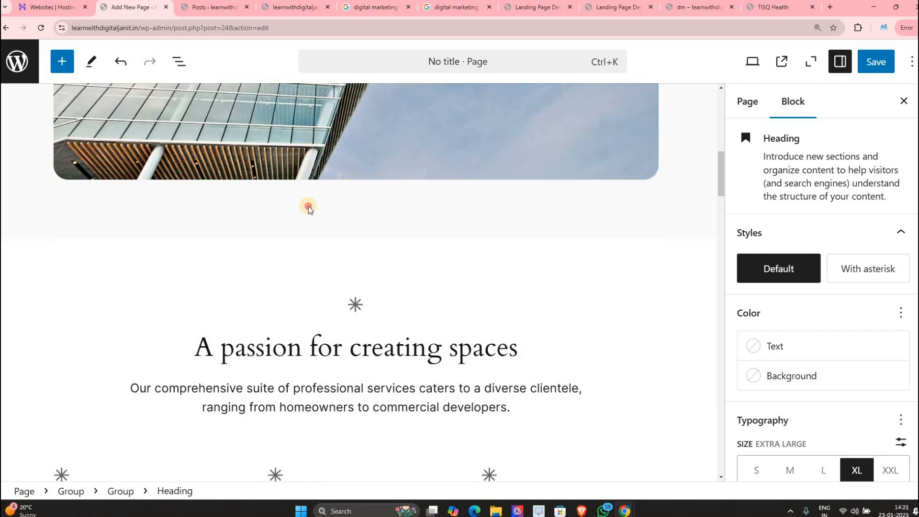
{"action": "scroll", "coordinate": [308, 209], "scroll_direction": "up", "scroll_amount": 4}
{"action": "left_click", "coordinate": [242, 223]}
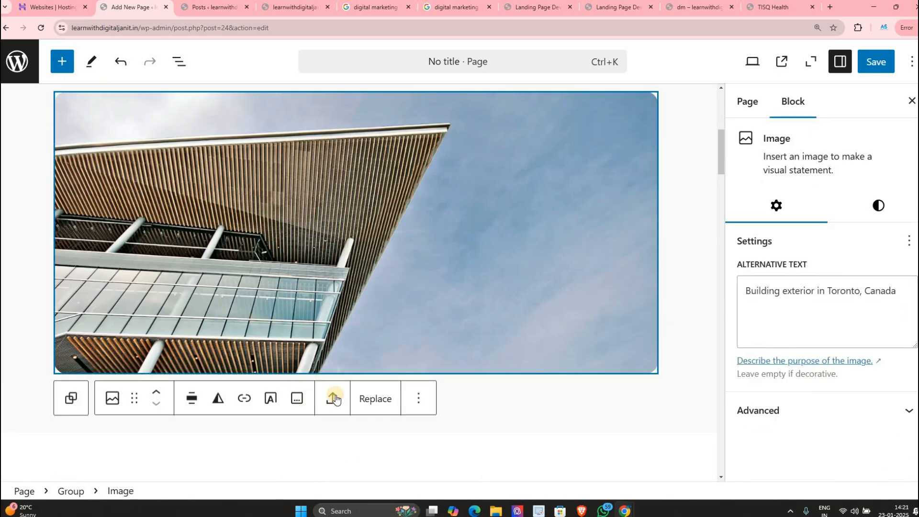
{"action": "left_click", "coordinate": [375, 398]}
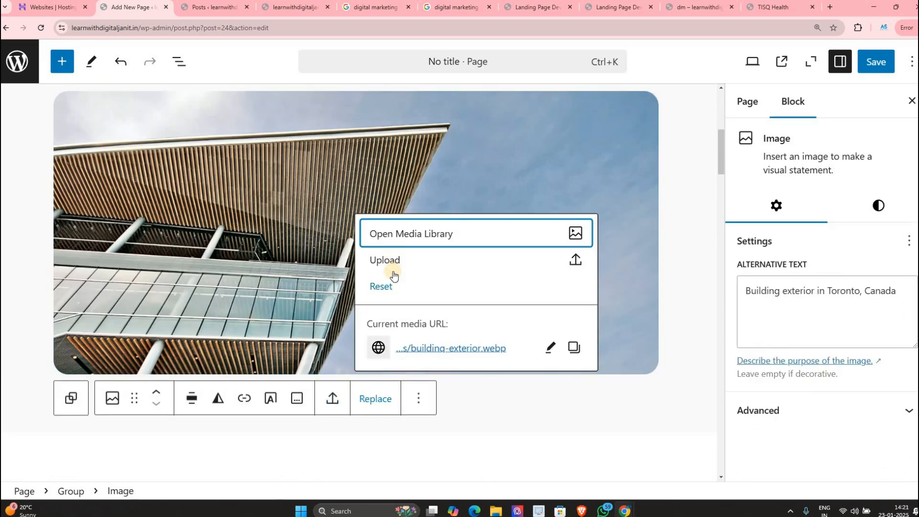
{"action": "left_click", "coordinate": [238, 290]}
{"action": "scroll", "coordinate": [234, 356], "scroll_direction": "down", "scroll_amount": 2}
{"action": "left_click", "coordinate": [208, 297]}
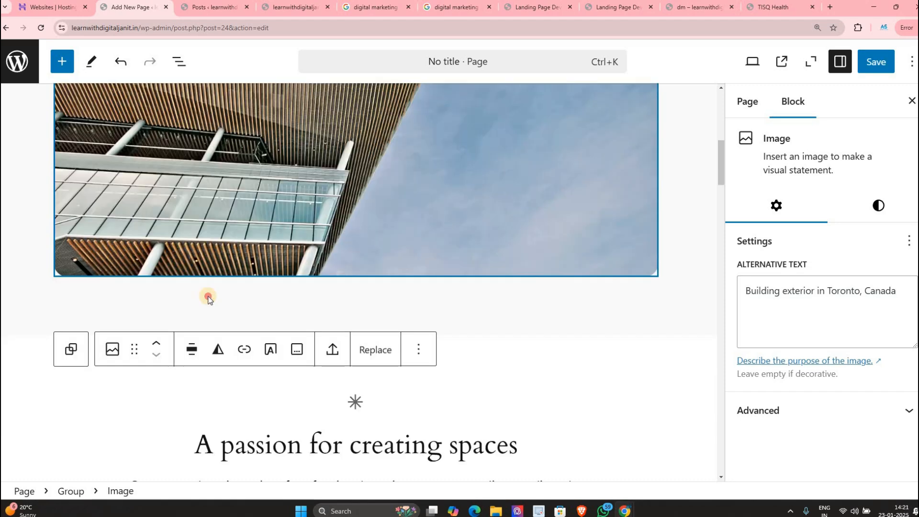
{"action": "scroll", "coordinate": [208, 296], "scroll_direction": "down", "scroll_amount": 1}
{"action": "left_click", "coordinate": [265, 317]}
{"action": "left_click", "coordinate": [654, 303]}
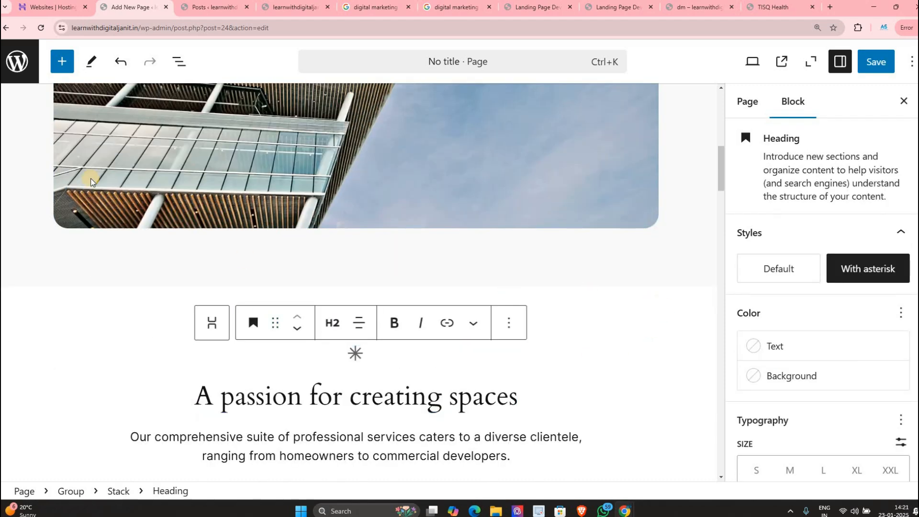
Step: Insert a 50/50 Columns block below the intro paragraph, add a block in its first column, then exit
{"action": "left_click", "coordinate": [61, 62]}
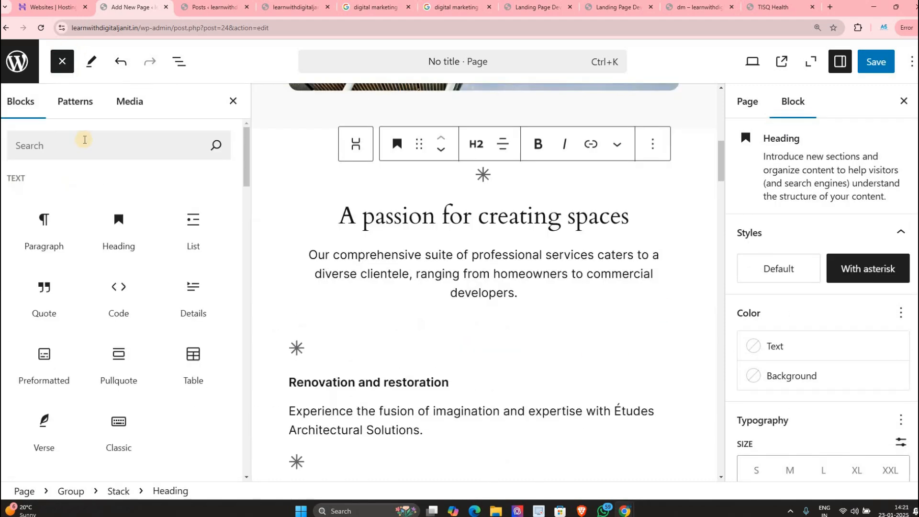
{"action": "scroll", "coordinate": [93, 214], "scroll_direction": "down", "scroll_amount": 4}
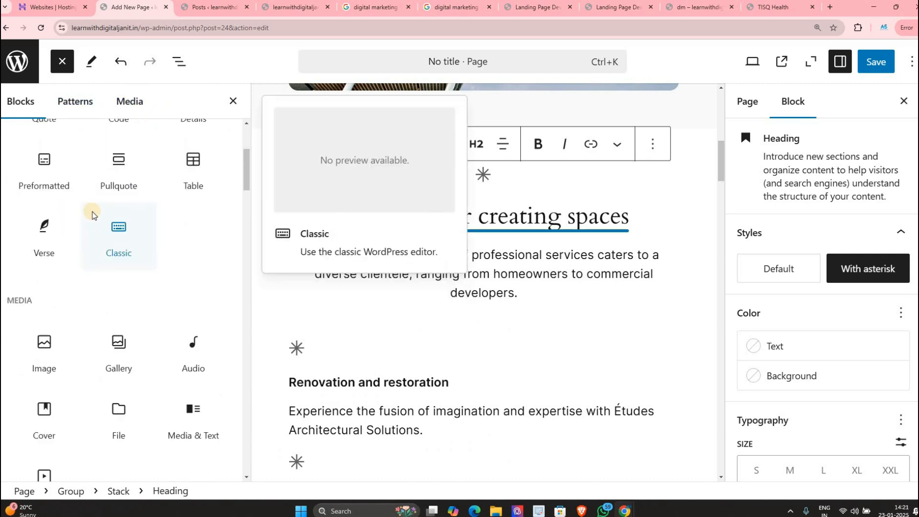
{"action": "scroll", "coordinate": [93, 214], "scroll_direction": "down", "scroll_amount": 7}
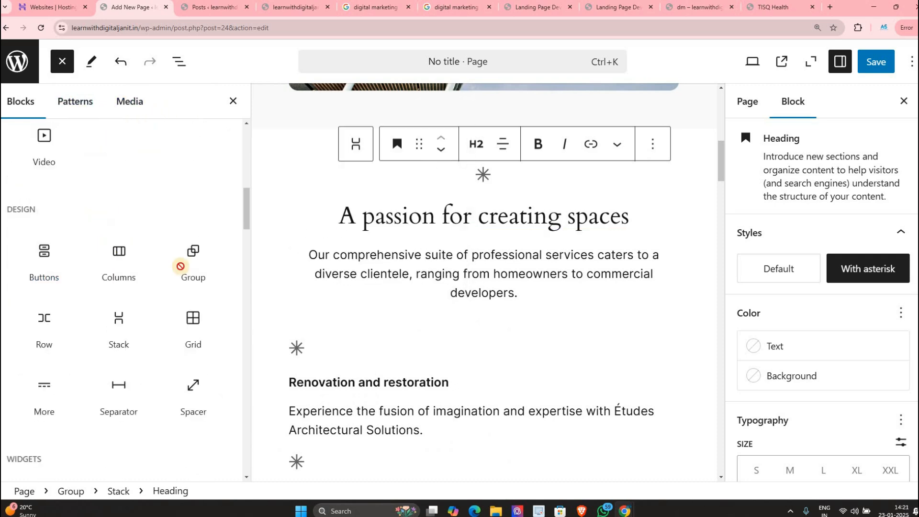
{"action": "left_click_drag", "start_coordinate": [119, 259], "coordinate": [479, 314]}
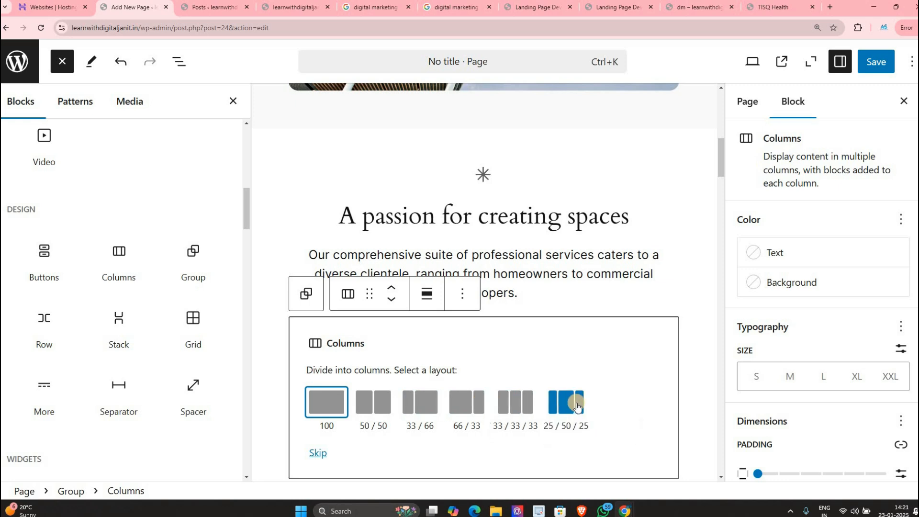
{"action": "left_click", "coordinate": [382, 407]}
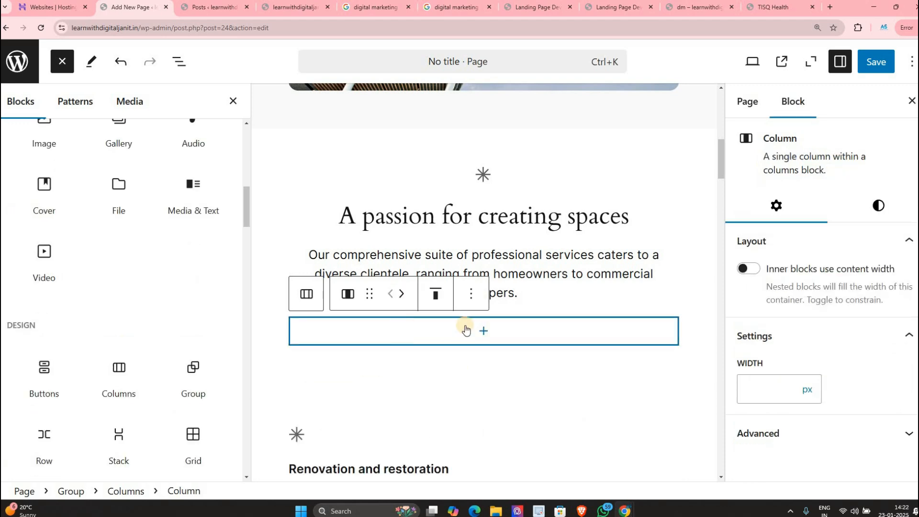
{"action": "left_click", "coordinate": [496, 330]}
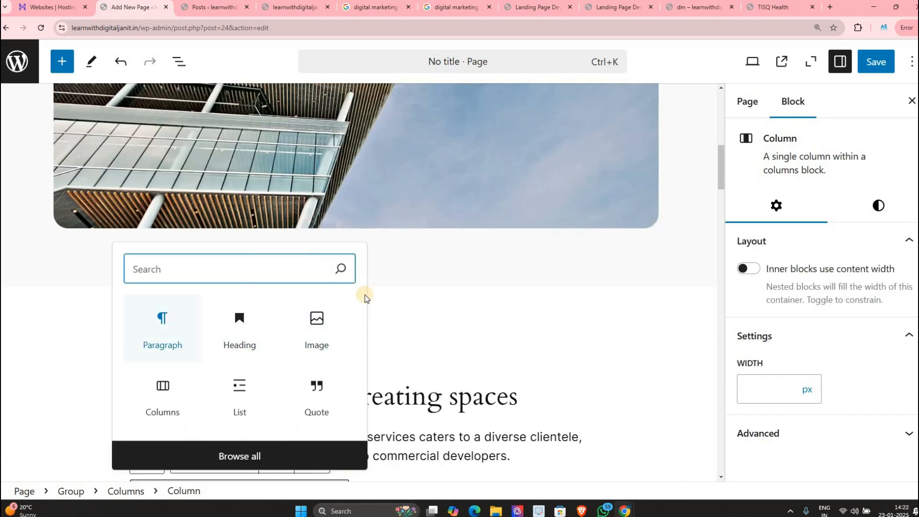
{"action": "scroll", "coordinate": [380, 332], "scroll_direction": "down", "scroll_amount": 3}
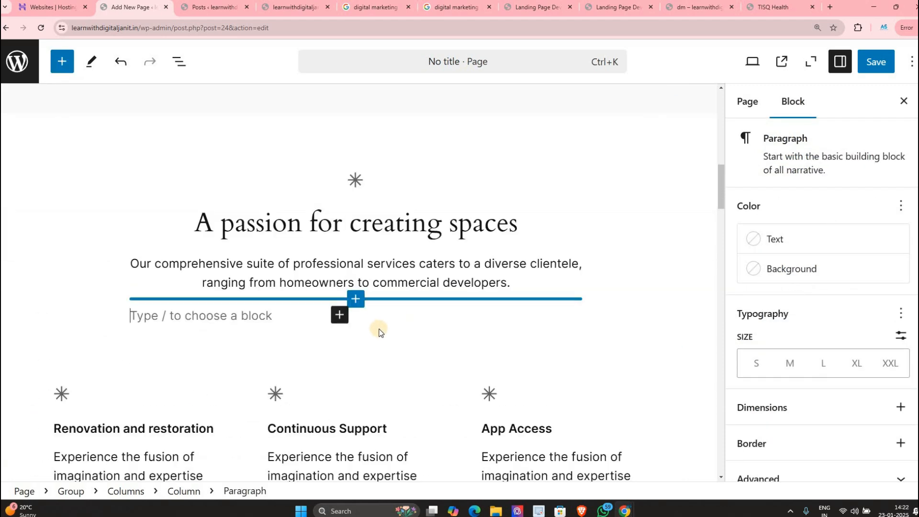
{"action": "scroll", "coordinate": [422, 298], "scroll_direction": "up", "scroll_amount": 1}
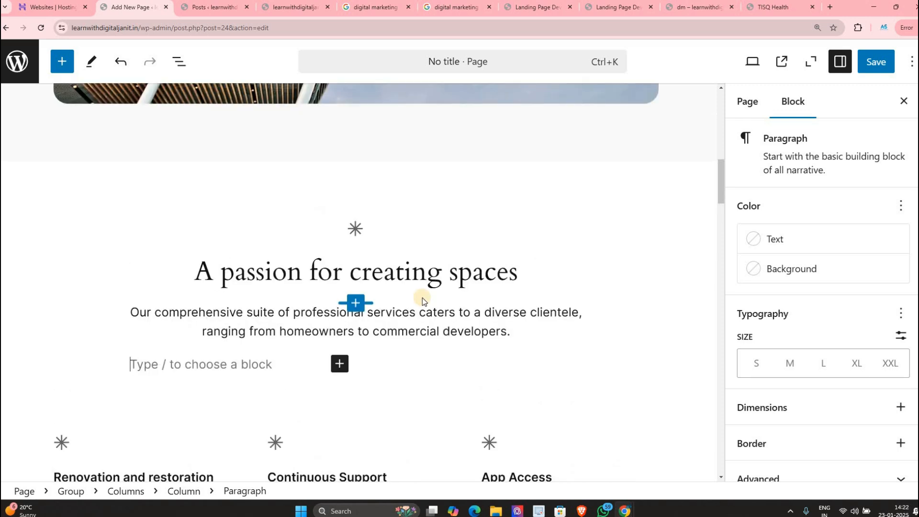
{"action": "left_click", "coordinate": [28, 53]}
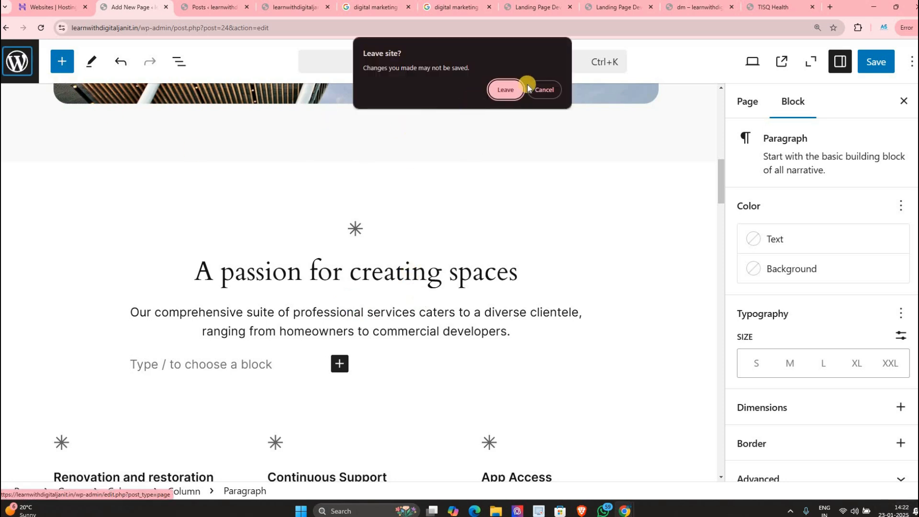
Step: Confirm Leave in the 'Leave site?' prompt and open Comments, which shows no comments found
{"action": "left_click", "coordinate": [515, 89]}
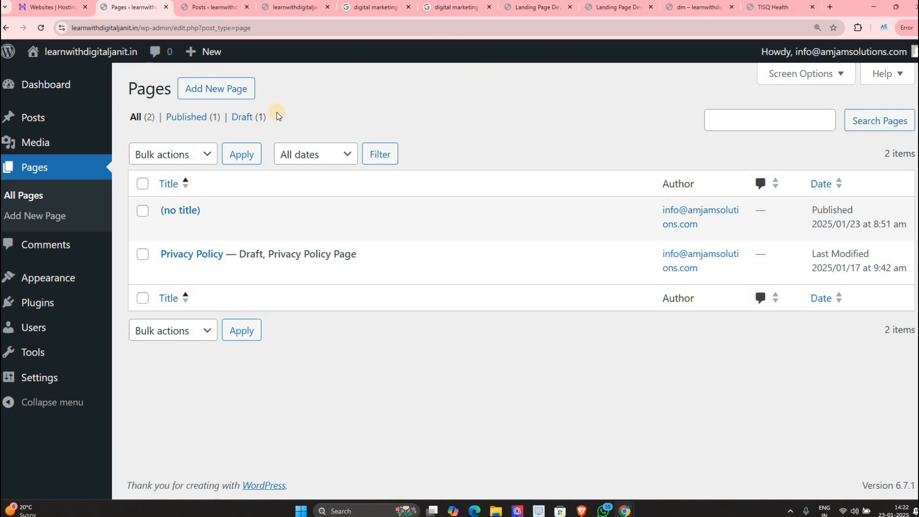
{"action": "left_click", "coordinate": [29, 244]}
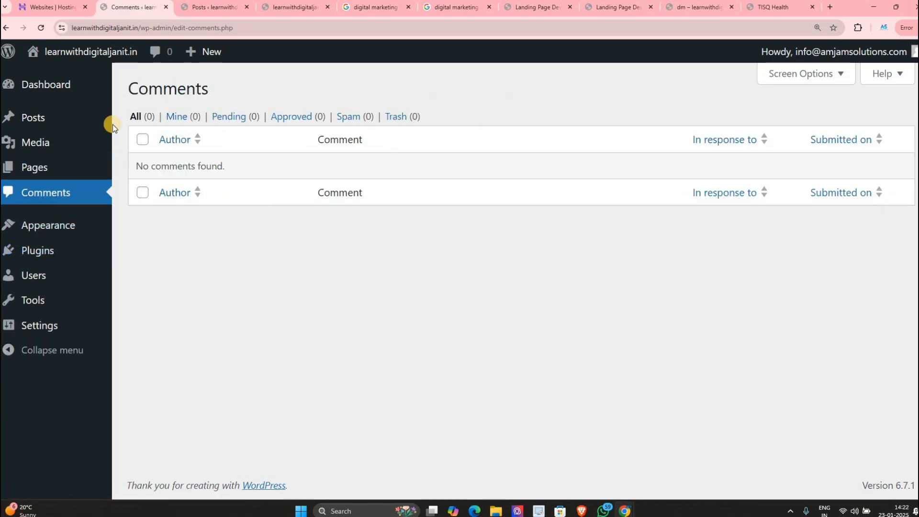
Step: Close leftover tabs and open the 'Clicks Up by 200%' post on the live site
{"action": "left_click", "coordinate": [68, 122], "text": "ctrl"}
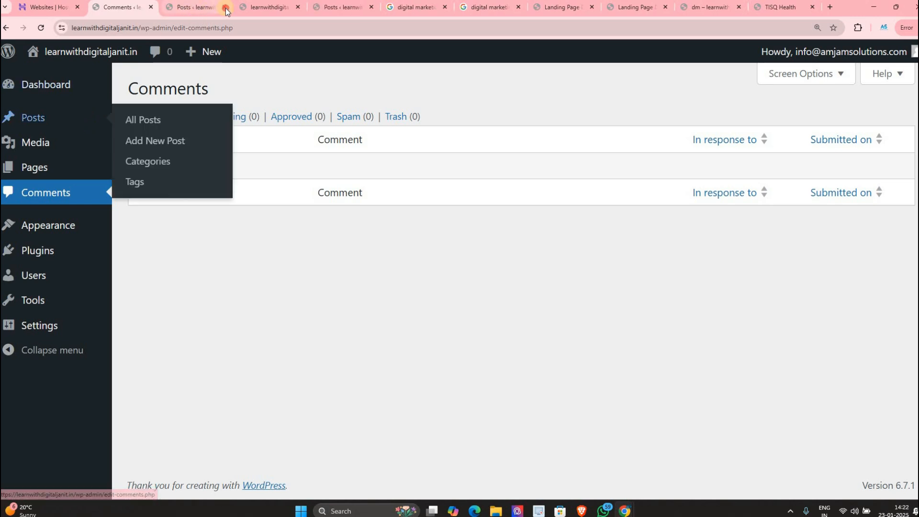
{"action": "left_click", "coordinate": [225, 8]}
{"action": "left_click", "coordinate": [224, 8]}
{"action": "left_click", "coordinate": [199, 8]}
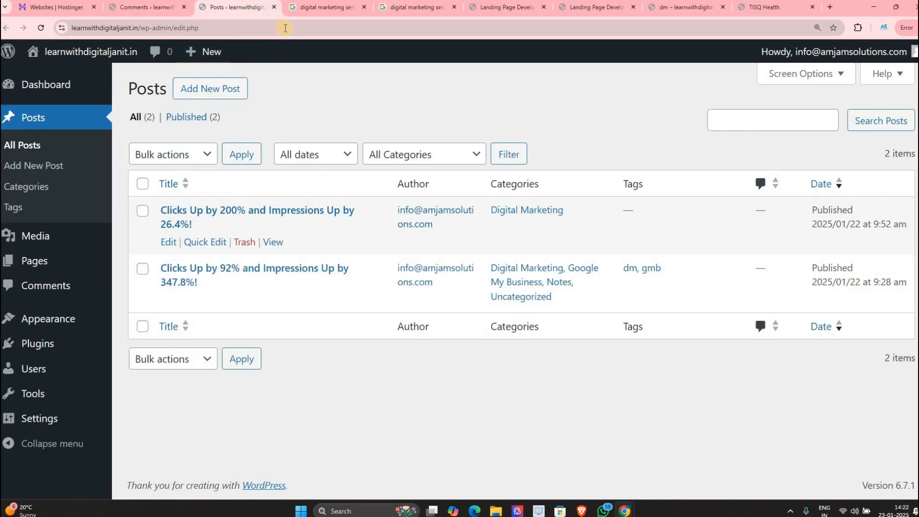
{"action": "left_click", "coordinate": [273, 243], "text": "ctrl"}
{"action": "left_click", "coordinate": [290, 11]}
Step: Post the comment 'asdadsdsd' on the post and return to the All Posts list
{"action": "scroll", "coordinate": [408, 227], "scroll_direction": "down", "scroll_amount": 12}
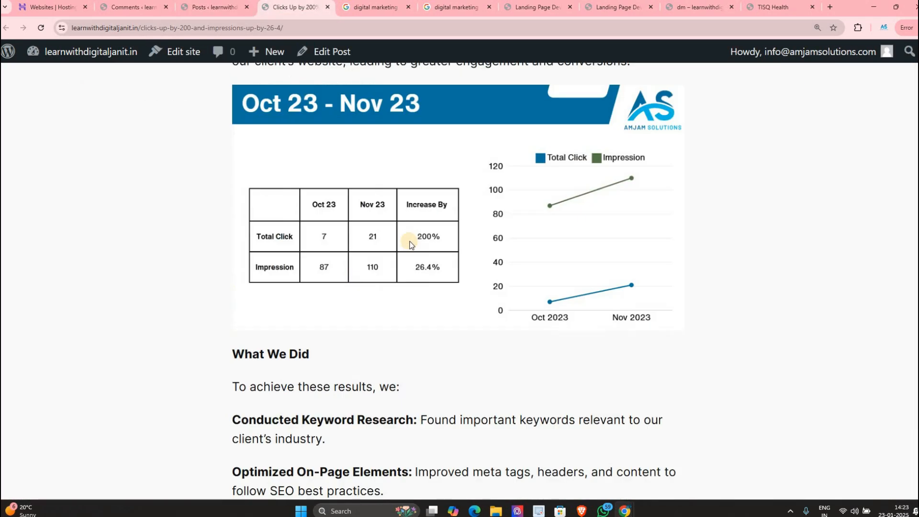
{"action": "scroll", "coordinate": [411, 245], "scroll_direction": "down", "scroll_amount": 15}
{"action": "scroll", "coordinate": [283, 224], "scroll_direction": "up", "scroll_amount": 2}
{"action": "left_click", "coordinate": [273, 277]}
{"action": "type", "text": "as"}
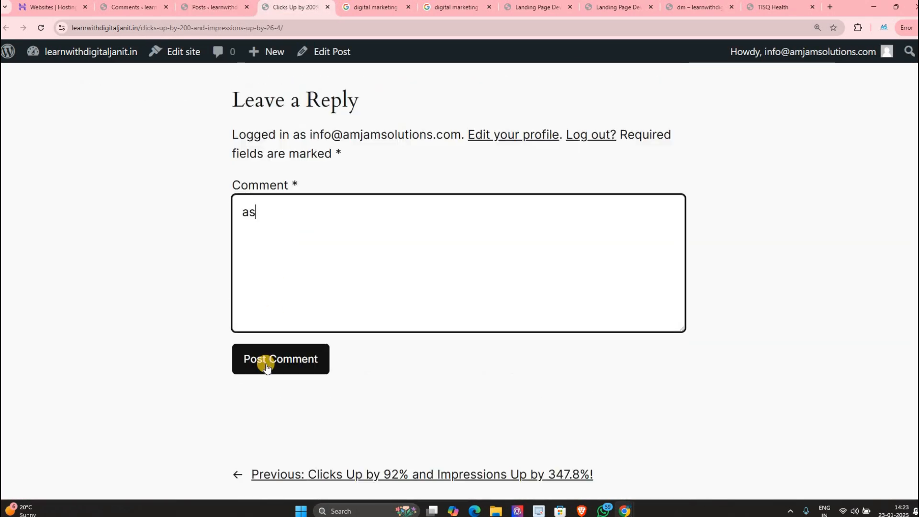
{"action": "type", "text": "dadsd"}
{"action": "left_click", "coordinate": [268, 366]}
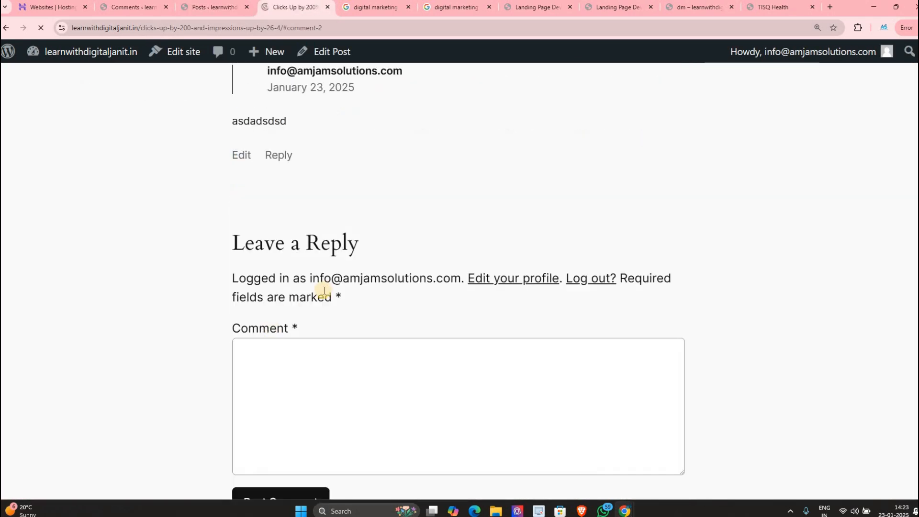
{"action": "scroll", "coordinate": [309, 196], "scroll_direction": "up", "scroll_amount": 2}
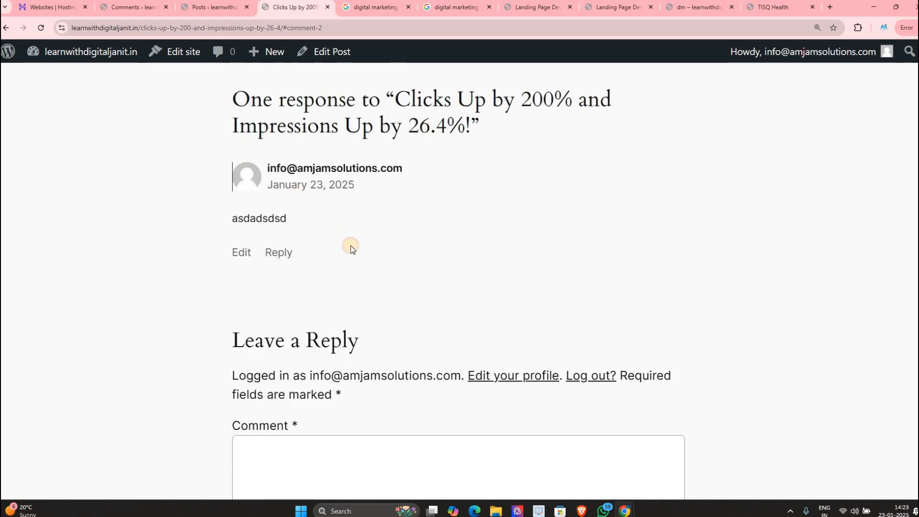
{"action": "left_click_drag", "start_coordinate": [350, 246], "coordinate": [304, 195]}
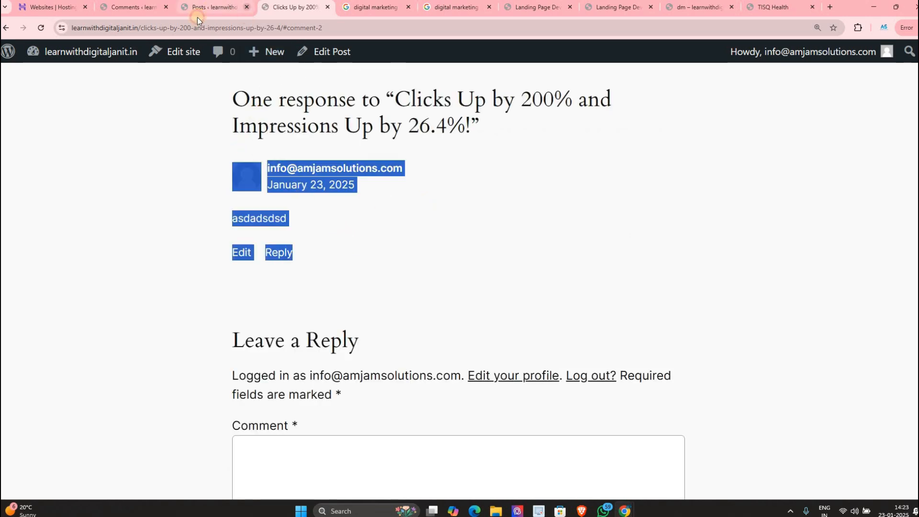
{"action": "left_click", "coordinate": [234, 5]}
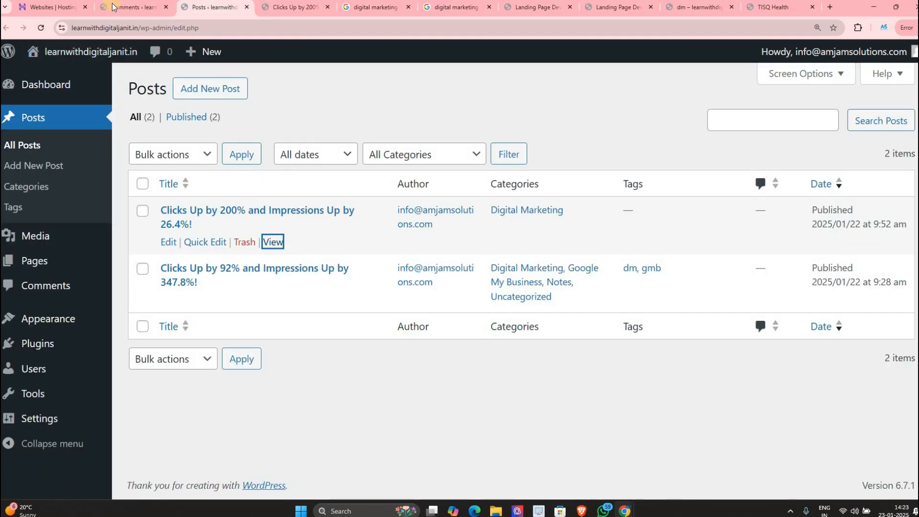
Step: Check the asdadsdsd comment's details in Comments and view its post in a new tab
{"action": "left_click", "coordinate": [129, 7]}
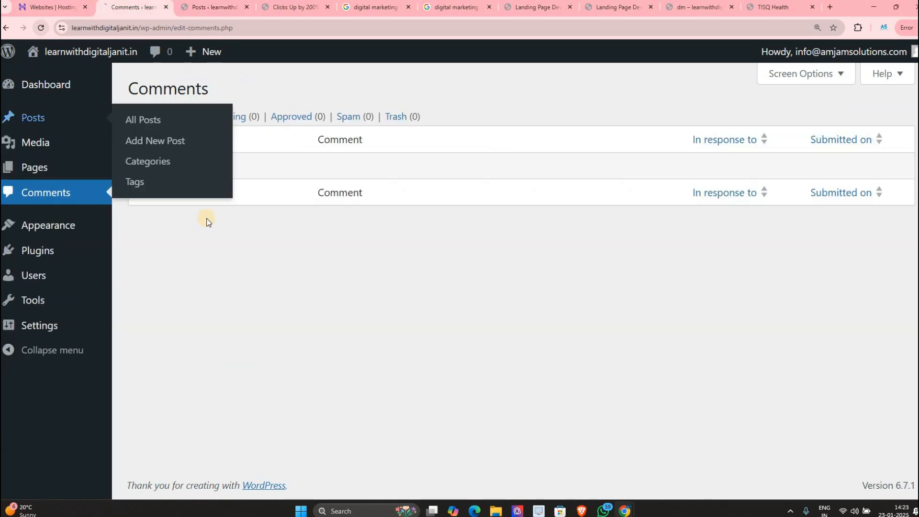
{"action": "left_click_drag", "start_coordinate": [343, 216], "coordinate": [323, 216]}
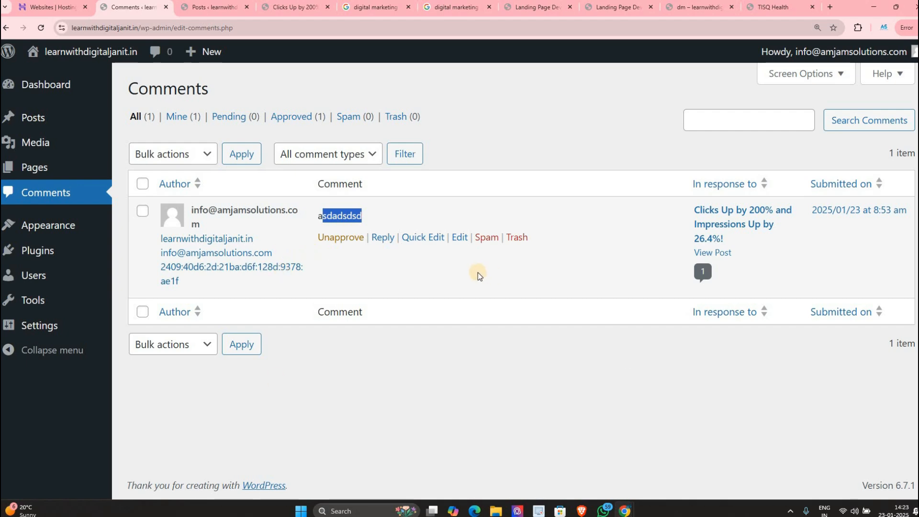
{"action": "triple_click", "coordinate": [209, 227]}
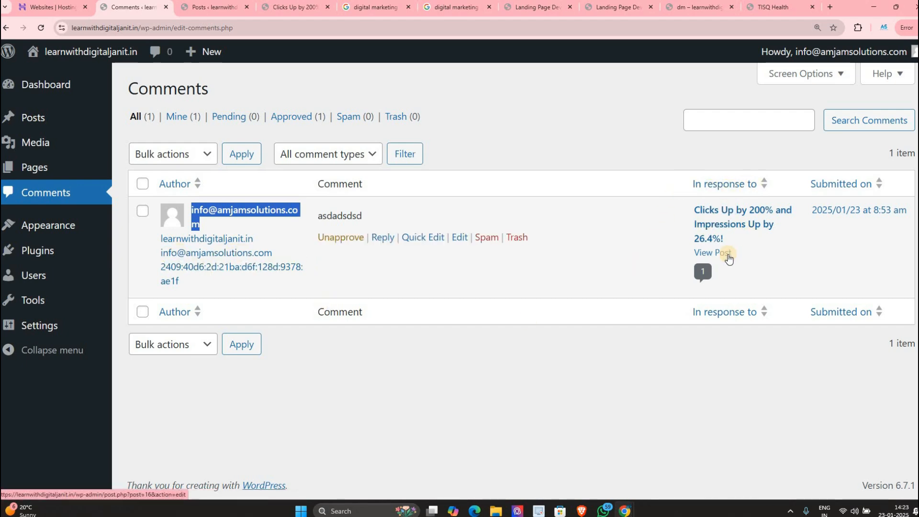
{"action": "left_click", "coordinate": [712, 252], "text": "ctrl"}
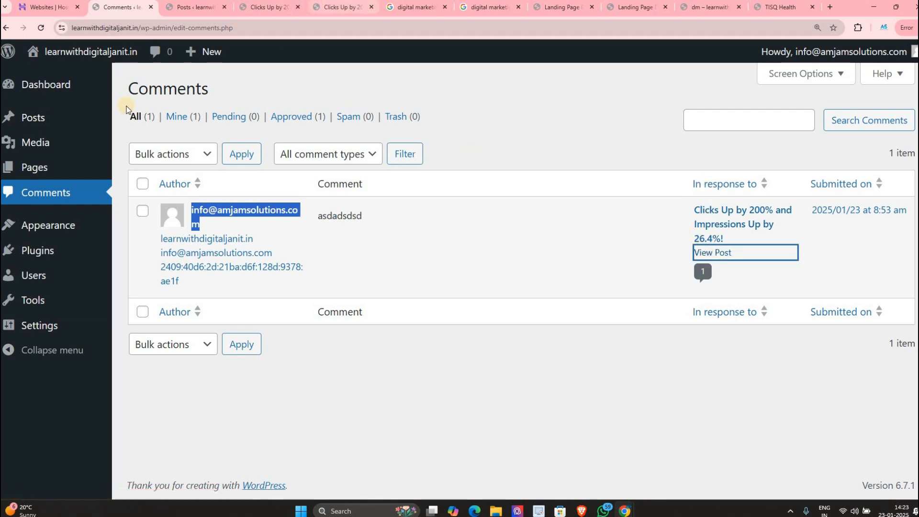
{"action": "left_click", "coordinate": [338, 7]}
{"action": "scroll", "coordinate": [548, 198], "scroll_direction": "down", "scroll_amount": 14}
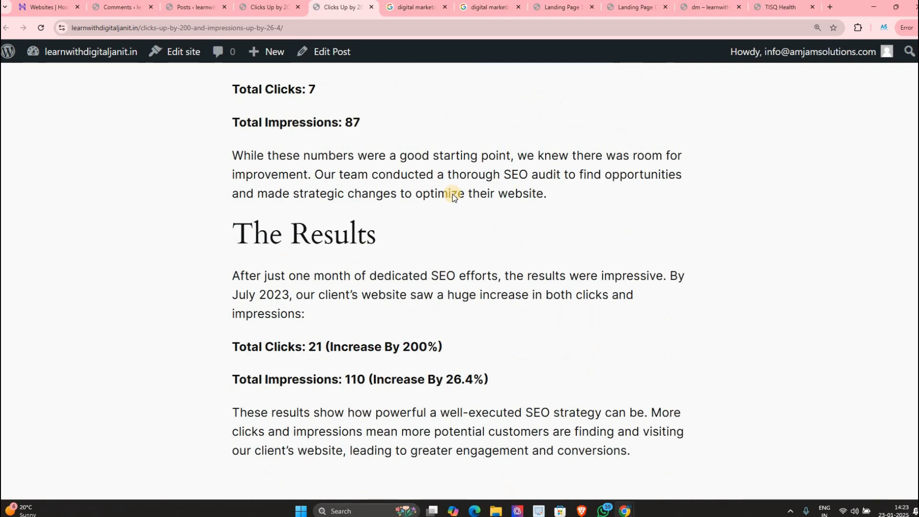
{"action": "left_click", "coordinate": [198, 6]}
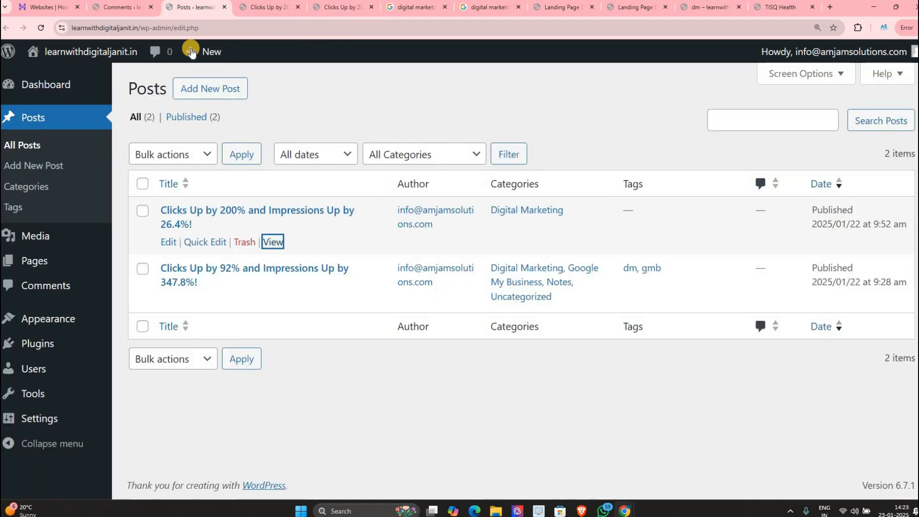
{"action": "left_click", "coordinate": [126, 7]}
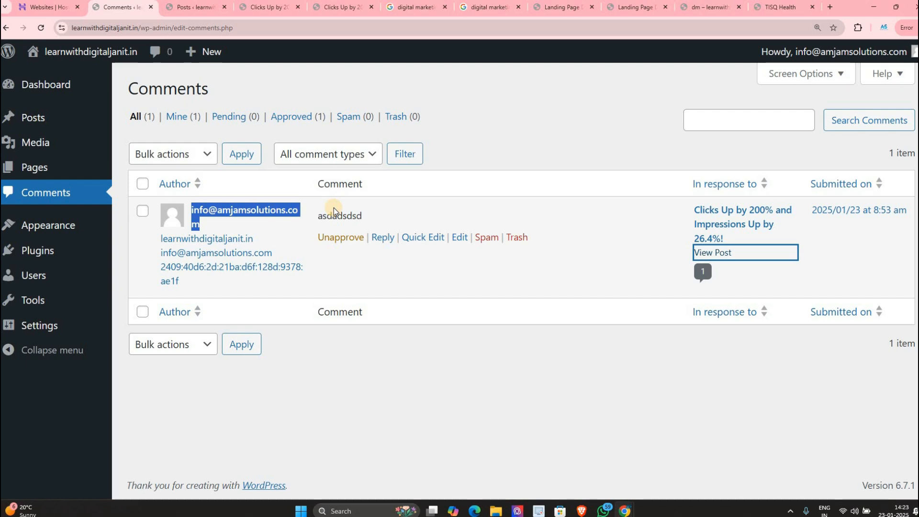
Step: Unapprove the test comment and check that the post shows it awaiting moderation
{"action": "left_click", "coordinate": [339, 240]}
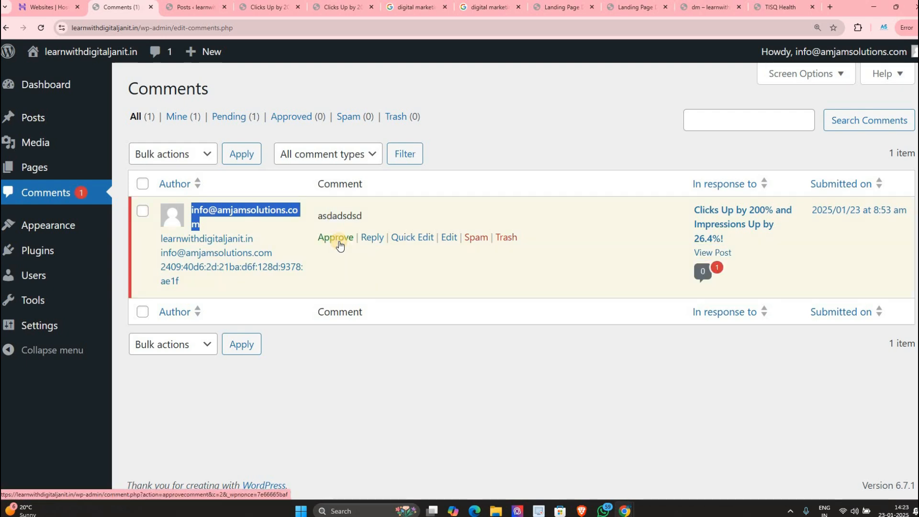
{"action": "left_click", "coordinate": [283, 8]}
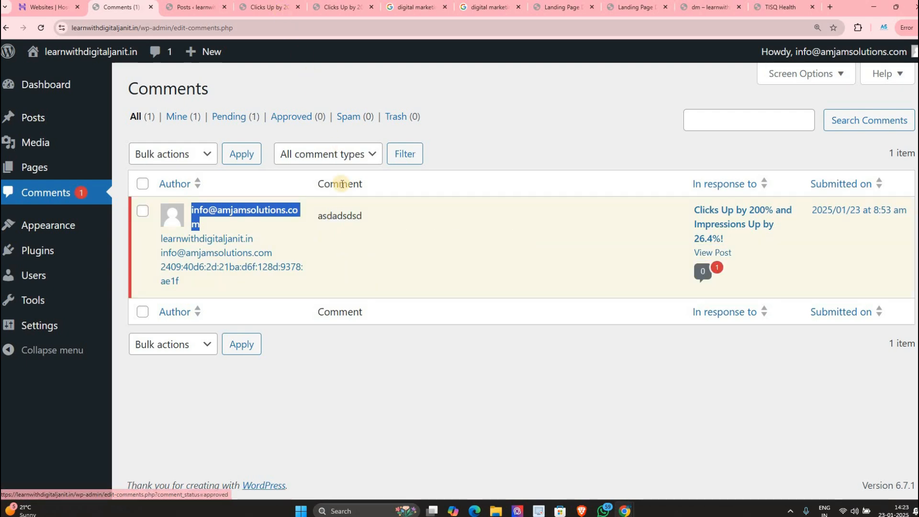
{"action": "scroll", "coordinate": [367, 281], "scroll_direction": "down", "scroll_amount": 13}
{"action": "scroll", "coordinate": [359, 263], "scroll_direction": "up", "scroll_amount": 15}
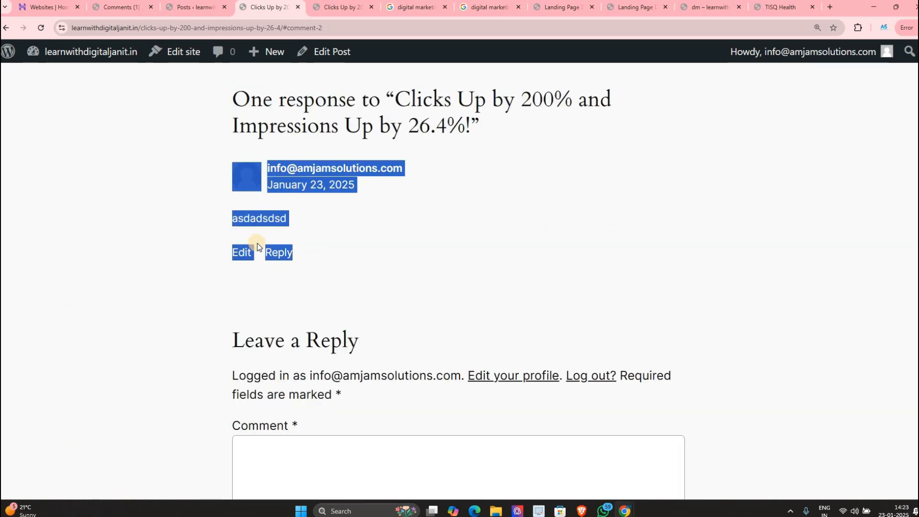
{"action": "left_click_drag", "start_coordinate": [278, 254], "coordinate": [332, 321]}
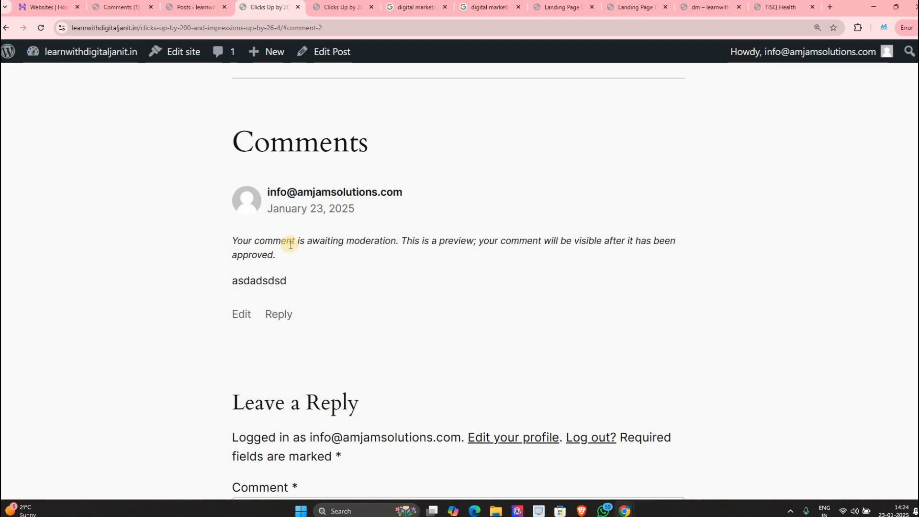
{"action": "left_click_drag", "start_coordinate": [237, 241], "coordinate": [269, 251]}
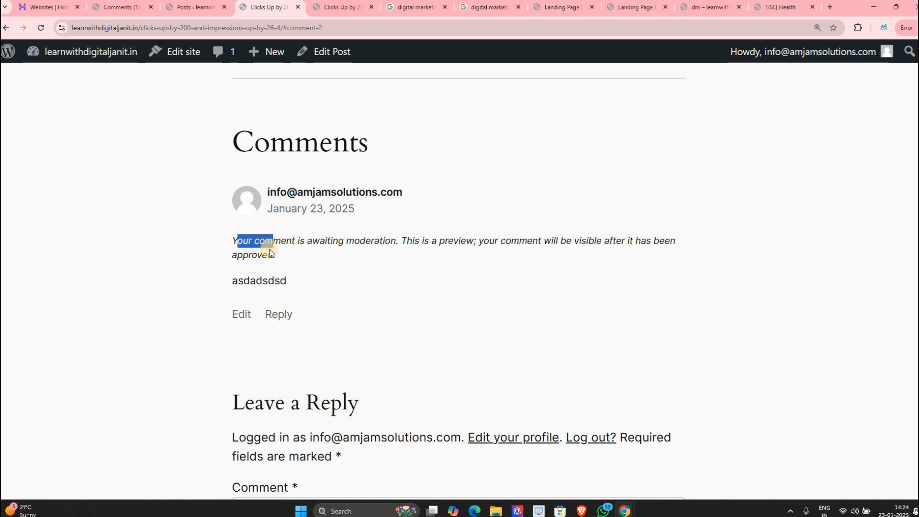
{"action": "left_click", "coordinate": [325, 244]}
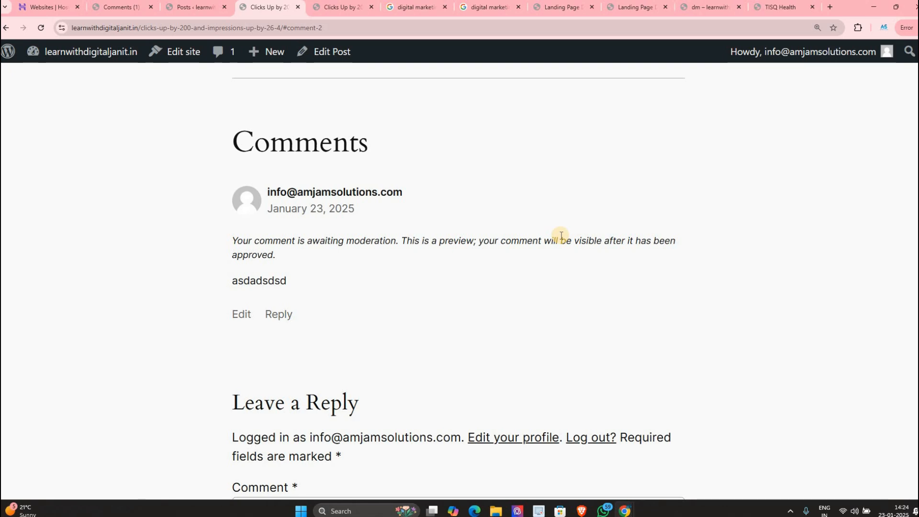
{"action": "left_click", "coordinate": [206, 8]}
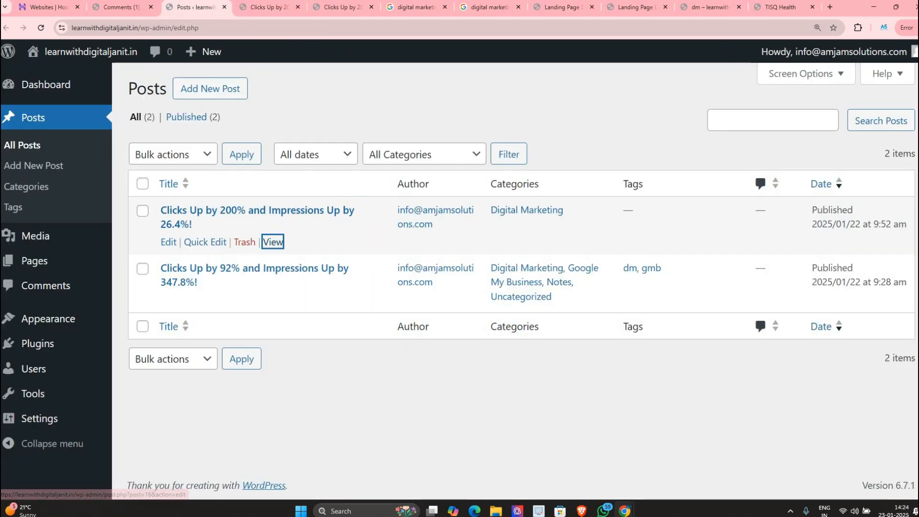
{"action": "left_click", "coordinate": [120, 7]}
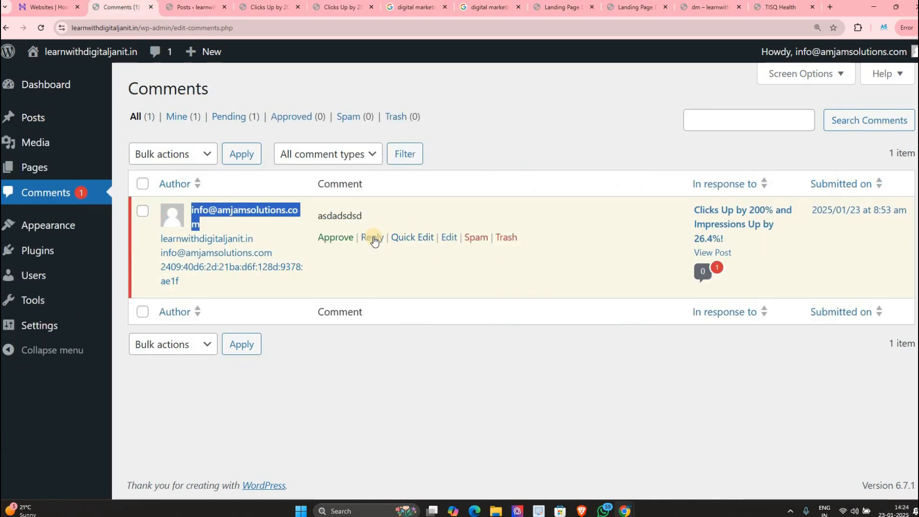
Step: Approve the test comment and reload the post to confirm it appears publicly
{"action": "left_click", "coordinate": [343, 239]}
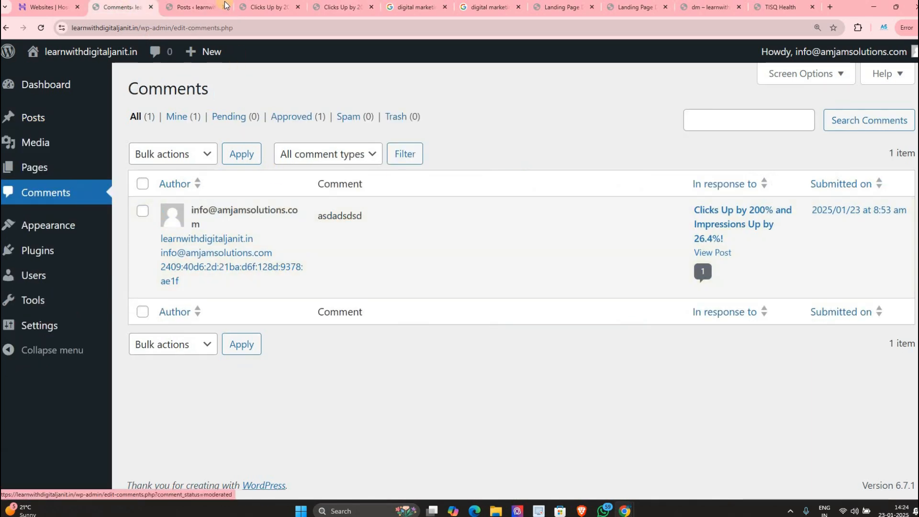
{"action": "left_click", "coordinate": [195, 8]}
{"action": "left_click", "coordinate": [269, 7]}
{"action": "left_click", "coordinate": [38, 30]}
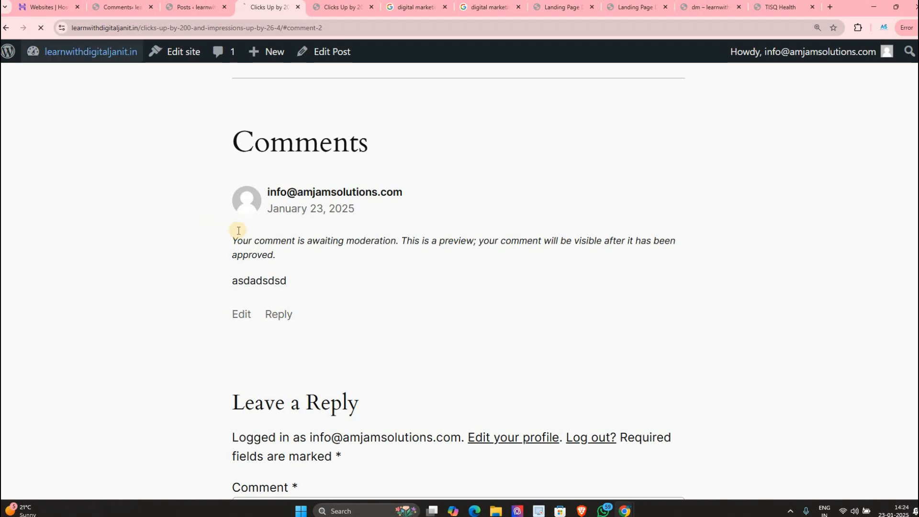
{"action": "left_click_drag", "start_coordinate": [232, 316], "coordinate": [280, 316]}
{"action": "left_click", "coordinate": [114, 11]}
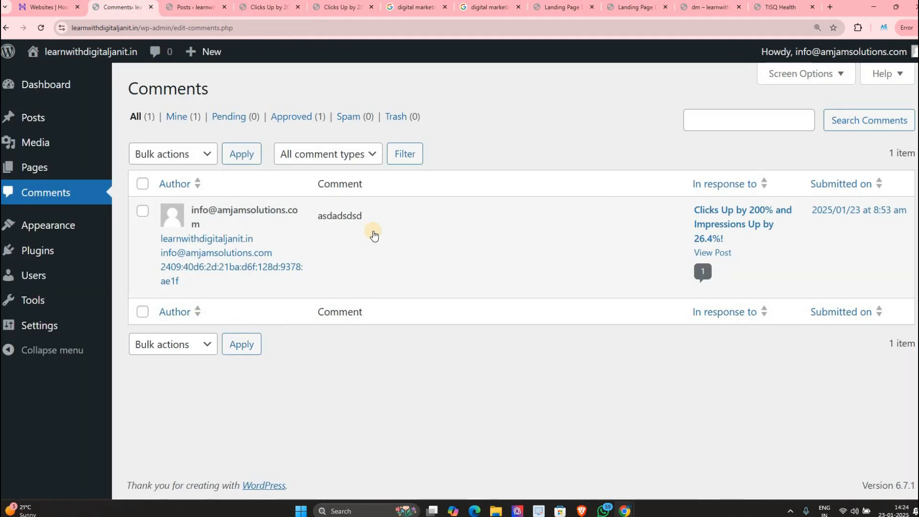
Step: Reply 'hi' to the asdadsdsd comment and reload the post to see both comments
{"action": "left_click", "coordinate": [382, 238]}
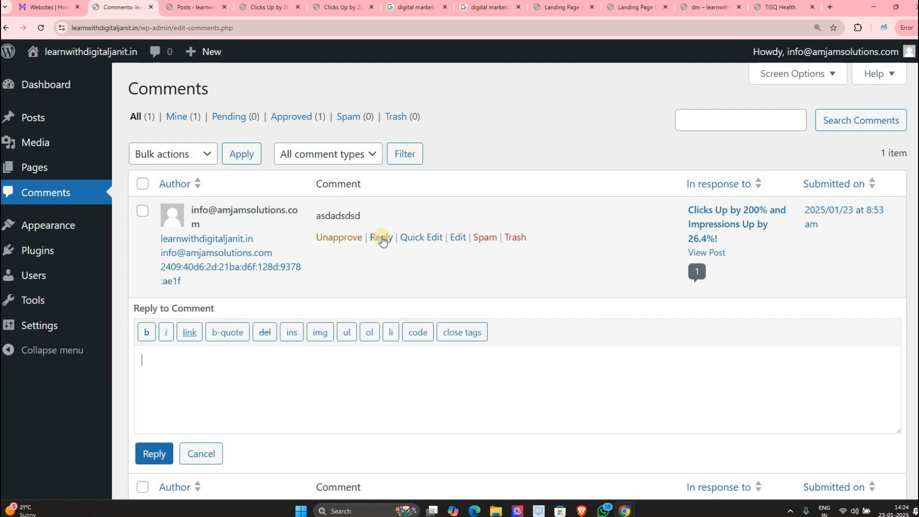
{"action": "type", "text": "hi"}
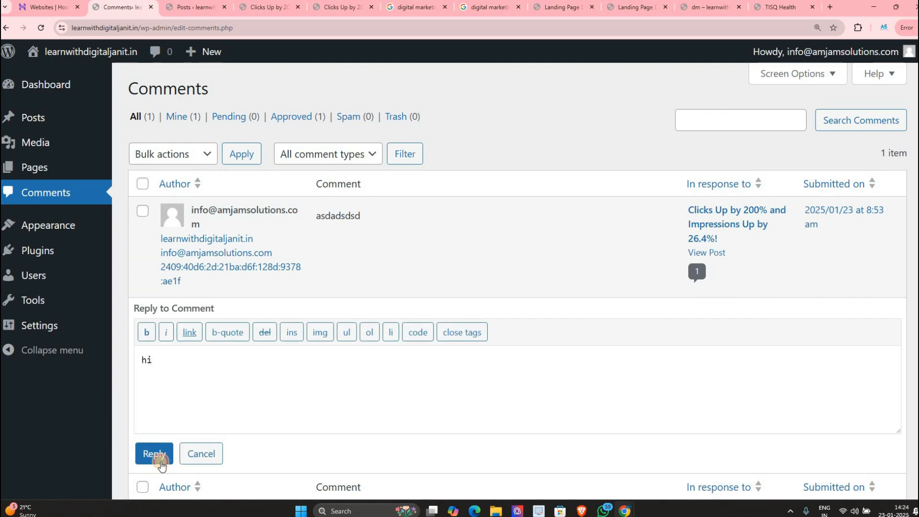
{"action": "left_click", "coordinate": [154, 453]}
{"action": "left_click", "coordinate": [211, 7]}
{"action": "left_click", "coordinate": [266, 7]}
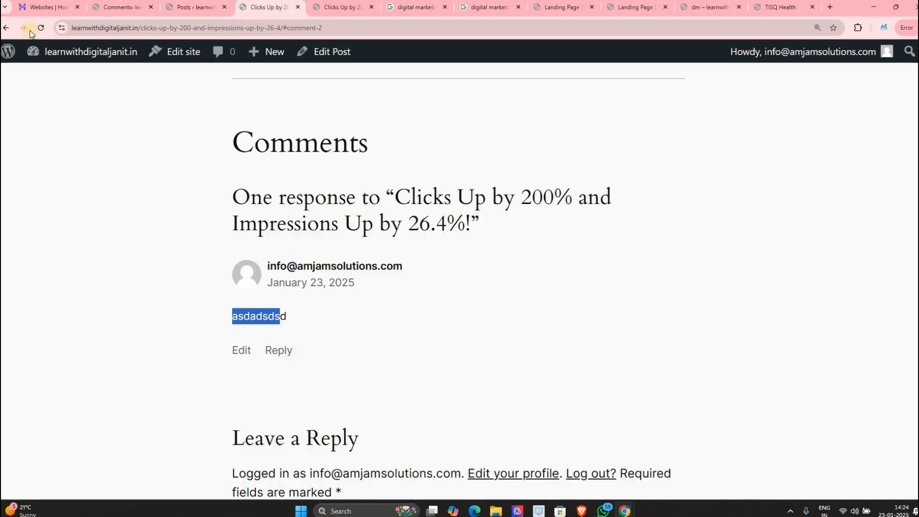
{"action": "left_click", "coordinate": [38, 29]}
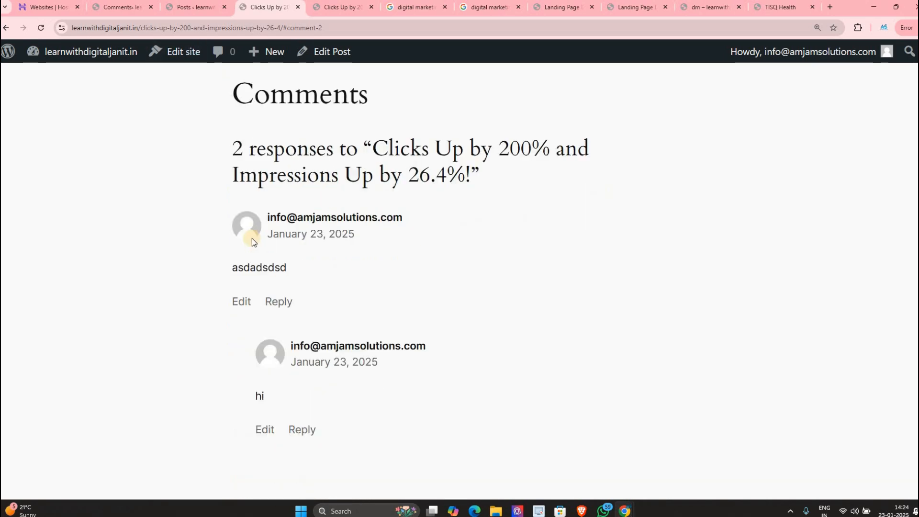
{"action": "left_click", "coordinate": [300, 218]}
{"action": "double_click", "coordinate": [301, 218]}
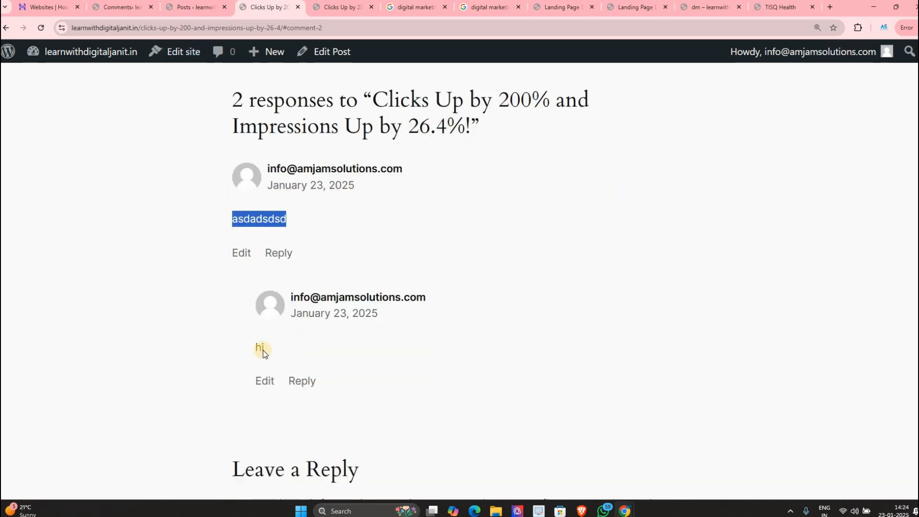
{"action": "double_click", "coordinate": [290, 349]}
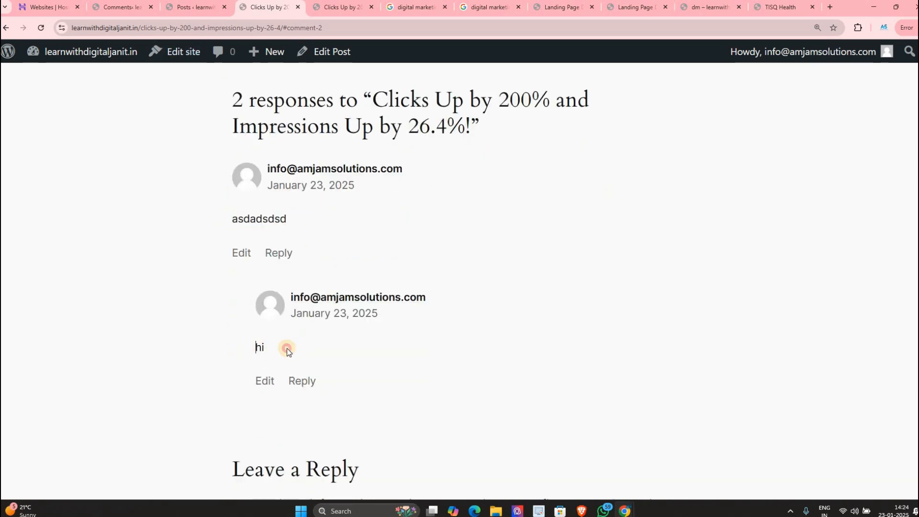
{"action": "left_click", "coordinate": [187, 6]}
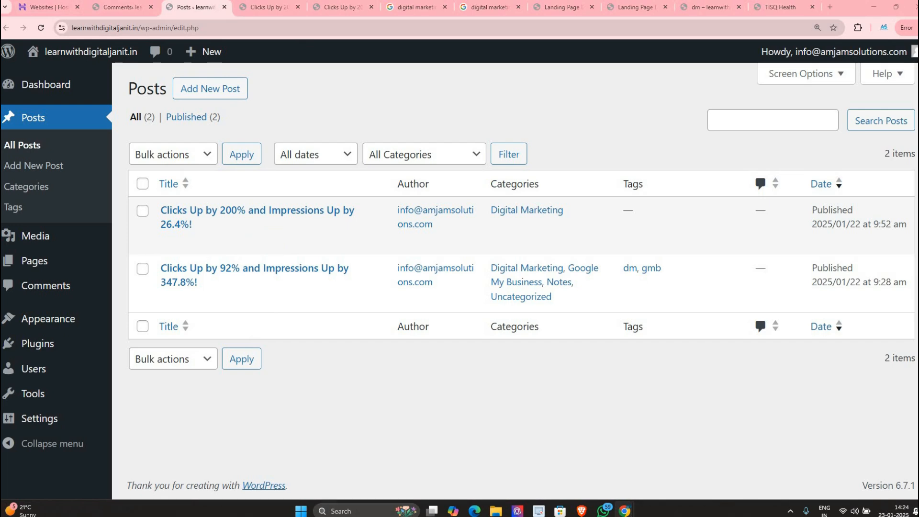
Step: Open Quick Edit on the comment, inspect its text, e-mail and website, then cancel
{"action": "left_click", "coordinate": [127, 7]}
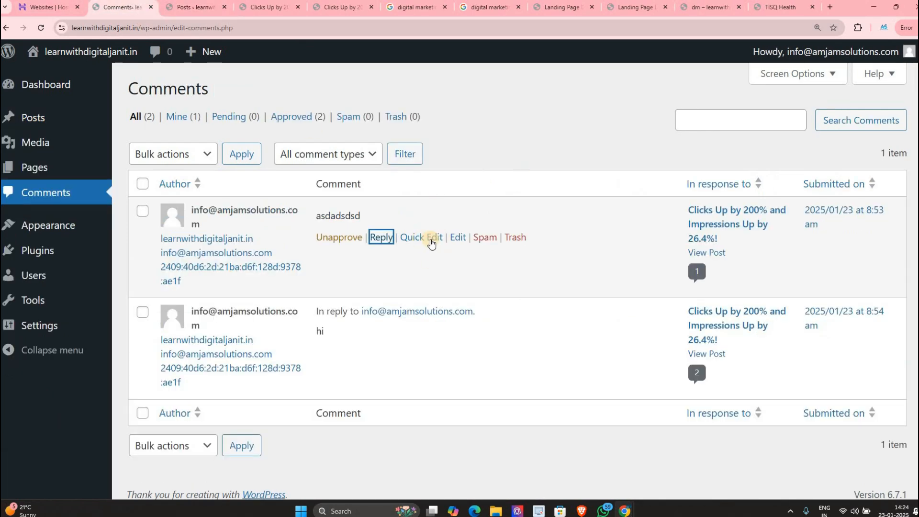
{"action": "left_click", "coordinate": [431, 242]}
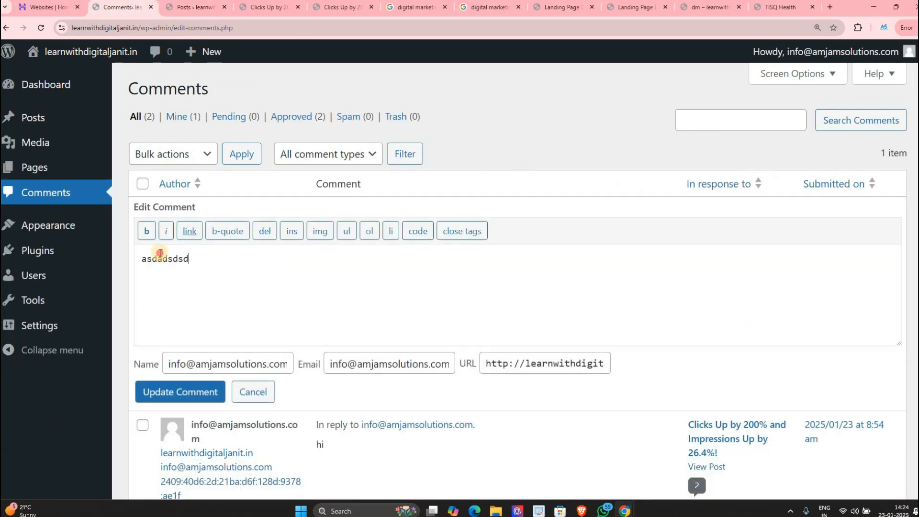
{"action": "key", "text": "shift+Left"}
{"action": "key", "text": "shift+Left"}
{"action": "key", "text": "shift+Left"}
{"action": "key", "text": "shift+Left"}
{"action": "key", "text": "shift+Left"}
{"action": "key", "text": "shift+Left"}
{"action": "key", "text": "shift+Left"}
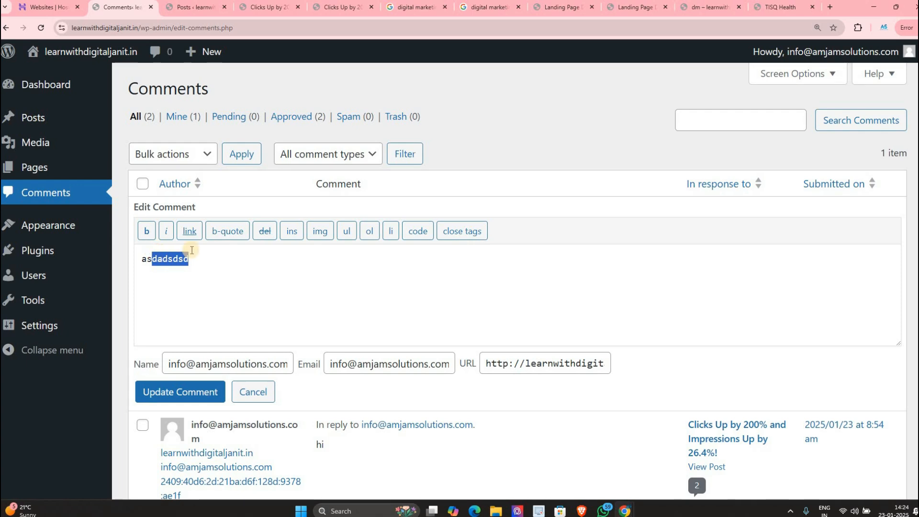
{"action": "key", "text": "shift+Left"}
{"action": "key", "text": "shift+Left"}
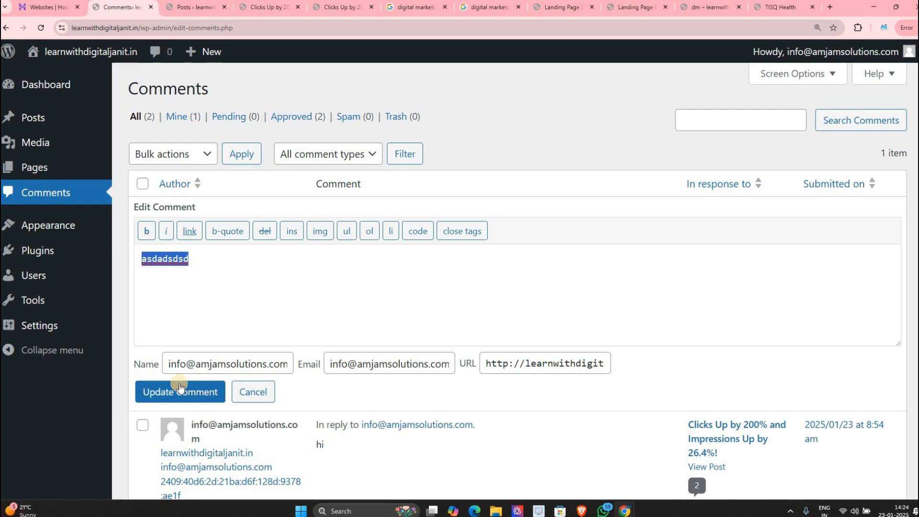
{"action": "left_click_drag", "start_coordinate": [357, 369], "coordinate": [416, 374]}
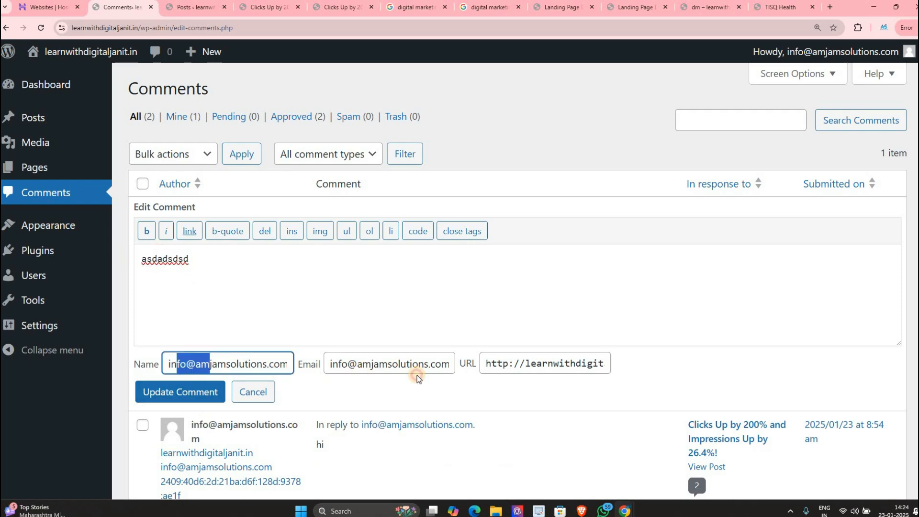
{"action": "left_click_drag", "start_coordinate": [593, 362], "coordinate": [509, 368]}
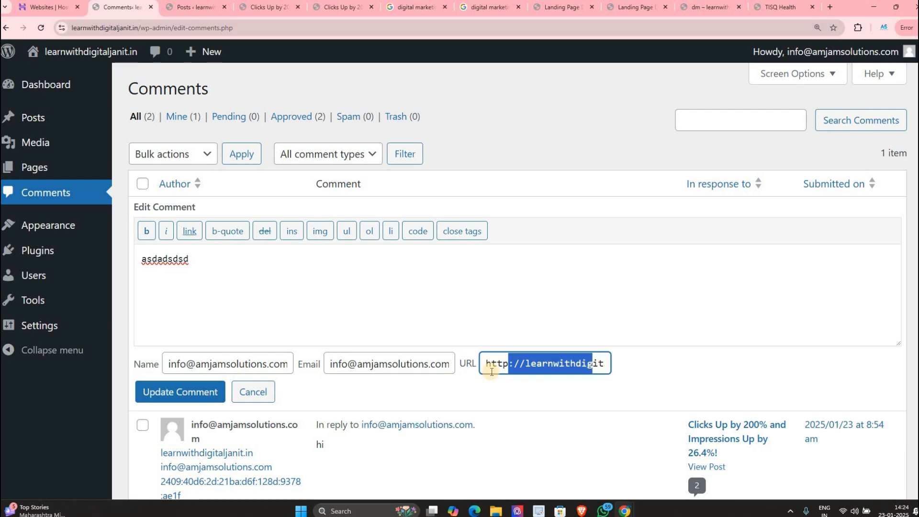
{"action": "left_click", "coordinate": [253, 392]}
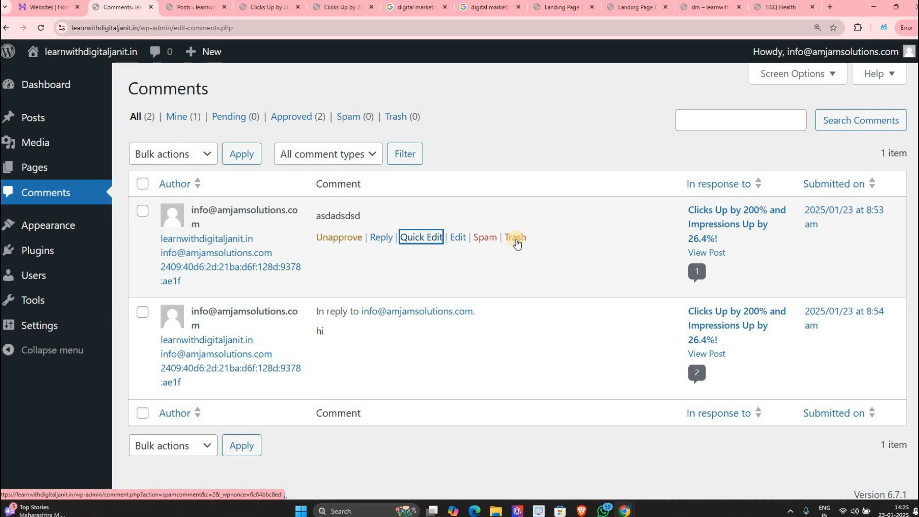
Step: Open the full Edit Comment page and its date editor, then return to Comments unchanged
{"action": "left_click", "coordinate": [455, 238]}
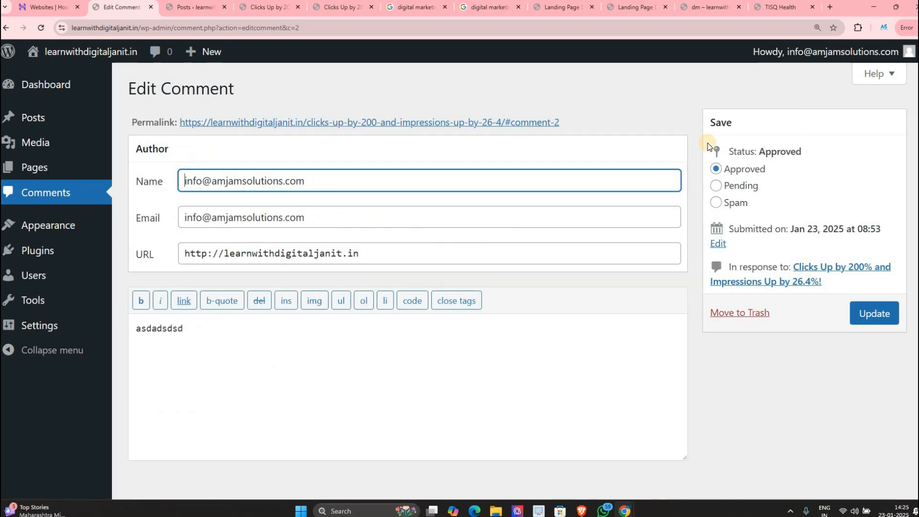
{"action": "scroll", "coordinate": [708, 146], "scroll_direction": "down", "scroll_amount": 1}
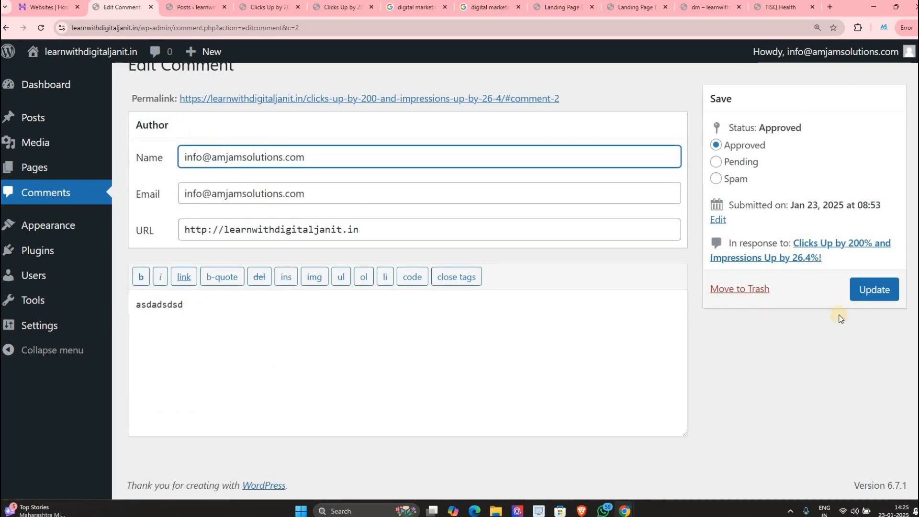
{"action": "left_click", "coordinate": [718, 219]}
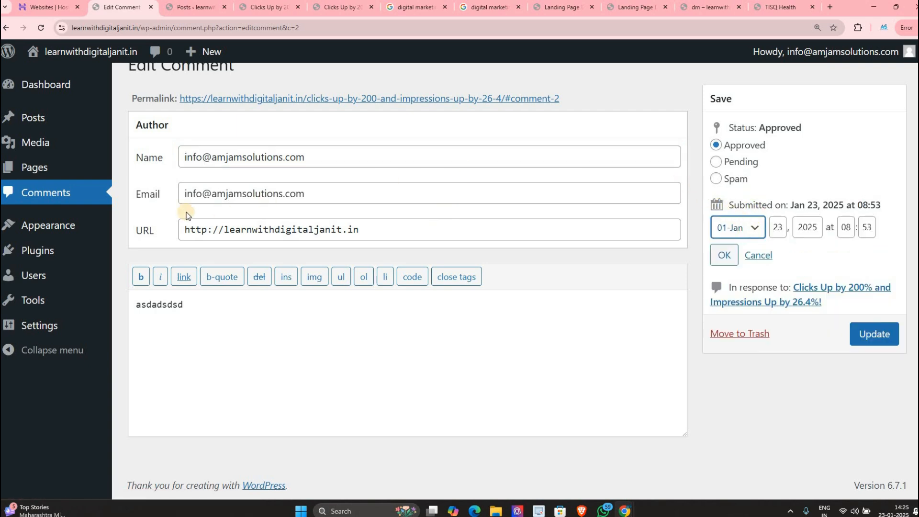
{"action": "left_click", "coordinate": [86, 201]}
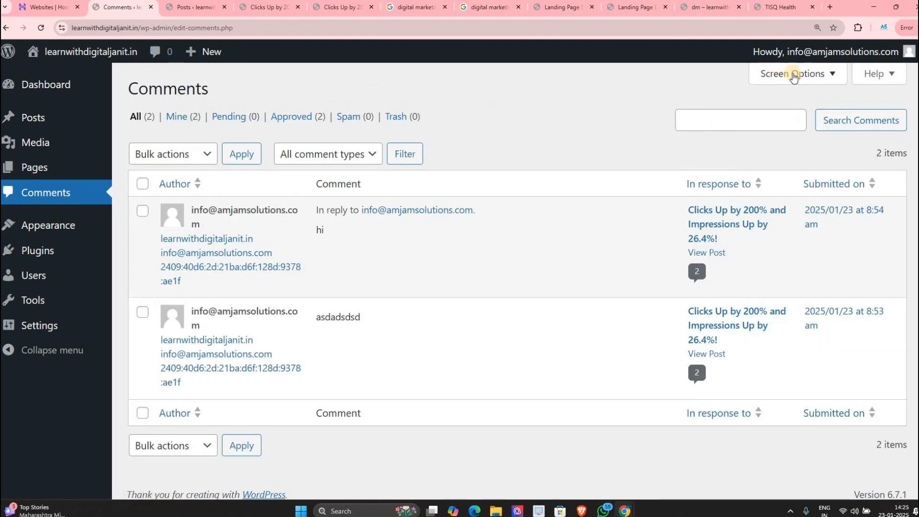
{"action": "left_click", "coordinate": [802, 76]}
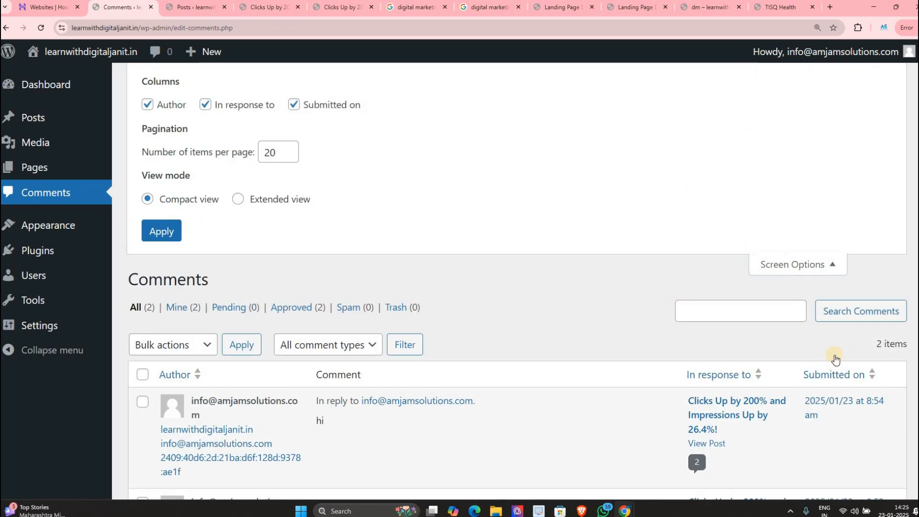
{"action": "scroll", "coordinate": [453, 202], "scroll_direction": "down", "scroll_amount": 1}
{"action": "scroll", "coordinate": [302, 110], "scroll_direction": "up", "scroll_amount": 1}
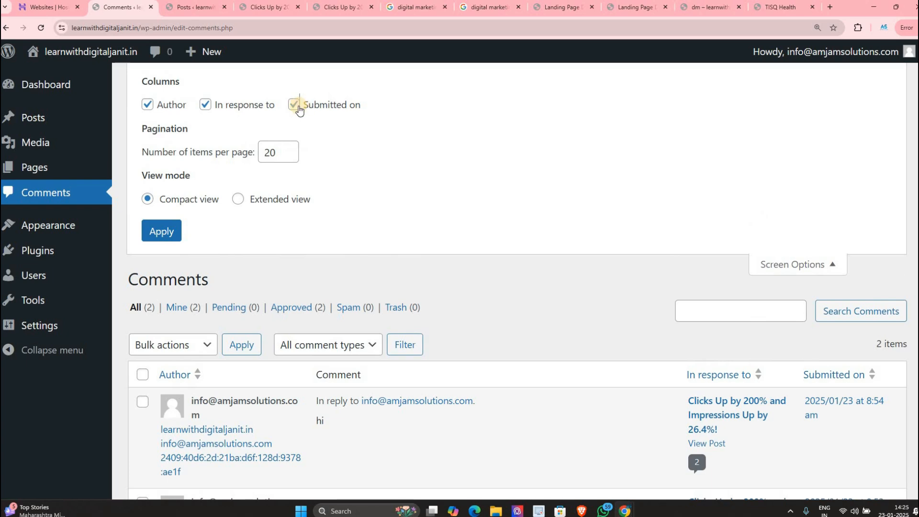
{"action": "left_click", "coordinate": [295, 105]}
{"action": "left_click", "coordinate": [295, 105]}
{"action": "left_click", "coordinate": [231, 109]}
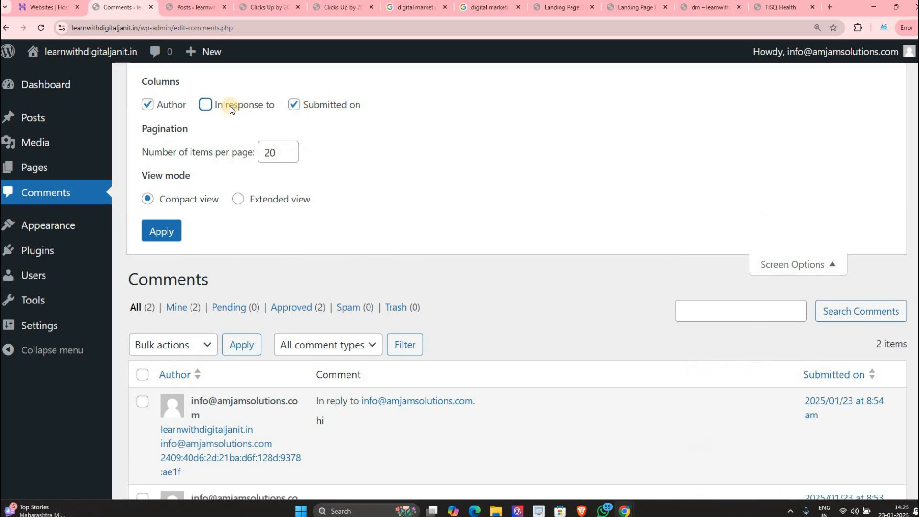
{"action": "left_click", "coordinate": [230, 105]}
{"action": "left_click", "coordinate": [799, 266]}
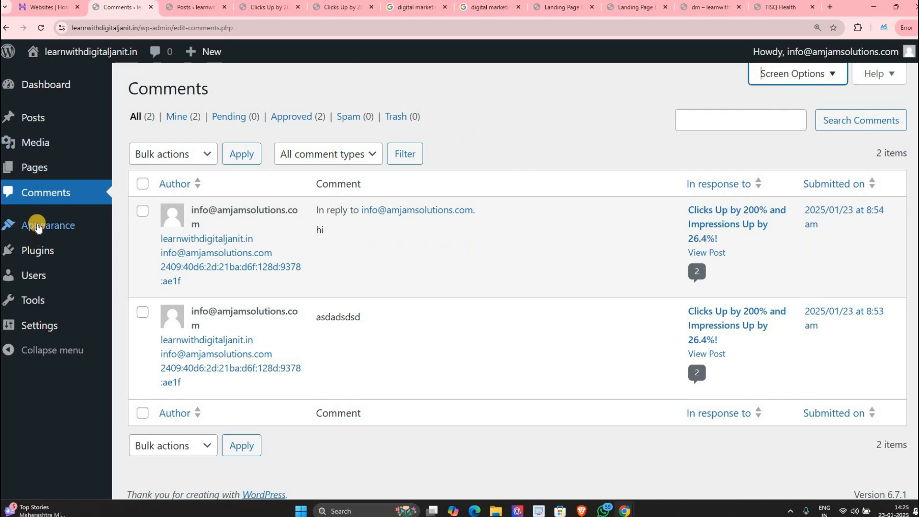
Step: Open Appearance > Themes and look over the Twenty Twenty-Four, Twenty-Five and Twenty-Three cards
{"action": "mouse_move", "coordinate": [39, 227]}
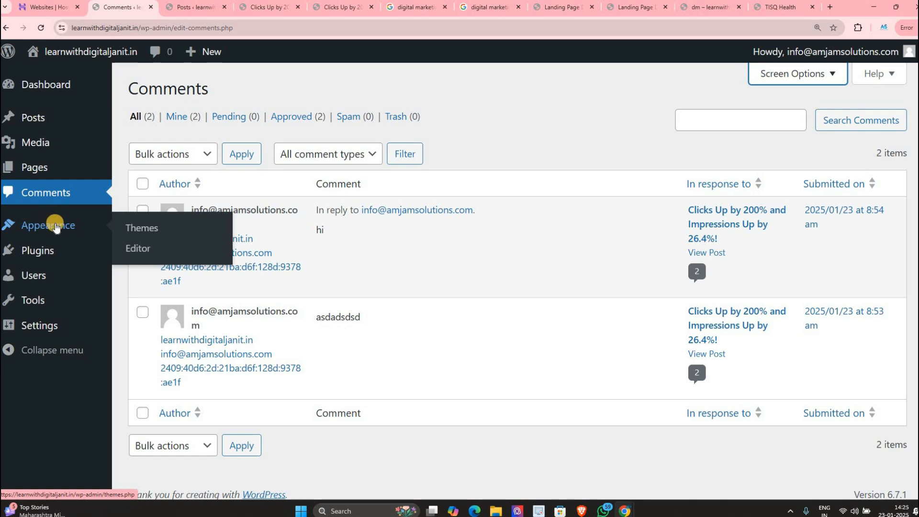
{"action": "left_click", "coordinate": [56, 223]}
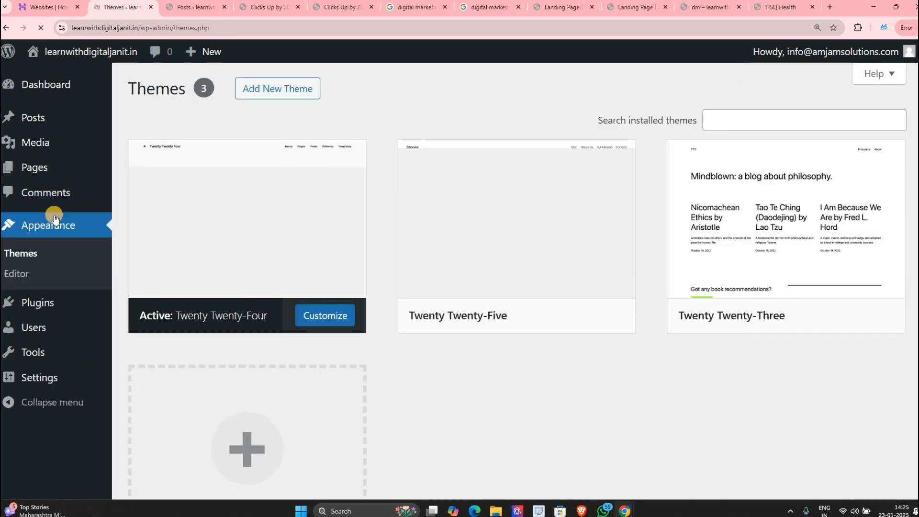
{"action": "mouse_move", "coordinate": [105, 179]}
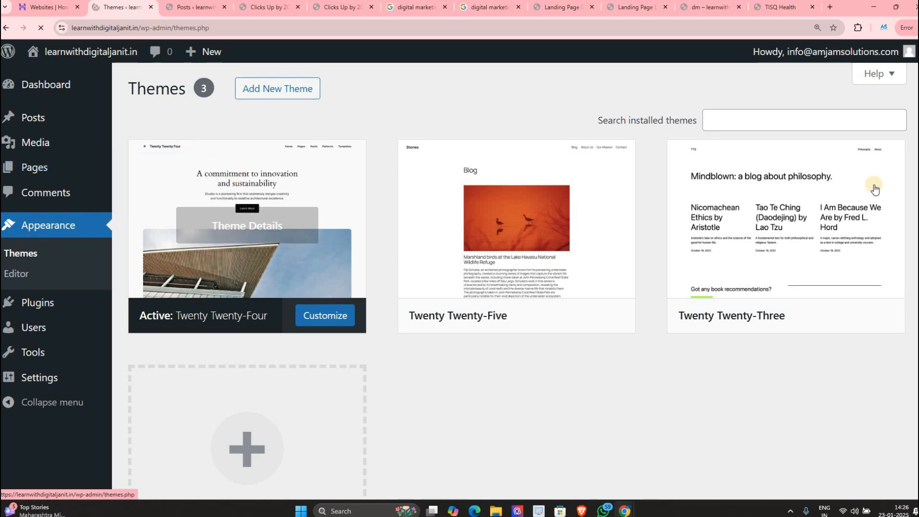
{"action": "mouse_move", "coordinate": [877, 229]}
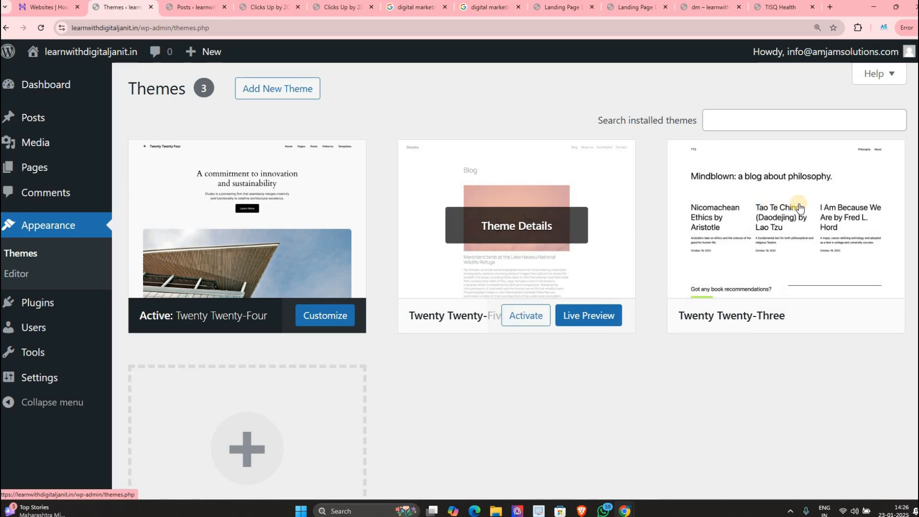
{"action": "mouse_move", "coordinate": [799, 208]}
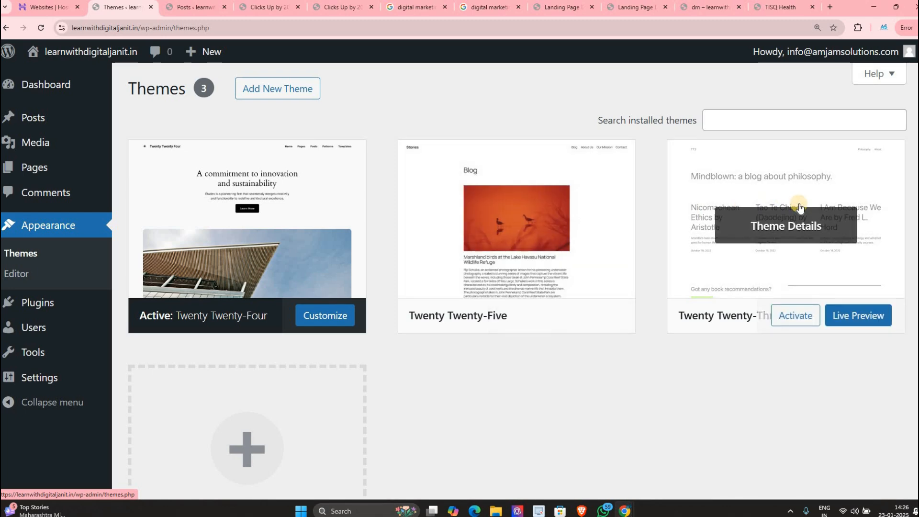
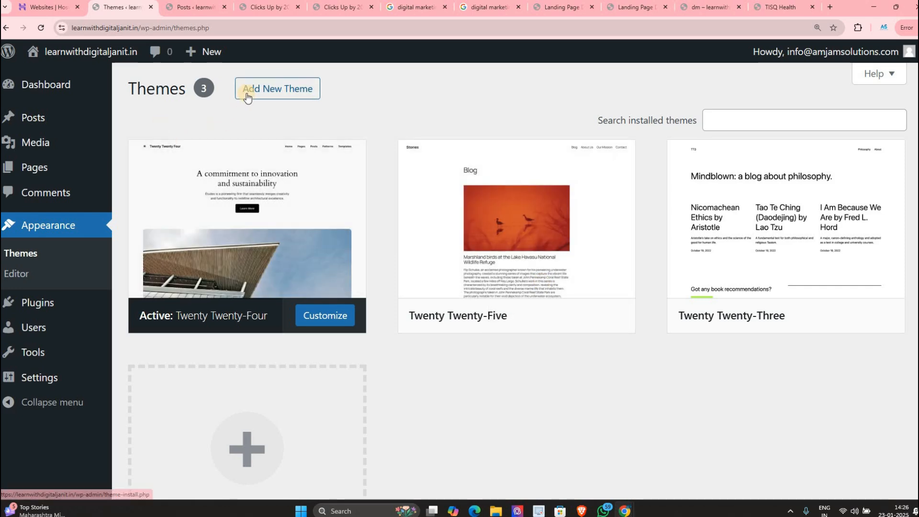
Step: Open the Add Themes page and view the Latest themes collection
{"action": "left_click", "coordinate": [274, 91]}
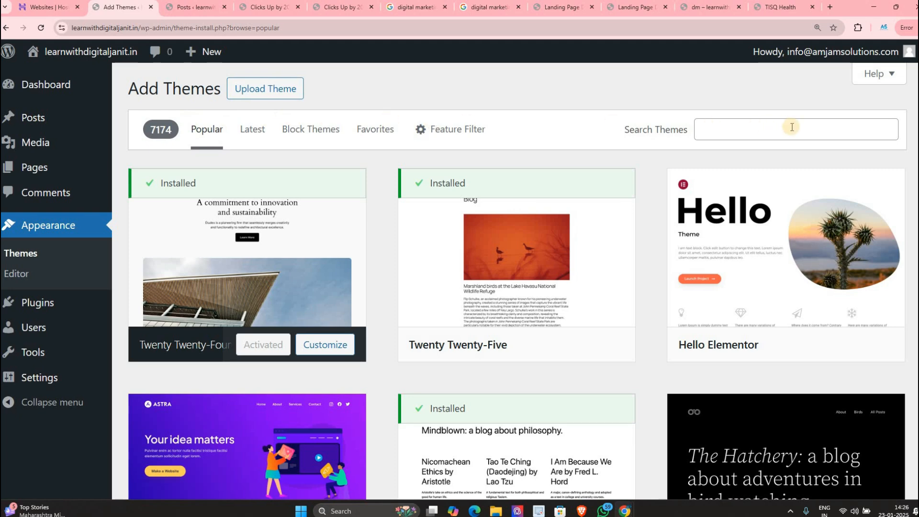
{"action": "left_click_drag", "start_coordinate": [150, 129], "coordinate": [182, 129]}
{"action": "mouse_move", "coordinate": [250, 134]}
{"action": "left_mouse_down"}
{"action": "mouse_move", "coordinate": [207, 136]}
{"action": "mouse_move", "coordinate": [241, 134]}
{"action": "left_mouse_up"}
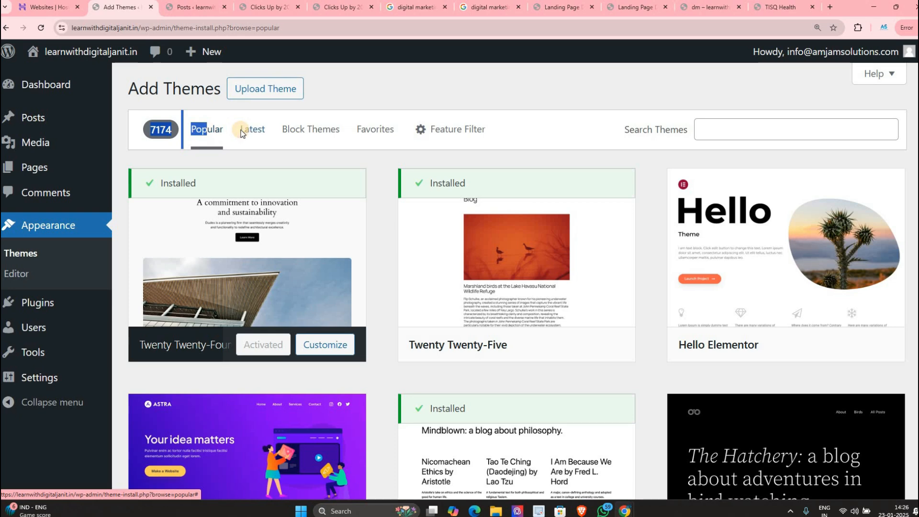
{"action": "left_click", "coordinate": [241, 134]}
Step: Browse the Block Themes and Favorites collections, then return to Popular
{"action": "double_click", "coordinate": [154, 129]}
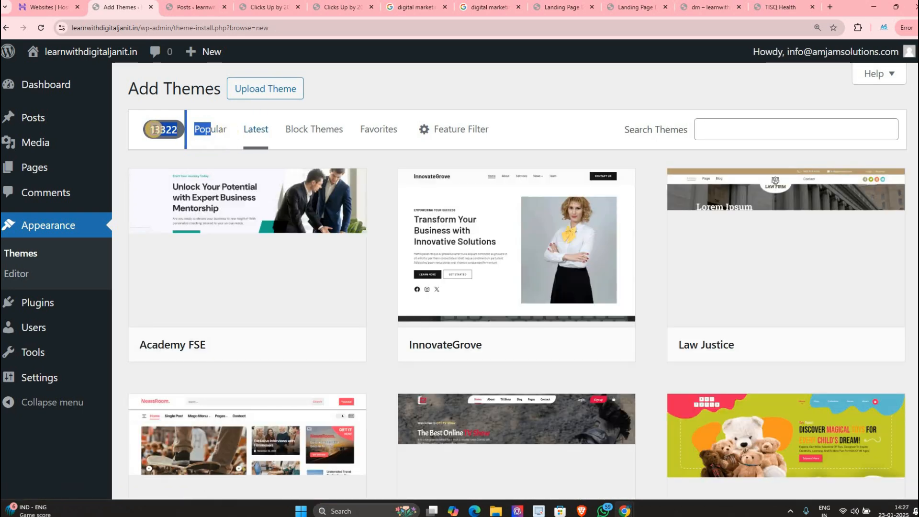
{"action": "left_click", "coordinate": [314, 129]}
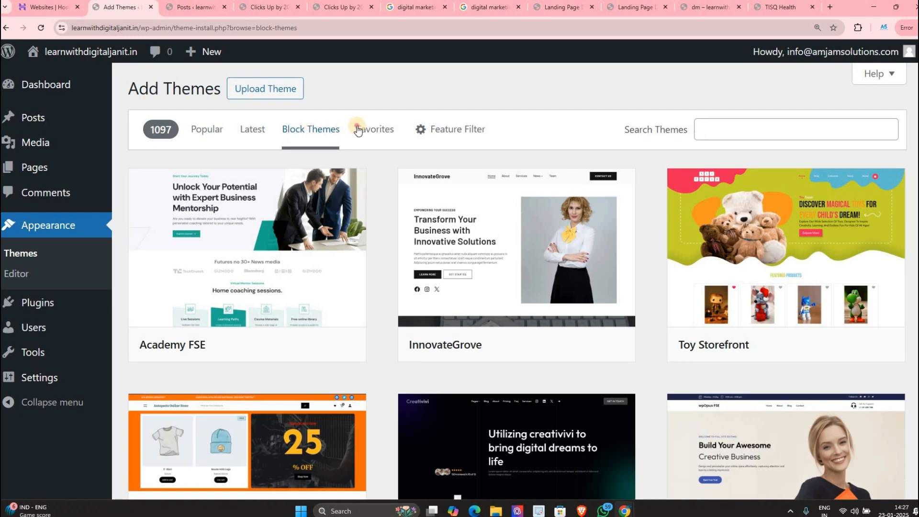
{"action": "left_click", "coordinate": [358, 129]}
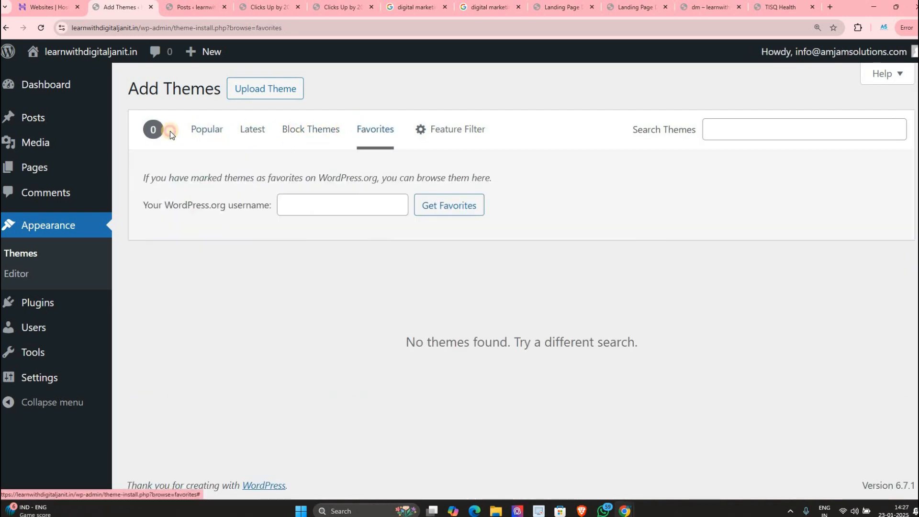
{"action": "left_click", "coordinate": [192, 125]}
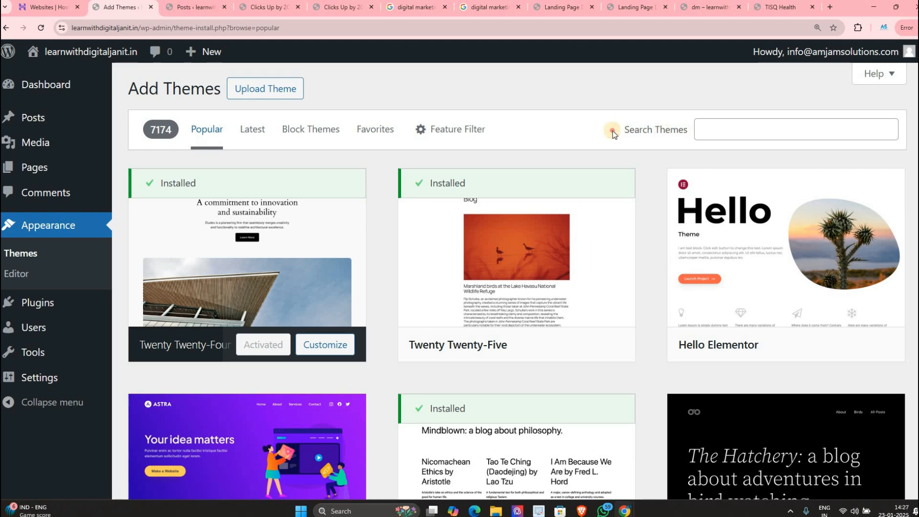
{"action": "left_click_drag", "start_coordinate": [624, 130], "coordinate": [708, 129]}
Step: Search for 'astra', install the Astra theme and activate it
{"action": "left_click", "coordinate": [710, 130]}
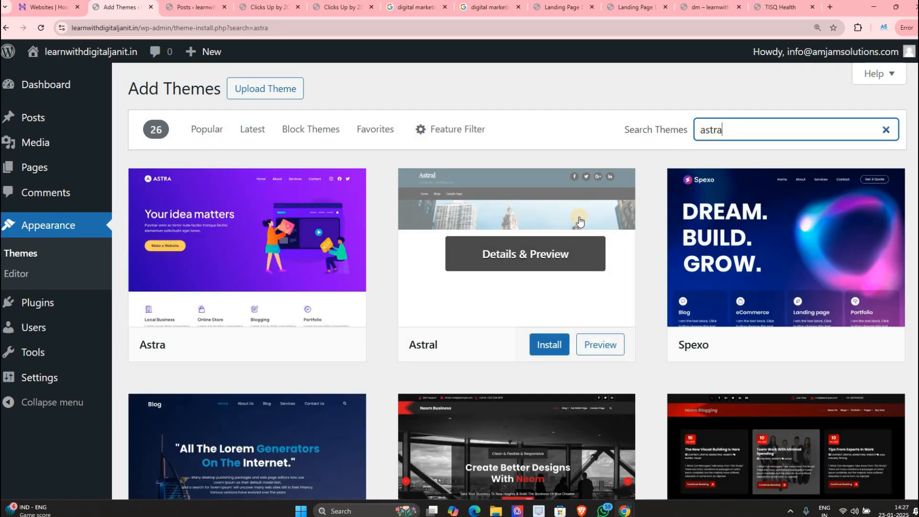
{"action": "scroll", "coordinate": [775, 306], "scroll_direction": "down", "scroll_amount": 5}
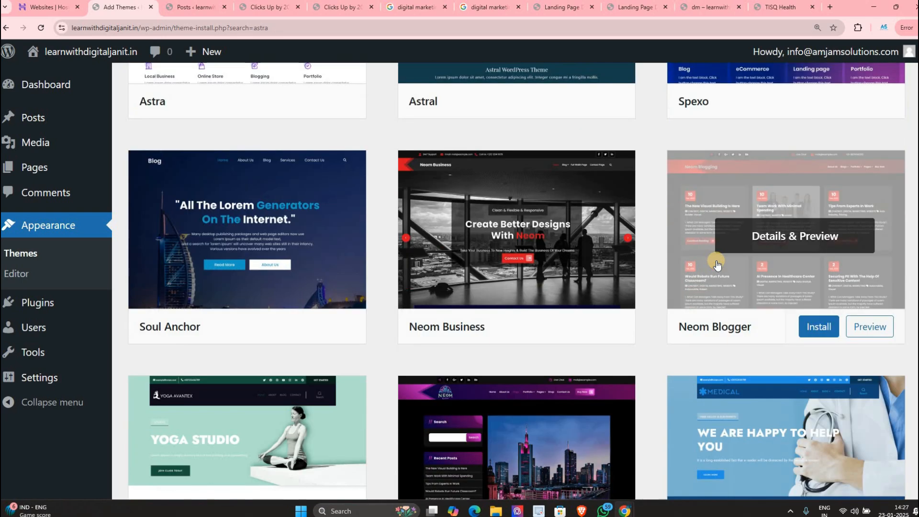
{"action": "scroll", "coordinate": [715, 263], "scroll_direction": "up", "scroll_amount": 5}
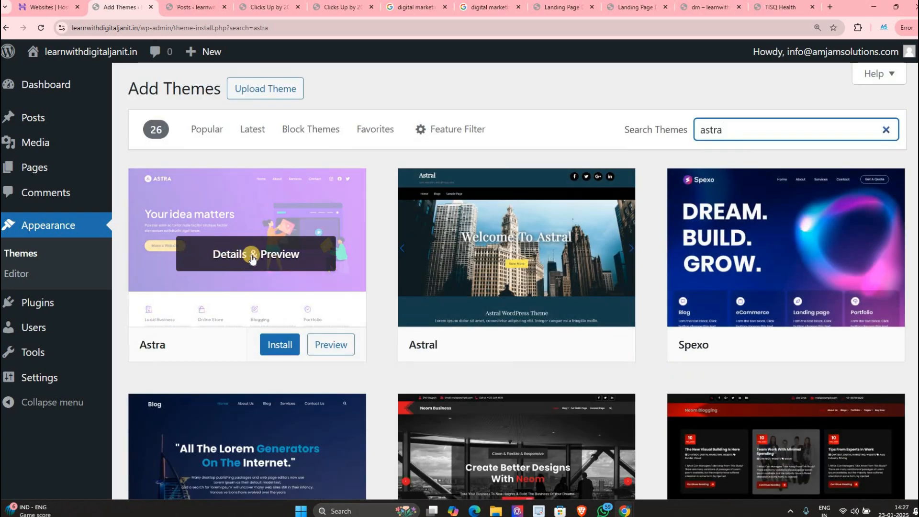
{"action": "left_click", "coordinate": [274, 347]}
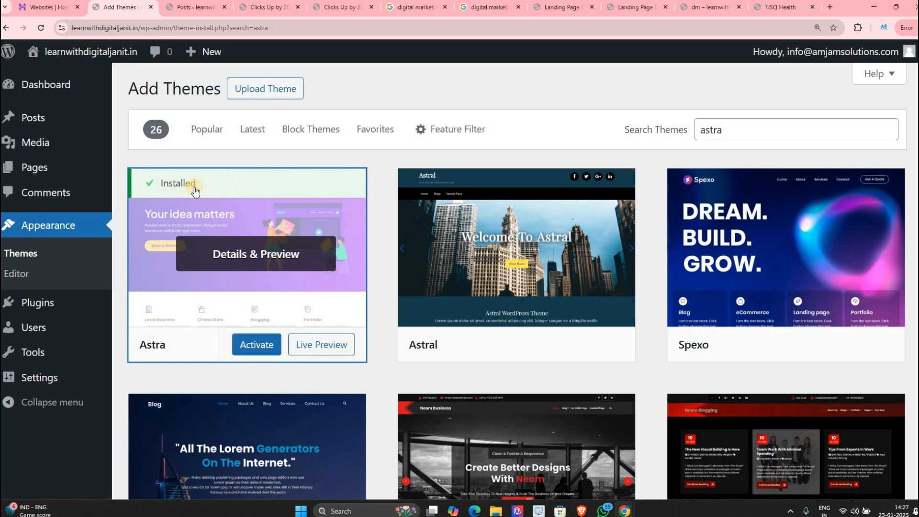
{"action": "left_click", "coordinate": [249, 347]}
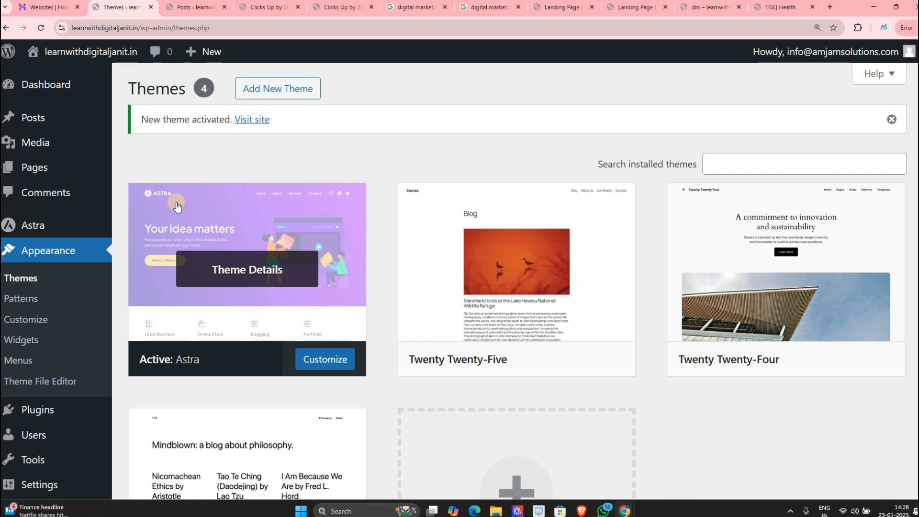
Step: Look over the Clicks Up post as it appears under the Astra theme
{"action": "left_click", "coordinate": [268, 7]}
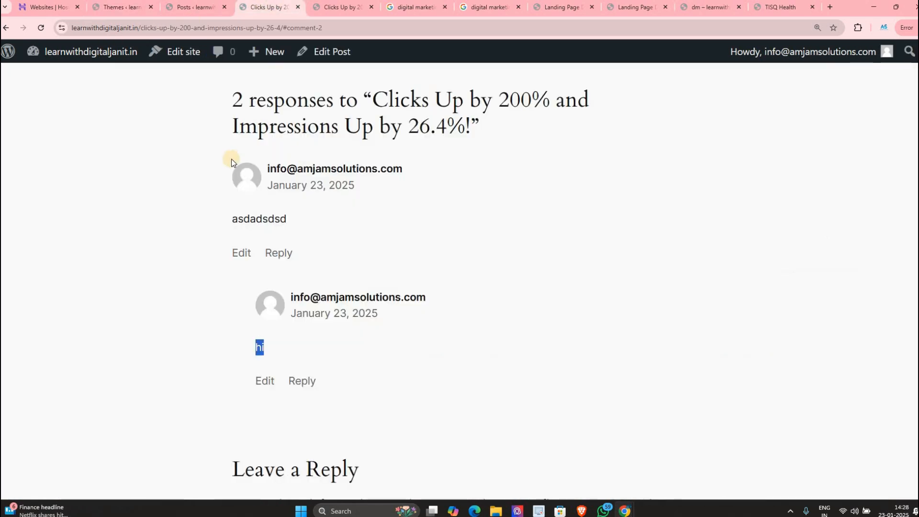
{"action": "scroll", "coordinate": [231, 163], "scroll_direction": "up", "scroll_amount": 20}
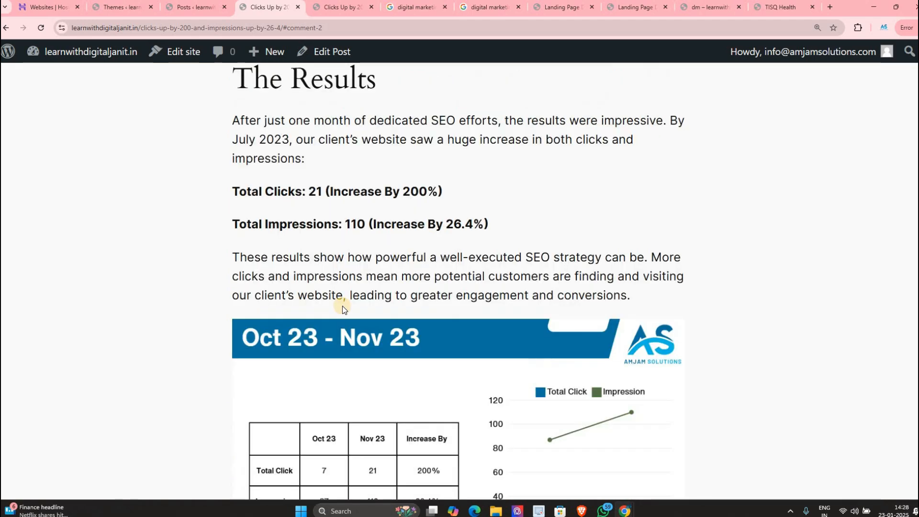
{"action": "scroll", "coordinate": [287, 191], "scroll_direction": "up", "scroll_amount": 10}
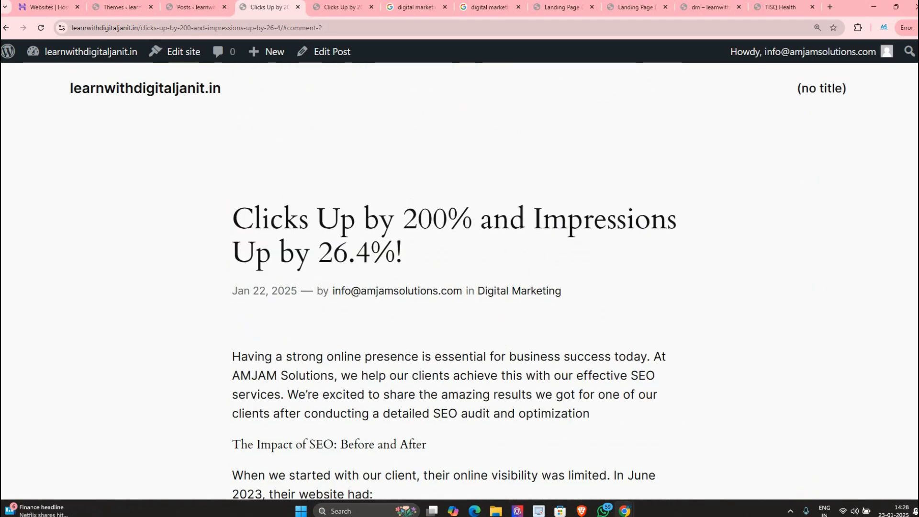
{"action": "left_click", "coordinate": [120, 7]}
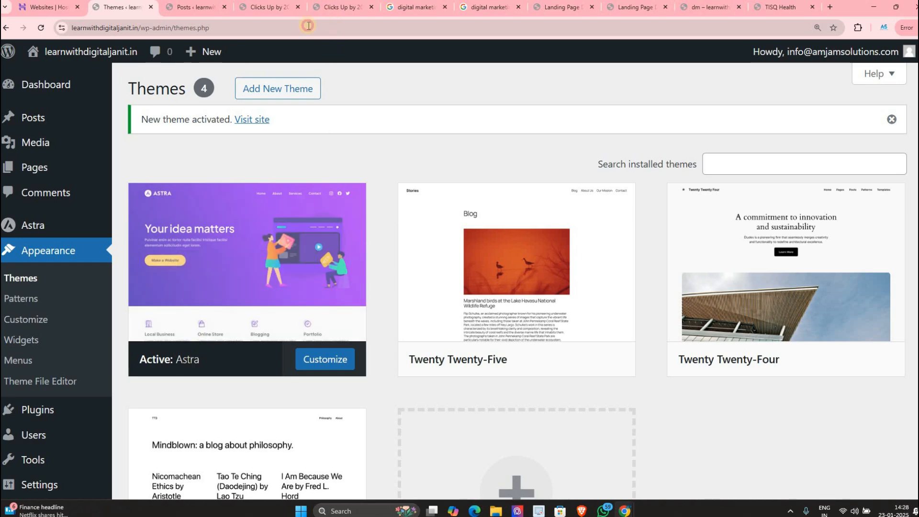
{"action": "left_click", "coordinate": [341, 7]}
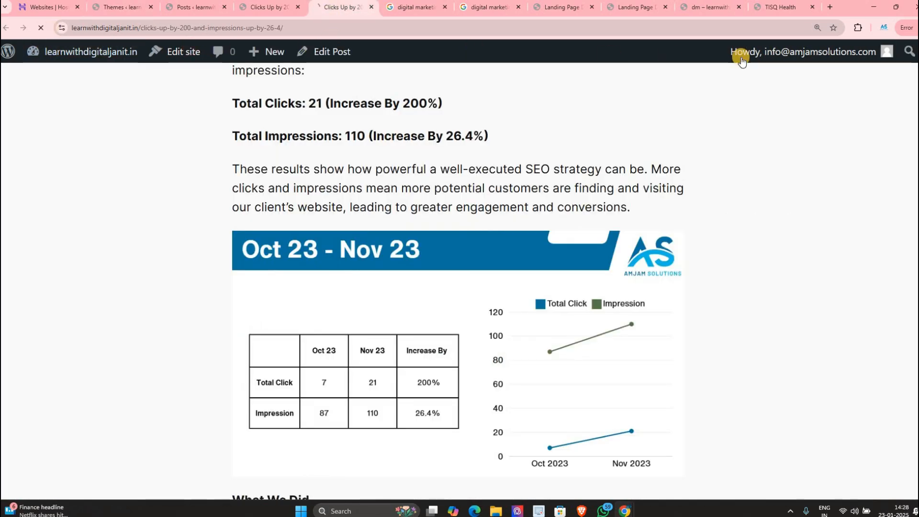
{"action": "scroll", "coordinate": [246, 163], "scroll_direction": "up", "scroll_amount": 10}
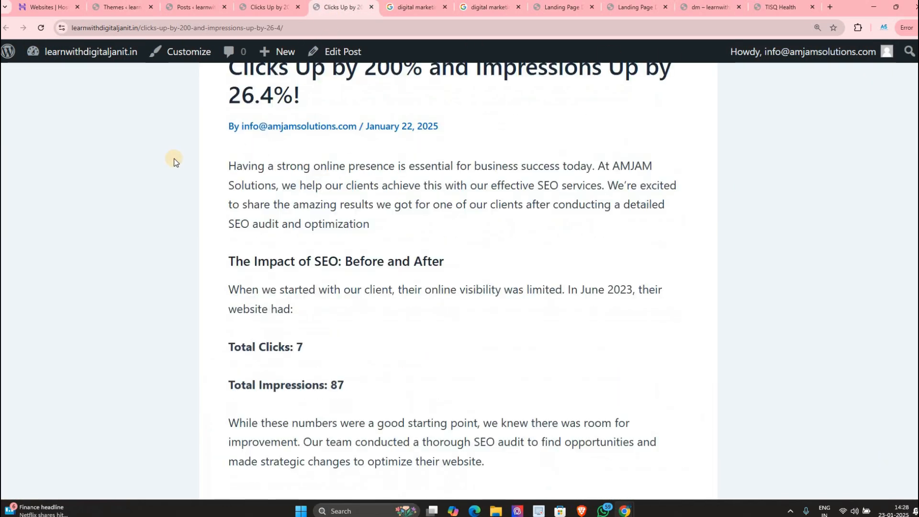
{"action": "scroll", "coordinate": [174, 161], "scroll_direction": "up", "scroll_amount": 3}
{"action": "scroll", "coordinate": [687, 143], "scroll_direction": "down", "scroll_amount": 16}
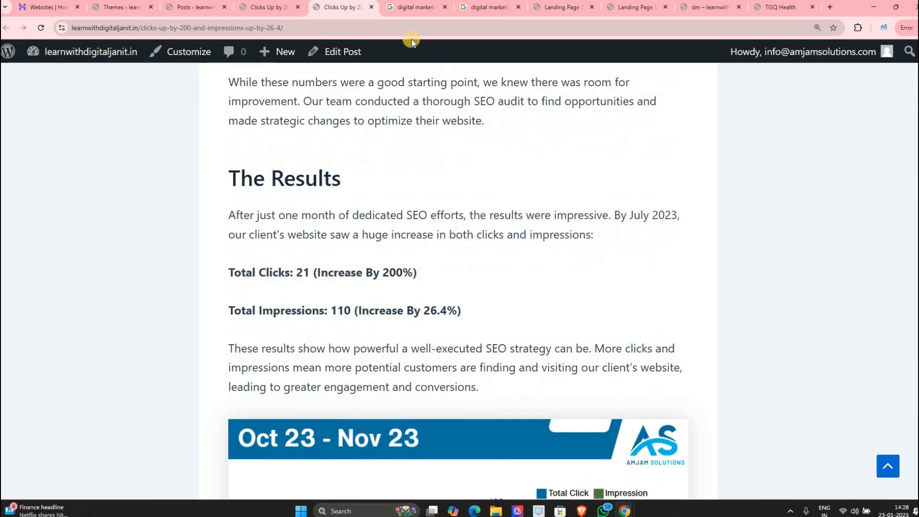
Step: Activate Twenty Twenty-Four and reload the Clicks Up post to compare its look
{"action": "left_click", "coordinate": [137, 8]}
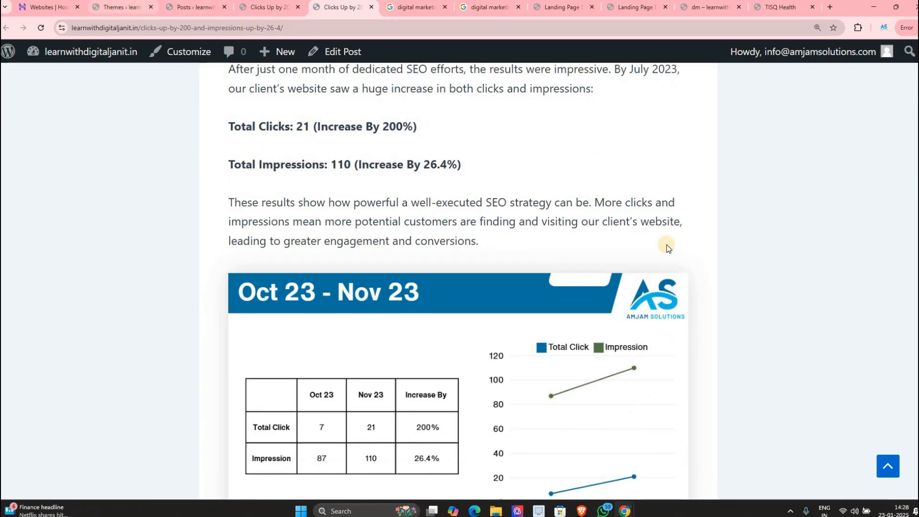
{"action": "left_click", "coordinate": [793, 263]}
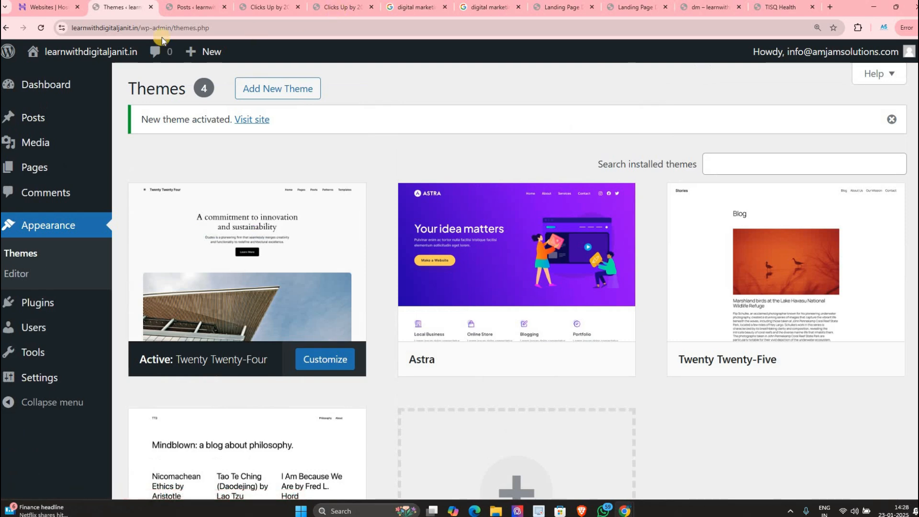
{"action": "left_click", "coordinate": [337, 10]}
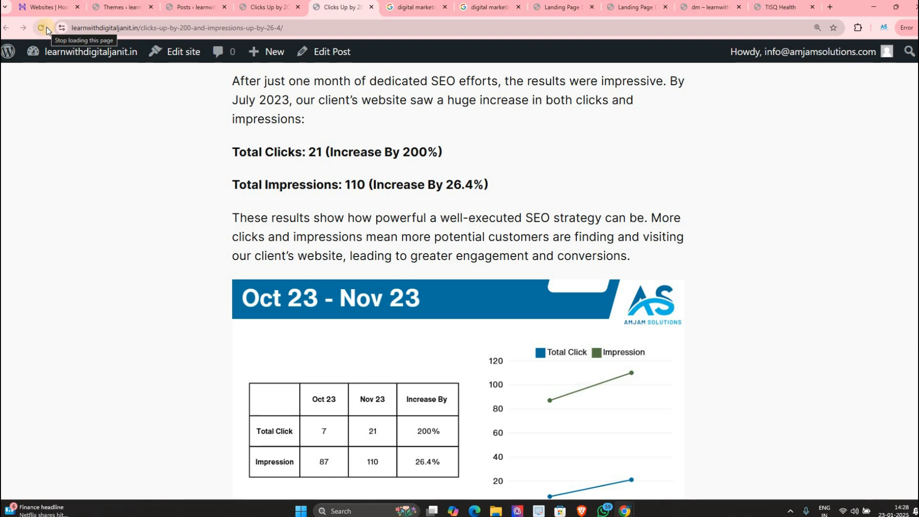
{"action": "scroll", "coordinate": [168, 198], "scroll_direction": "up", "scroll_amount": 5}
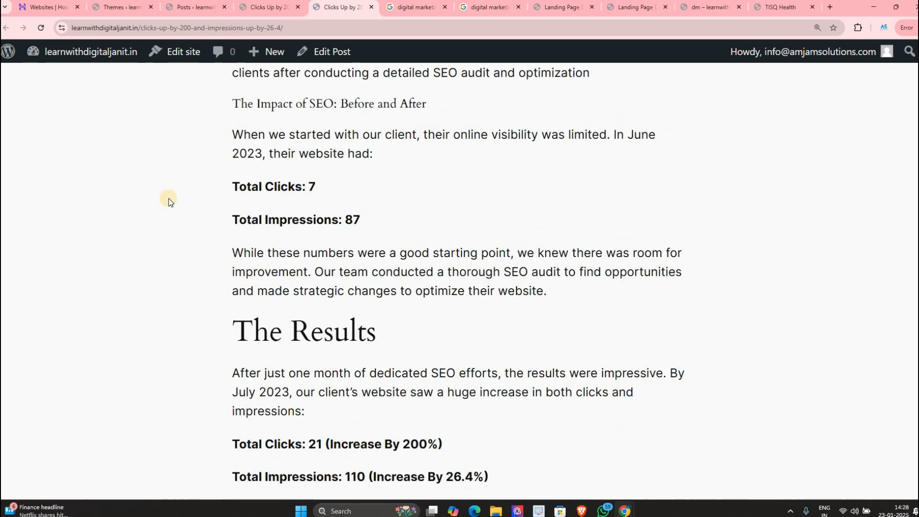
{"action": "scroll", "coordinate": [168, 198], "scroll_direction": "up", "scroll_amount": 5}
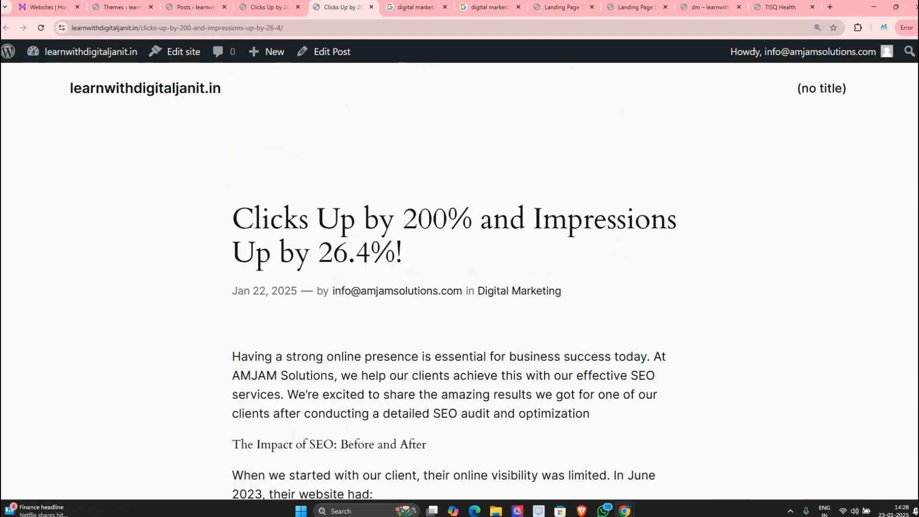
{"action": "left_click", "coordinate": [122, 6]}
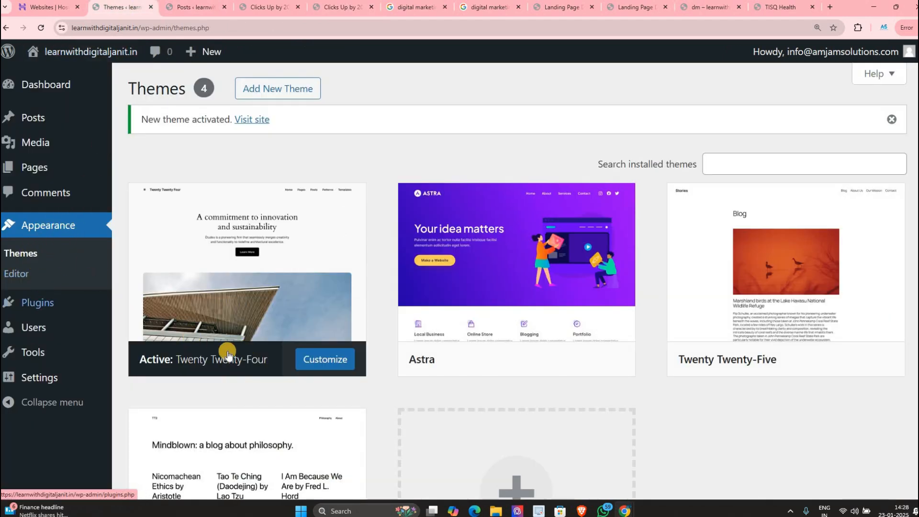
Step: Activate the installed Astra theme from its card on the Themes page
{"action": "mouse_move", "coordinate": [228, 355]}
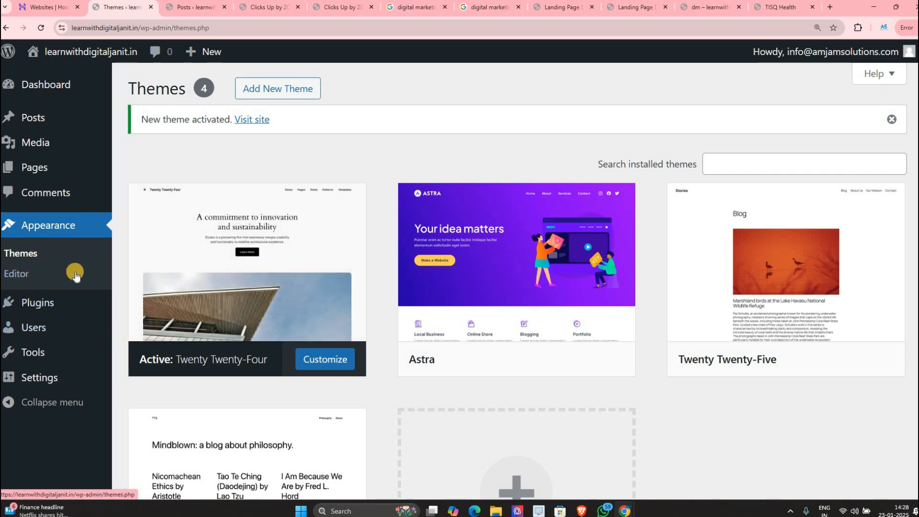
{"action": "left_click", "coordinate": [509, 354]}
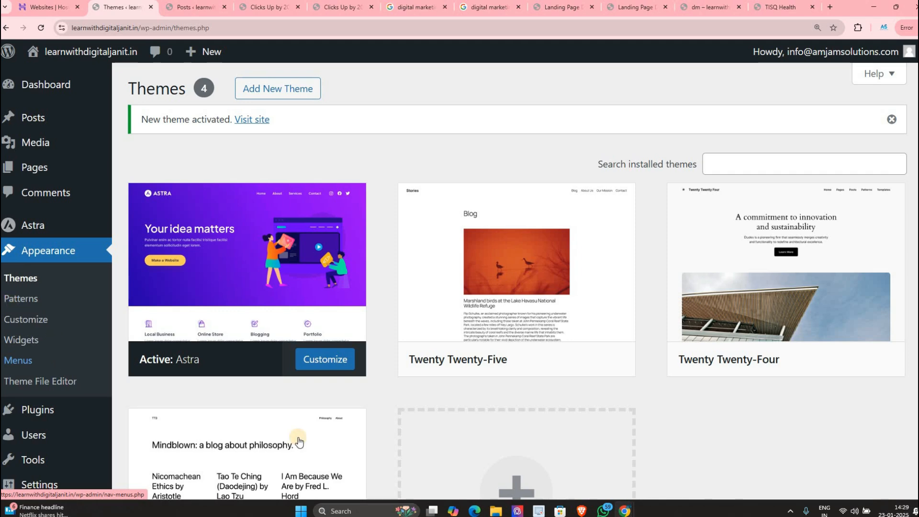
Step: Open Add Themes and search the available themes for health themes
{"action": "left_click", "coordinate": [272, 92]}
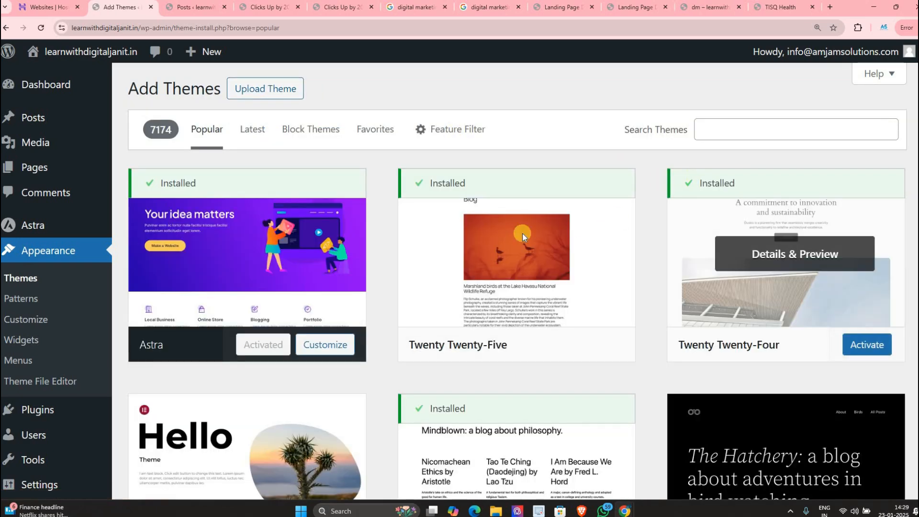
{"action": "scroll", "coordinate": [522, 235], "scroll_direction": "down", "scroll_amount": 8}
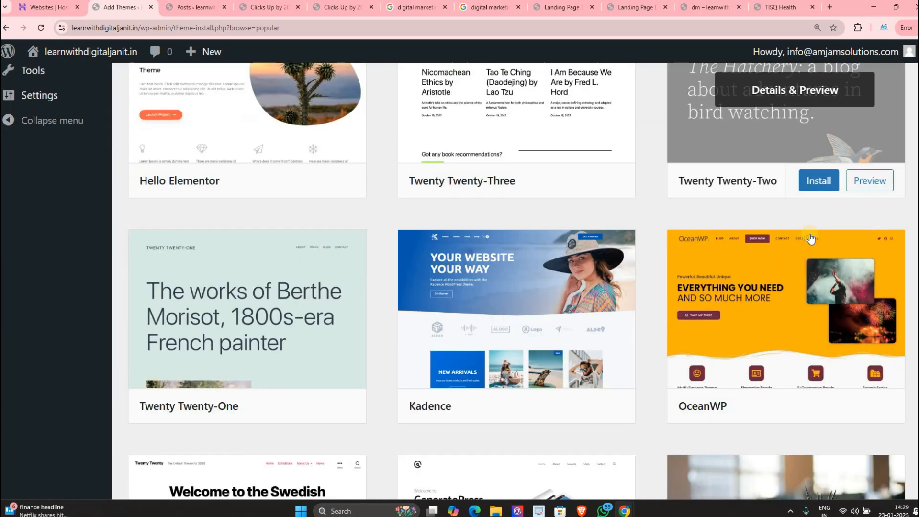
{"action": "scroll", "coordinate": [810, 239], "scroll_direction": "down", "scroll_amount": 2}
{"action": "scroll", "coordinate": [821, 144], "scroll_direction": "up", "scroll_amount": 10}
{"action": "left_click", "coordinate": [823, 123]}
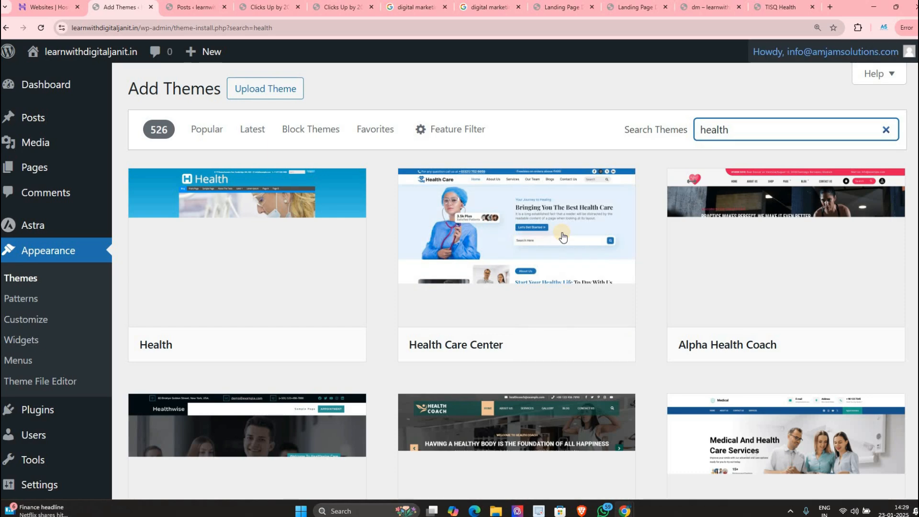
{"action": "scroll", "coordinate": [292, 235], "scroll_direction": "down", "scroll_amount": 2}
{"action": "scroll", "coordinate": [292, 235], "scroll_direction": "up", "scroll_amount": 2}
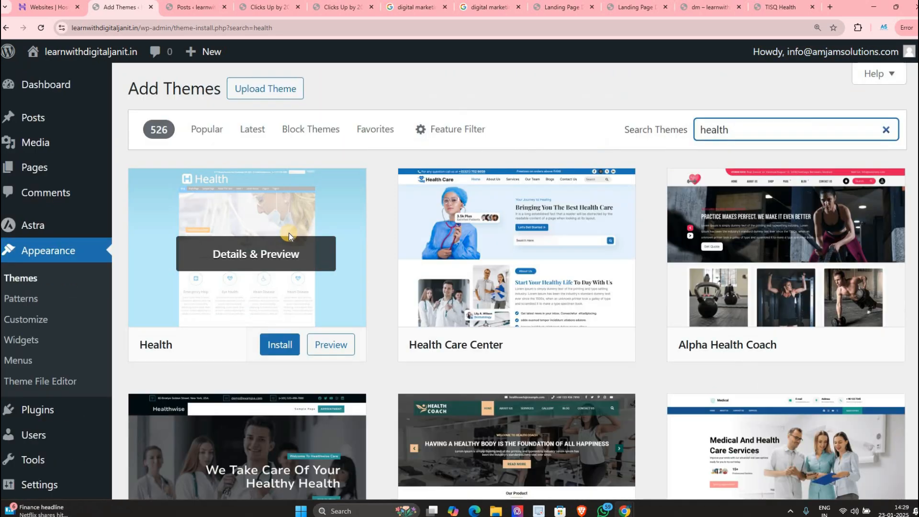
Step: Preview the Health and Alpha Health Coach themes, then close both previews
{"action": "left_click", "coordinate": [288, 232]}
{"action": "scroll", "coordinate": [38, 267], "scroll_direction": "down", "scroll_amount": 1}
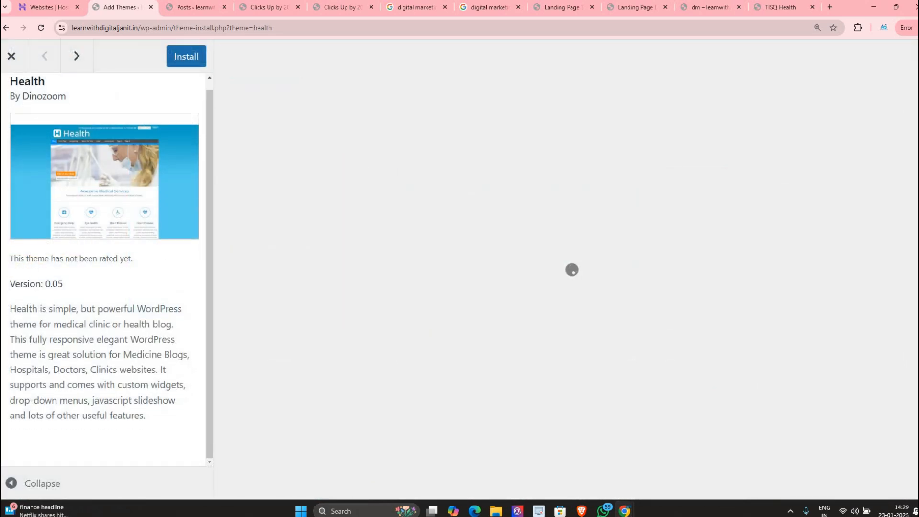
{"action": "left_click_drag", "start_coordinate": [10, 259], "coordinate": [136, 261]}
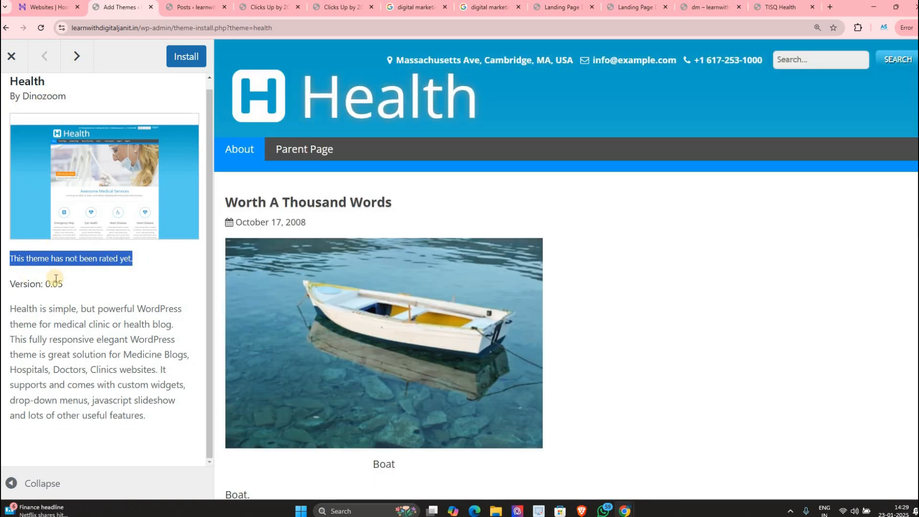
{"action": "scroll", "coordinate": [19, 74], "scroll_direction": "up", "scroll_amount": 1}
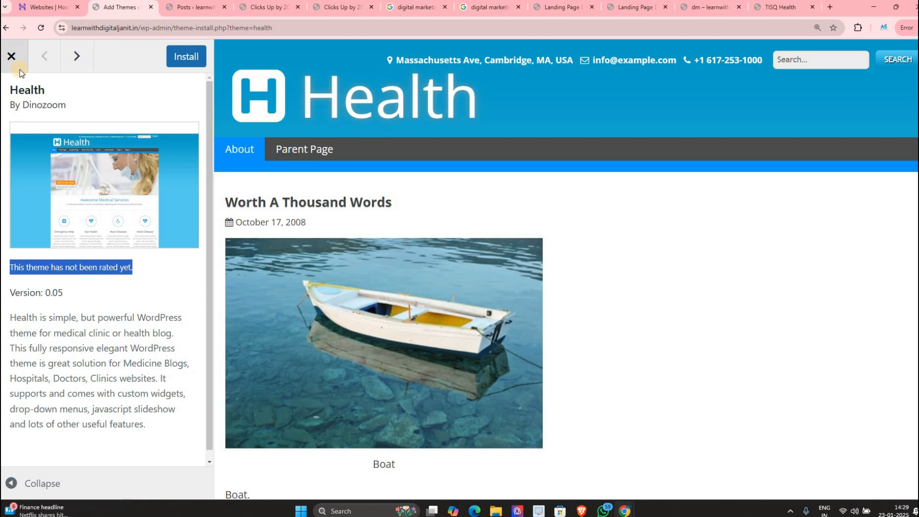
{"action": "left_click", "coordinate": [20, 70]}
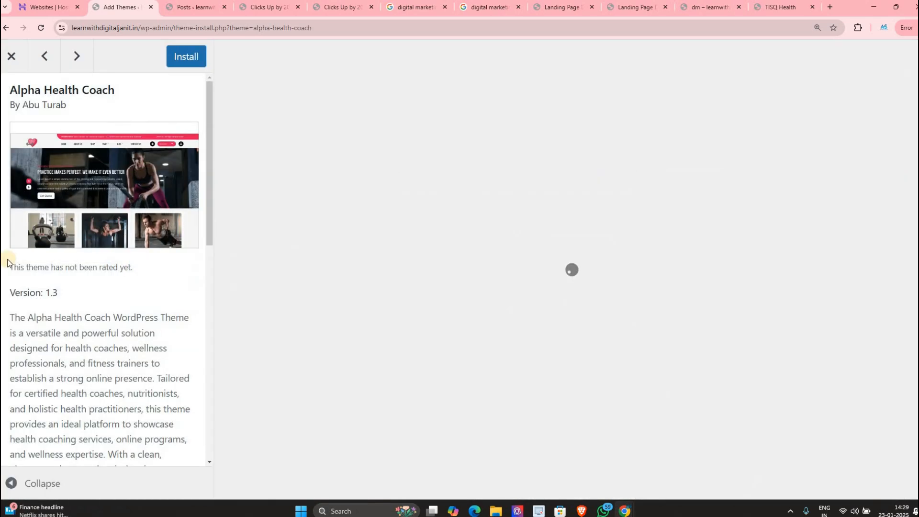
{"action": "left_click_drag", "start_coordinate": [93, 267], "coordinate": [101, 266]}
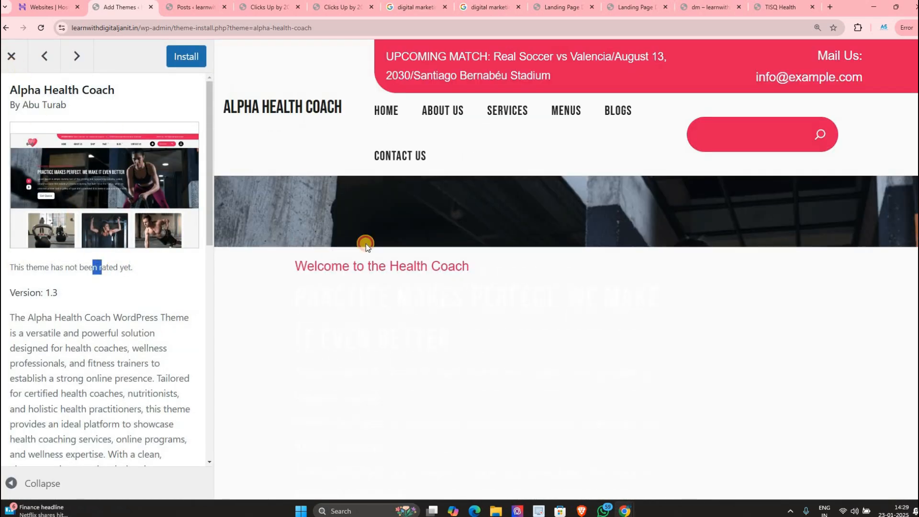
{"action": "key", "text": "Escape"}
Step: Switch the Add Themes listing back to Popular themes
{"action": "scroll", "coordinate": [531, 206], "scroll_direction": "down", "scroll_amount": 5}
{"action": "scroll", "coordinate": [530, 207], "scroll_direction": "down", "scroll_amount": 1}
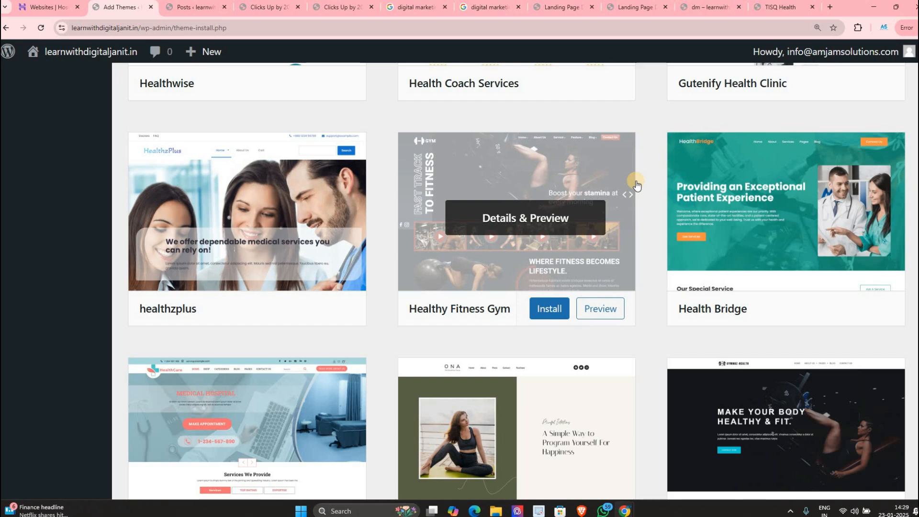
{"action": "scroll", "coordinate": [628, 127], "scroll_direction": "up", "scroll_amount": 10}
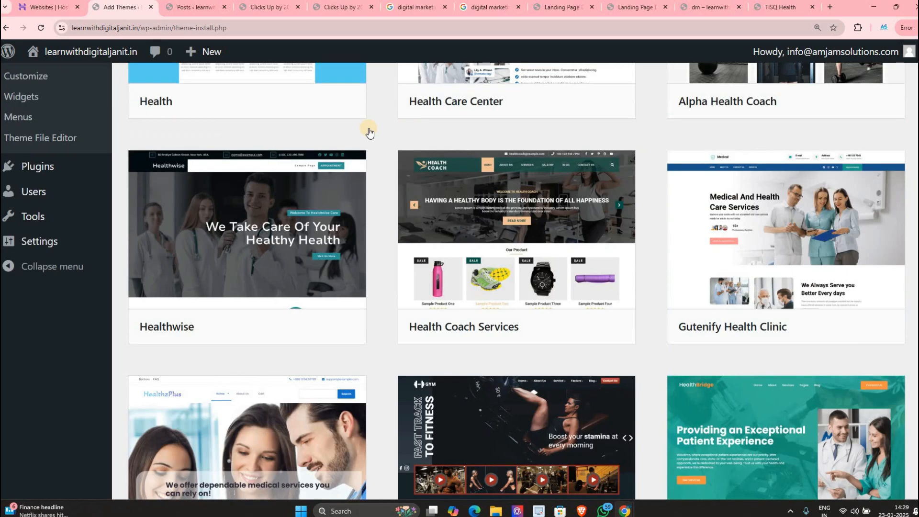
{"action": "left_click", "coordinate": [212, 130]}
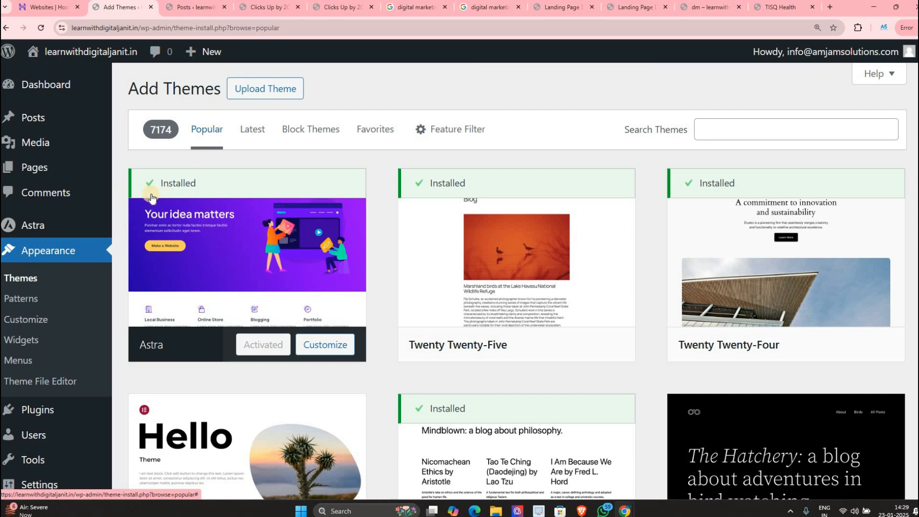
Step: Scroll the Popular themes grid, then open Astra's Details & Preview showing version 4.8.10
{"action": "mouse_move", "coordinate": [182, 195]}
{"action": "scroll", "coordinate": [201, 195], "scroll_direction": "down", "scroll_amount": 10}
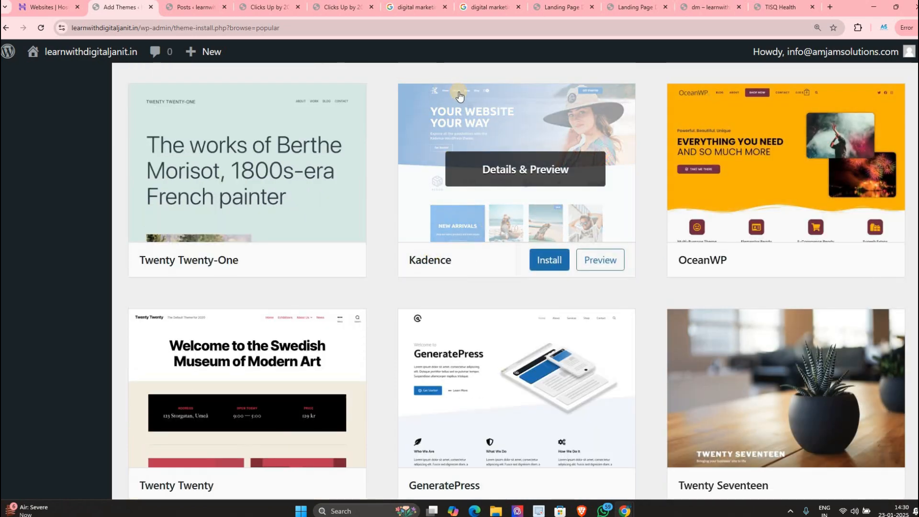
{"action": "scroll", "coordinate": [342, 305], "scroll_direction": "down", "scroll_amount": 3}
{"action": "scroll", "coordinate": [335, 297], "scroll_direction": "down", "scroll_amount": 5}
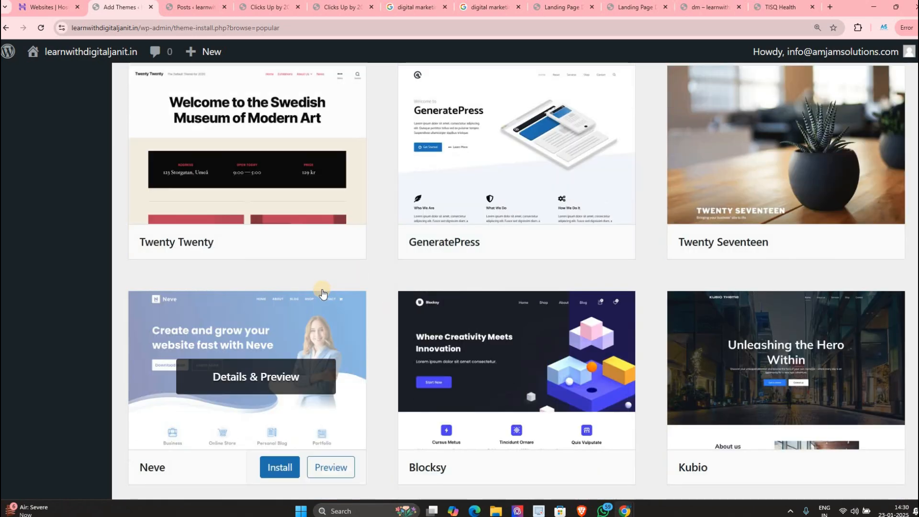
{"action": "scroll", "coordinate": [283, 297], "scroll_direction": "down", "scroll_amount": 5}
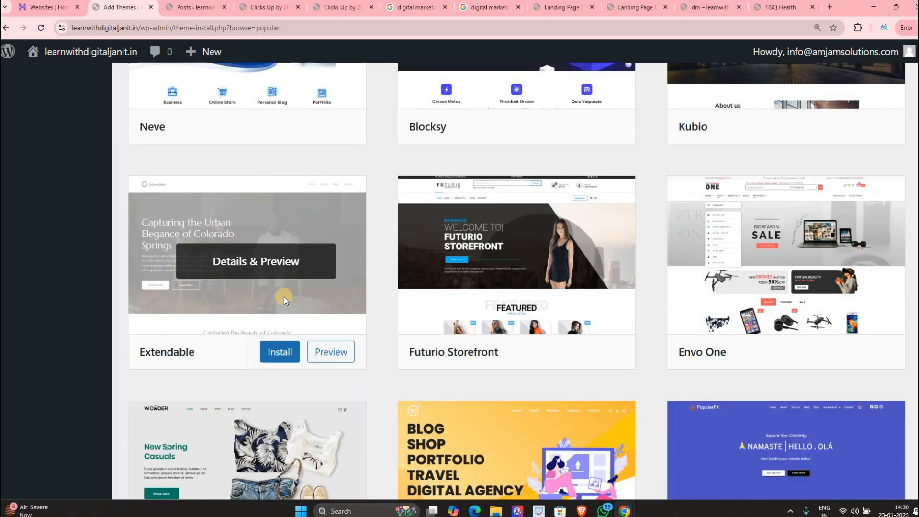
{"action": "scroll", "coordinate": [293, 295], "scroll_direction": "down", "scroll_amount": 5}
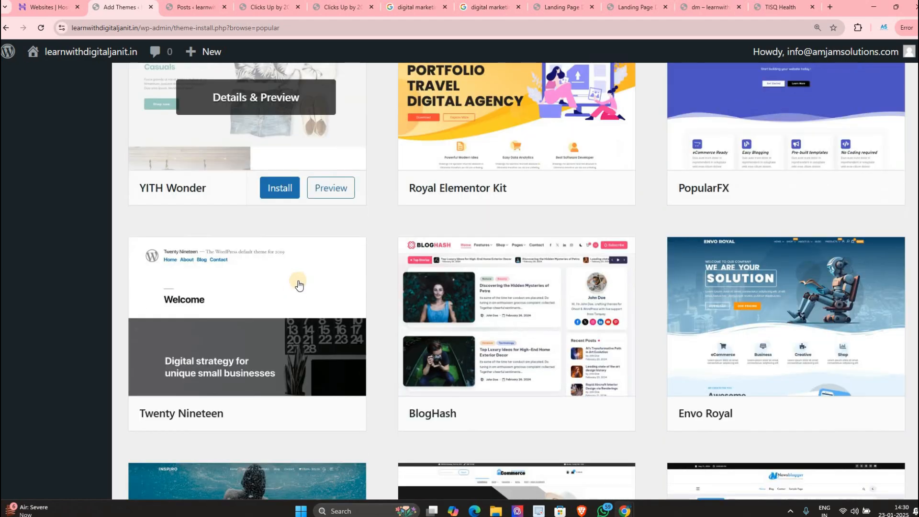
{"action": "scroll", "coordinate": [300, 213], "scroll_direction": "down", "scroll_amount": 2}
{"action": "scroll", "coordinate": [294, 211], "scroll_direction": "down", "scroll_amount": 7}
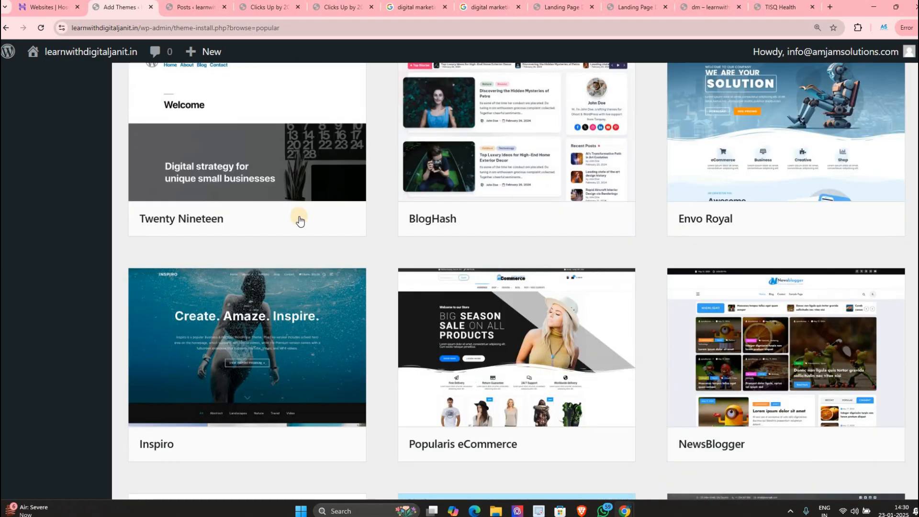
{"action": "scroll", "coordinate": [401, 204], "scroll_direction": "up", "scroll_amount": 13}
{"action": "scroll", "coordinate": [335, 258], "scroll_direction": "up", "scroll_amount": 20}
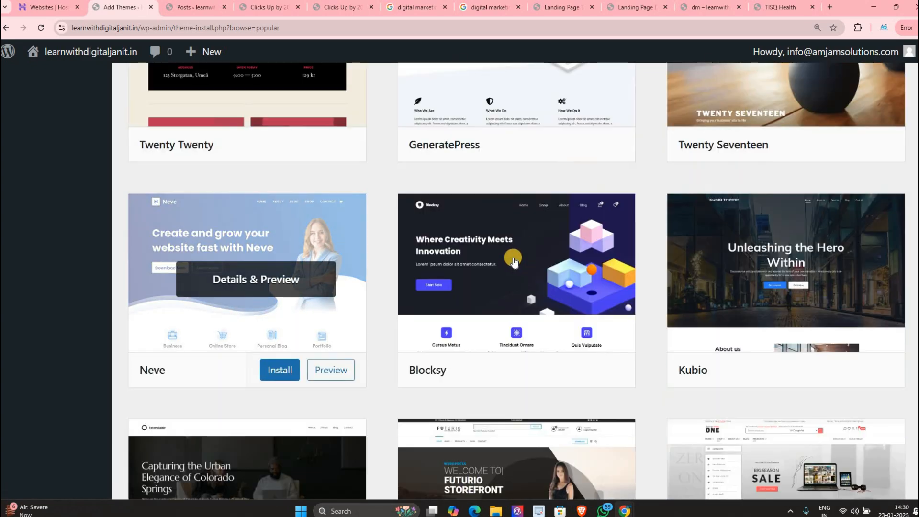
{"action": "scroll", "coordinate": [233, 272], "scroll_direction": "up", "scroll_amount": 3}
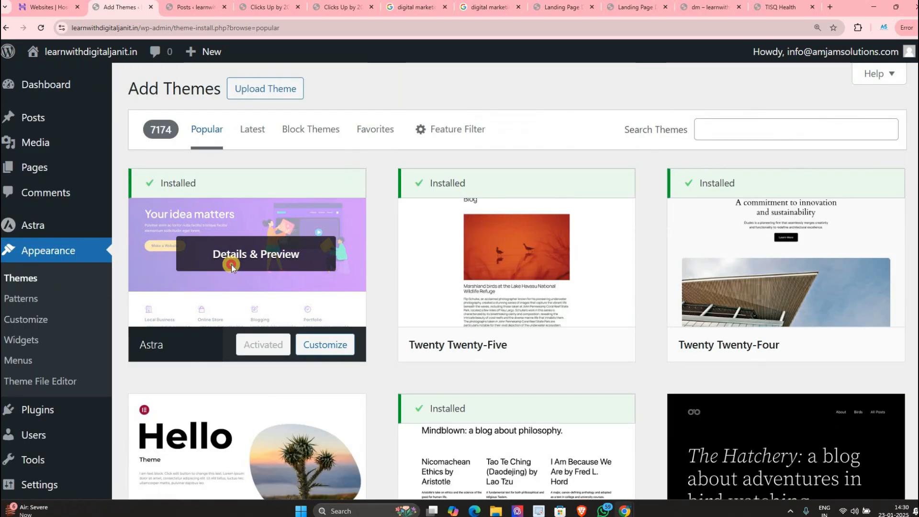
{"action": "left_click", "coordinate": [232, 264]}
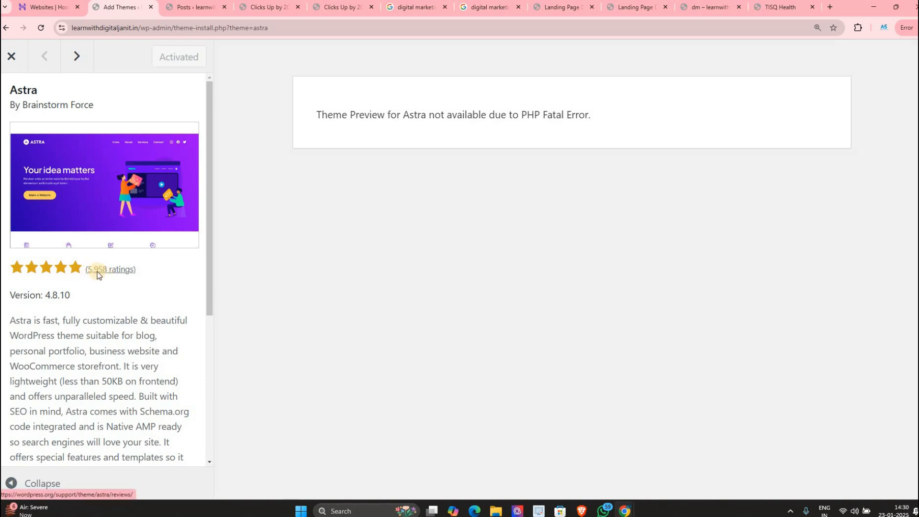
Step: Close the Astra theme details window
{"action": "scroll", "coordinate": [77, 249], "scroll_direction": "down", "scroll_amount": 5}
{"action": "scroll", "coordinate": [17, 106], "scroll_direction": "up", "scroll_amount": 5}
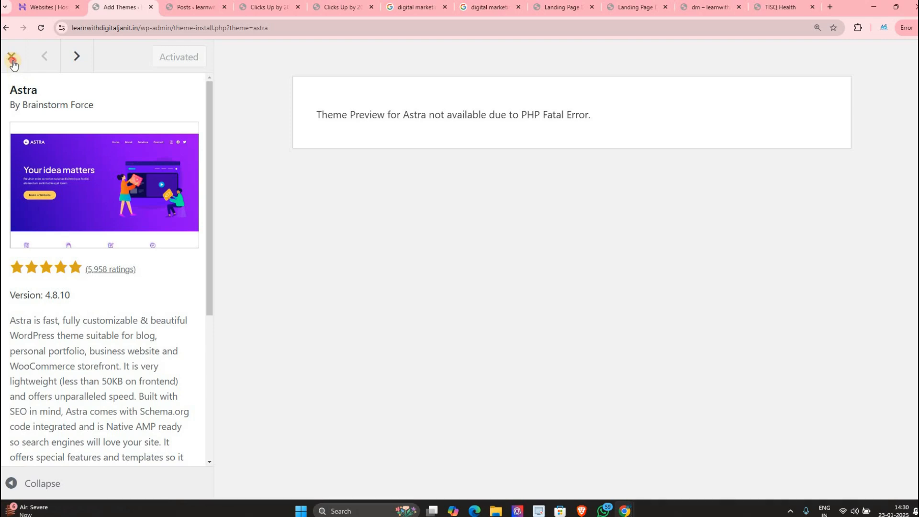
{"action": "left_click", "coordinate": [11, 57]}
Step: Preview Twenty Twenty-Two, close it, and return to the top of the grid
{"action": "scroll", "coordinate": [759, 355], "scroll_direction": "down", "scroll_amount": 6}
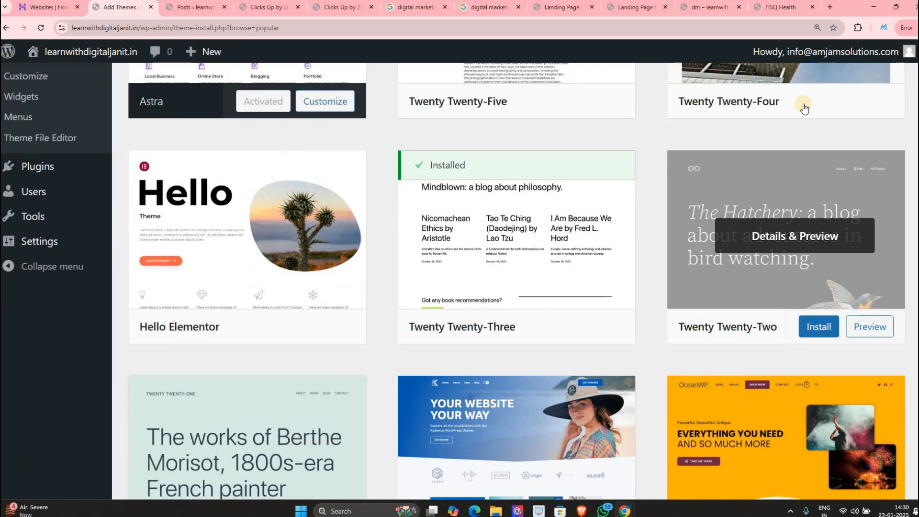
{"action": "left_click", "coordinate": [746, 140]}
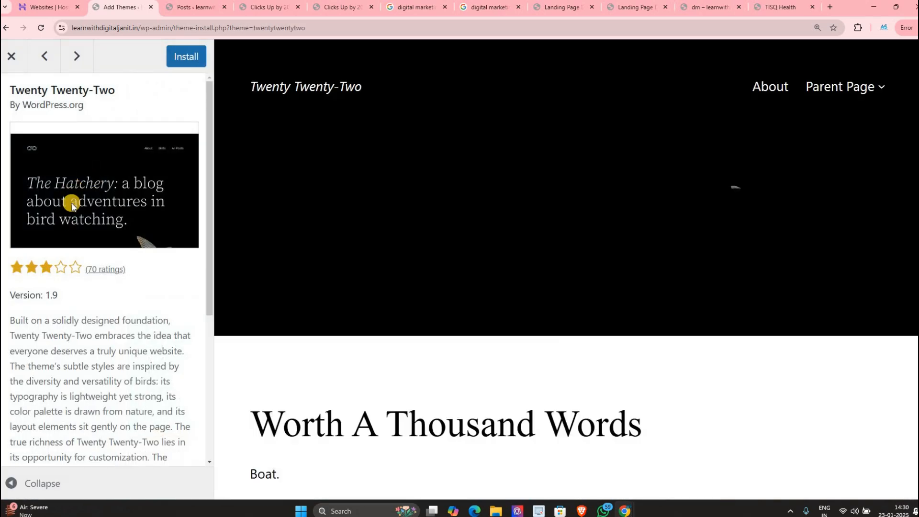
{"action": "scroll", "coordinate": [88, 177], "scroll_direction": "down", "scroll_amount": 2}
{"action": "scroll", "coordinate": [91, 187], "scroll_direction": "down", "scroll_amount": 1}
{"action": "scroll", "coordinate": [71, 151], "scroll_direction": "down", "scroll_amount": 2}
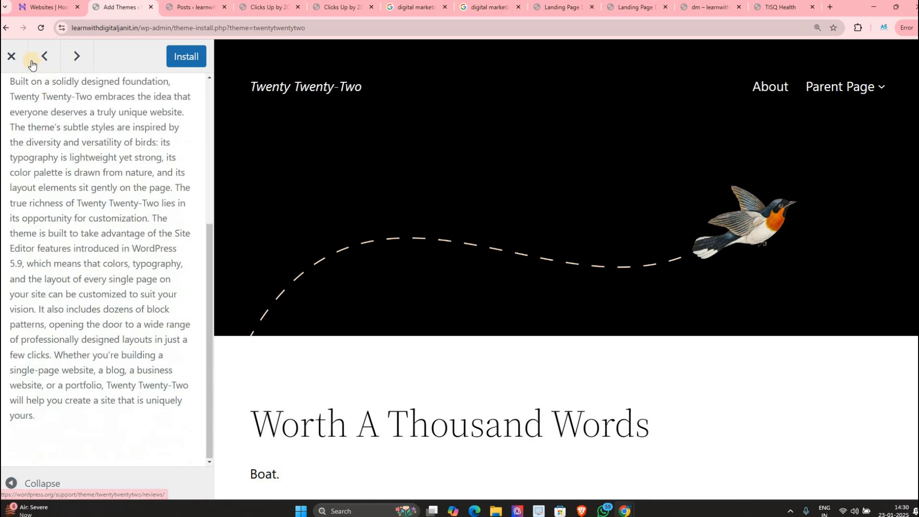
{"action": "left_click", "coordinate": [27, 59]}
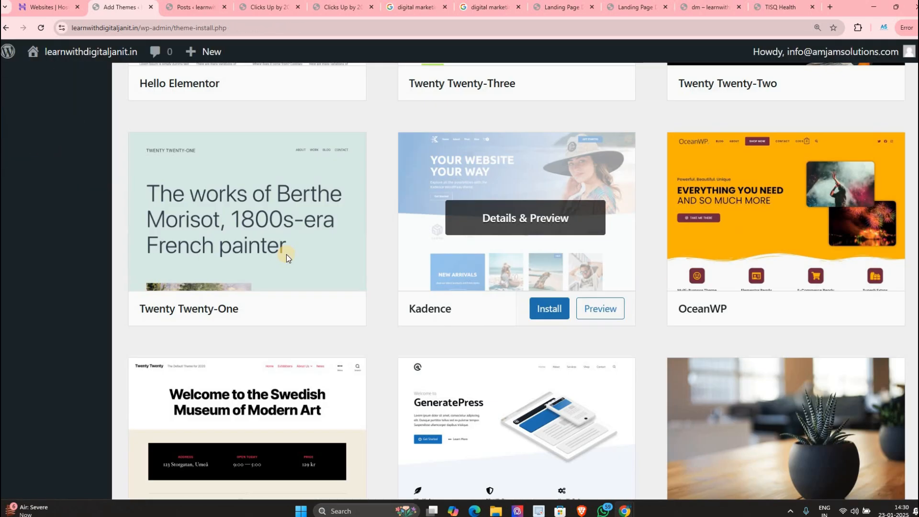
{"action": "scroll", "coordinate": [330, 254], "scroll_direction": "down", "scroll_amount": 2}
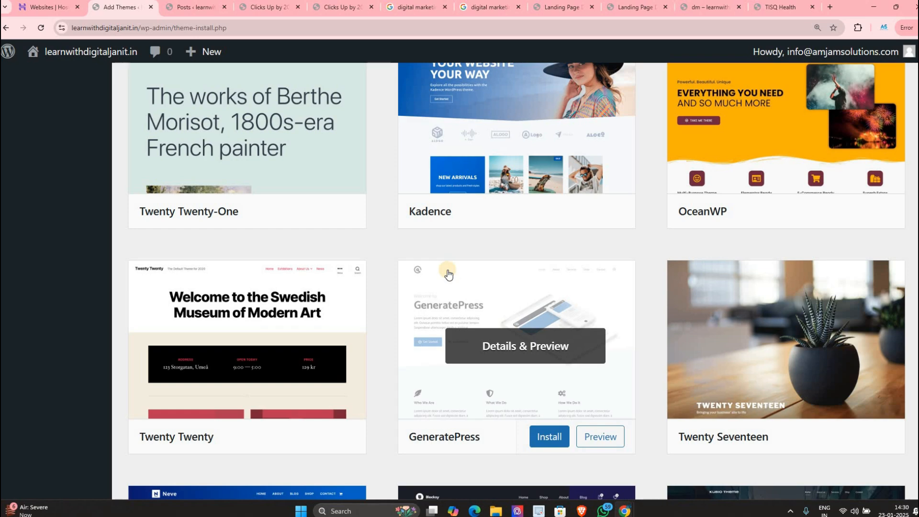
{"action": "scroll", "coordinate": [581, 158], "scroll_direction": "up", "scroll_amount": 10}
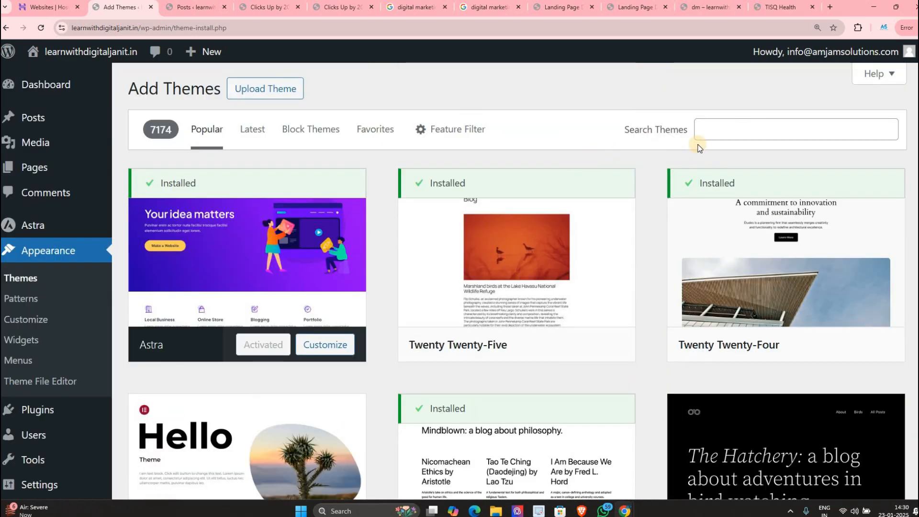
Step: Install the Hello Elementor theme and activate it
{"action": "left_click", "coordinate": [712, 135]}
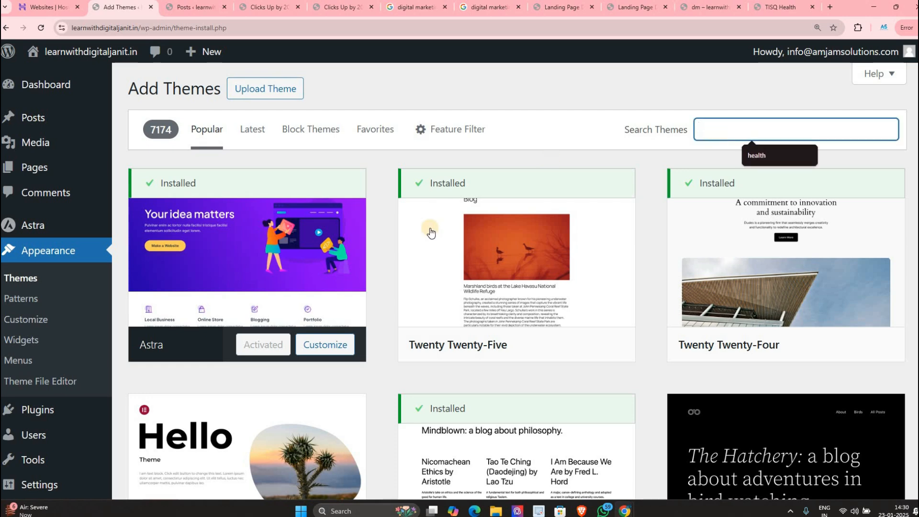
{"action": "scroll", "coordinate": [132, 337], "scroll_direction": "down", "scroll_amount": 5}
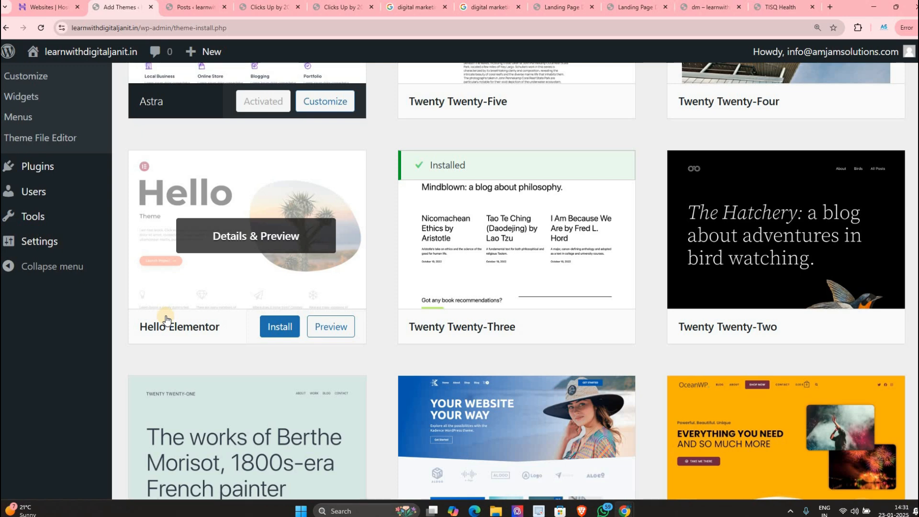
{"action": "left_click", "coordinate": [287, 328]}
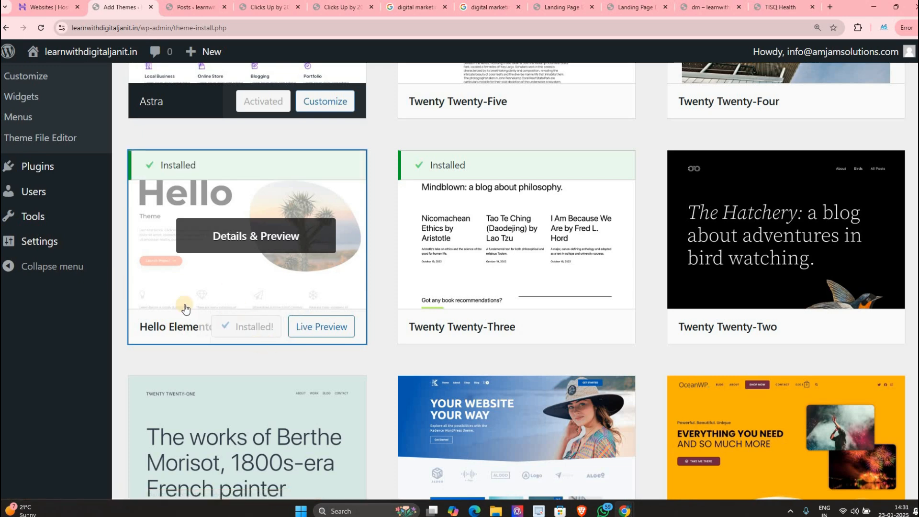
{"action": "left_click", "coordinate": [253, 338]}
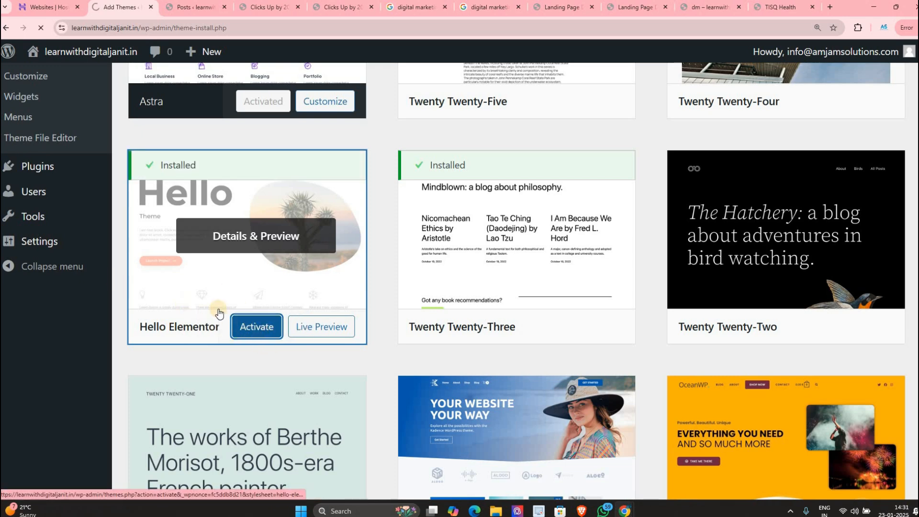
Step: Check the live site via Visit Site, then return to Themes and dismiss the notice
{"action": "scroll", "coordinate": [297, 263], "scroll_direction": "down", "scroll_amount": 2}
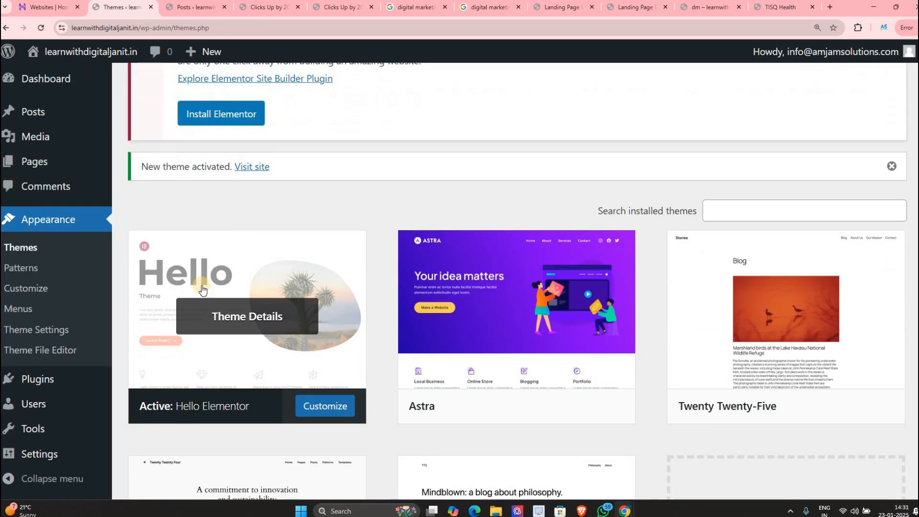
{"action": "mouse_move", "coordinate": [76, 51]}
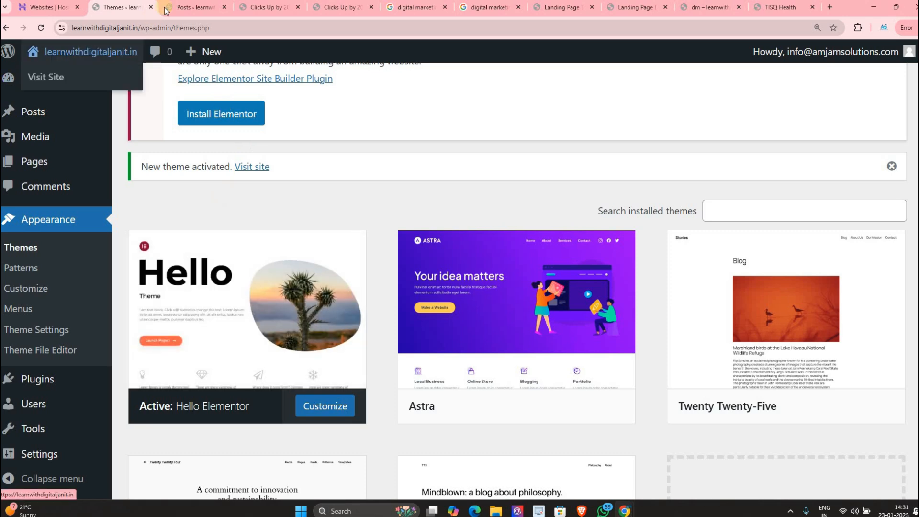
{"action": "left_click", "coordinate": [53, 76]}
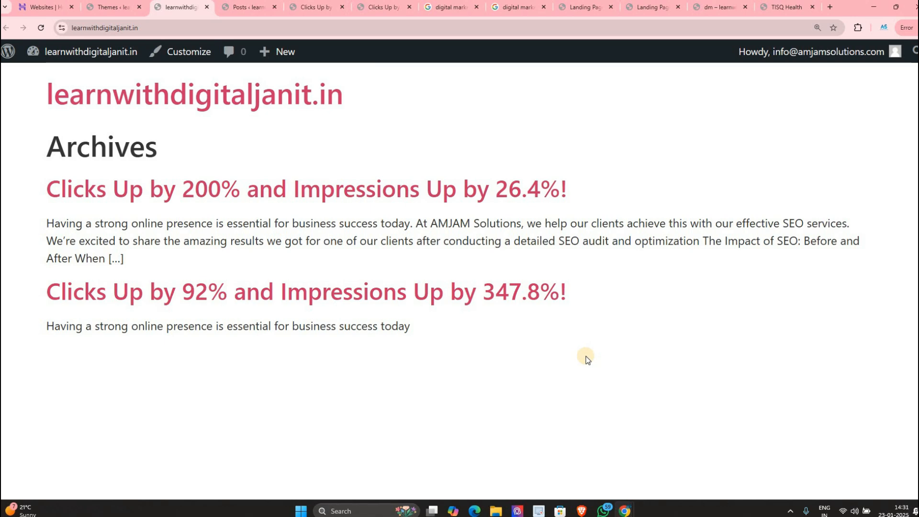
{"action": "left_click", "coordinate": [99, 11]}
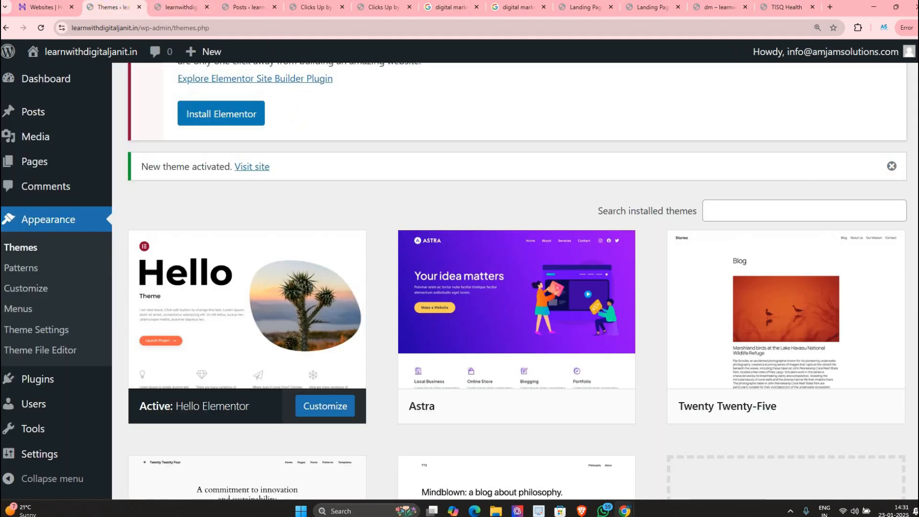
{"action": "scroll", "coordinate": [670, 129], "scroll_direction": "up", "scroll_amount": 2}
{"action": "left_click", "coordinate": [893, 120]}
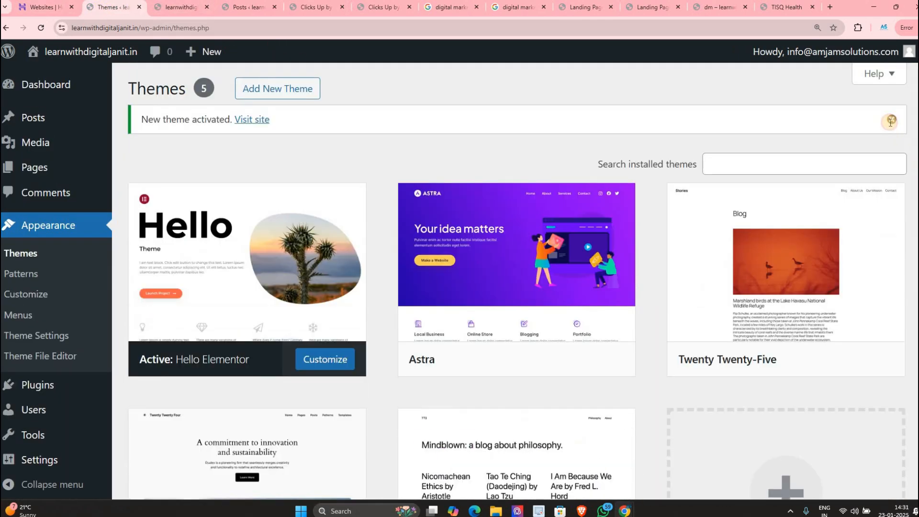
Step: Dismiss the 'New theme activated' notice so Hello Elementor shows as active
{"action": "left_click", "coordinate": [891, 120]}
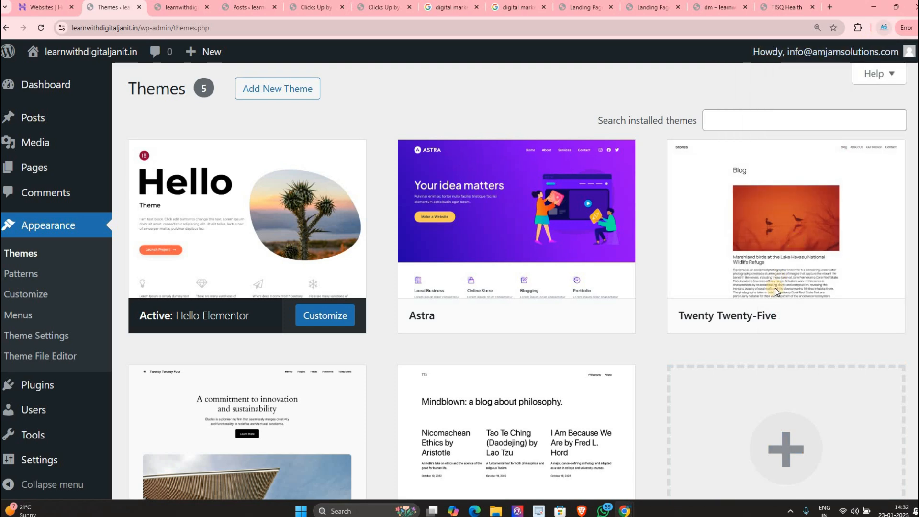
Step: Load digitaljanit.in/wp-admin in another Chrome profile's window, then minimise that window
{"action": "left_click", "coordinate": [884, 27]}
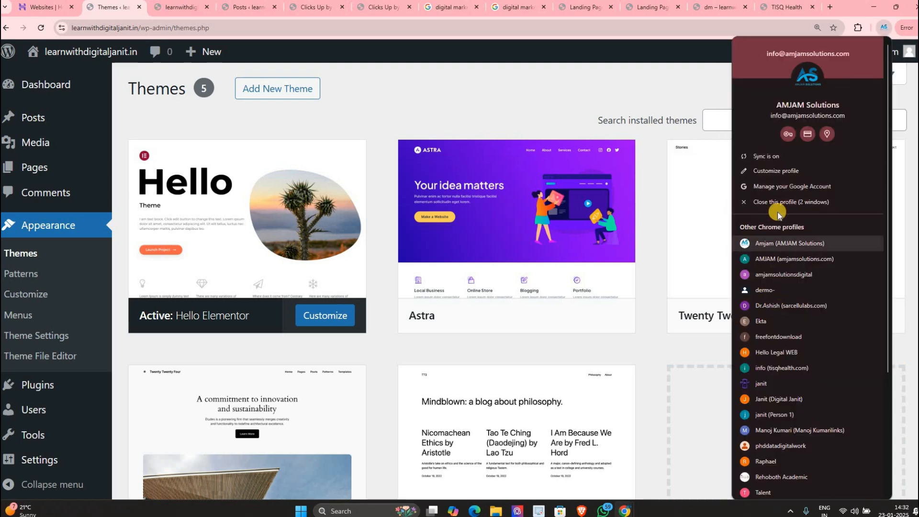
{"action": "left_click", "coordinate": [775, 414]}
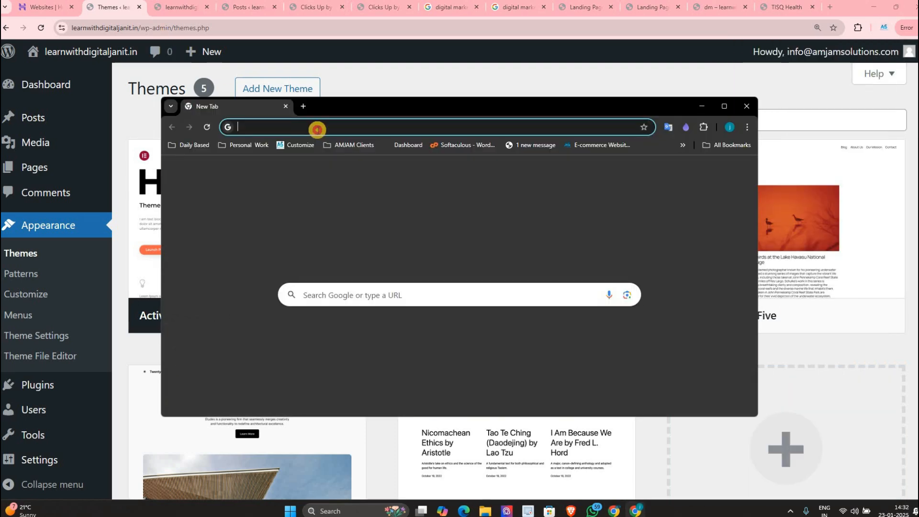
{"action": "left_click", "coordinate": [322, 127]}
{"action": "type", "text": "digit"}
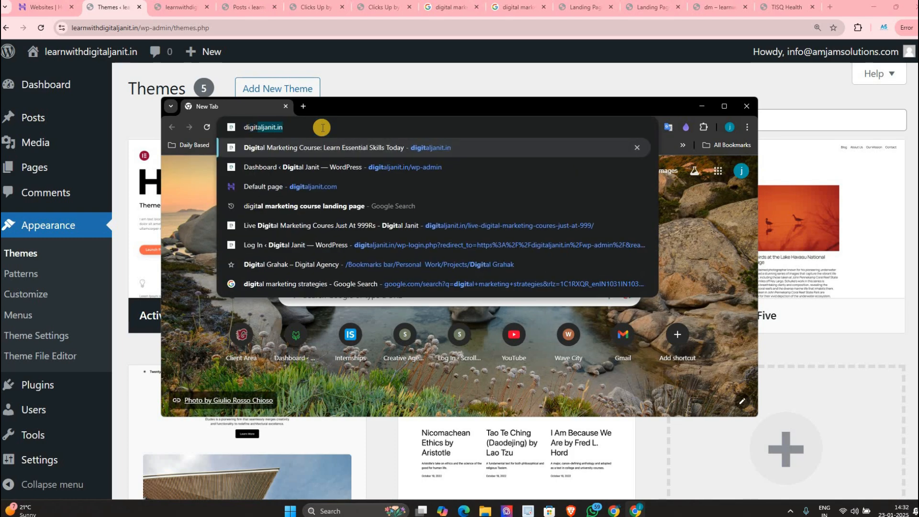
{"action": "key", "text": "Down"}
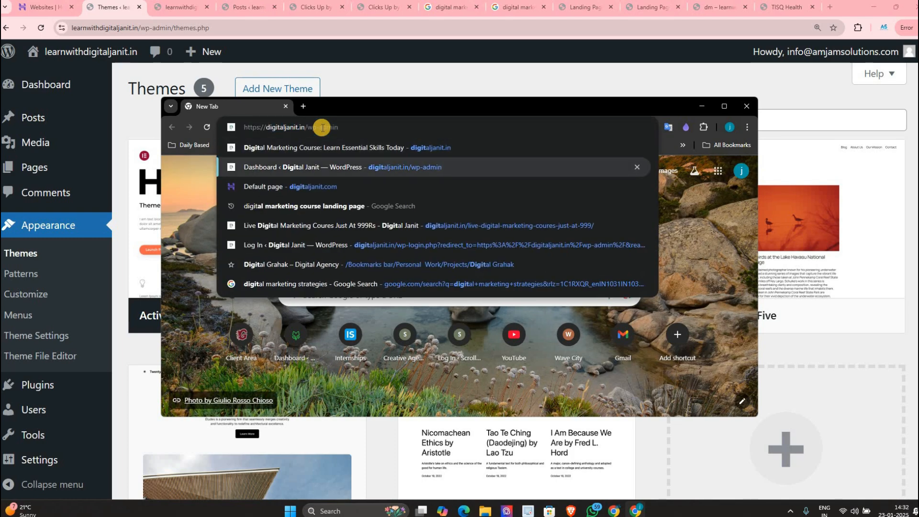
{"action": "key", "text": "Return"}
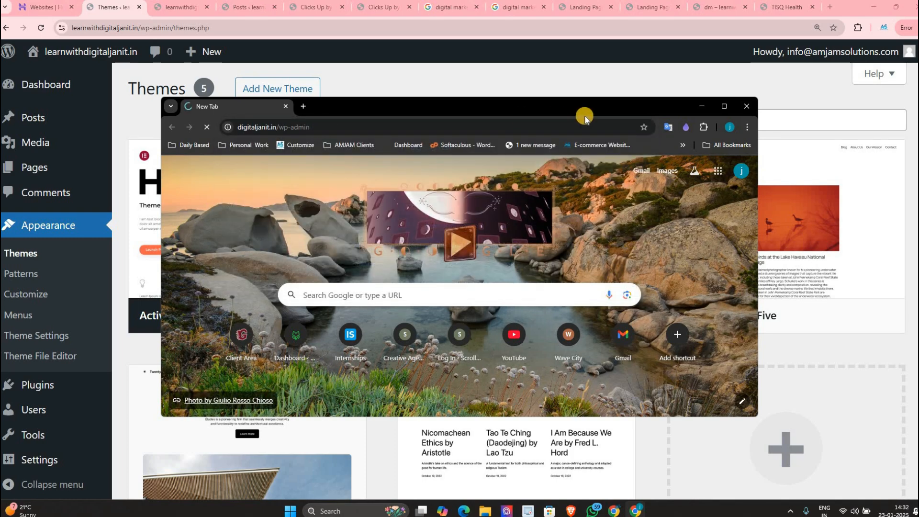
{"action": "left_click", "coordinate": [705, 106]}
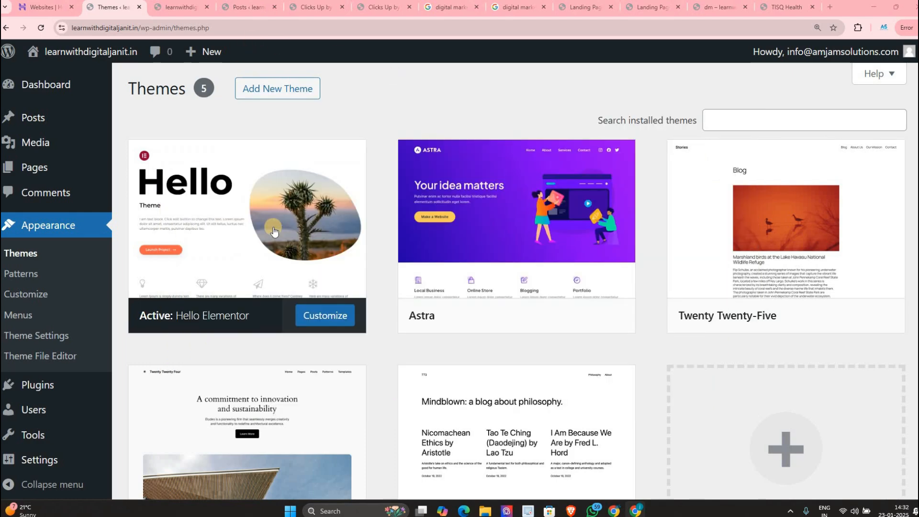
Step: View the live site, activate Astra on the Themes page, then recheck the site under Astra
{"action": "left_click", "coordinate": [176, 13]}
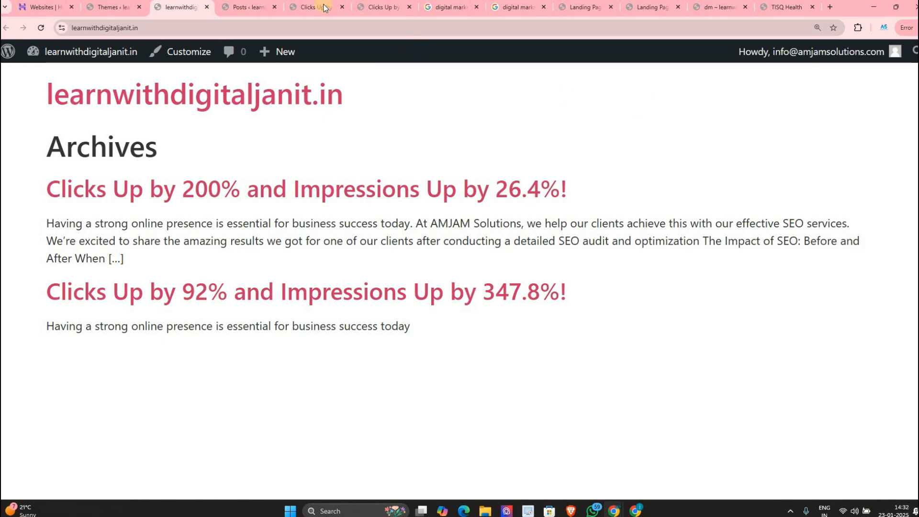
{"action": "left_click", "coordinate": [116, 13]}
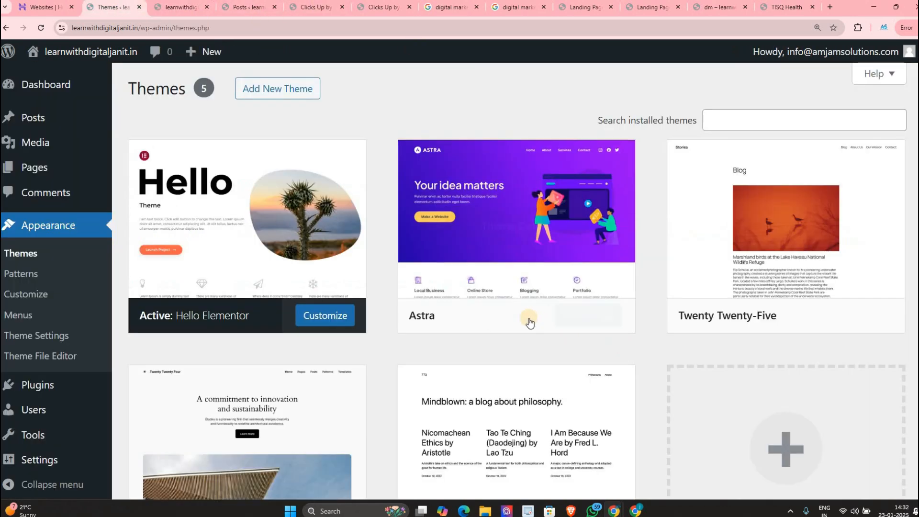
{"action": "left_click", "coordinate": [529, 317]}
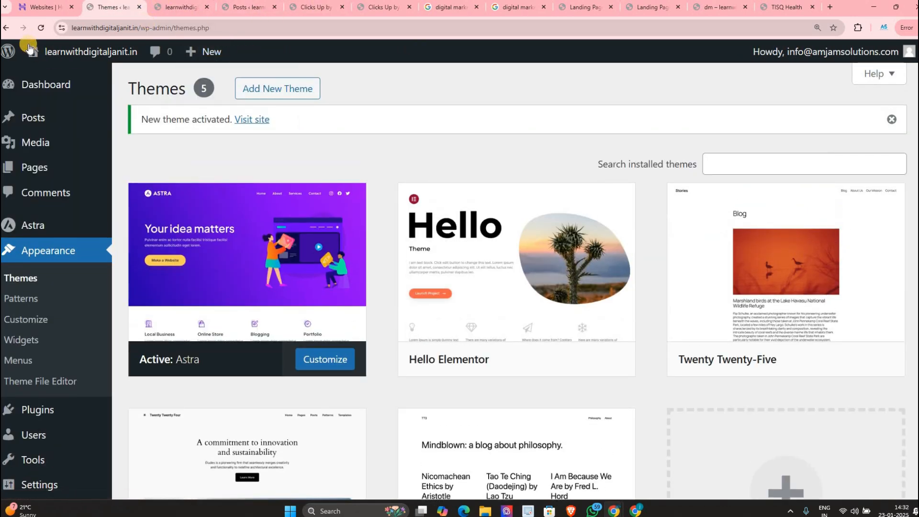
{"action": "left_click", "coordinate": [175, 7]}
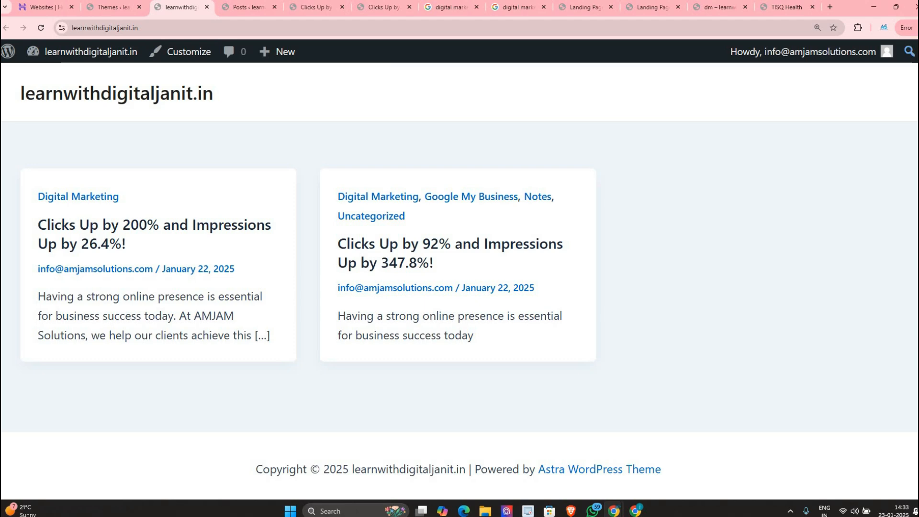
{"action": "left_click", "coordinate": [123, 7]}
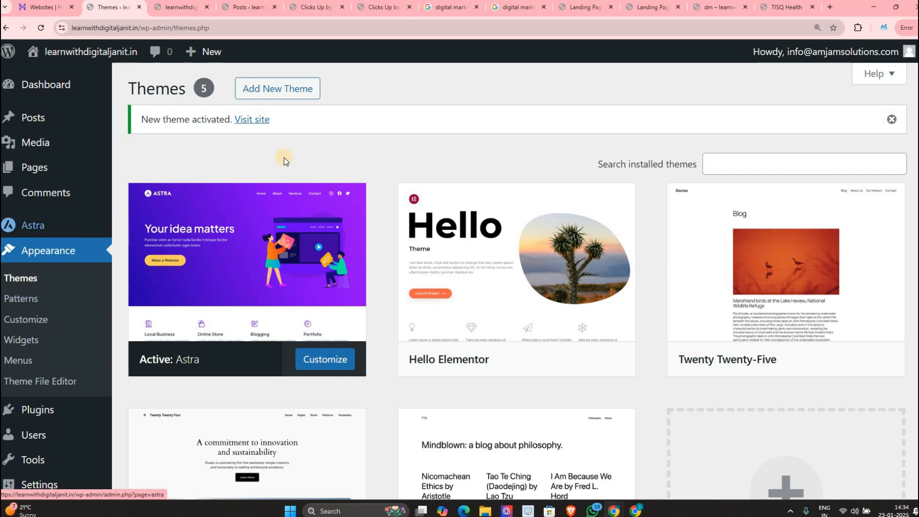
Step: Close the 'New theme activated' notice and open Appearance > Customize in a background tab
{"action": "left_click", "coordinate": [892, 120]}
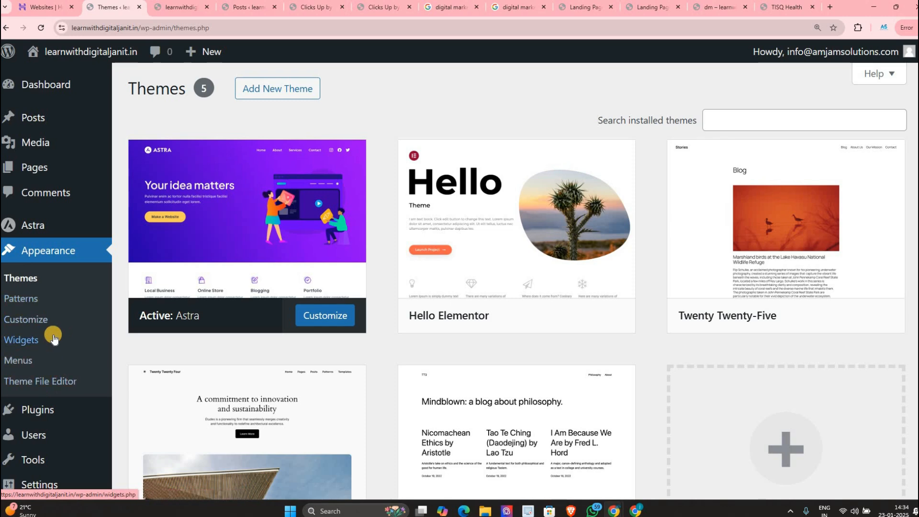
{"action": "middle_click", "coordinate": [42, 320]}
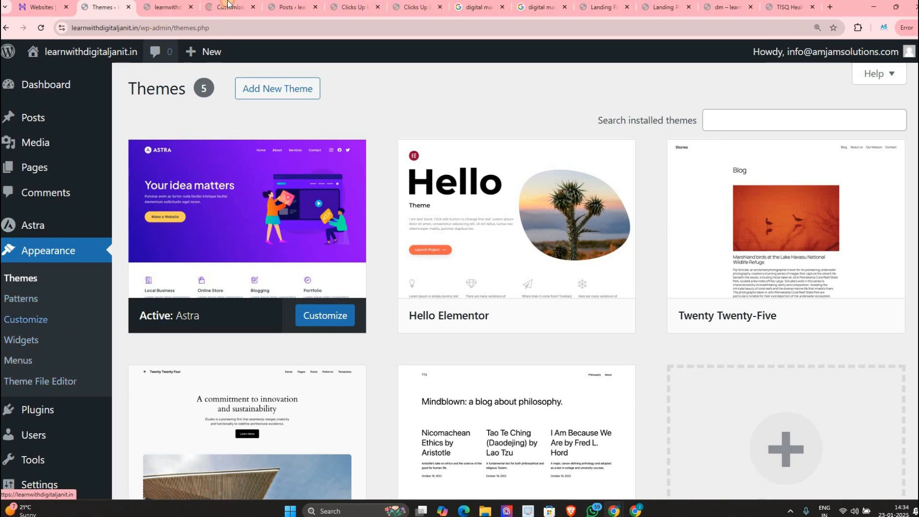
{"action": "left_click", "coordinate": [217, 8]}
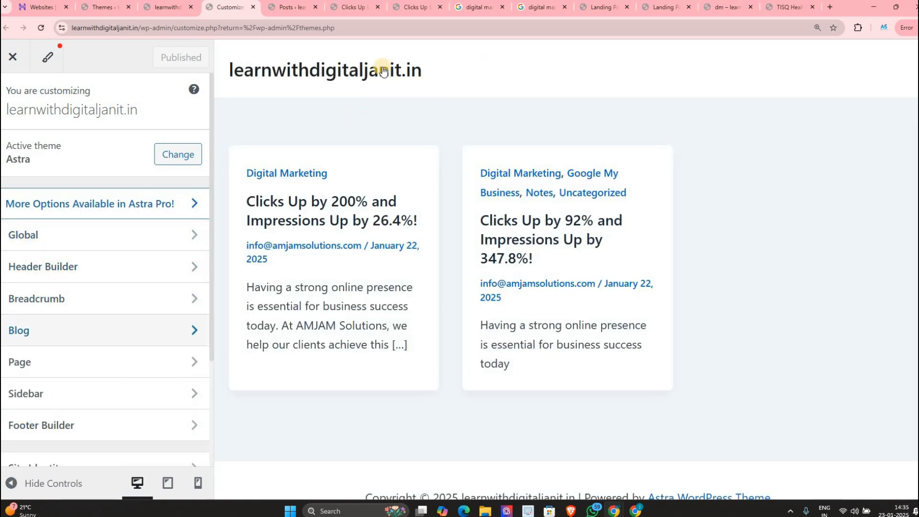
{"action": "scroll", "coordinate": [478, 452], "scroll_direction": "down", "scroll_amount": 1}
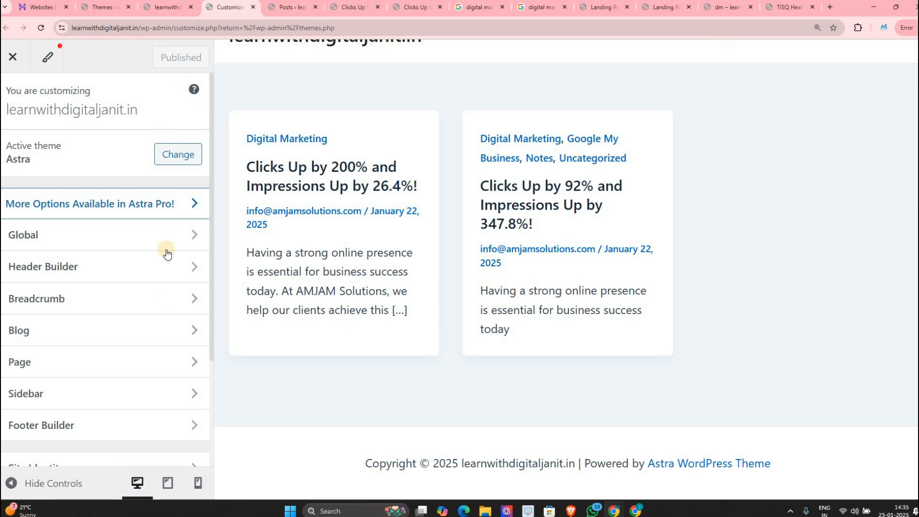
{"action": "left_click", "coordinate": [108, 11]}
{"action": "scroll", "coordinate": [44, 294], "scroll_direction": "down", "scroll_amount": 1}
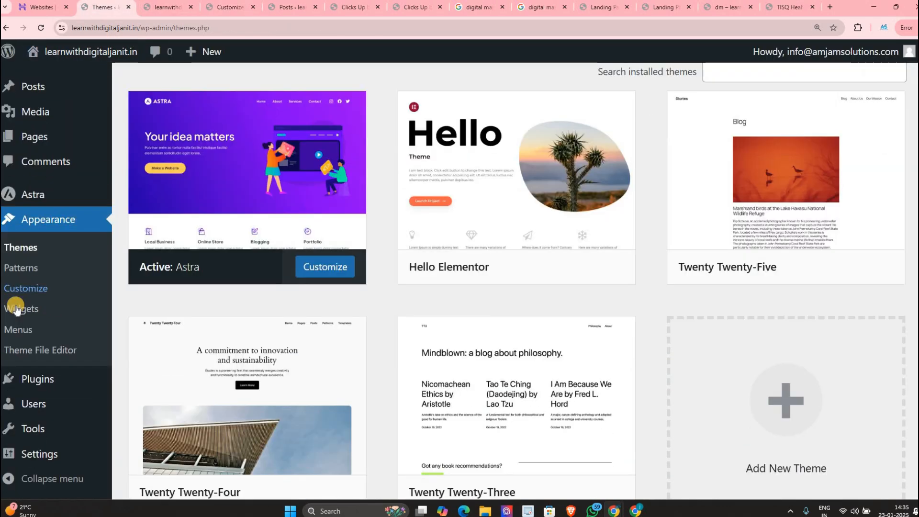
Step: On the live site, open the Digital Marketing category, then the 'Clicks Up by 92%' post
{"action": "left_click", "coordinate": [165, 7]}
{"action": "left_click", "coordinate": [364, 191]}
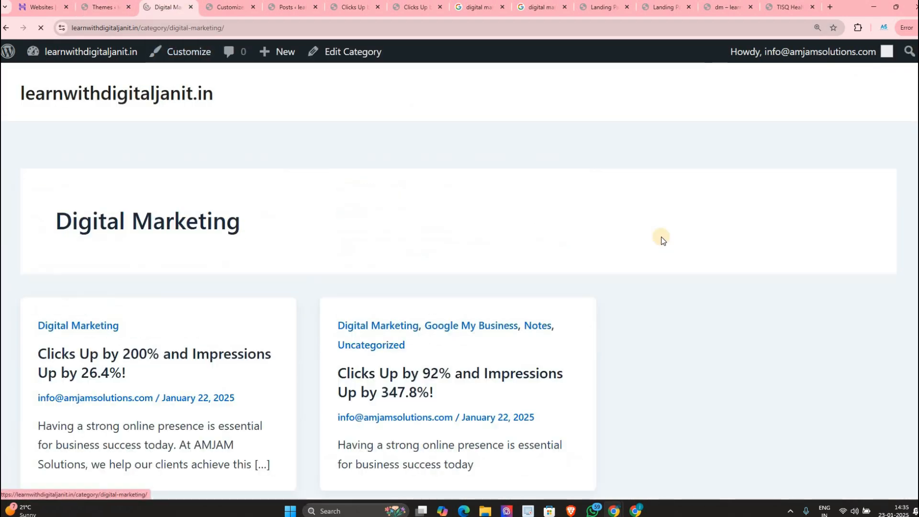
{"action": "scroll", "coordinate": [411, 190], "scroll_direction": "down", "scroll_amount": 3}
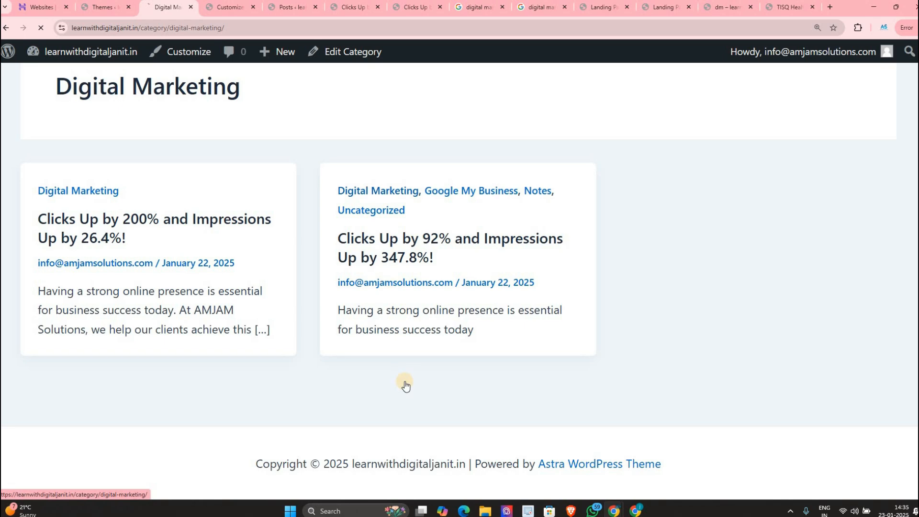
{"action": "scroll", "coordinate": [405, 380], "scroll_direction": "up", "scroll_amount": 3}
{"action": "left_click", "coordinate": [434, 375]}
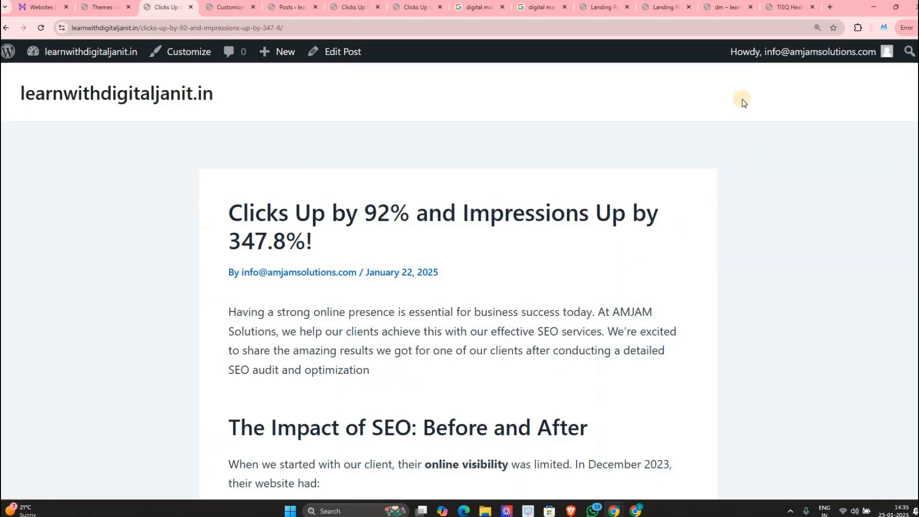
{"action": "scroll", "coordinate": [742, 99], "scroll_direction": "down", "scroll_amount": 10}
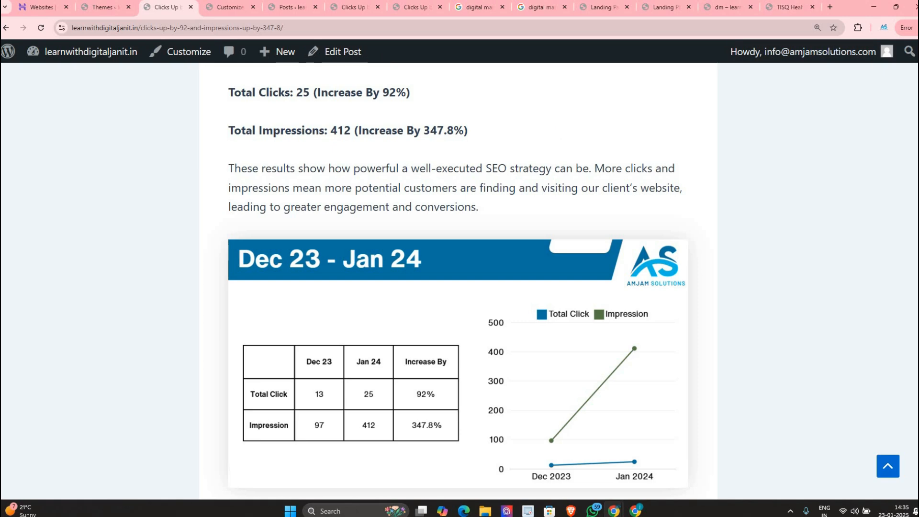
{"action": "left_click", "coordinate": [97, 7]}
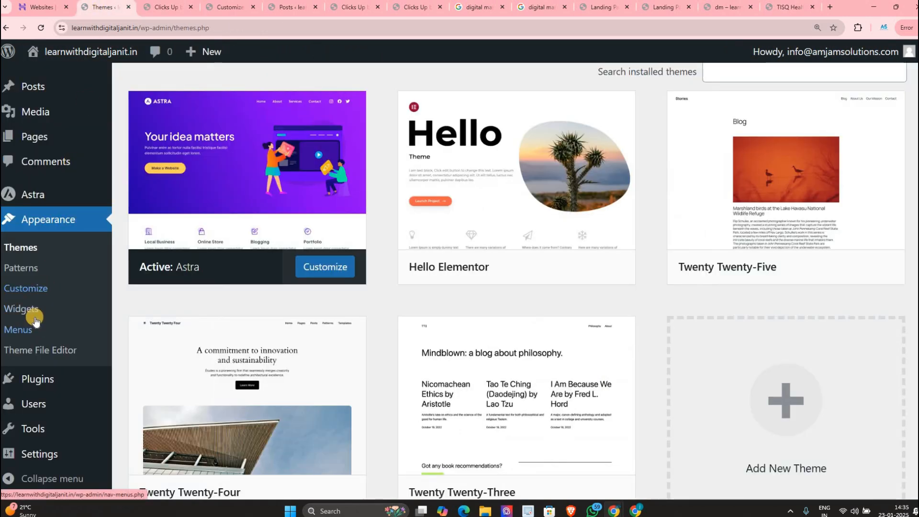
{"action": "key", "text": "ctrl+Tab"}
{"action": "scroll", "coordinate": [558, 94], "scroll_direction": "up", "scroll_amount": 15}
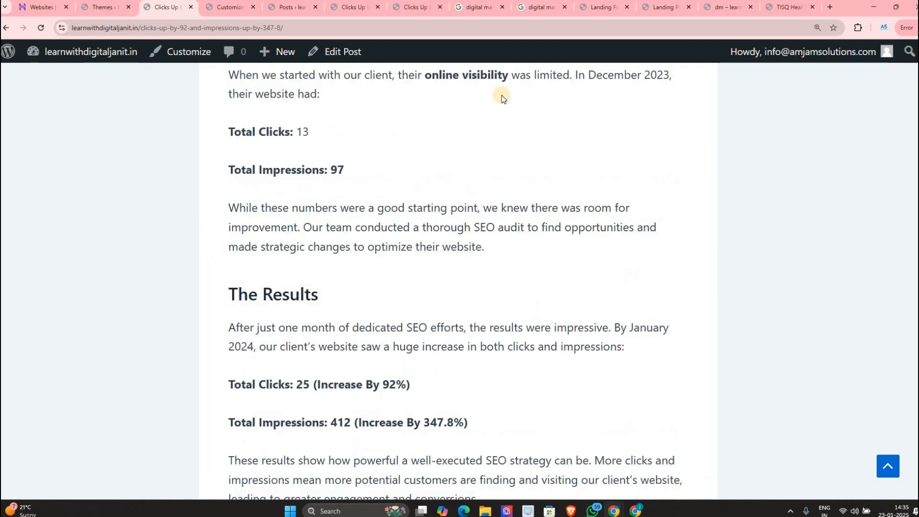
Step: Restore and maximise the digitaljanit.in dashboard window and open its site in a new tab
{"action": "left_click", "coordinate": [633, 512]}
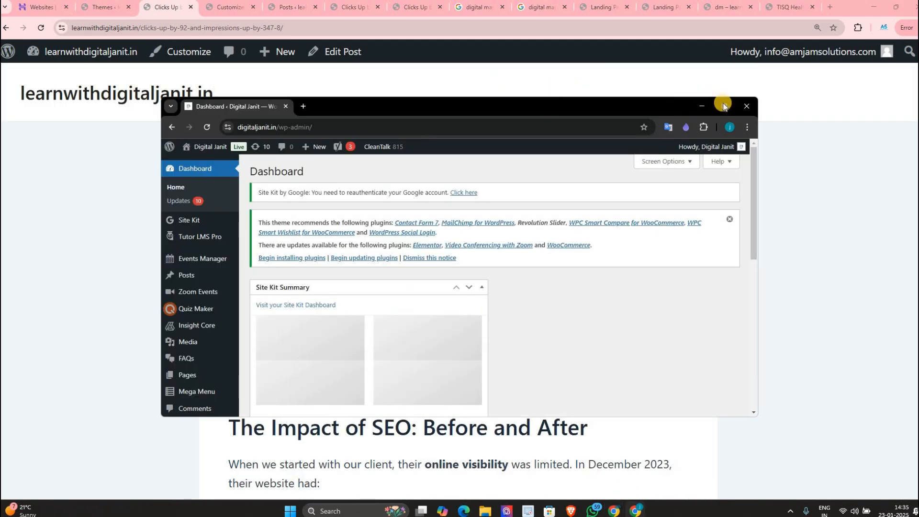
{"action": "left_click", "coordinate": [724, 106]}
{"action": "left_click", "coordinate": [38, 63], "text": "ctrl"}
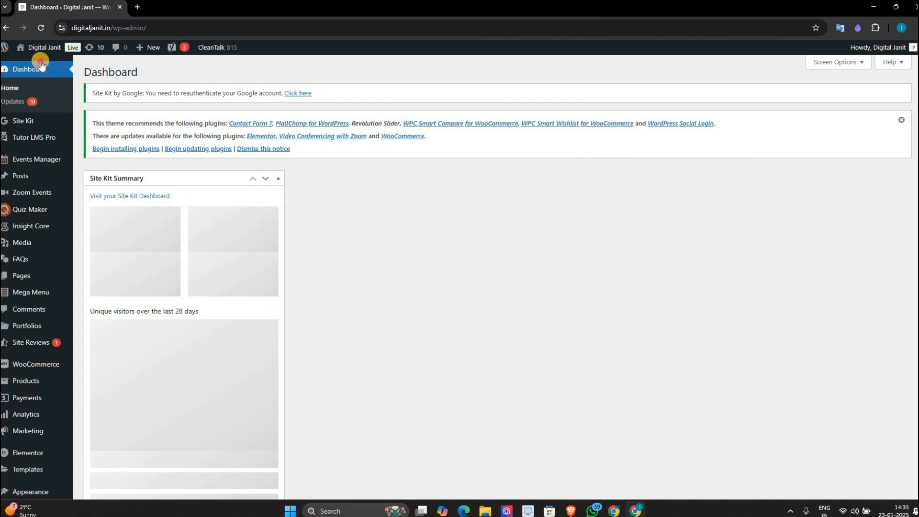
{"action": "left_click", "coordinate": [143, 9]}
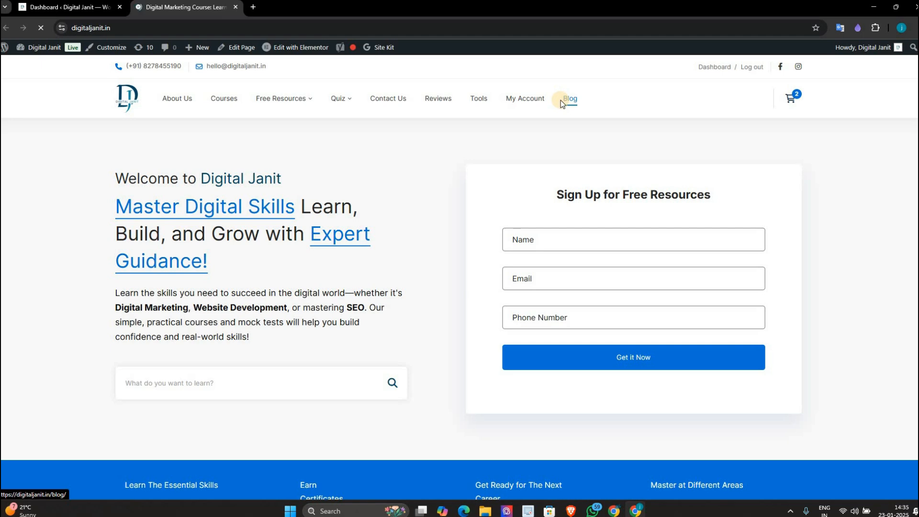
Step: Browse the Digital Janit blog page, briefly switching to the learnwithdigitaljanit.in window and back
{"action": "left_click", "coordinate": [561, 100]}
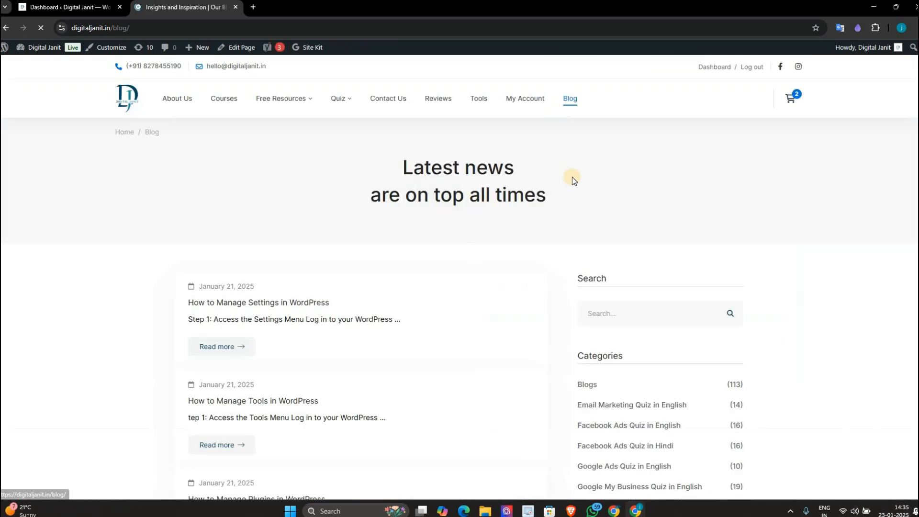
{"action": "scroll", "coordinate": [574, 182], "scroll_direction": "down", "scroll_amount": 5}
{"action": "scroll", "coordinate": [582, 141], "scroll_direction": "up", "scroll_amount": 2}
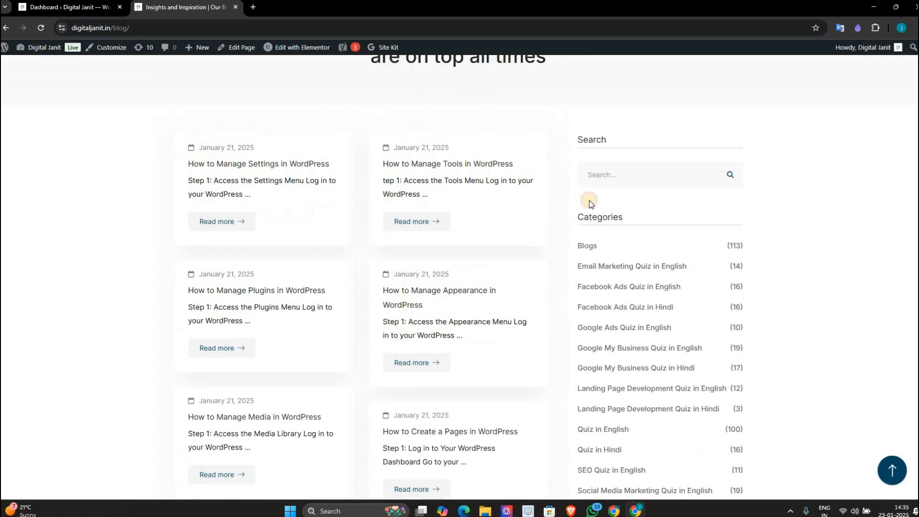
{"action": "scroll", "coordinate": [611, 240], "scroll_direction": "down", "scroll_amount": 10}
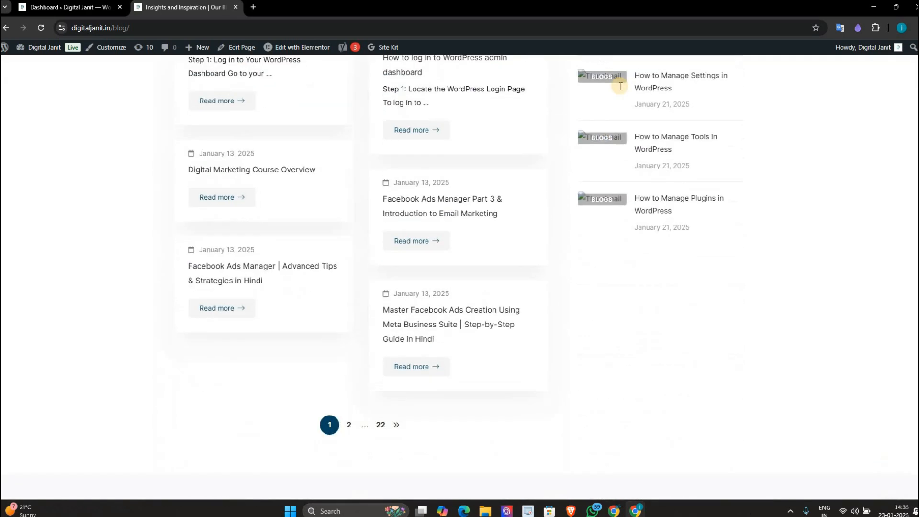
{"action": "scroll", "coordinate": [624, 178], "scroll_direction": "up", "scroll_amount": 4}
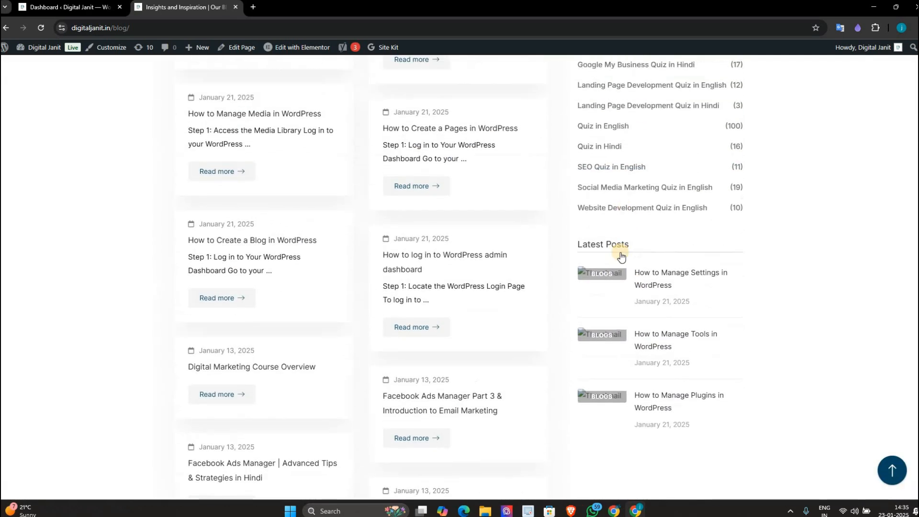
{"action": "scroll", "coordinate": [621, 257], "scroll_direction": "up", "scroll_amount": 4}
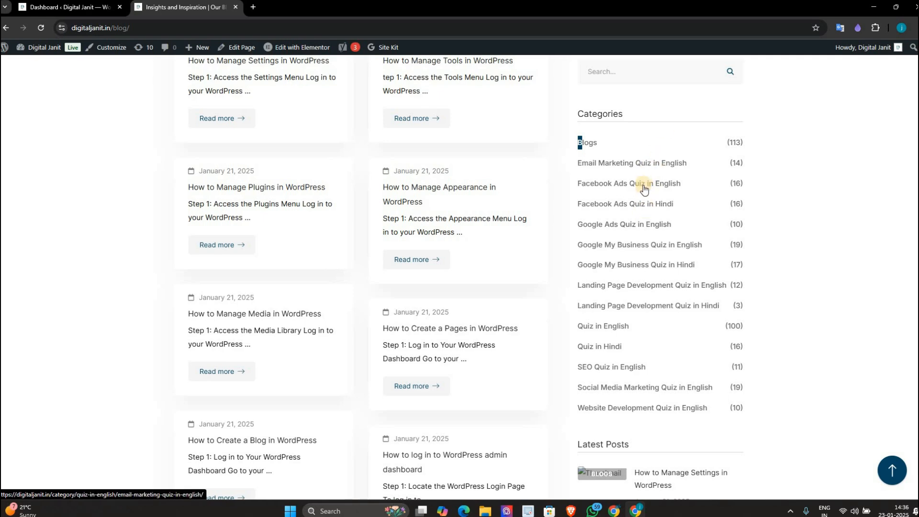
{"action": "left_click", "coordinate": [643, 185]}
{"action": "key", "text": "alt+Tab"}
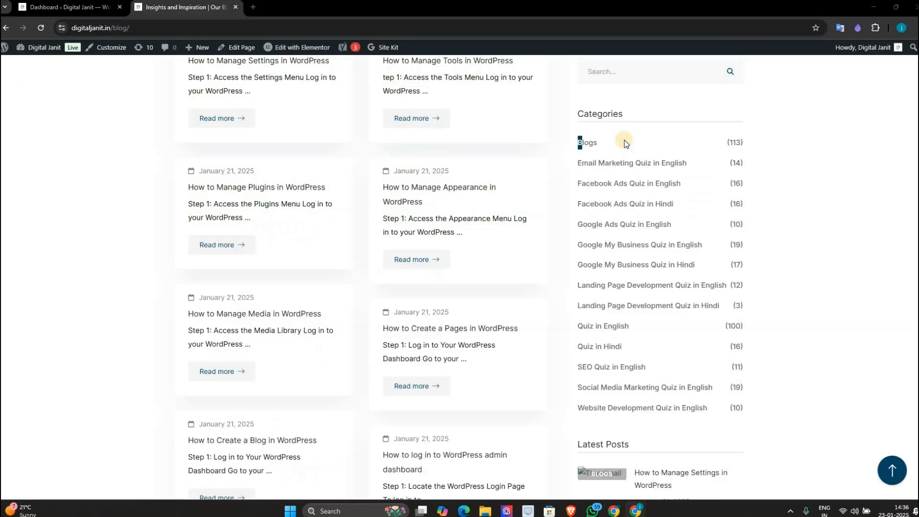
{"action": "key", "text": "alt+Tab"}
Step: Go to the digitaljanit.in WordPress admin dashboard and bring up the Alt+Tab window list
{"action": "scroll", "coordinate": [479, 72], "scroll_direction": "up", "scroll_amount": 1}
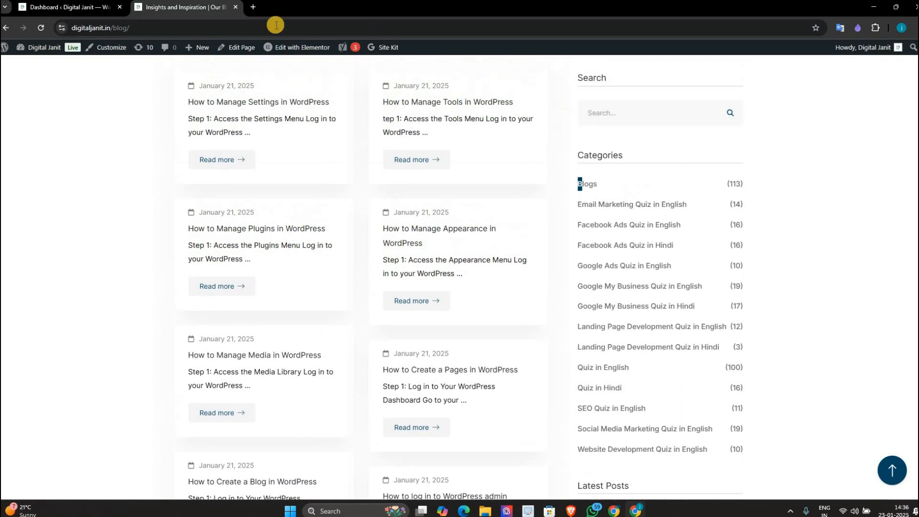
{"action": "left_click", "coordinate": [48, 11]}
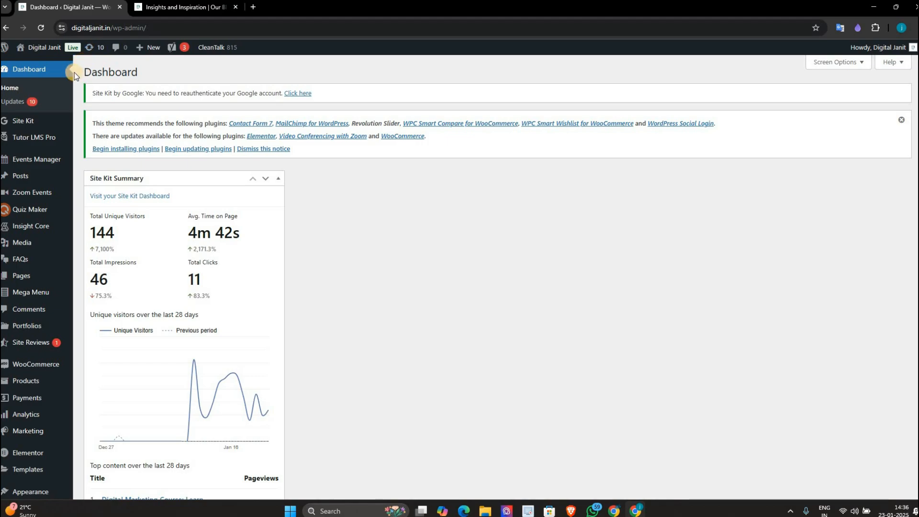
{"action": "key", "text": "alt+Tab"}
{"action": "key", "text": "alt+Tab"}
{"action": "key", "text": "alt+Tab"}
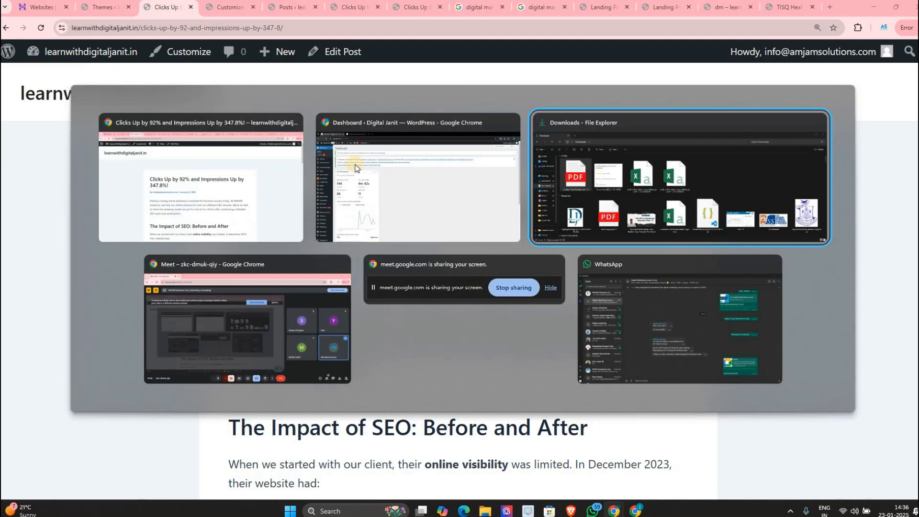
Step: Switch to the learnwithdigitaljanit.in window and show its Themes page with Astra active
{"action": "left_click", "coordinate": [355, 165]}
{"action": "key", "text": "alt+Tab"}
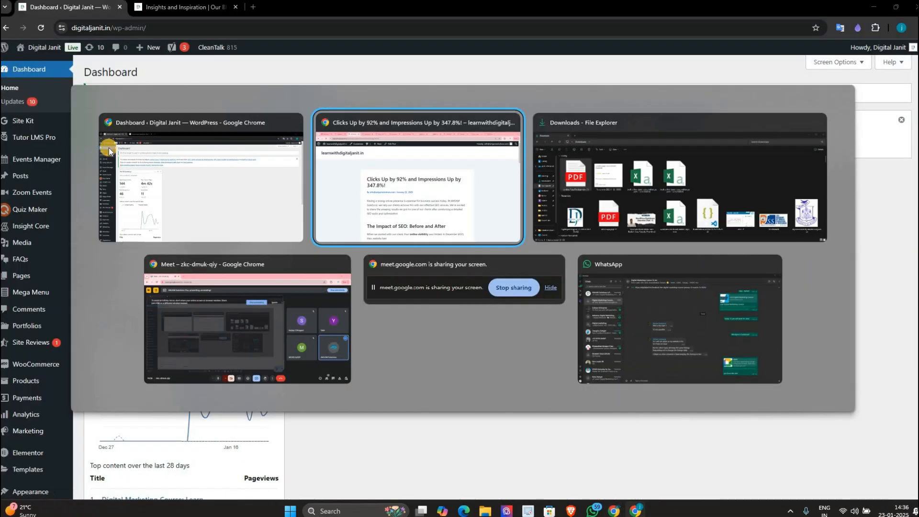
{"action": "key", "text": "alt+Tab"}
{"action": "key", "text": "alt+Tab"}
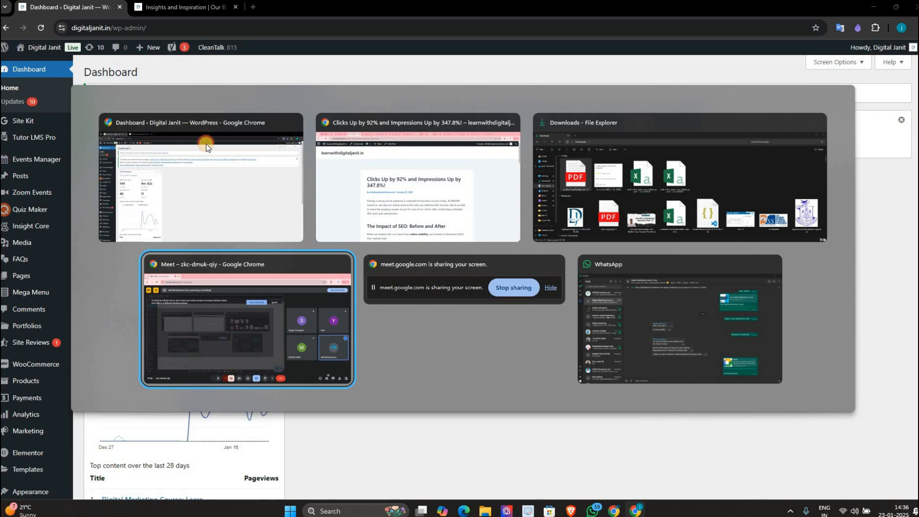
{"action": "left_click", "coordinate": [206, 146]}
{"action": "key", "text": "alt+Tab"}
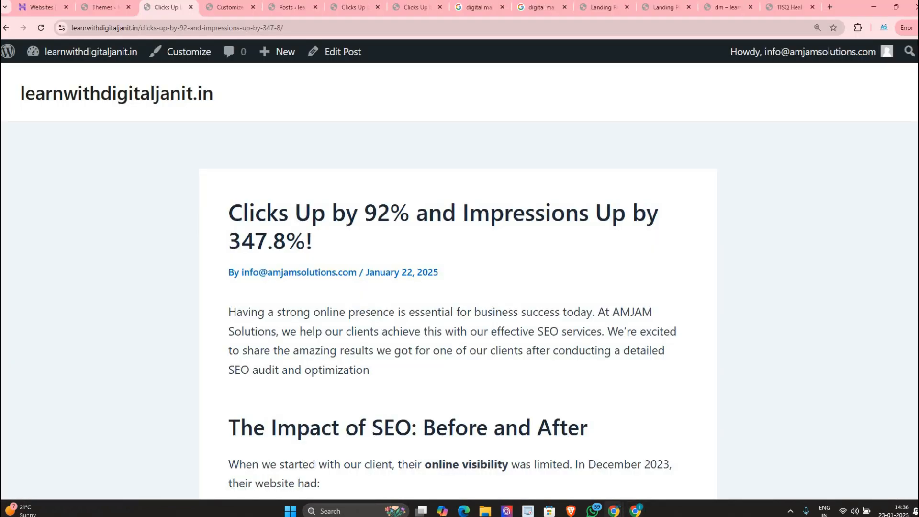
{"action": "left_click", "coordinate": [107, 3]}
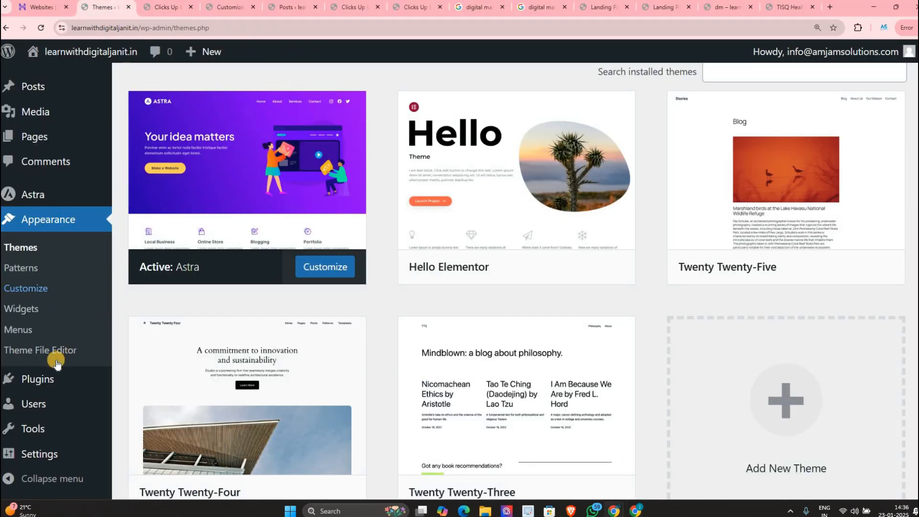
Step: In the Theme File Editor, keep Astra selected and load its Theme Header (header.php)
{"action": "left_click", "coordinate": [79, 351]}
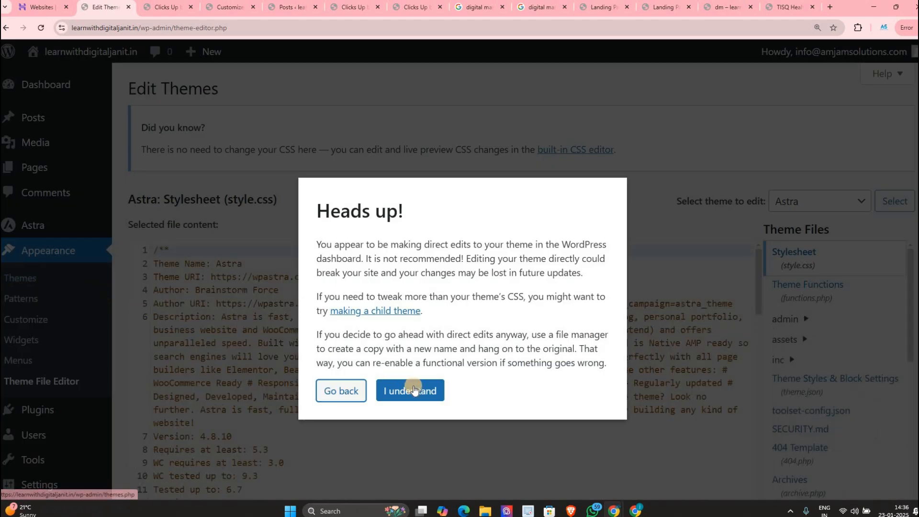
{"action": "scroll", "coordinate": [698, 139], "scroll_direction": "down", "scroll_amount": 2}
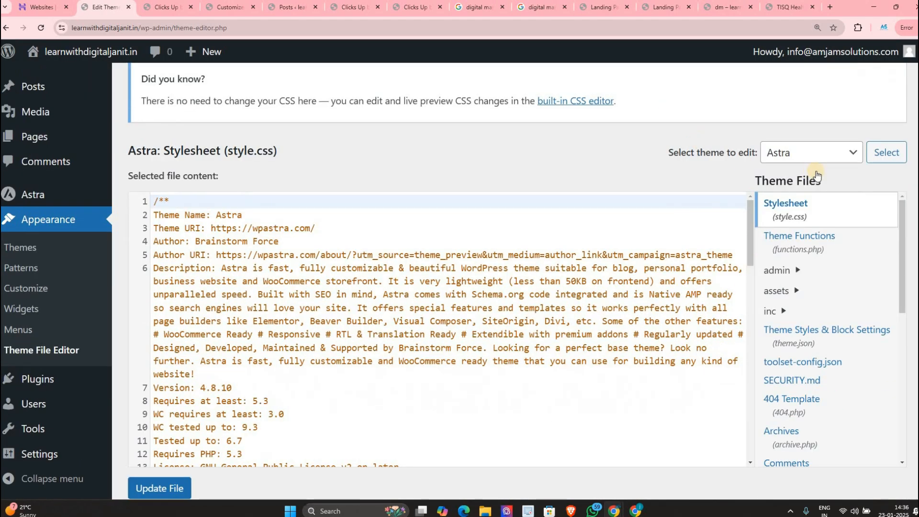
{"action": "left_click", "coordinate": [797, 109]}
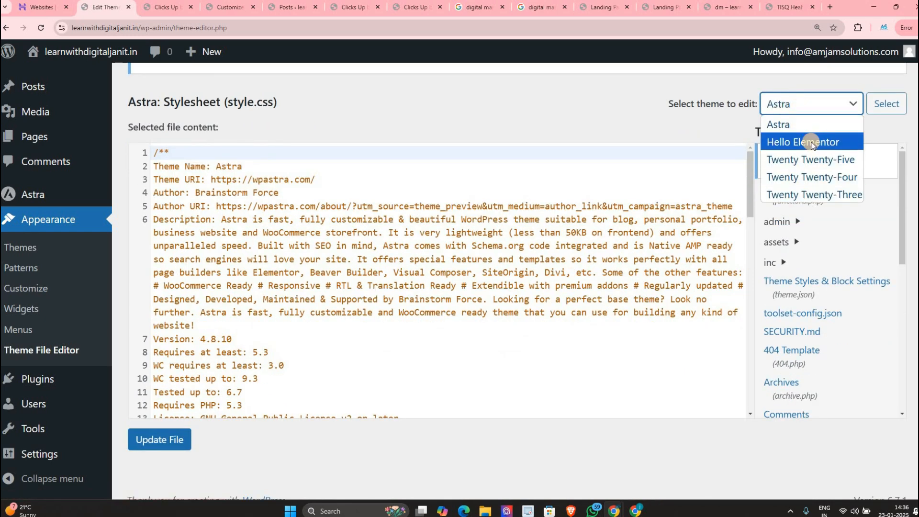
{"action": "left_click", "coordinate": [879, 127]}
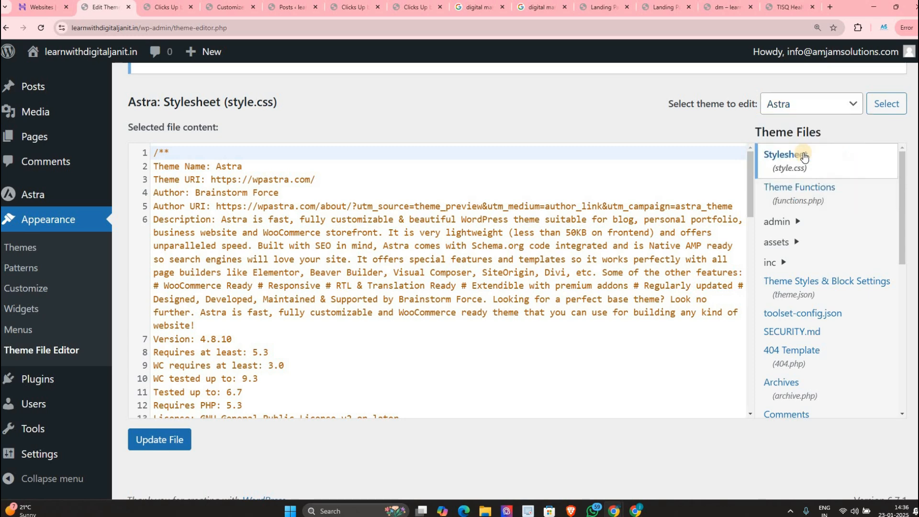
{"action": "scroll", "coordinate": [814, 168], "scroll_direction": "down", "scroll_amount": 2}
{"action": "scroll", "coordinate": [807, 287], "scroll_direction": "down", "scroll_amount": 3}
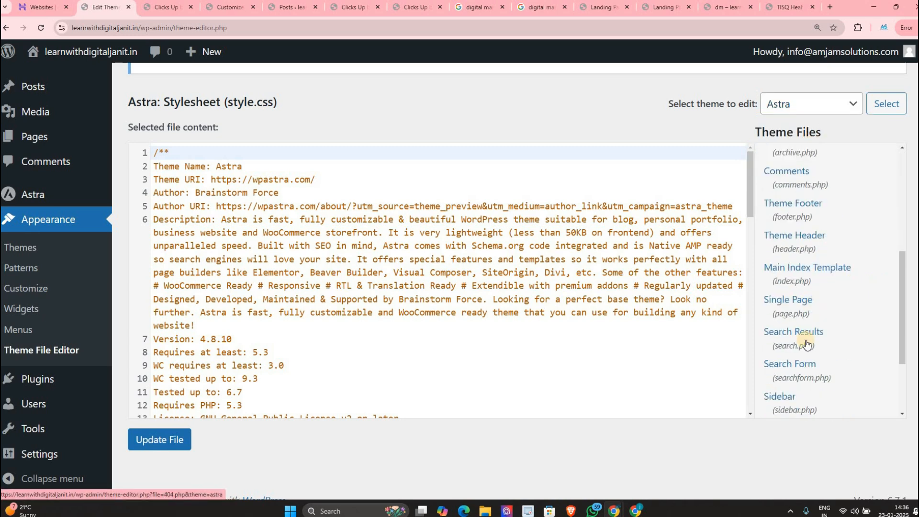
{"action": "scroll", "coordinate": [807, 343], "scroll_direction": "down", "scroll_amount": 3}
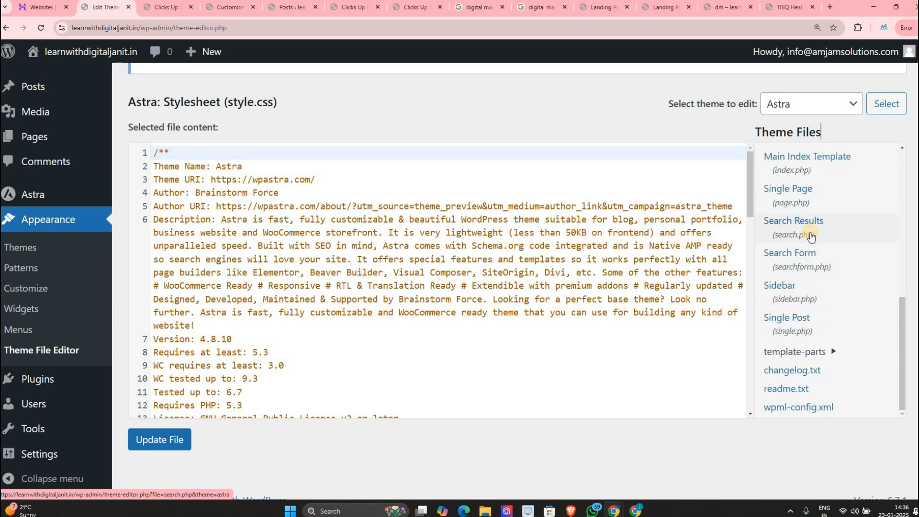
{"action": "scroll", "coordinate": [811, 326], "scroll_direction": "down", "scroll_amount": 1}
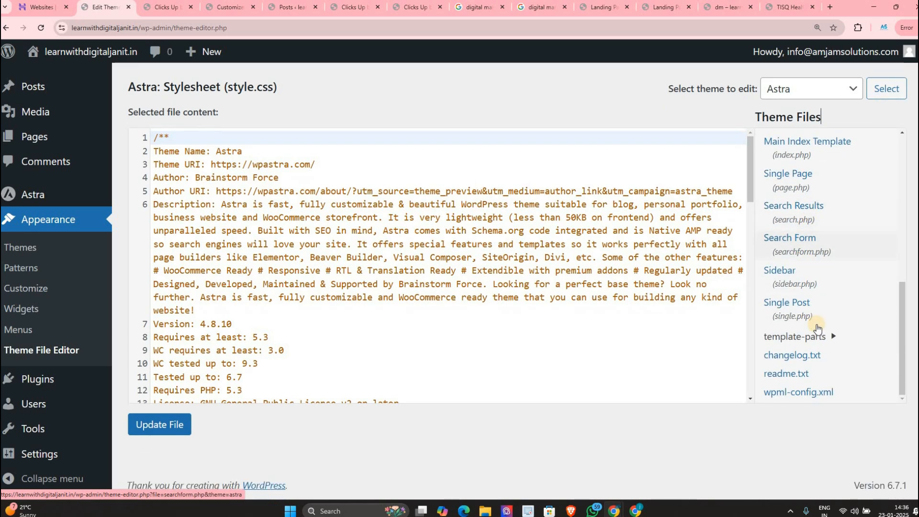
{"action": "scroll", "coordinate": [808, 323], "scroll_direction": "up", "scroll_amount": 1}
{"action": "scroll", "coordinate": [808, 324], "scroll_direction": "up", "scroll_amount": 2}
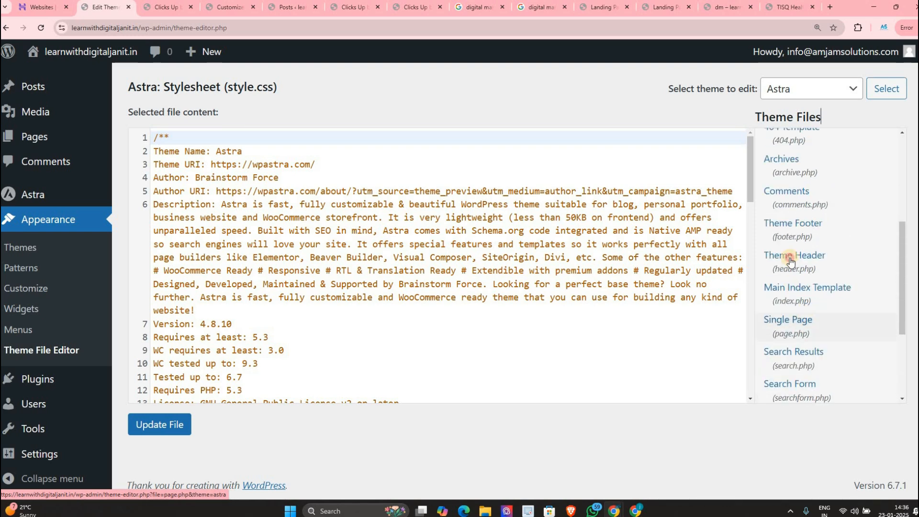
{"action": "left_click", "coordinate": [791, 265]}
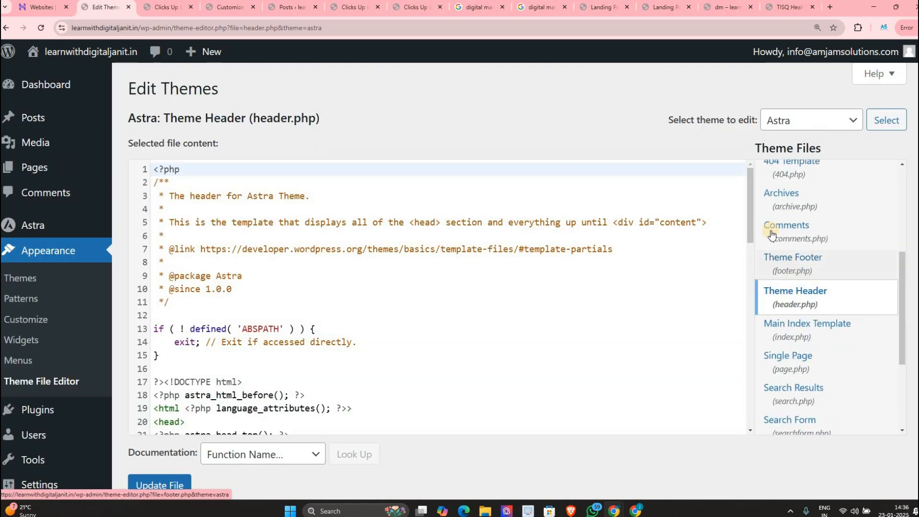
Step: Insert a blank line after line 32, just before the closing </head> tag
{"action": "scroll", "coordinate": [771, 235], "scroll_direction": "down", "scroll_amount": 2}
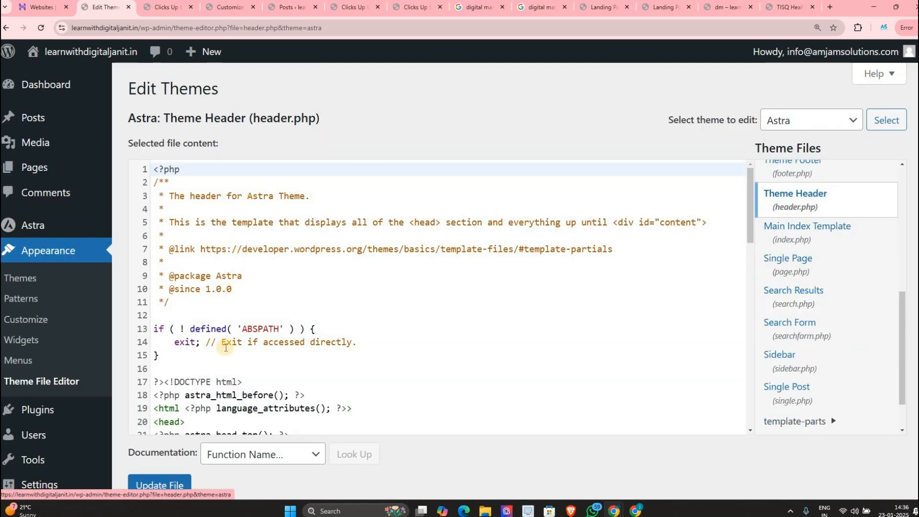
{"action": "scroll", "coordinate": [225, 347], "scroll_direction": "down", "scroll_amount": 3}
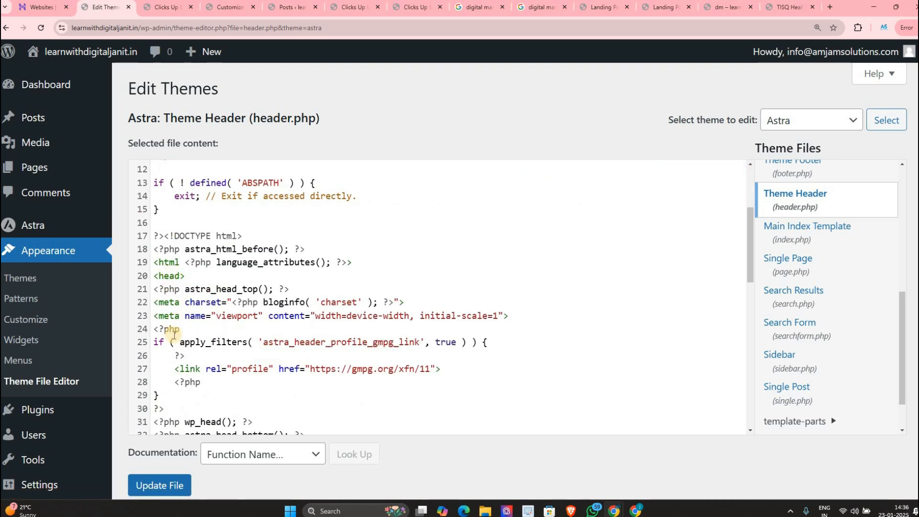
{"action": "scroll", "coordinate": [173, 253], "scroll_direction": "down", "scroll_amount": 2}
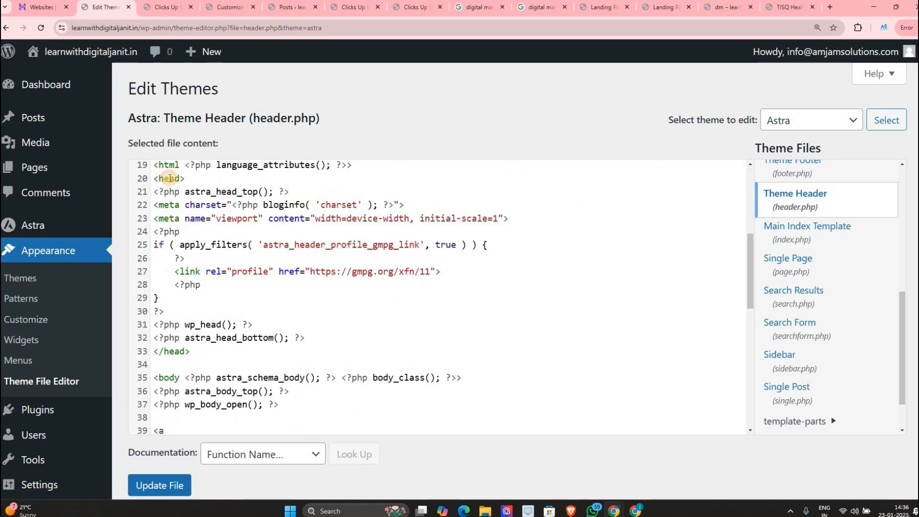
{"action": "left_click", "coordinate": [170, 178]}
{"action": "left_click", "coordinate": [163, 351]}
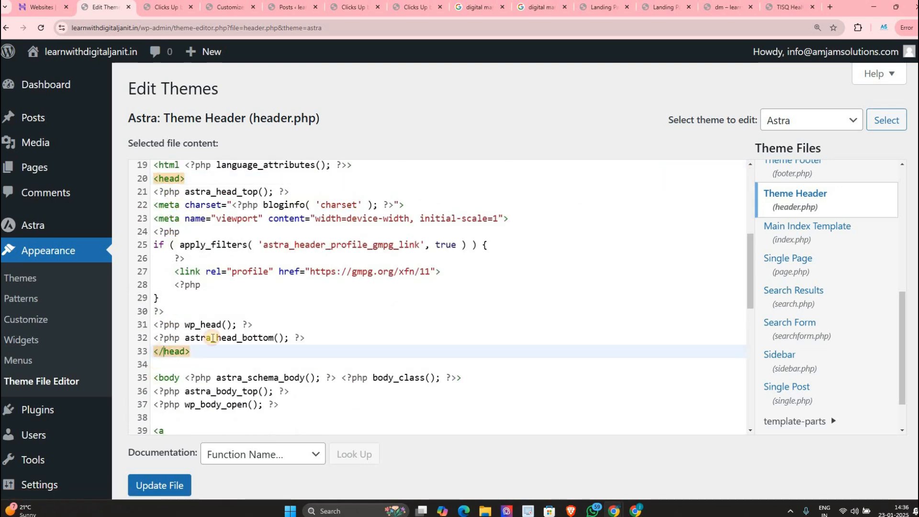
{"action": "left_click", "coordinate": [319, 339]}
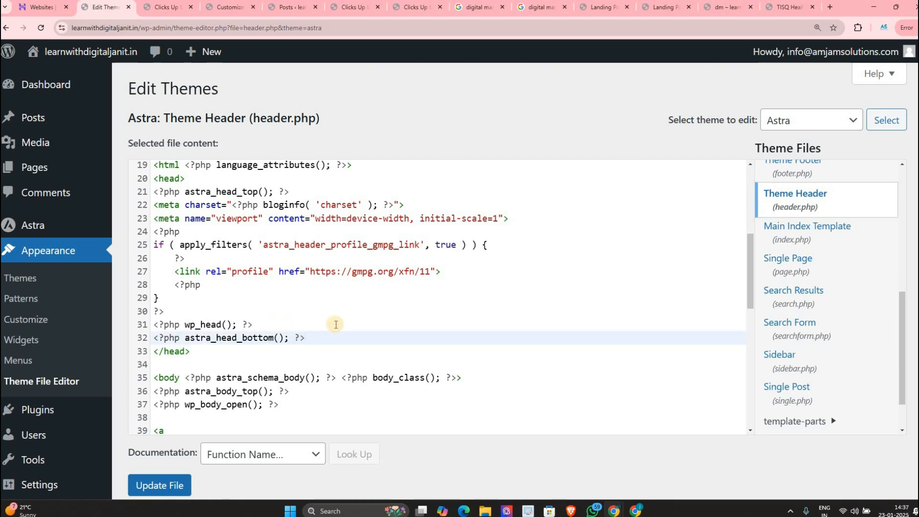
{"action": "key", "text": "Return"}
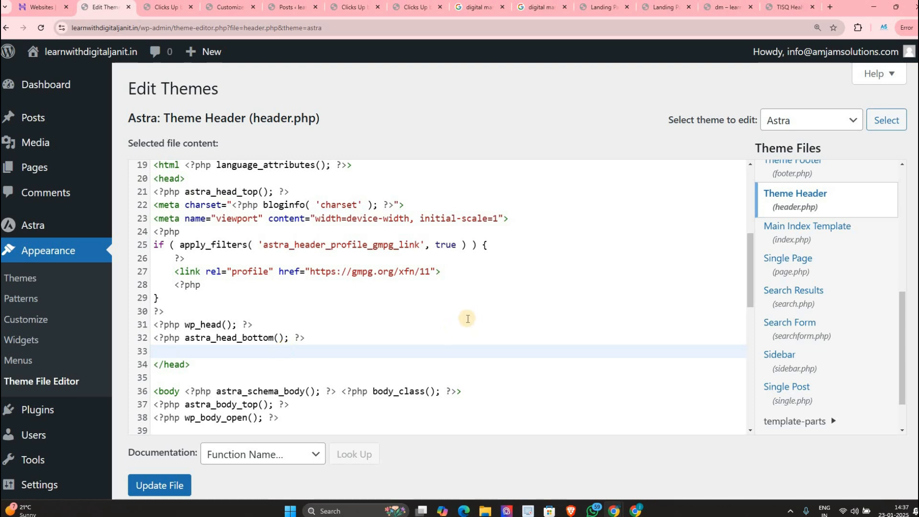
Step: Insert a blank line directly below the <body> tag on line 36
{"action": "scroll", "coordinate": [383, 309], "scroll_direction": "down", "scroll_amount": 5}
{"action": "scroll", "coordinate": [173, 245], "scroll_direction": "up", "scroll_amount": 2}
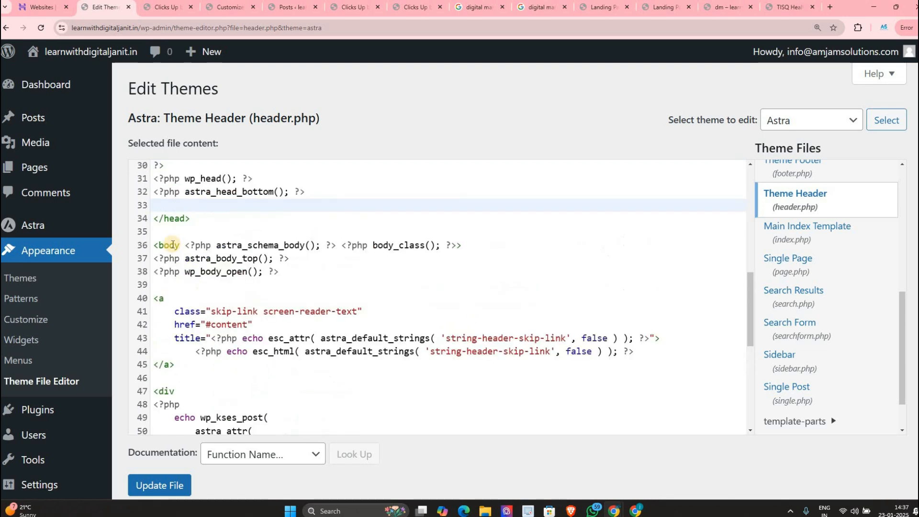
{"action": "left_click_drag", "start_coordinate": [154, 245], "coordinate": [479, 244]}
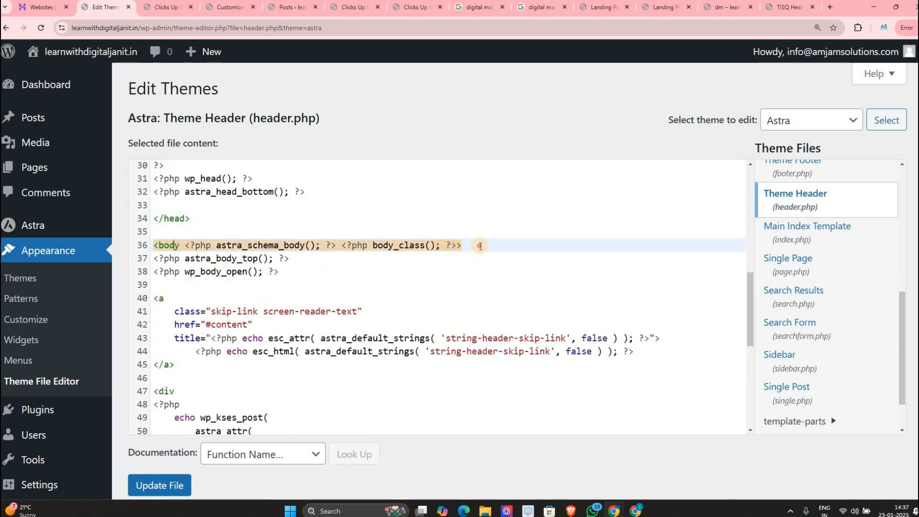
{"action": "key", "text": "End"}
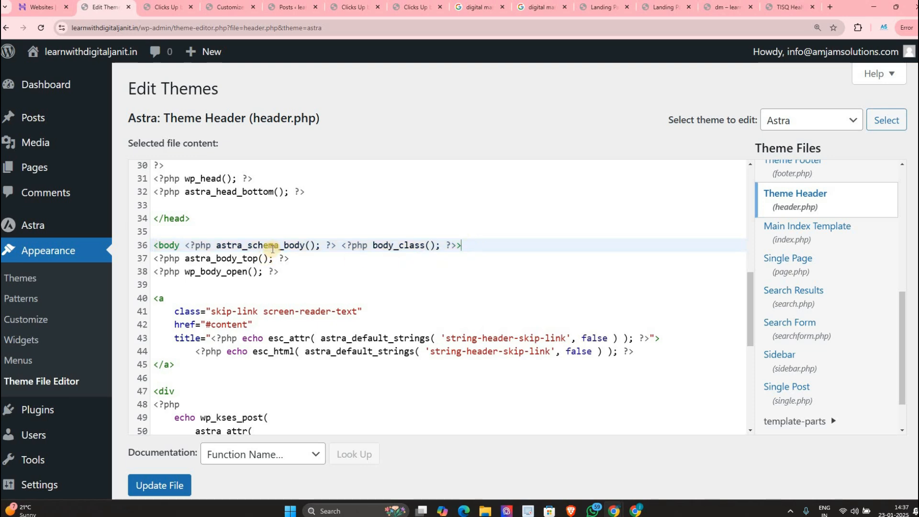
{"action": "key", "text": "Return"}
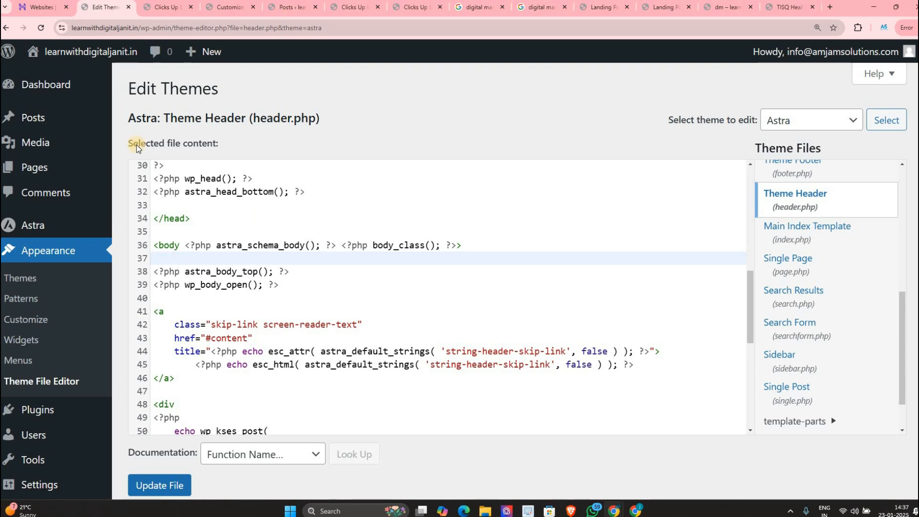
{"action": "scroll", "coordinate": [48, 347], "scroll_direction": "down", "scroll_amount": 2}
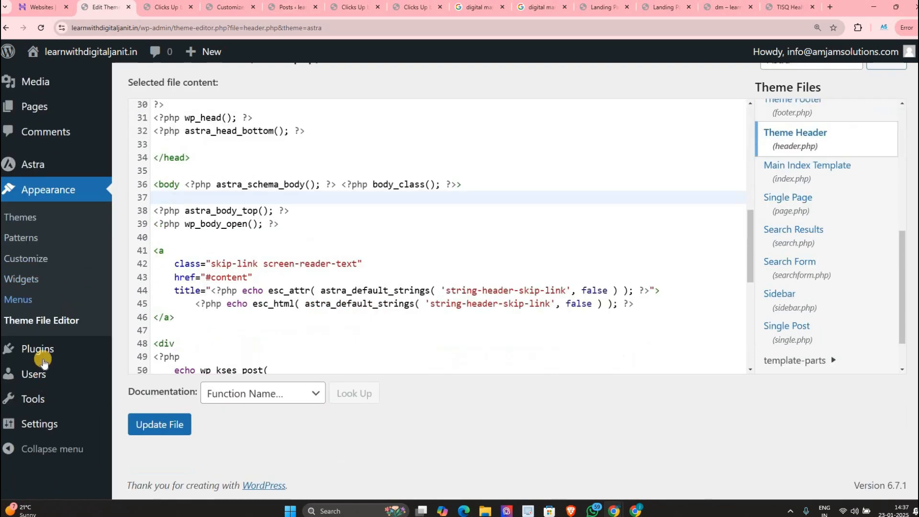
{"action": "mouse_move", "coordinate": [49, 349]}
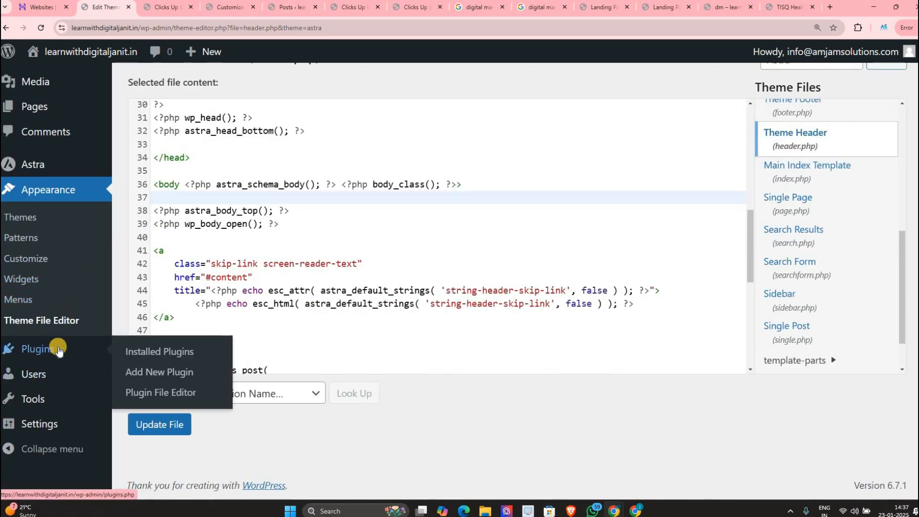
{"action": "left_click", "coordinate": [135, 350]}
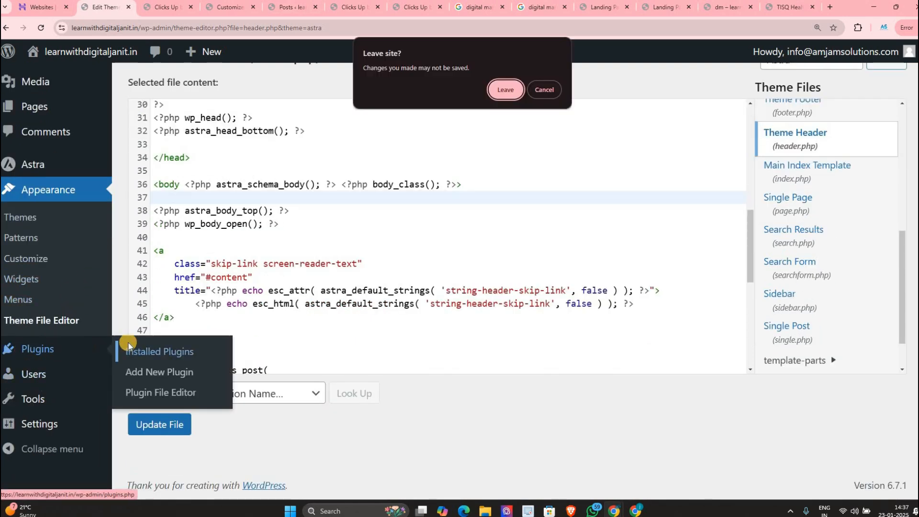
{"action": "left_click", "coordinate": [505, 89]}
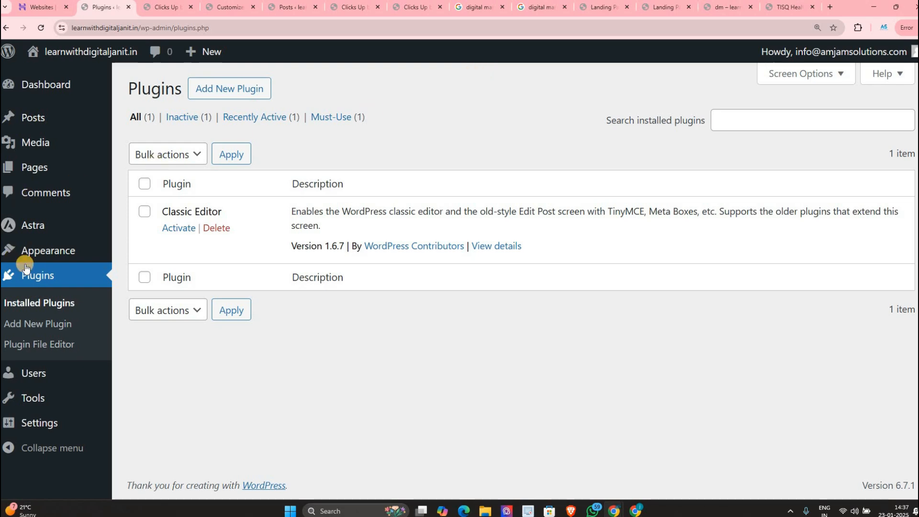
{"action": "mouse_move", "coordinate": [48, 251]}
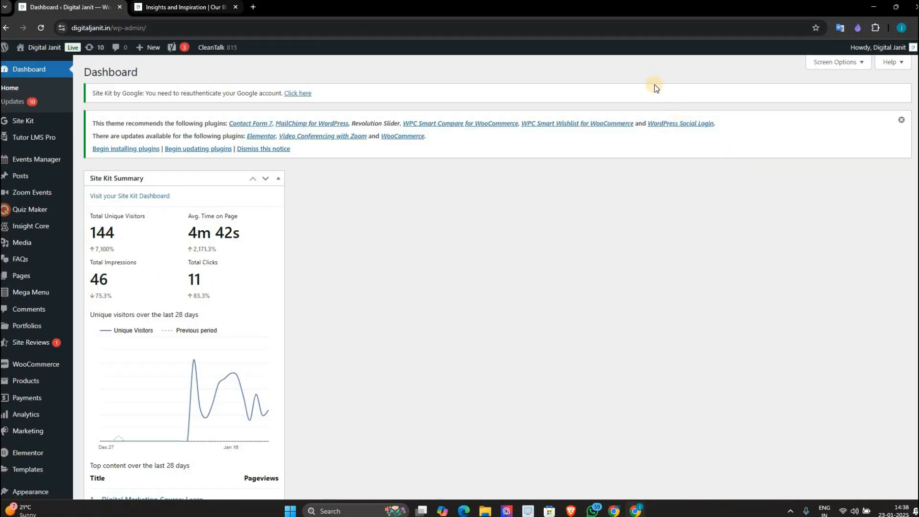
{"action": "key", "text": "ctrl+Tab"}
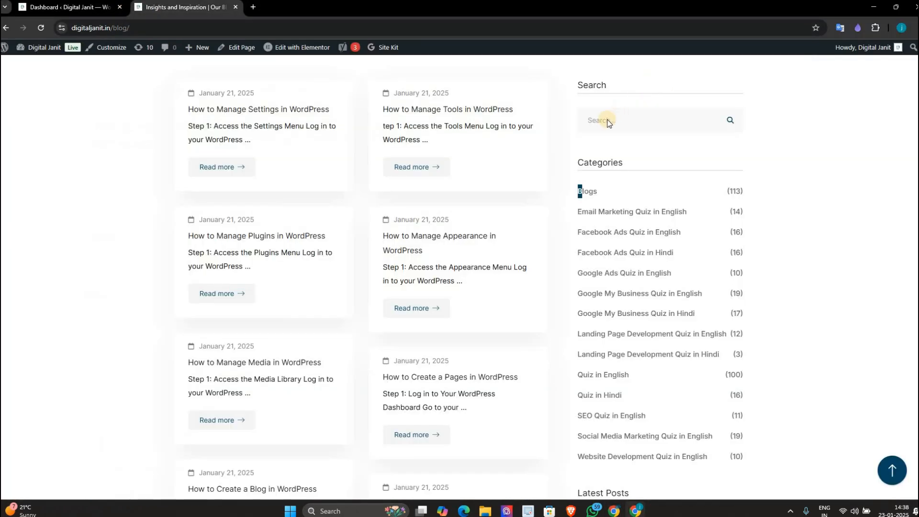
{"action": "scroll", "coordinate": [610, 211], "scroll_direction": "up", "scroll_amount": 2}
{"action": "left_click", "coordinate": [628, 223]}
{"action": "left_click_drag", "start_coordinate": [627, 266], "coordinate": [602, 265]}
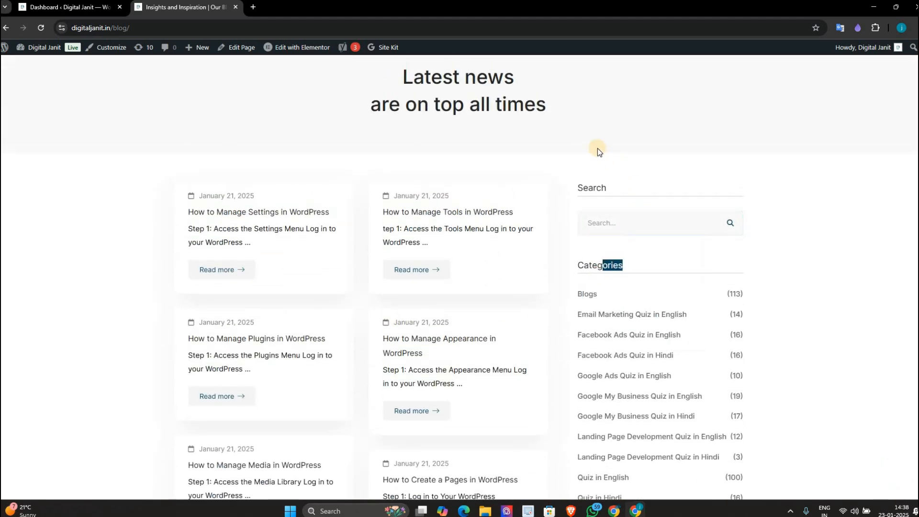
{"action": "scroll", "coordinate": [597, 148], "scroll_direction": "down", "scroll_amount": 1}
{"action": "left_click_drag", "start_coordinate": [583, 139], "coordinate": [622, 464]}
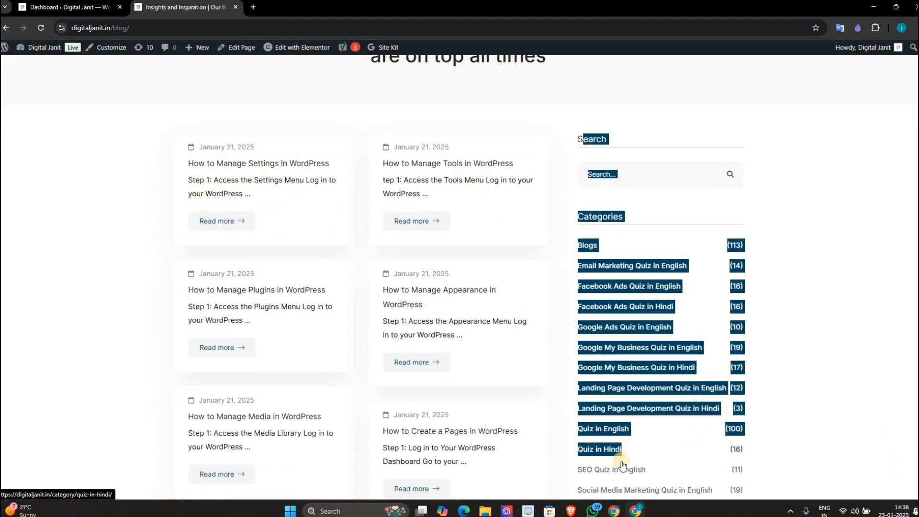
{"action": "scroll", "coordinate": [622, 463], "scroll_direction": "up", "scroll_amount": 3}
{"action": "left_click_drag", "start_coordinate": [175, 92], "coordinate": [307, 110]}
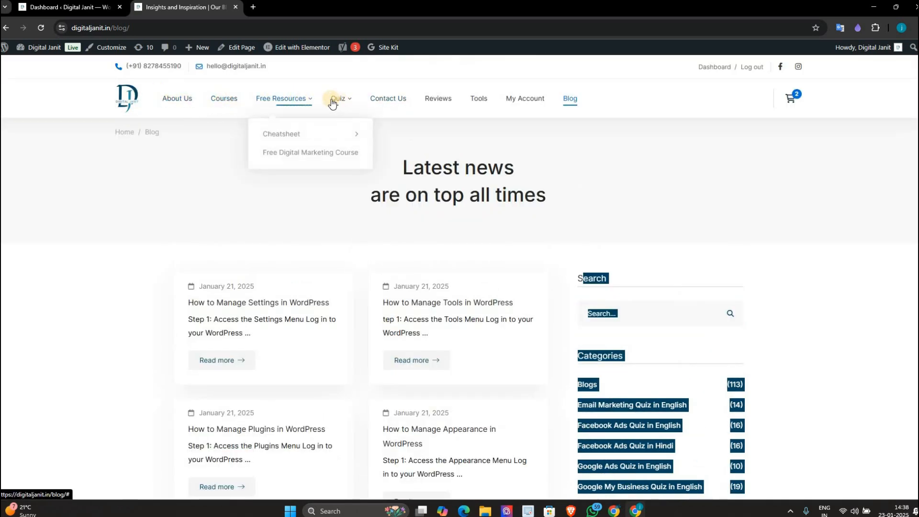
{"action": "mouse_move", "coordinate": [333, 101]}
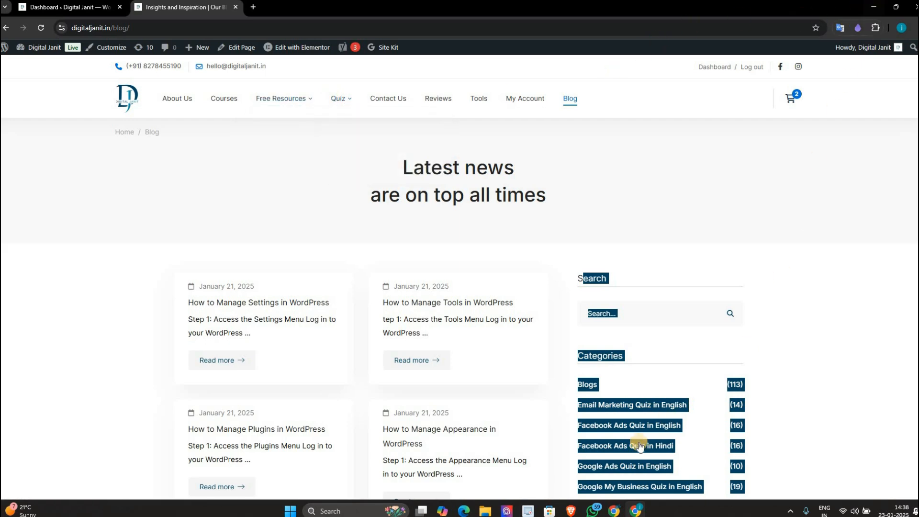
{"action": "mouse_move", "coordinate": [635, 511]}
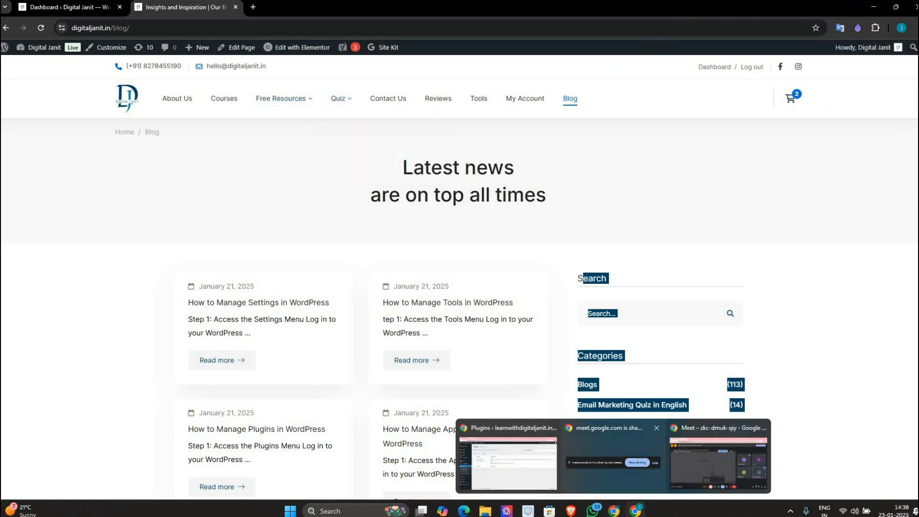
{"action": "left_click", "coordinate": [506, 463]}
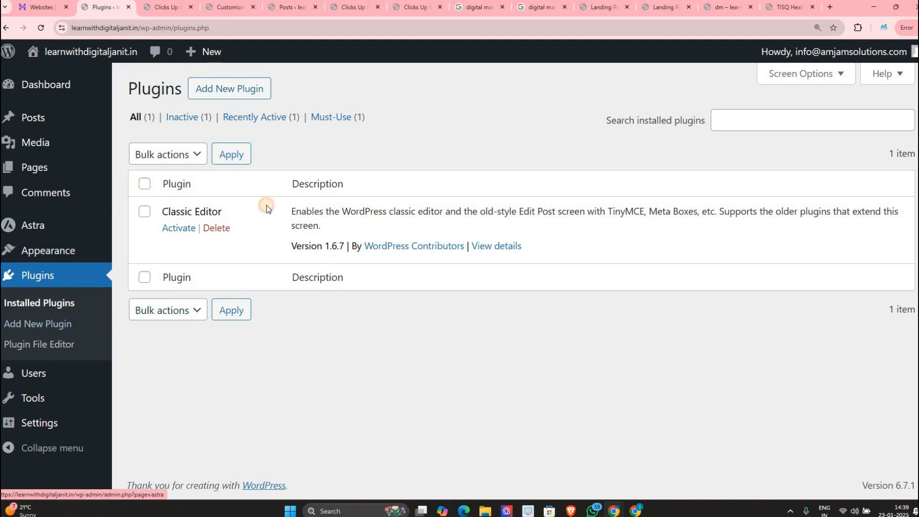
Step: Activate, deactivate, then delete Classic Editor with OK, and go to Add New Plugin
{"action": "left_click_drag", "start_coordinate": [718, 224], "coordinate": [705, 337]}
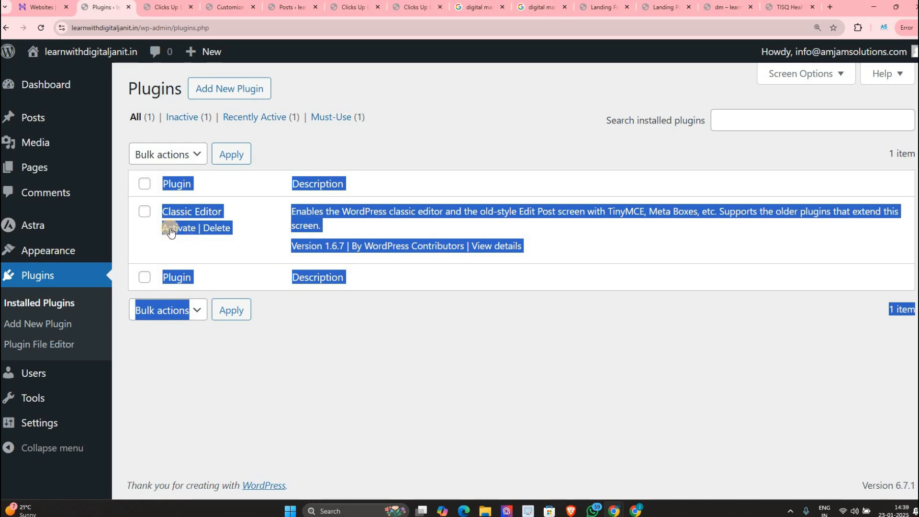
{"action": "left_click", "coordinate": [207, 241]}
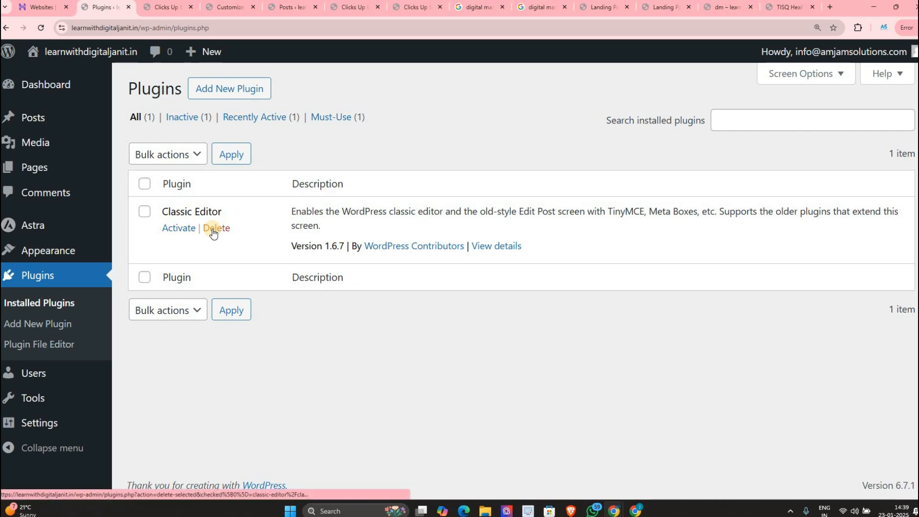
{"action": "left_click", "coordinate": [173, 228]}
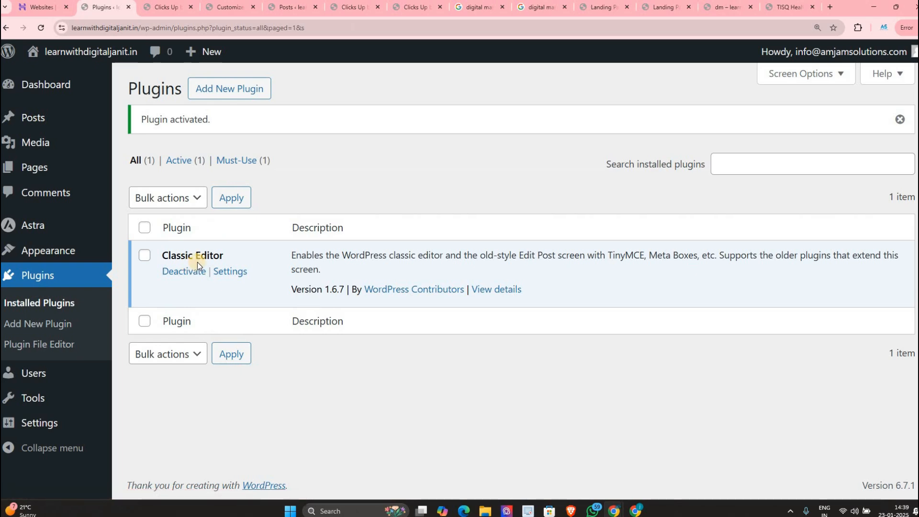
{"action": "left_click", "coordinate": [198, 271]}
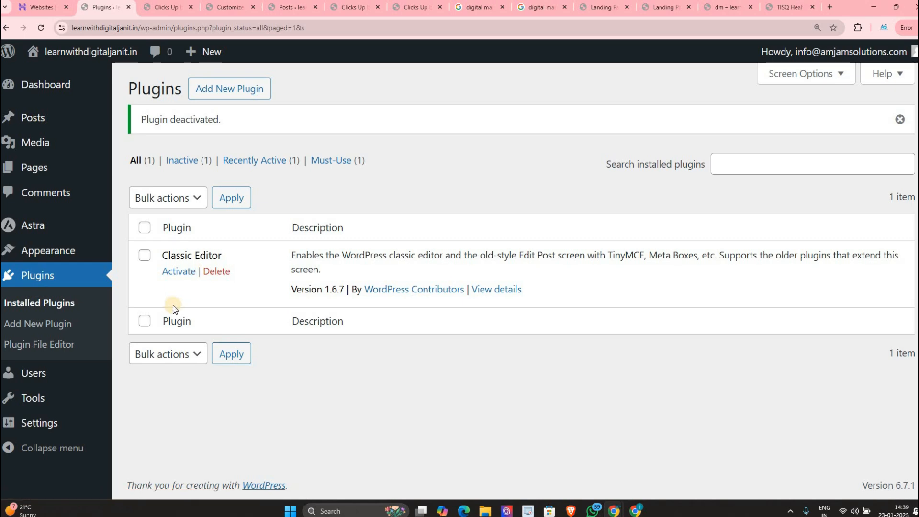
{"action": "left_click", "coordinate": [211, 271]}
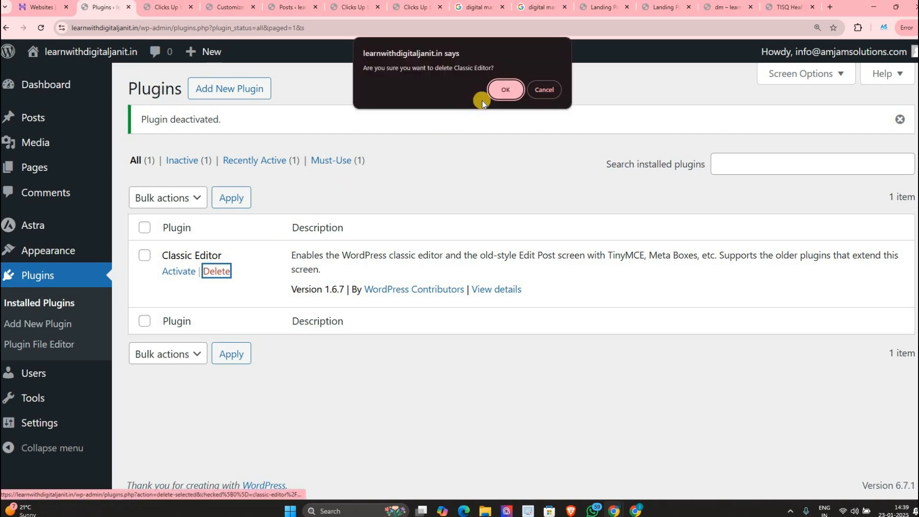
{"action": "left_click", "coordinate": [493, 92]}
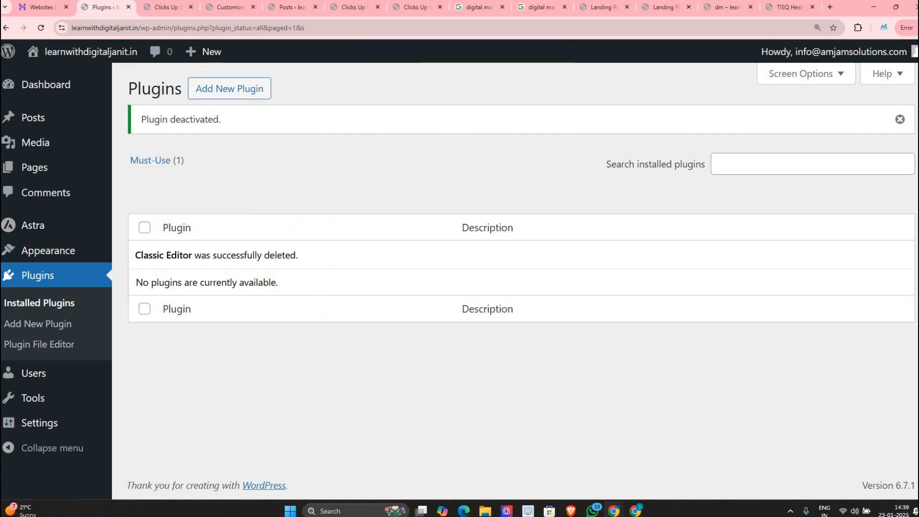
{"action": "left_click", "coordinate": [43, 325]}
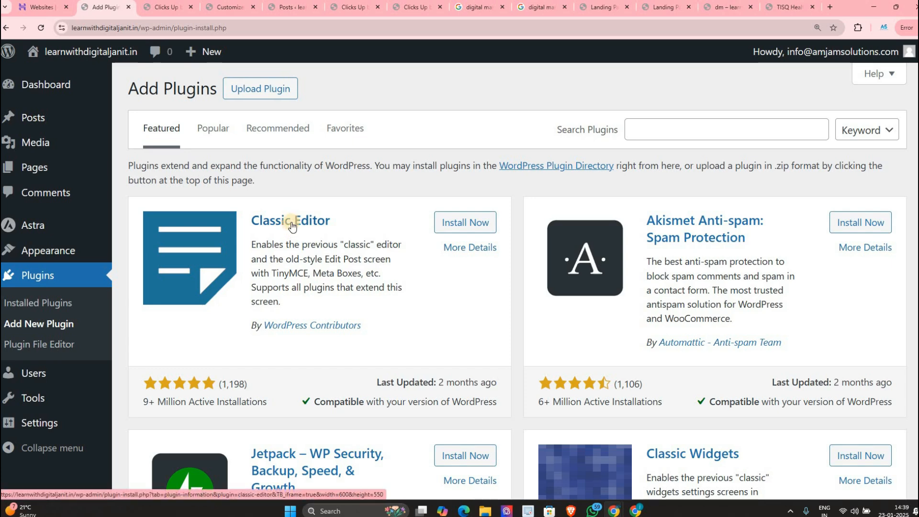
Step: Search the plugin directory for 'form', replacing the mistyped 'page bus'
{"action": "left_click", "coordinate": [675, 129]}
{"action": "type", "text": "p"}
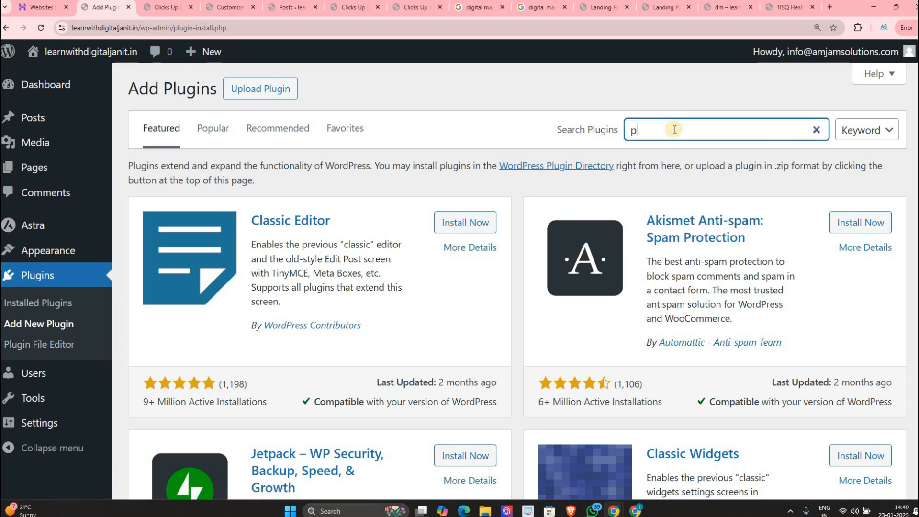
{"action": "type", "text": "age bus"}
{"action": "key", "text": "BackSpace"}
{"action": "key", "text": "BackSpace"}
{"action": "key", "text": "ctrl+a"}
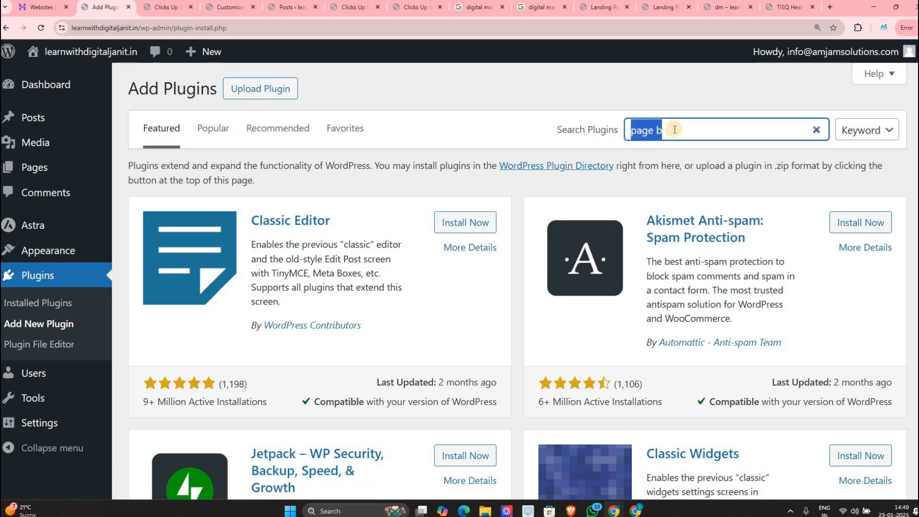
{"action": "key", "text": "BackSpace"}
{"action": "type", "text": "form"}
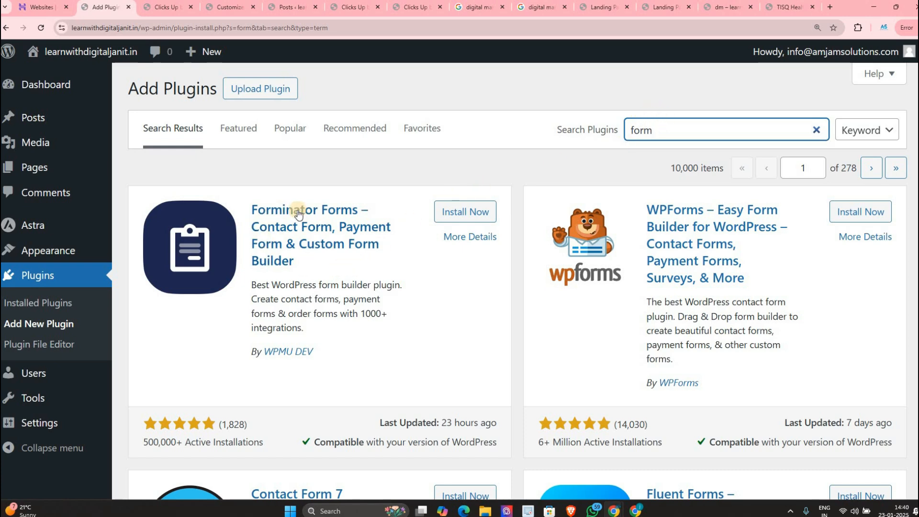
Step: Scroll through the 'form' plugin search results
{"action": "scroll", "coordinate": [689, 225], "scroll_direction": "down", "scroll_amount": 1}
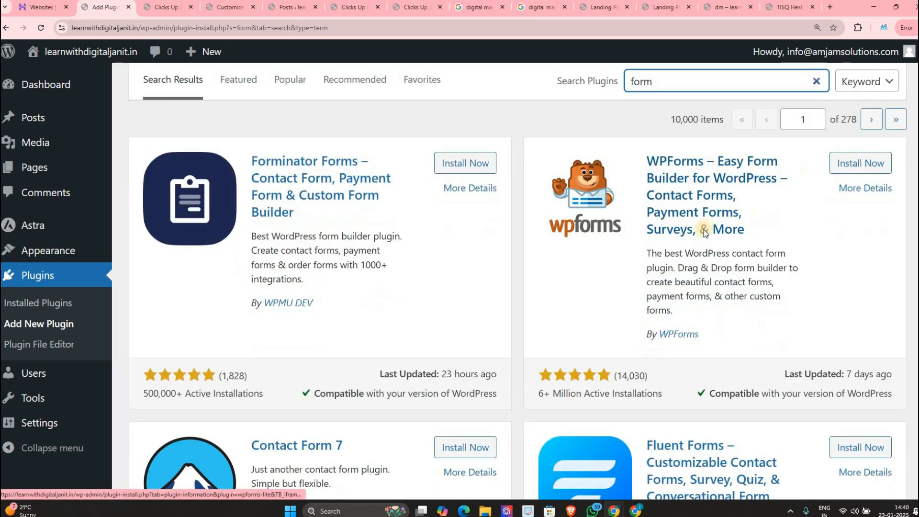
{"action": "scroll", "coordinate": [320, 306], "scroll_direction": "down", "scroll_amount": 3}
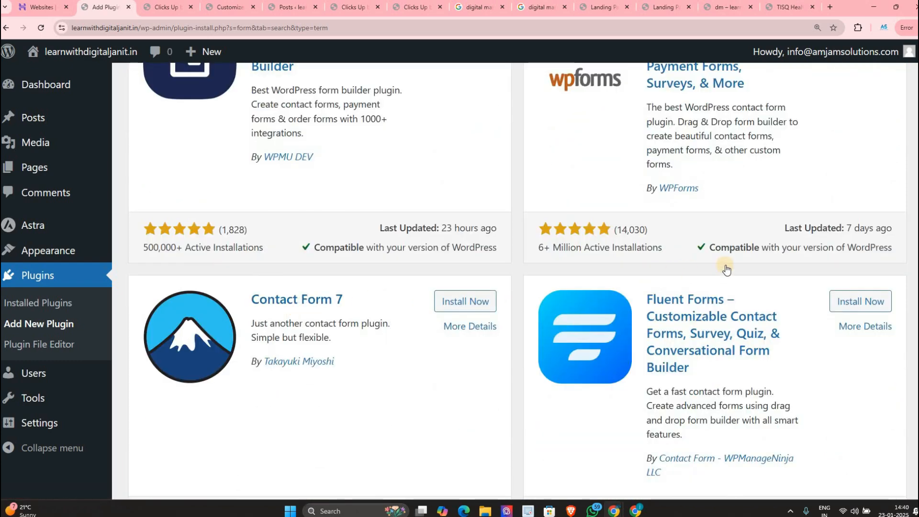
{"action": "scroll", "coordinate": [708, 272], "scroll_direction": "down", "scroll_amount": 1}
{"action": "scroll", "coordinate": [472, 429], "scroll_direction": "down", "scroll_amount": 2}
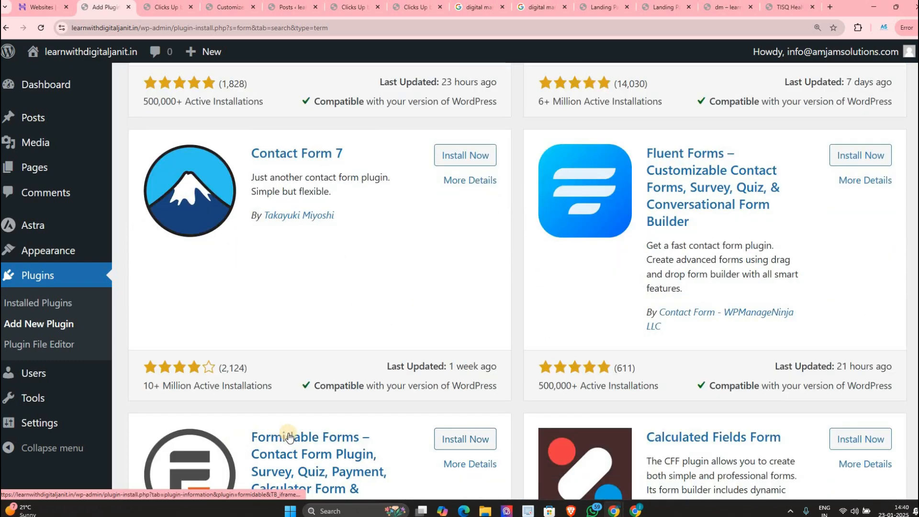
{"action": "scroll", "coordinate": [308, 408], "scroll_direction": "down", "scroll_amount": 4}
{"action": "scroll", "coordinate": [310, 407], "scroll_direction": "up", "scroll_amount": 1}
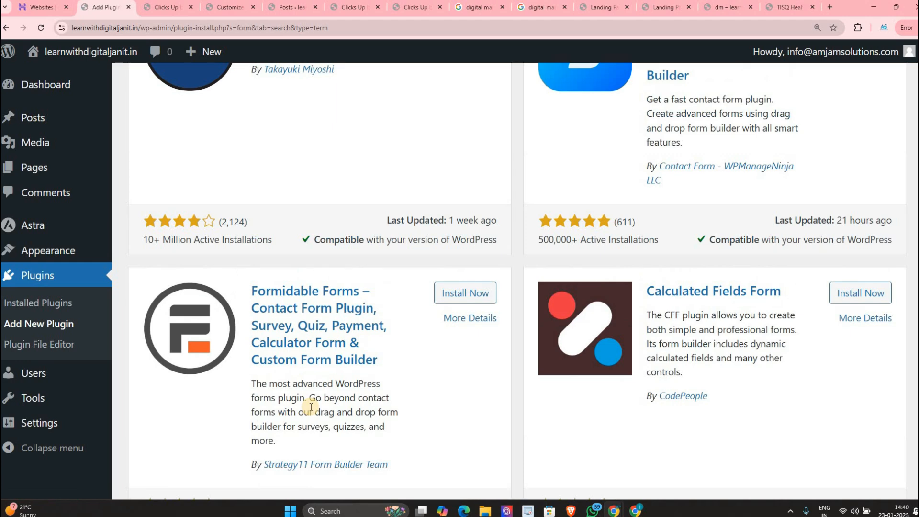
{"action": "scroll", "coordinate": [305, 369], "scroll_direction": "up", "scroll_amount": 9}
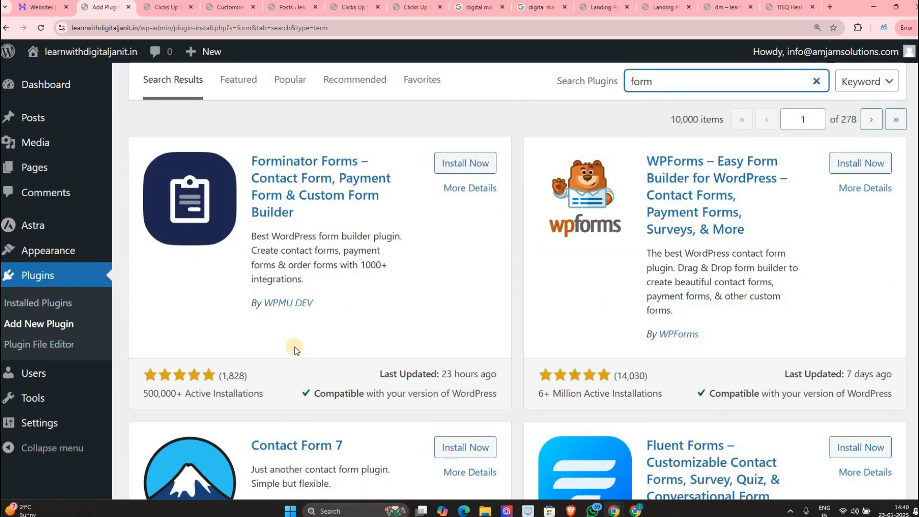
{"action": "scroll", "coordinate": [295, 350], "scroll_direction": "down", "scroll_amount": 4}
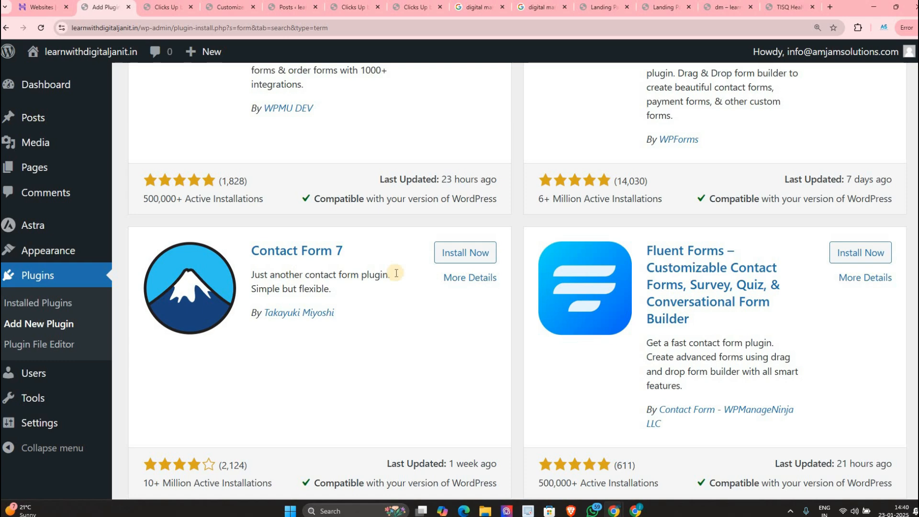
{"action": "scroll", "coordinate": [689, 204], "scroll_direction": "up", "scroll_amount": 5}
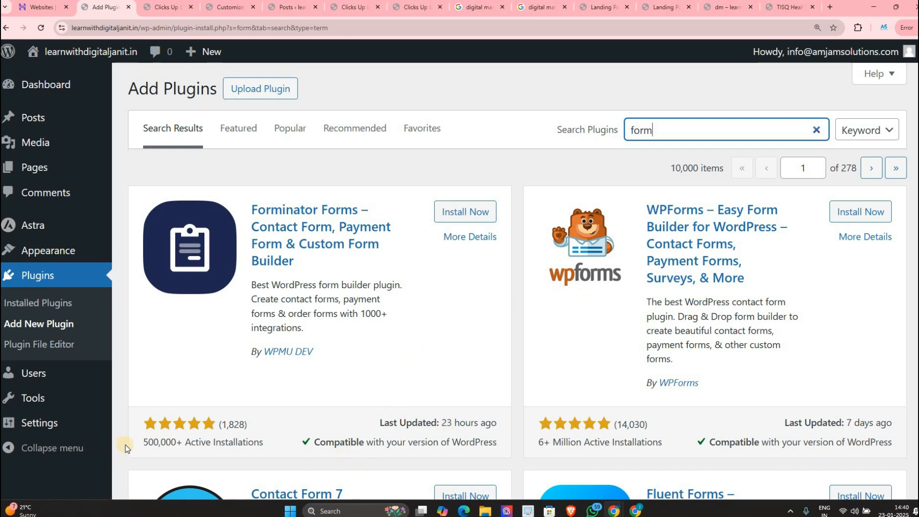
Step: Highlight Forminator's compatibility and last-updated lines, then open its details (v1.38.3, WPMU DEV)
{"action": "left_click", "coordinate": [242, 417]}
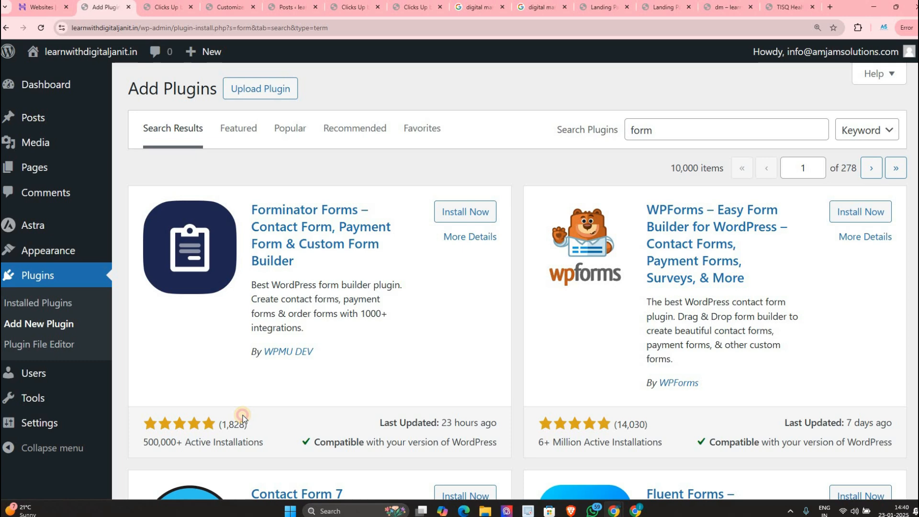
{"action": "left_click", "coordinate": [309, 442]}
{"action": "left_click_drag", "start_coordinate": [416, 438], "coordinate": [489, 442]}
{"action": "left_click_drag", "start_coordinate": [493, 442], "coordinate": [492, 420]}
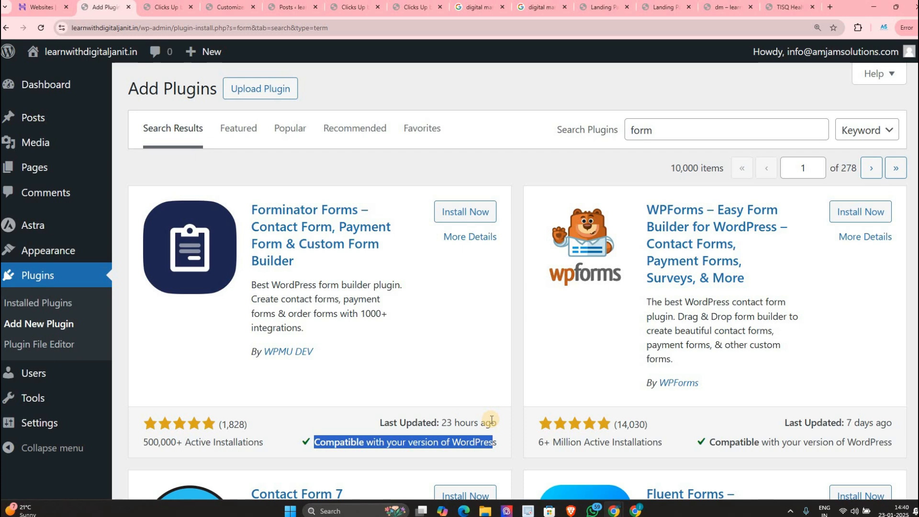
{"action": "left_click_drag", "start_coordinate": [373, 421], "coordinate": [493, 419]}
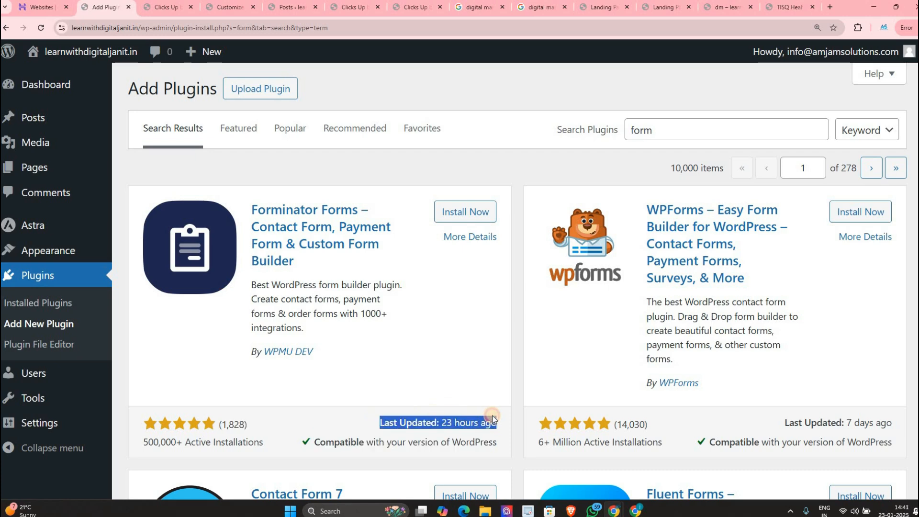
{"action": "left_click", "coordinate": [329, 235]}
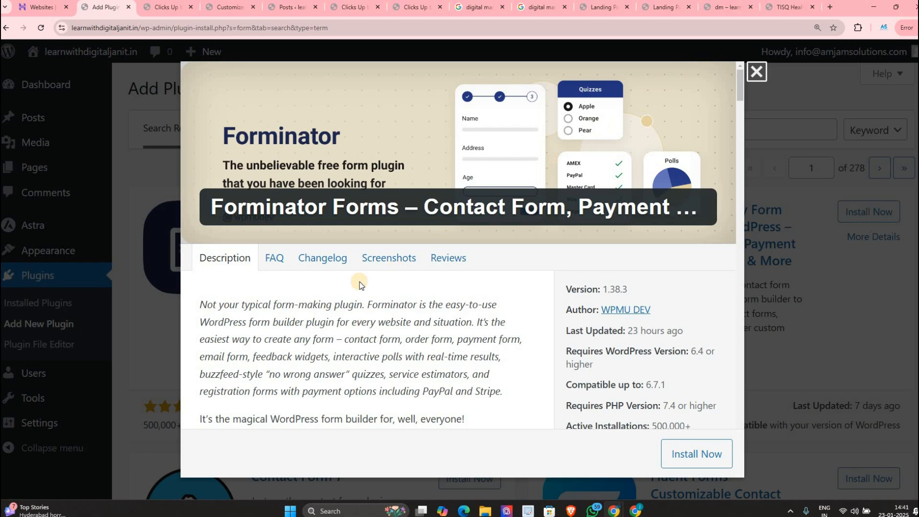
Step: Scroll through the Forminator details and check its five-star reviews
{"action": "scroll", "coordinate": [390, 161], "scroll_direction": "down", "scroll_amount": 2}
{"action": "scroll", "coordinate": [379, 285], "scroll_direction": "down", "scroll_amount": 2}
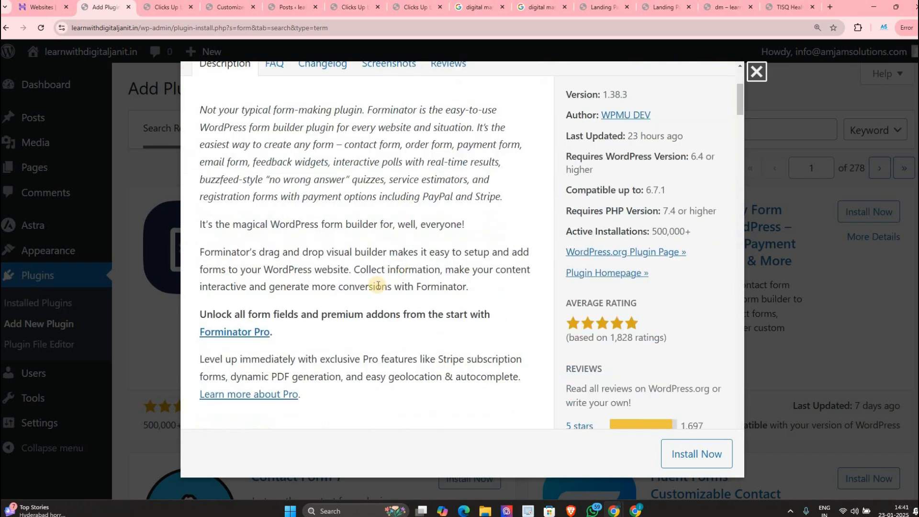
{"action": "scroll", "coordinate": [379, 285], "scroll_direction": "down", "scroll_amount": 12}
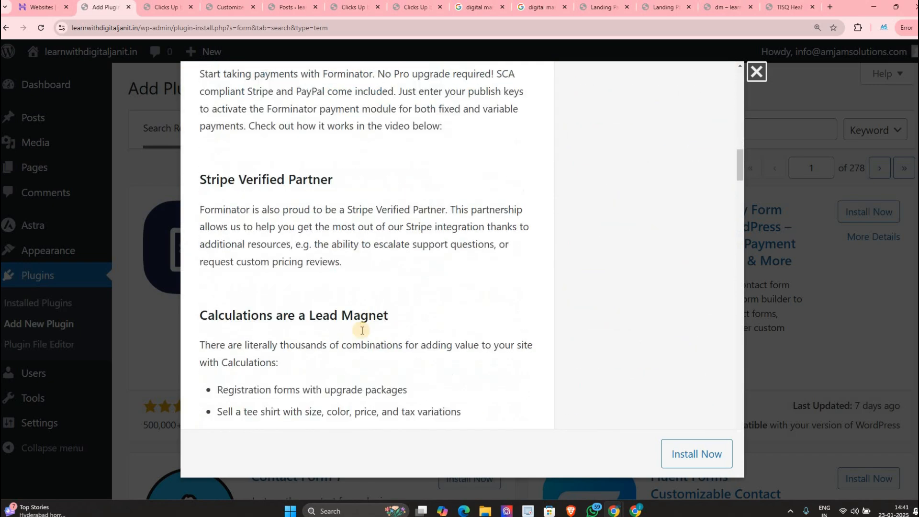
{"action": "scroll", "coordinate": [362, 331], "scroll_direction": "down", "scroll_amount": 12}
{"action": "scroll", "coordinate": [494, 304], "scroll_direction": "up", "scroll_amount": 9}
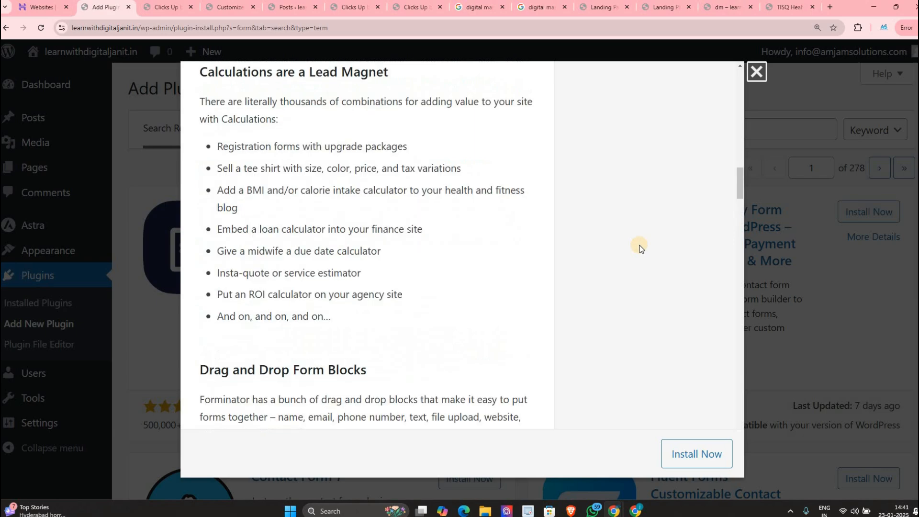
{"action": "scroll", "coordinate": [637, 247], "scroll_direction": "up", "scroll_amount": 10}
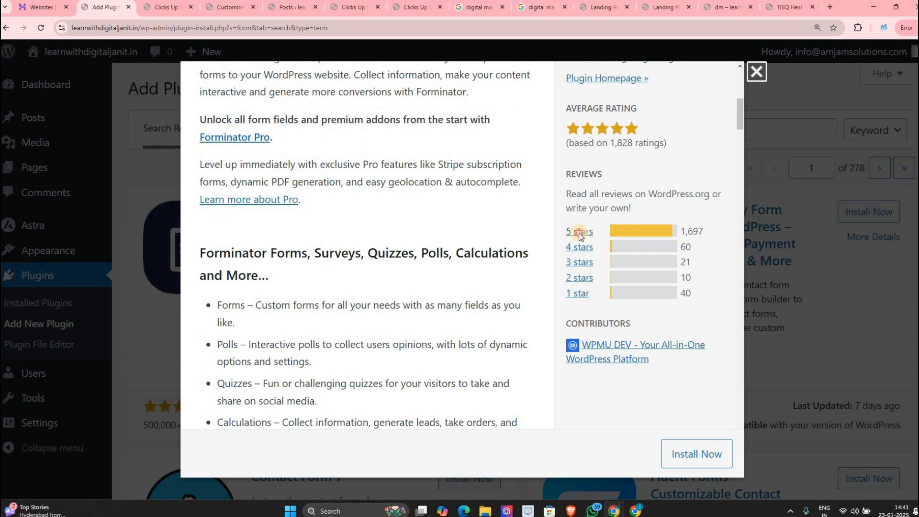
{"action": "left_click", "coordinate": [579, 231]}
{"action": "left_click", "coordinate": [90, 11]}
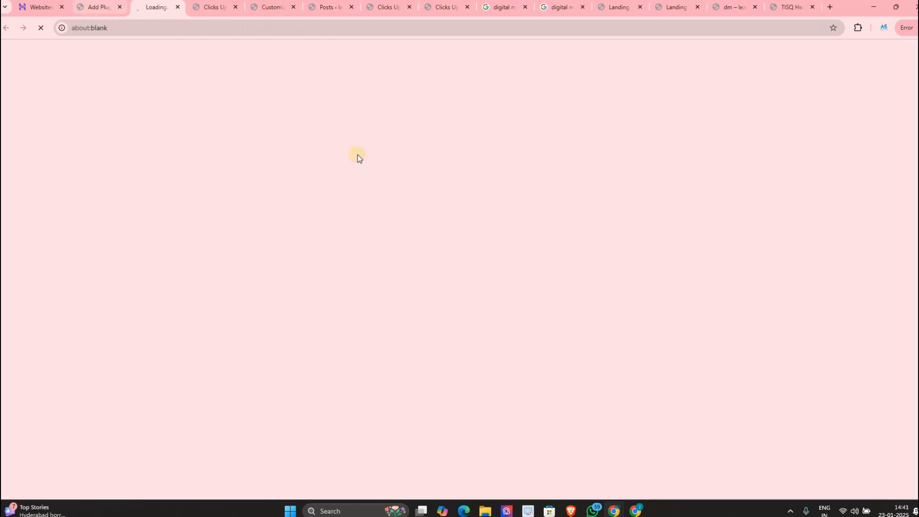
{"action": "scroll", "coordinate": [420, 170], "scroll_direction": "up", "scroll_amount": 10}
Step: Browse the Forminator screenshots, then close the plugin details window
{"action": "left_click", "coordinate": [378, 263]}
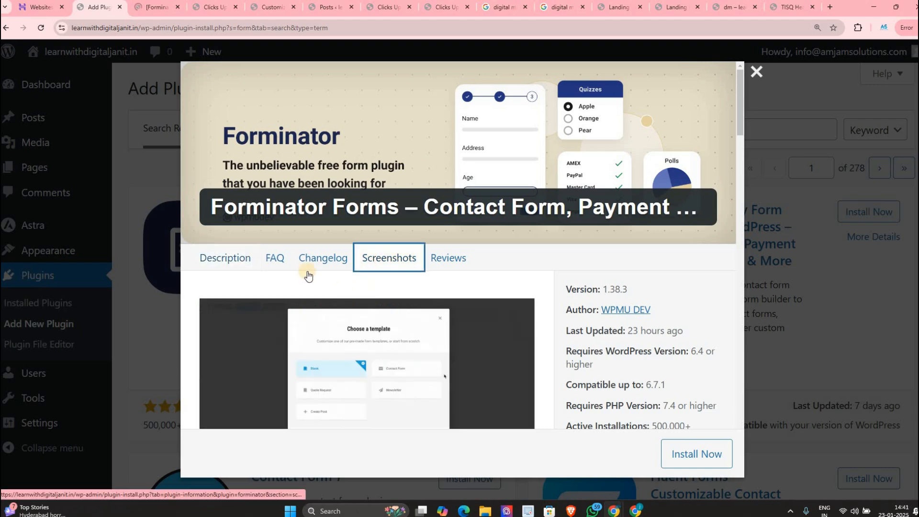
{"action": "scroll", "coordinate": [334, 217], "scroll_direction": "down", "scroll_amount": 4}
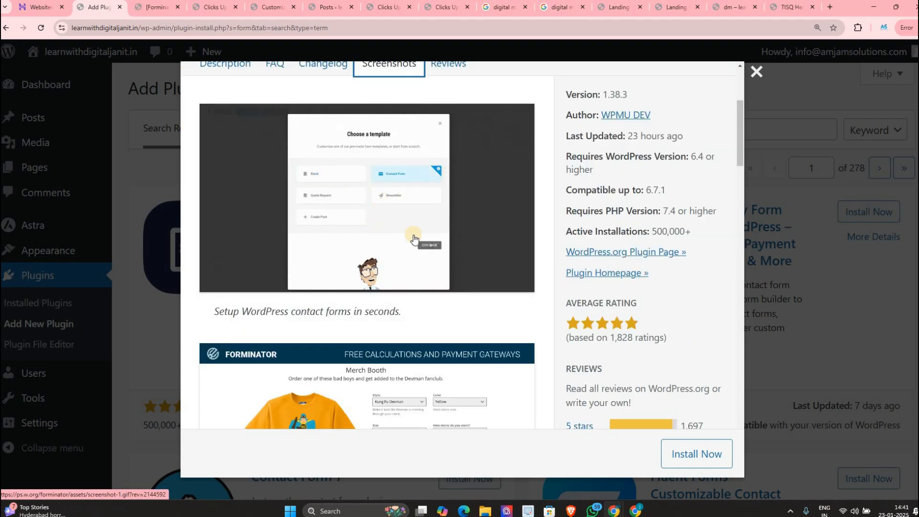
{"action": "scroll", "coordinate": [412, 240], "scroll_direction": "down", "scroll_amount": 5}
{"action": "scroll", "coordinate": [330, 261], "scroll_direction": "down", "scroll_amount": 11}
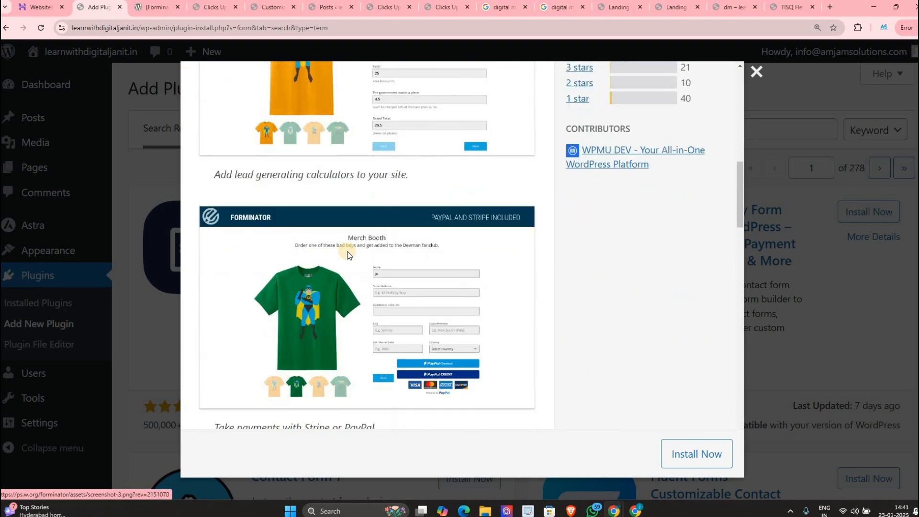
{"action": "scroll", "coordinate": [302, 282], "scroll_direction": "down", "scroll_amount": 2}
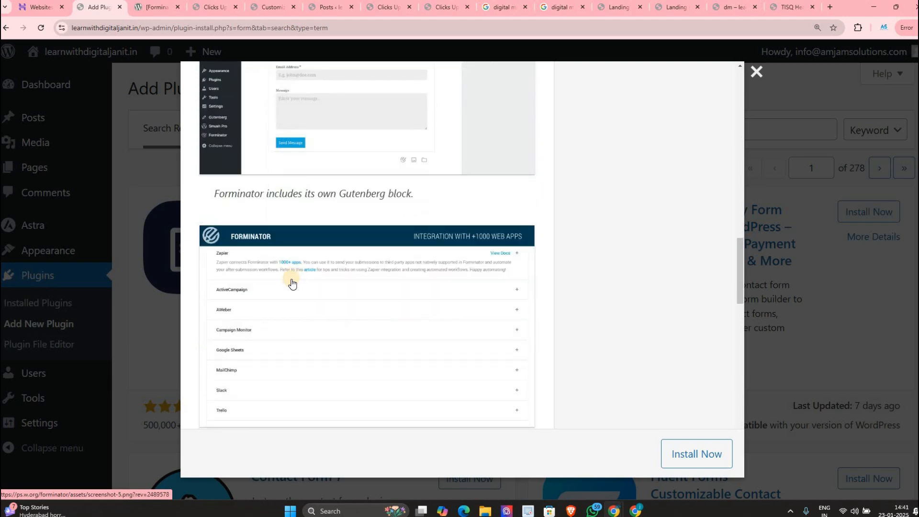
{"action": "scroll", "coordinate": [359, 287], "scroll_direction": "down", "scroll_amount": 10}
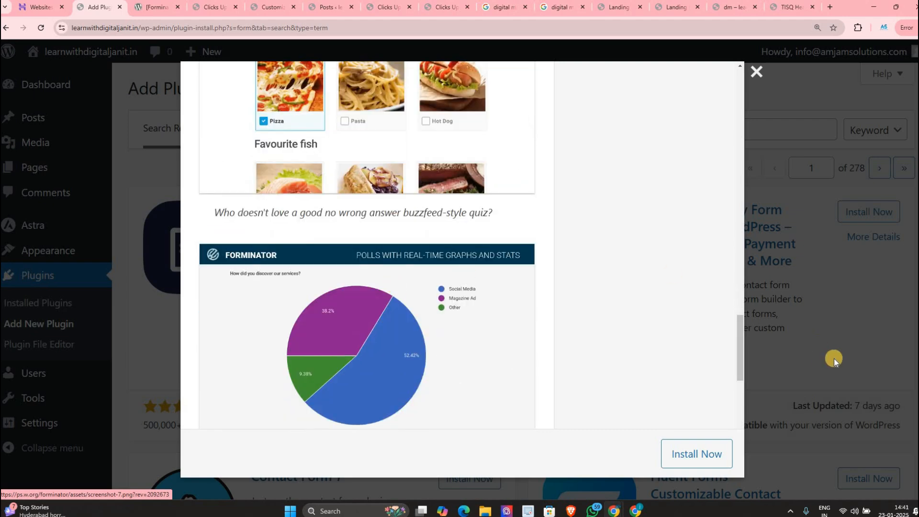
{"action": "left_click", "coordinate": [860, 307]}
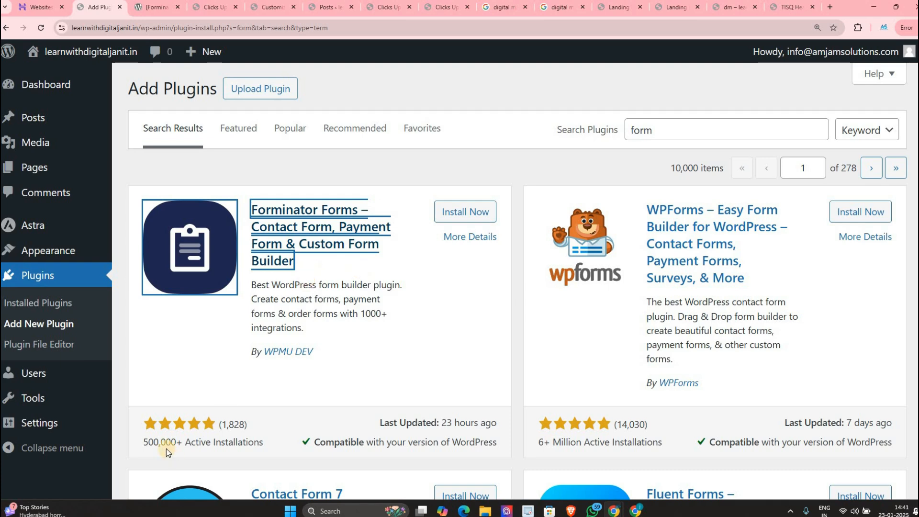
{"action": "left_click_drag", "start_coordinate": [183, 443], "coordinate": [229, 442]}
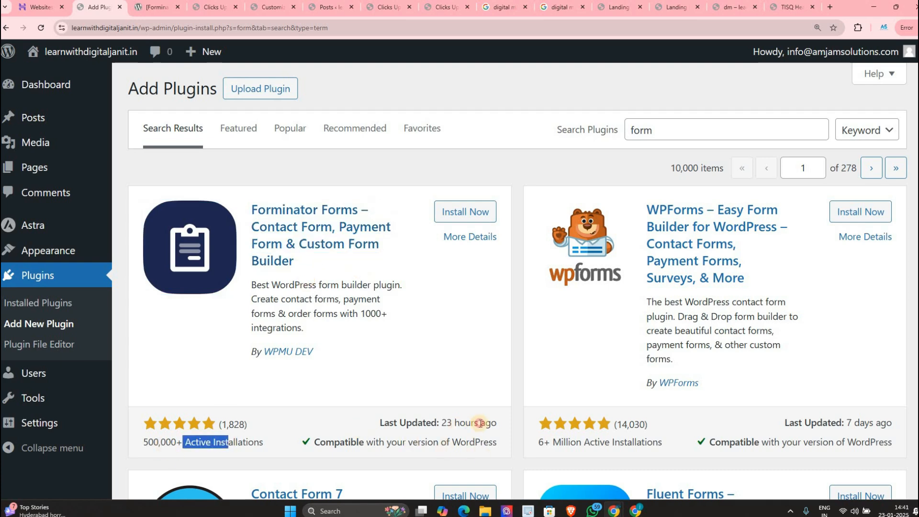
{"action": "left_click_drag", "start_coordinate": [380, 423], "coordinate": [481, 424]}
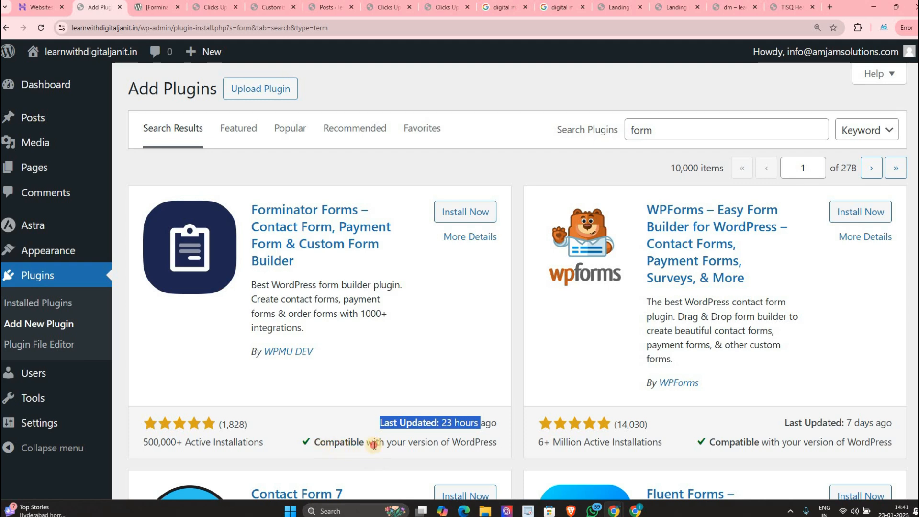
{"action": "left_click_drag", "start_coordinate": [320, 442], "coordinate": [474, 452]}
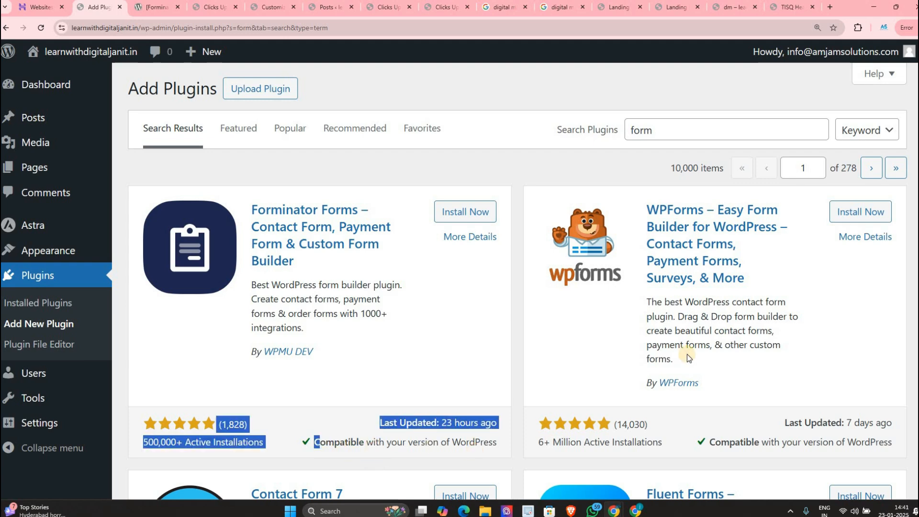
{"action": "double_click", "coordinate": [708, 132]}
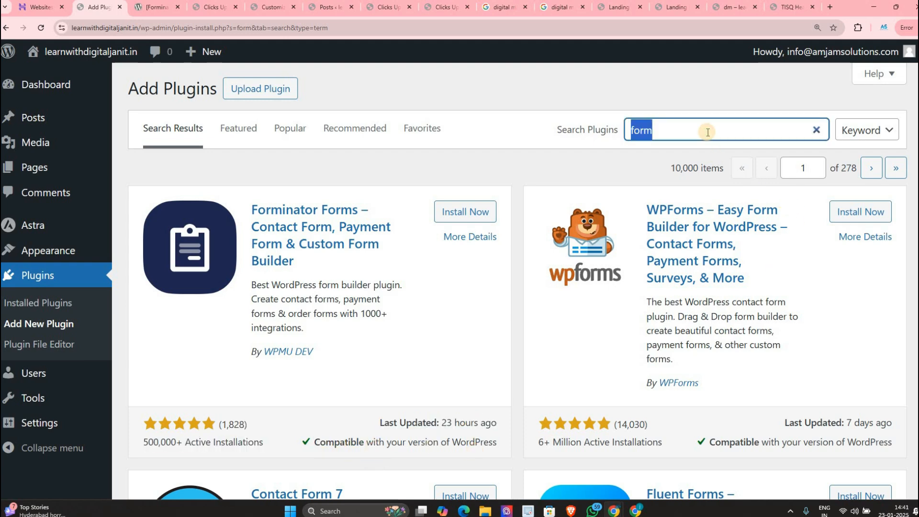
Step: Search the plugin directory for 'woocommerce pdf', correcting the misspelled term
{"action": "key", "text": "BackSpace"}
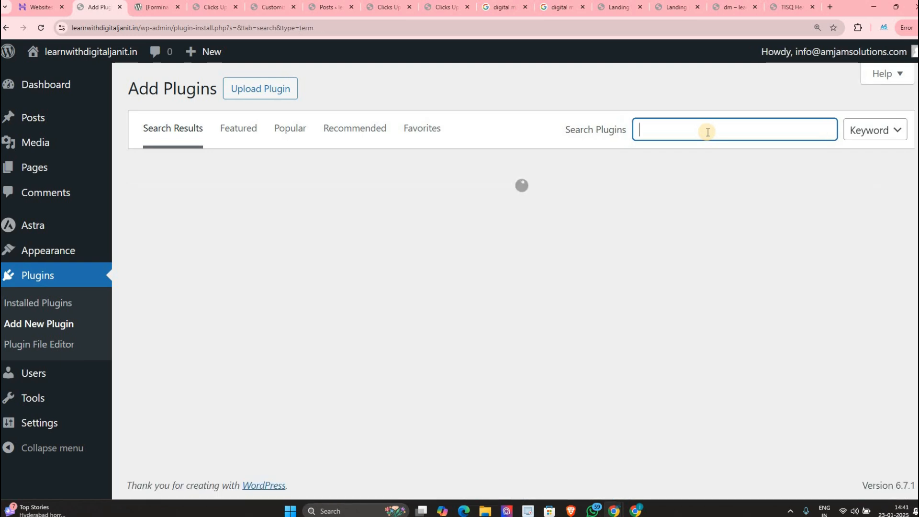
{"action": "type", "text": "wooc"}
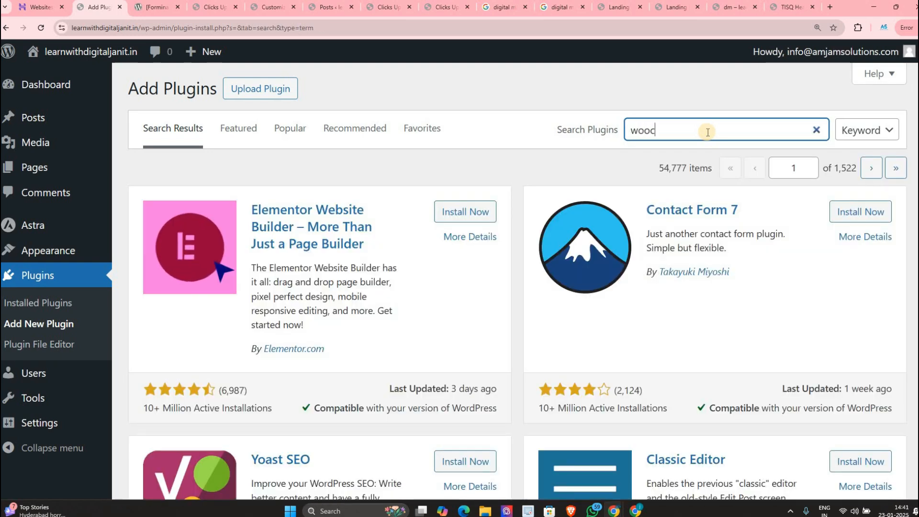
{"action": "type", "text": "omerce a pdf"}
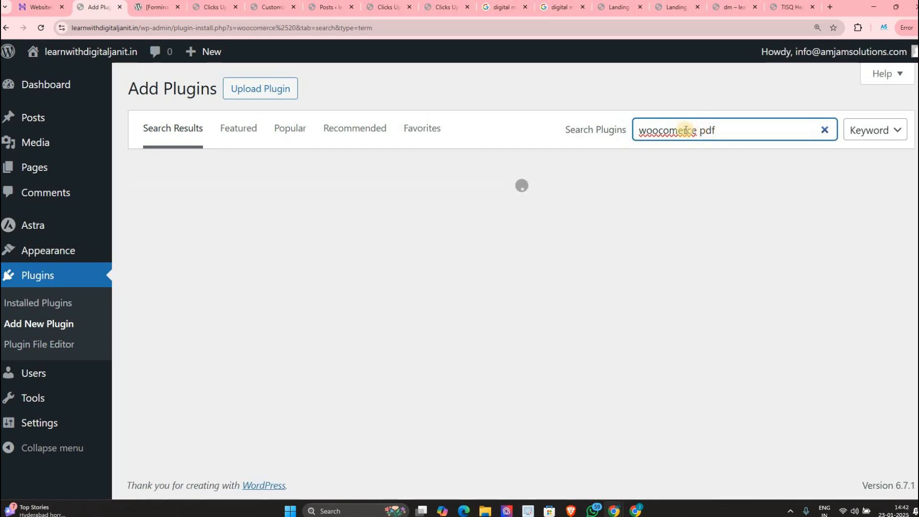
{"action": "left_click", "coordinate": [678, 130]}
{"action": "type", "text": "m"}
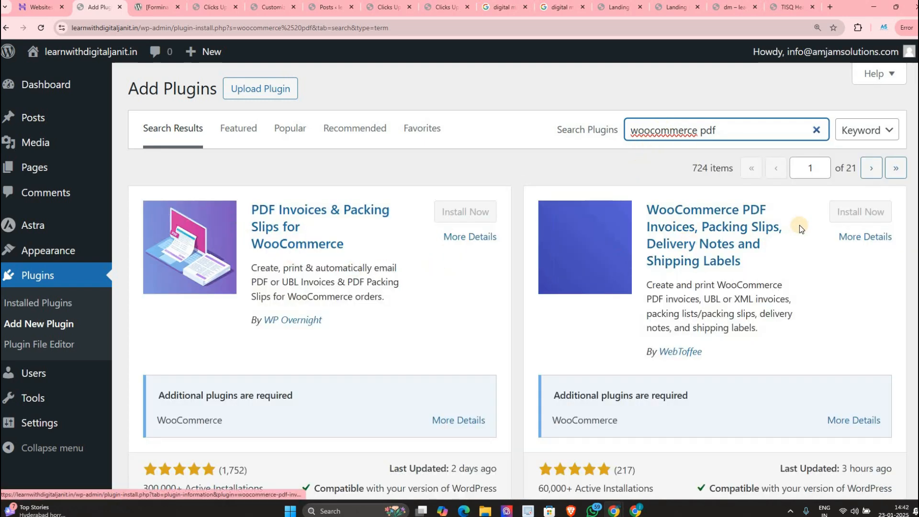
Step: Open the details of WebToffee's WooCommerce PDF Invoices, Packing Slips plugin
{"action": "scroll", "coordinate": [740, 313], "scroll_direction": "down", "scroll_amount": 2}
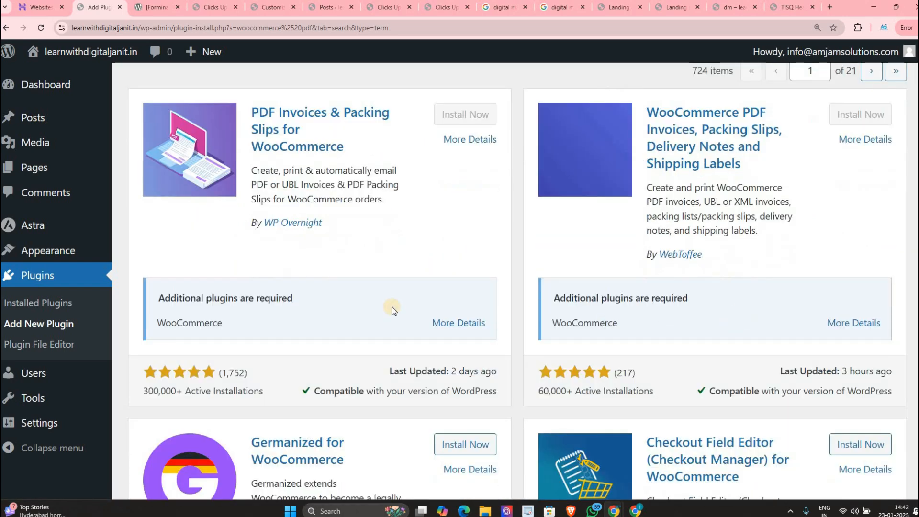
{"action": "scroll", "coordinate": [392, 306], "scroll_direction": "down", "scroll_amount": 1}
{"action": "left_click_drag", "start_coordinate": [199, 322], "coordinate": [227, 322]}
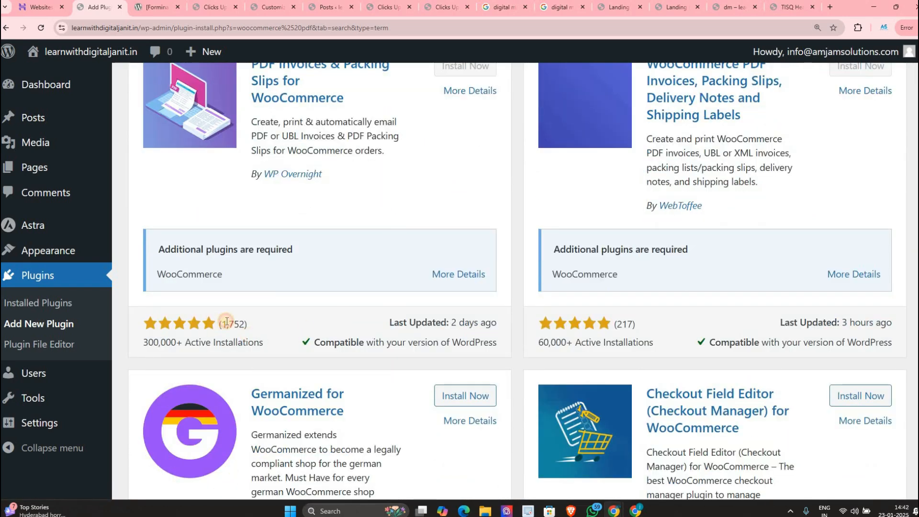
{"action": "left_click", "coordinate": [638, 319]}
{"action": "scroll", "coordinate": [635, 285], "scroll_direction": "up", "scroll_amount": 2}
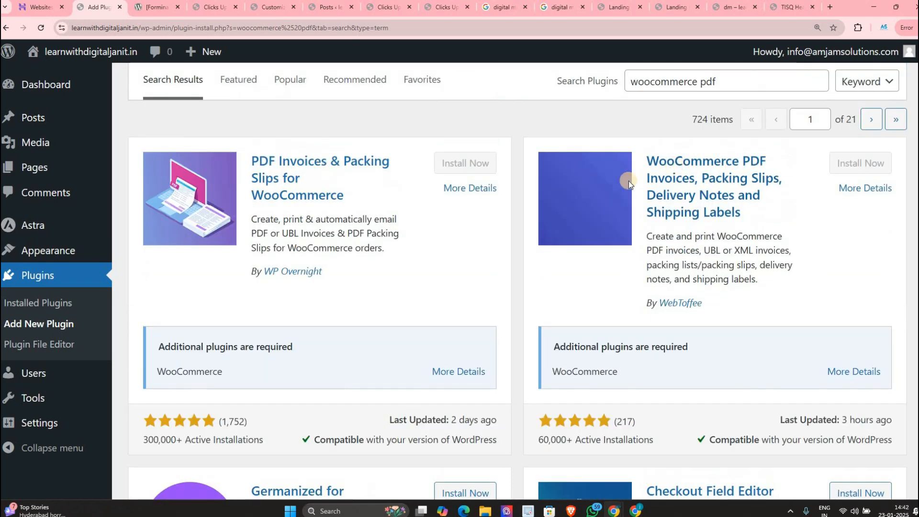
{"action": "left_click", "coordinate": [628, 183]}
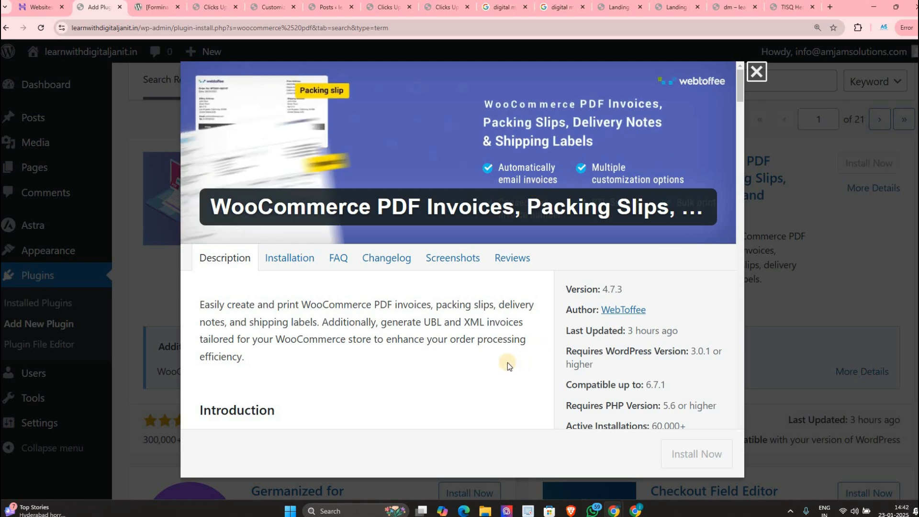
Step: Read through the WebToffee plugin details, then close them
{"action": "scroll", "coordinate": [310, 301], "scroll_direction": "down", "scroll_amount": 15}
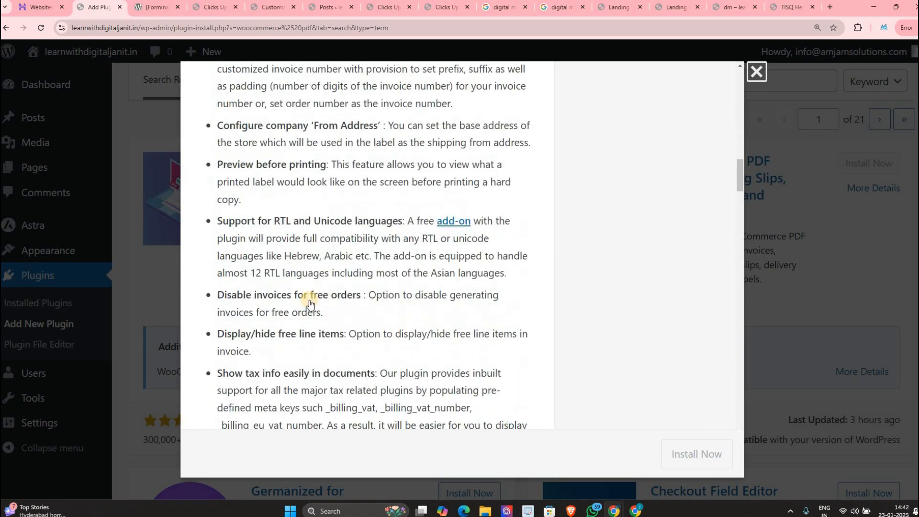
{"action": "scroll", "coordinate": [311, 301], "scroll_direction": "down", "scroll_amount": 10}
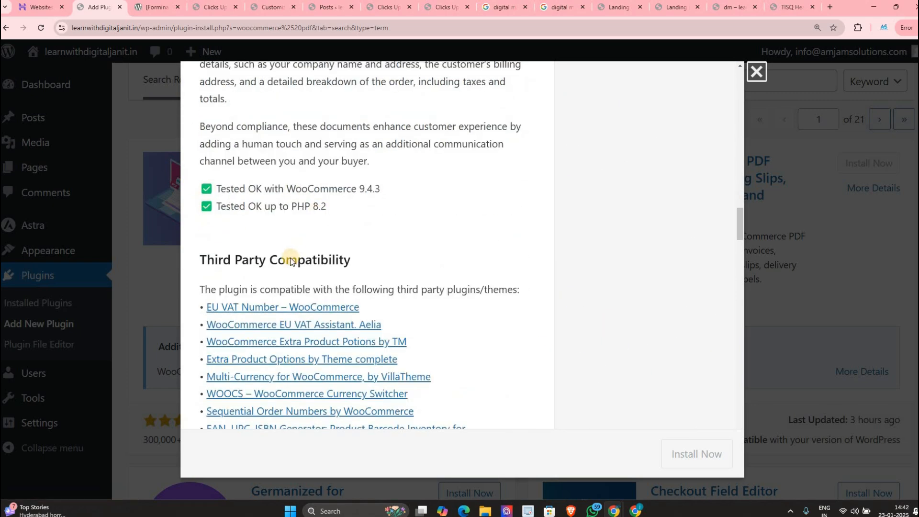
{"action": "scroll", "coordinate": [291, 261], "scroll_direction": "down", "scroll_amount": 15}
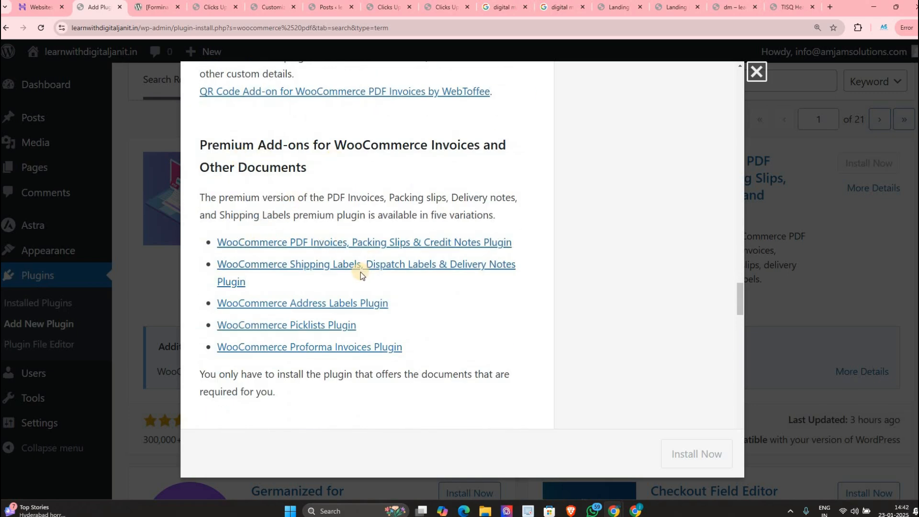
{"action": "scroll", "coordinate": [361, 271], "scroll_direction": "up", "scroll_amount": 6}
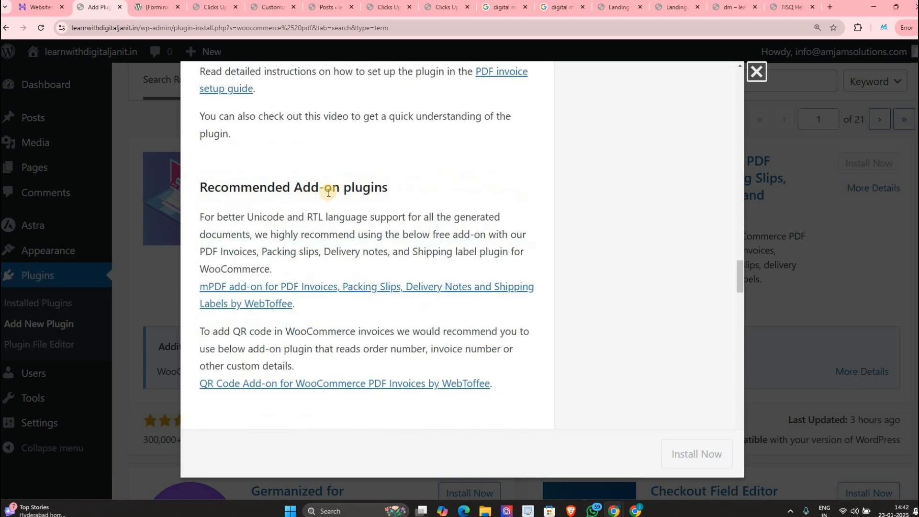
{"action": "scroll", "coordinate": [318, 261], "scroll_direction": "down", "scroll_amount": 11}
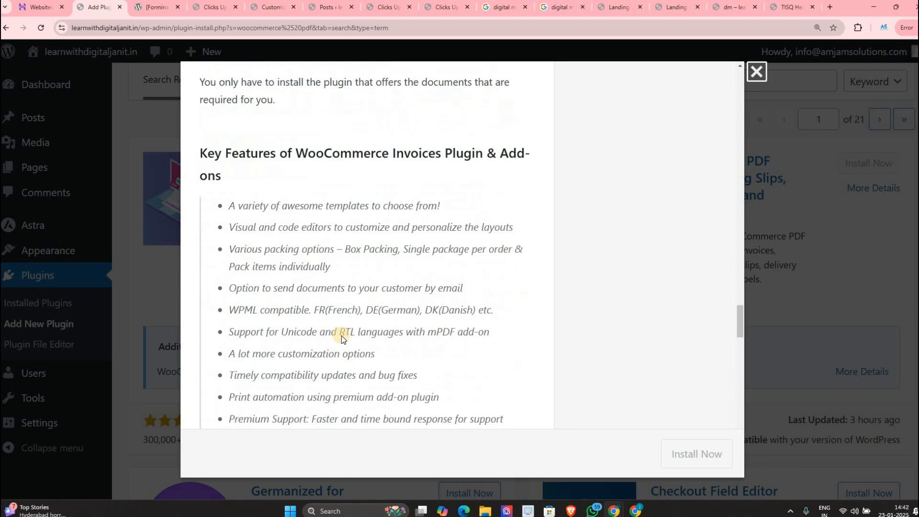
{"action": "scroll", "coordinate": [341, 338], "scroll_direction": "down", "scroll_amount": 15}
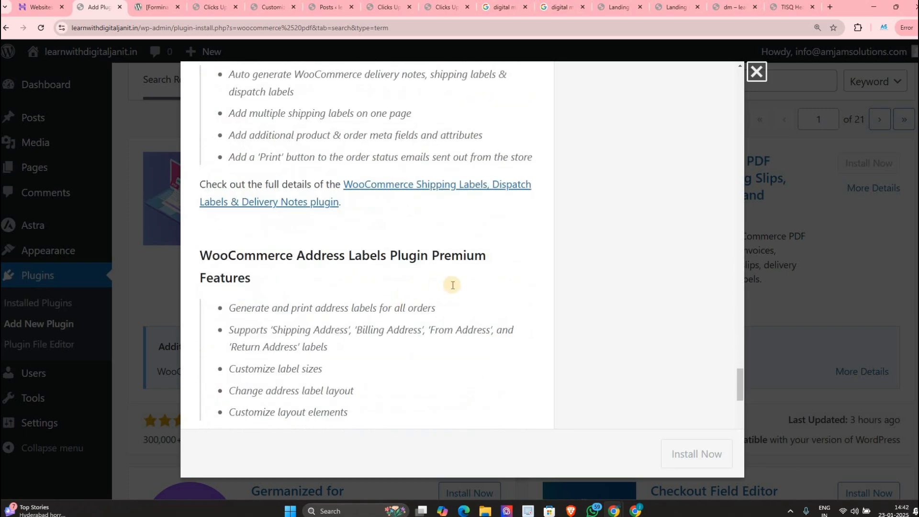
{"action": "scroll", "coordinate": [400, 308], "scroll_direction": "down", "scroll_amount": 11}
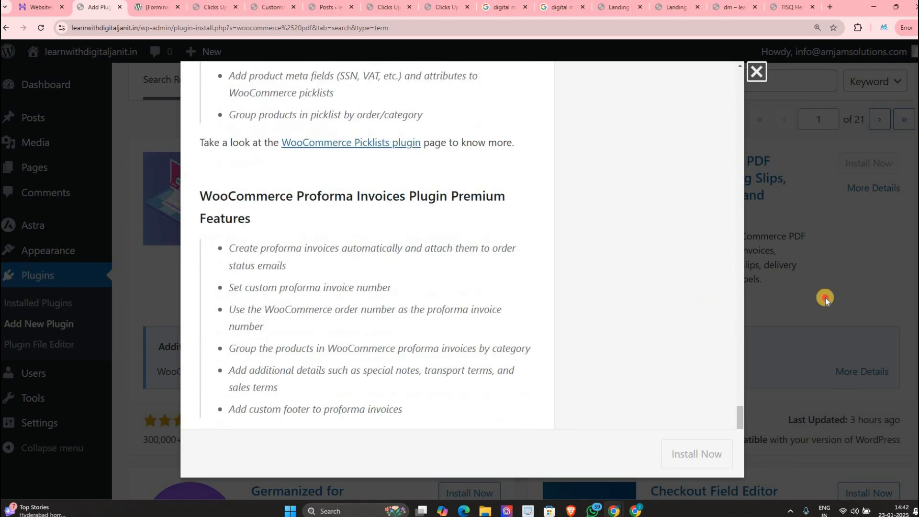
{"action": "key", "text": "Escape"}
Step: Browse the 'woocommerce pdf' plugin search results
{"action": "scroll", "coordinate": [531, 357], "scroll_direction": "down", "scroll_amount": 5}
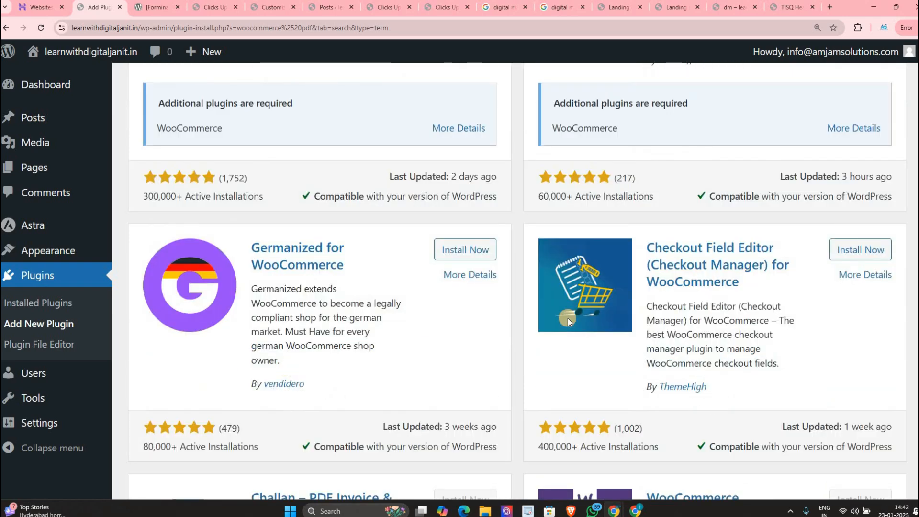
{"action": "scroll", "coordinate": [565, 314], "scroll_direction": "down", "scroll_amount": 8}
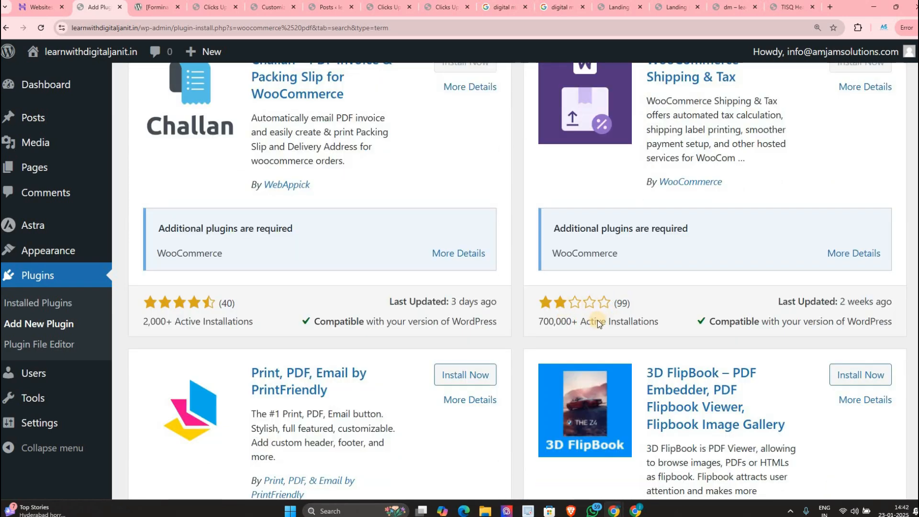
{"action": "scroll", "coordinate": [598, 320], "scroll_direction": "up", "scroll_amount": 1}
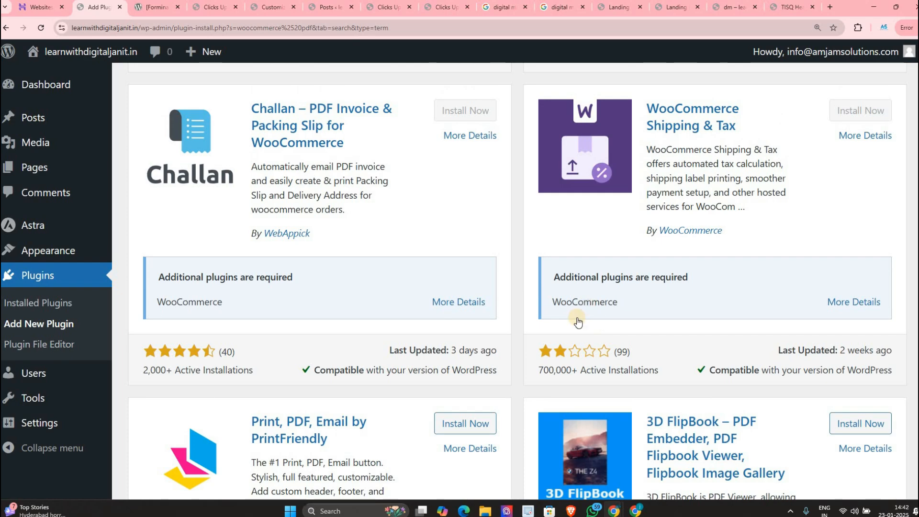
{"action": "scroll", "coordinate": [577, 321], "scroll_direction": "down", "scroll_amount": 15}
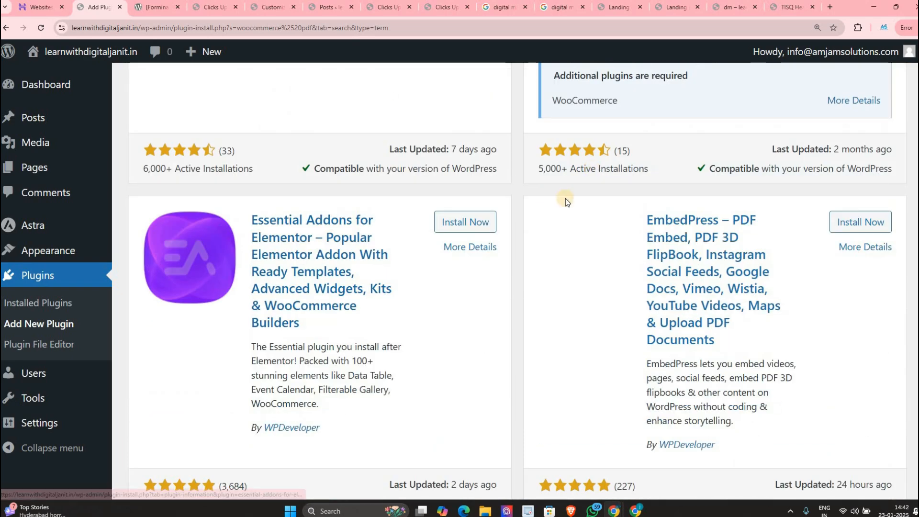
{"action": "scroll", "coordinate": [565, 199], "scroll_direction": "down", "scroll_amount": 20}
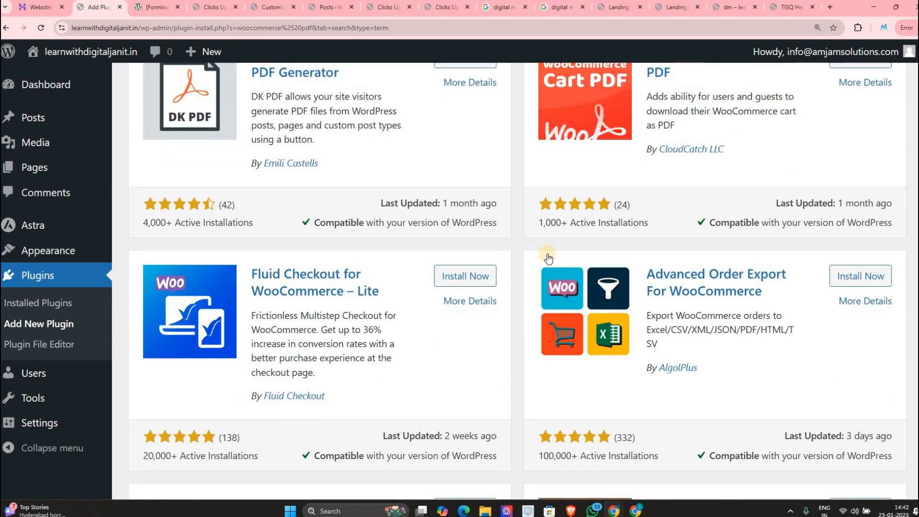
{"action": "scroll", "coordinate": [549, 258], "scroll_direction": "down", "scroll_amount": 6}
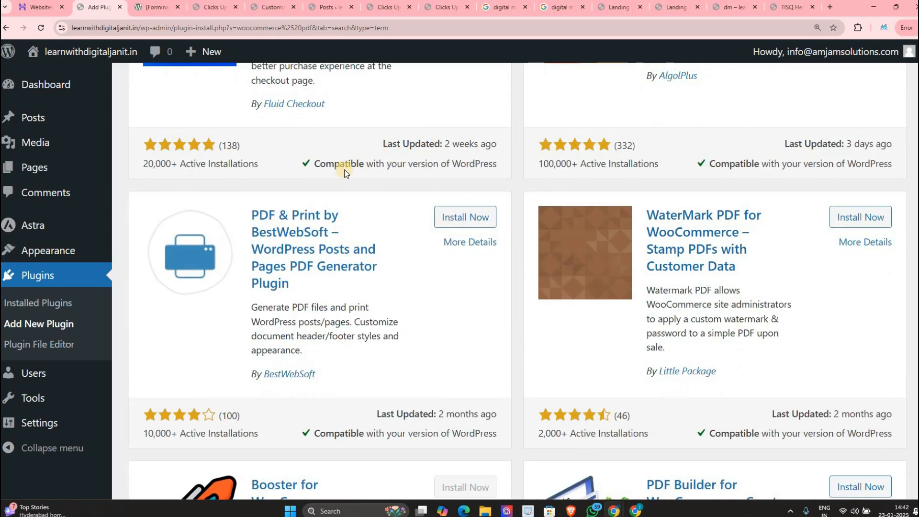
{"action": "left_click_drag", "start_coordinate": [393, 144], "coordinate": [439, 144]}
{"action": "left_click_drag", "start_coordinate": [313, 165], "coordinate": [349, 164]}
{"action": "left_click", "coordinate": [148, 162]}
{"action": "left_click_drag", "start_coordinate": [166, 164], "coordinate": [186, 164]}
{"action": "left_click", "coordinate": [184, 165]}
Step: Open the Plugin File Editor, which reports no plugins available for editing
{"action": "scroll", "coordinate": [708, 323], "scroll_direction": "down", "scroll_amount": 15}
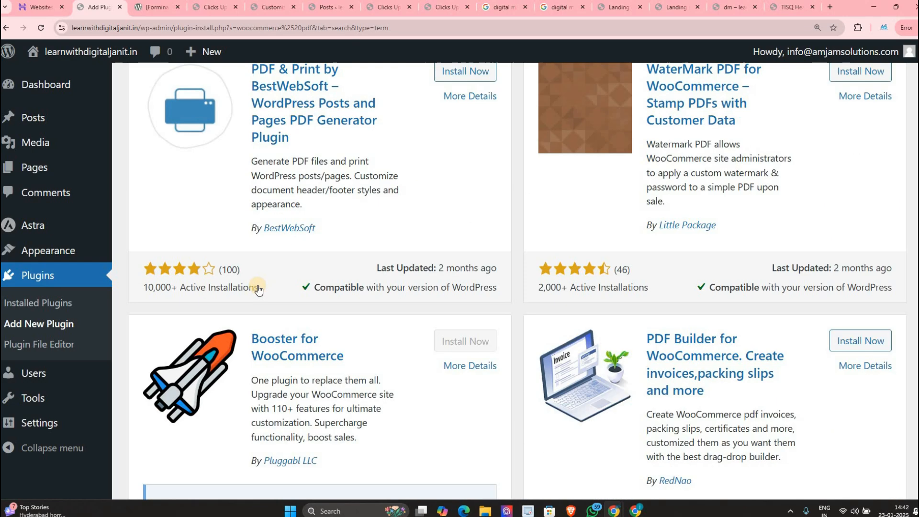
{"action": "scroll", "coordinate": [619, 248], "scroll_direction": "down", "scroll_amount": 20}
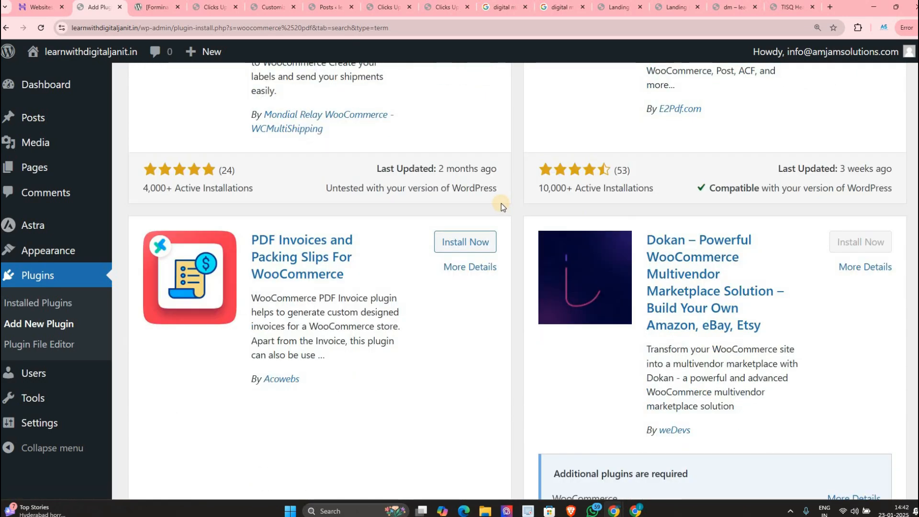
{"action": "scroll", "coordinate": [285, 162], "scroll_direction": "down", "scroll_amount": 15}
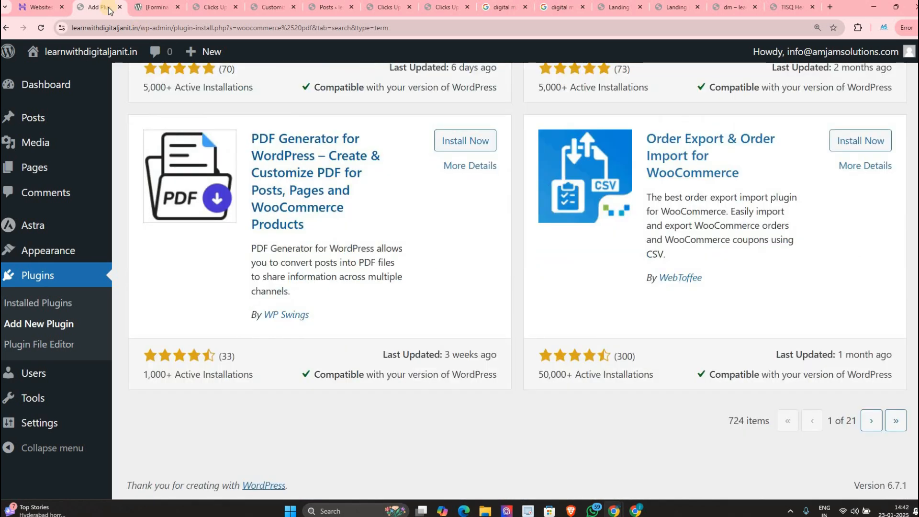
{"action": "left_click", "coordinate": [42, 349]}
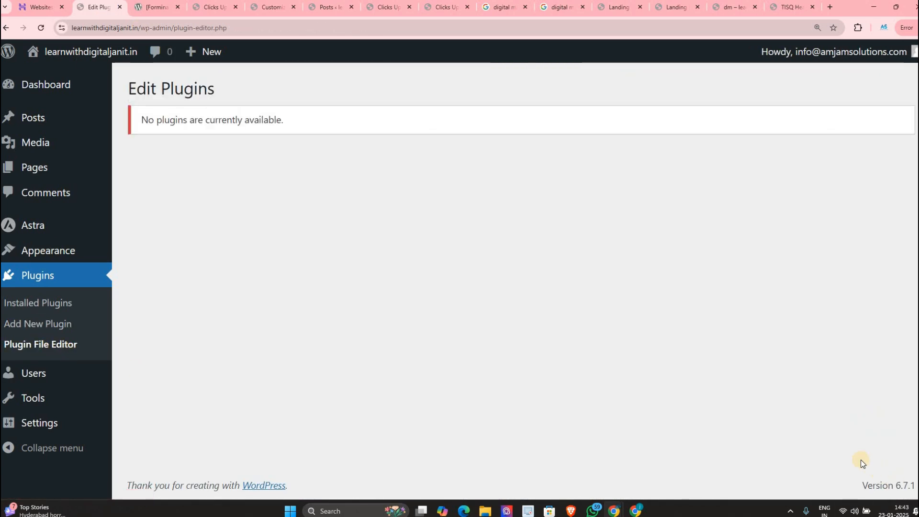
Step: Install Classic Editor from the Featured list on the Add Plugins page
{"action": "left_click", "coordinate": [24, 305]}
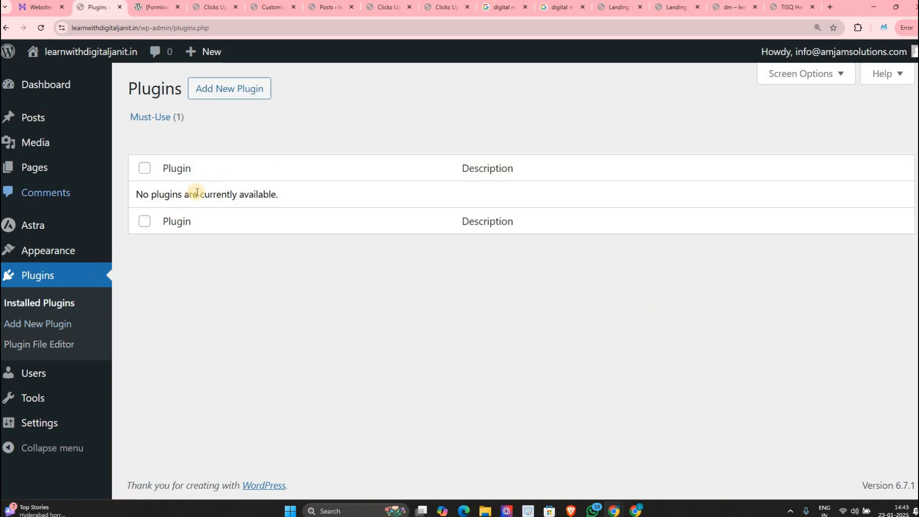
{"action": "left_click", "coordinate": [201, 93]}
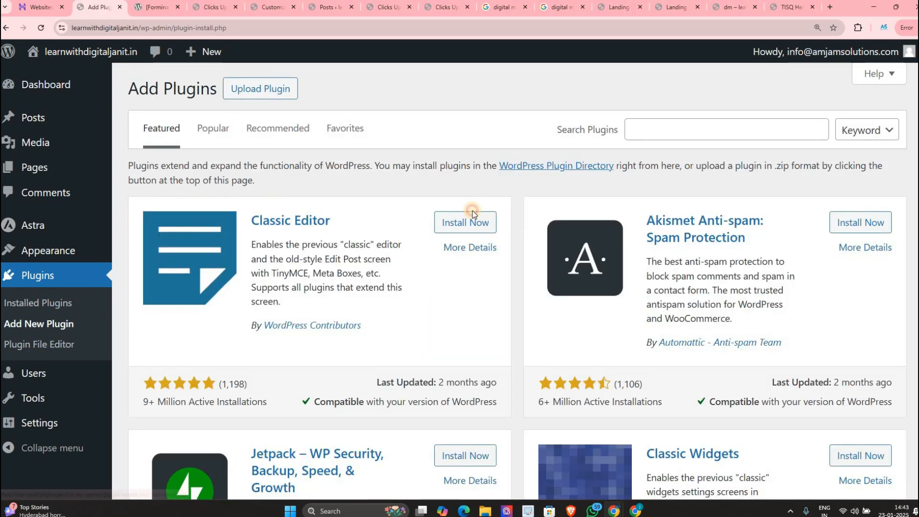
{"action": "left_click", "coordinate": [445, 228]}
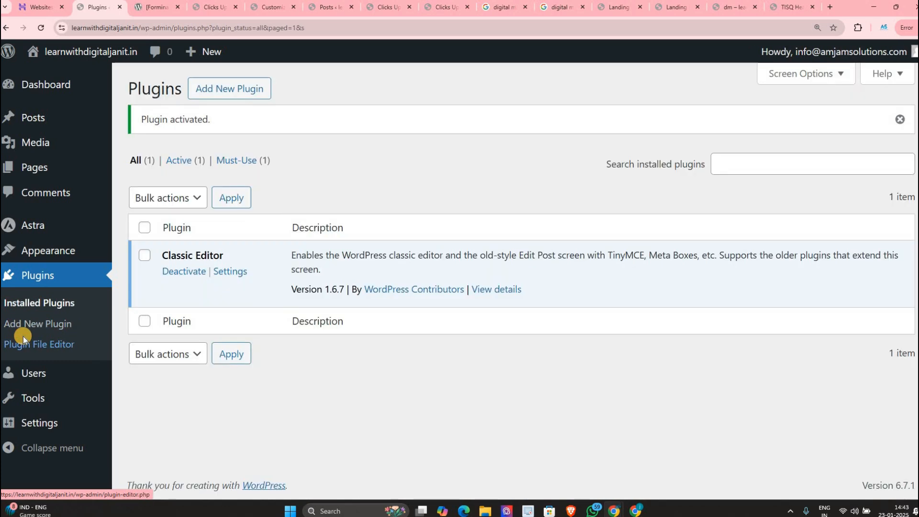
Step: Inspect classic-editor.php in the Plugin File Editor, then open the All Users list
{"action": "left_click", "coordinate": [23, 336]}
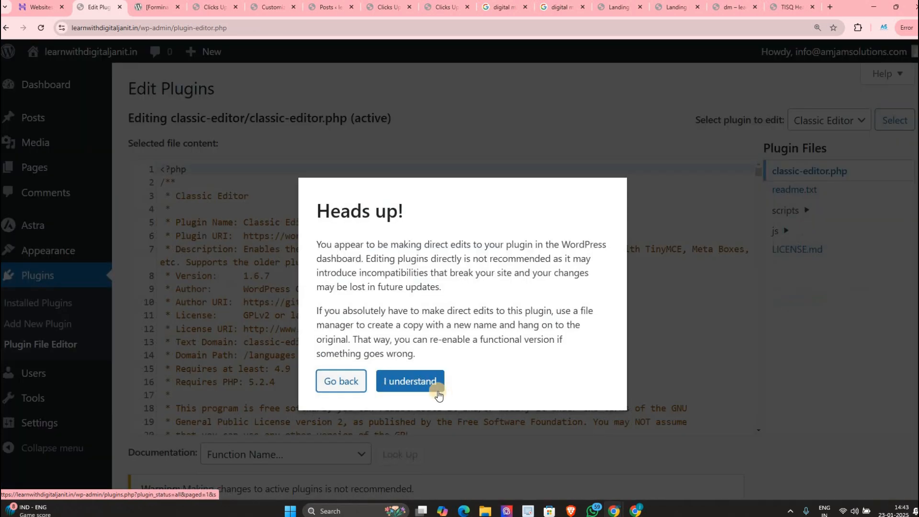
{"action": "left_click", "coordinate": [433, 386]}
{"action": "left_click", "coordinate": [823, 123]}
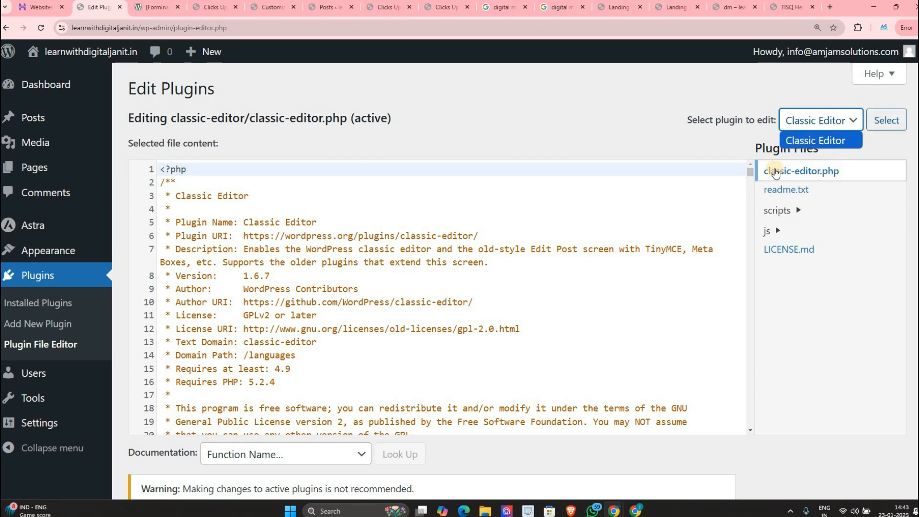
{"action": "left_click", "coordinate": [747, 154]}
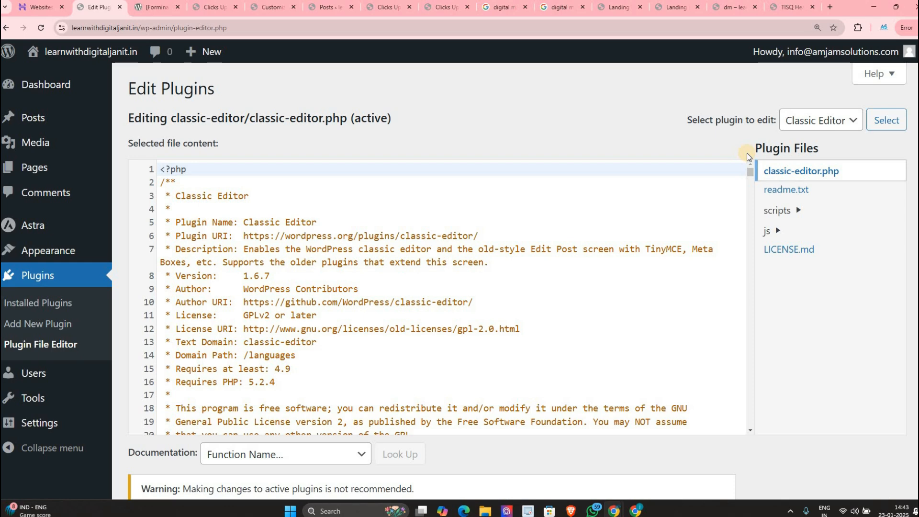
{"action": "scroll", "coordinate": [364, 363], "scroll_direction": "down", "scroll_amount": 12}
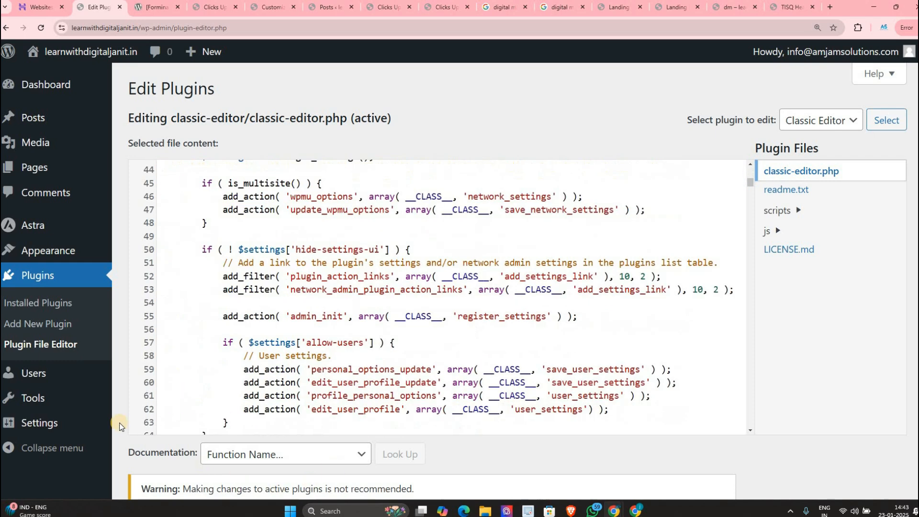
{"action": "left_click", "coordinate": [34, 376]}
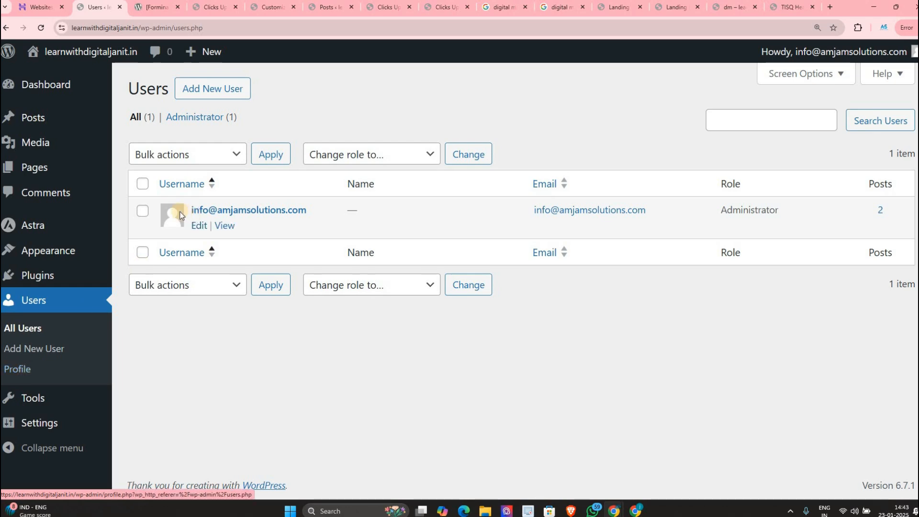
Step: Clear the accidental text selection on the Users table
{"action": "left_click_drag", "start_coordinate": [130, 174], "coordinate": [885, 279]}
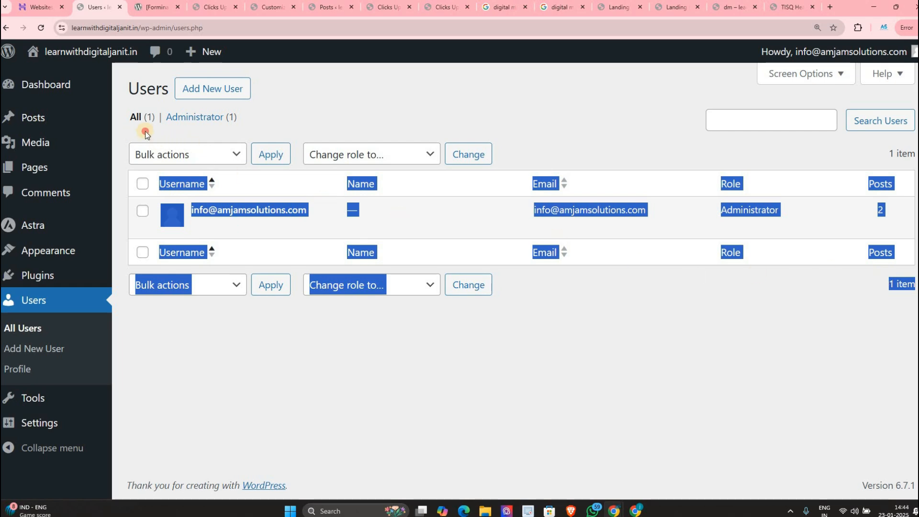
{"action": "left_click", "coordinate": [819, 203]}
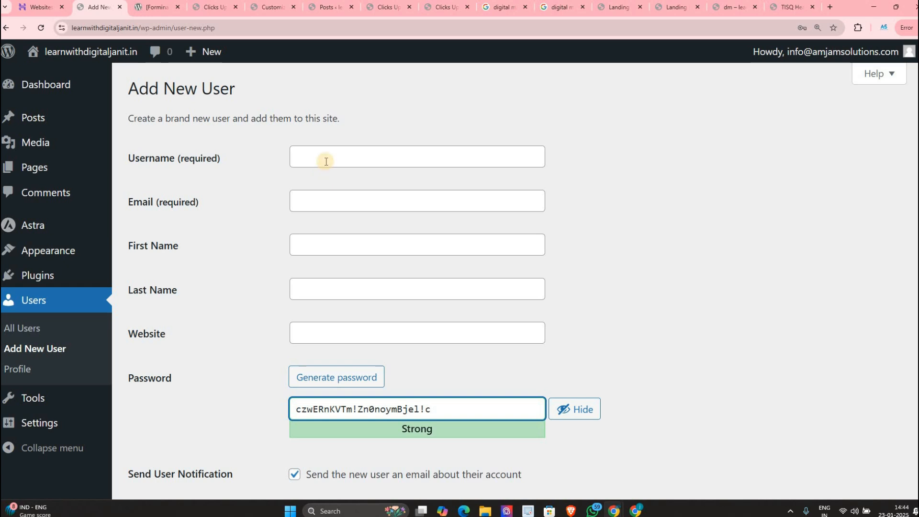
Step: Enter the new user's username, e-mail, first name and last name, fixing a last-name typo
{"action": "left_click", "coordinate": [335, 149]}
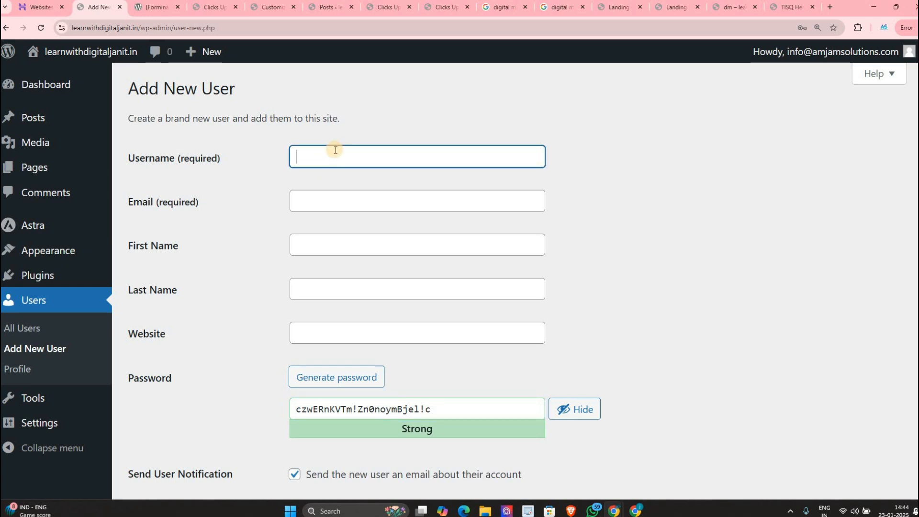
{"action": "type", "text": "janity"}
{"action": "key", "text": "Tab"}
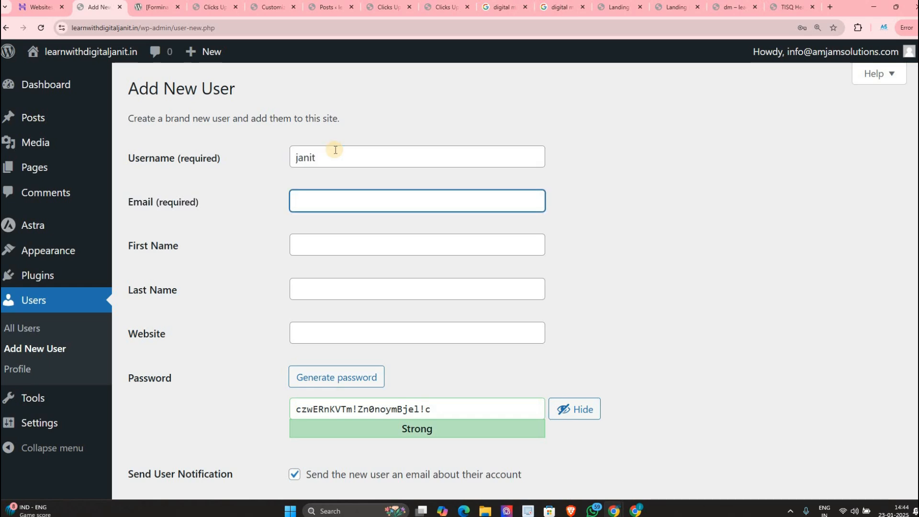
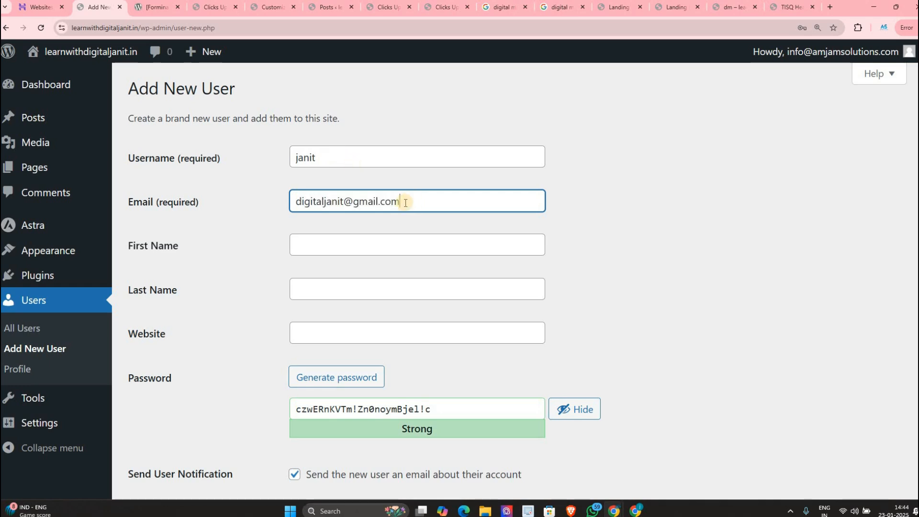
{"action": "left_click", "coordinate": [336, 242]}
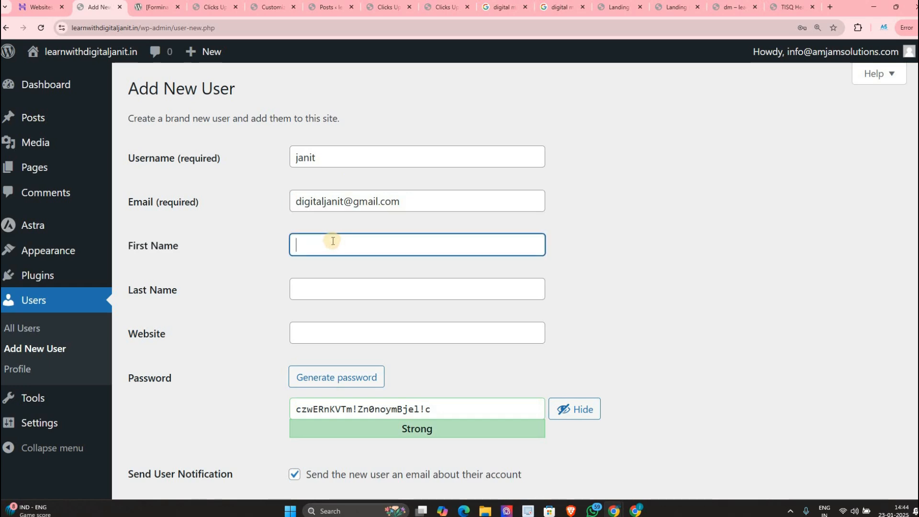
{"action": "left_click", "coordinate": [316, 291]}
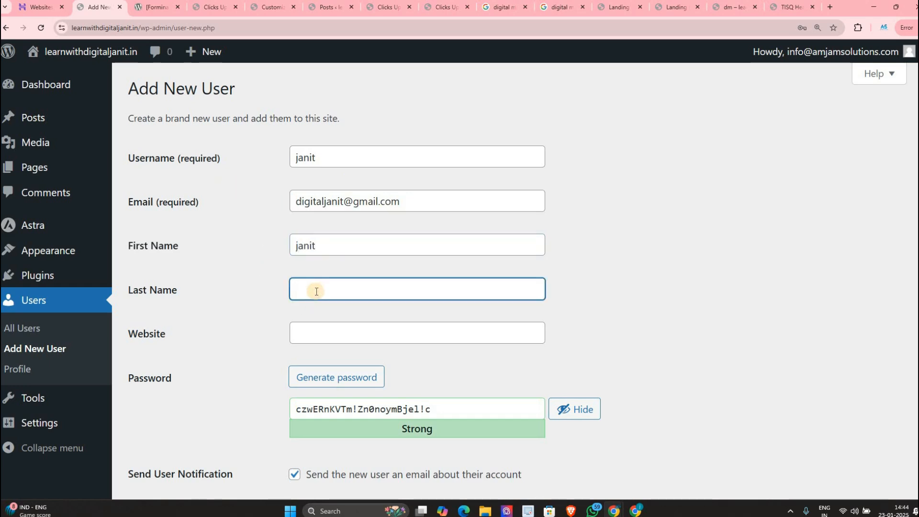
{"action": "type", "text": "yadab"}
{"action": "key", "text": "BackSpace"}
{"action": "type", "text": "v"}
{"action": "scroll", "coordinate": [339, 272], "scroll_direction": "down", "scroll_amount": 3}
Step: Select the generated password and try the Contributor, Author and Editor roles
{"action": "triple_click", "coordinate": [339, 272]}
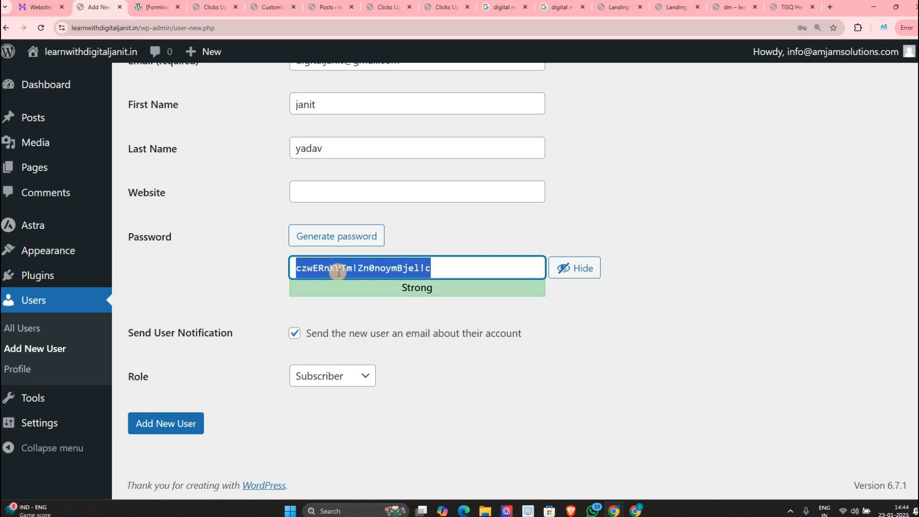
{"action": "left_click", "coordinate": [360, 378]}
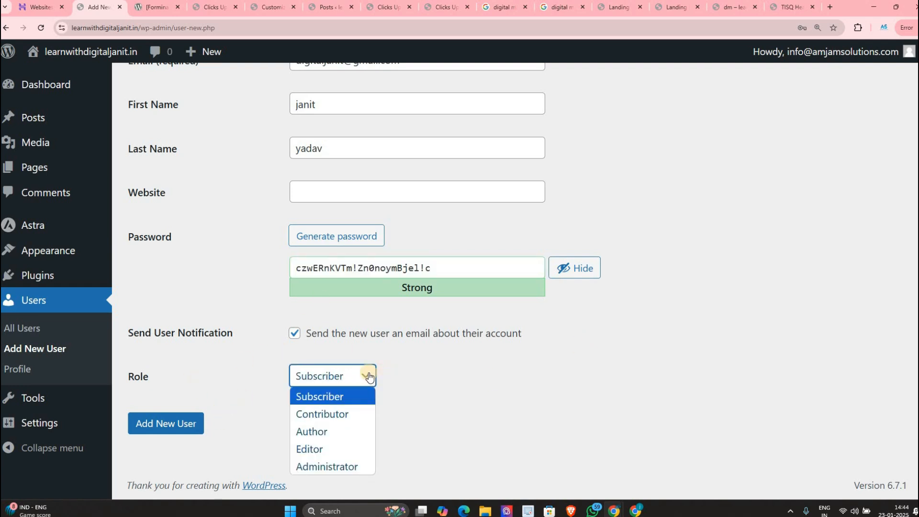
{"action": "left_click", "coordinate": [364, 374]}
{"action": "left_click", "coordinate": [359, 373]}
{"action": "left_click", "coordinate": [326, 396]}
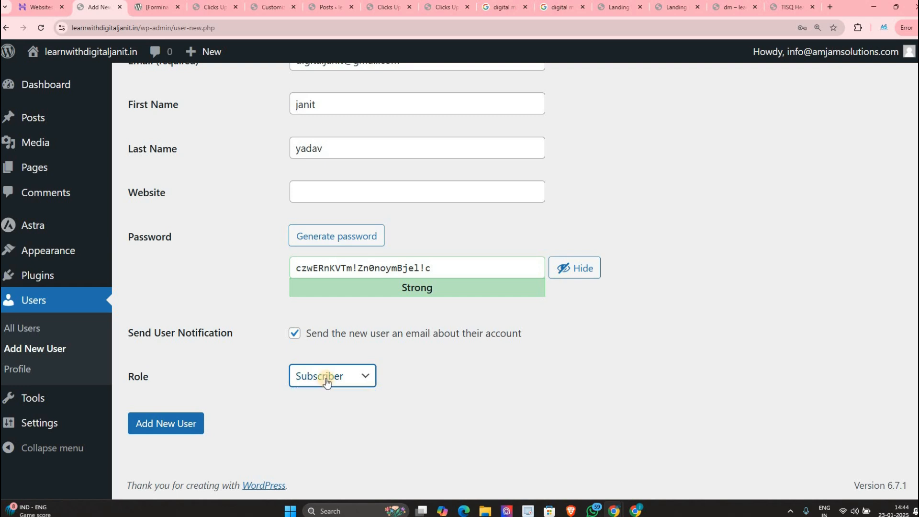
{"action": "left_click", "coordinate": [327, 376]}
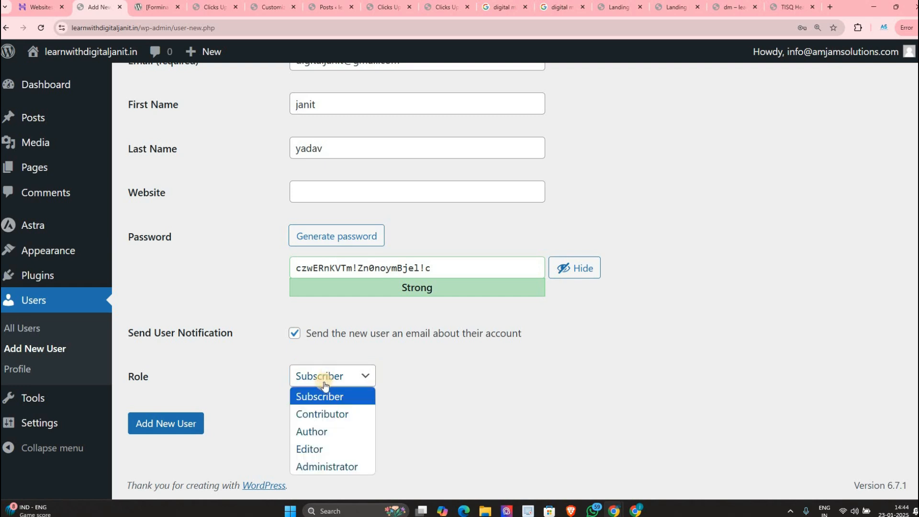
{"action": "left_click", "coordinate": [320, 415]}
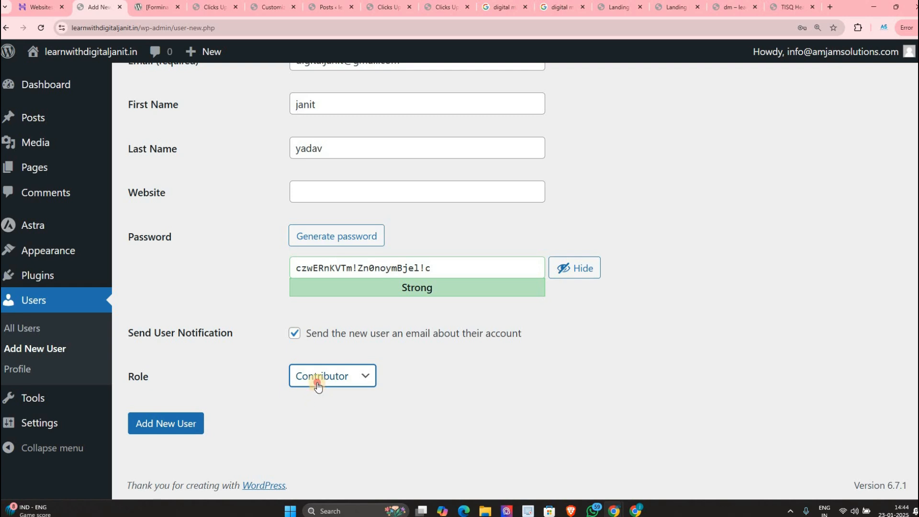
{"action": "left_click", "coordinate": [317, 383]}
{"action": "left_click", "coordinate": [318, 386]}
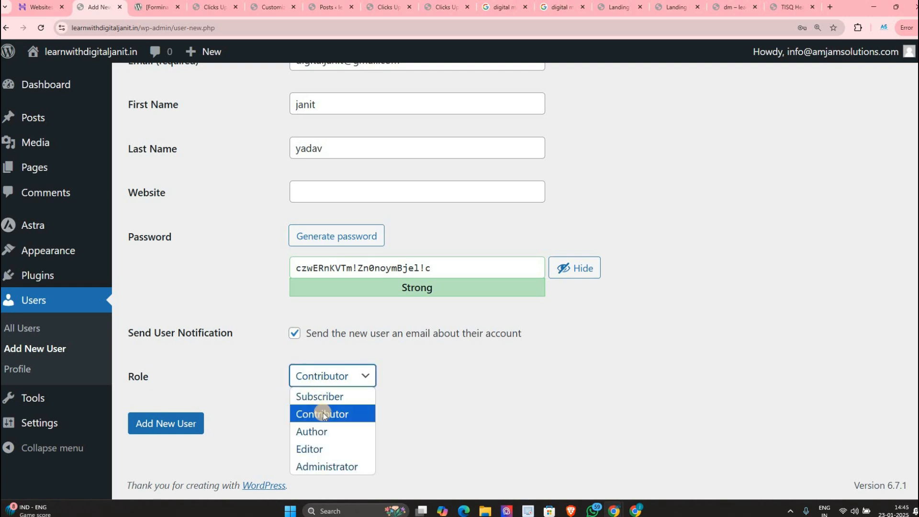
{"action": "left_click", "coordinate": [315, 431]}
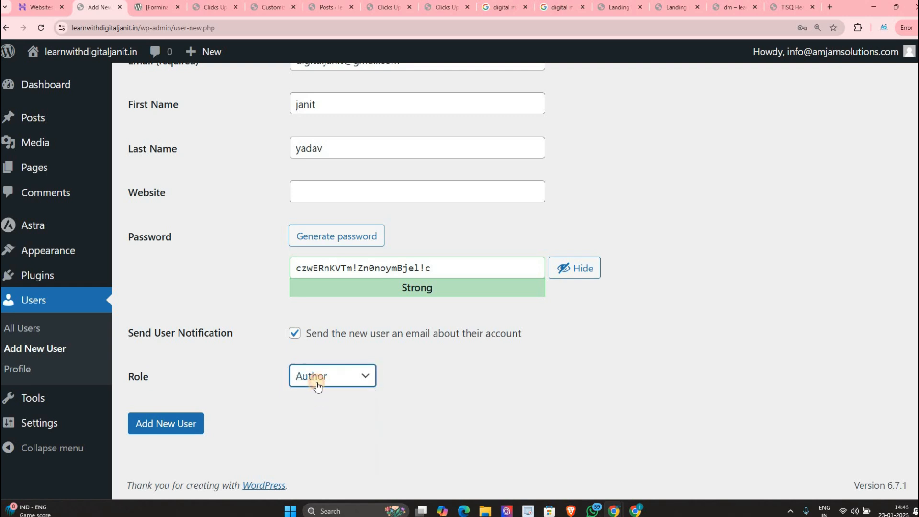
{"action": "left_click", "coordinate": [316, 385]}
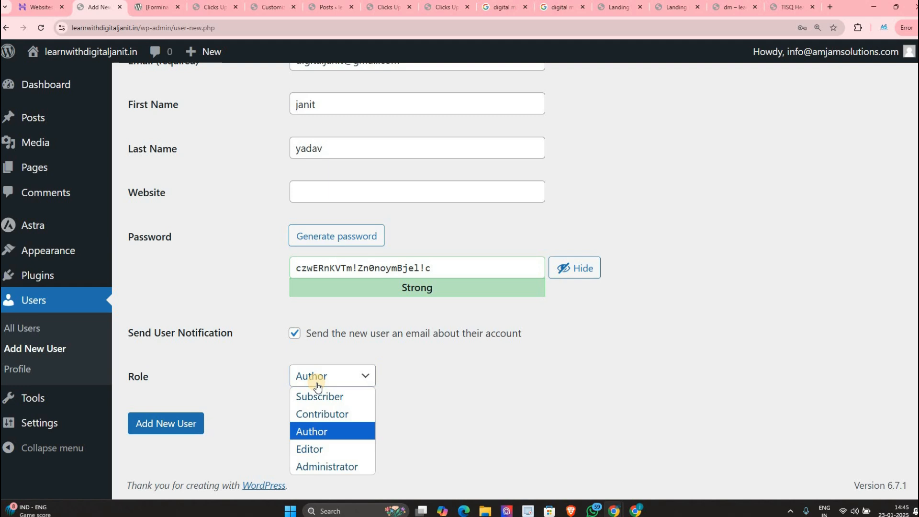
{"action": "left_click", "coordinate": [294, 450]}
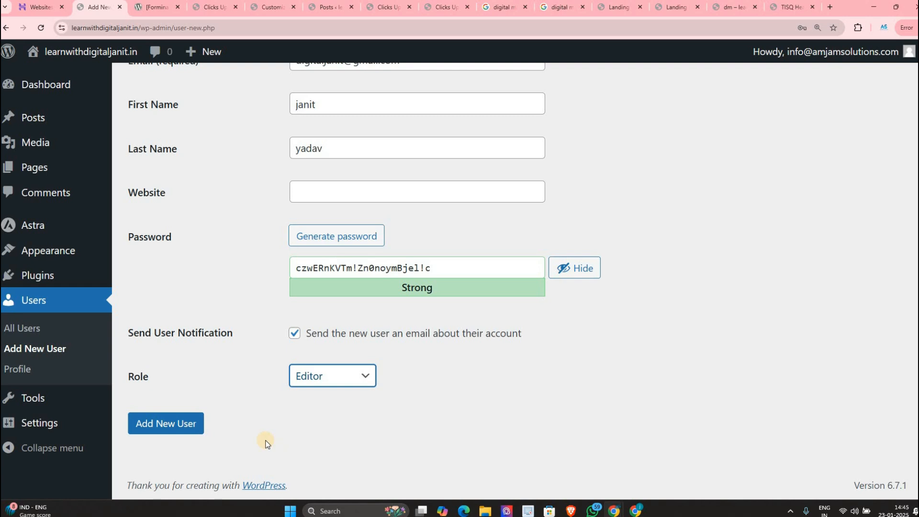
Step: Set the role to Administrator, copy the password and create the user
{"action": "left_click", "coordinate": [309, 382]}
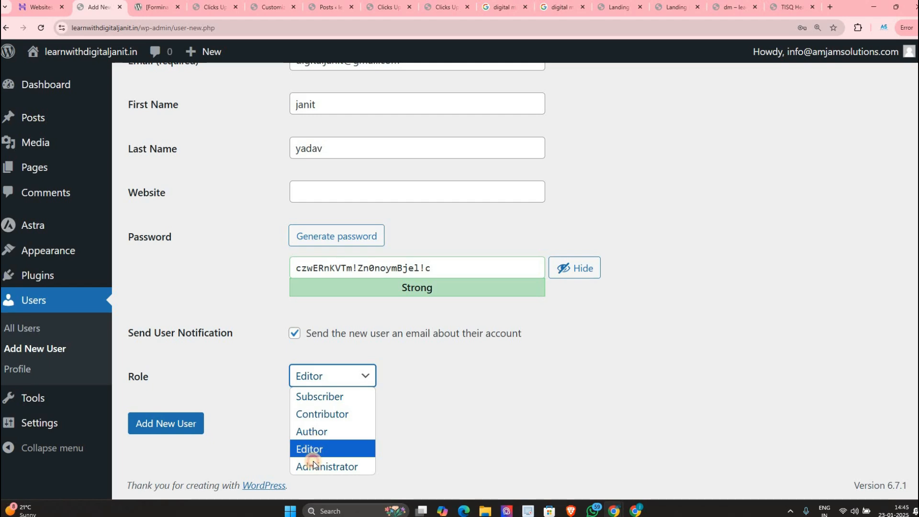
{"action": "left_click", "coordinate": [313, 462]}
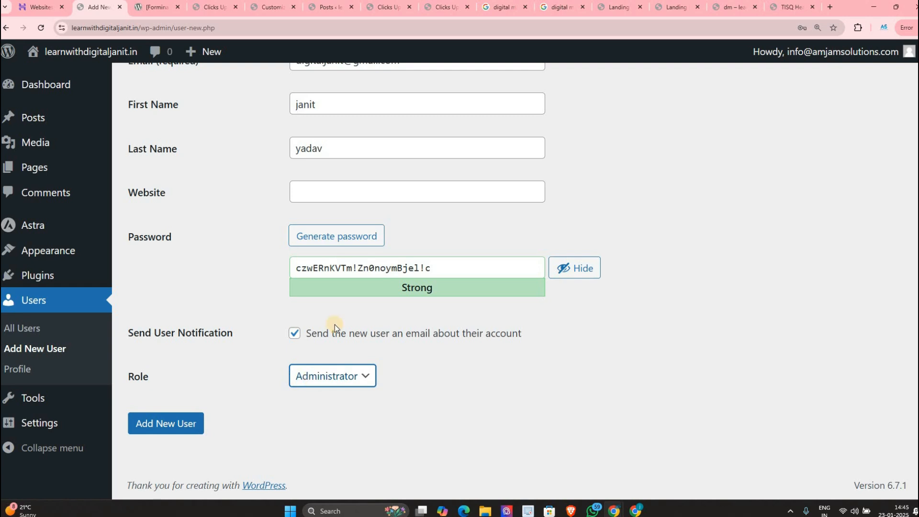
{"action": "triple_click", "coordinate": [364, 274]}
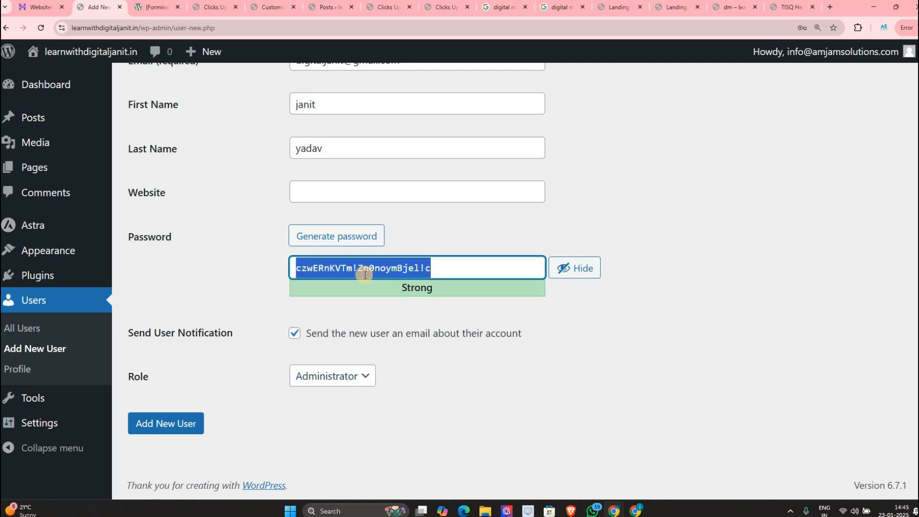
{"action": "left_click", "coordinate": [180, 429]}
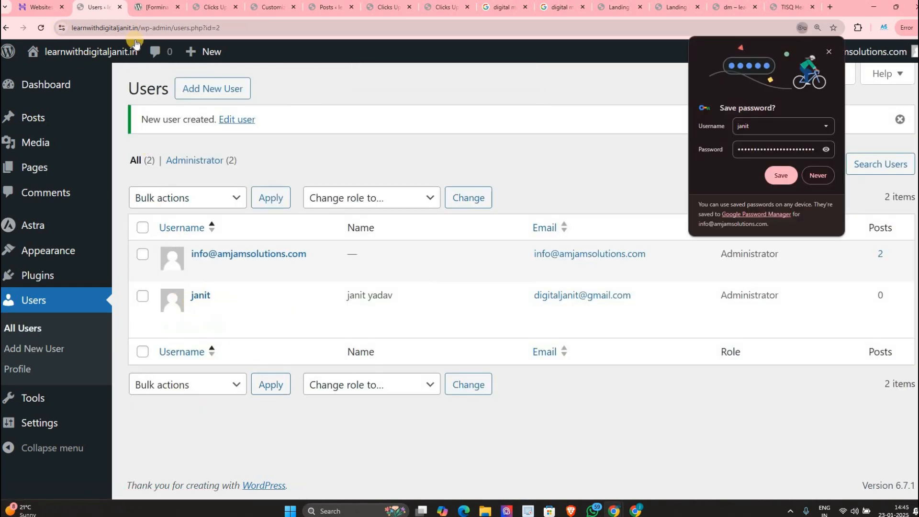
Step: Open a private window and load the site's /wp-admin login page
{"action": "mouse_move", "coordinate": [135, 43]}
{"action": "key", "text": "ctrl+shift+n"}
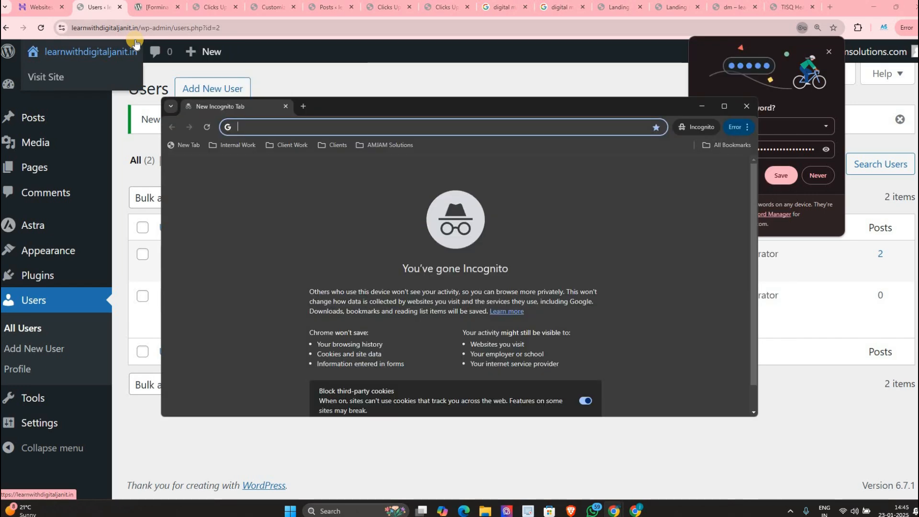
{"action": "type", "text": "lea"}
{"action": "key", "text": "Right"}
{"action": "type", "text": "/"}
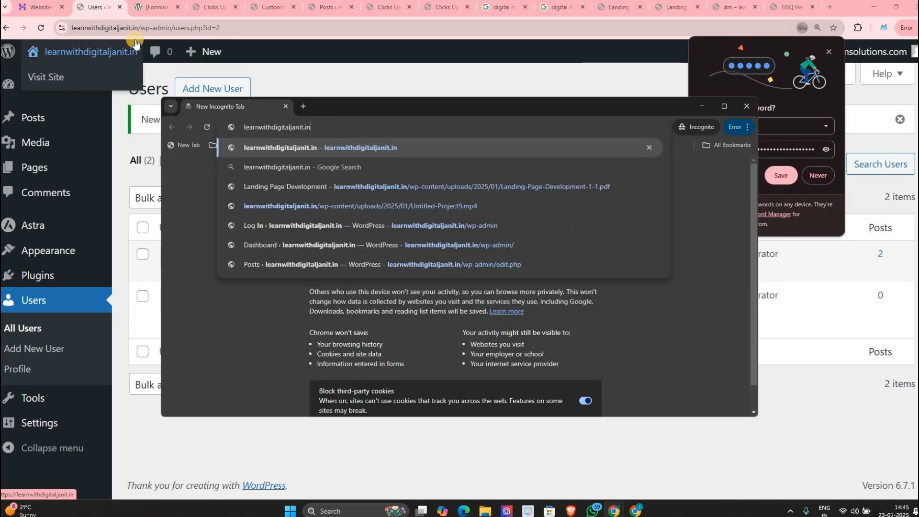
{"action": "type", "text": "wp-a"}
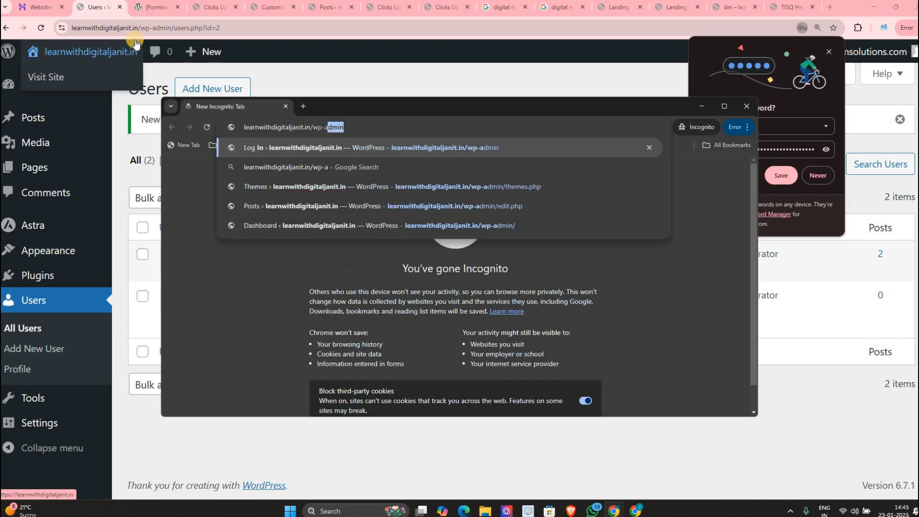
{"action": "key", "text": "Return"}
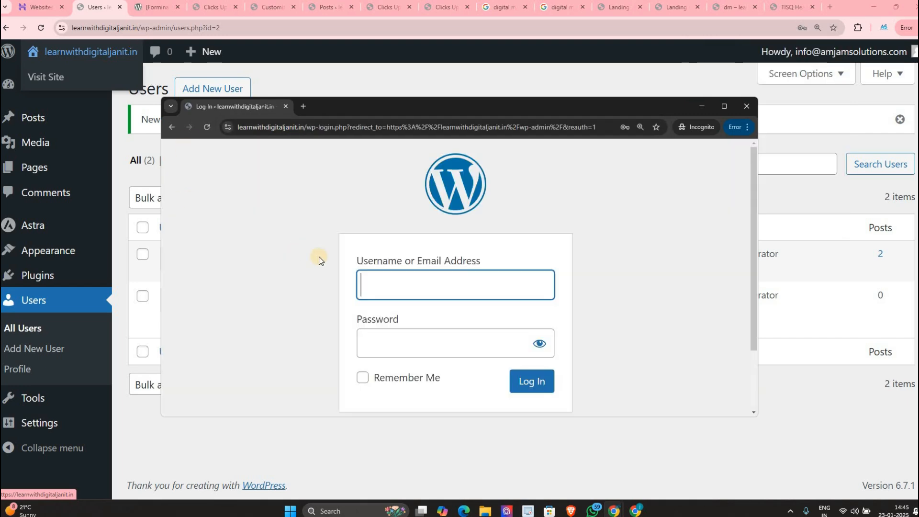
Step: Log in as the new user with the copied password
{"action": "left_click", "coordinate": [373, 287]}
{"action": "type", "text": "janit"}
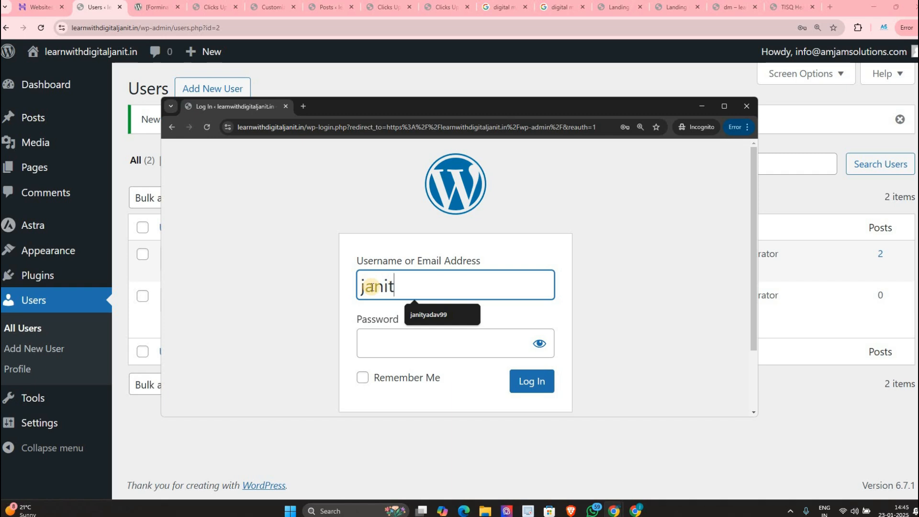
{"action": "key", "text": "Tab"}
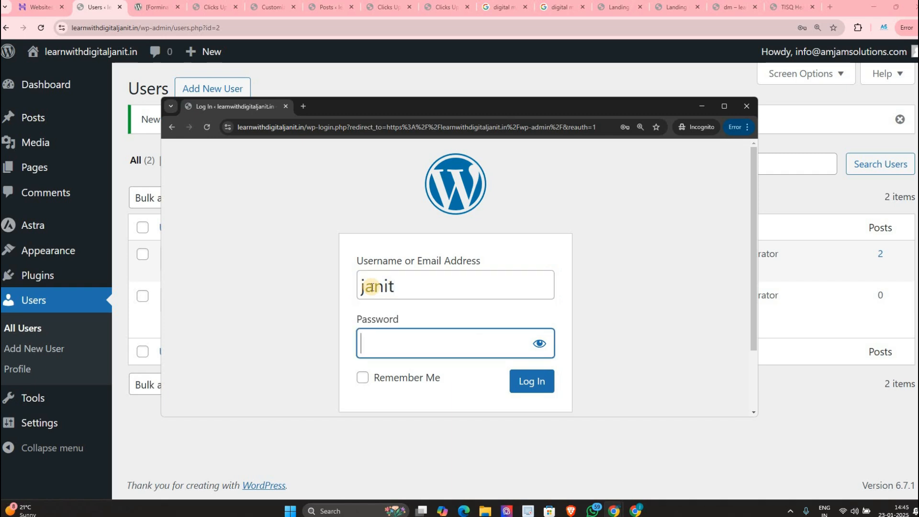
{"action": "key", "text": "ctrl+v"}
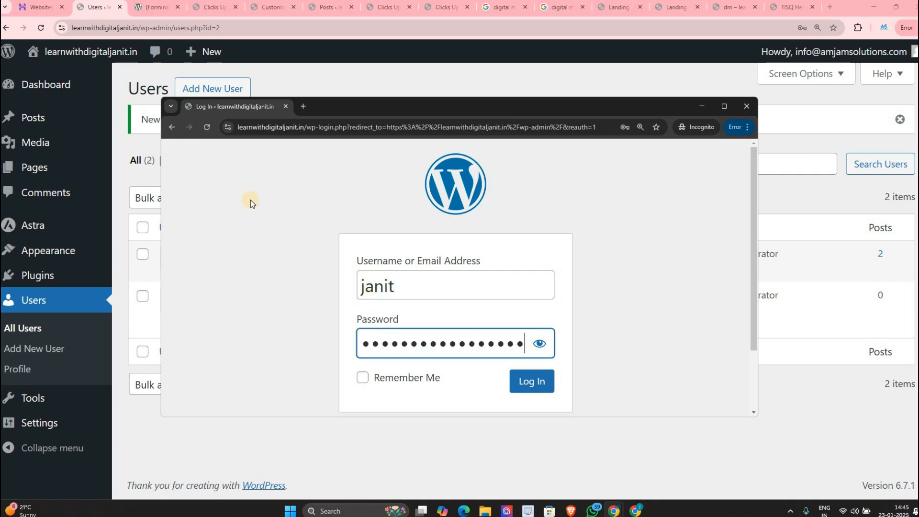
{"action": "left_click", "coordinate": [537, 374]}
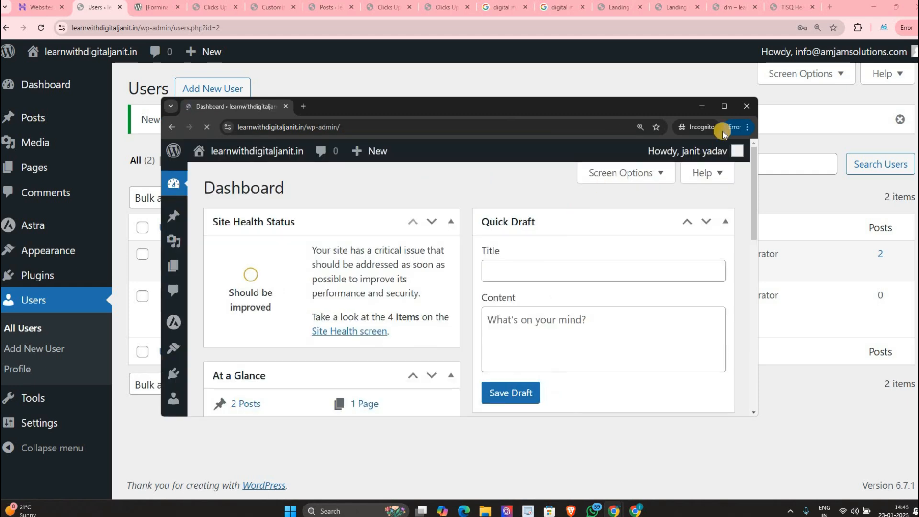
Step: Check the new user's dashboard, then return to the admin's users list
{"action": "left_click", "coordinate": [727, 105]}
{"action": "scroll", "coordinate": [895, 168], "scroll_direction": "down", "scroll_amount": 4}
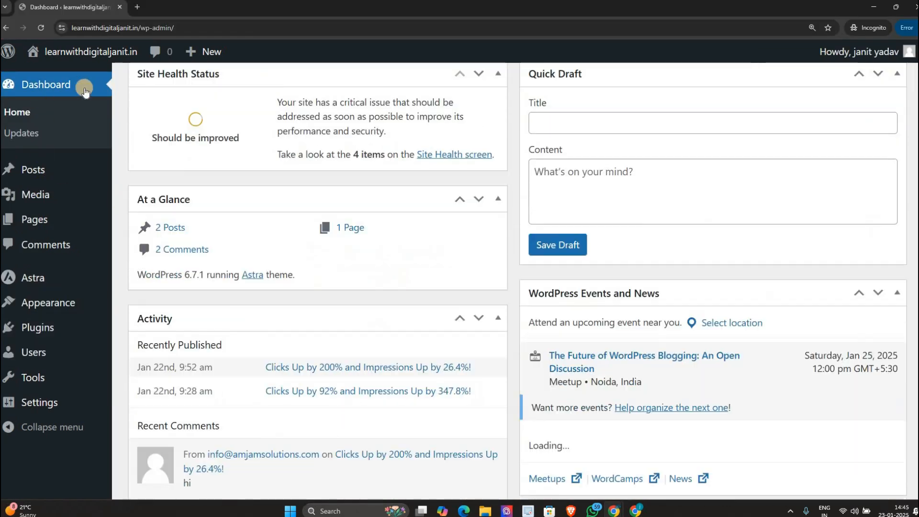
{"action": "scroll", "coordinate": [876, 341], "scroll_direction": "down", "scroll_amount": 1}
{"action": "key", "text": "alt+Tab"}
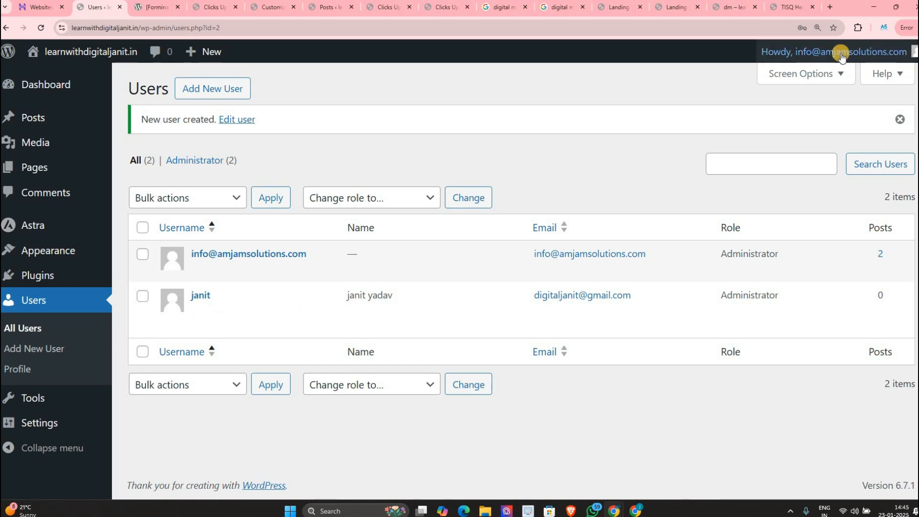
{"action": "mouse_move", "coordinate": [841, 56]}
{"action": "key", "text": "alt+Tab"}
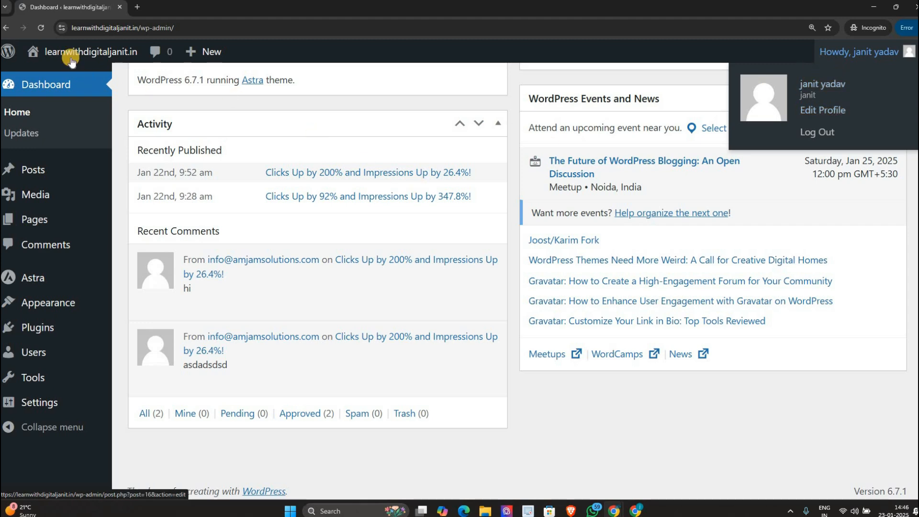
{"action": "key", "text": "alt+Tab"}
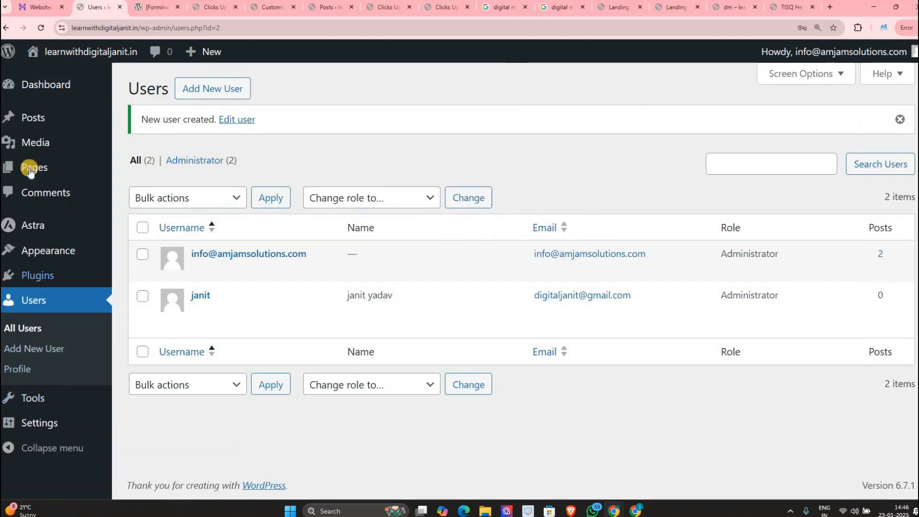
{"action": "key", "text": "alt+Tab"}
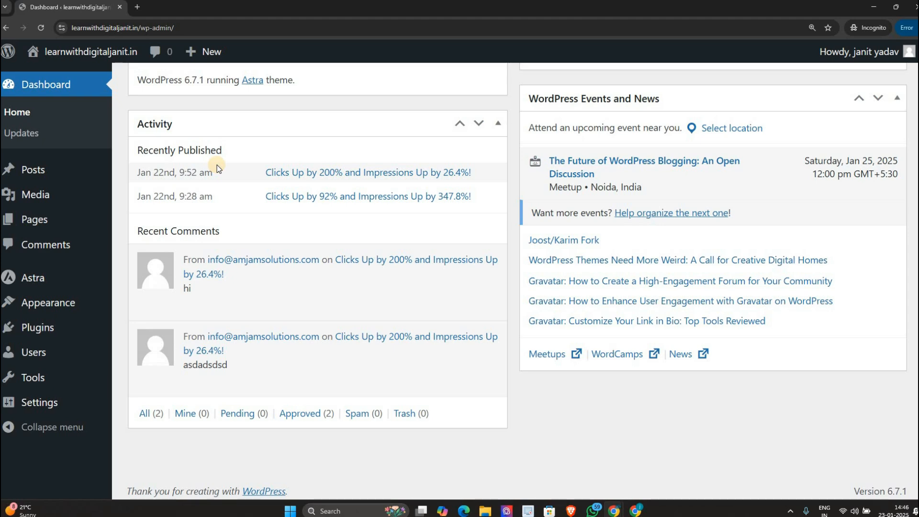
{"action": "key", "text": "alt+Tab"}
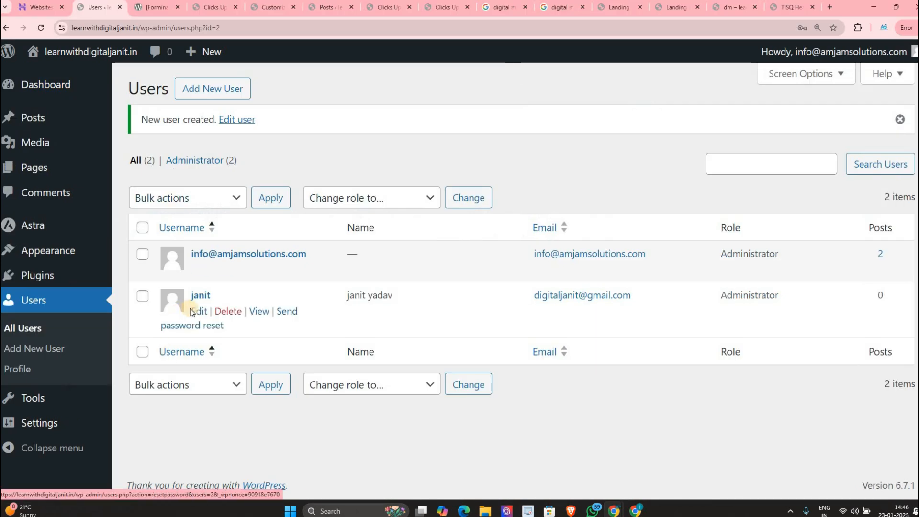
Step: Change the new user's role to Subscriber and update the user
{"action": "left_click", "coordinate": [199, 312]}
{"action": "scroll", "coordinate": [353, 139], "scroll_direction": "down", "scroll_amount": 1}
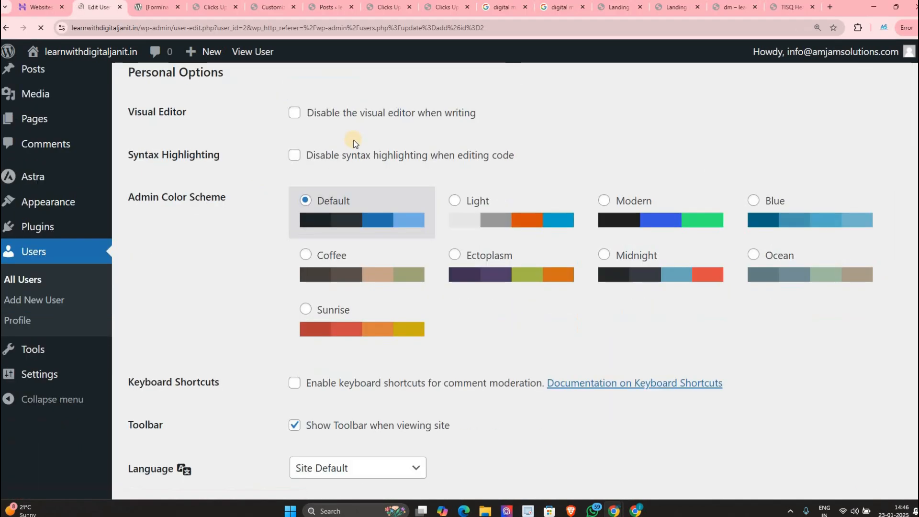
{"action": "scroll", "coordinate": [344, 181], "scroll_direction": "down", "scroll_amount": 12}
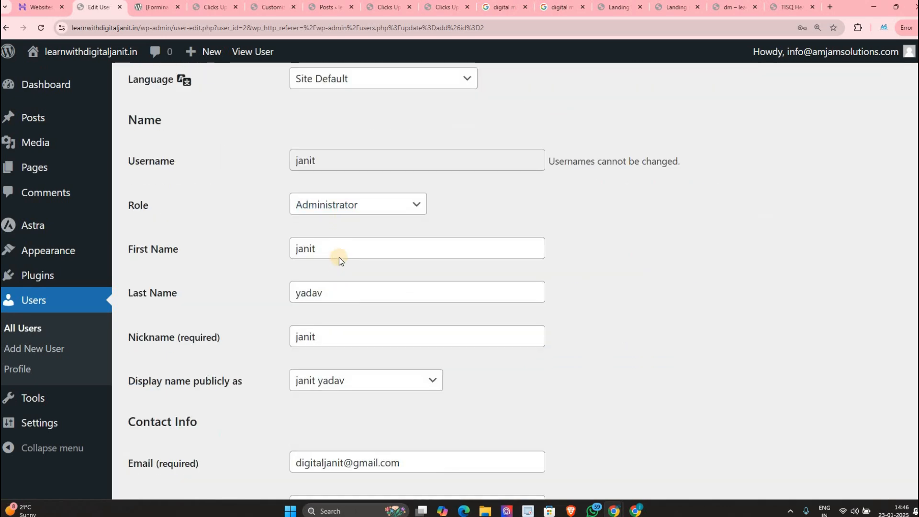
{"action": "scroll", "coordinate": [332, 358], "scroll_direction": "down", "scroll_amount": 7}
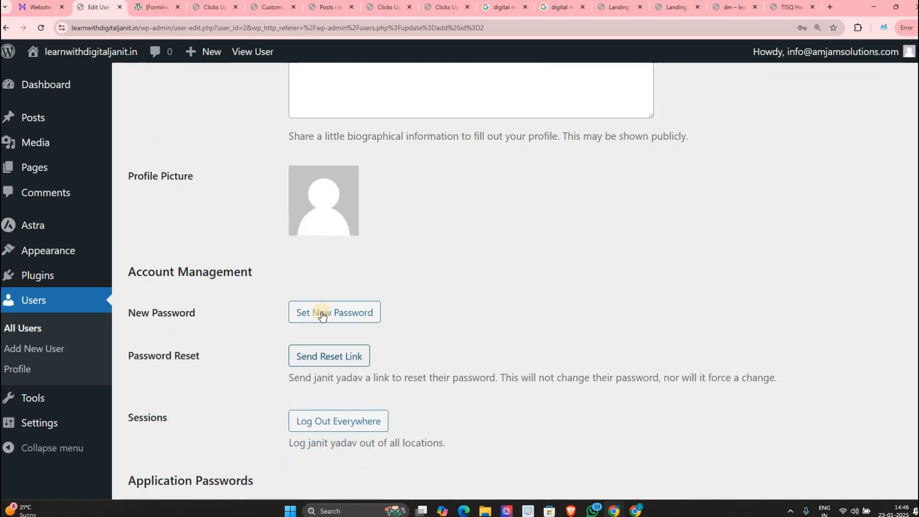
{"action": "scroll", "coordinate": [306, 313], "scroll_direction": "down", "scroll_amount": 5}
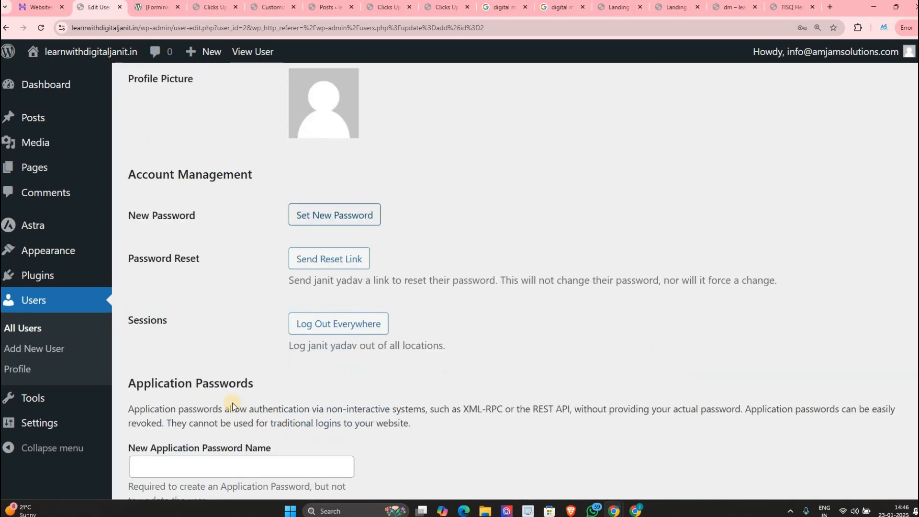
{"action": "scroll", "coordinate": [285, 246], "scroll_direction": "up", "scroll_amount": 18}
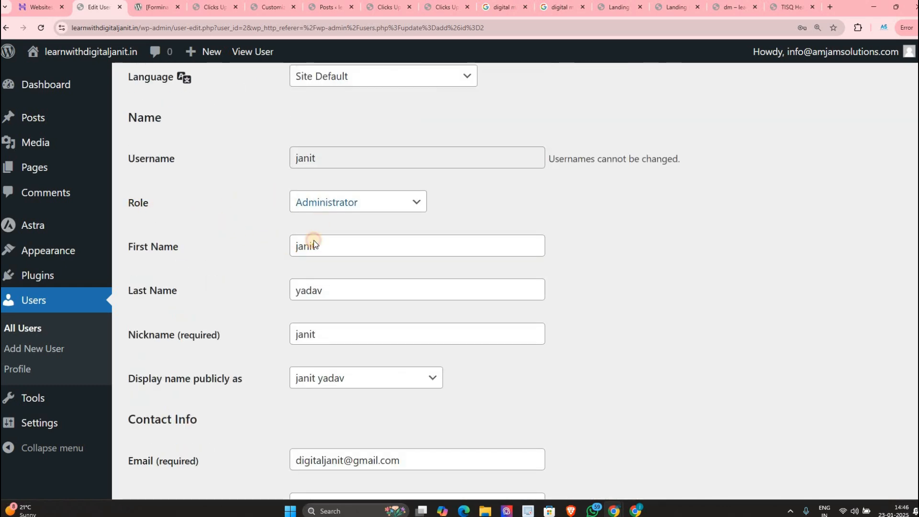
{"action": "left_click", "coordinate": [311, 203]}
{"action": "left_click", "coordinate": [310, 223]}
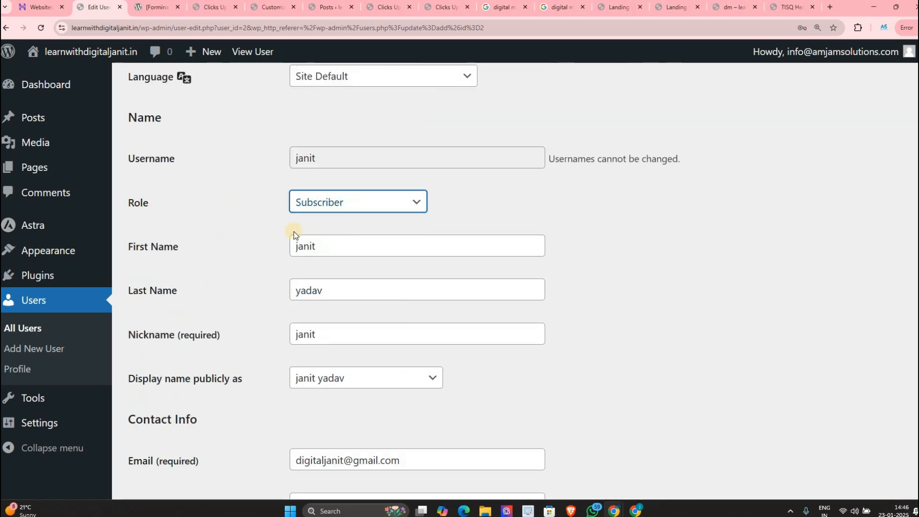
{"action": "scroll", "coordinate": [214, 432], "scroll_direction": "down", "scroll_amount": 4}
{"action": "scroll", "coordinate": [214, 432], "scroll_direction": "down", "scroll_amount": 6}
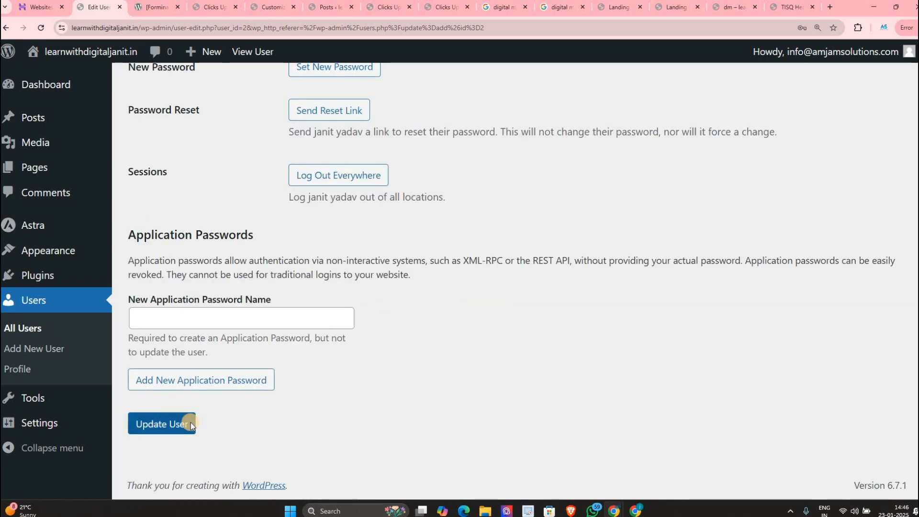
{"action": "left_click", "coordinate": [191, 422]}
Step: Reload the private window's dashboard, view the user's Profile, then return to the admin editor
{"action": "key", "text": "alt+Tab"}
{"action": "left_click", "coordinate": [41, 31]}
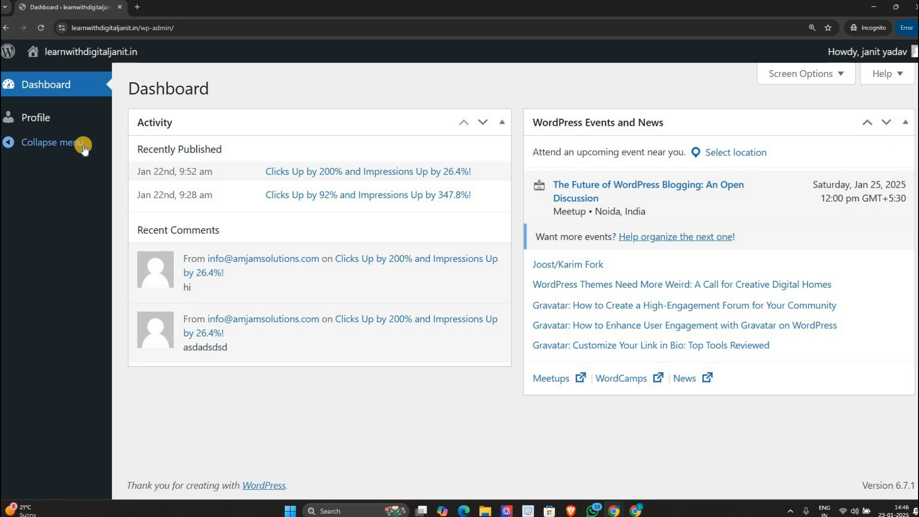
{"action": "left_click", "coordinate": [67, 123]}
{"action": "scroll", "coordinate": [426, 85], "scroll_direction": "down", "scroll_amount": 10}
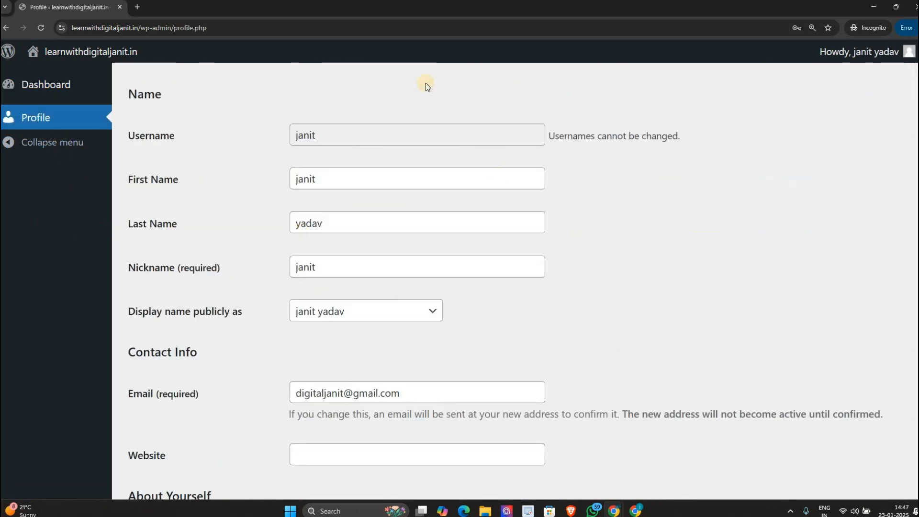
{"action": "scroll", "coordinate": [607, 178], "scroll_direction": "down", "scroll_amount": 6}
{"action": "scroll", "coordinate": [515, 166], "scroll_direction": "up", "scroll_amount": 7}
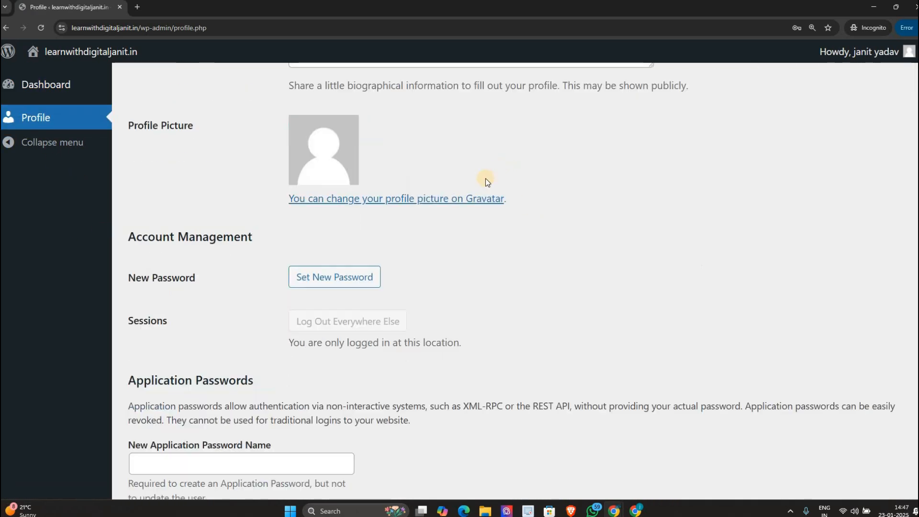
{"action": "key", "text": "alt+Tab"}
{"action": "scroll", "coordinate": [311, 321], "scroll_direction": "down", "scroll_amount": 10}
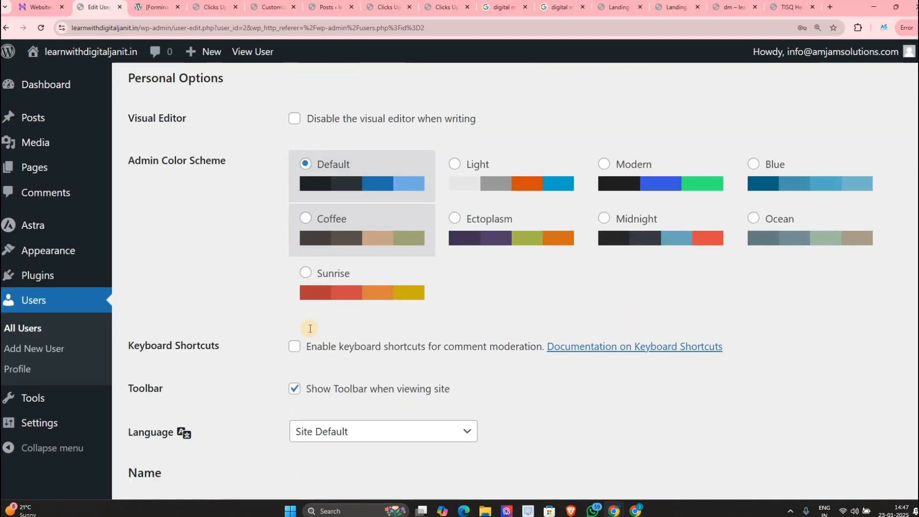
Step: Change the new user's role to Contributor and save the user
{"action": "scroll", "coordinate": [303, 300], "scroll_direction": "down", "scroll_amount": 3}
{"action": "scroll", "coordinate": [304, 244], "scroll_direction": "up", "scroll_amount": 1}
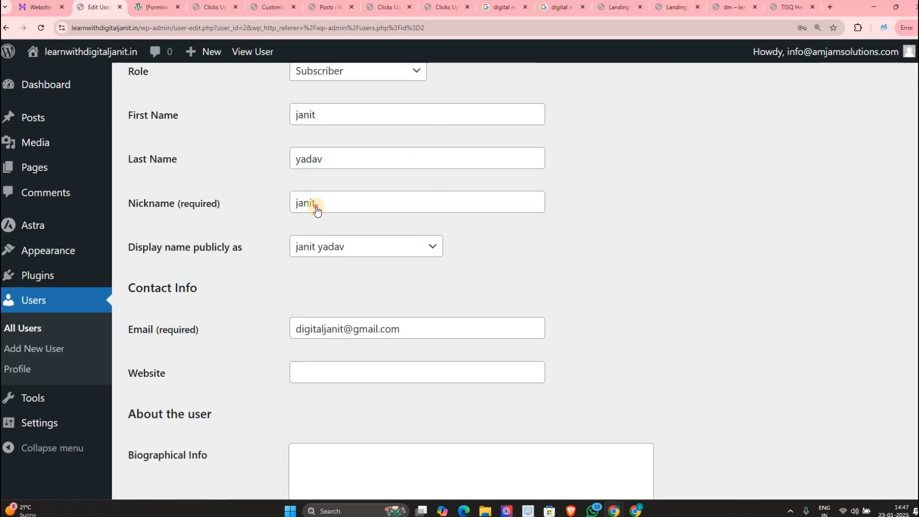
{"action": "scroll", "coordinate": [314, 208], "scroll_direction": "up", "scroll_amount": 3}
{"action": "left_click", "coordinate": [306, 225]}
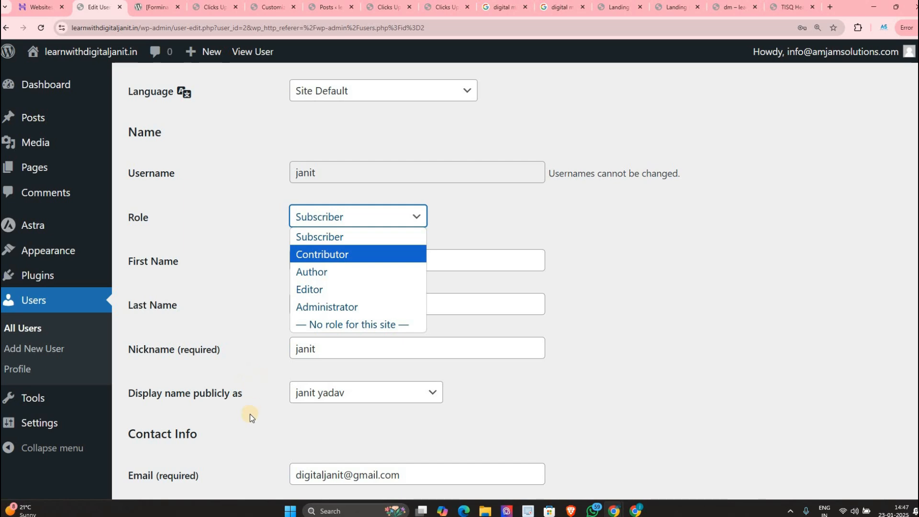
{"action": "scroll", "coordinate": [183, 455], "scroll_direction": "down", "scroll_amount": 8}
{"action": "scroll", "coordinate": [183, 455], "scroll_direction": "down", "scroll_amount": 10}
{"action": "left_click", "coordinate": [170, 424]}
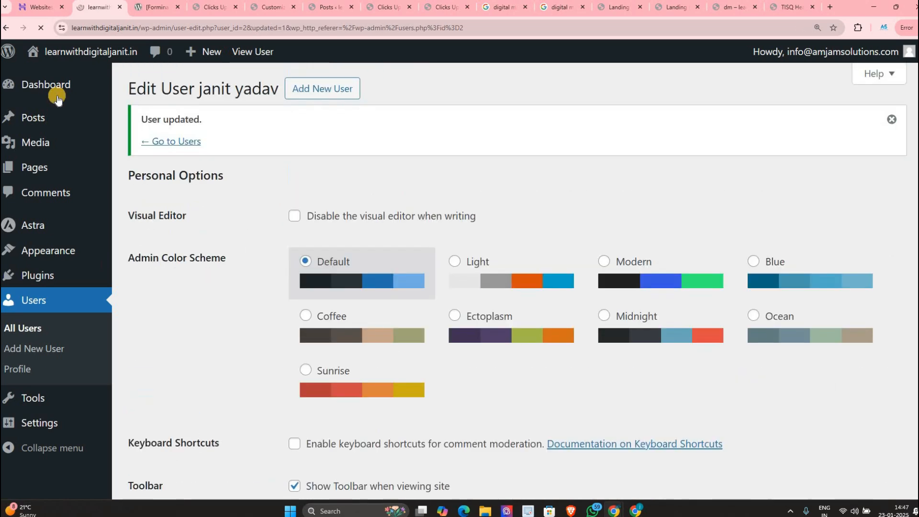
Step: In the incognito session, check the Contributor's posts list, a post and the Comments page, then return to Edit User
{"action": "key", "text": "alt+Tab"}
{"action": "left_click", "coordinate": [40, 26]}
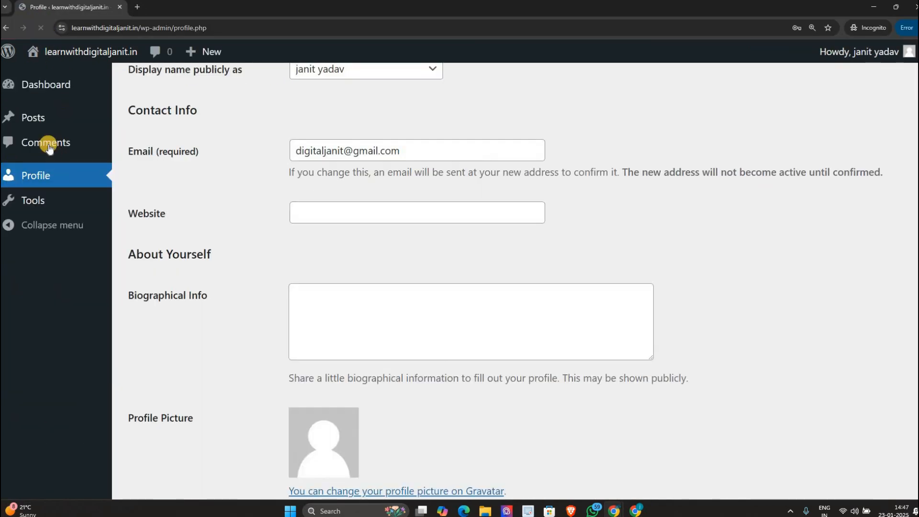
{"action": "left_click", "coordinate": [39, 124]}
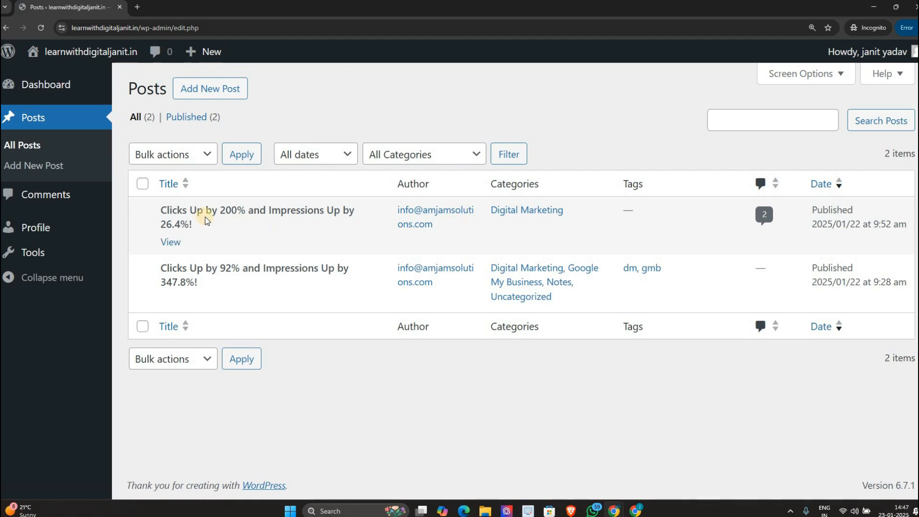
{"action": "left_click", "coordinate": [167, 243]}
{"action": "scroll", "coordinate": [307, 199], "scroll_direction": "down", "scroll_amount": 6}
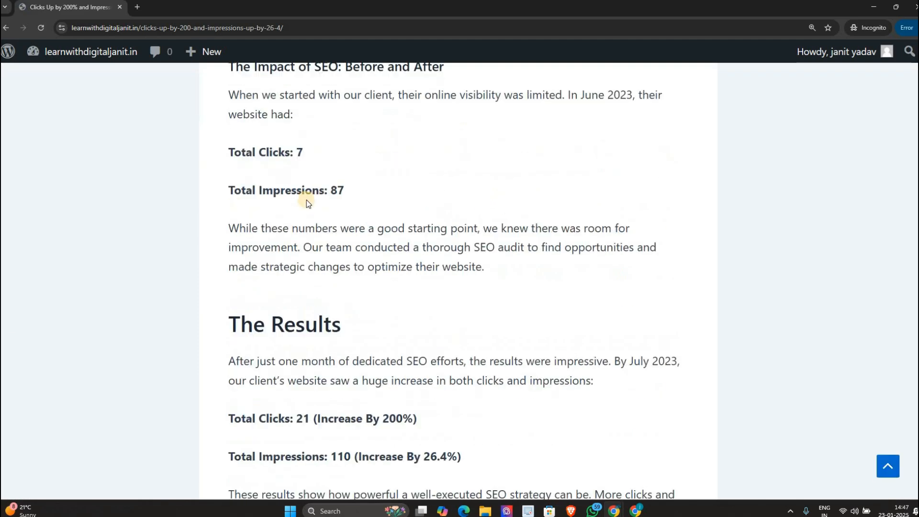
{"action": "key", "text": "alt+Left"}
{"action": "left_click", "coordinate": [77, 194]}
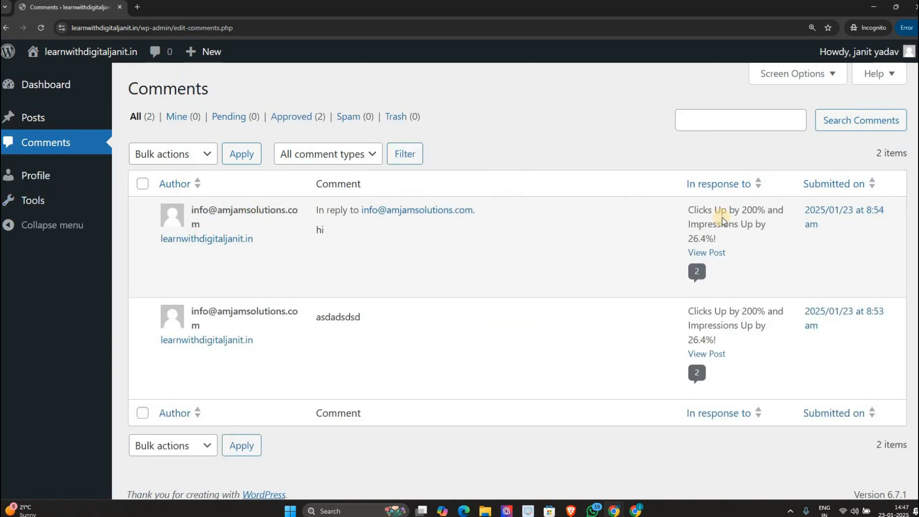
{"action": "scroll", "coordinate": [727, 219], "scroll_direction": "down", "scroll_amount": 1}
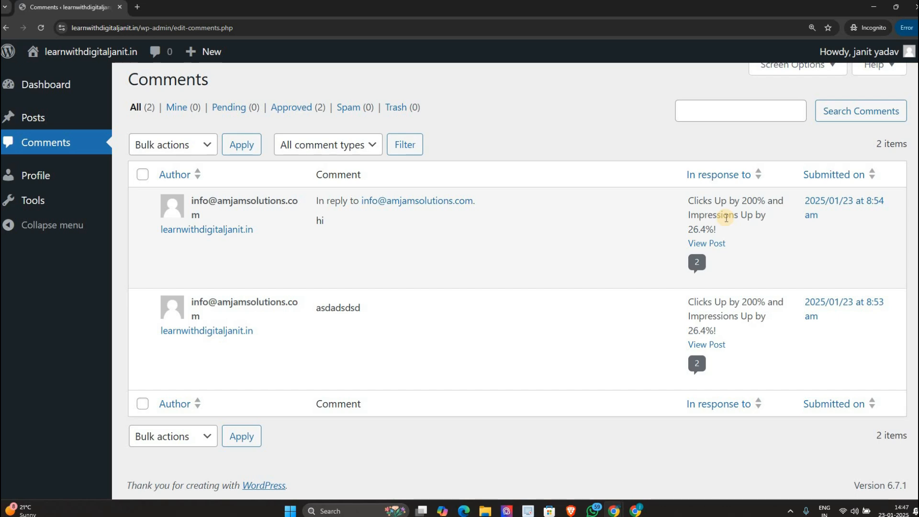
{"action": "key", "text": "alt+Tab"}
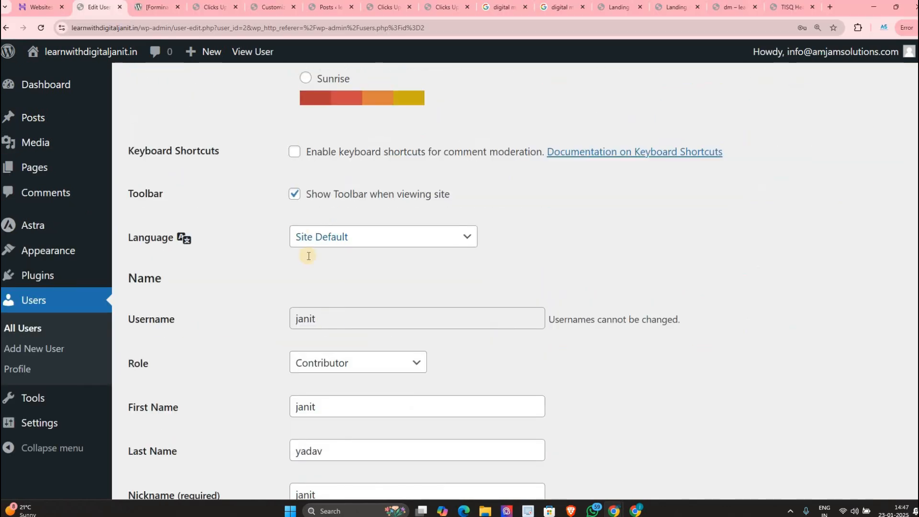
Step: Change the new user's role to Author and save the user
{"action": "scroll", "coordinate": [311, 254], "scroll_direction": "down", "scroll_amount": 3}
{"action": "left_click", "coordinate": [335, 216]}
{"action": "key", "text": "Return"}
{"action": "scroll", "coordinate": [222, 395], "scroll_direction": "down", "scroll_amount": 15}
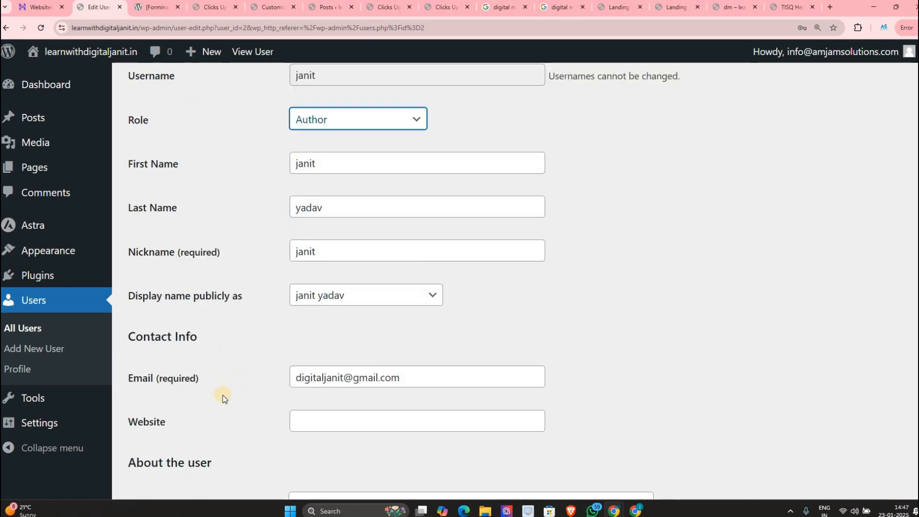
{"action": "left_click", "coordinate": [165, 422]}
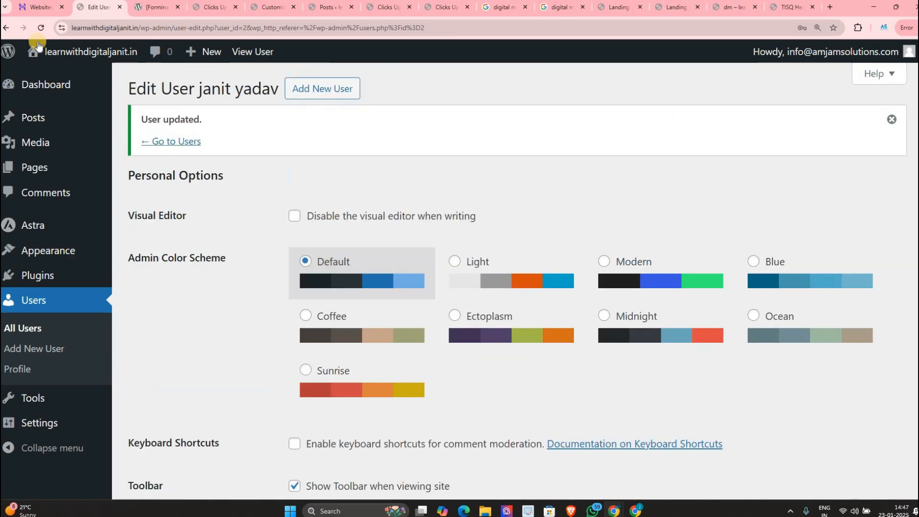
Step: In incognito, confirm the Author can reach Posts, Add New Post, the Media Library and Comments
{"action": "key", "text": "alt+Tab"}
{"action": "left_click", "coordinate": [40, 28]}
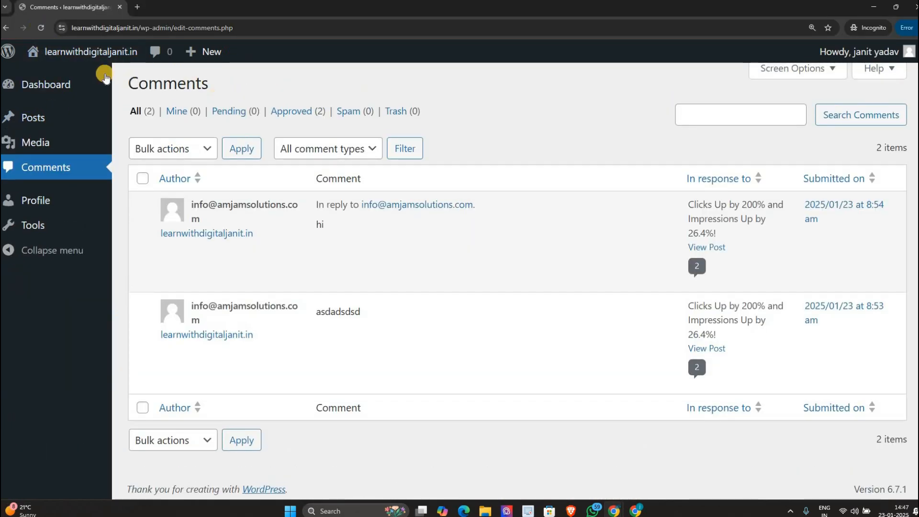
{"action": "left_click", "coordinate": [42, 123]}
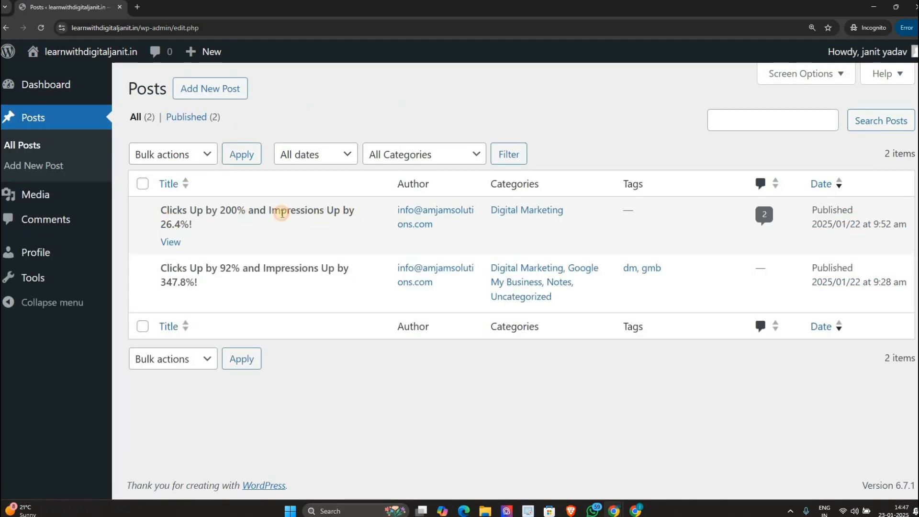
{"action": "left_click", "coordinate": [212, 93]}
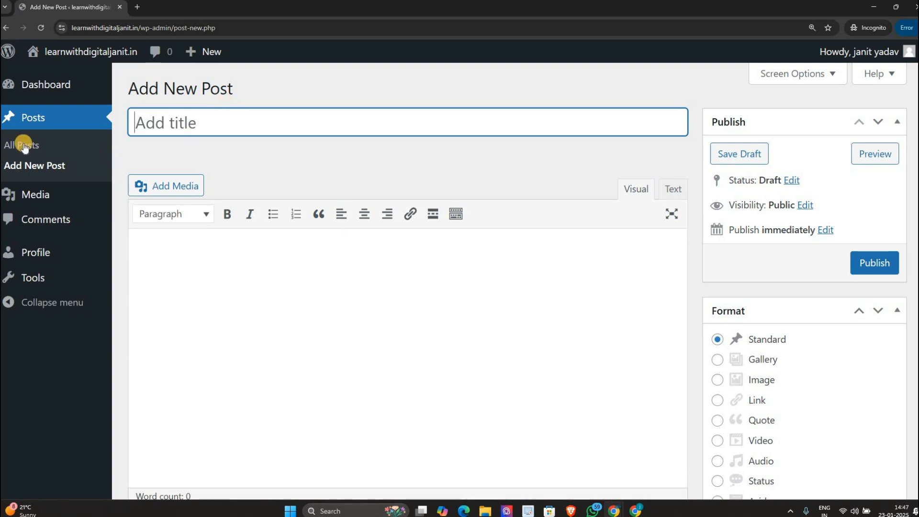
{"action": "left_click", "coordinate": [32, 191]}
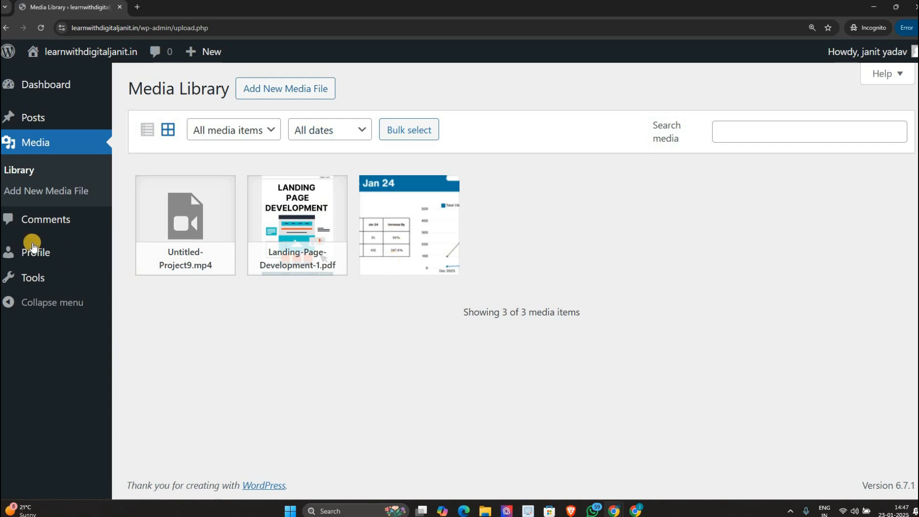
{"action": "left_click", "coordinate": [4, 223]}
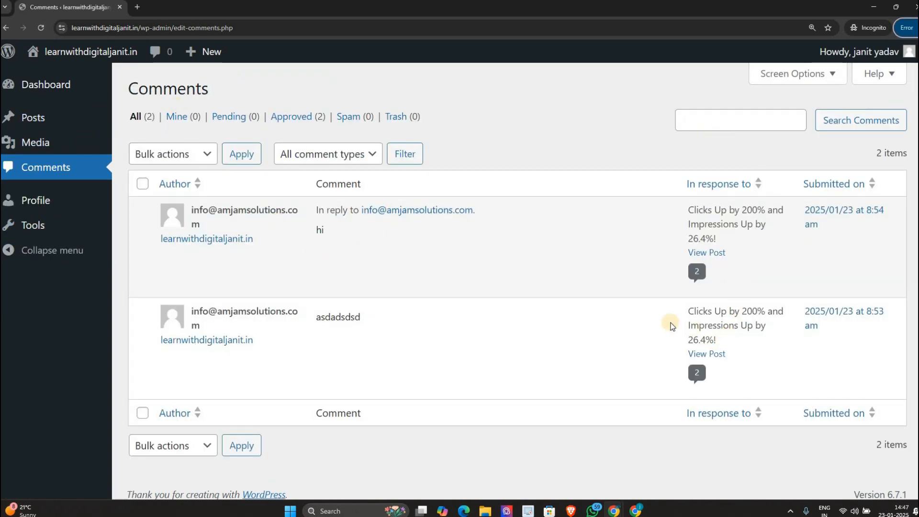
Step: Back on Edit User, change the role to Editor and save the user
{"action": "key", "text": "alt+Tab"}
{"action": "scroll", "coordinate": [345, 355], "scroll_direction": "down", "scroll_amount": 16}
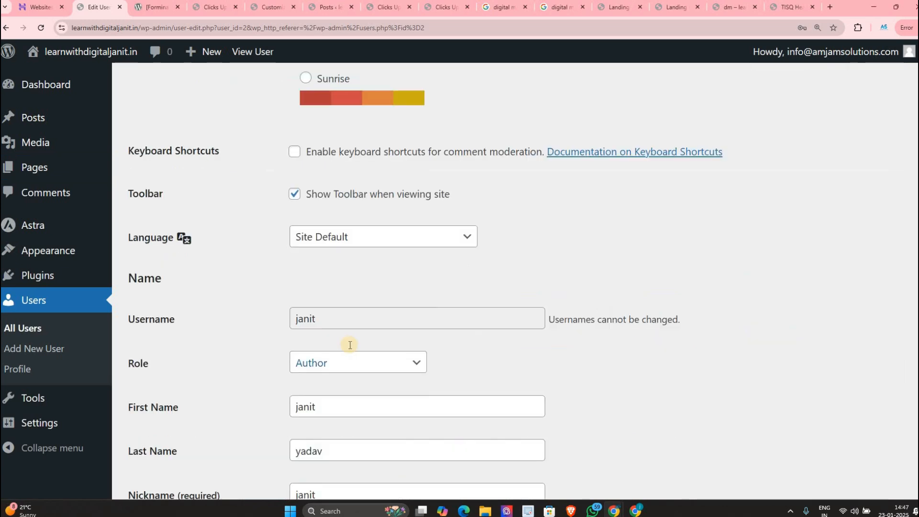
{"action": "scroll", "coordinate": [331, 317], "scroll_direction": "down", "scroll_amount": 9}
{"action": "scroll", "coordinate": [322, 261], "scroll_direction": "up", "scroll_amount": 12}
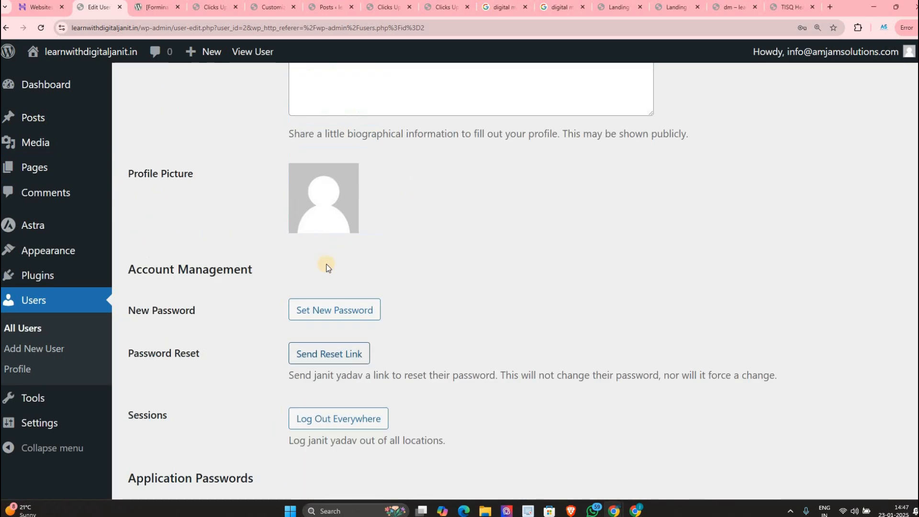
{"action": "scroll", "coordinate": [321, 200], "scroll_direction": "up", "scroll_amount": 2}
{"action": "left_click", "coordinate": [319, 104]}
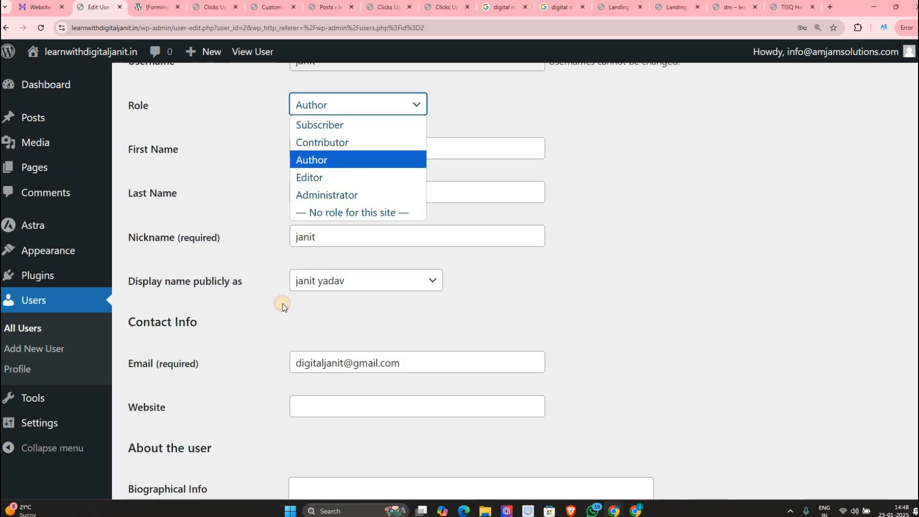
{"action": "left_click", "coordinate": [311, 176]}
{"action": "scroll", "coordinate": [236, 421], "scroll_direction": "down", "scroll_amount": 10}
{"action": "left_click", "coordinate": [168, 413]}
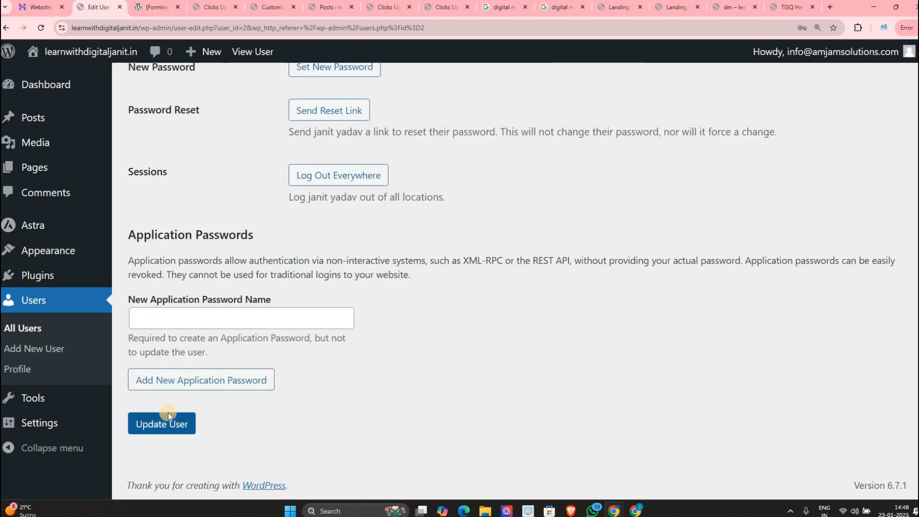
Step: In incognito, confirm the Editor can see All Pages and both posts, then return to Edit User
{"action": "key", "text": "alt+Tab"}
{"action": "left_click", "coordinate": [37, 26]}
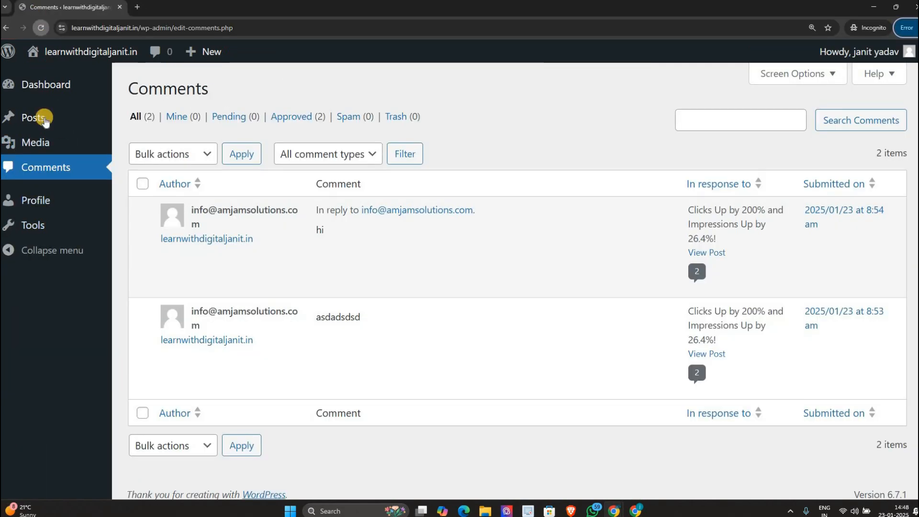
{"action": "left_click", "coordinate": [137, 158]}
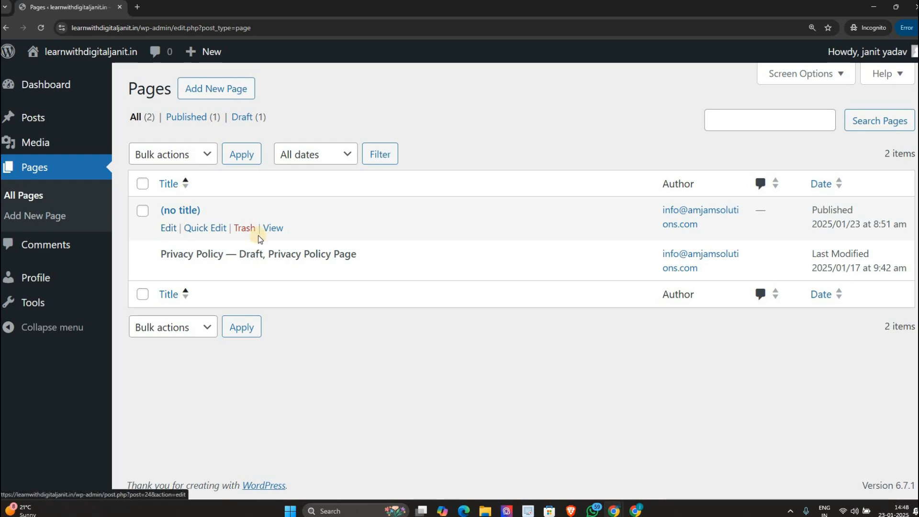
{"action": "left_click", "coordinate": [50, 119]}
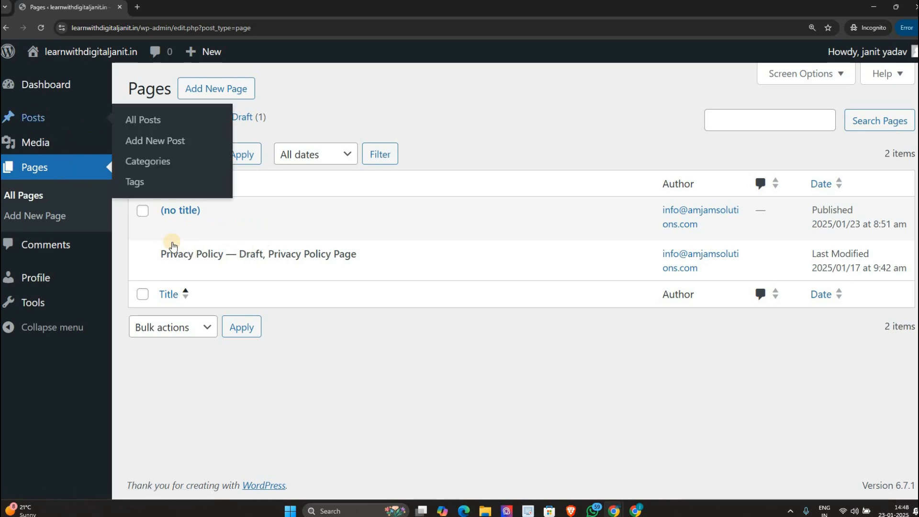
{"action": "mouse_move", "coordinate": [170, 243]}
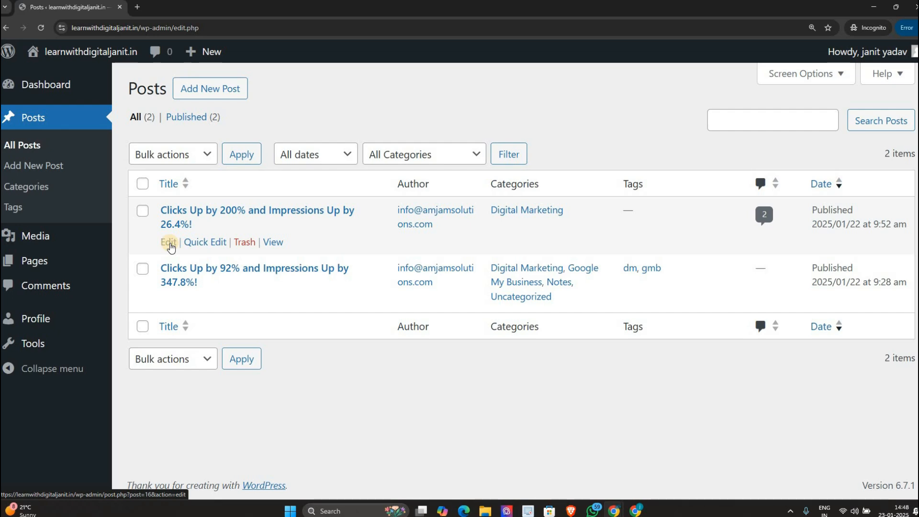
{"action": "key", "text": "alt+Tab"}
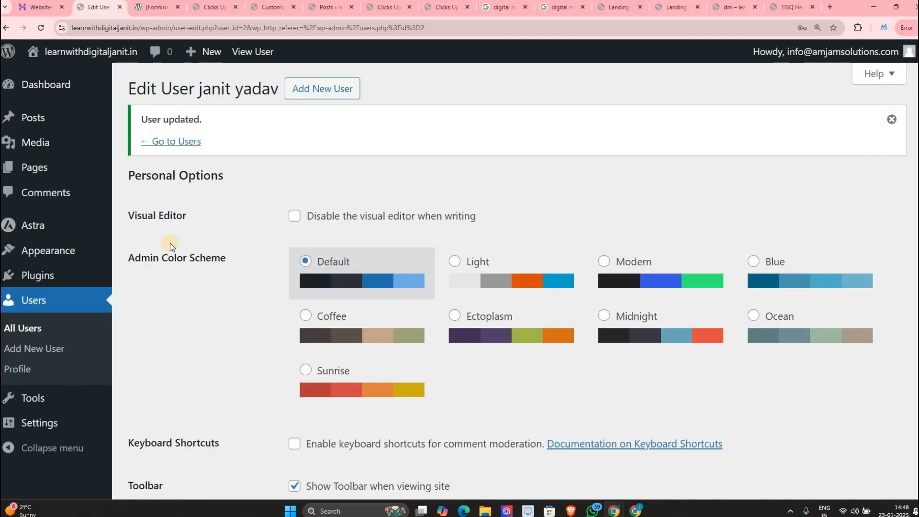
{"action": "scroll", "coordinate": [367, 254], "scroll_direction": "down", "scroll_amount": 7}
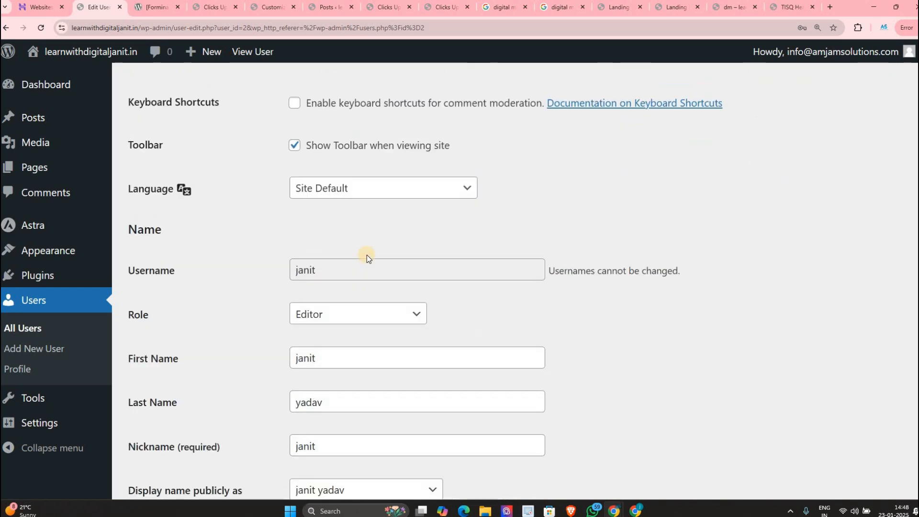
{"action": "scroll", "coordinate": [367, 254], "scroll_direction": "down", "scroll_amount": 2}
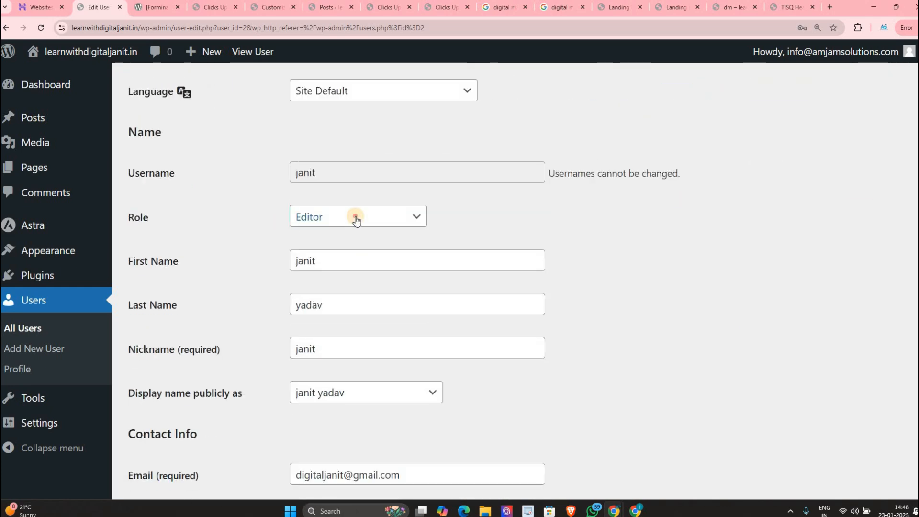
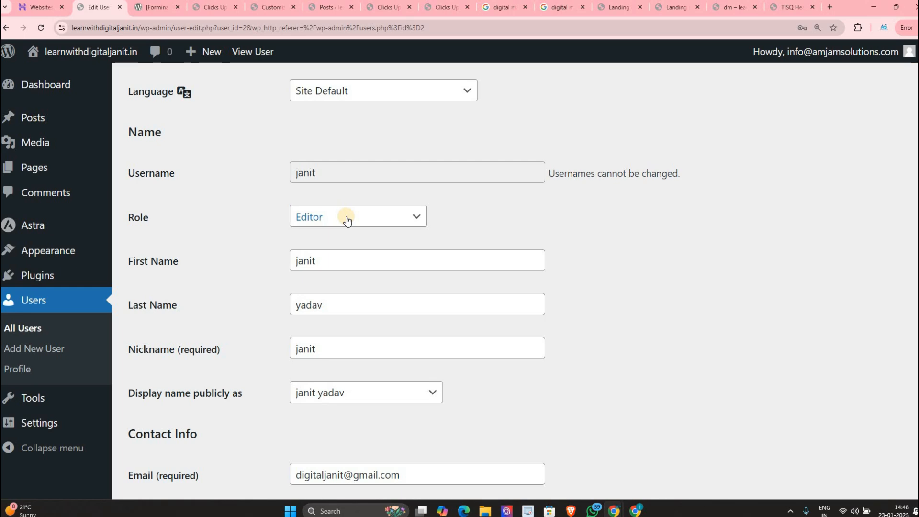
Step: From All Users, send the Editor account a password reset link
{"action": "left_click", "coordinate": [60, 337]}
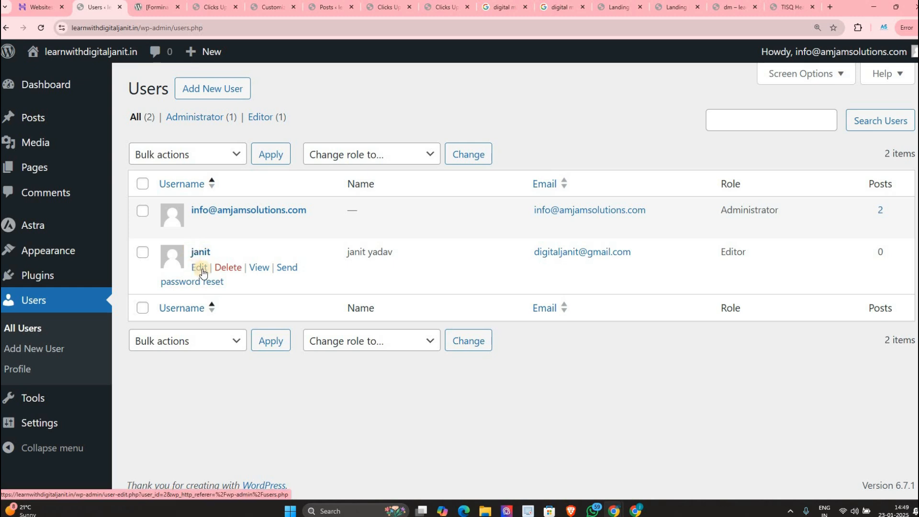
{"action": "left_click_drag", "start_coordinate": [222, 270], "coordinate": [293, 270]}
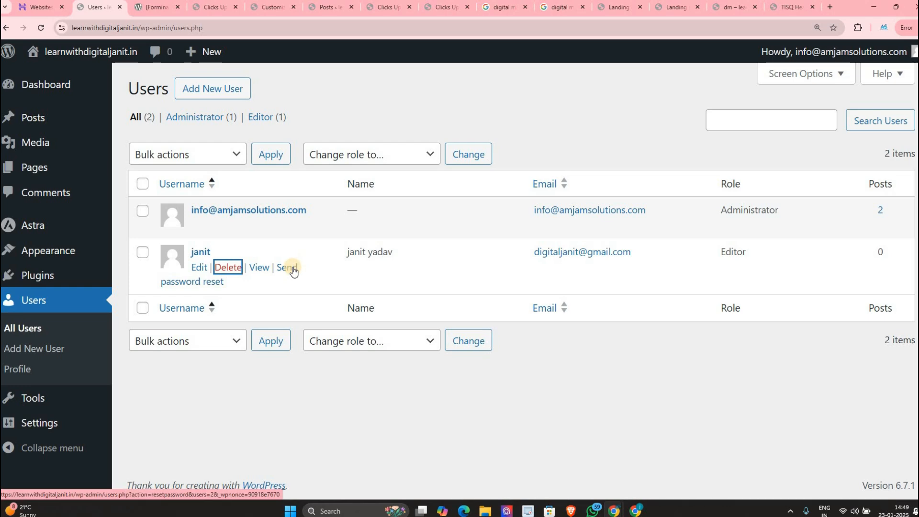
{"action": "left_click", "coordinate": [293, 271]}
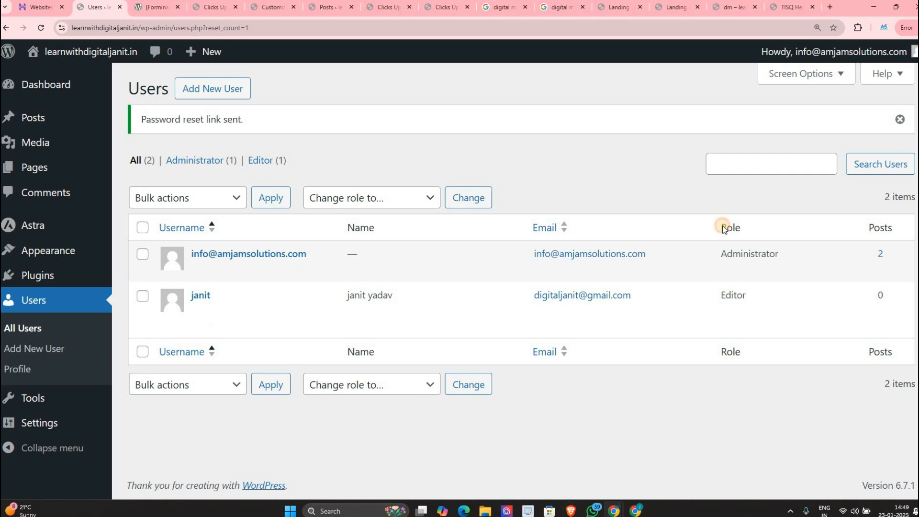
Step: Open Gmail in a new tab of the other browser window
{"action": "key", "text": "alt+Tab"}
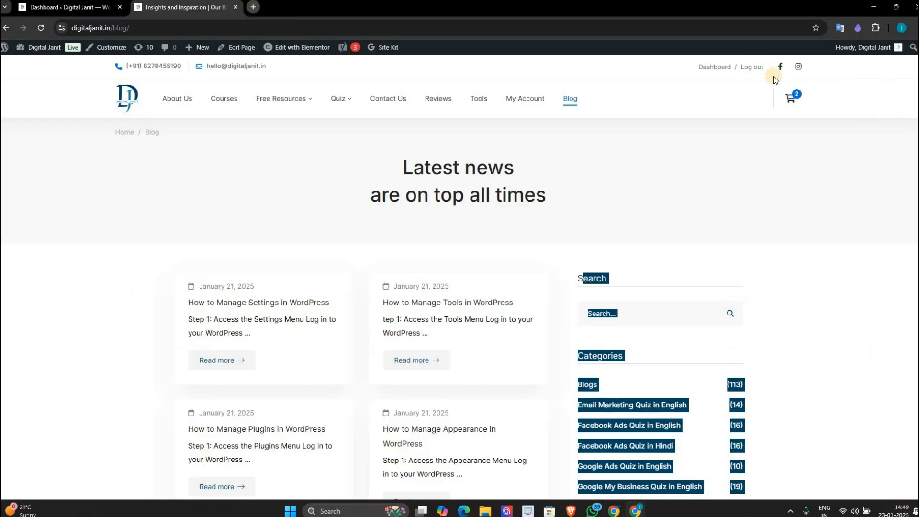
{"action": "key", "text": "ctrl+t"}
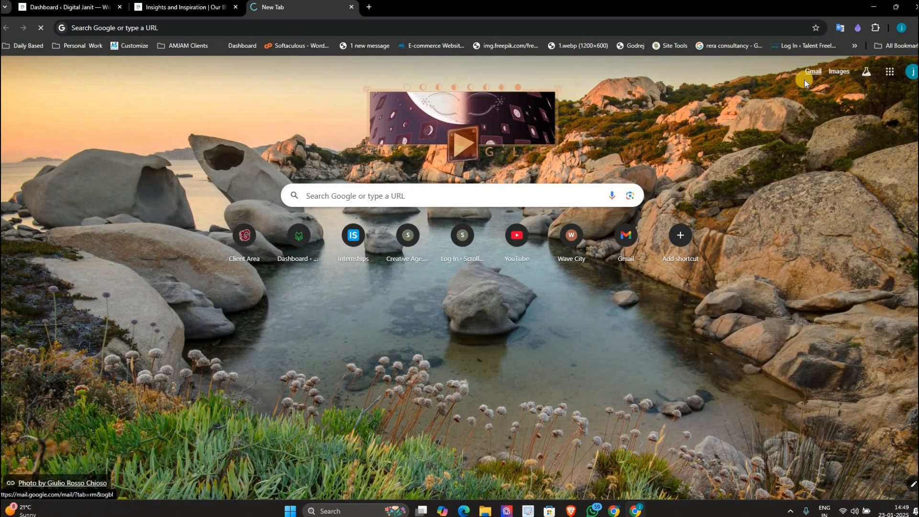
{"action": "left_click", "coordinate": [811, 73]}
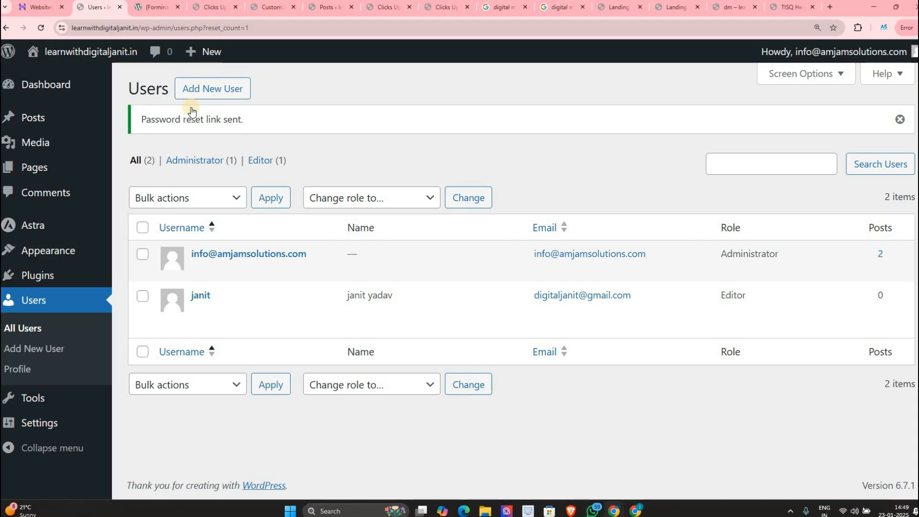
{"action": "mouse_move", "coordinate": [285, 272]}
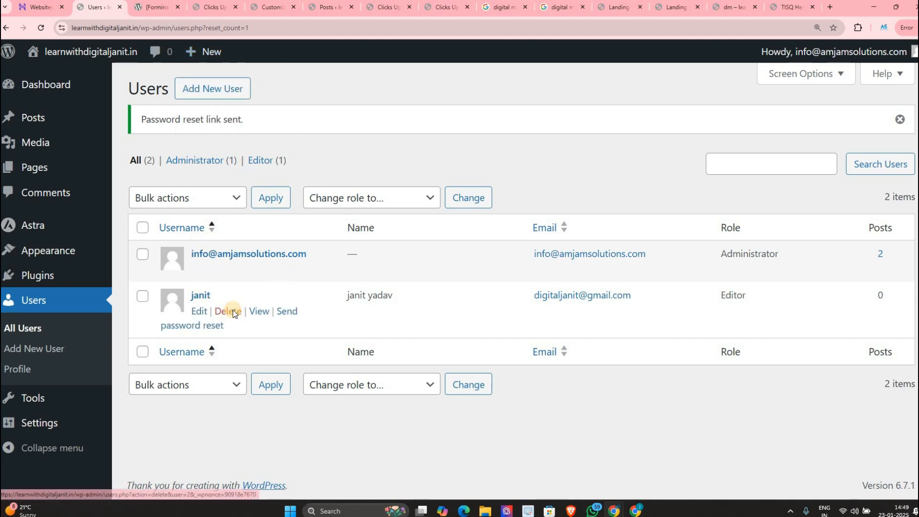
Step: Delete the Editor user, attributing all of their content to the administrator account
{"action": "left_click", "coordinate": [233, 311]}
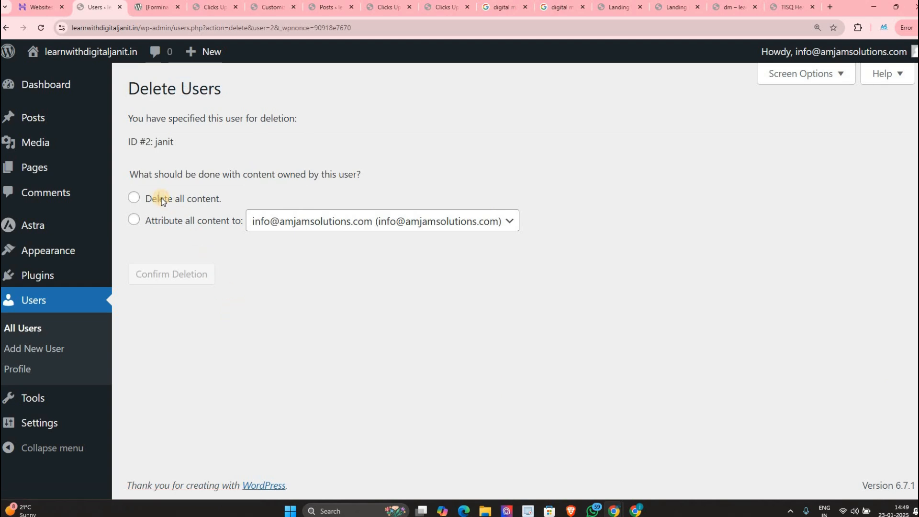
{"action": "left_click", "coordinate": [161, 201]}
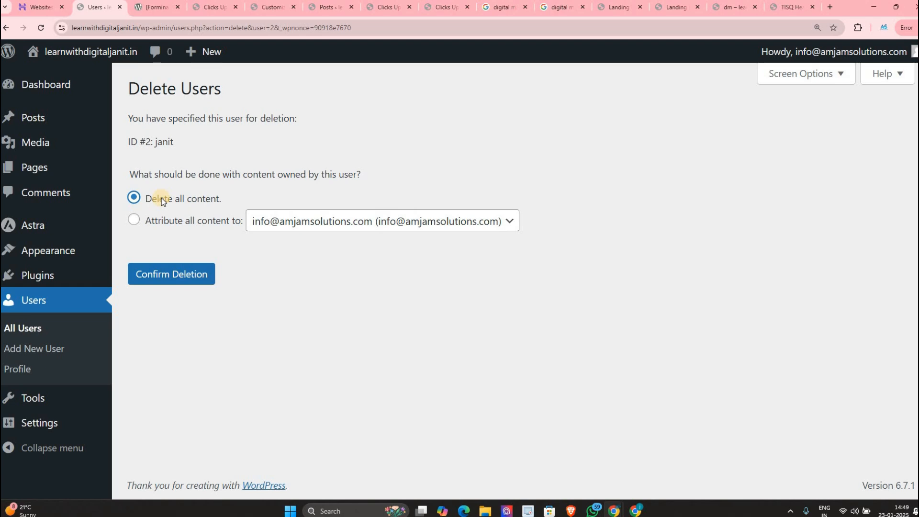
{"action": "left_click", "coordinate": [144, 220]}
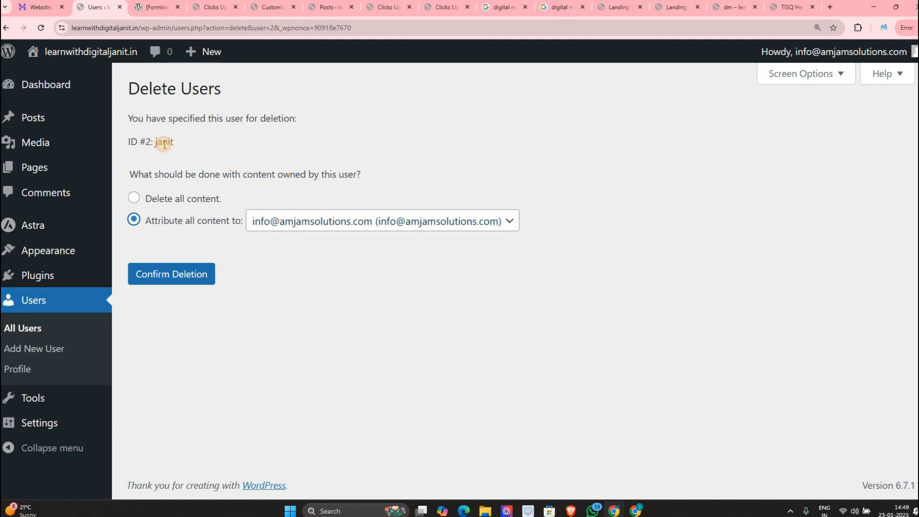
{"action": "left_click_drag", "start_coordinate": [163, 143], "coordinate": [149, 176]}
{"action": "left_click", "coordinate": [291, 230]}
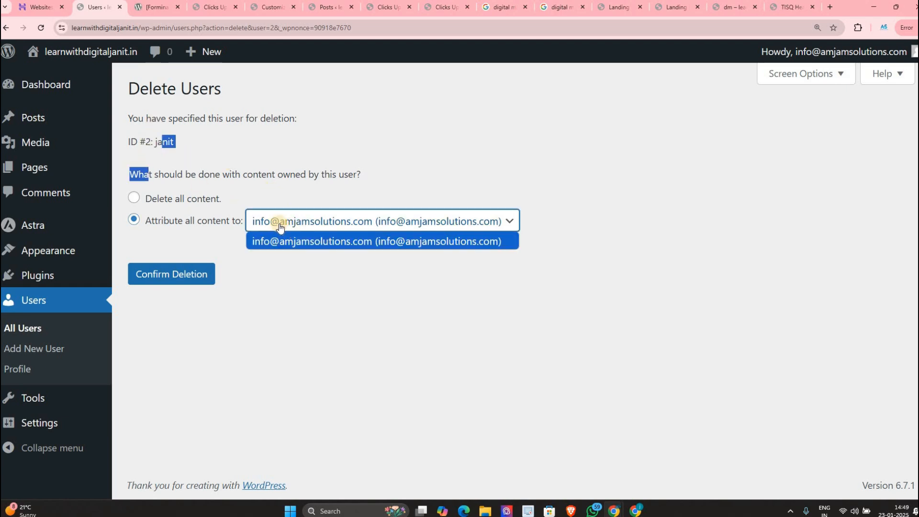
{"action": "left_click", "coordinate": [239, 200]}
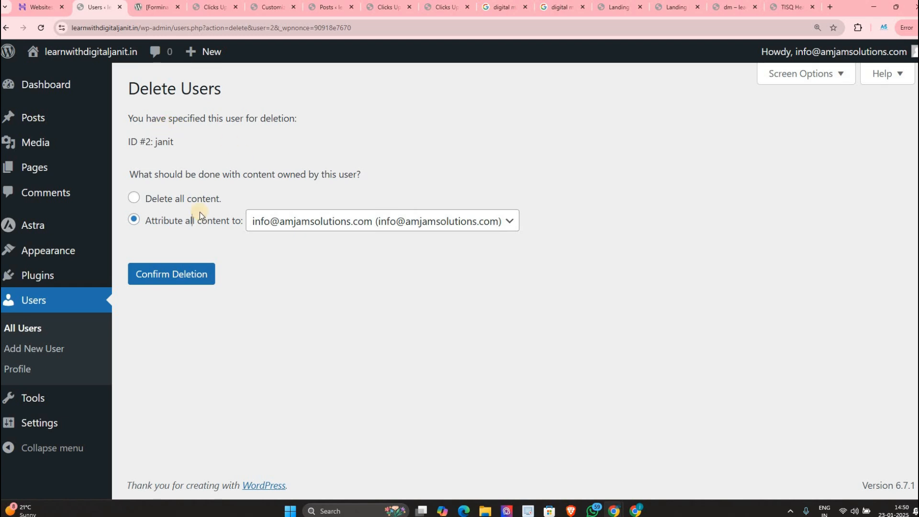
{"action": "left_click", "coordinate": [299, 238]}
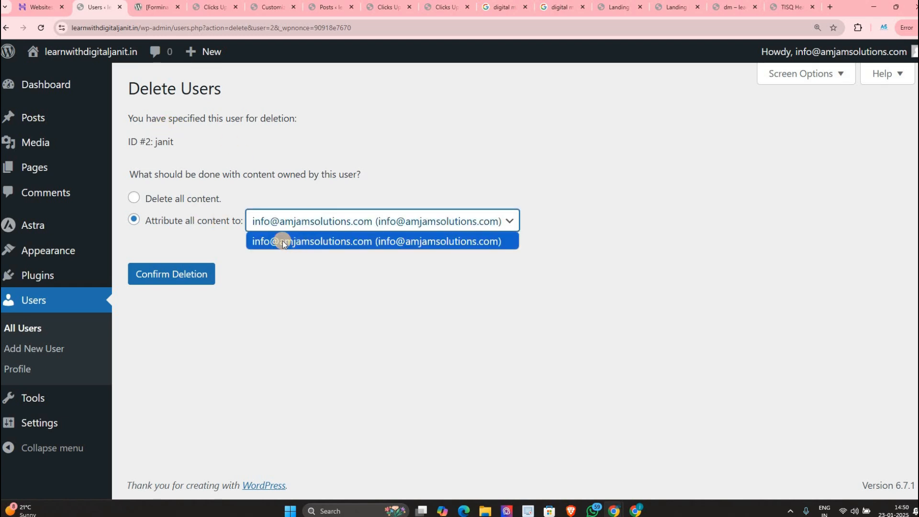
{"action": "left_click", "coordinate": [282, 240]}
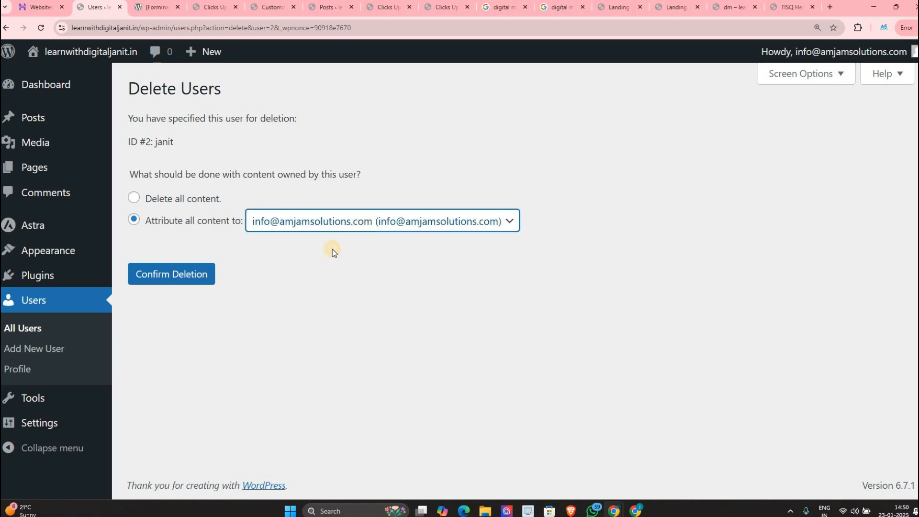
{"action": "left_click", "coordinate": [327, 225]}
{"action": "left_click", "coordinate": [306, 242]}
{"action": "left_click", "coordinate": [198, 275]}
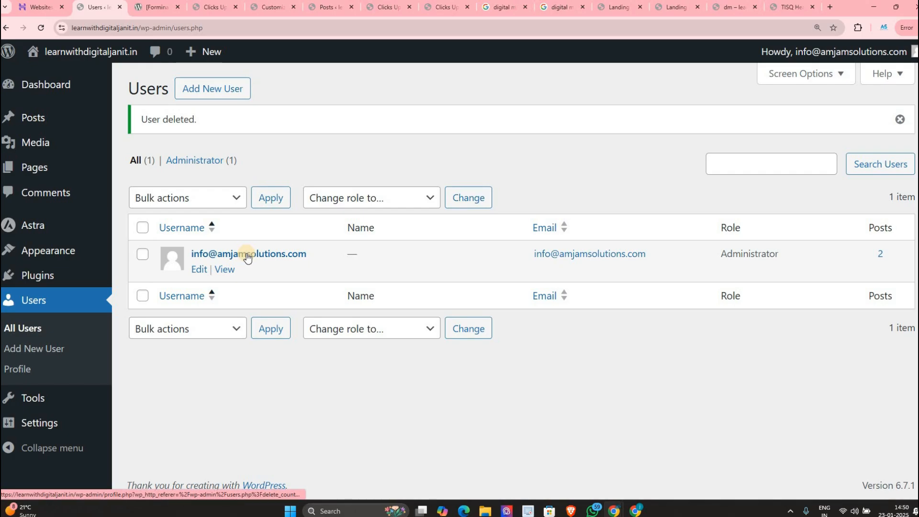
Step: In the incognito login box, try the deleted Editor's credentials and get the not-registered error
{"action": "key", "text": "alt+Tab"}
{"action": "key", "text": "alt+Tab"}
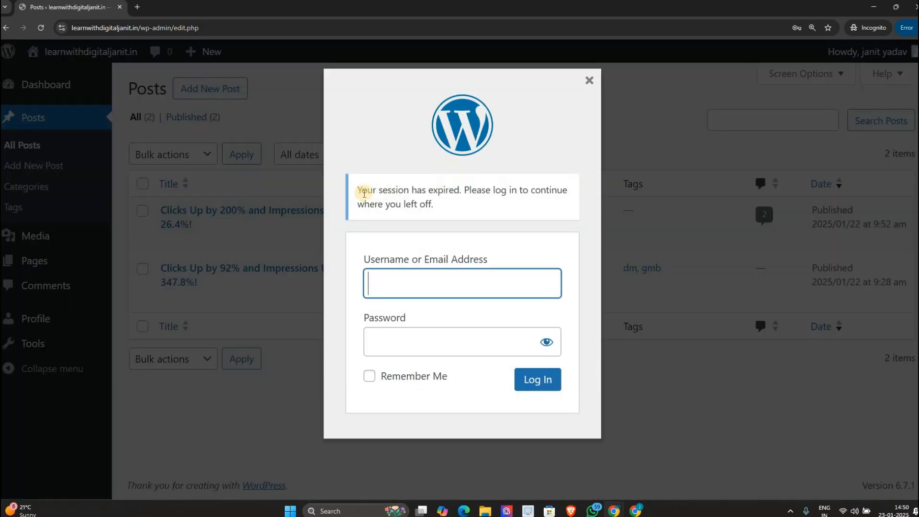
{"action": "left_click_drag", "start_coordinate": [363, 193], "coordinate": [498, 191]}
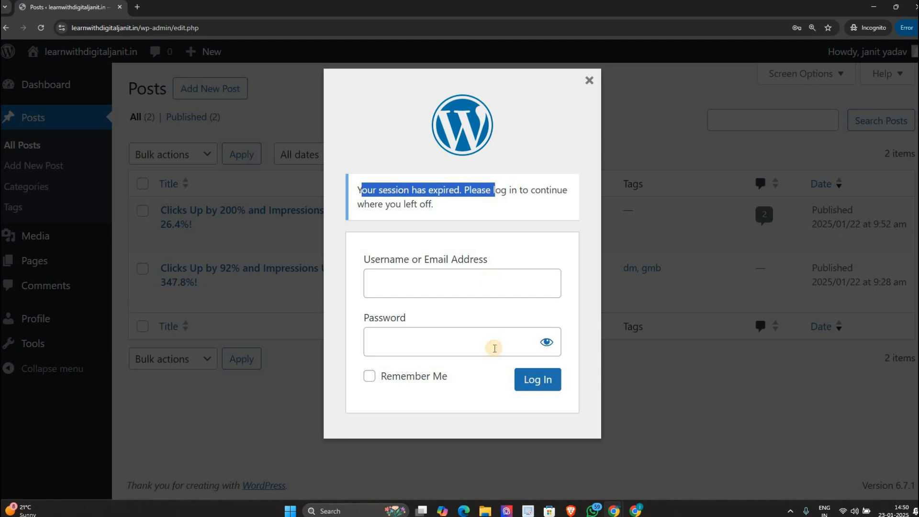
{"action": "left_click", "coordinate": [479, 334]}
{"action": "key", "text": "ctrl+v"}
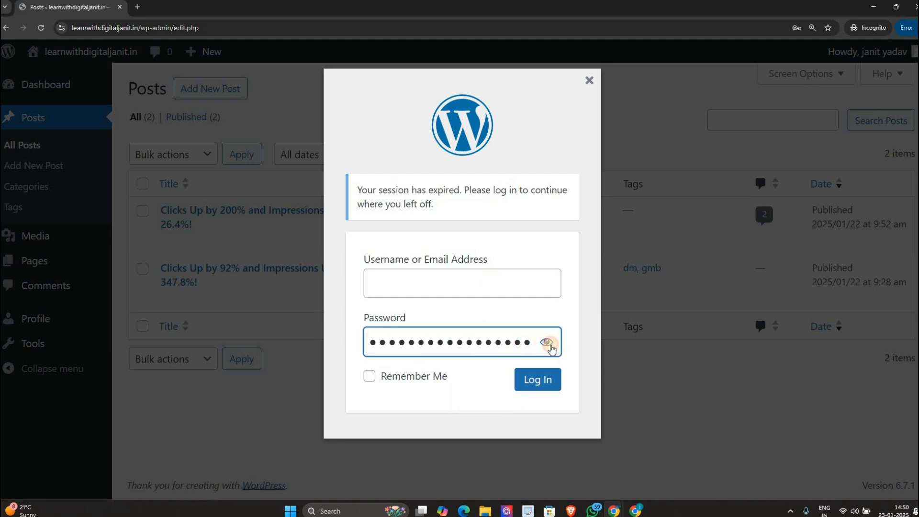
{"action": "left_click", "coordinate": [547, 343]}
{"action": "left_click", "coordinate": [450, 287]}
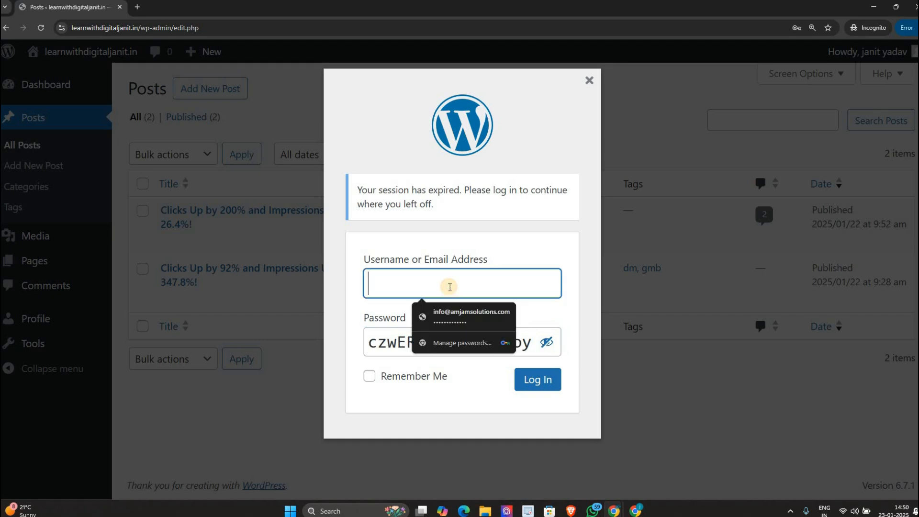
{"action": "type", "text": "janit"}
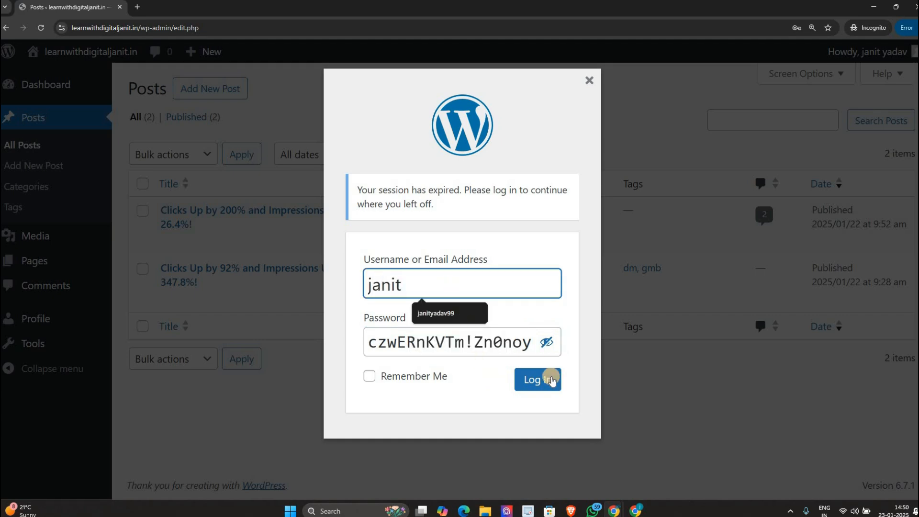
{"action": "left_click", "coordinate": [537, 380]}
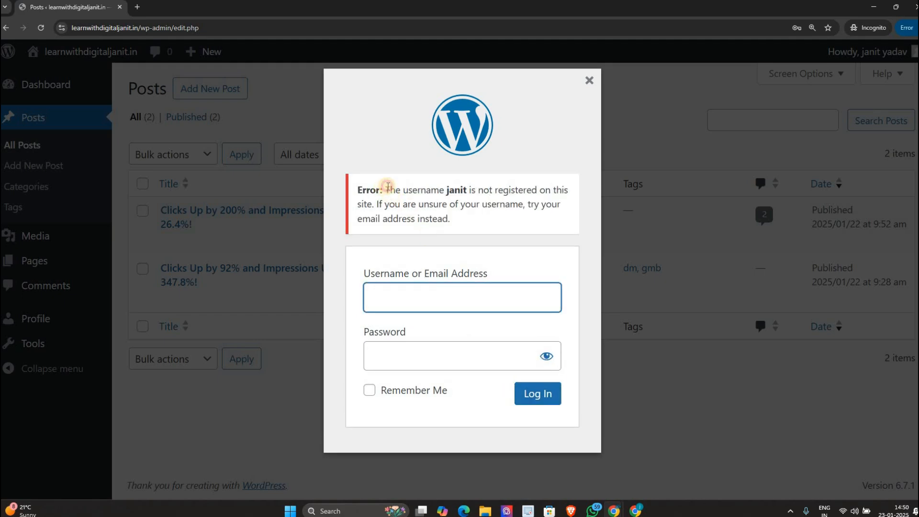
{"action": "left_click_drag", "start_coordinate": [384, 190], "coordinate": [451, 219]}
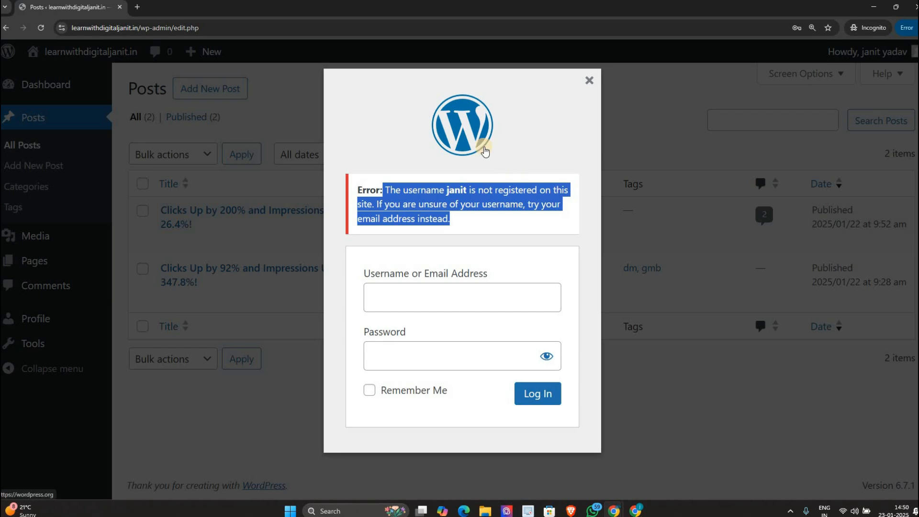
{"action": "key", "text": "alt+Tab"}
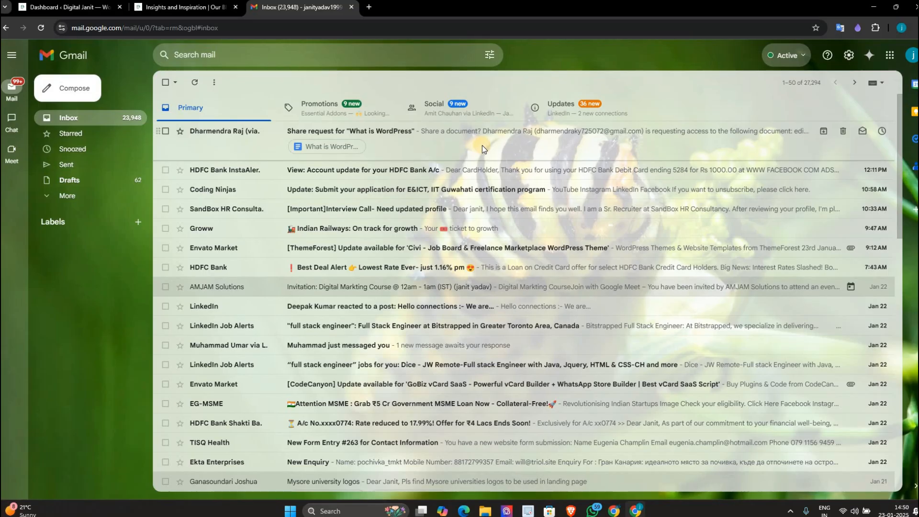
Step: Close the Gmail window and open the Tools page in the WordPress admin
{"action": "key", "text": "alt+Tab"}
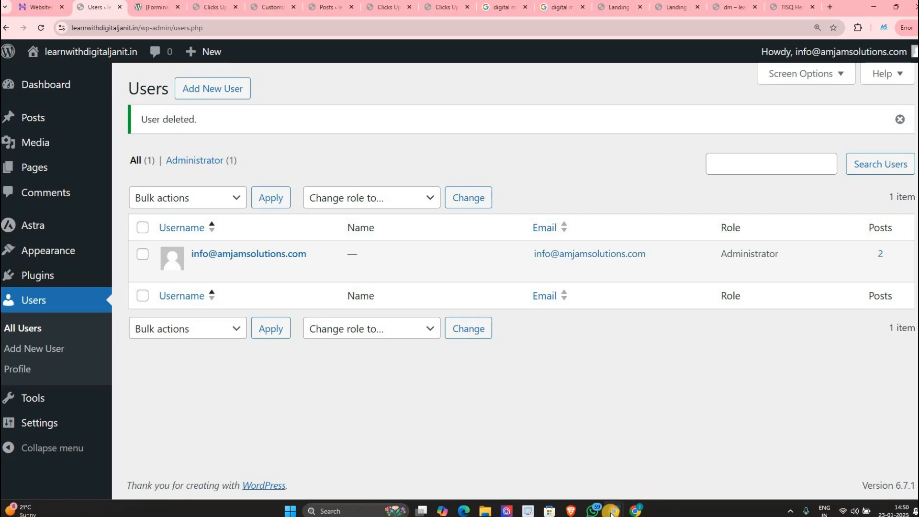
{"action": "mouse_move", "coordinate": [636, 510]}
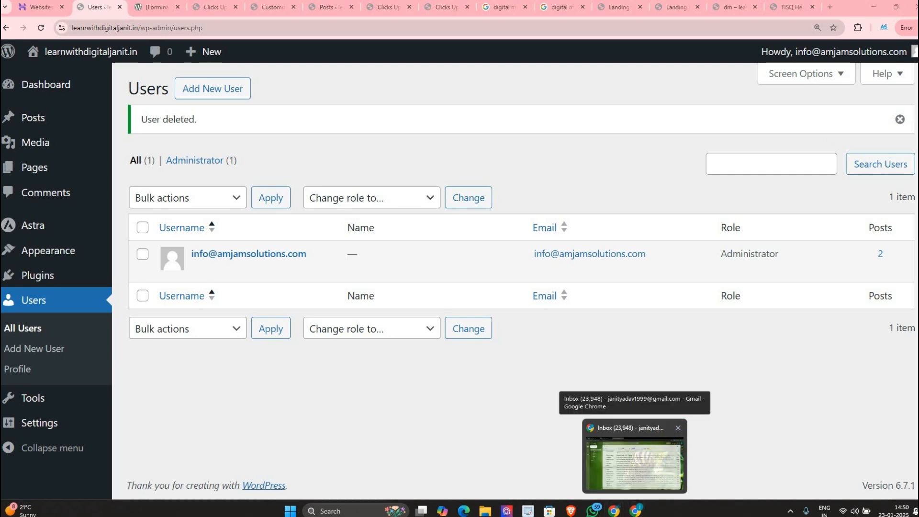
{"action": "left_click", "coordinate": [669, 454]}
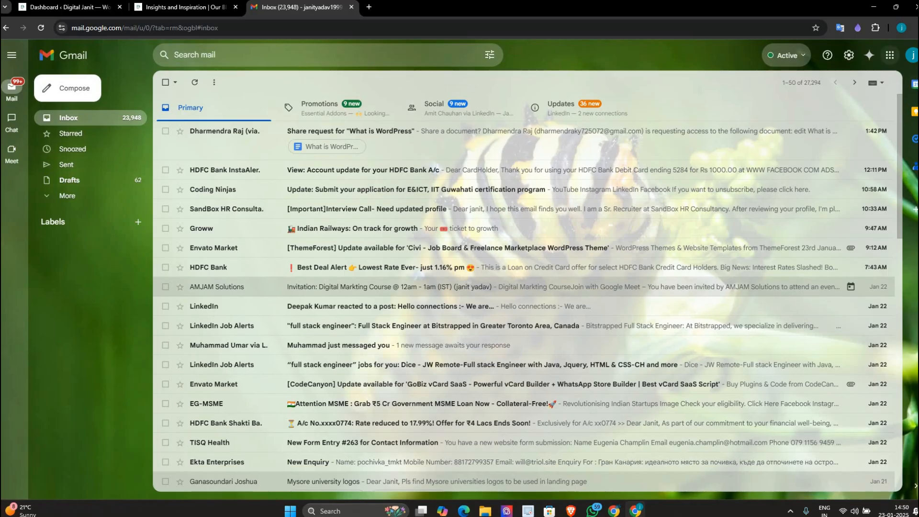
{"action": "left_click", "coordinate": [910, 8]}
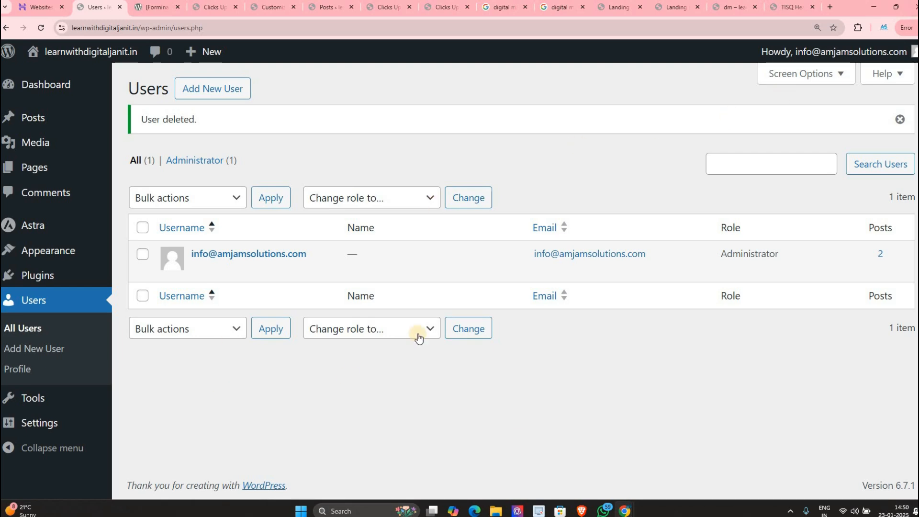
{"action": "left_click", "coordinate": [31, 399]}
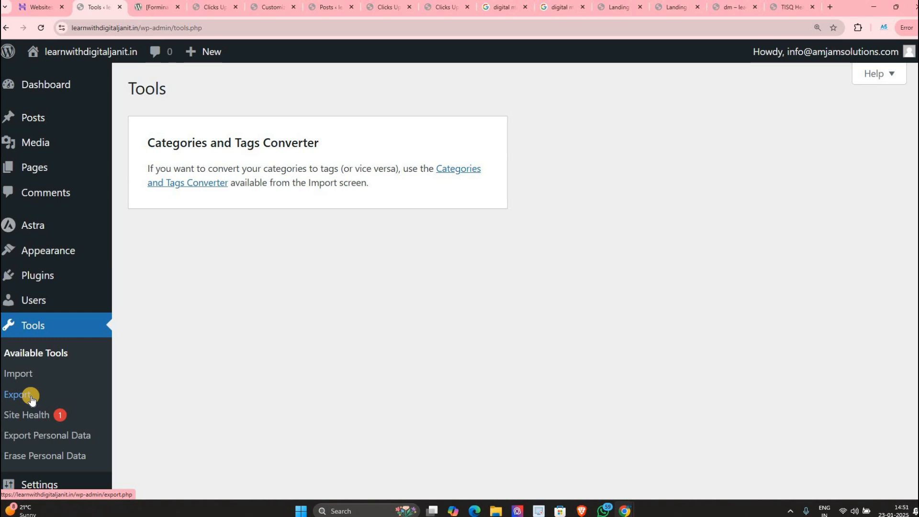
{"action": "left_click", "coordinate": [32, 400]}
{"action": "mouse_move", "coordinate": [72, 300]}
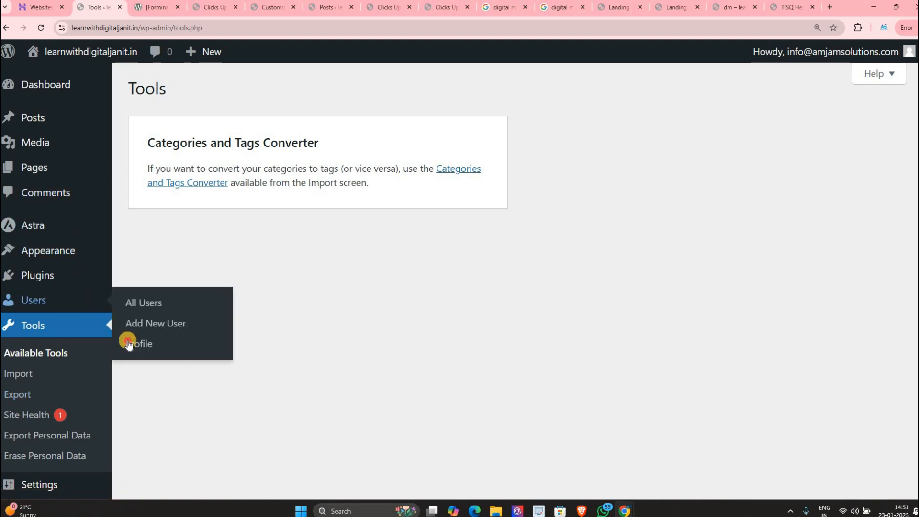
{"action": "scroll", "coordinate": [314, 269], "scroll_direction": "down", "scroll_amount": 10}
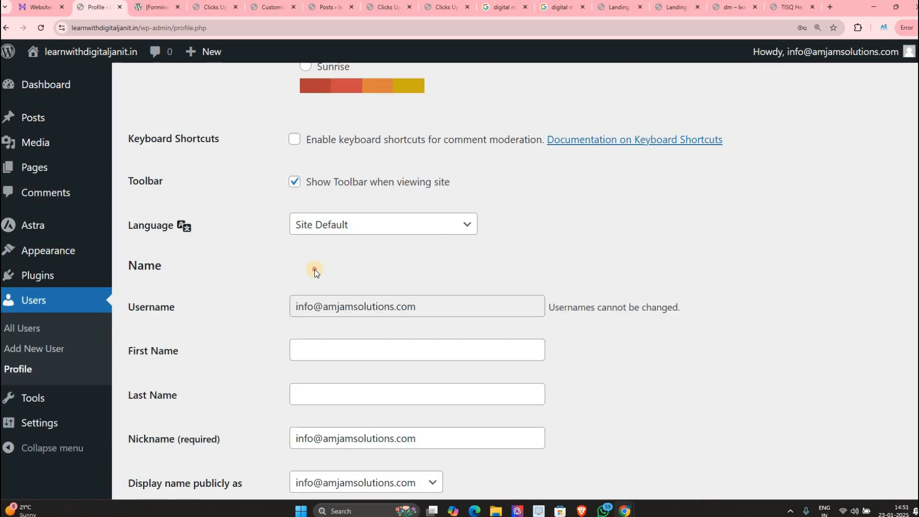
{"action": "left_click", "coordinate": [357, 287]}
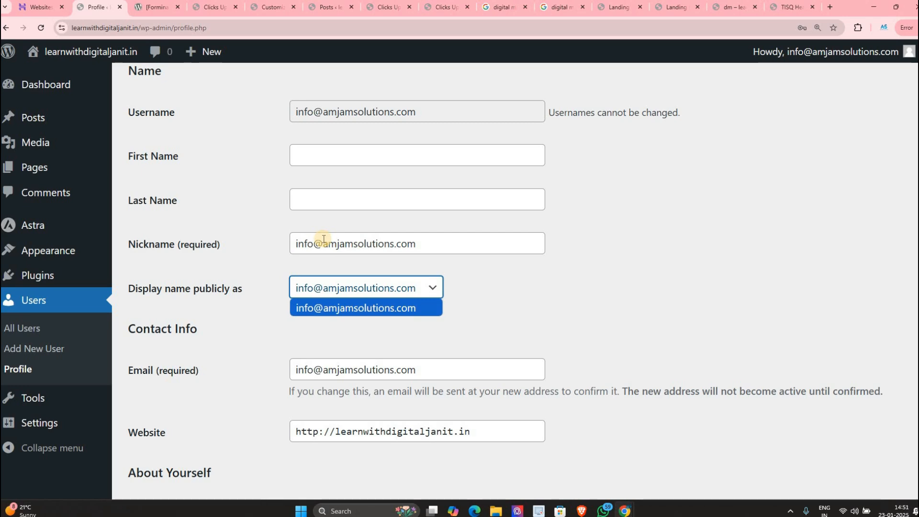
{"action": "left_click", "coordinate": [346, 295]}
{"action": "scroll", "coordinate": [347, 295], "scroll_direction": "down", "scroll_amount": 15}
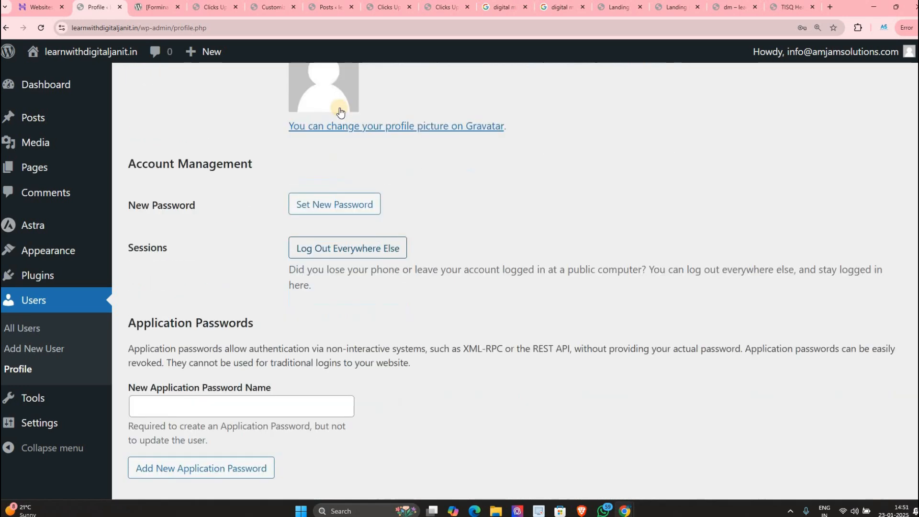
{"action": "scroll", "coordinate": [201, 187], "scroll_direction": "up", "scroll_amount": 10}
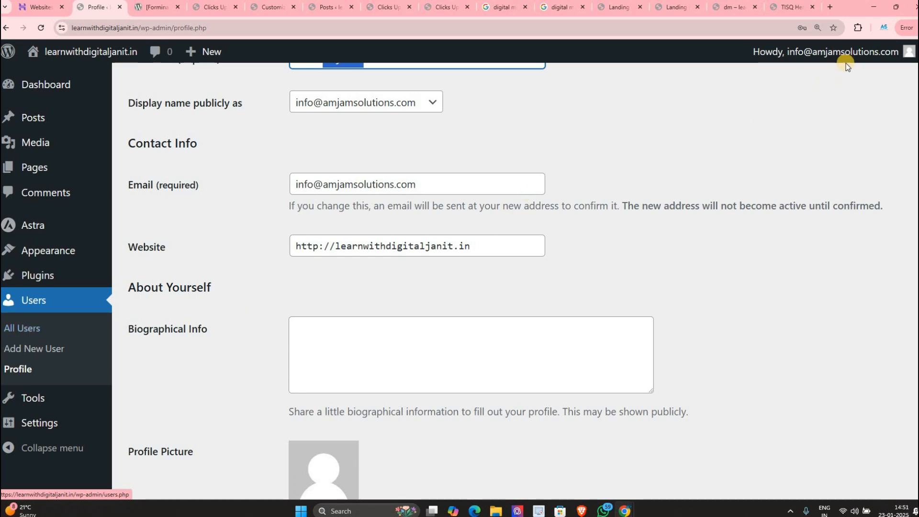
{"action": "mouse_move", "coordinate": [862, 55]}
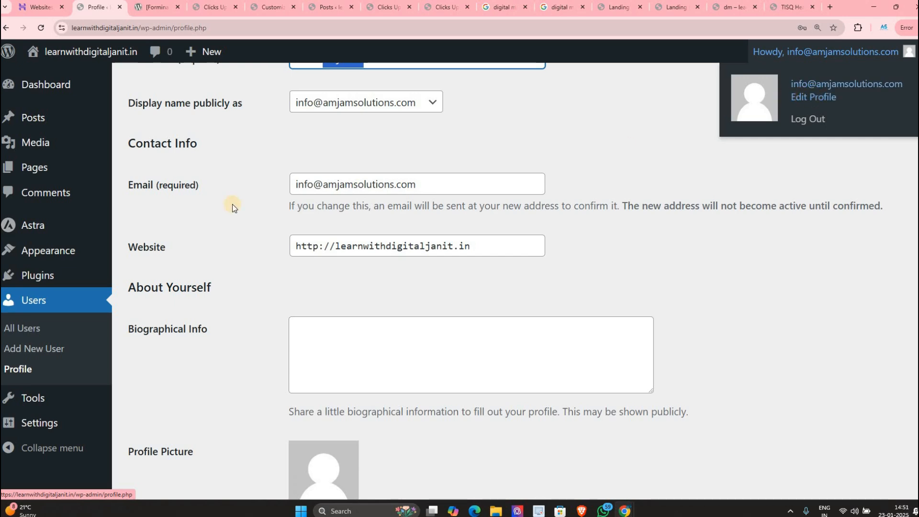
{"action": "scroll", "coordinate": [57, 311], "scroll_direction": "down", "scroll_amount": 2}
{"action": "scroll", "coordinate": [57, 324], "scroll_direction": "down", "scroll_amount": 3}
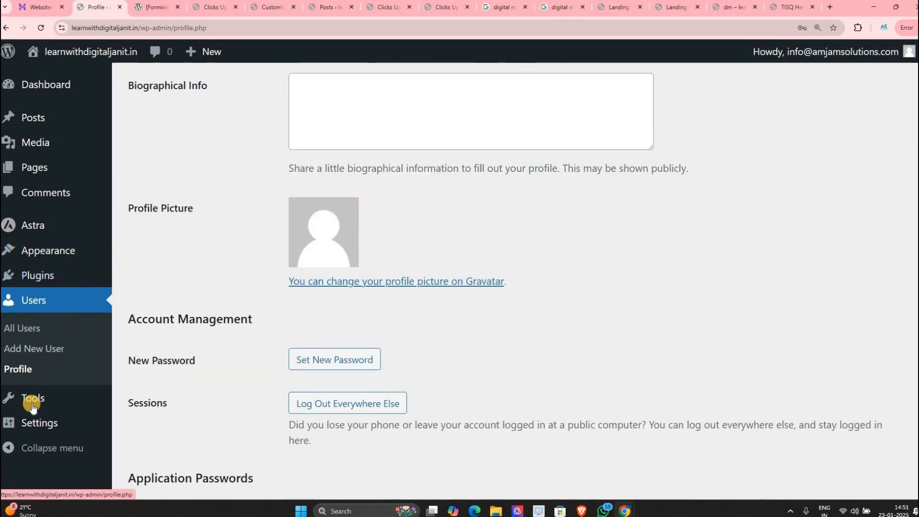
{"action": "mouse_move", "coordinate": [33, 407]}
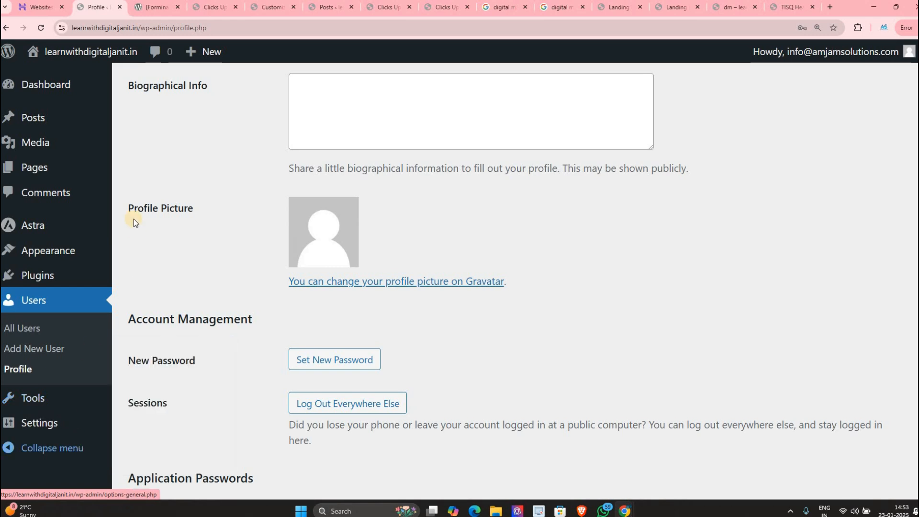
Step: Leave the profile page for Tools > Available Tools, showing the Categories and Tags Converter
{"action": "left_click_drag", "start_coordinate": [137, 217], "coordinate": [208, 302]}
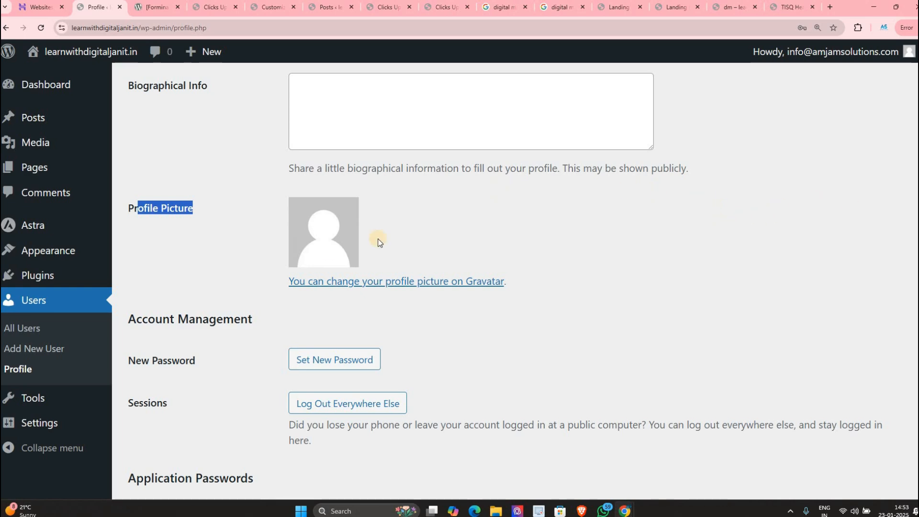
{"action": "scroll", "coordinate": [91, 370], "scroll_direction": "down", "scroll_amount": 2}
{"action": "scroll", "coordinate": [91, 370], "scroll_direction": "down", "scroll_amount": 3}
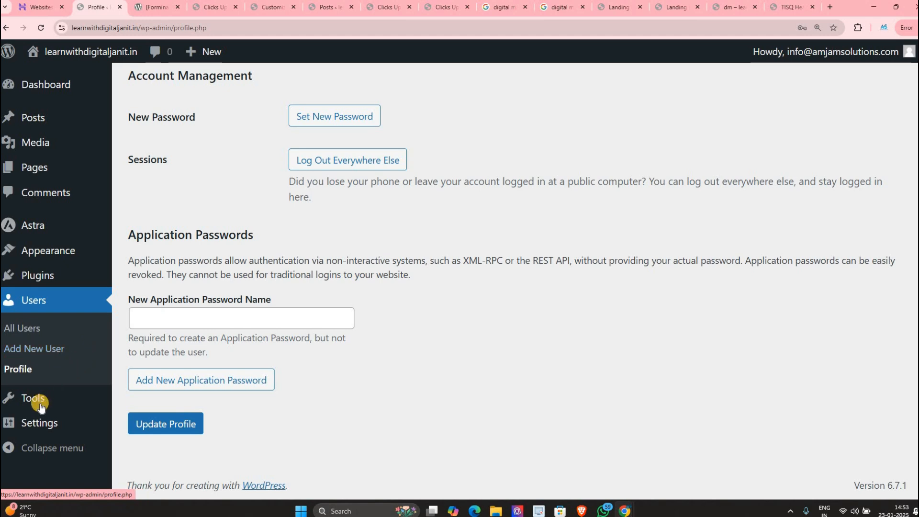
{"action": "mouse_move", "coordinate": [39, 407]}
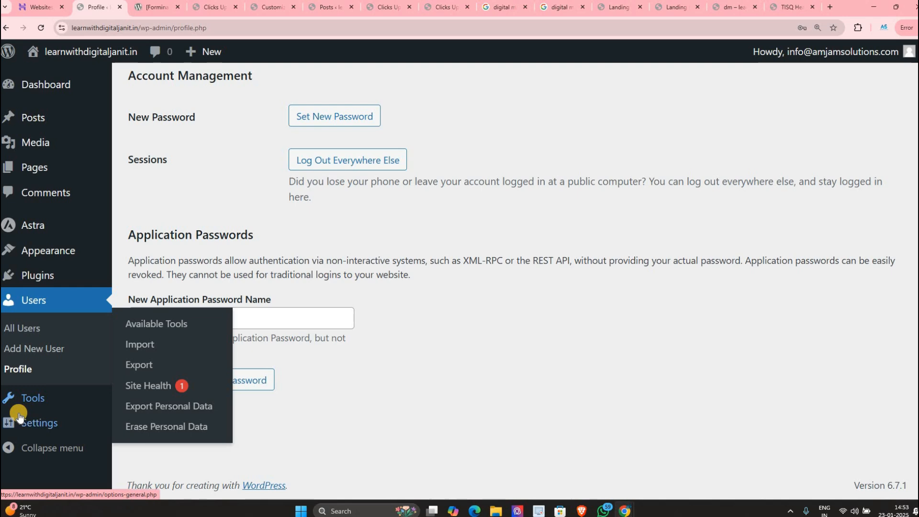
{"action": "mouse_move", "coordinate": [19, 418]}
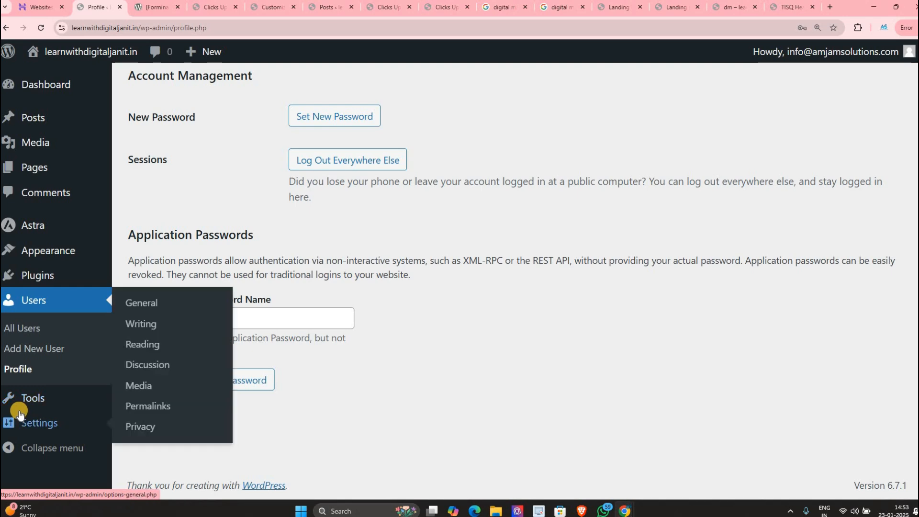
{"action": "mouse_move", "coordinate": [65, 392]}
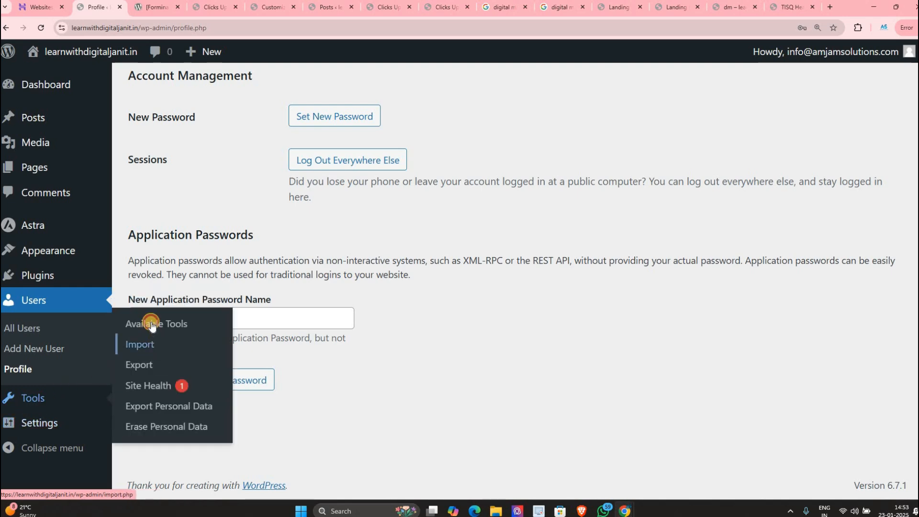
{"action": "left_click", "coordinate": [152, 330]}
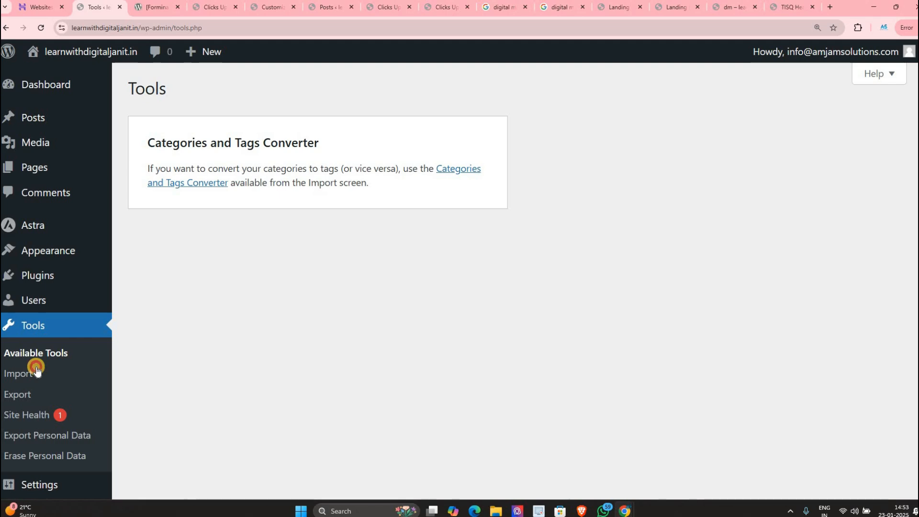
Step: Open Tools > Import and open the Posts list in a separate browser tab
{"action": "left_click", "coordinate": [17, 373]}
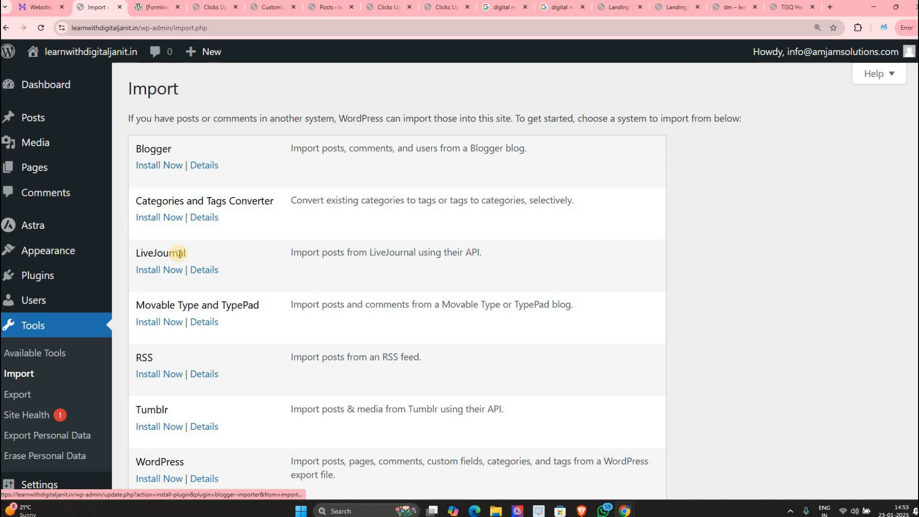
{"action": "scroll", "coordinate": [202, 200], "scroll_direction": "down", "scroll_amount": 2}
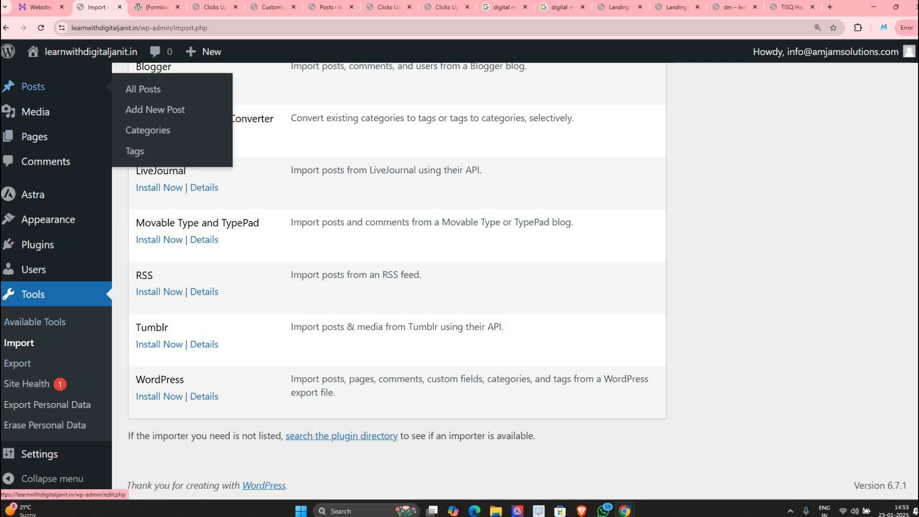
{"action": "left_click_drag", "start_coordinate": [33, 86], "coordinate": [213, 16]}
{"action": "left_click", "coordinate": [200, 8]}
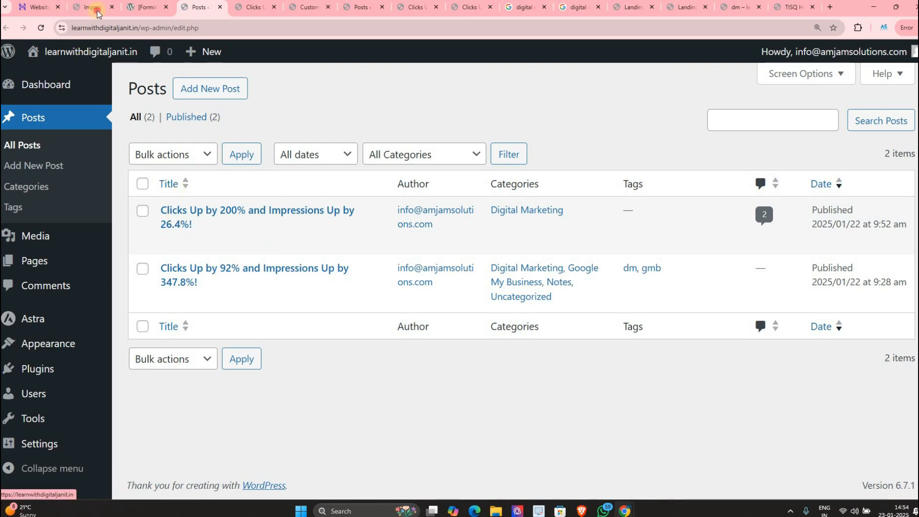
{"action": "key", "text": "ctrl+2"}
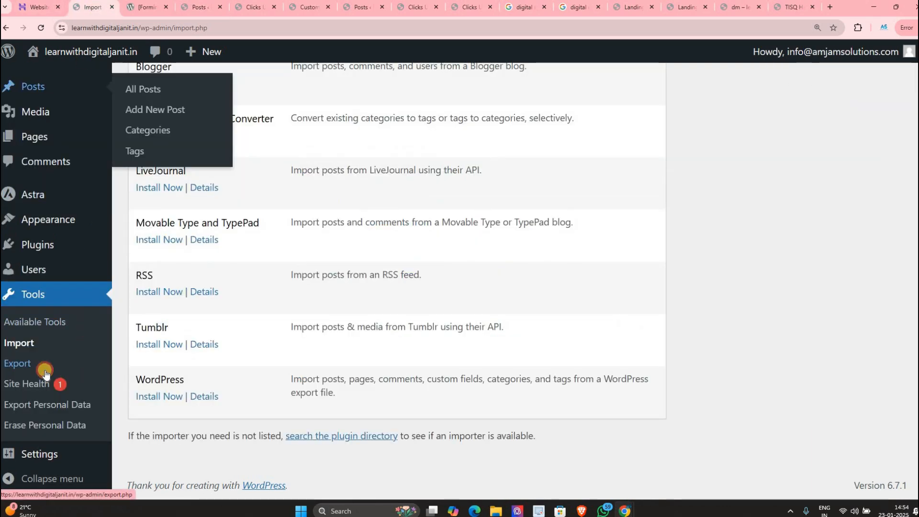
Step: Export only Posts from Tools > Export and save the XML file to Downloads
{"action": "left_click", "coordinate": [86, 352]}
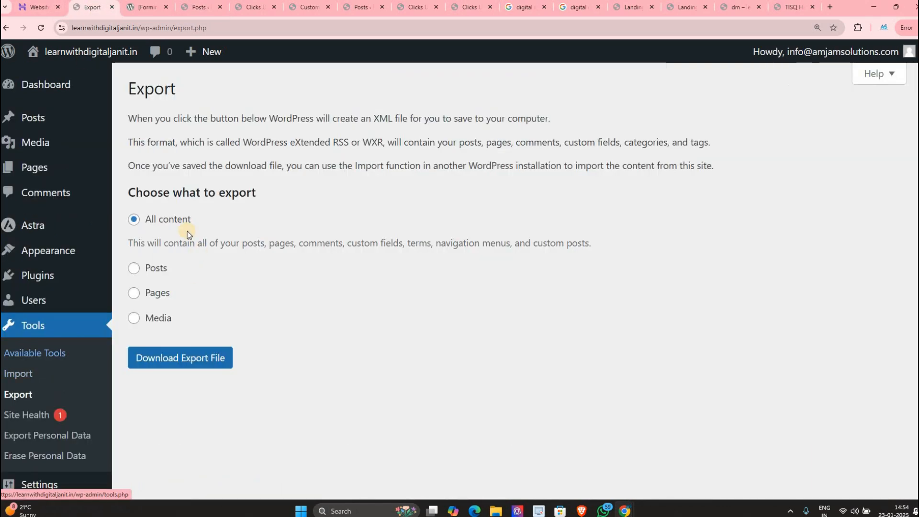
{"action": "left_click", "coordinate": [143, 270]}
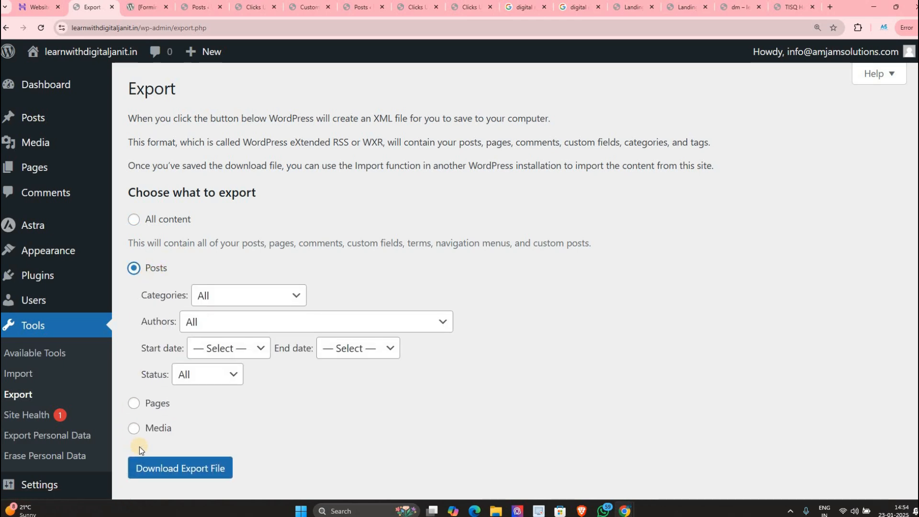
{"action": "left_click", "coordinate": [169, 464]}
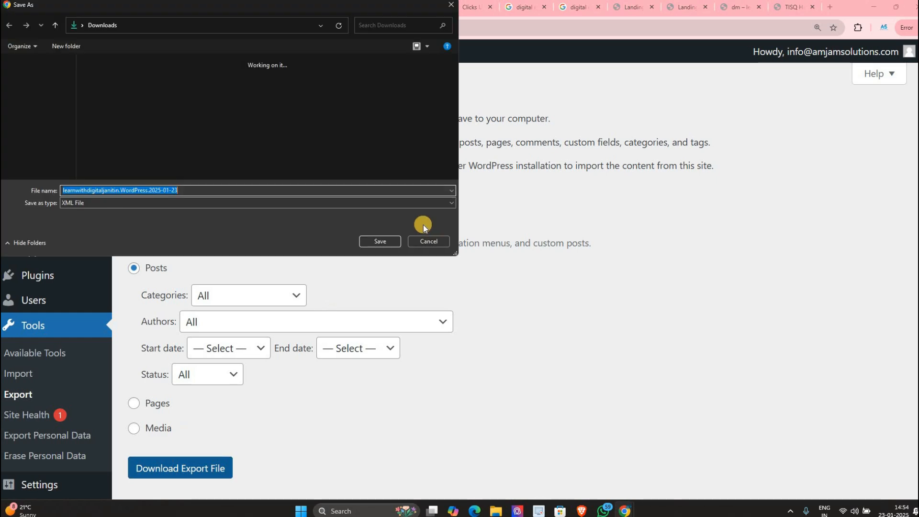
{"action": "left_click", "coordinate": [394, 241]}
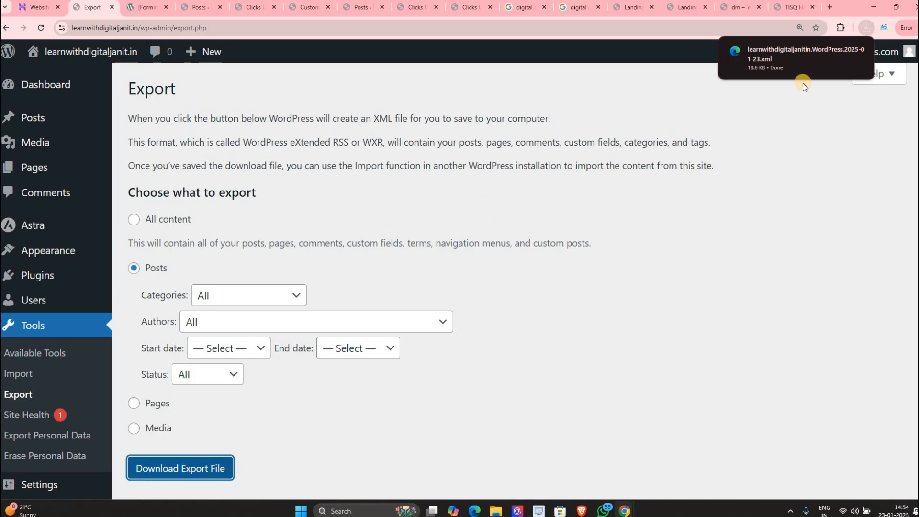
Step: Explore export options for pages, media, Digital Marketing category, author and start date
{"action": "mouse_move", "coordinate": [797, 47]}
{"action": "scroll", "coordinate": [152, 363], "scroll_direction": "down", "scroll_amount": 2}
{"action": "left_click", "coordinate": [148, 360]}
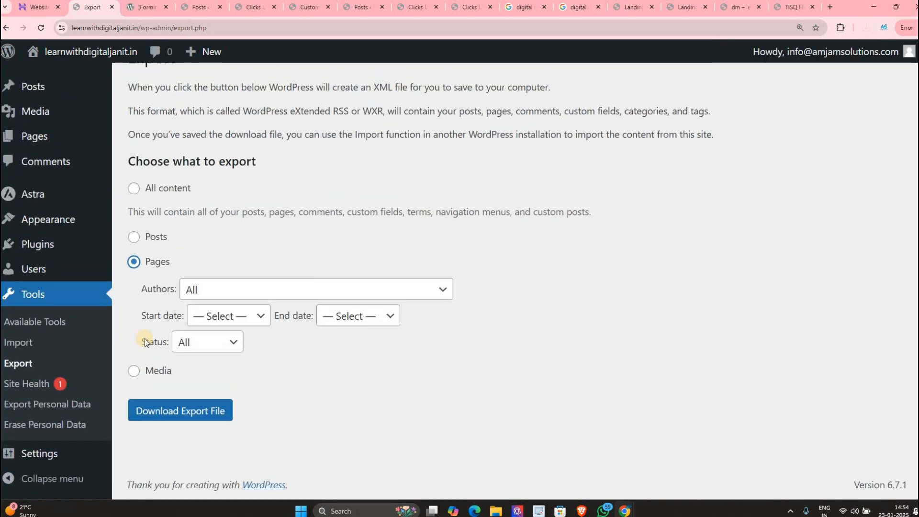
{"action": "left_click", "coordinate": [146, 369]}
{"action": "left_click", "coordinate": [147, 239]}
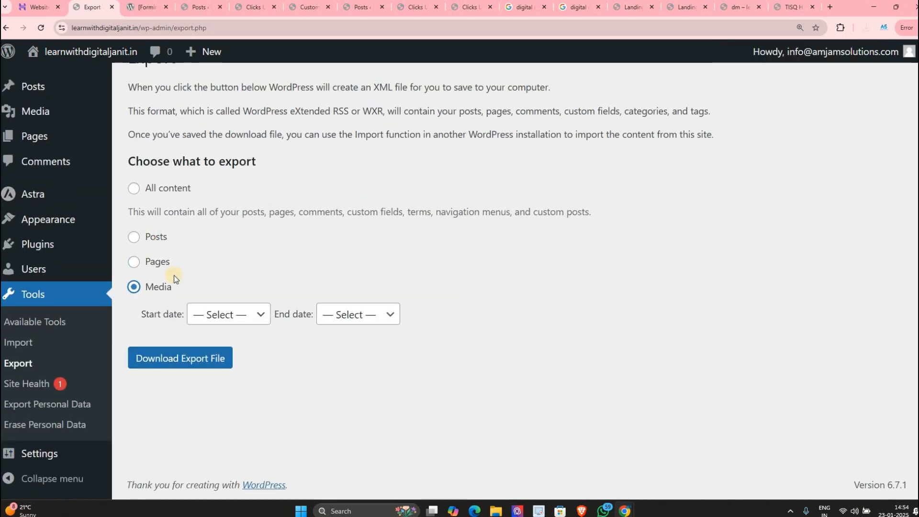
{"action": "left_click", "coordinate": [207, 266]}
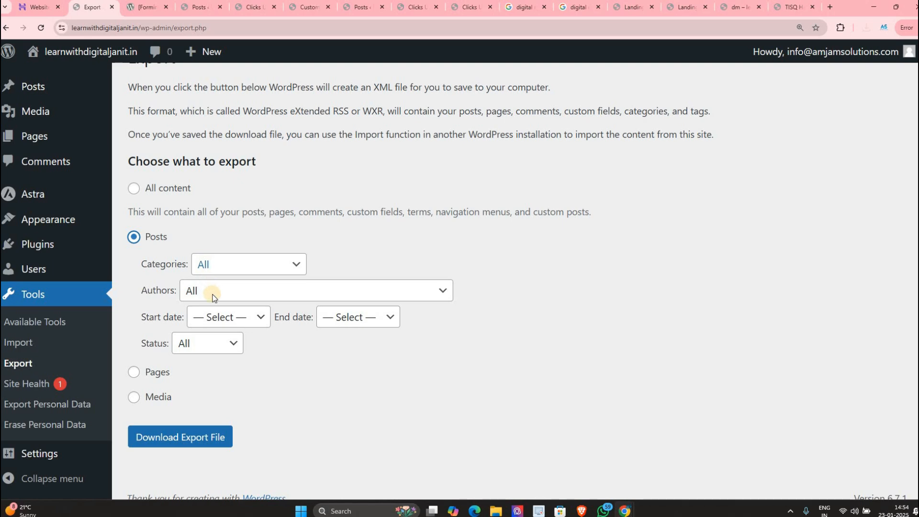
{"action": "left_click", "coordinate": [210, 319]}
{"action": "left_click", "coordinate": [207, 291]}
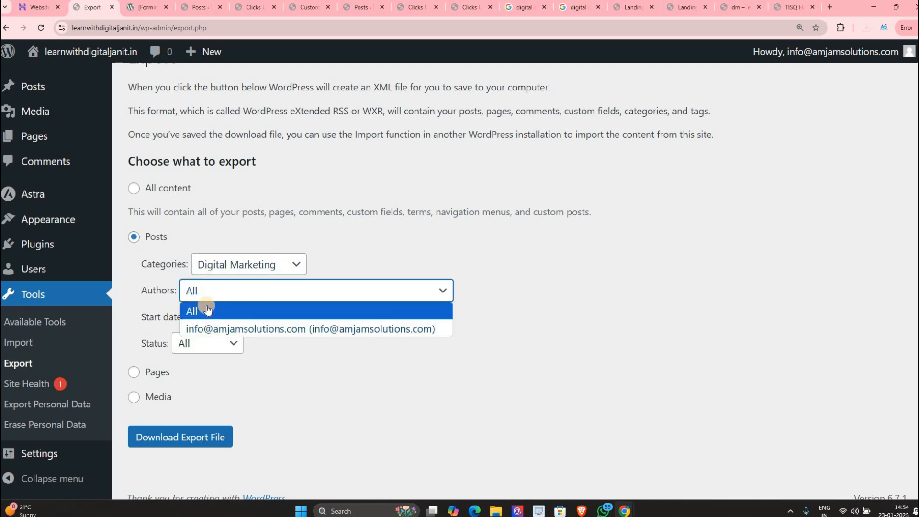
{"action": "left_click", "coordinate": [210, 324]}
{"action": "left_click", "coordinate": [220, 318]}
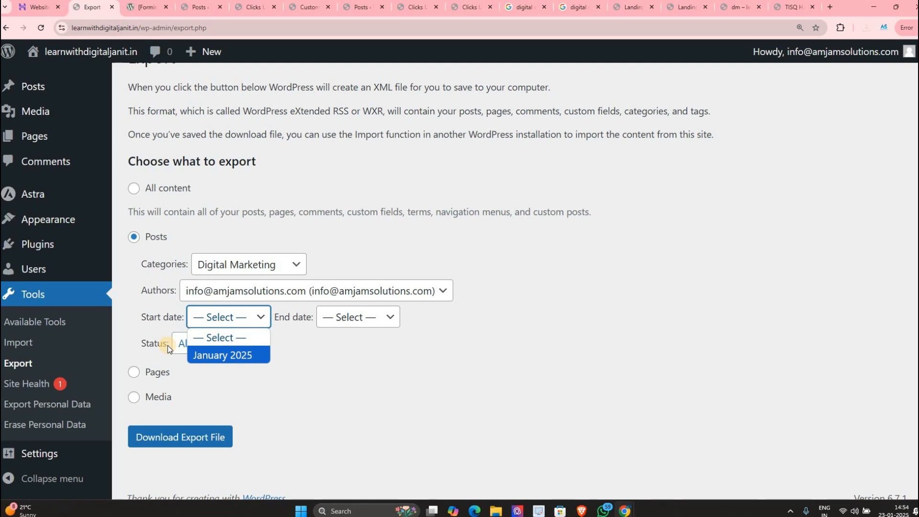
{"action": "left_click", "coordinate": [188, 7]}
Step: Close the tabs to the right and move both posts to the Trash
{"action": "right_click", "coordinate": [201, 7]}
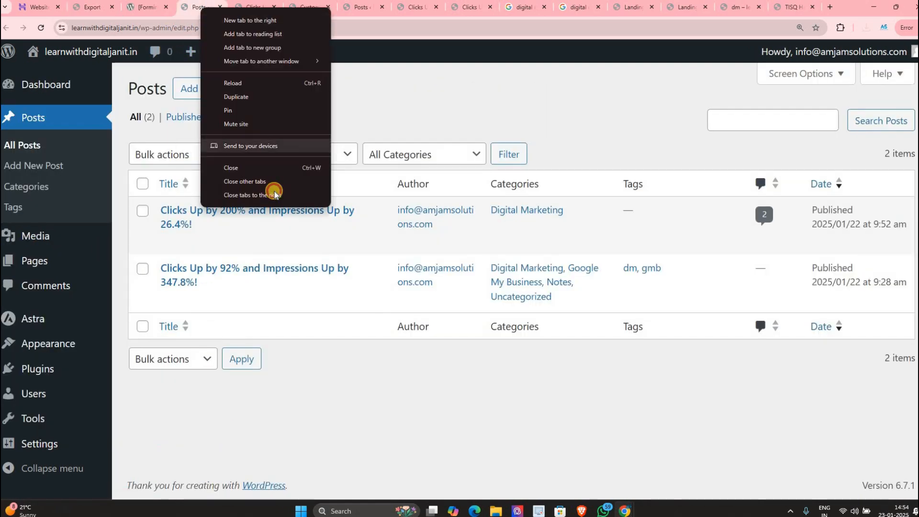
{"action": "left_click", "coordinate": [275, 191]}
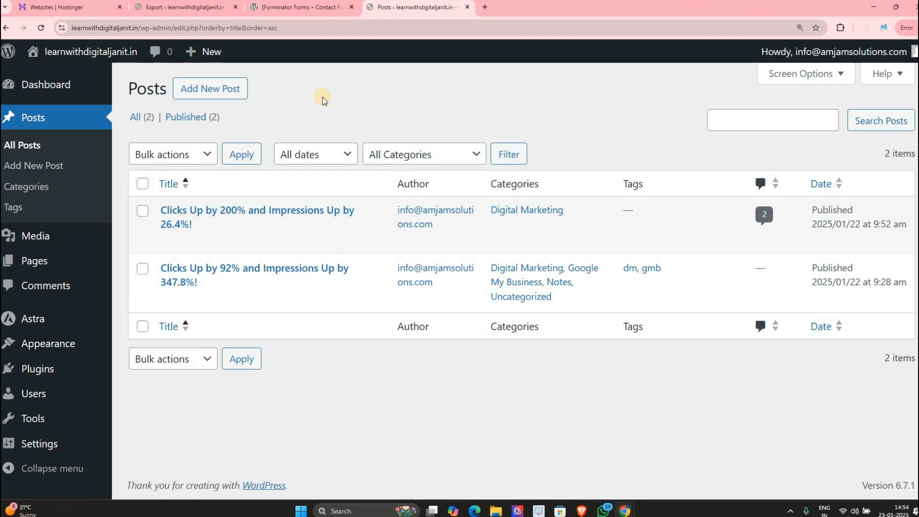
{"action": "left_click", "coordinate": [142, 183]}
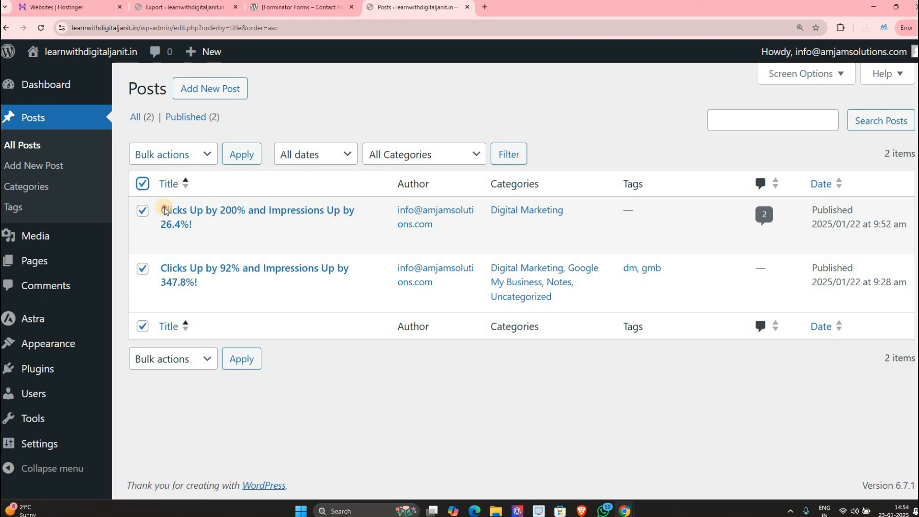
{"action": "left_click", "coordinate": [207, 154]}
{"action": "left_click", "coordinate": [174, 208]}
{"action": "left_click", "coordinate": [241, 154]}
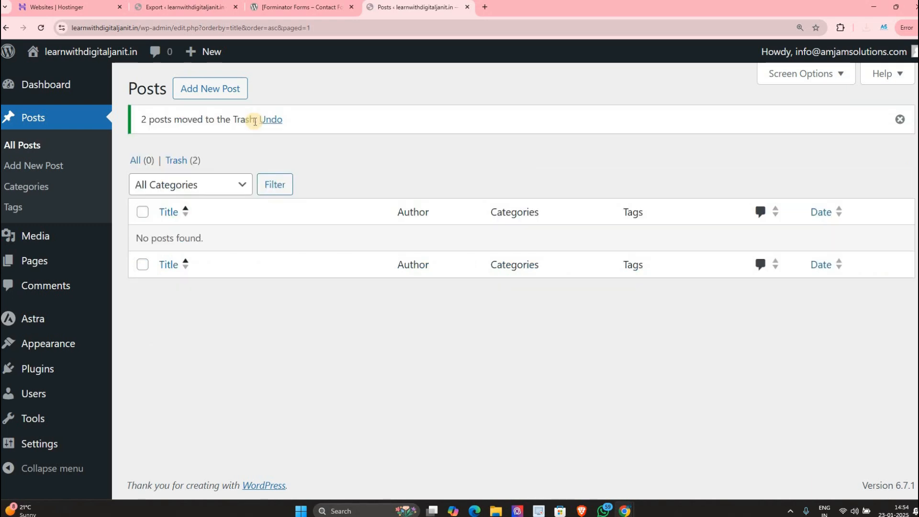
Step: Permanently delete both posts from the Trash
{"action": "left_click", "coordinate": [175, 160]}
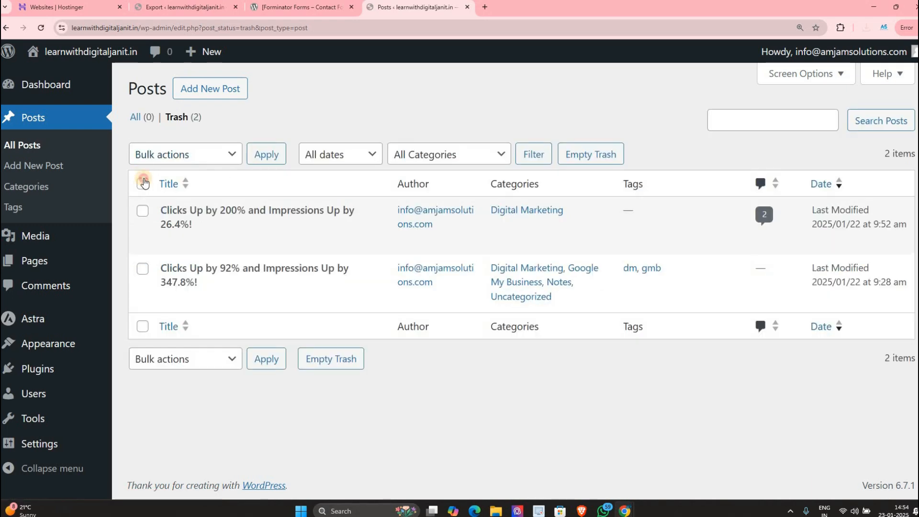
{"action": "left_click", "coordinate": [144, 182]}
{"action": "left_click", "coordinate": [184, 154]}
{"action": "left_click", "coordinate": [165, 207]}
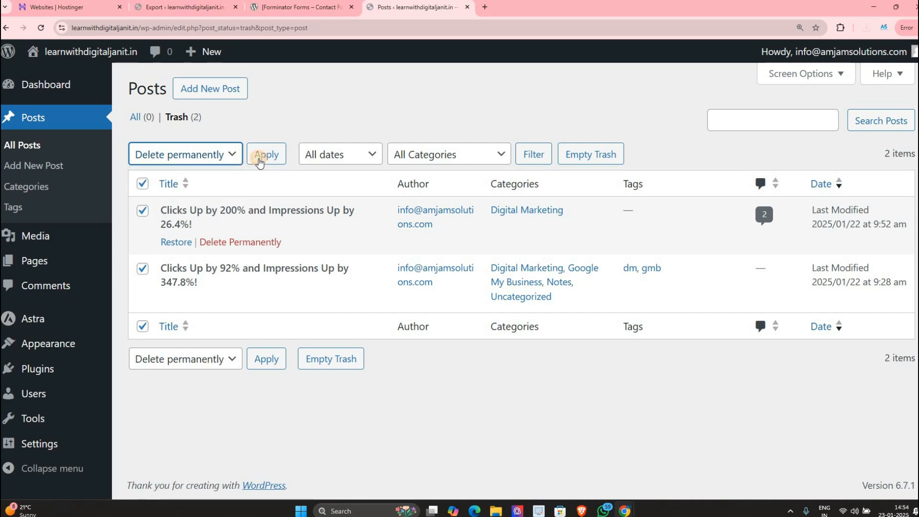
{"action": "left_click", "coordinate": [259, 161]}
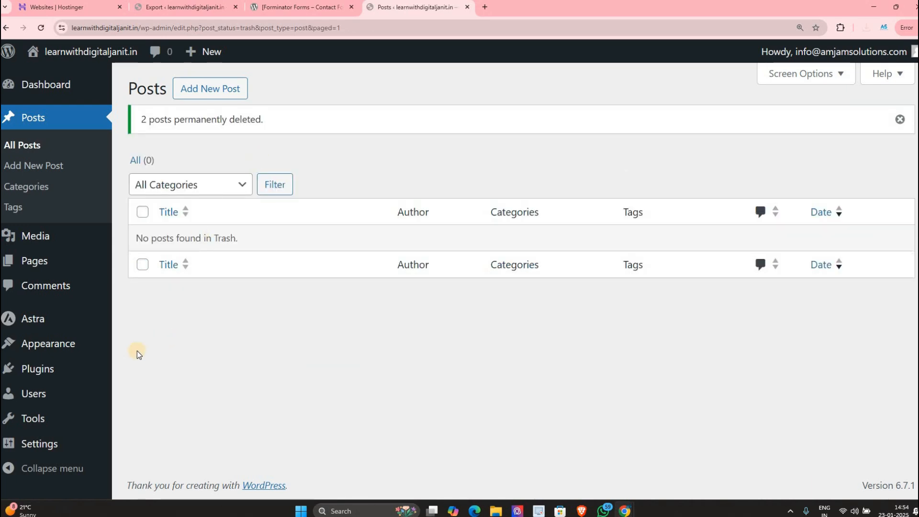
Step: Install and run the WordPress importer from Tools > Import
{"action": "mouse_move", "coordinate": [33, 419]}
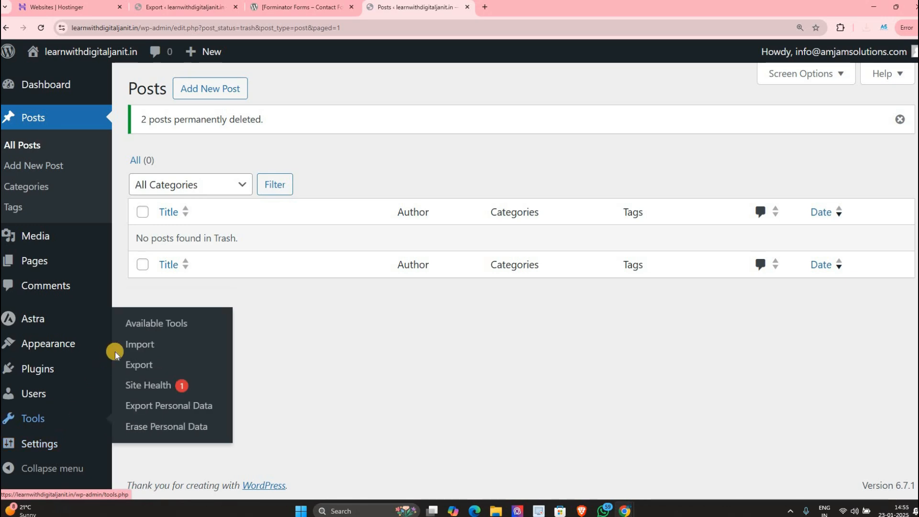
{"action": "left_click", "coordinate": [132, 345]}
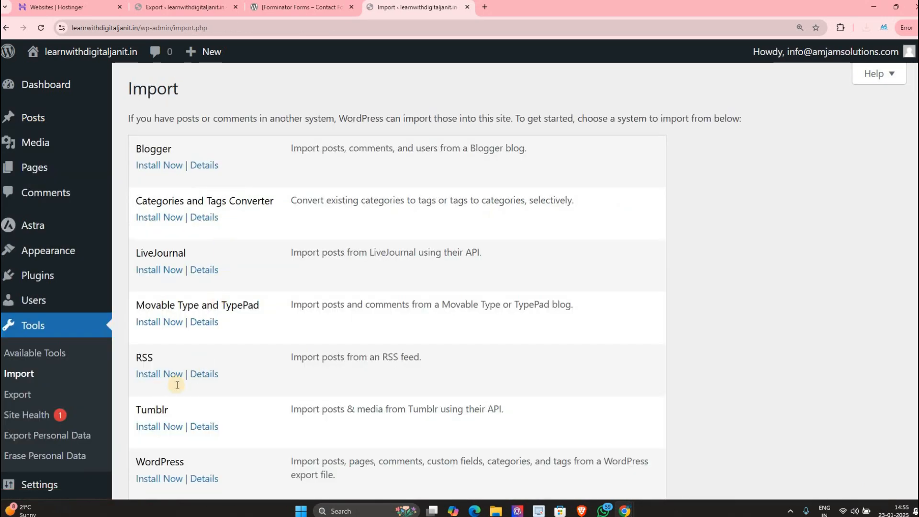
{"action": "scroll", "coordinate": [170, 387], "scroll_direction": "down", "scroll_amount": 2}
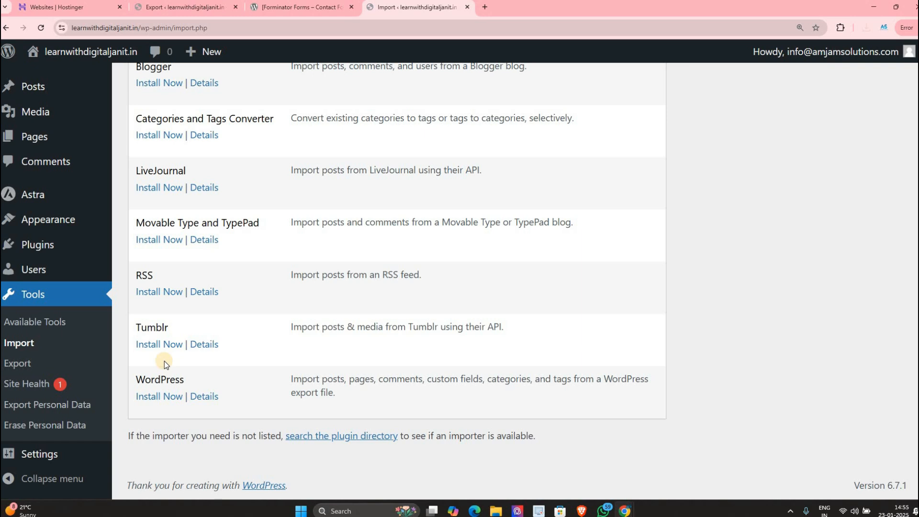
{"action": "left_click", "coordinate": [176, 397]}
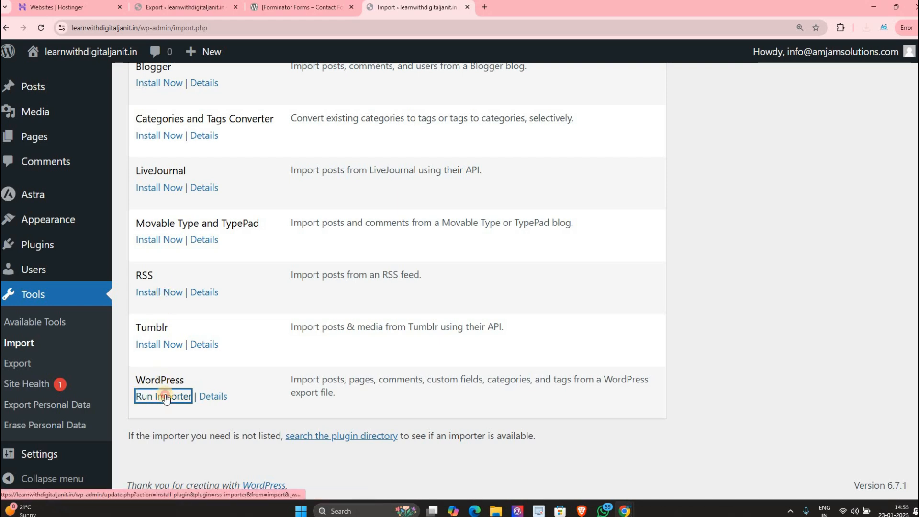
{"action": "left_click", "coordinate": [182, 403]}
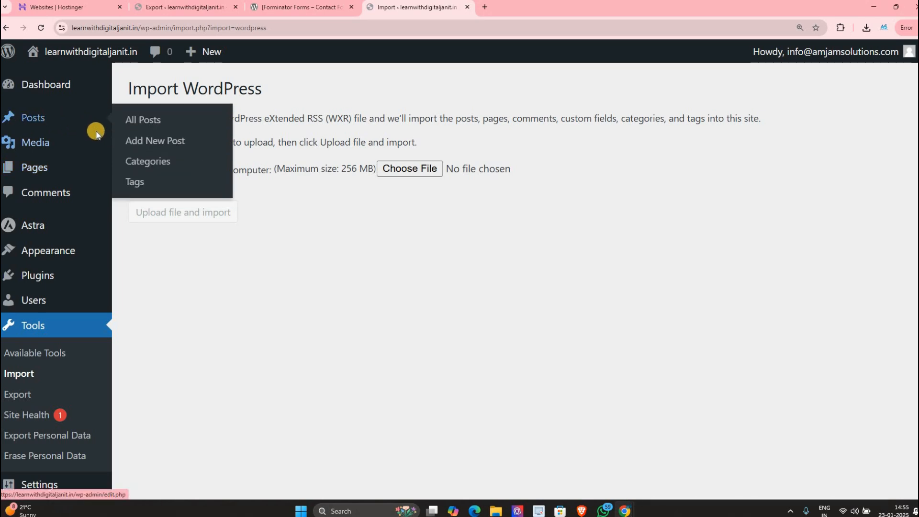
{"action": "right_click", "coordinate": [52, 120]}
{"action": "left_click", "coordinate": [493, 10]}
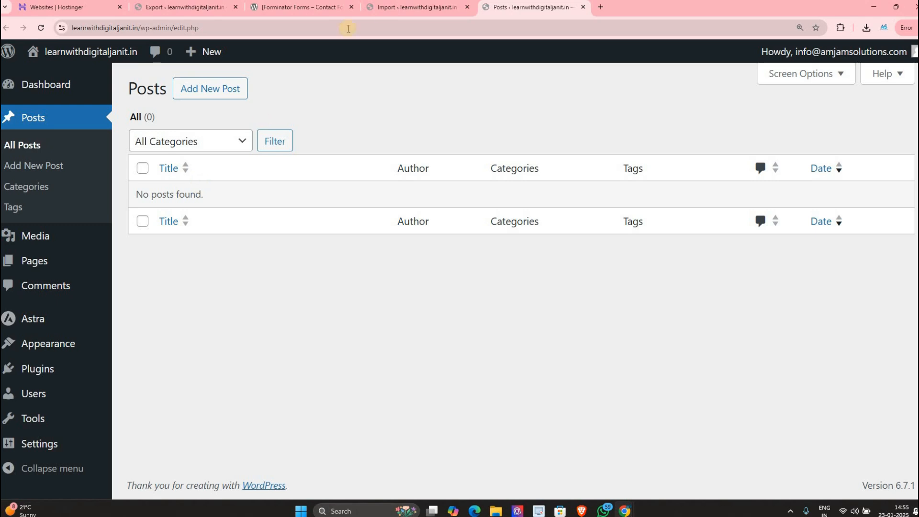
{"action": "left_click", "coordinate": [387, 6]}
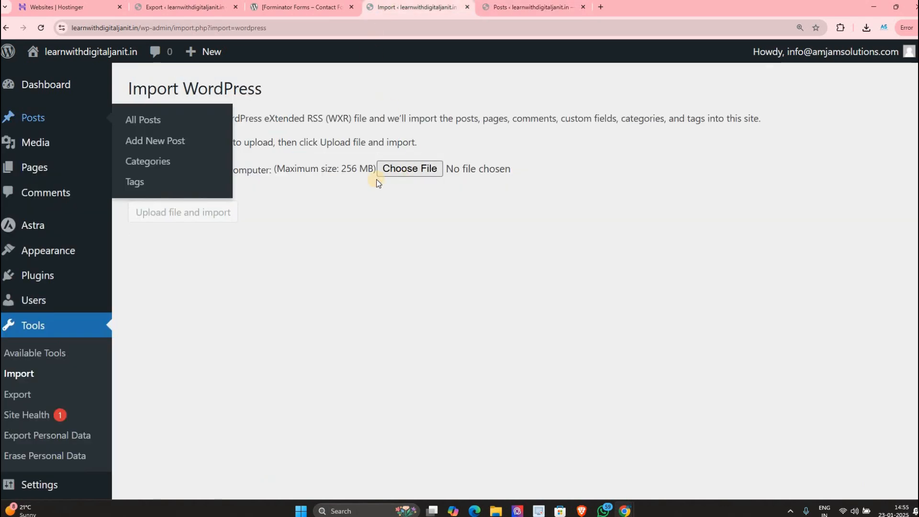
Step: Upload the exported posts XML, assigning posts to the existing user with attachments included
{"action": "left_click", "coordinate": [57, 109]}
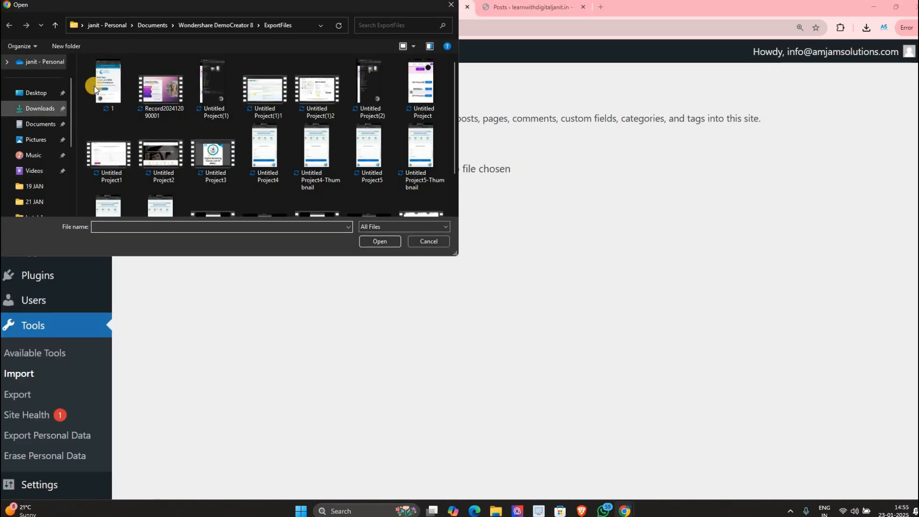
{"action": "double_click", "coordinate": [94, 89]}
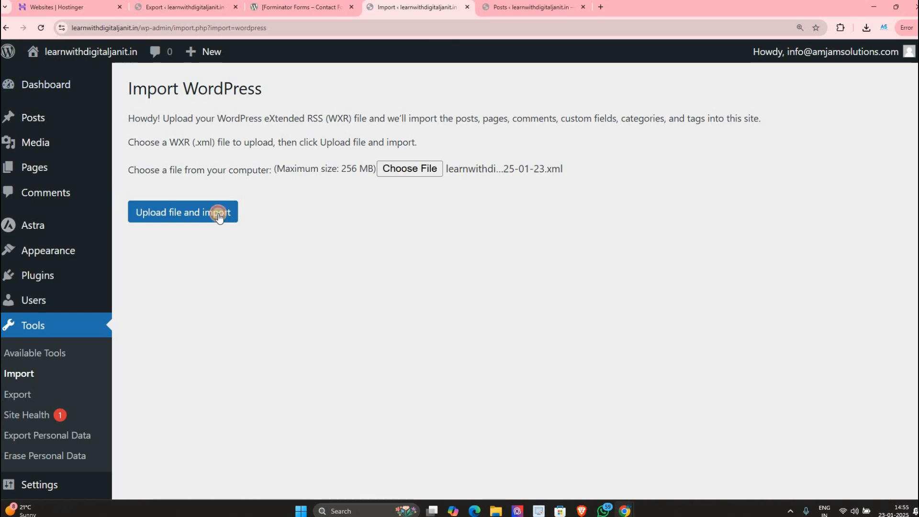
{"action": "left_click", "coordinate": [218, 213]}
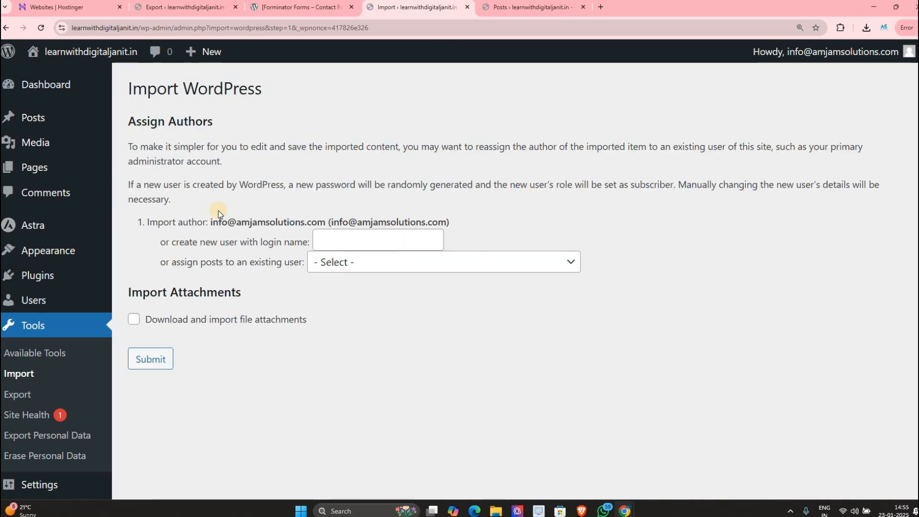
{"action": "left_click", "coordinate": [365, 263]}
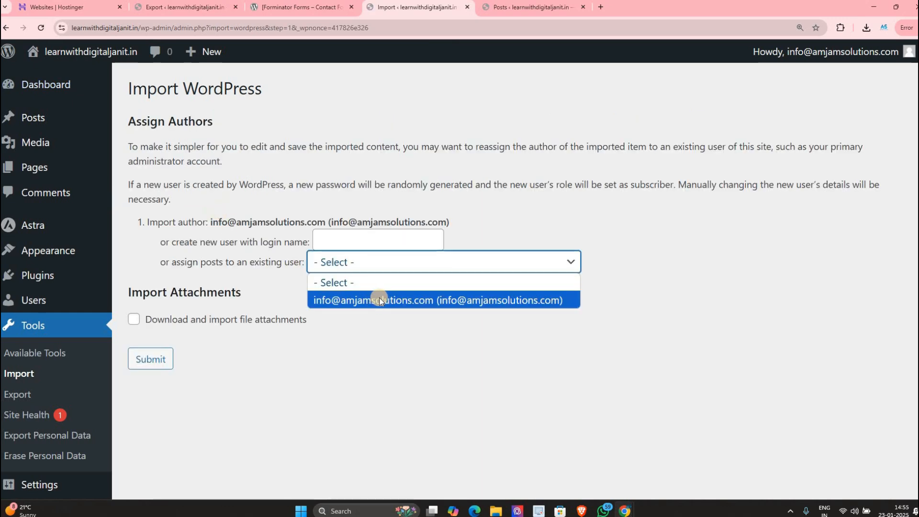
{"action": "left_click", "coordinate": [377, 300]}
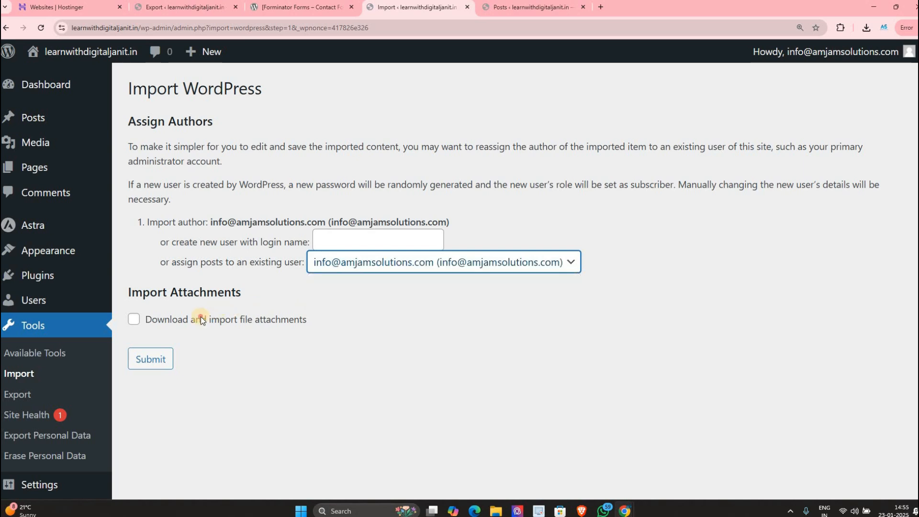
{"action": "left_click", "coordinate": [170, 321]}
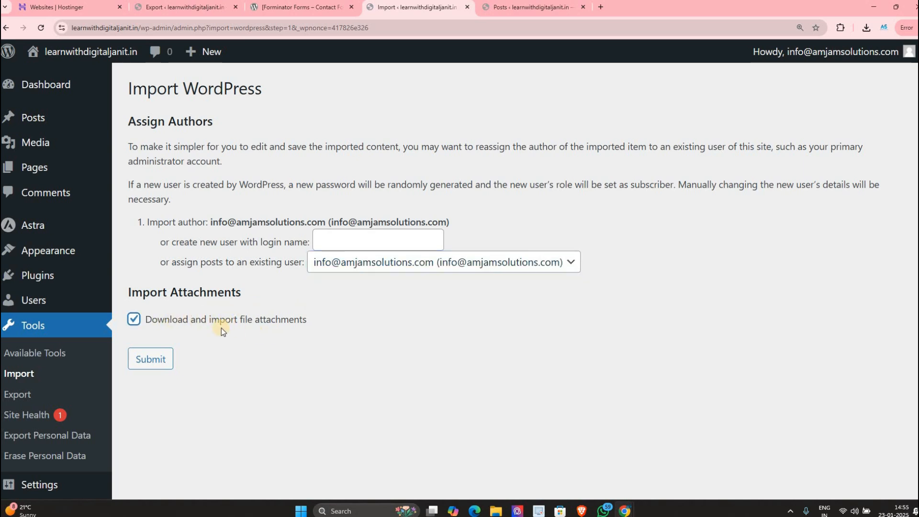
{"action": "left_click", "coordinate": [150, 359]}
{"action": "left_click_drag", "start_coordinate": [142, 132], "coordinate": [204, 109]}
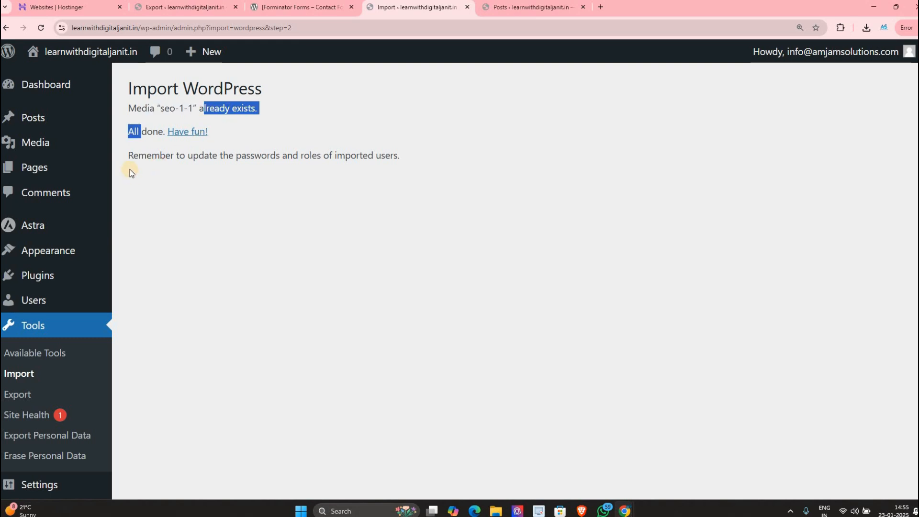
{"action": "left_click_drag", "start_coordinate": [204, 156], "coordinate": [199, 155]}
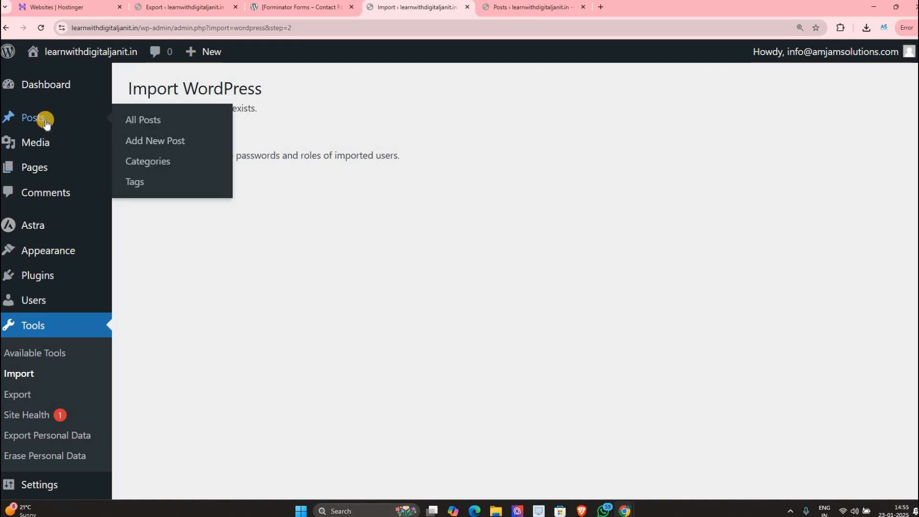
Step: Confirm both imported posts are listed under Posts, then open Tools > Site Health
{"action": "left_click", "coordinate": [42, 120]}
{"action": "mouse_move", "coordinate": [202, 212]}
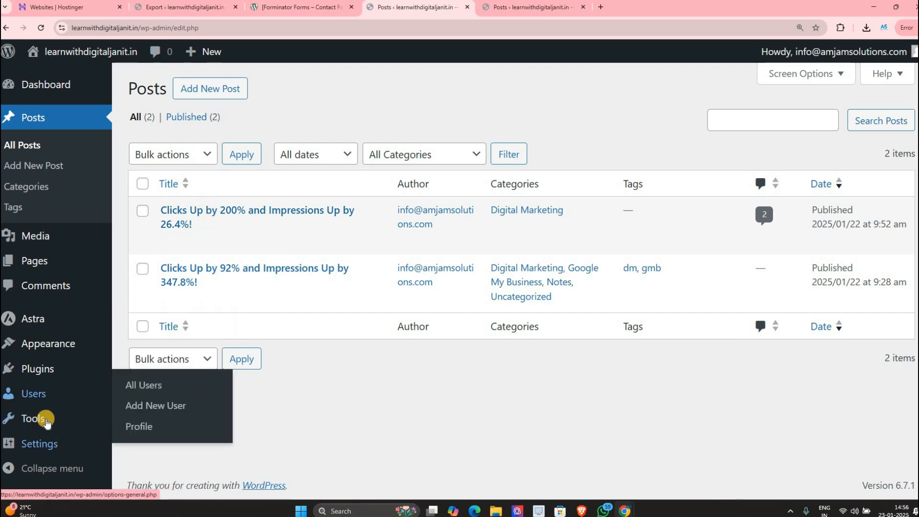
{"action": "mouse_move", "coordinate": [46, 420]}
{"action": "left_click", "coordinate": [138, 387]}
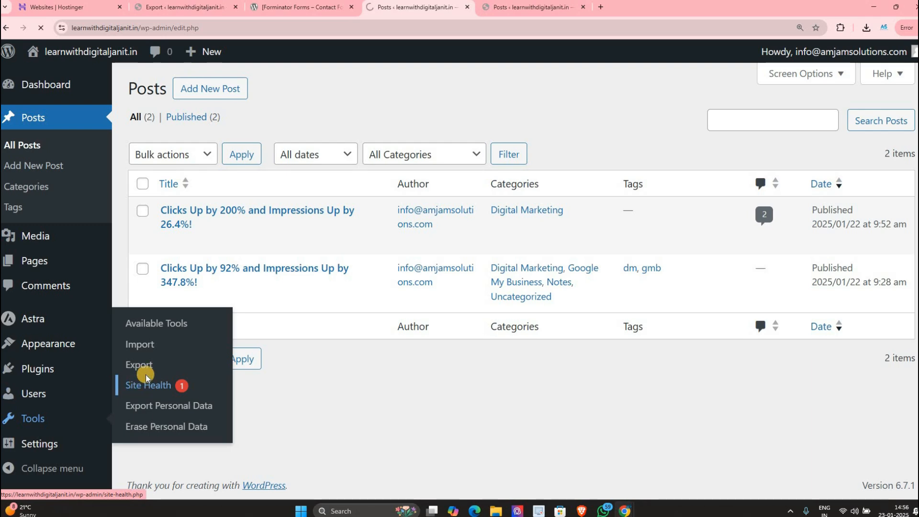
{"action": "scroll", "coordinate": [29, 378], "scroll_direction": "down", "scroll_amount": 1}
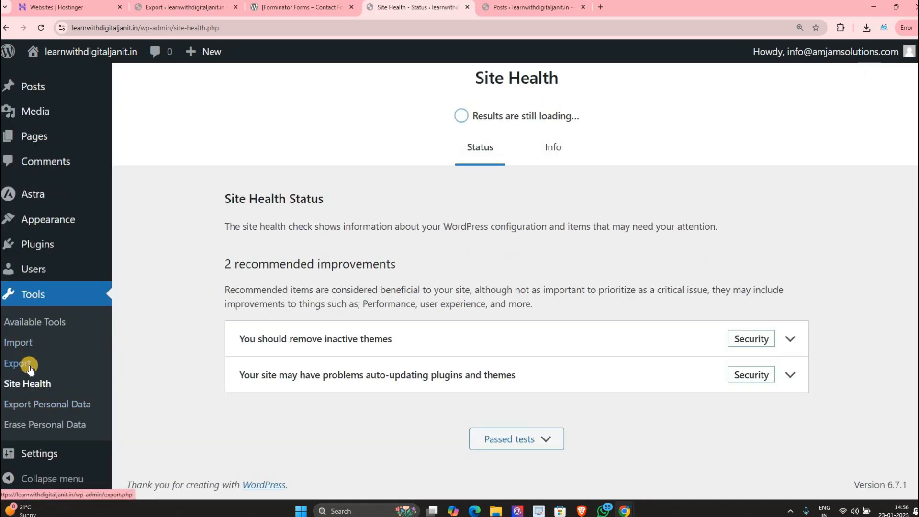
Step: Open the Export page, then open the Posts list in a new browser tab and switch to it
{"action": "left_click", "coordinate": [30, 368]}
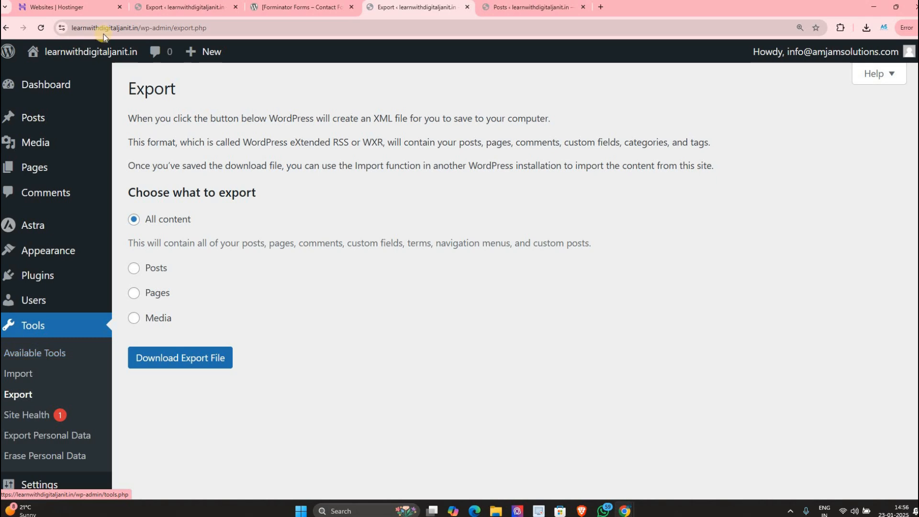
{"action": "left_click_drag", "start_coordinate": [138, 27], "coordinate": [79, 33]}
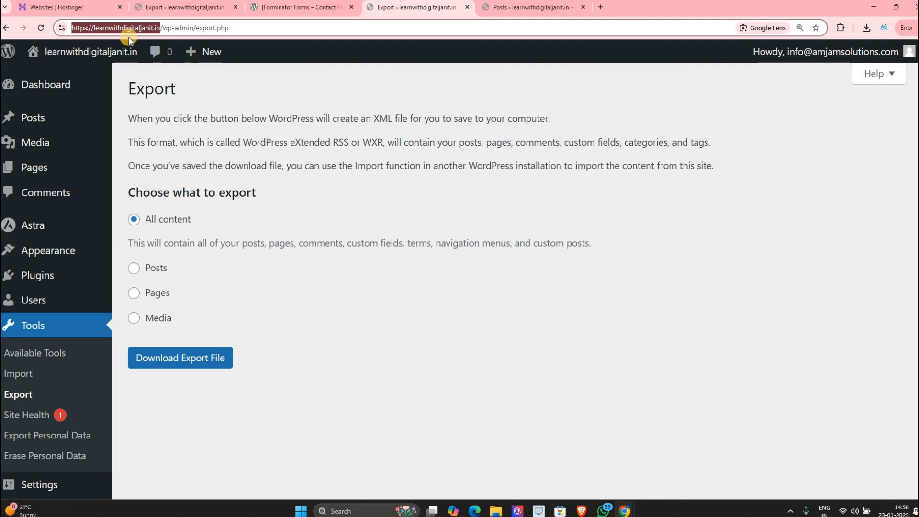
{"action": "right_click", "coordinate": [43, 120]}
{"action": "left_click", "coordinate": [71, 128]}
{"action": "left_click", "coordinate": [520, 10]}
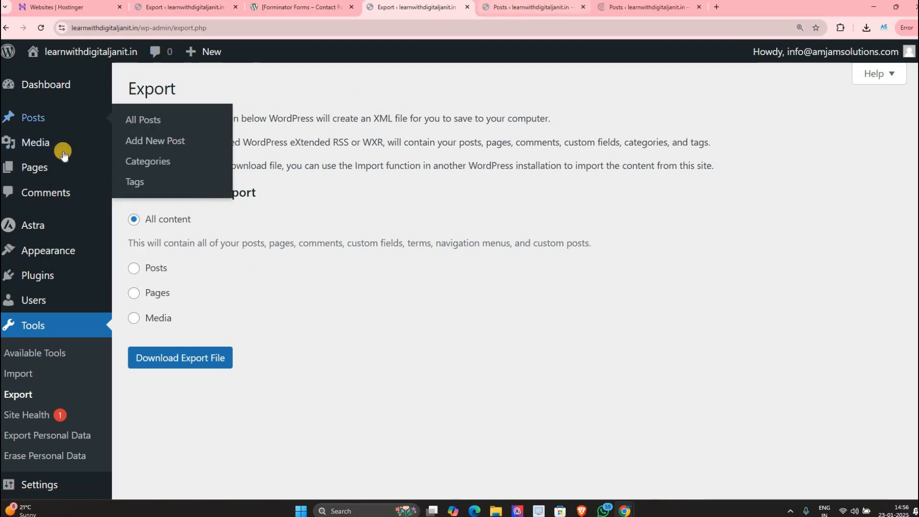
Step: Close the extra posts tab and move both posts to the Trash
{"action": "left_click", "coordinate": [582, 7]}
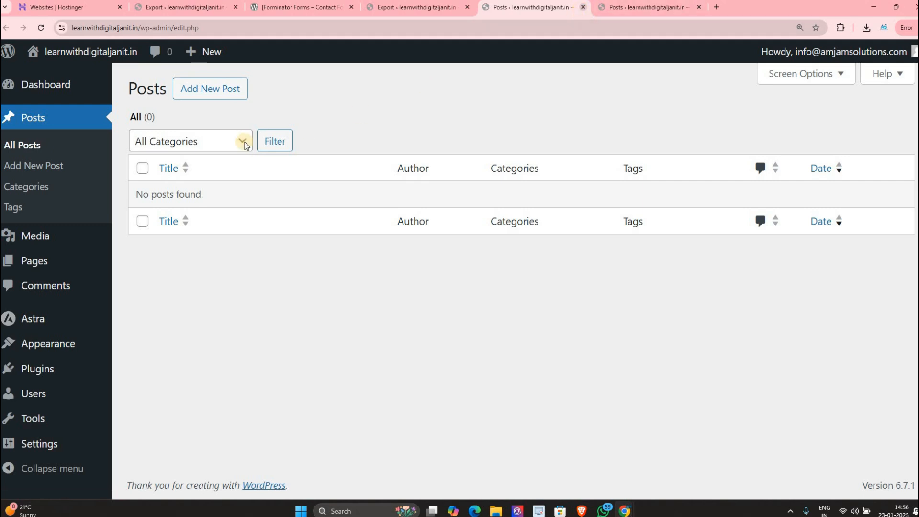
{"action": "left_click", "coordinate": [142, 183]}
{"action": "left_click", "coordinate": [206, 155]}
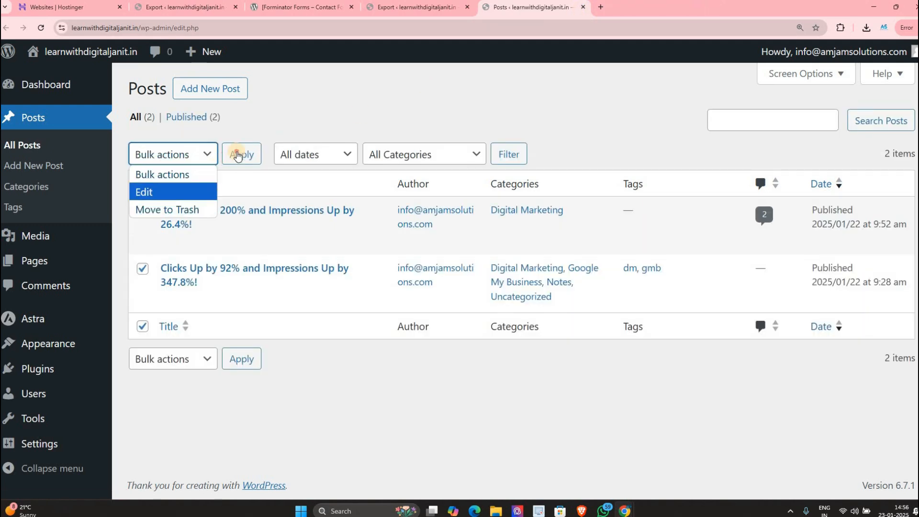
{"action": "left_click", "coordinate": [164, 207]}
{"action": "left_click", "coordinate": [241, 154]}
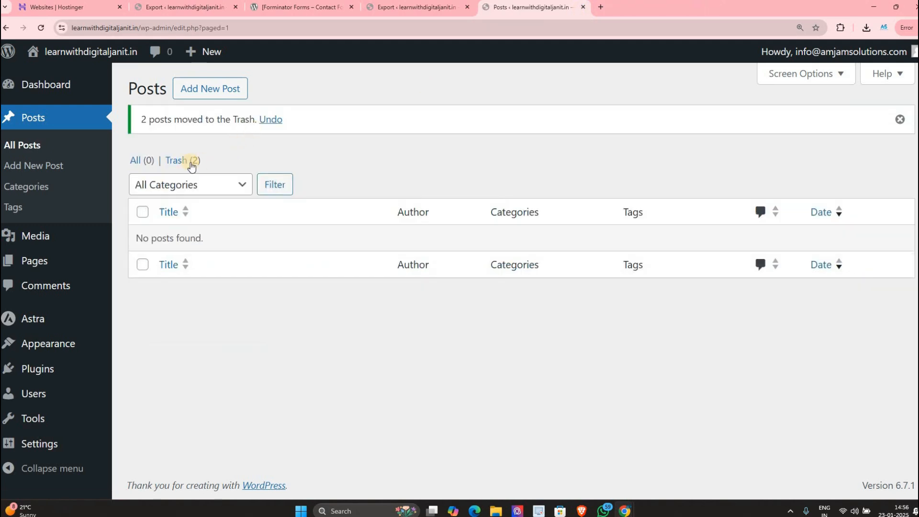
Step: Permanently delete both trashed posts, then go to Tools > Export
{"action": "left_click", "coordinate": [181, 160]}
{"action": "left_click", "coordinate": [142, 184]}
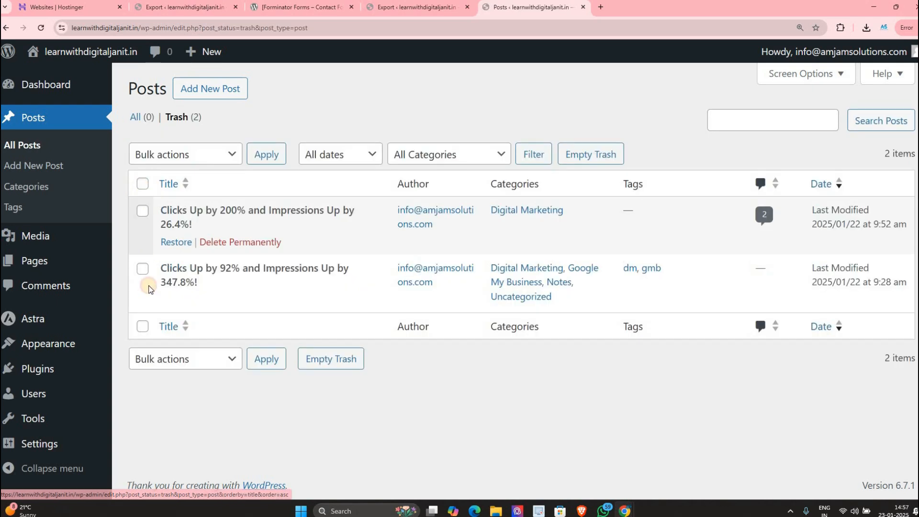
{"action": "left_click", "coordinate": [185, 359]}
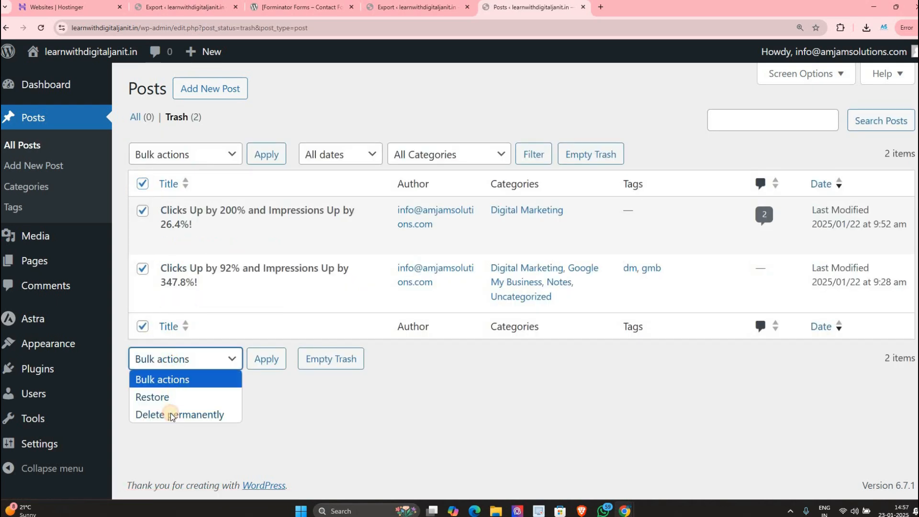
{"action": "left_click", "coordinate": [177, 414]}
{"action": "left_click", "coordinate": [251, 154]}
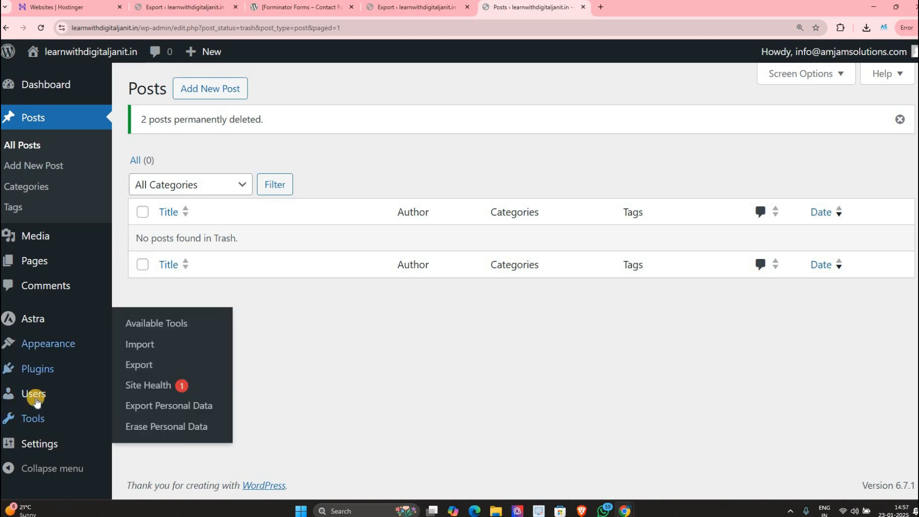
{"action": "mouse_move", "coordinate": [37, 418]}
{"action": "left_click", "coordinate": [134, 367]}
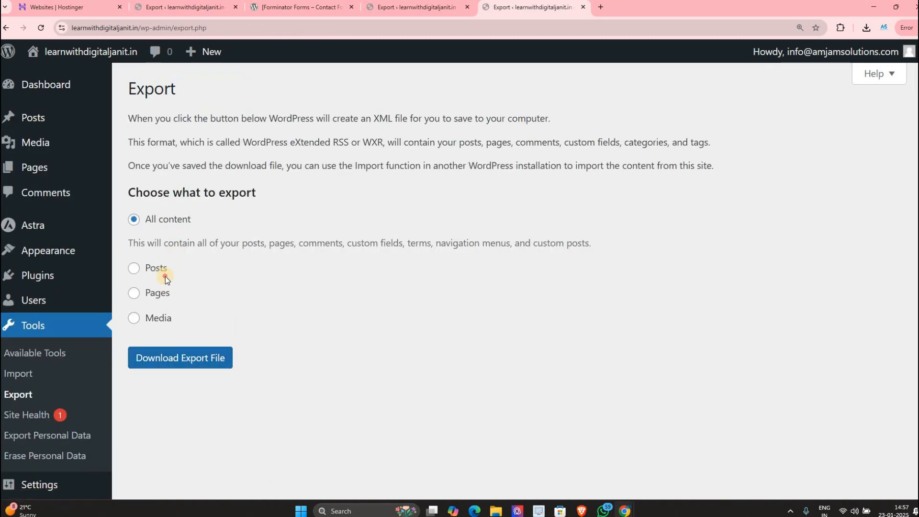
Step: Save a Posts-only export XML file to Downloads, then go to Tools > Import
{"action": "left_click", "coordinate": [163, 271]}
{"action": "left_click", "coordinate": [189, 468]}
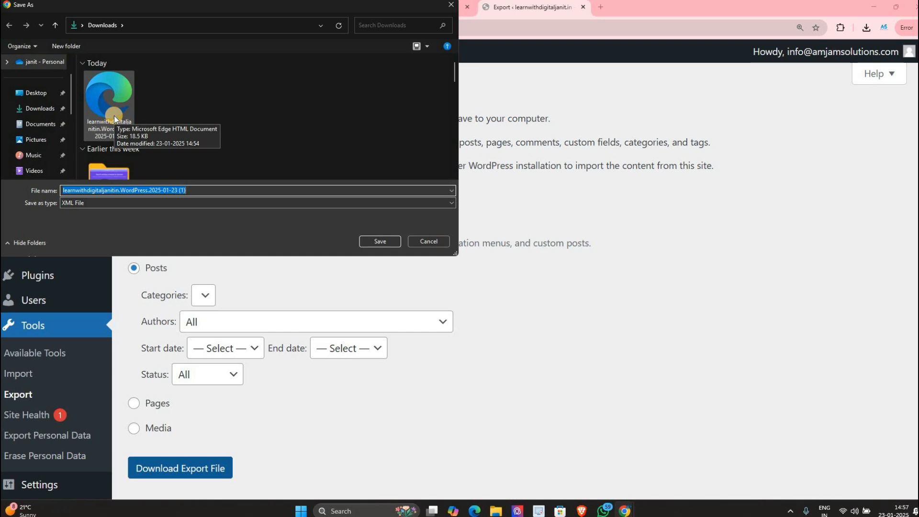
{"action": "left_click", "coordinate": [401, 239]}
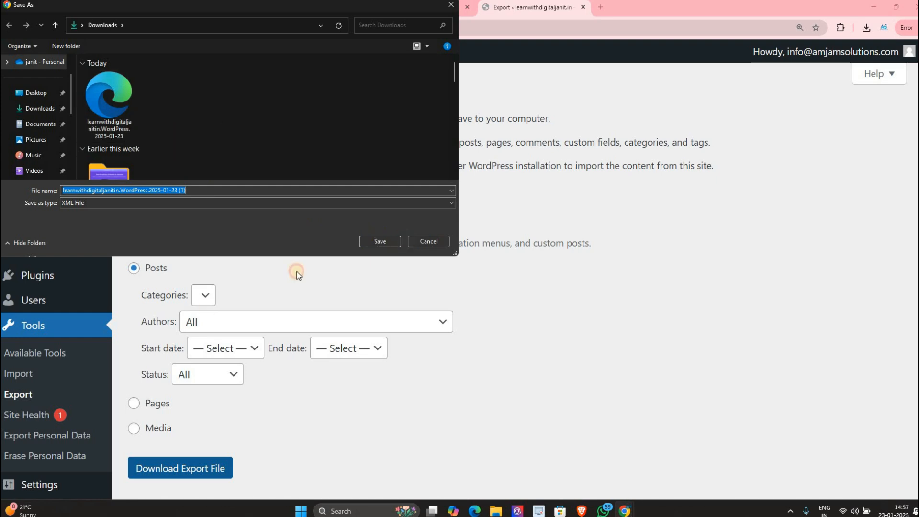
{"action": "scroll", "coordinate": [28, 332], "scroll_direction": "down", "scroll_amount": 1}
{"action": "left_click", "coordinate": [28, 331]}
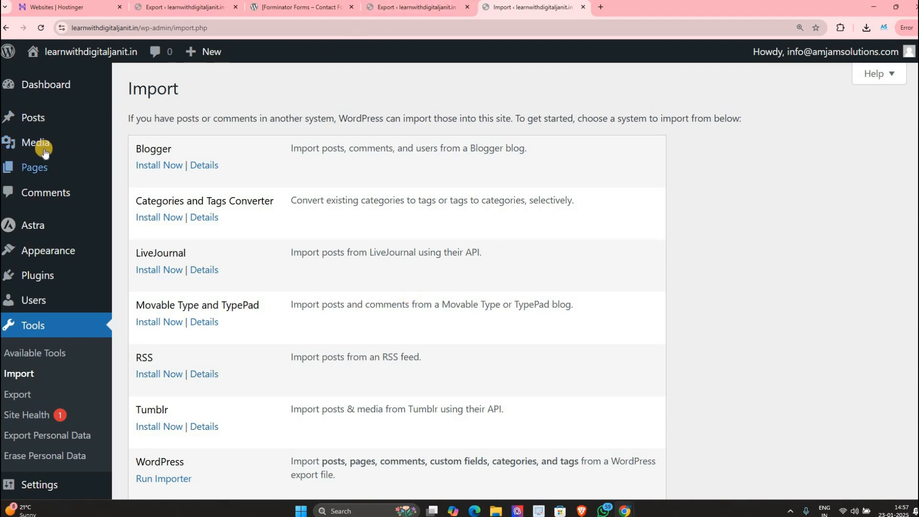
Step: Open the Posts list in a new browser tab, then return to the Import page's importer list
{"action": "right_click", "coordinate": [46, 126]}
{"action": "key", "text": "Return"}
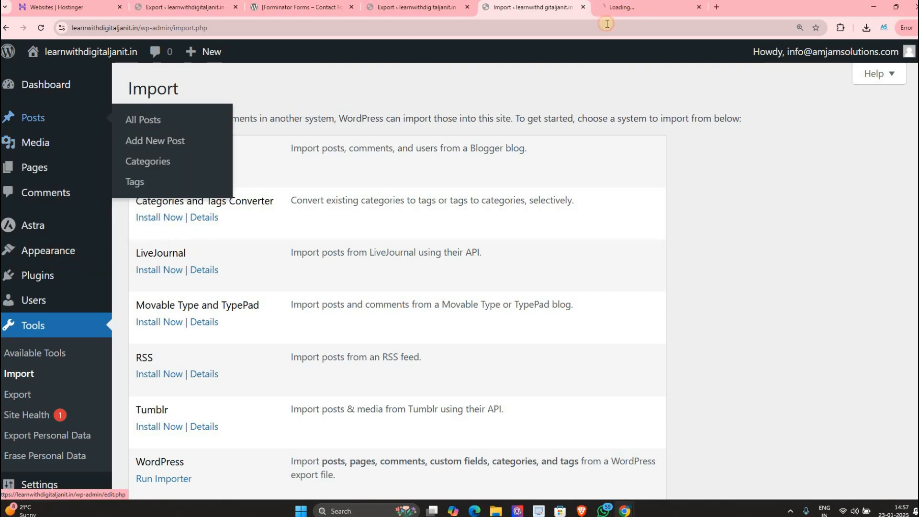
{"action": "left_click", "coordinate": [641, 13]}
{"action": "left_click", "coordinate": [561, 13]}
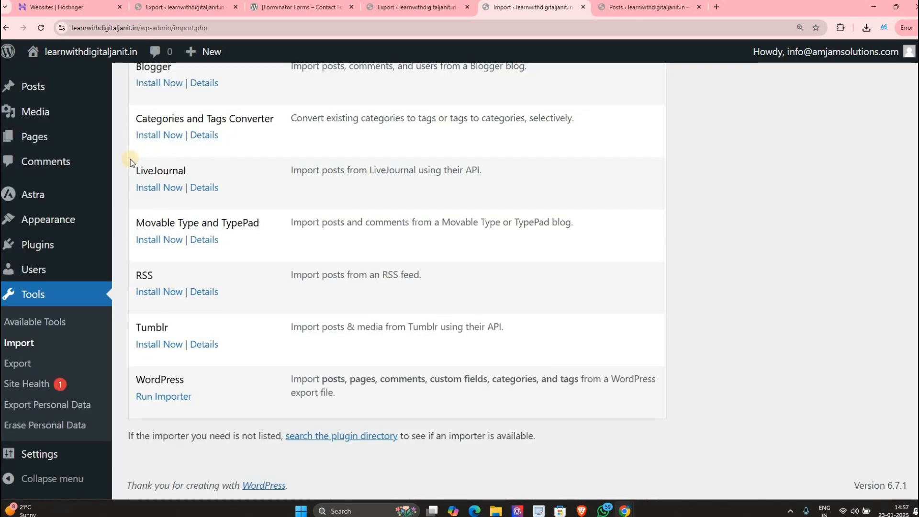
{"action": "scroll", "coordinate": [139, 154], "scroll_direction": "up", "scroll_amount": 2}
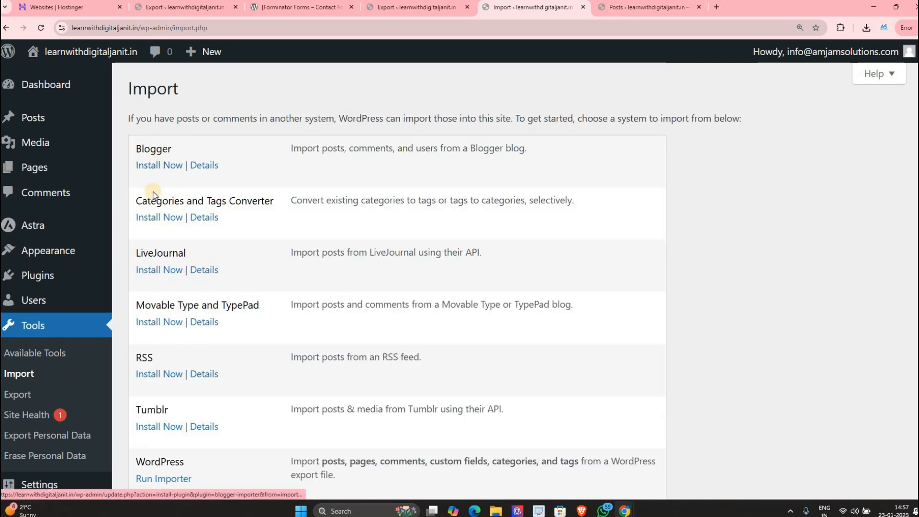
{"action": "scroll", "coordinate": [151, 198], "scroll_direction": "down", "scroll_amount": 2}
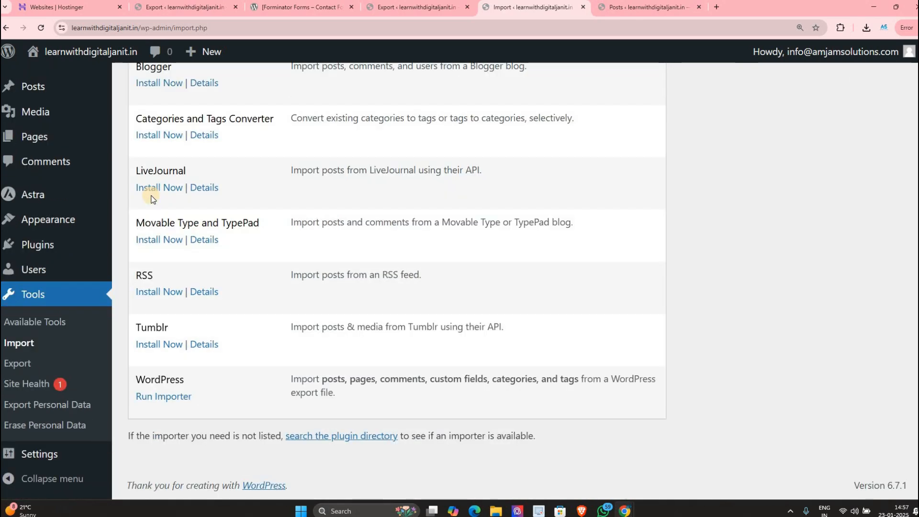
Step: Import the exported XML with the WordPress importer, assigning posts to the existing admin and including attachments
{"action": "left_click", "coordinate": [162, 398]}
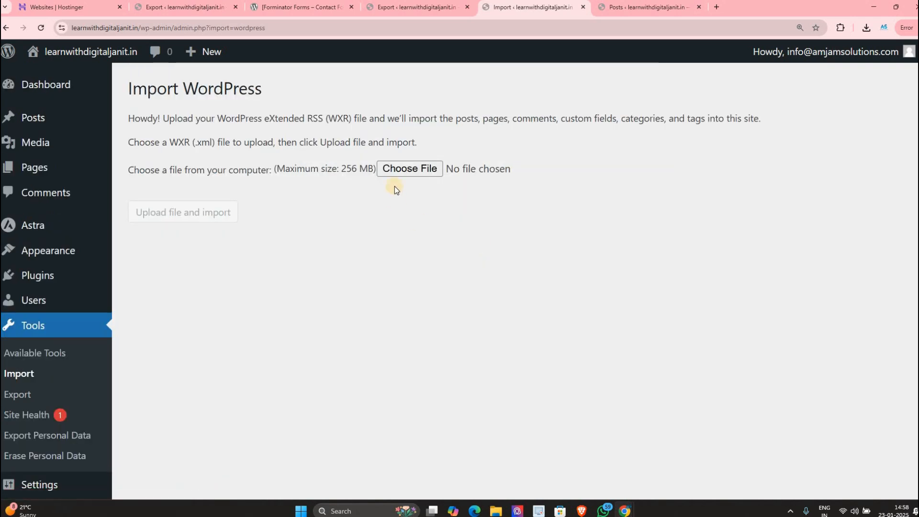
{"action": "left_click", "coordinate": [409, 168]}
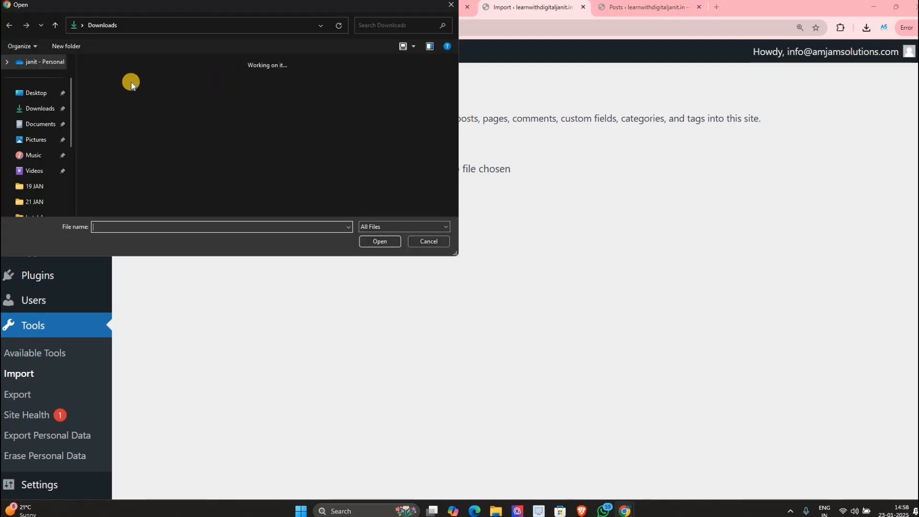
{"action": "double_click", "coordinate": [117, 84]}
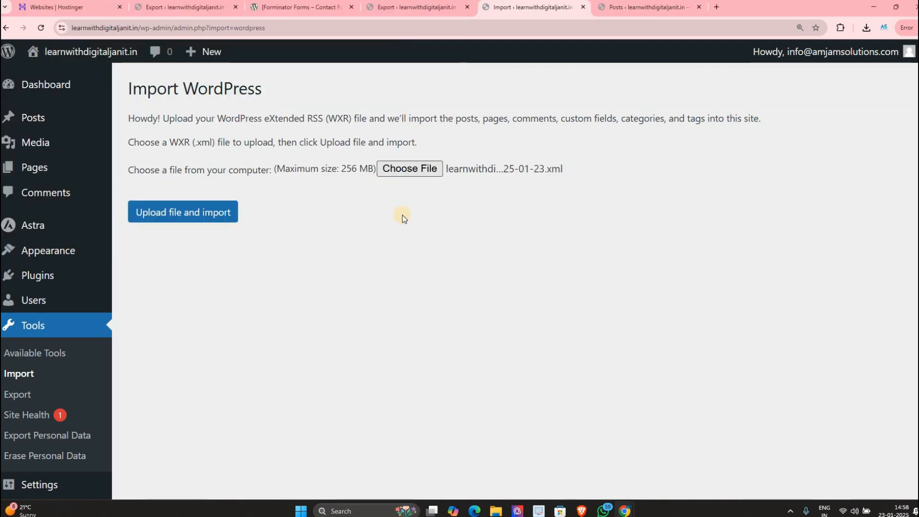
{"action": "left_click", "coordinate": [212, 214]}
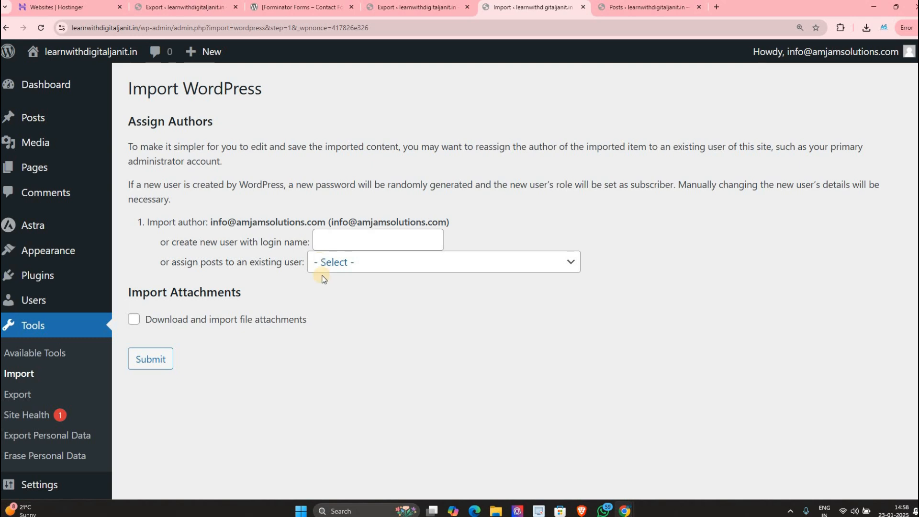
{"action": "left_click", "coordinate": [322, 266]}
{"action": "left_click", "coordinate": [331, 300]}
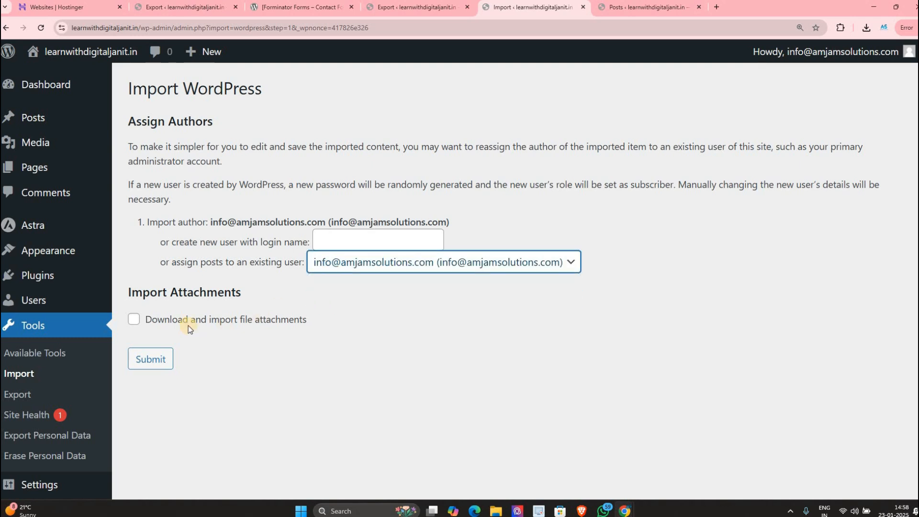
{"action": "left_click", "coordinate": [185, 324]}
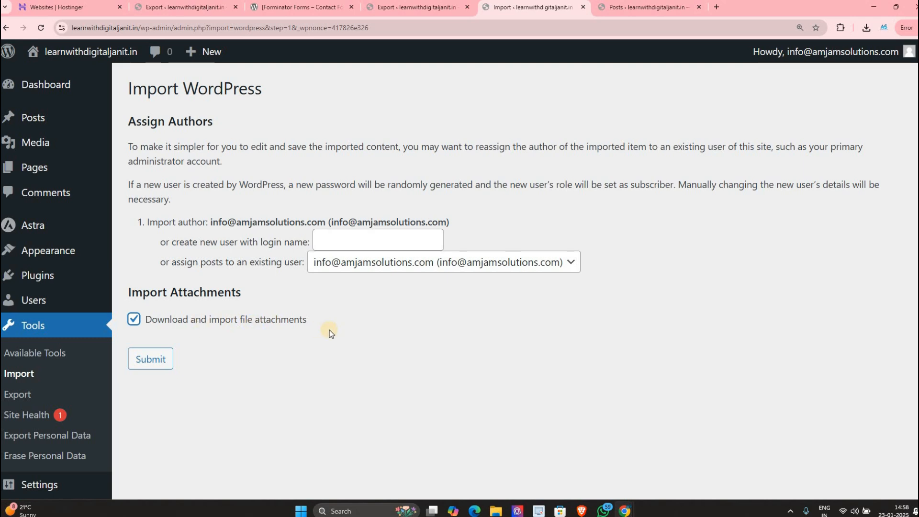
{"action": "left_click", "coordinate": [139, 364]}
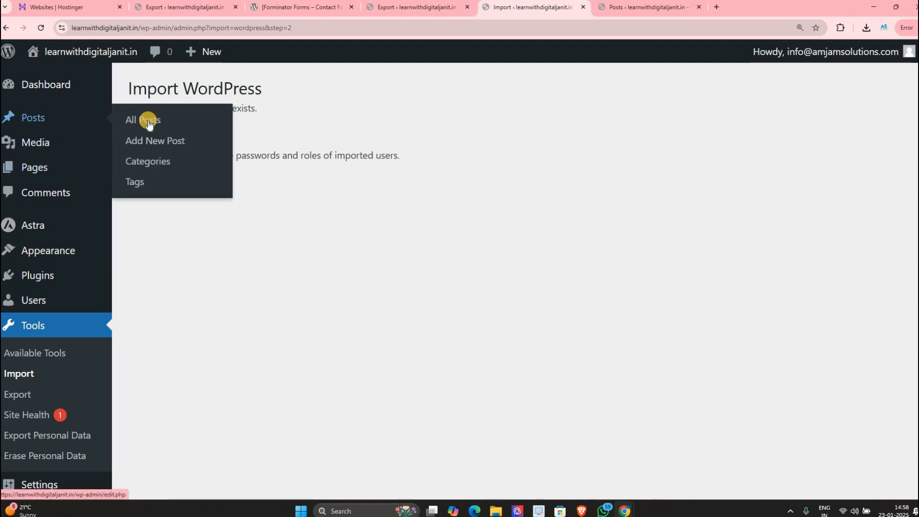
Step: Go to Posts > All Posts to view the two restored, published posts
{"action": "left_click", "coordinate": [146, 119]}
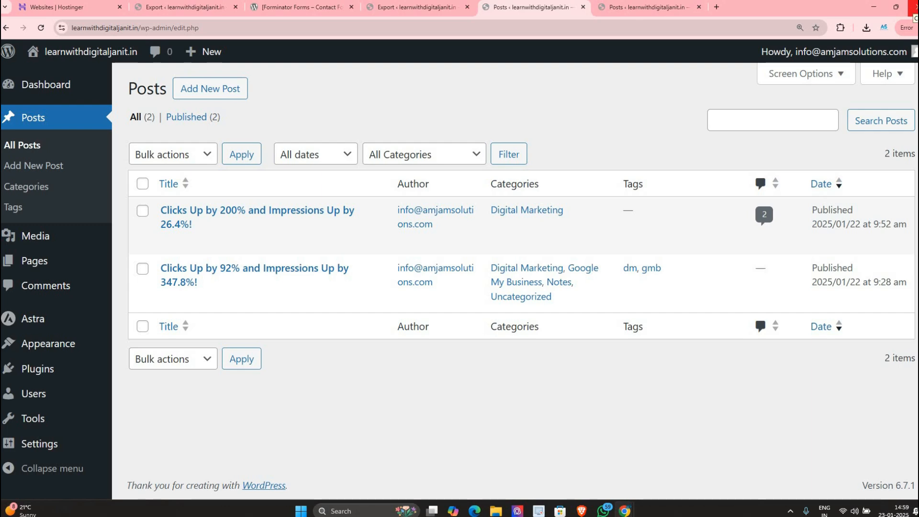
{"action": "mouse_move", "coordinate": [33, 417]}
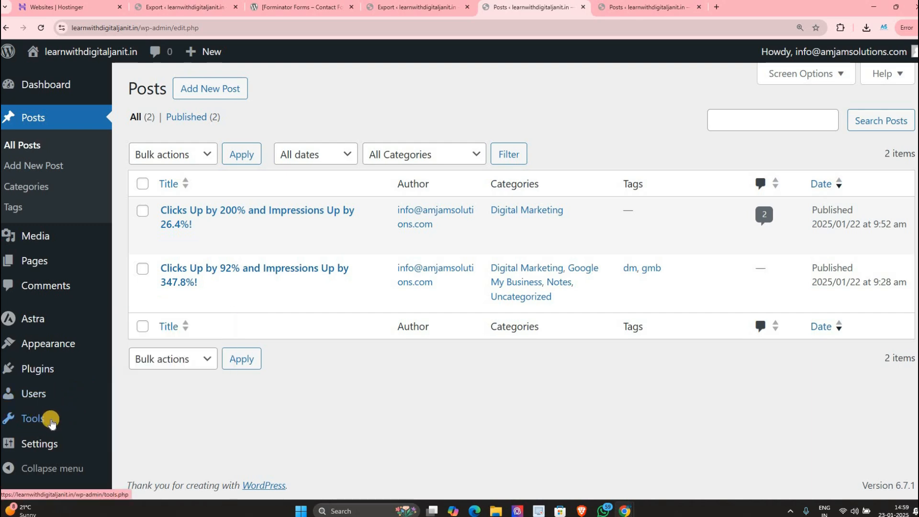
Step: Open Tools > Site Health and review the critical issues summary
{"action": "left_click", "coordinate": [33, 421]}
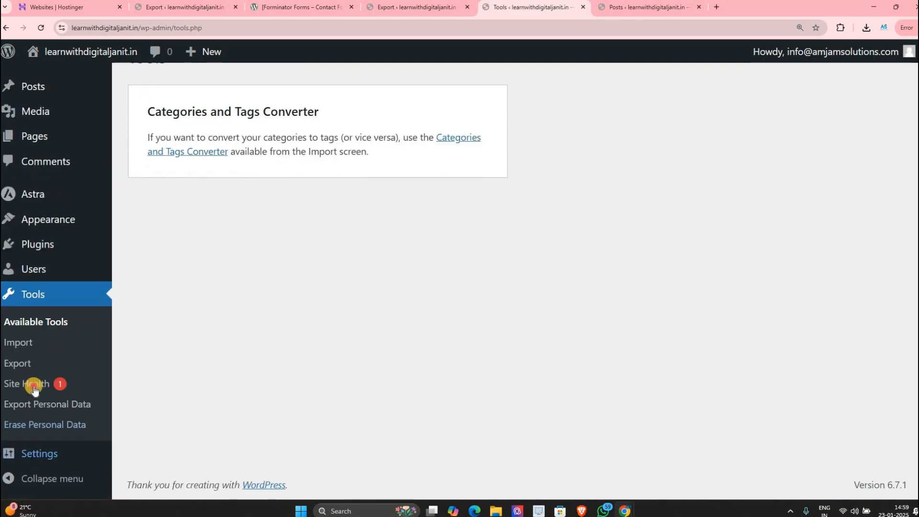
{"action": "left_click", "coordinate": [35, 385]}
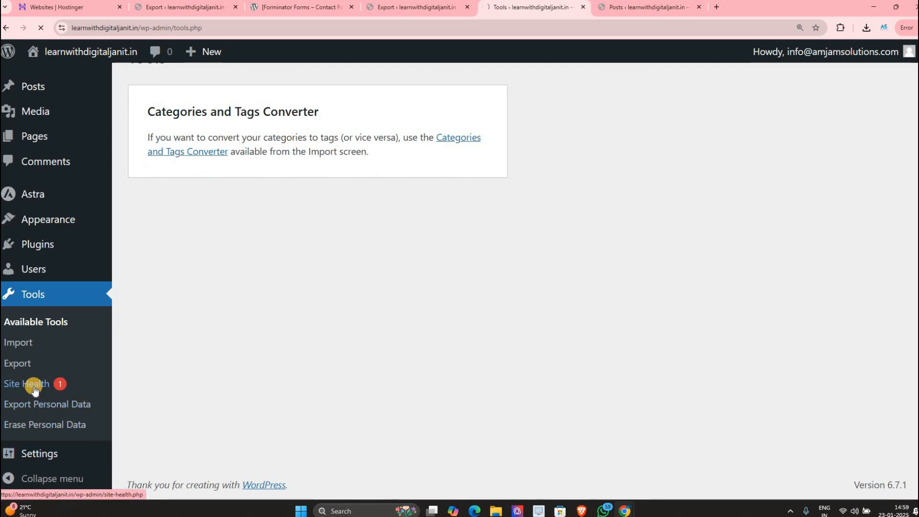
{"action": "scroll", "coordinate": [378, 253], "scroll_direction": "down", "scroll_amount": 1}
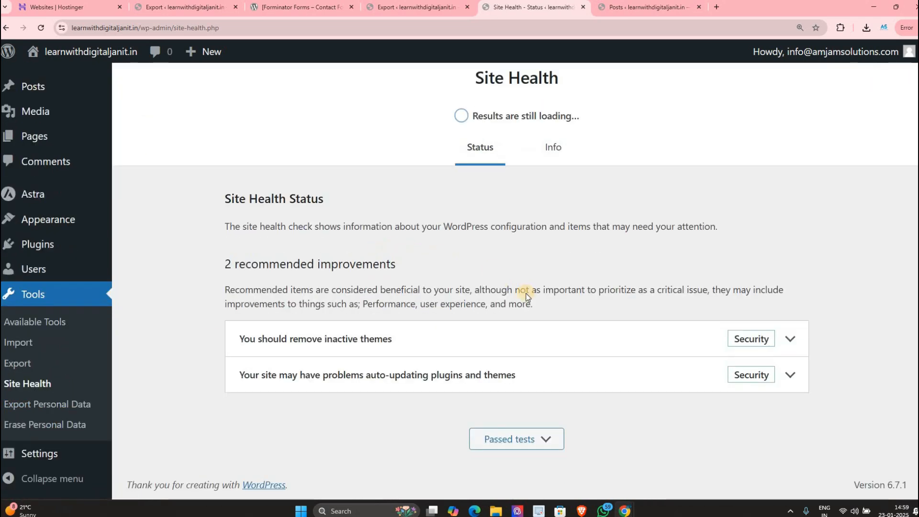
{"action": "scroll", "coordinate": [776, 411], "scroll_direction": "down", "scroll_amount": 1}
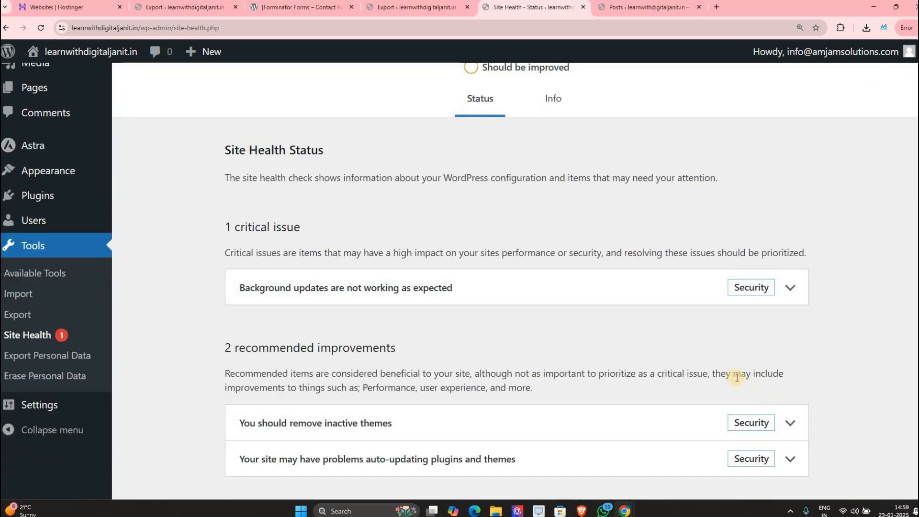
{"action": "left_click_drag", "start_coordinate": [396, 240], "coordinate": [776, 291]}
Step: Expand the Background updates critical issue and review its checklist
{"action": "left_click", "coordinate": [277, 289]}
{"action": "scroll", "coordinate": [277, 306], "scroll_direction": "down", "scroll_amount": 2}
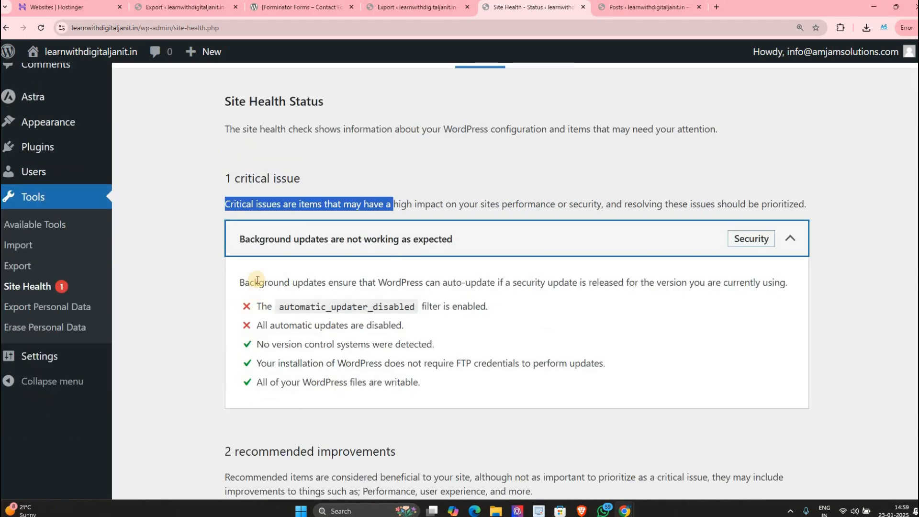
{"action": "left_click_drag", "start_coordinate": [257, 277], "coordinate": [424, 264]}
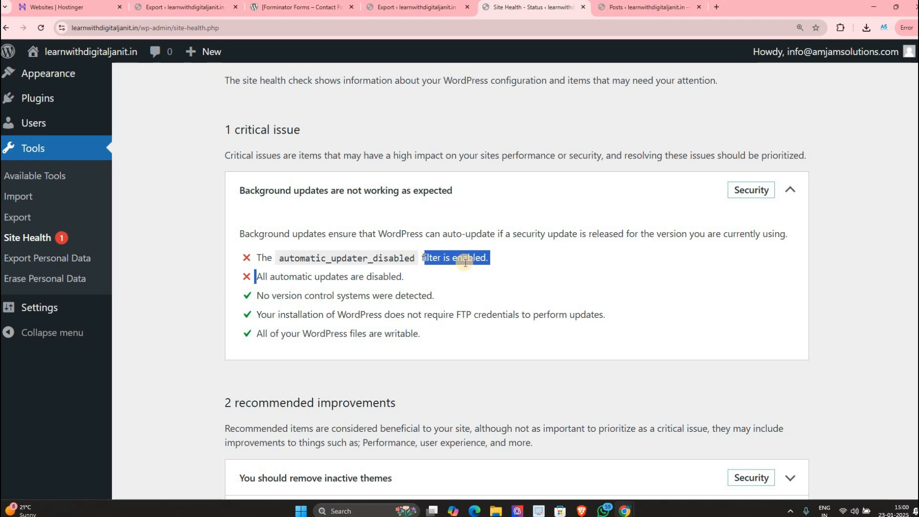
{"action": "left_click", "coordinate": [397, 302]}
{"action": "left_click_drag", "start_coordinate": [319, 315], "coordinate": [396, 311]}
{"action": "scroll", "coordinate": [334, 286], "scroll_direction": "up", "scroll_amount": 4}
{"action": "scroll", "coordinate": [458, 271], "scroll_direction": "down", "scroll_amount": 3}
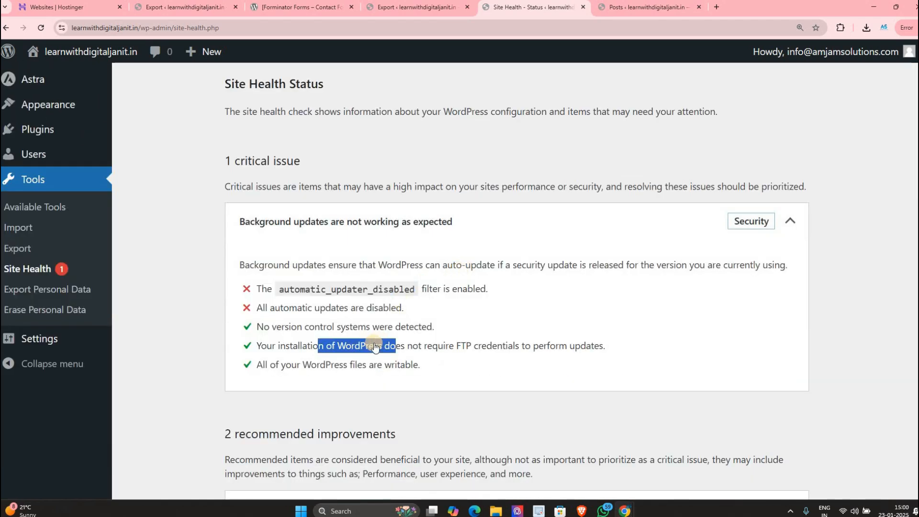
{"action": "scroll", "coordinate": [373, 345], "scroll_direction": "down", "scroll_amount": 3}
Step: Expand the remove-inactive-themes and plugin/theme auto-update recommendations
{"action": "left_click", "coordinate": [357, 354]}
{"action": "scroll", "coordinate": [291, 312], "scroll_direction": "down", "scroll_amount": 3}
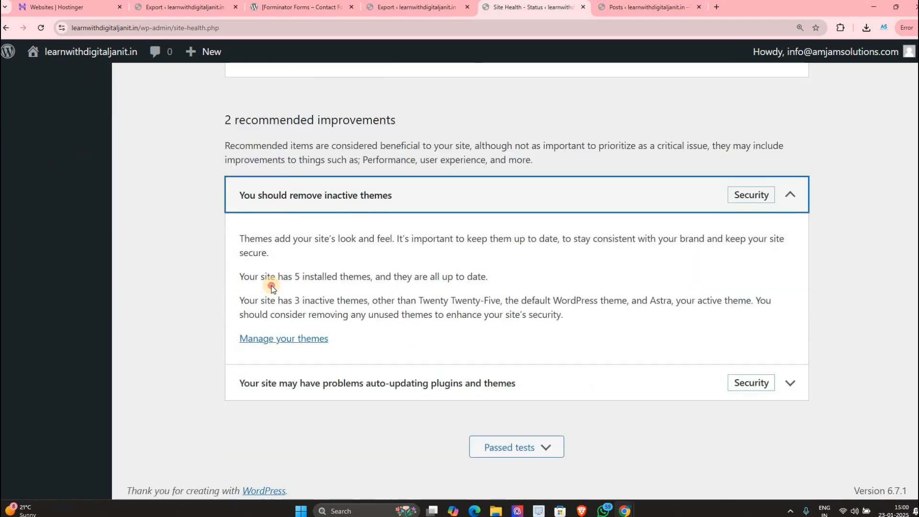
{"action": "left_click_drag", "start_coordinate": [271, 289], "coordinate": [448, 283]}
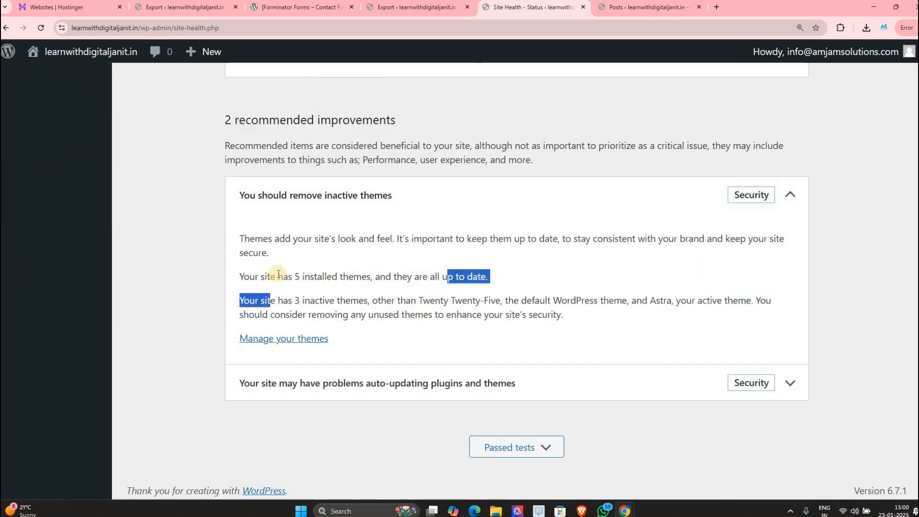
{"action": "scroll", "coordinate": [275, 273], "scroll_direction": "down", "scroll_amount": 1}
{"action": "left_click_drag", "start_coordinate": [249, 275], "coordinate": [371, 276]}
{"action": "left_click", "coordinate": [369, 383]}
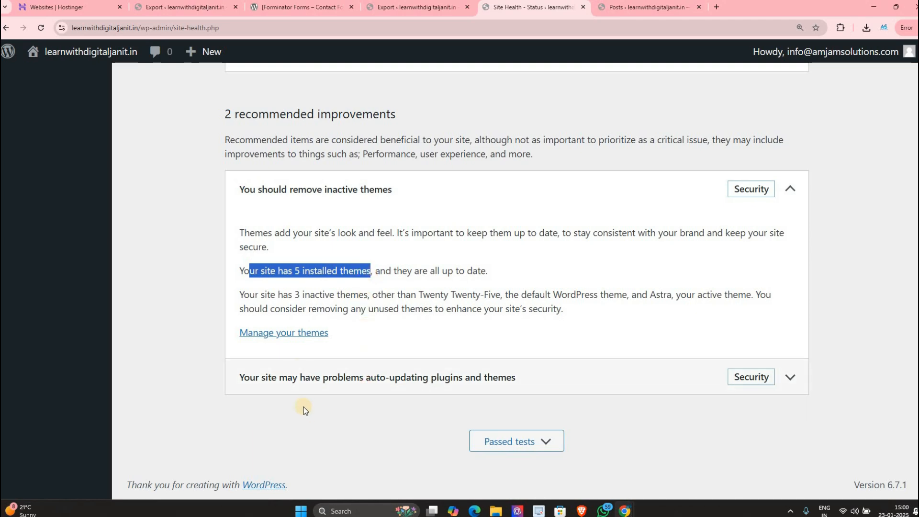
{"action": "scroll", "coordinate": [759, 264], "scroll_direction": "down", "scroll_amount": 2}
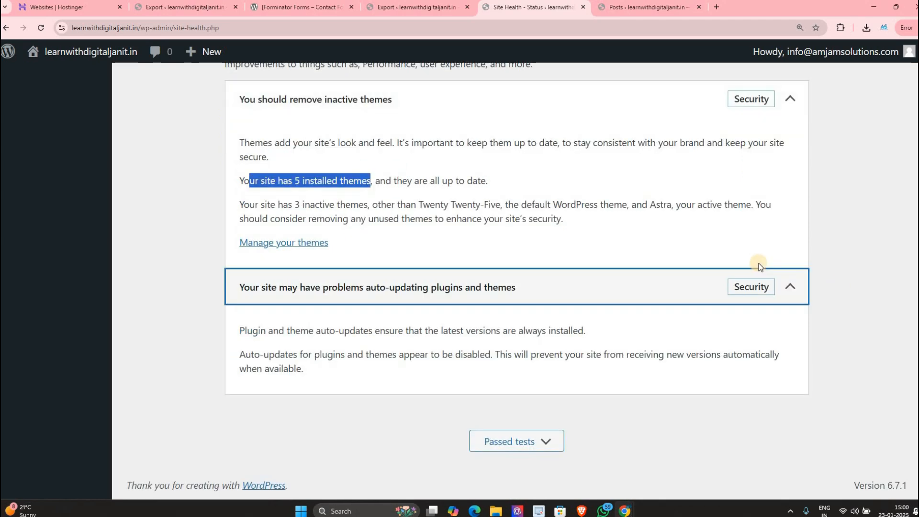
{"action": "scroll", "coordinate": [558, 197], "scroll_direction": "up", "scroll_amount": 13}
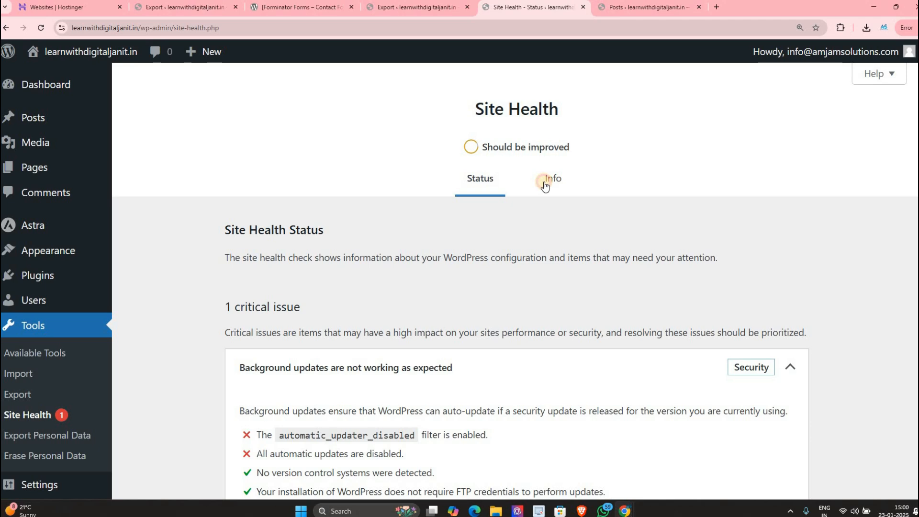
Step: Switch to the Site Health Info tab and expand Directories and Sizes and Active Theme
{"action": "left_click", "coordinate": [545, 185]}
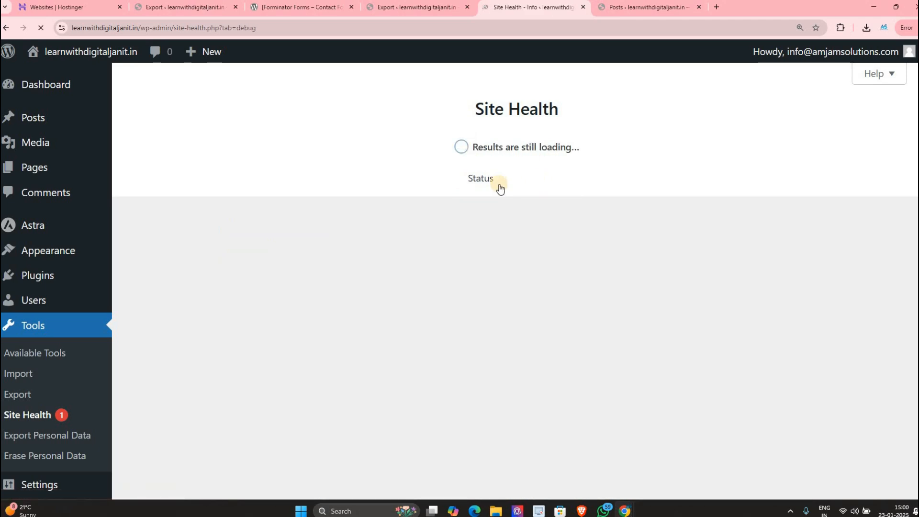
{"action": "scroll", "coordinate": [603, 295], "scroll_direction": "down", "scroll_amount": 3}
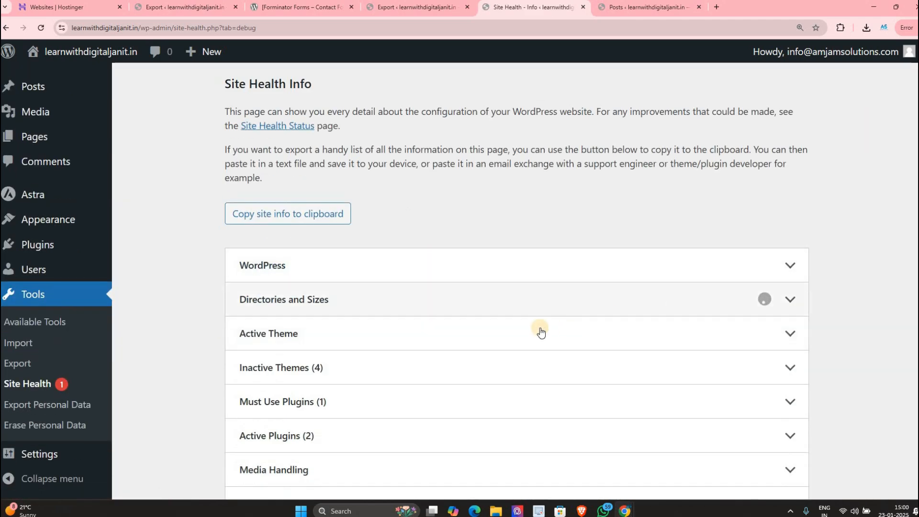
{"action": "left_click", "coordinate": [404, 300]}
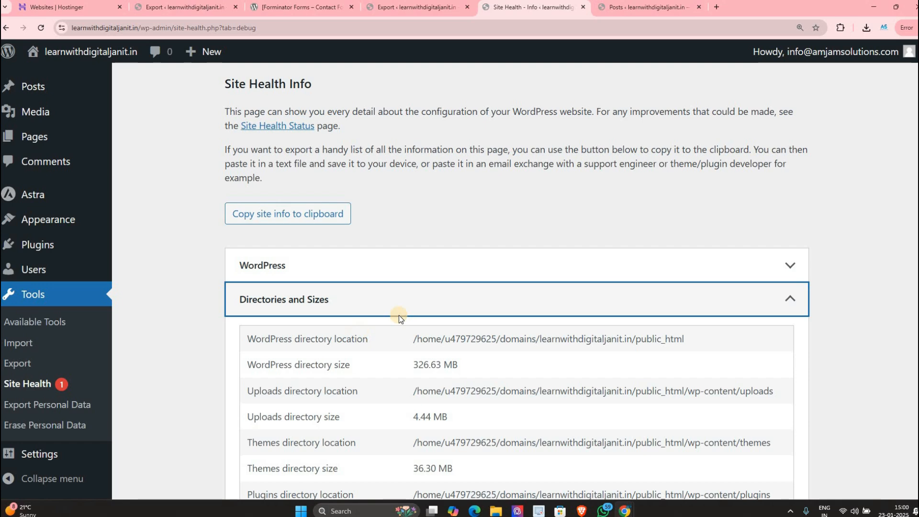
{"action": "scroll", "coordinate": [398, 315], "scroll_direction": "down", "scroll_amount": 9}
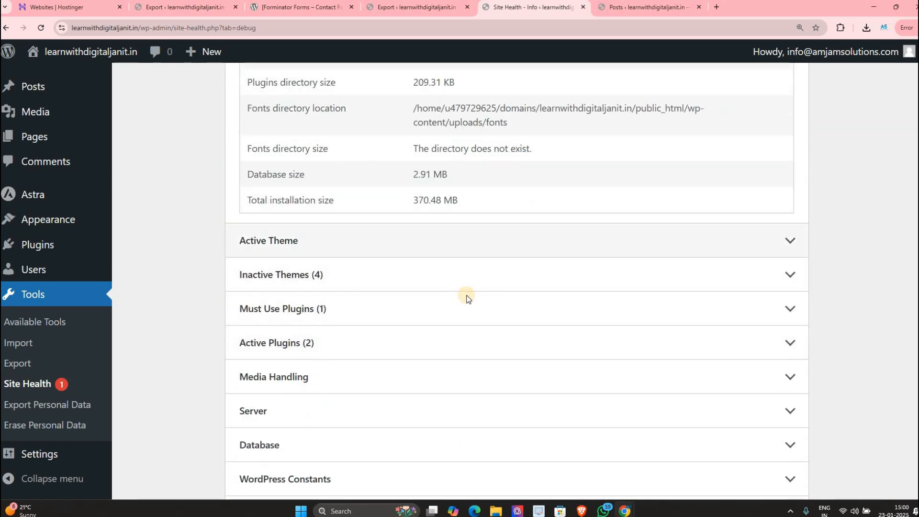
{"action": "left_click", "coordinate": [445, 240]}
{"action": "scroll", "coordinate": [391, 265], "scroll_direction": "down", "scroll_amount": 4}
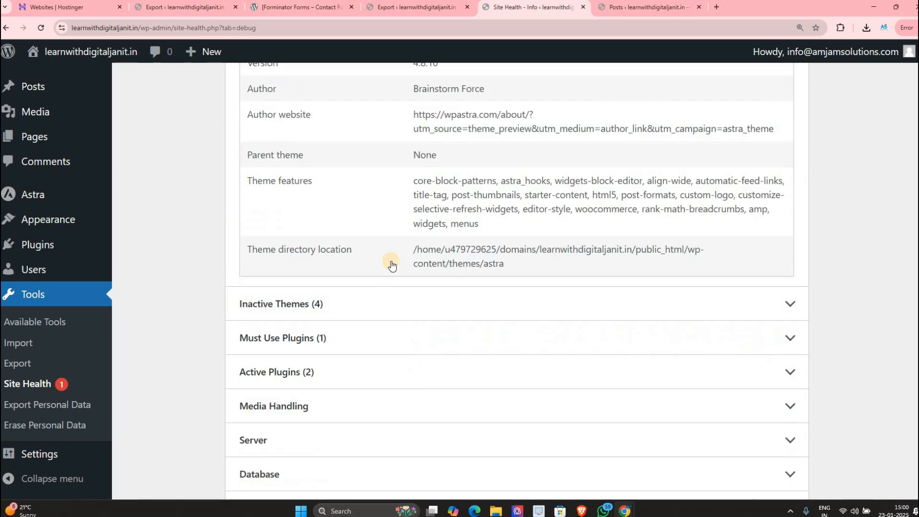
{"action": "scroll", "coordinate": [392, 265], "scroll_direction": "down", "scroll_amount": 1}
Step: Expand the Inactive Themes, Database, Server, Media Handling and Active Plugins sections
{"action": "left_click", "coordinate": [416, 256]}
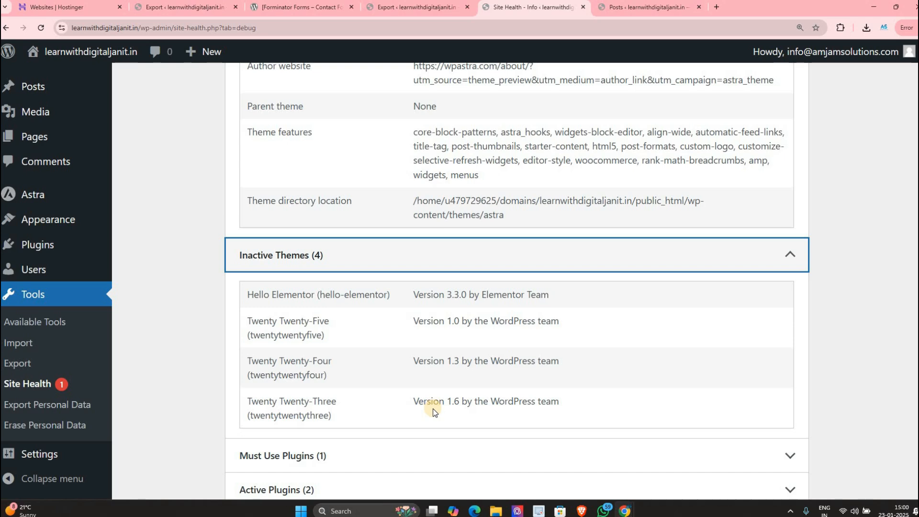
{"action": "scroll", "coordinate": [435, 364], "scroll_direction": "down", "scroll_amount": 5}
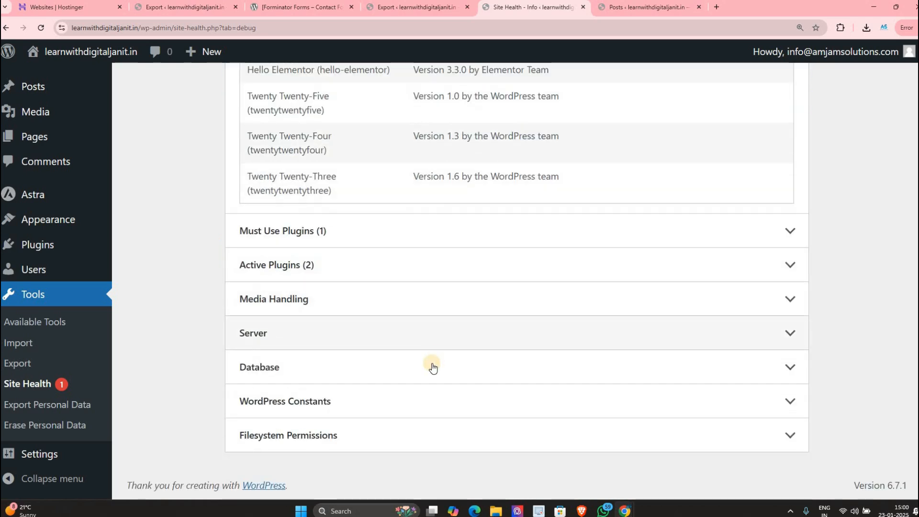
{"action": "left_click", "coordinate": [431, 366]}
{"action": "left_click", "coordinate": [407, 333]}
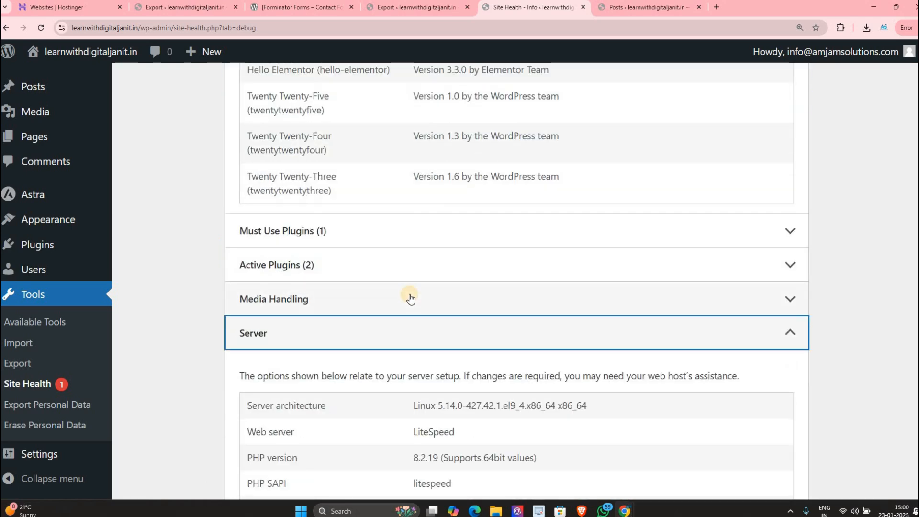
{"action": "left_click", "coordinate": [410, 298]}
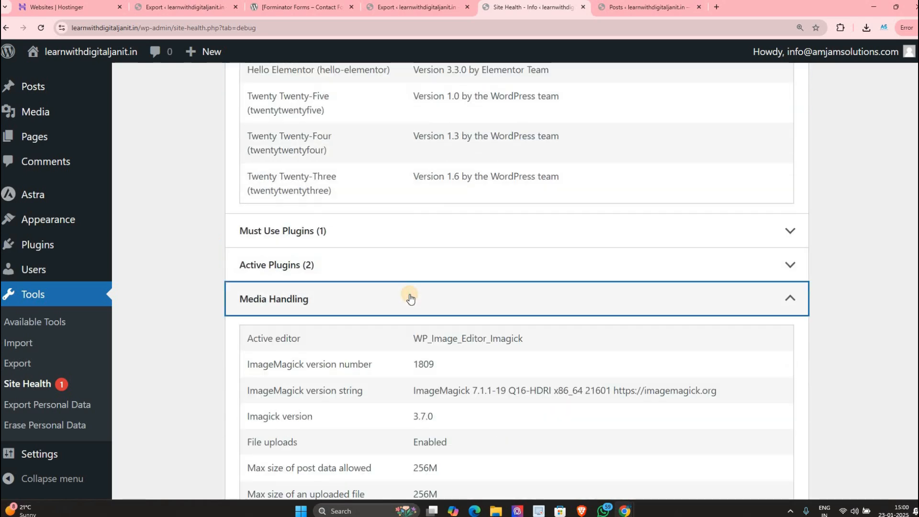
{"action": "left_click", "coordinate": [407, 268]}
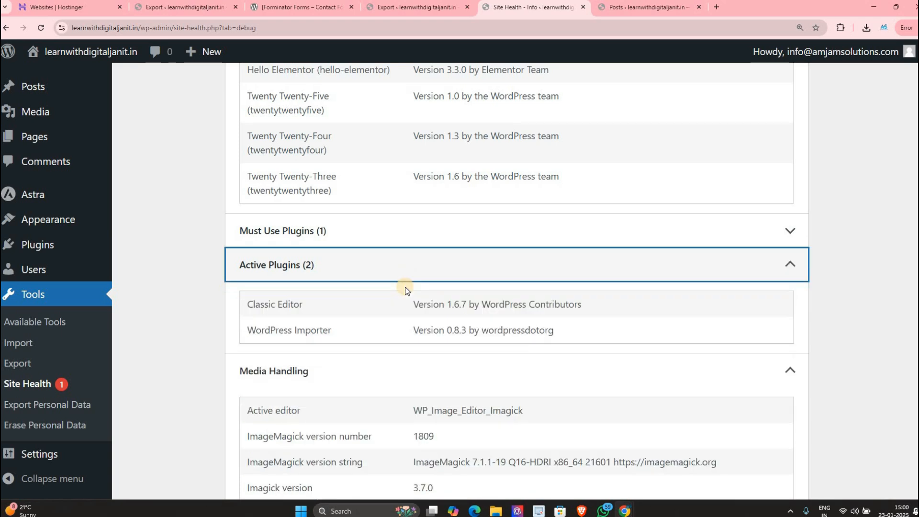
{"action": "scroll", "coordinate": [120, 431], "scroll_direction": "down", "scroll_amount": 1}
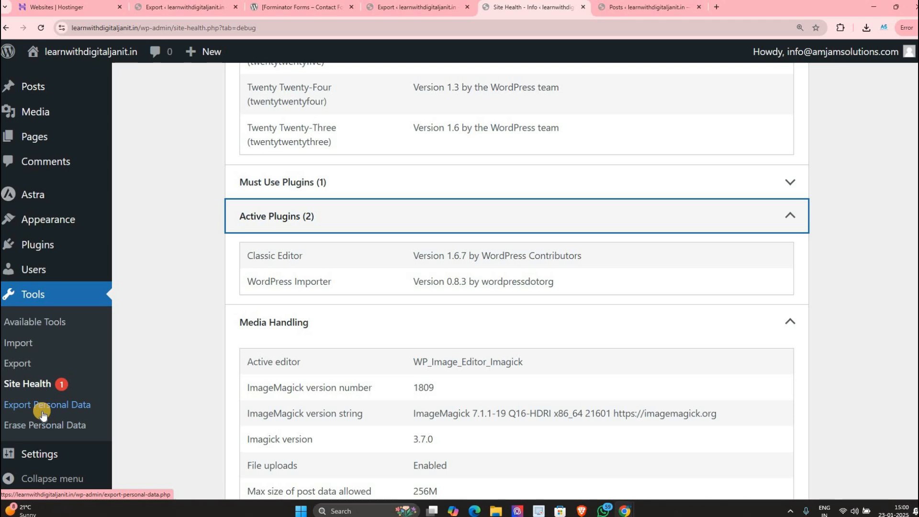
{"action": "scroll", "coordinate": [50, 413], "scroll_direction": "down", "scroll_amount": 3}
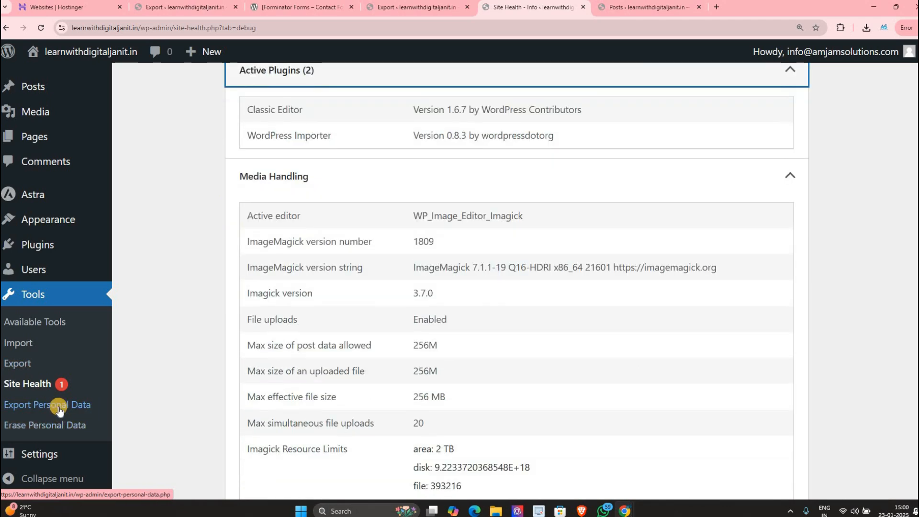
Step: Pass through Export Personal Data to Settings > General and highlight the Site Title field
{"action": "left_click", "coordinate": [59, 410]}
{"action": "scroll", "coordinate": [193, 356], "scroll_direction": "down", "scroll_amount": 1}
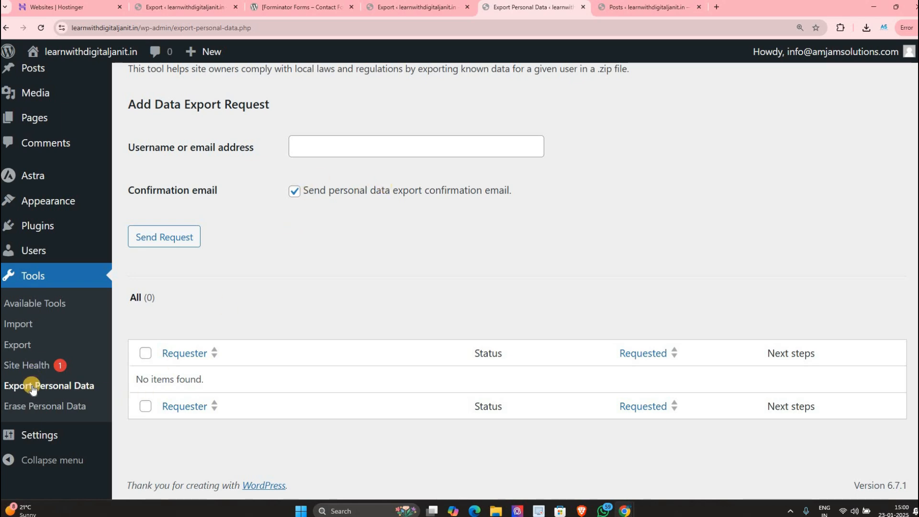
{"action": "mouse_move", "coordinate": [32, 441]}
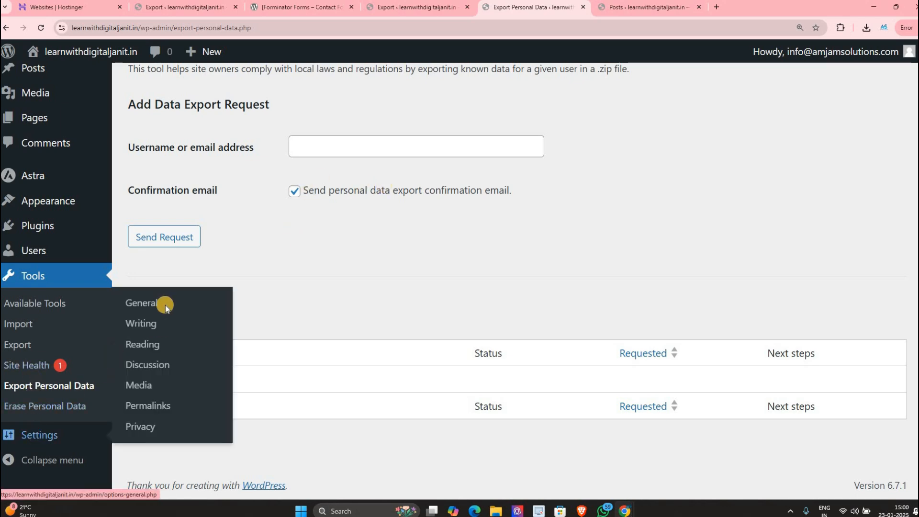
{"action": "left_click", "coordinate": [165, 304]}
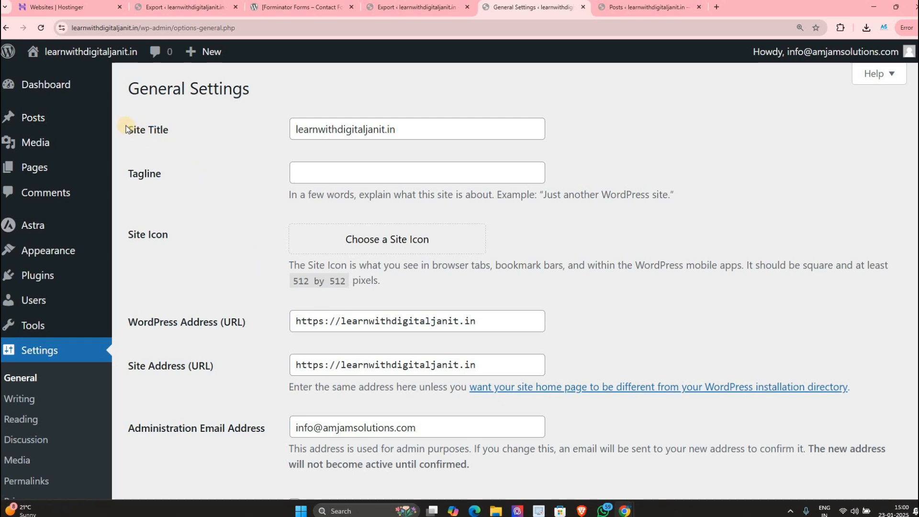
{"action": "left_click_drag", "start_coordinate": [128, 128], "coordinate": [208, 127]}
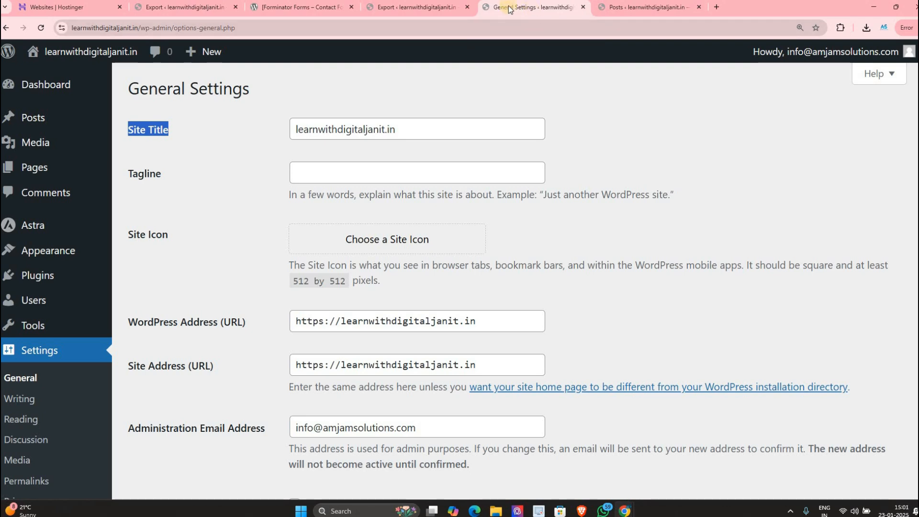
Step: Open the live site in a new tab beside the General Settings tab
{"action": "mouse_move", "coordinate": [86, 52]}
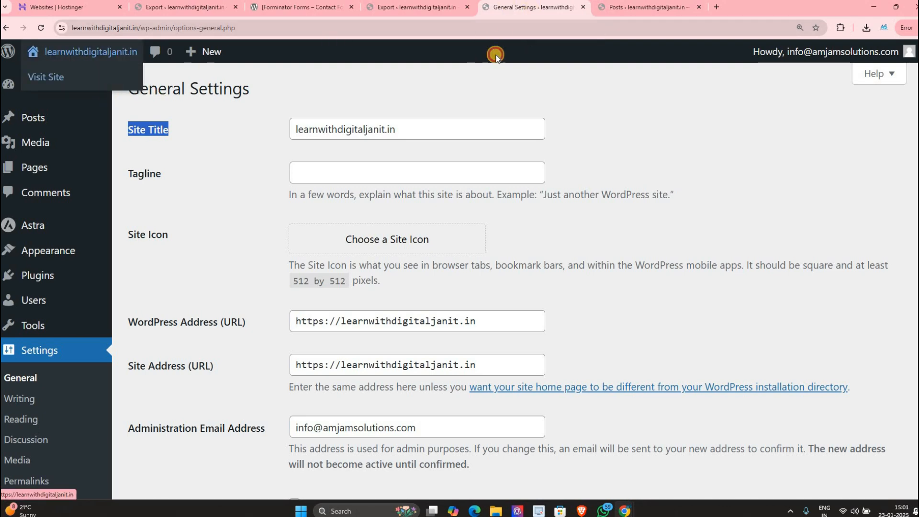
{"action": "right_click", "coordinate": [85, 77]}
{"action": "left_click", "coordinate": [120, 92]}
{"action": "left_click_drag", "start_coordinate": [666, 8], "coordinate": [622, 14]}
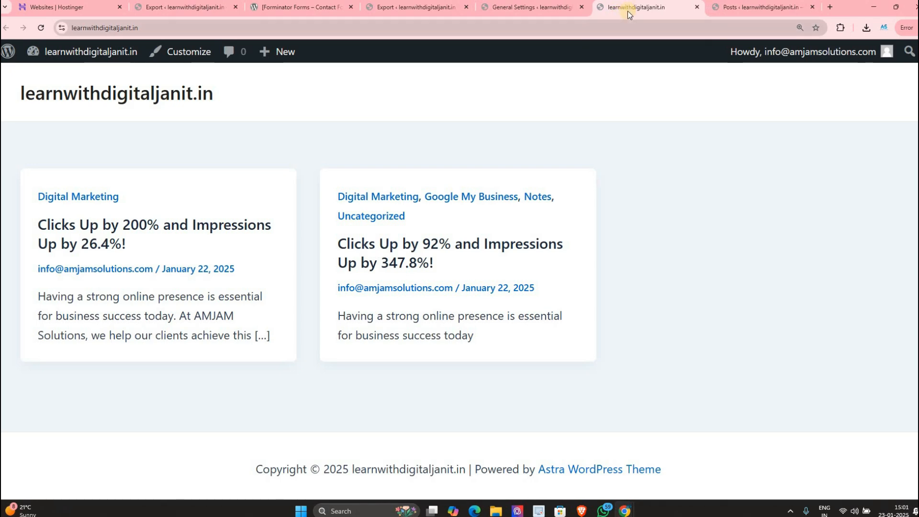
{"action": "left_click", "coordinate": [559, 10]}
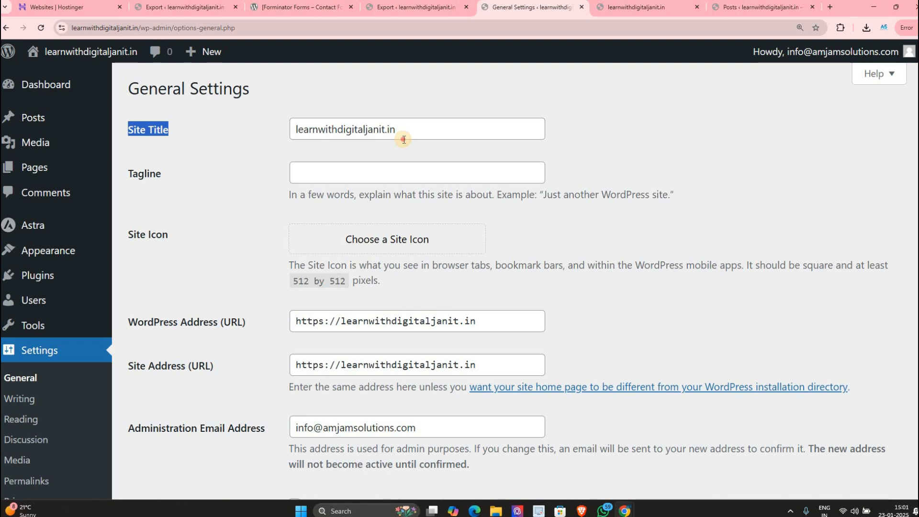
Step: Change the Site Title to 'learnwithdigitaljanit' and save the settings
{"action": "left_click_drag", "start_coordinate": [404, 140], "coordinate": [382, 138]}
{"action": "key", "text": "BackSpace"}
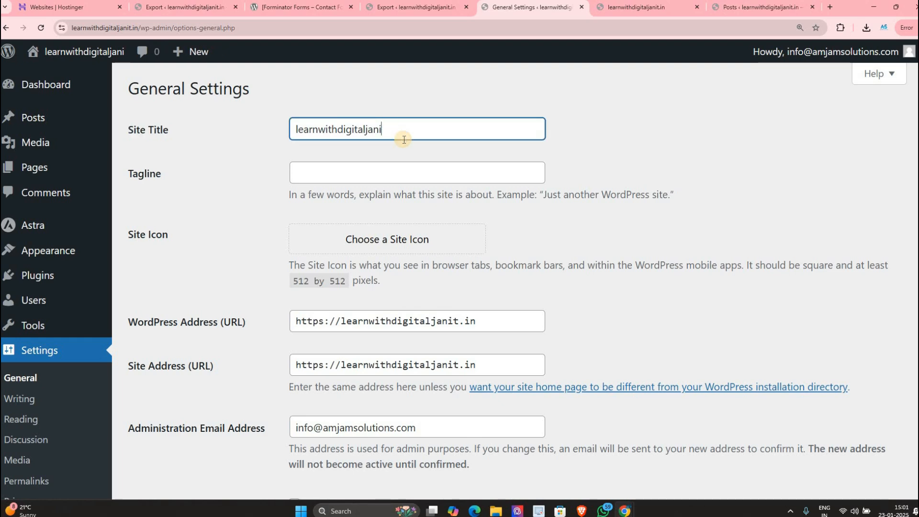
{"action": "type", "text": "t"}
{"action": "scroll", "coordinate": [369, 260], "scroll_direction": "down", "scroll_amount": 10}
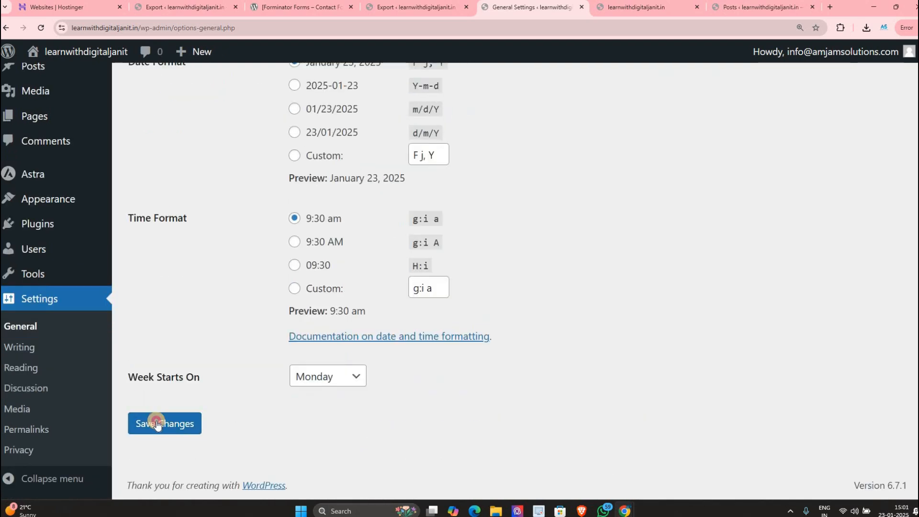
{"action": "left_click", "coordinate": [154, 421]}
Step: Reload the live front page to confirm the new title, then return to settings
{"action": "left_click", "coordinate": [632, 7]}
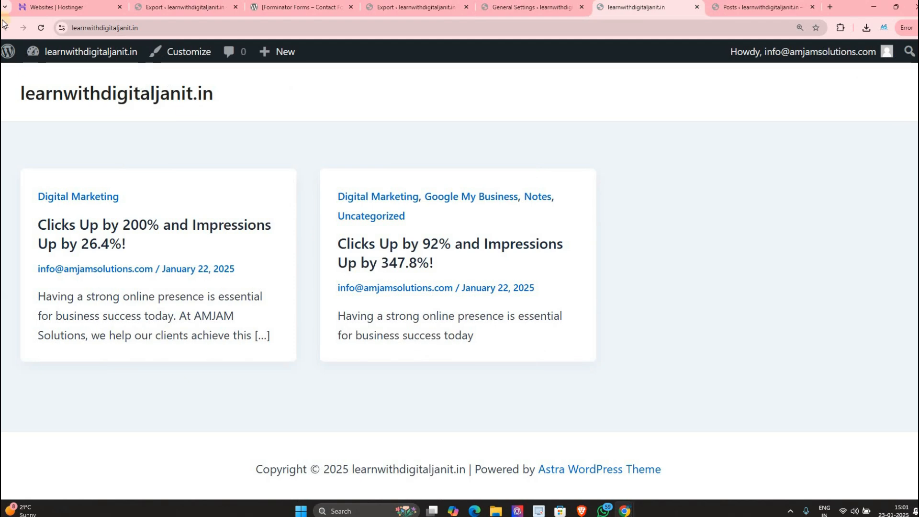
{"action": "key", "text": "F5"}
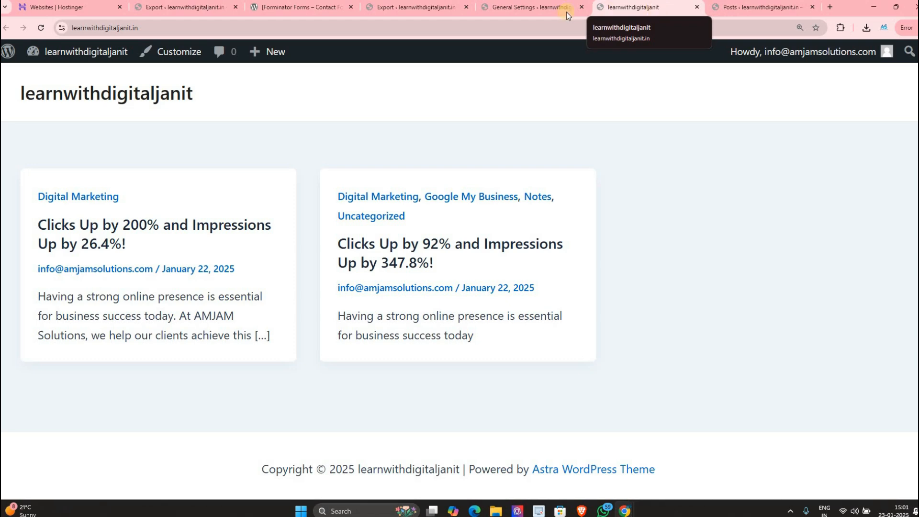
{"action": "key", "text": "ctrl+shift+Tab"}
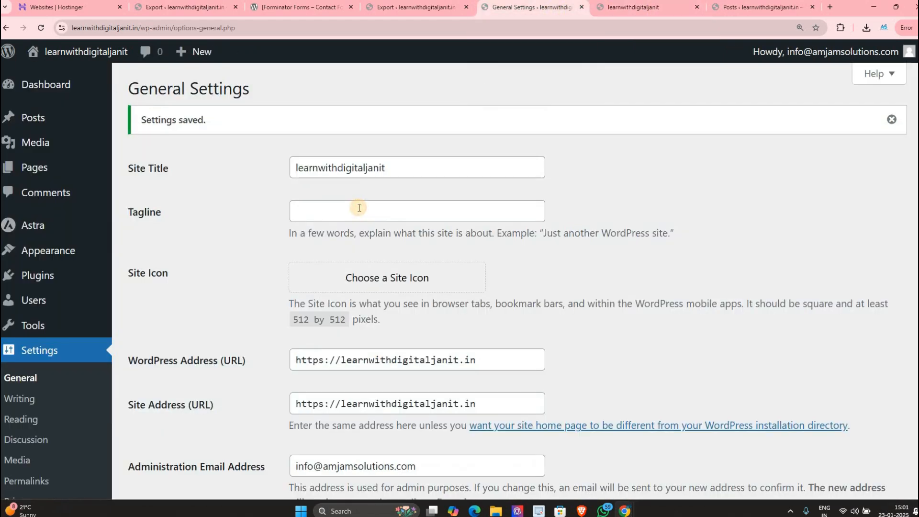
Step: Replace the Site Title with 'learn With DJ'
{"action": "left_click", "coordinate": [359, 207]}
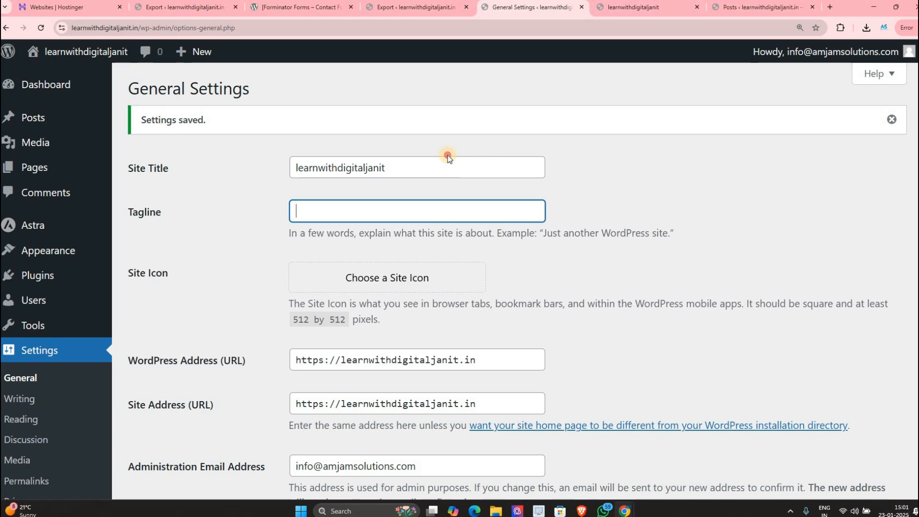
{"action": "left_click", "coordinate": [290, 160]}
{"action": "double_click", "coordinate": [293, 160]}
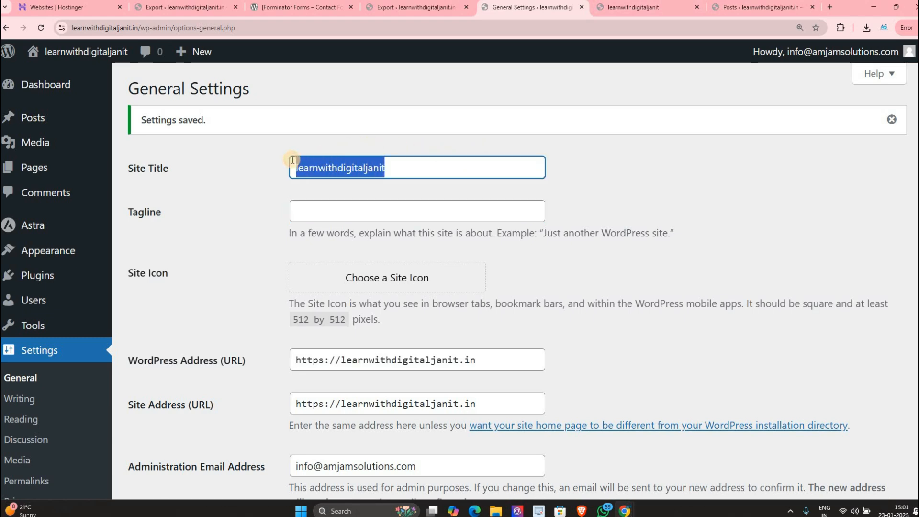
{"action": "key", "text": "BackSpace"}
{"action": "type", "text": "l"}
{"action": "key", "text": "BackSpace"}
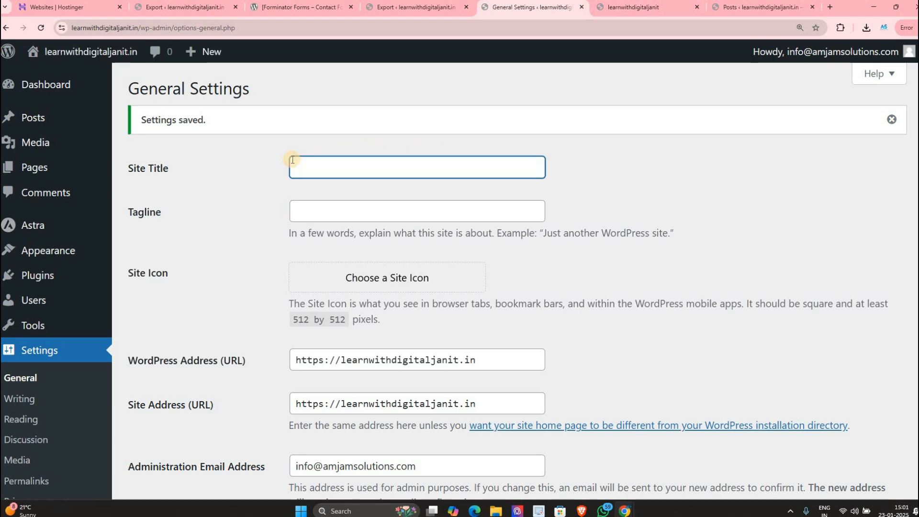
{"action": "type", "text": "lESR"}
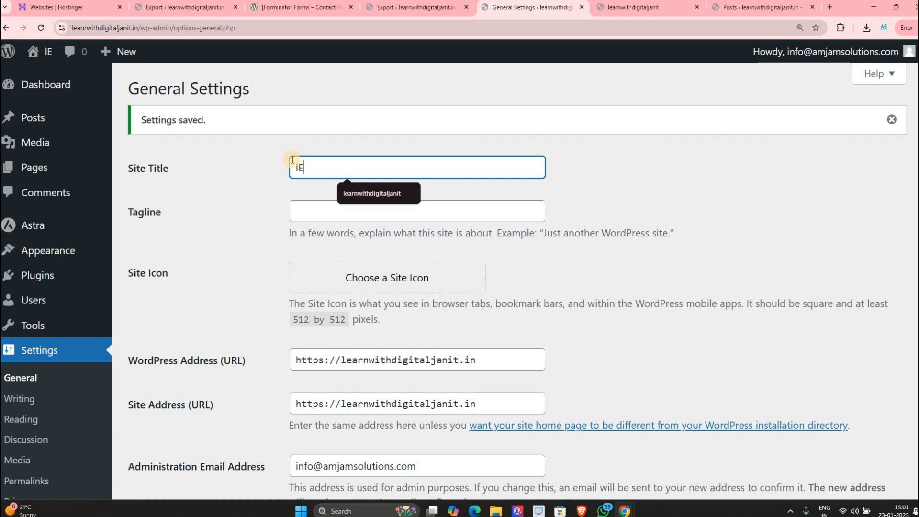
{"action": "key", "text": "BackSpace"}
{"action": "key", "text": "BackSpace"}
{"action": "key", "text": "BackSpace"}
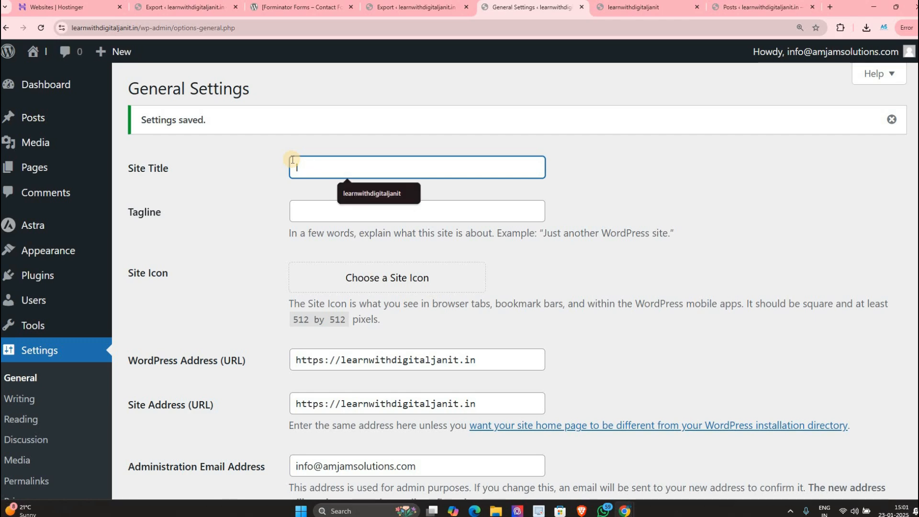
{"action": "type", "text": "earn With"}
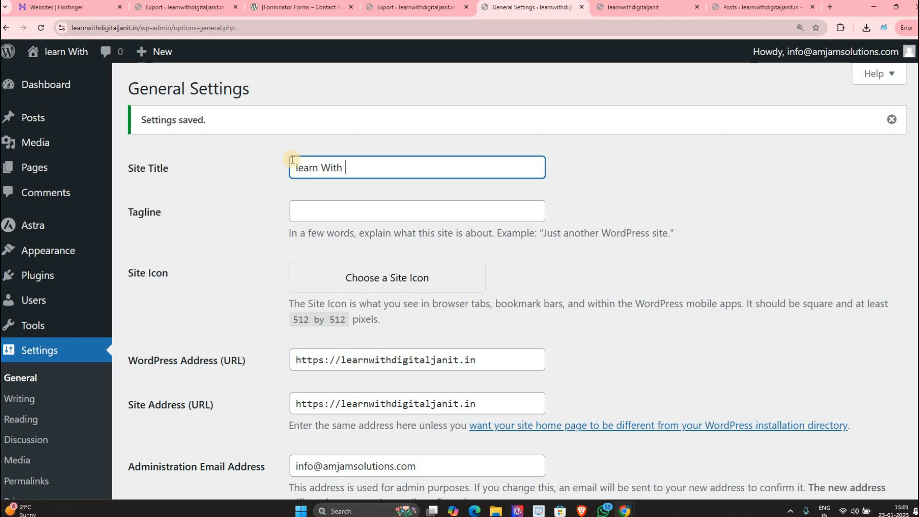
{"action": "type", "text": " D"}
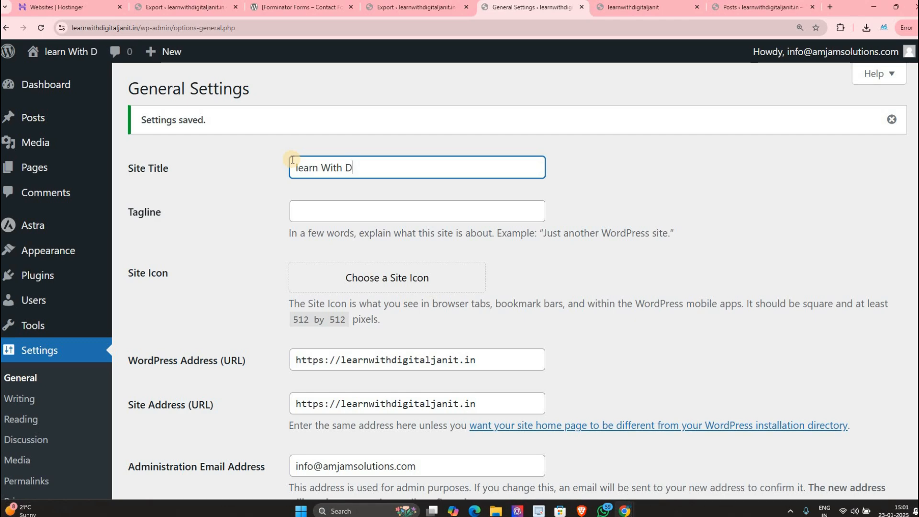
{"action": "type", "text": "J"}
Step: Save the new title and reload the front page to see it
{"action": "scroll", "coordinate": [228, 487], "scroll_direction": "down", "scroll_amount": 10}
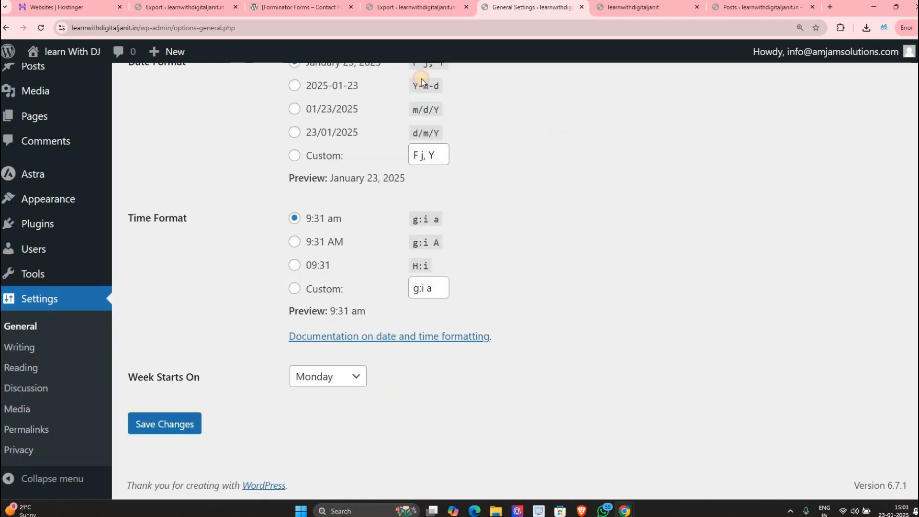
{"action": "left_click", "coordinate": [165, 424]}
{"action": "left_click", "coordinate": [632, 7]}
{"action": "left_click", "coordinate": [42, 28]}
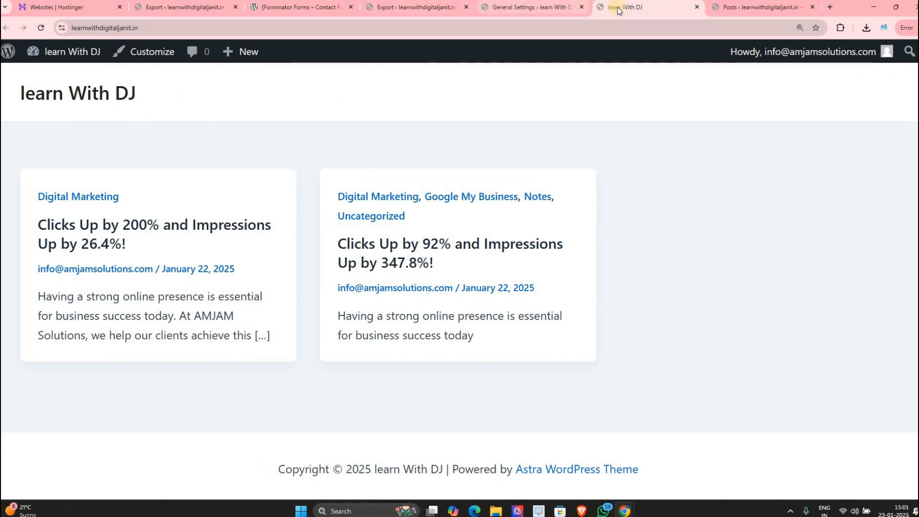
{"action": "left_click", "coordinate": [526, 14]}
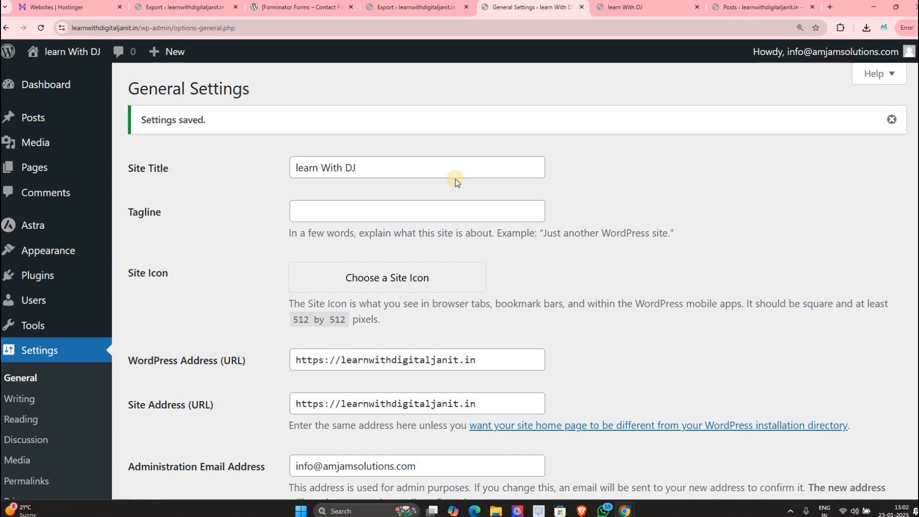
Step: Capitalise the title to 'Learn With DJ', save, and reload the front page to check it
{"action": "left_click", "coordinate": [299, 163]}
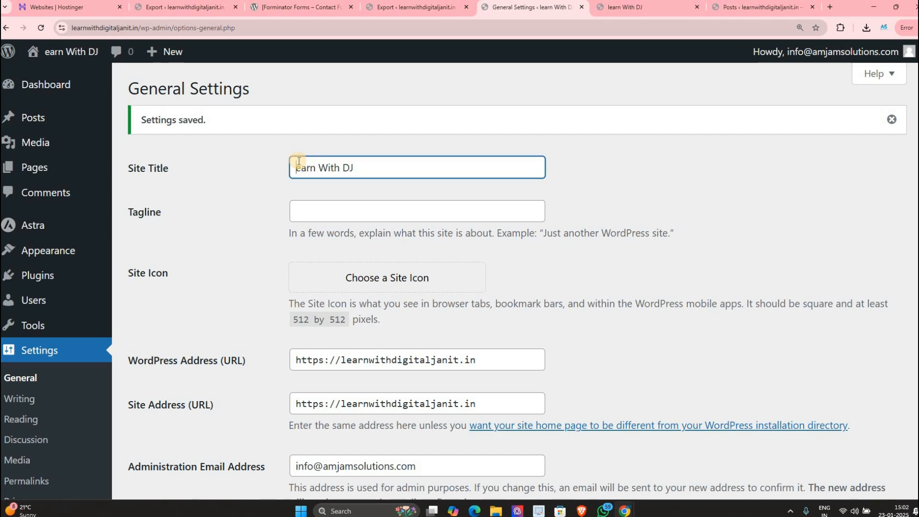
{"action": "type", "text": "L"}
{"action": "key", "text": "Delete"}
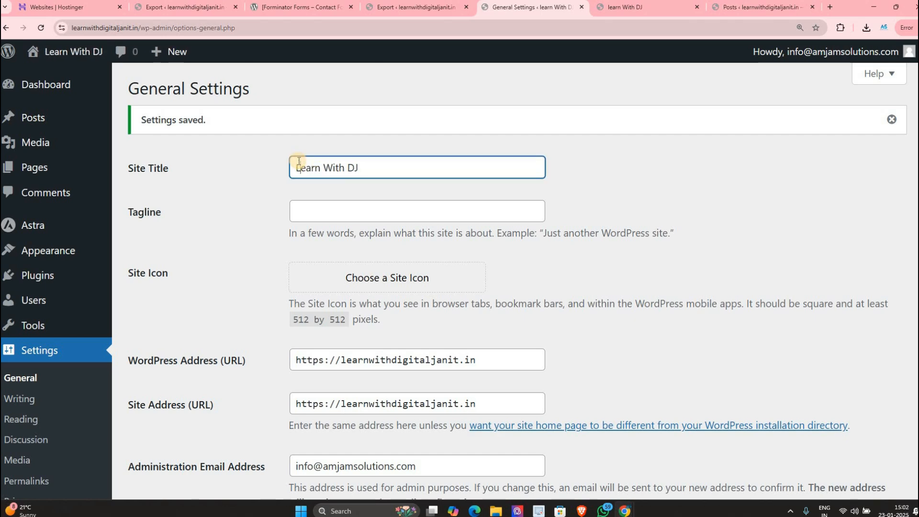
{"action": "scroll", "coordinate": [273, 373], "scroll_direction": "down", "scroll_amount": 15}
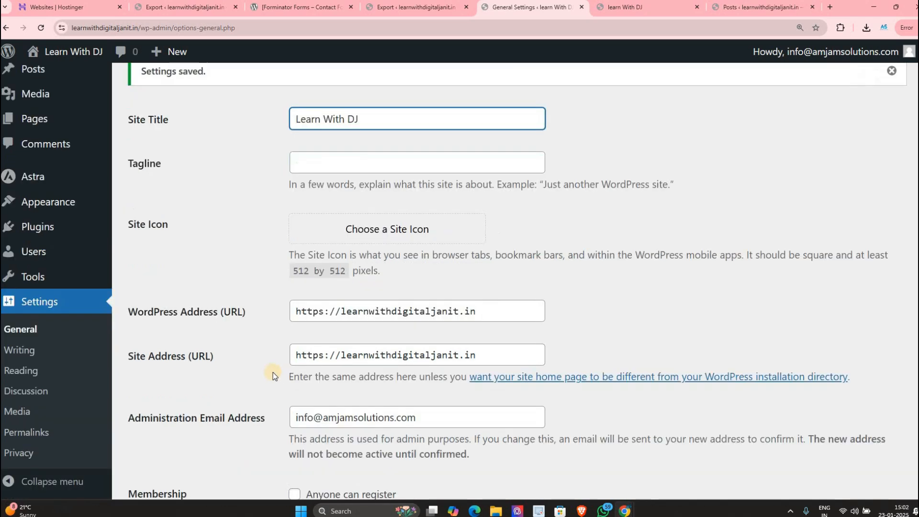
{"action": "key", "text": "Return"}
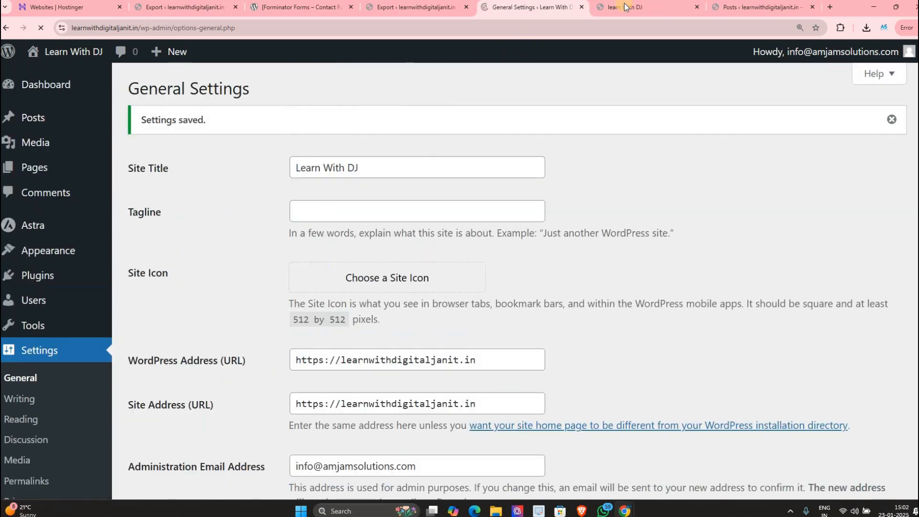
{"action": "left_click", "coordinate": [625, 7]}
{"action": "left_click", "coordinate": [40, 28]}
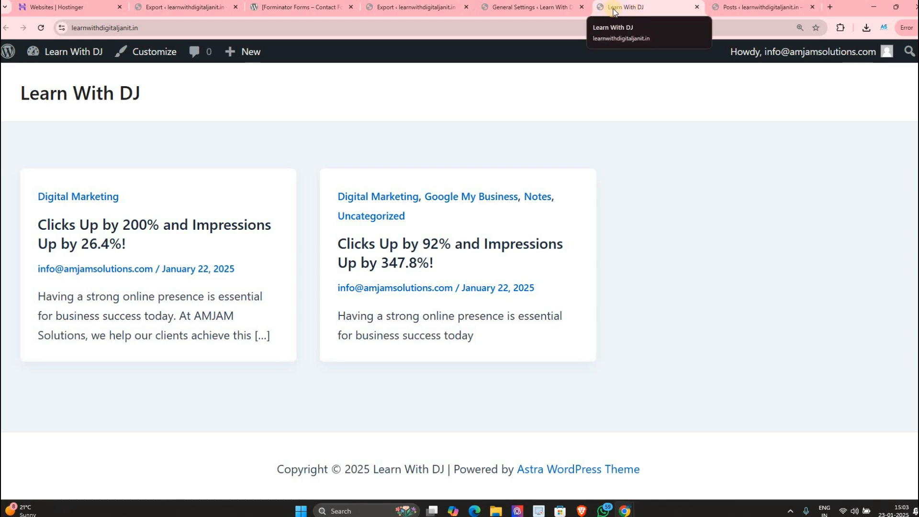
Step: Back in General Settings, capitalise the 'n' so the title reads 'LearN With DJ'
{"action": "left_click", "coordinate": [550, 10]}
{"action": "left_click", "coordinate": [321, 160]}
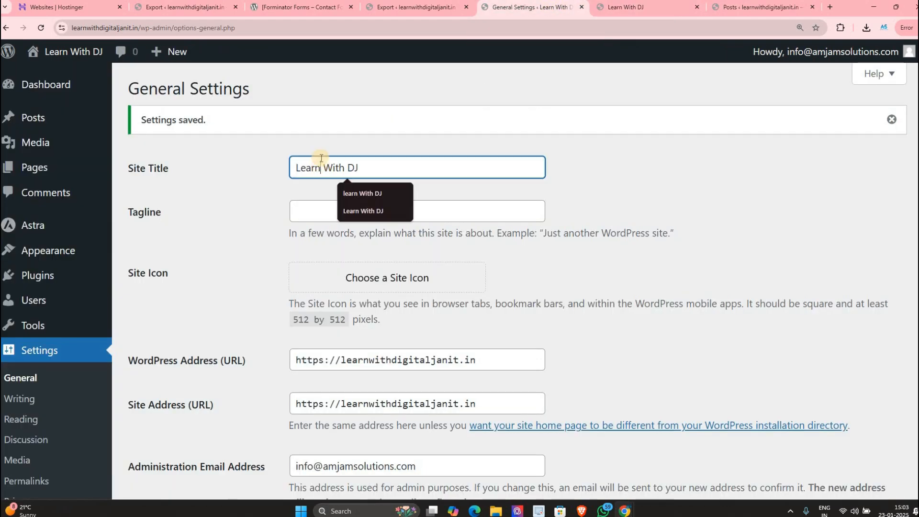
{"action": "key", "text": "BackSpace"}
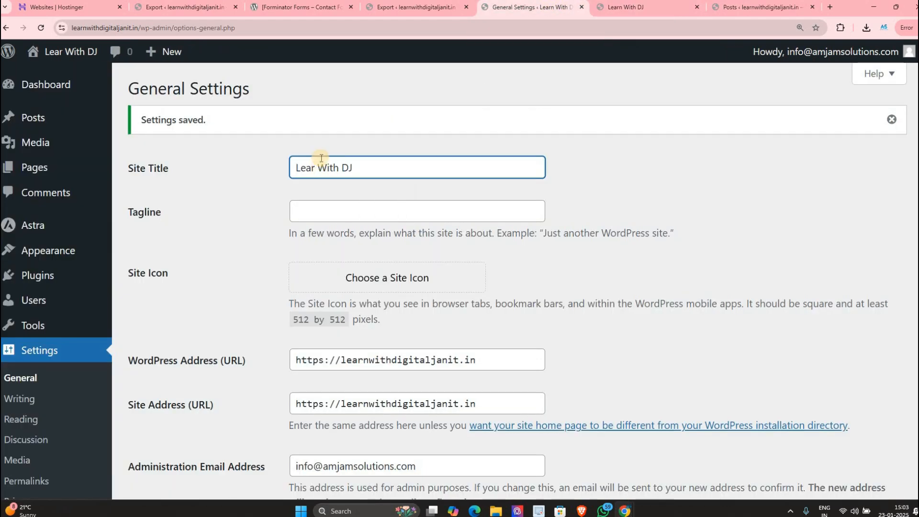
{"action": "type", "text": "N"}
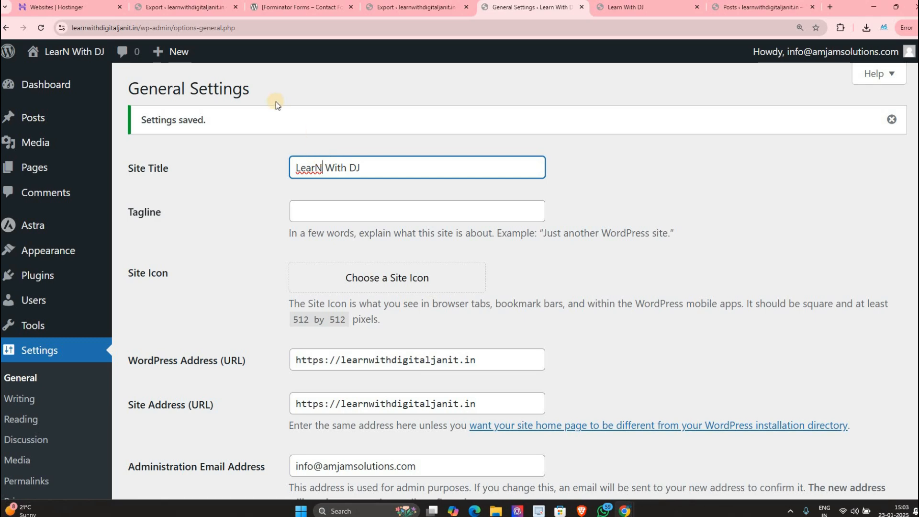
Step: Enter the test tagline 'asdsdsd', save, and view the front page titled 'LearN With DJ'
{"action": "left_click", "coordinate": [390, 211]}
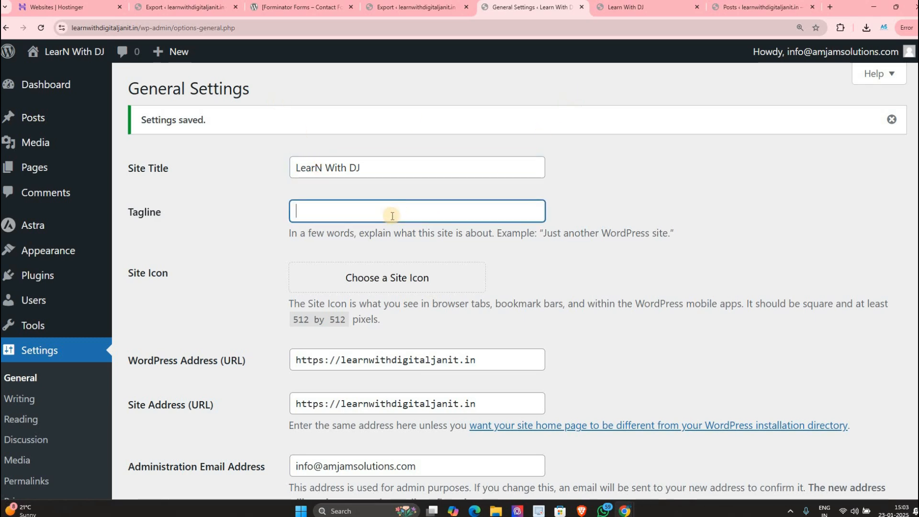
{"action": "type", "text": "asdsdsd"}
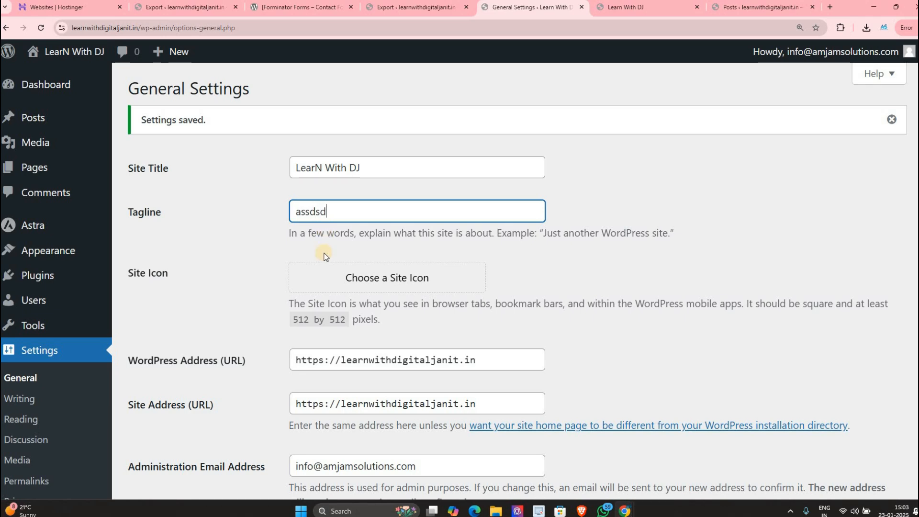
{"action": "scroll", "coordinate": [298, 385], "scroll_direction": "down", "scroll_amount": 4}
{"action": "scroll", "coordinate": [298, 385], "scroll_direction": "down", "scroll_amount": 8}
{"action": "left_click", "coordinate": [178, 424]}
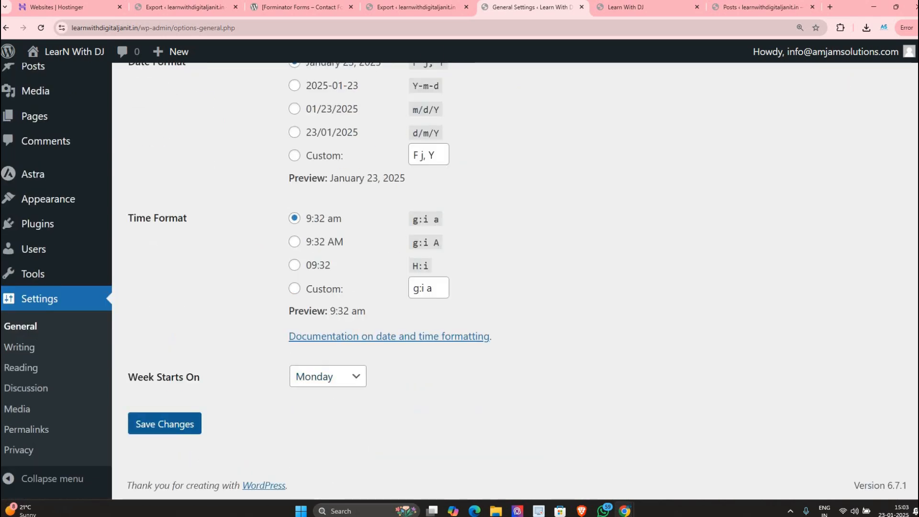
{"action": "left_click", "coordinate": [630, 6]}
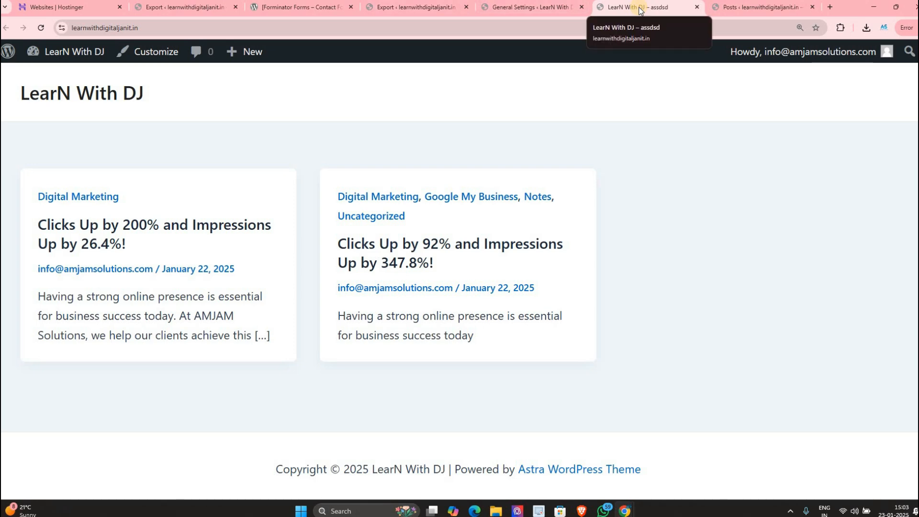
{"action": "left_click", "coordinate": [551, 9]}
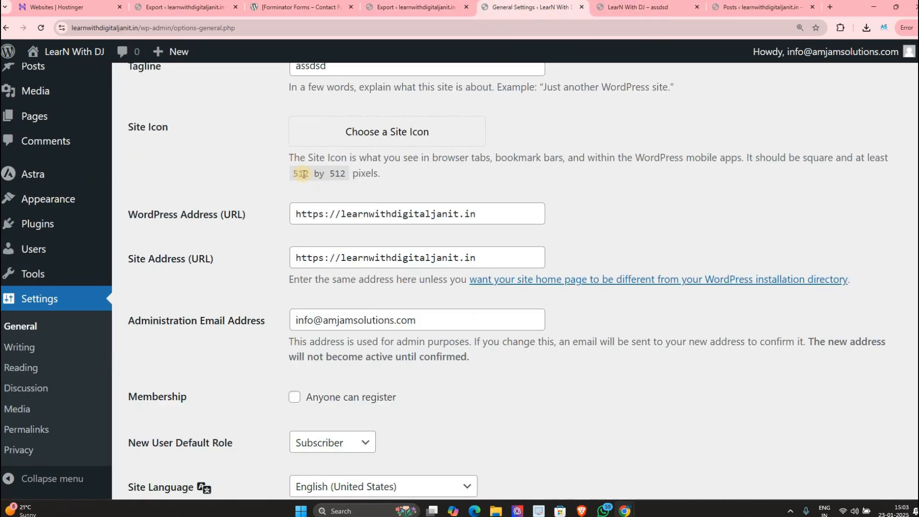
Step: Set and crop the Jan 24 chart image as site icon, save, and reload to see it
{"action": "left_click", "coordinate": [400, 135]}
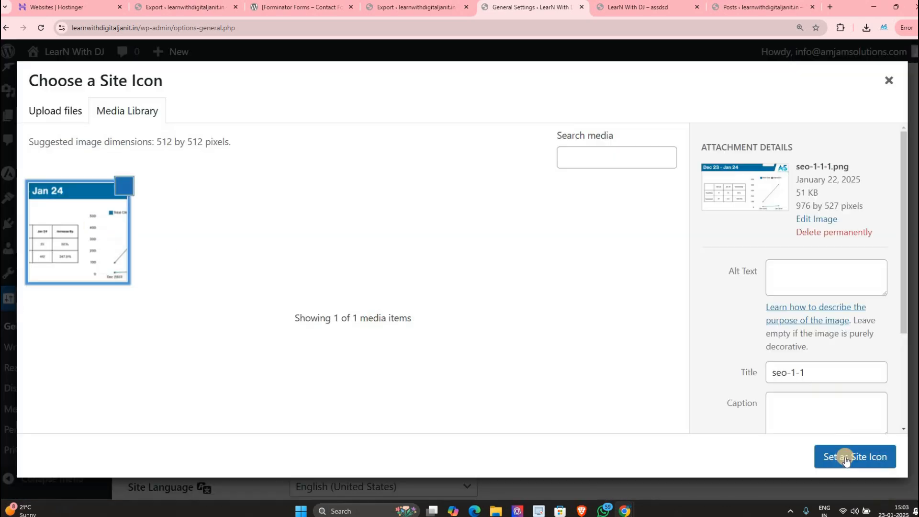
{"action": "left_click", "coordinate": [846, 456]}
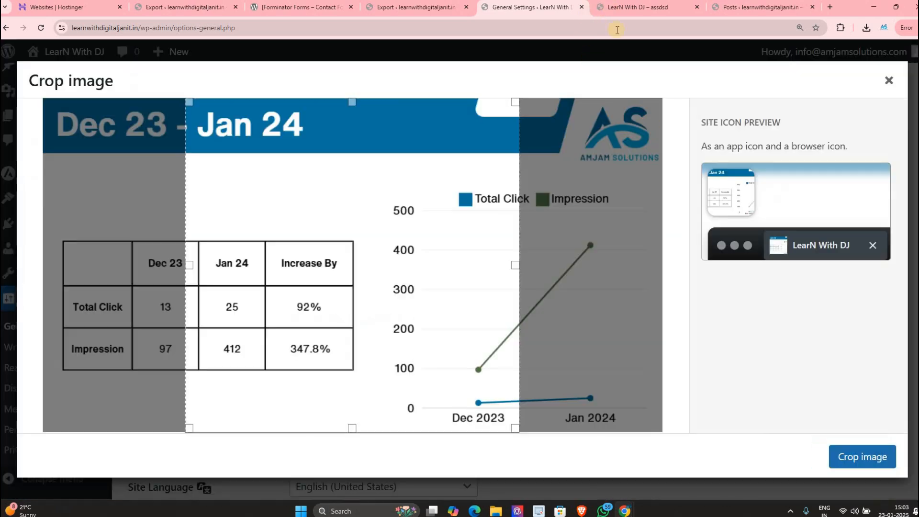
{"action": "left_click", "coordinate": [868, 460]}
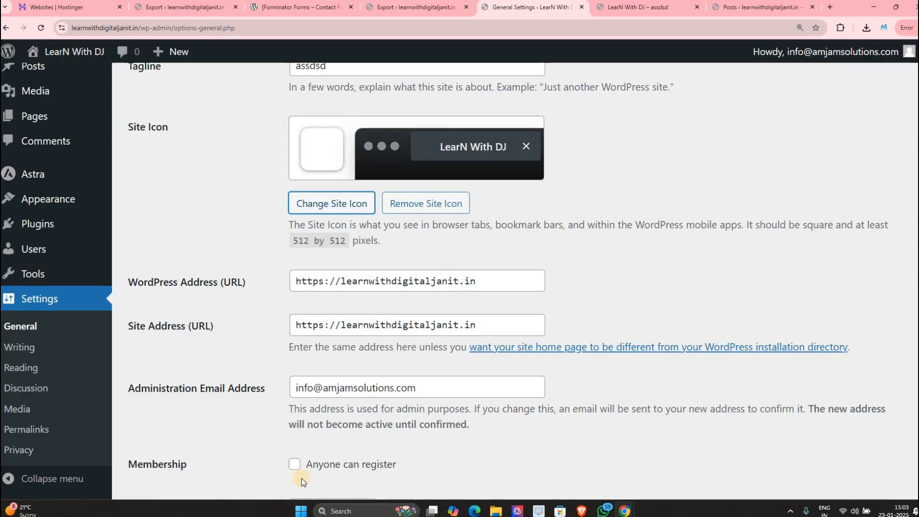
{"action": "scroll", "coordinate": [252, 445], "scroll_direction": "down", "scroll_amount": 6}
{"action": "scroll", "coordinate": [176, 425], "scroll_direction": "down", "scroll_amount": 5}
{"action": "left_click", "coordinate": [176, 424]}
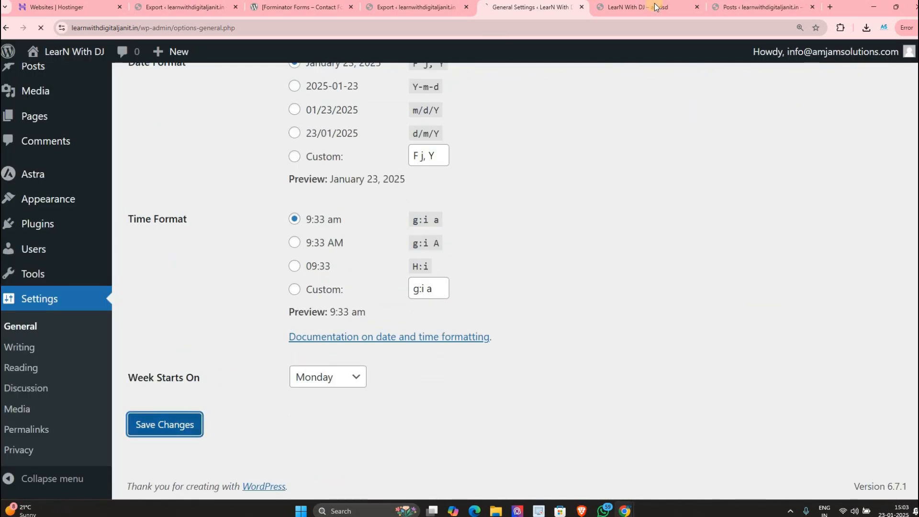
{"action": "key", "text": "ctrl+Tab"}
{"action": "left_click", "coordinate": [42, 29]}
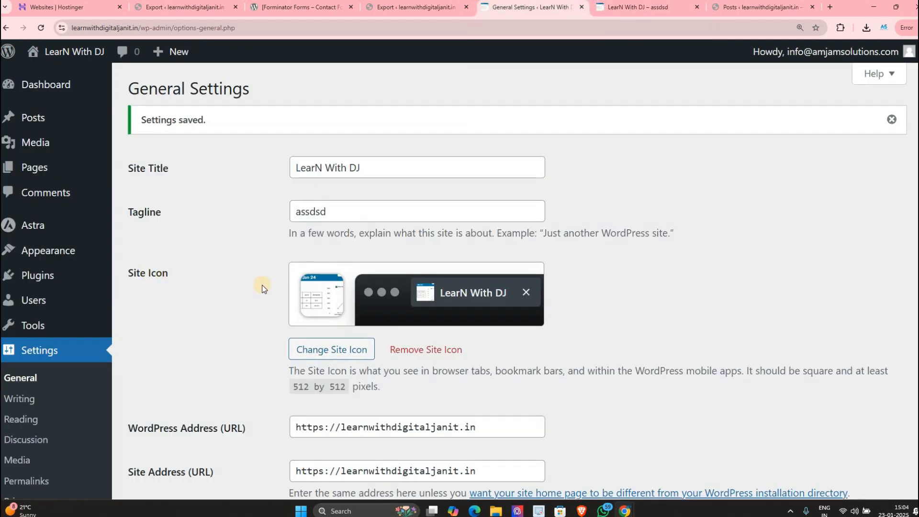
{"action": "scroll", "coordinate": [231, 286], "scroll_direction": "down", "scroll_amount": 3}
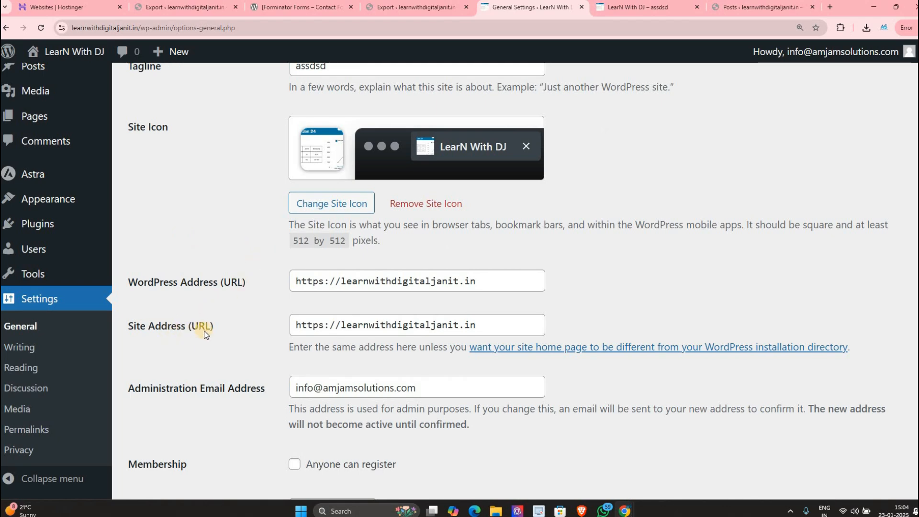
{"action": "left_click_drag", "start_coordinate": [148, 286], "coordinate": [205, 285]}
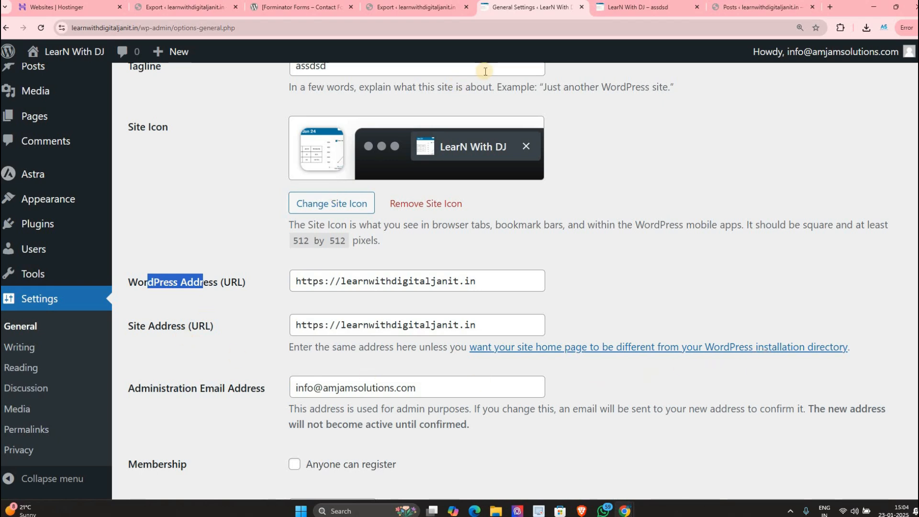
{"action": "key", "text": "ctrl+Tab"}
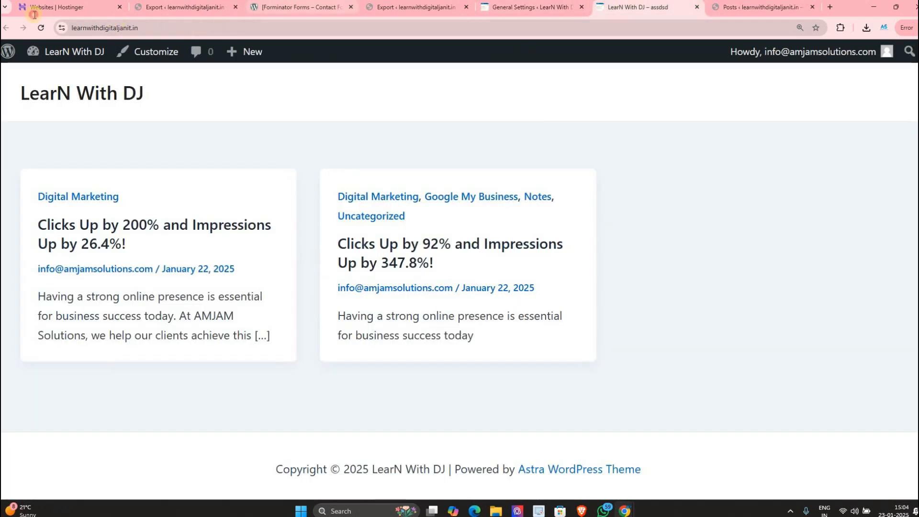
{"action": "key", "text": "ctrl+l"}
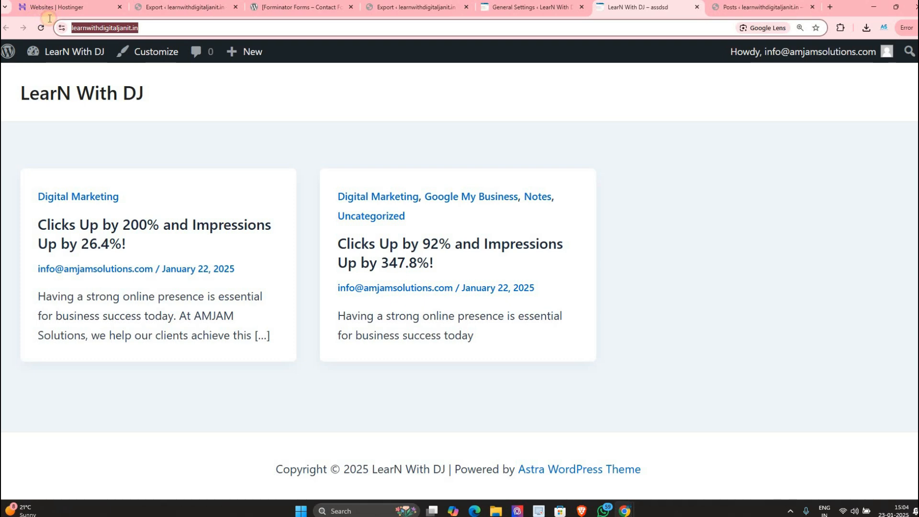
{"action": "left_click", "coordinate": [527, 9]}
{"action": "left_click_drag", "start_coordinate": [301, 283], "coordinate": [503, 280]}
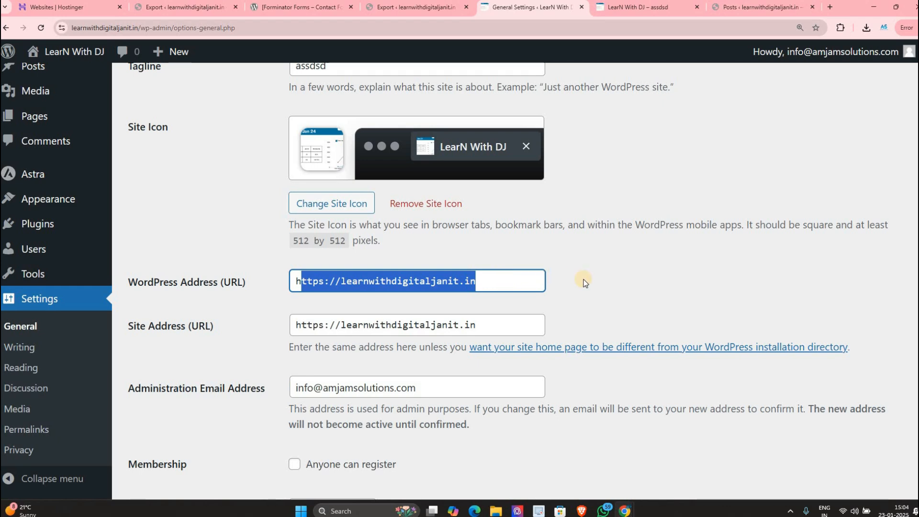
{"action": "left_click", "coordinate": [381, 225]}
{"action": "scroll", "coordinate": [382, 225], "scroll_direction": "down", "scroll_amount": 3}
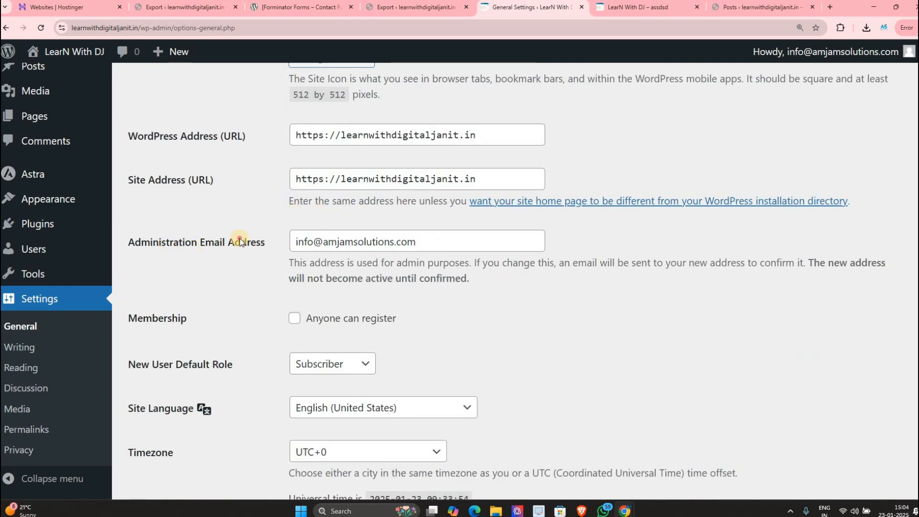
{"action": "left_click_drag", "start_coordinate": [297, 241], "coordinate": [440, 266]}
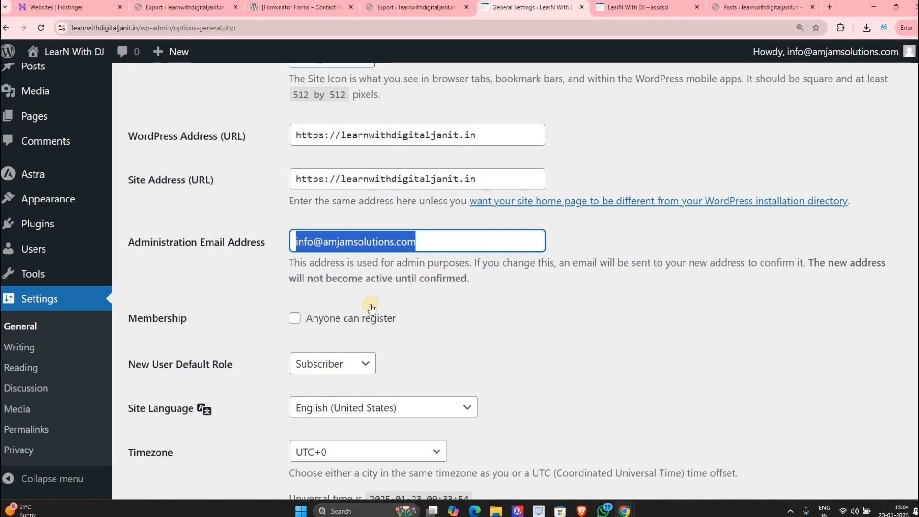
{"action": "scroll", "coordinate": [275, 242], "scroll_direction": "down", "scroll_amount": 2}
{"action": "left_click", "coordinate": [297, 222]}
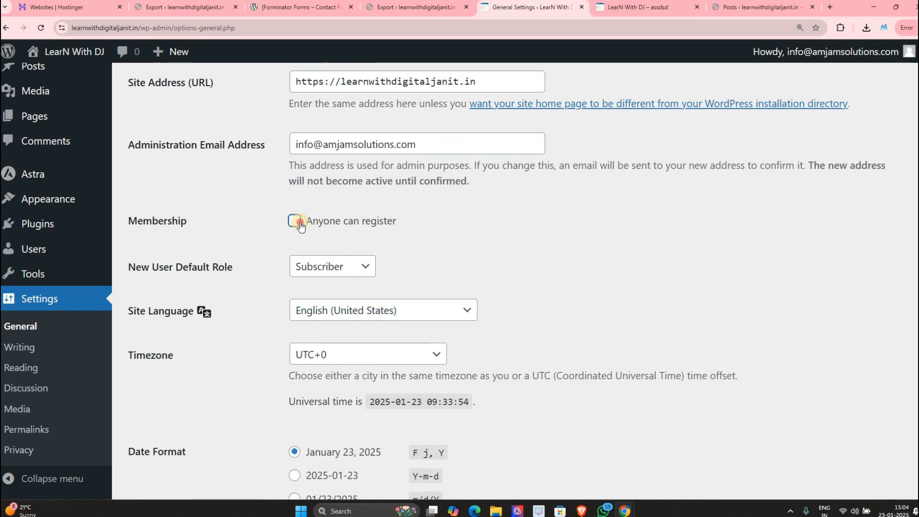
{"action": "left_click", "coordinate": [297, 223]}
{"action": "scroll", "coordinate": [295, 229], "scroll_direction": "up", "scroll_amount": 1}
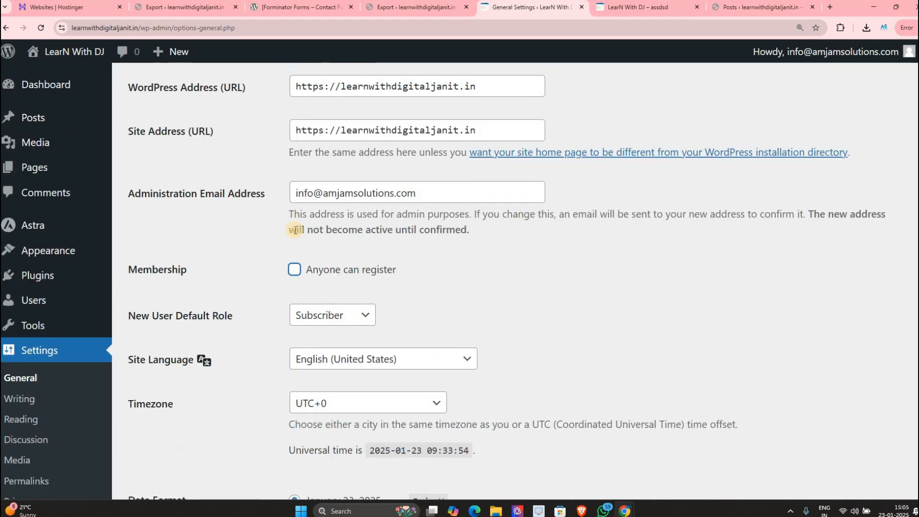
{"action": "scroll", "coordinate": [296, 230], "scroll_direction": "up", "scroll_amount": 1}
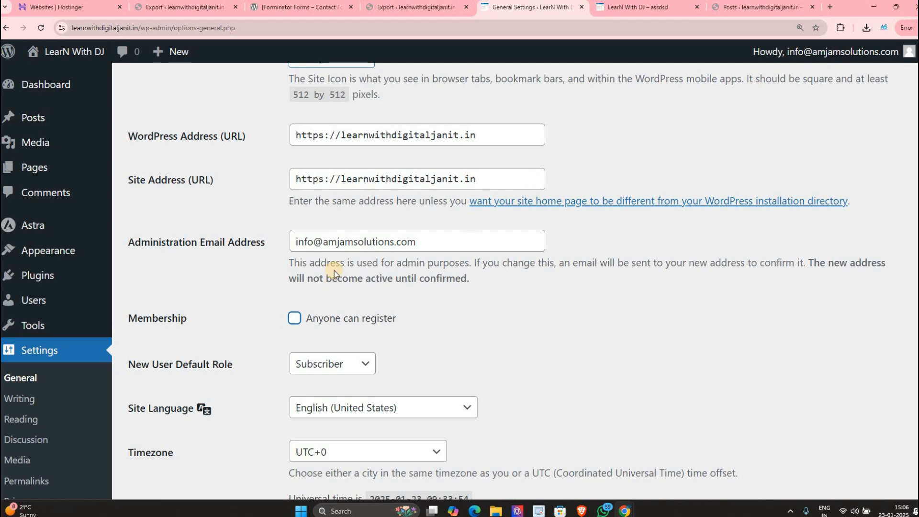
Step: Enable 'Anyone can register' and review the New User Default Role options
{"action": "scroll", "coordinate": [260, 280], "scroll_direction": "down", "scroll_amount": 1}
{"action": "left_click_drag", "start_coordinate": [168, 277], "coordinate": [173, 276]}
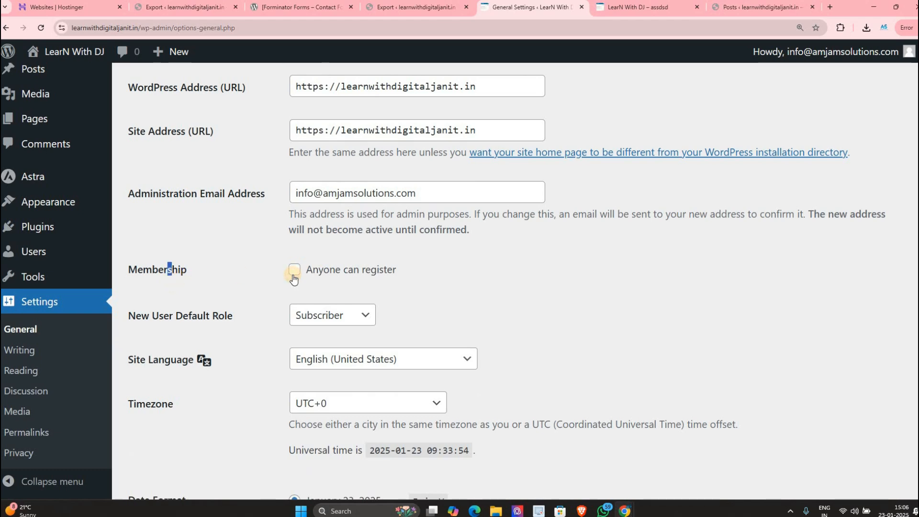
{"action": "left_click", "coordinate": [294, 277]}
{"action": "left_click", "coordinate": [136, 317]}
{"action": "mouse_move", "coordinate": [234, 316]}
{"action": "left_mouse_down"}
{"action": "mouse_move", "coordinate": [199, 323]}
{"action": "mouse_move", "coordinate": [218, 320]}
{"action": "left_mouse_up"}
{"action": "left_click", "coordinate": [309, 317]}
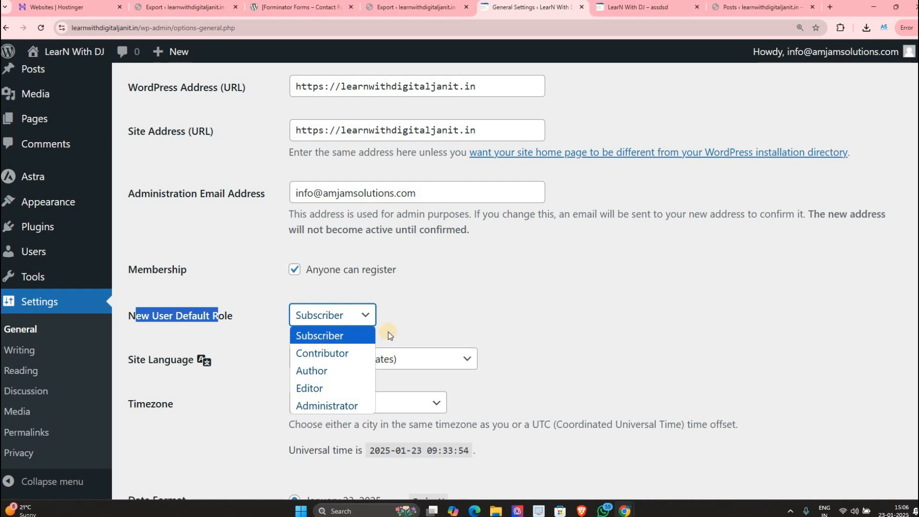
Step: Keep Subscriber as default role and English (United States) as site language
{"action": "left_click", "coordinate": [411, 302]}
{"action": "scroll", "coordinate": [338, 273], "scroll_direction": "down", "scroll_amount": 3}
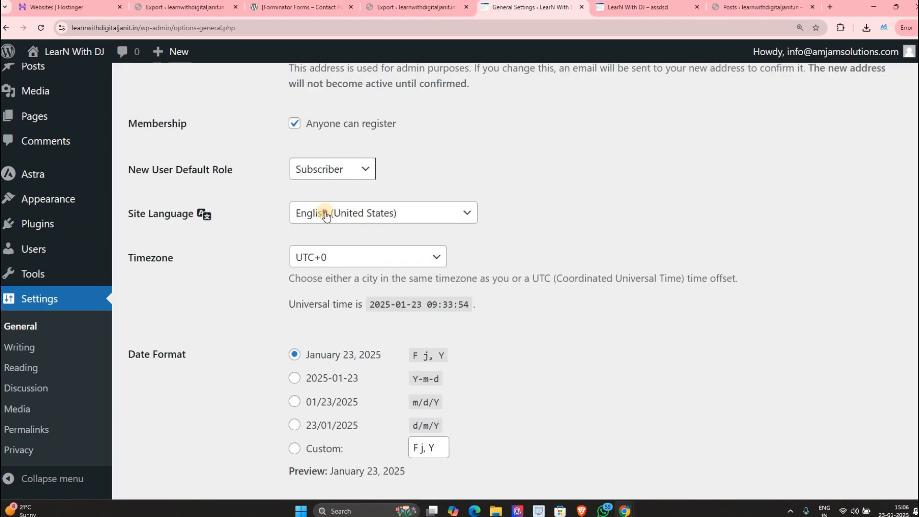
{"action": "left_click", "coordinate": [328, 214]}
{"action": "scroll", "coordinate": [349, 364], "scroll_direction": "down", "scroll_amount": 5}
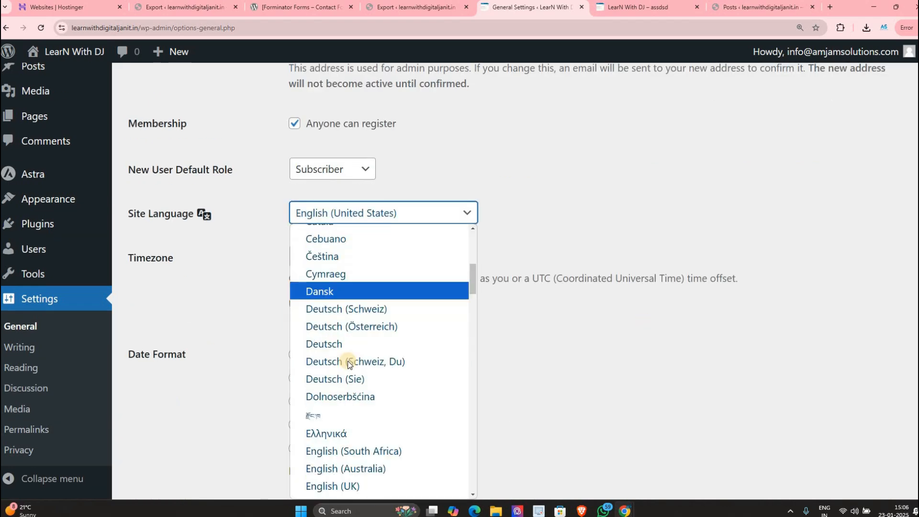
{"action": "scroll", "coordinate": [349, 364], "scroll_direction": "down", "scroll_amount": 10}
{"action": "scroll", "coordinate": [340, 367], "scroll_direction": "down", "scroll_amount": 2}
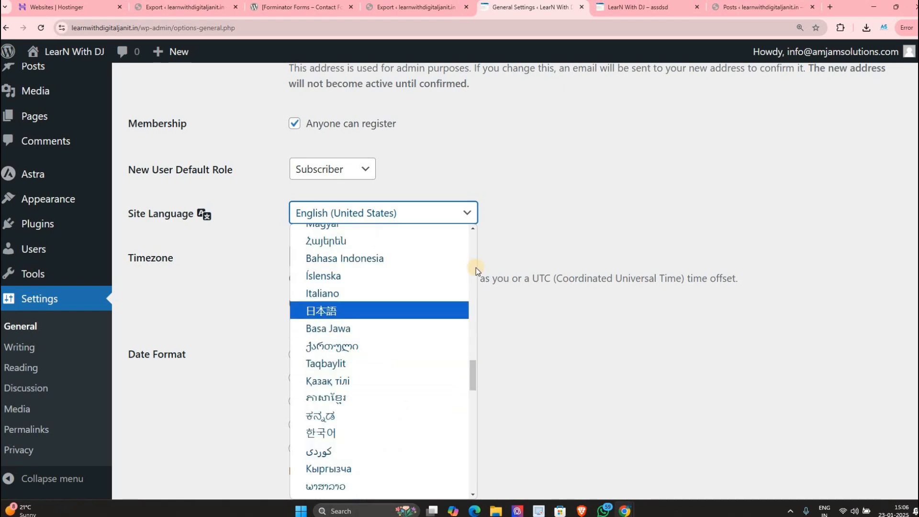
{"action": "scroll", "coordinate": [345, 301], "scroll_direction": "down", "scroll_amount": 5}
{"action": "left_click", "coordinate": [267, 261]}
Step: Set the timezone to UTC+5:30, review time format and week start, and save
{"action": "left_click", "coordinate": [314, 257]}
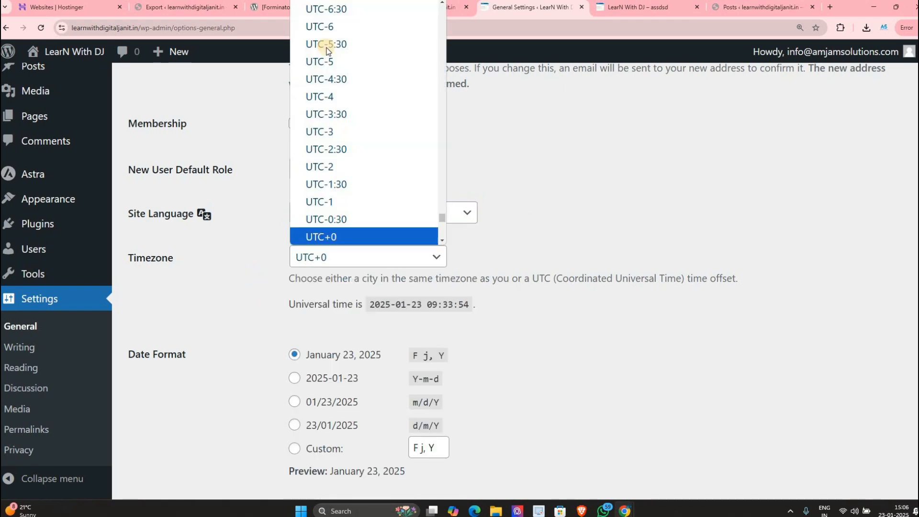
{"action": "scroll", "coordinate": [335, 206], "scroll_direction": "down", "scroll_amount": 10}
{"action": "scroll", "coordinate": [340, 120], "scroll_direction": "up", "scroll_amount": 8}
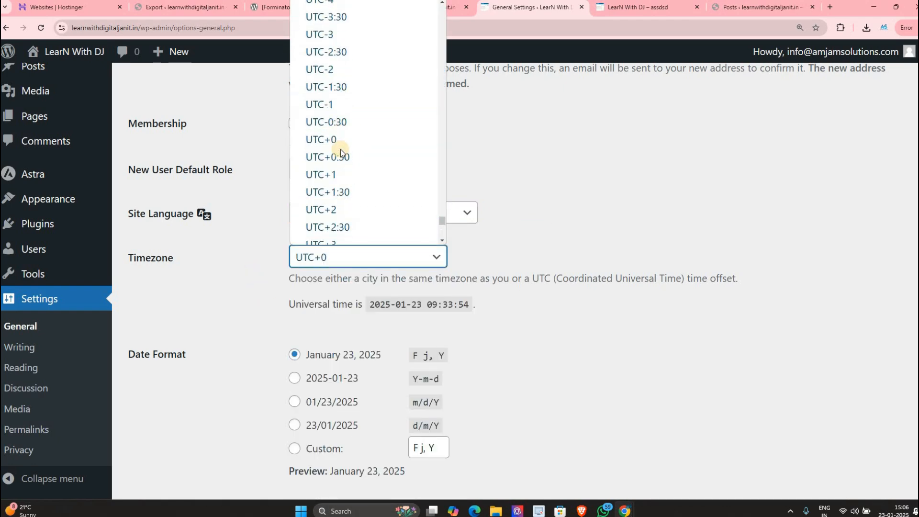
{"action": "scroll", "coordinate": [340, 177], "scroll_direction": "down", "scroll_amount": 2}
{"action": "left_click", "coordinate": [337, 232]}
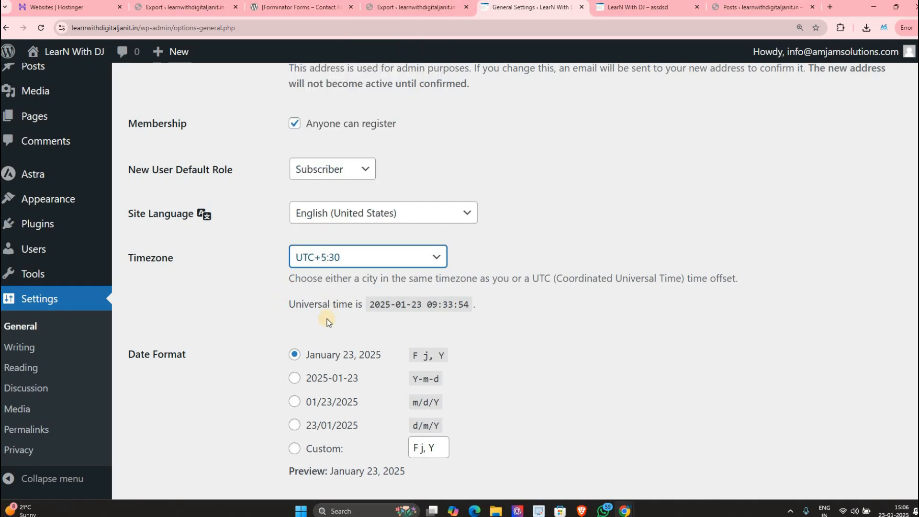
{"action": "scroll", "coordinate": [304, 321], "scroll_direction": "down", "scroll_amount": 3}
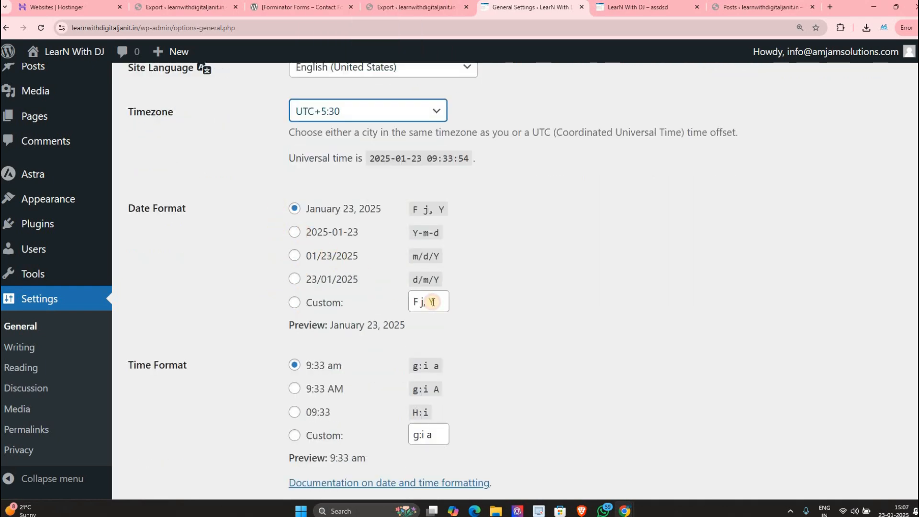
{"action": "left_click_drag", "start_coordinate": [451, 312], "coordinate": [458, 315]}
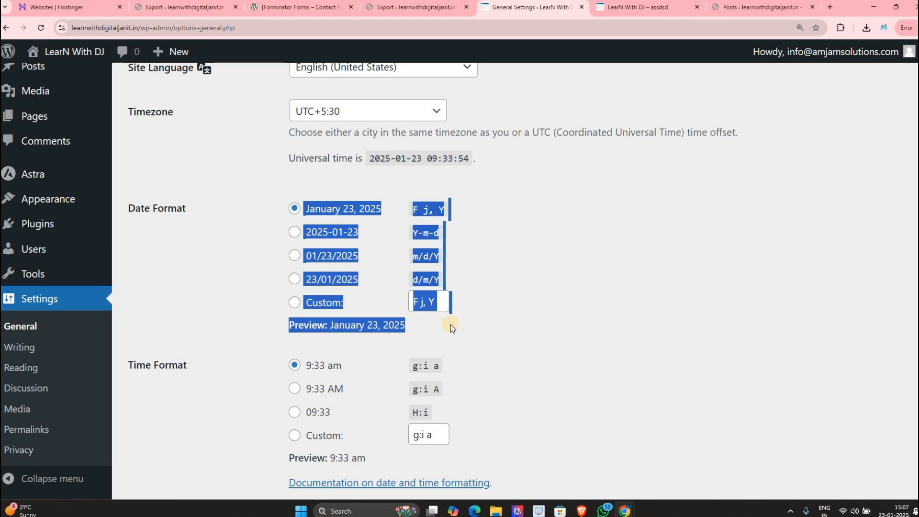
{"action": "scroll", "coordinate": [383, 346], "scroll_direction": "down", "scroll_amount": 2}
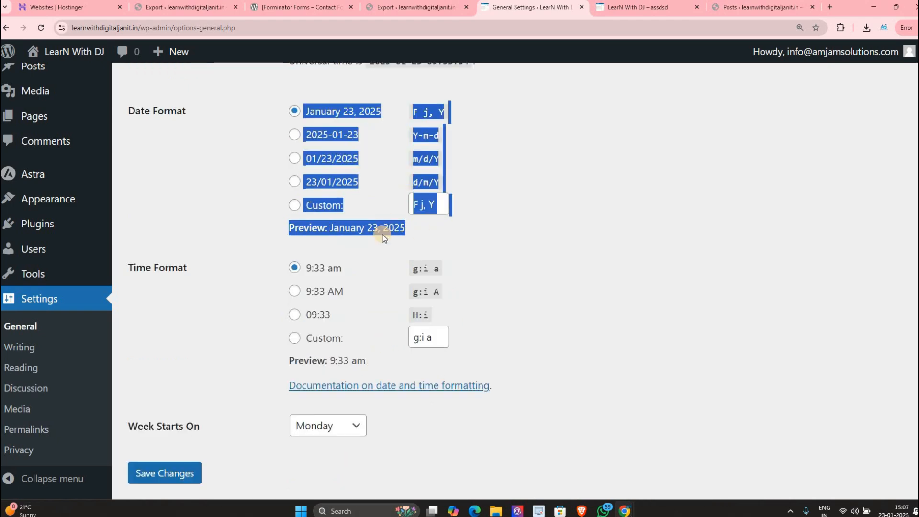
{"action": "scroll", "coordinate": [385, 264], "scroll_direction": "down", "scroll_amount": 1}
{"action": "left_click_drag", "start_coordinate": [384, 262], "coordinate": [426, 267]}
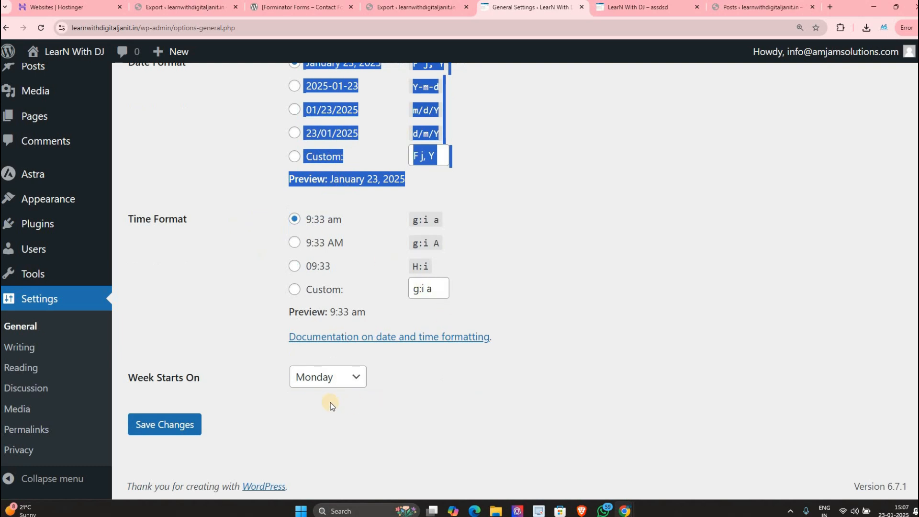
{"action": "left_click", "coordinate": [309, 378]}
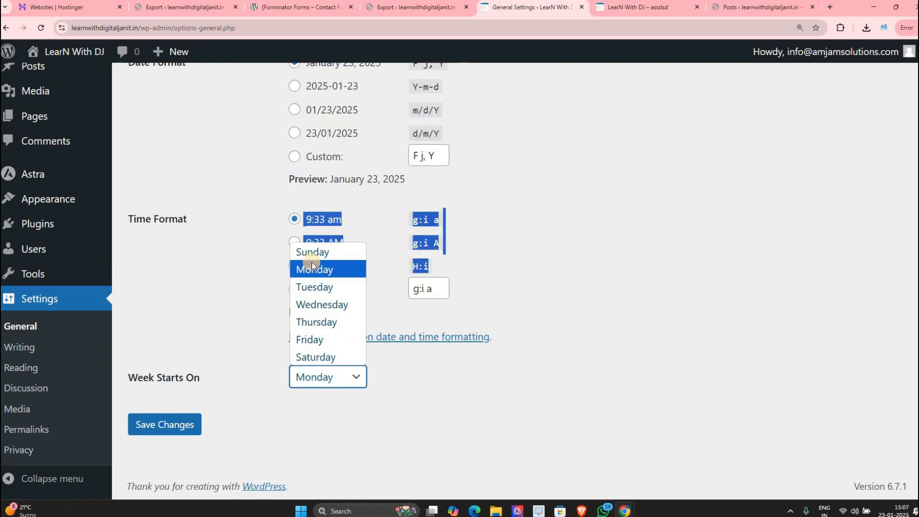
{"action": "left_click", "coordinate": [148, 421]}
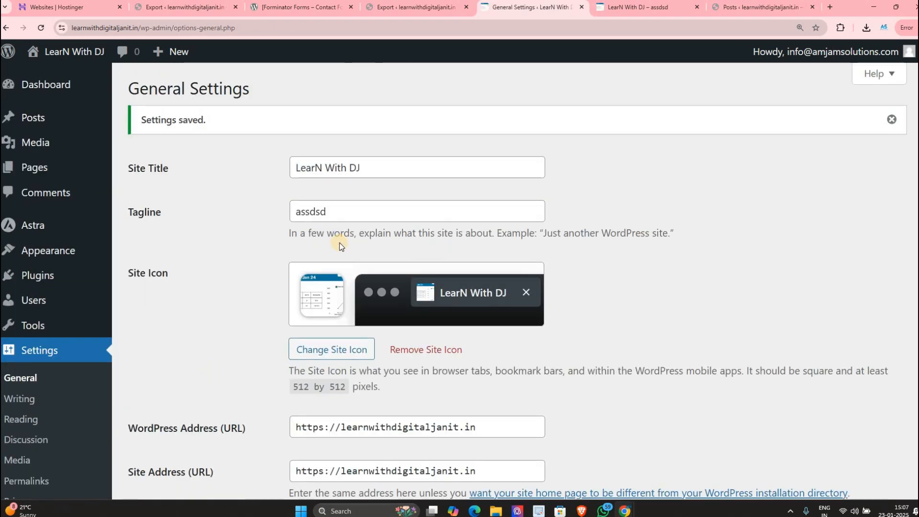
{"action": "scroll", "coordinate": [318, 251], "scroll_direction": "down", "scroll_amount": 5}
{"action": "scroll", "coordinate": [280, 270], "scroll_direction": "up", "scroll_amount": 1}
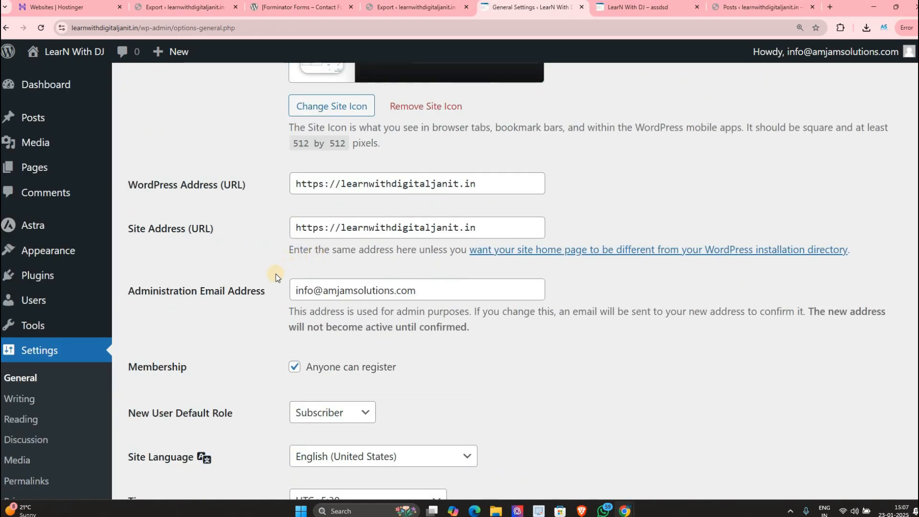
{"action": "scroll", "coordinate": [276, 274], "scroll_direction": "down", "scroll_amount": 9}
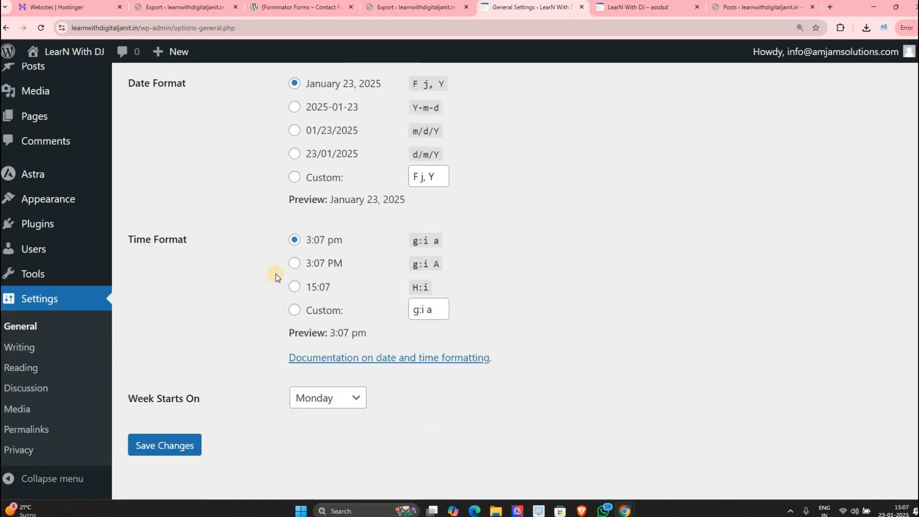
{"action": "scroll", "coordinate": [276, 274], "scroll_direction": "down", "scroll_amount": 1}
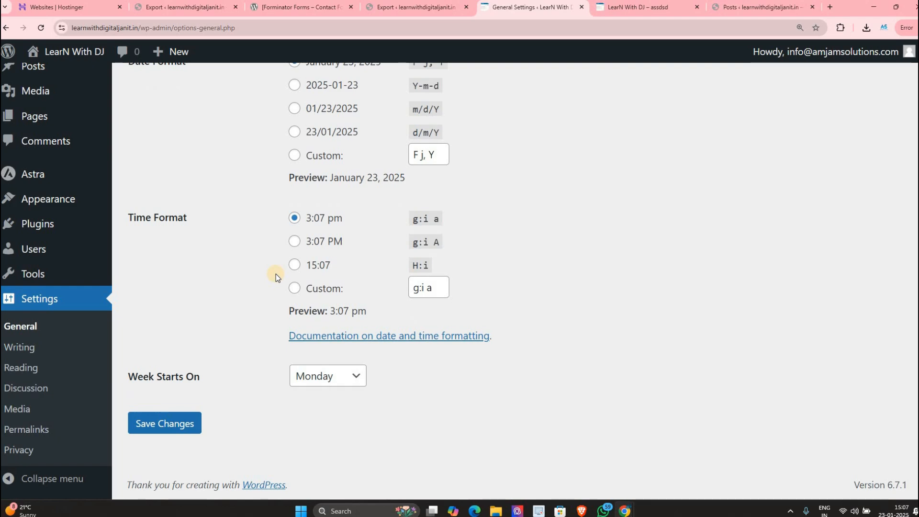
{"action": "scroll", "coordinate": [276, 273], "scroll_direction": "up", "scroll_amount": 4}
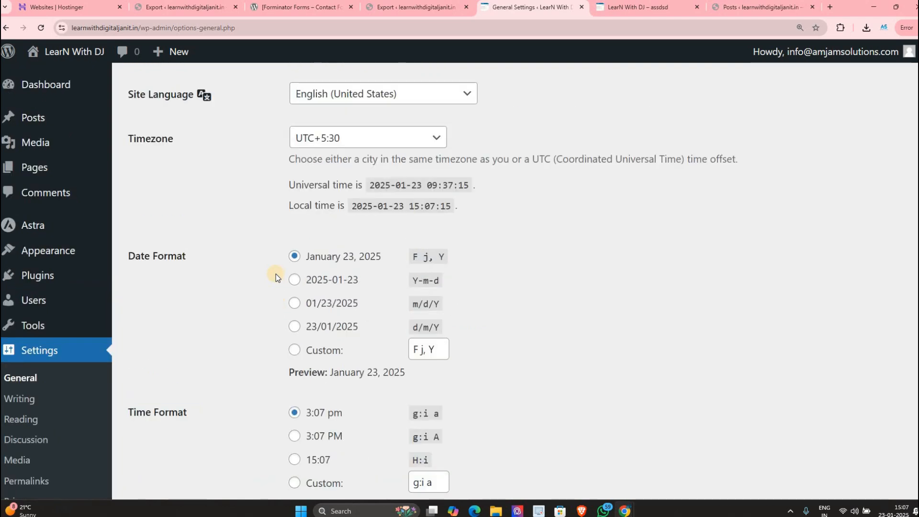
{"action": "scroll", "coordinate": [276, 274], "scroll_direction": "up", "scroll_amount": 3}
{"action": "scroll", "coordinate": [275, 273], "scroll_direction": "up", "scroll_amount": 1}
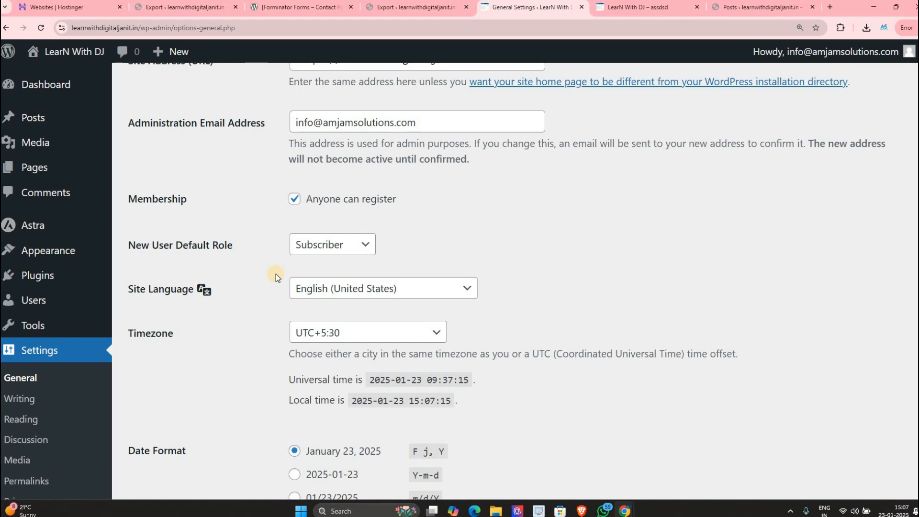
{"action": "scroll", "coordinate": [276, 274], "scroll_direction": "down", "scroll_amount": 5}
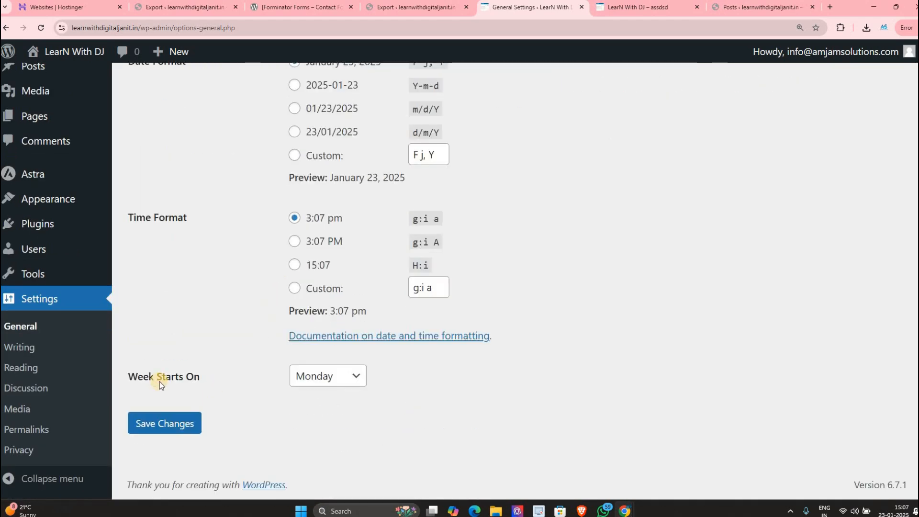
Step: Review the Default Post Category in Writing Settings and open Categories in a new tab
{"action": "left_click", "coordinate": [19, 348]}
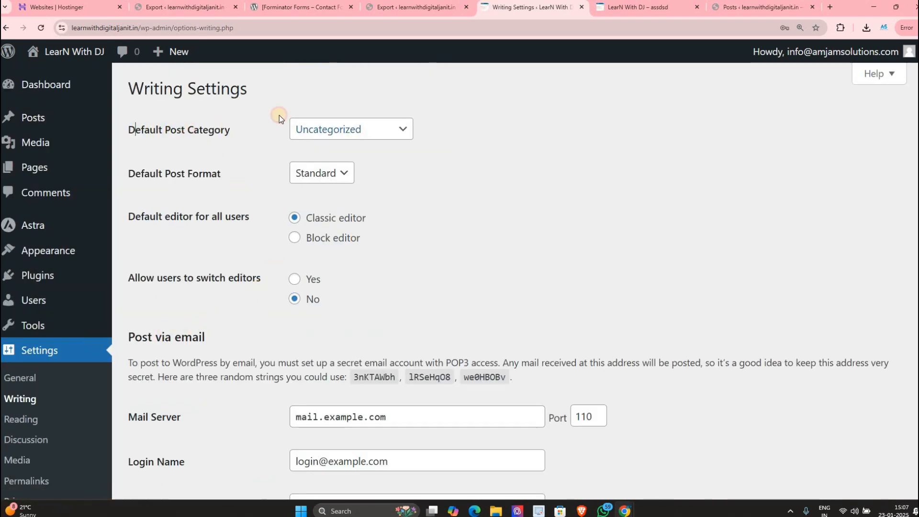
{"action": "left_click_drag", "start_coordinate": [135, 129], "coordinate": [269, 127]}
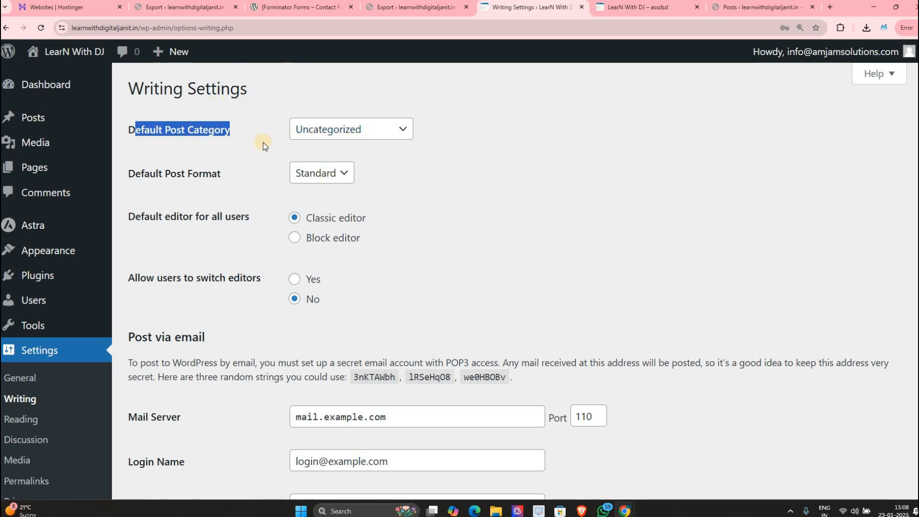
{"action": "left_click", "coordinate": [328, 129]}
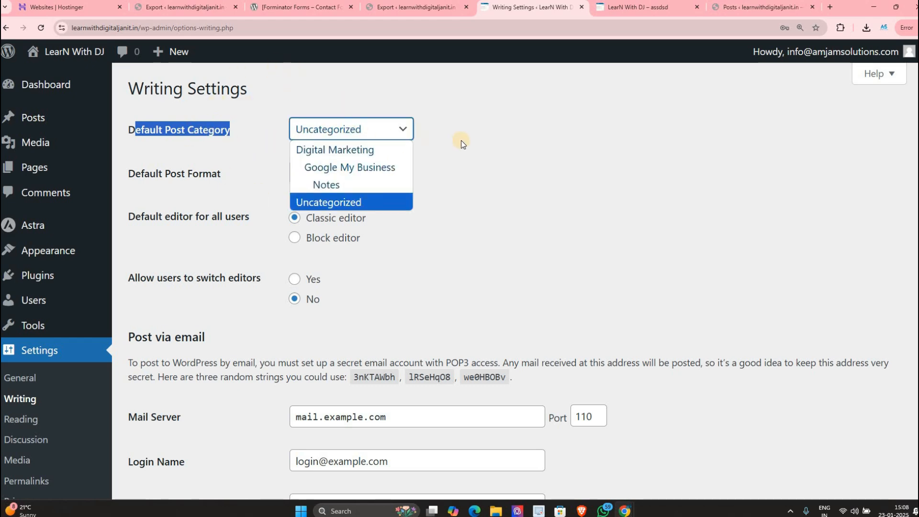
{"action": "left_click", "coordinate": [516, 127]}
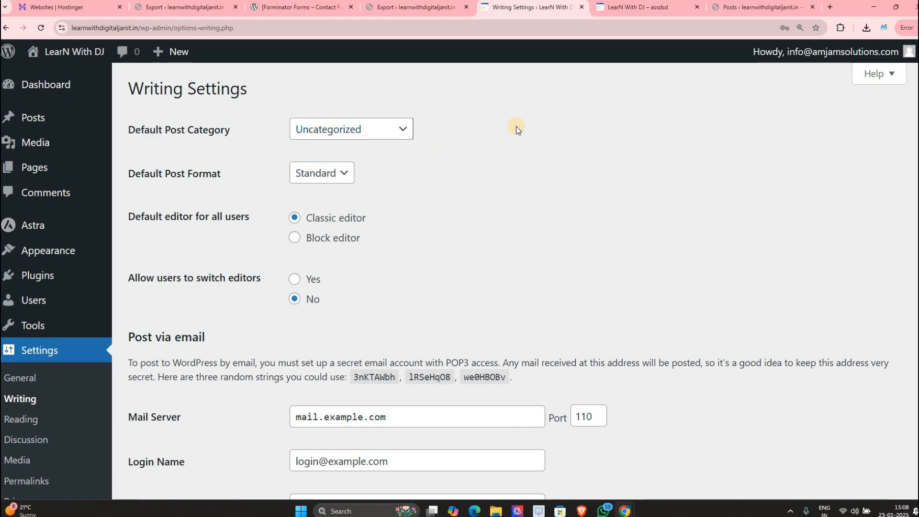
{"action": "mouse_move", "coordinate": [35, 128]}
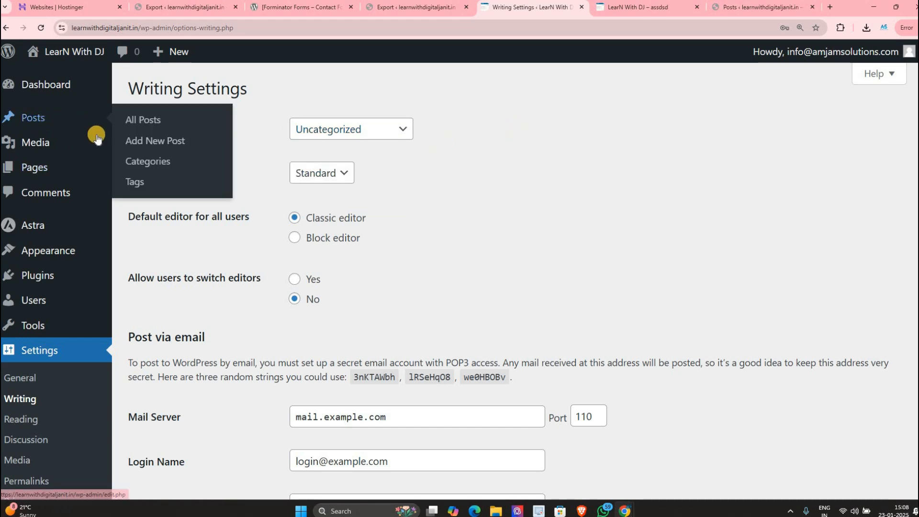
{"action": "right_click", "coordinate": [133, 161]}
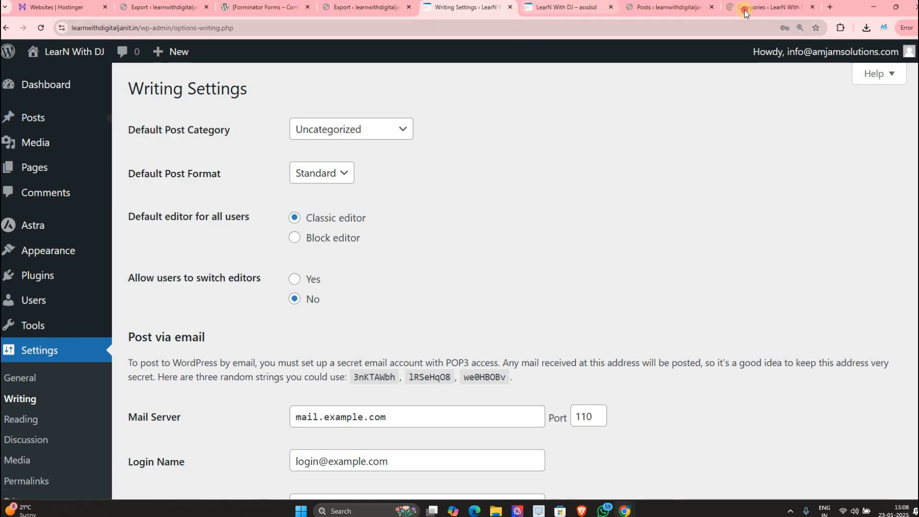
{"action": "left_click_drag", "start_coordinate": [745, 9], "coordinate": [546, 11]}
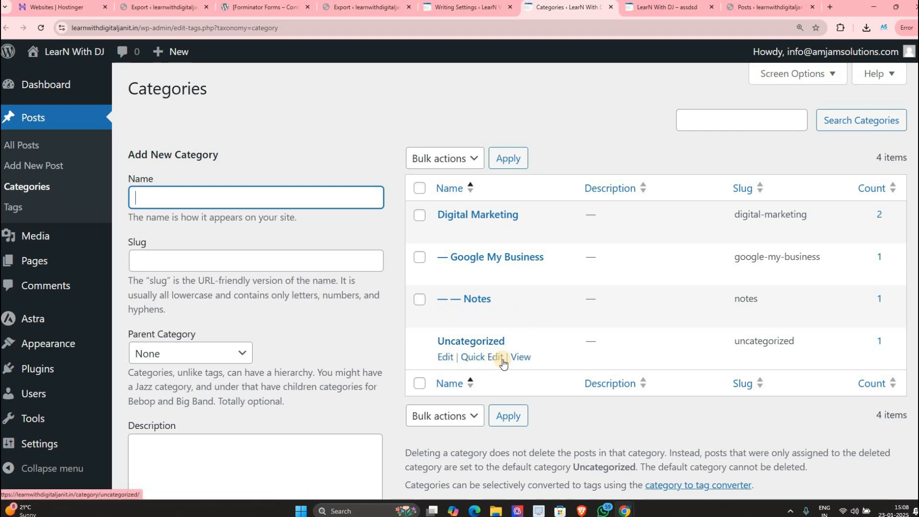
{"action": "left_click", "coordinate": [443, 7]}
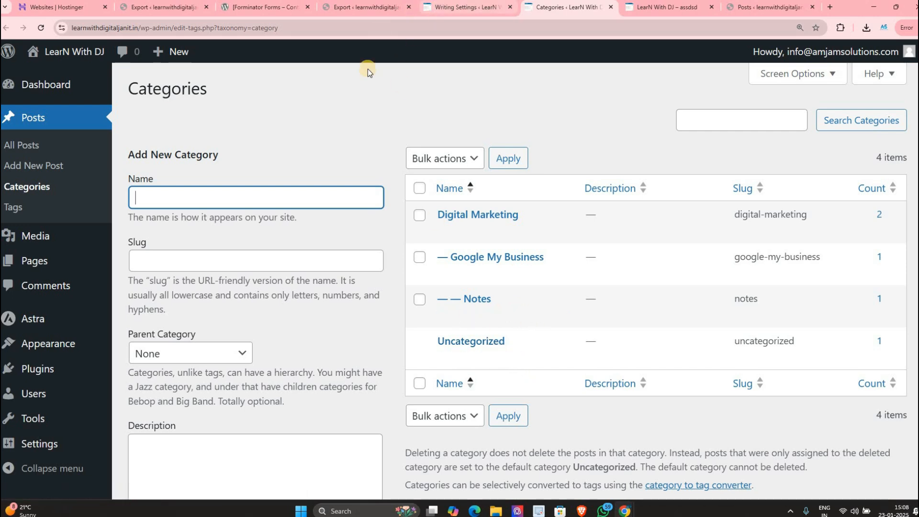
Step: Make Digital Marketing the default post category and save the Writing Settings
{"action": "left_click", "coordinate": [341, 138]}
{"action": "left_click", "coordinate": [335, 149]}
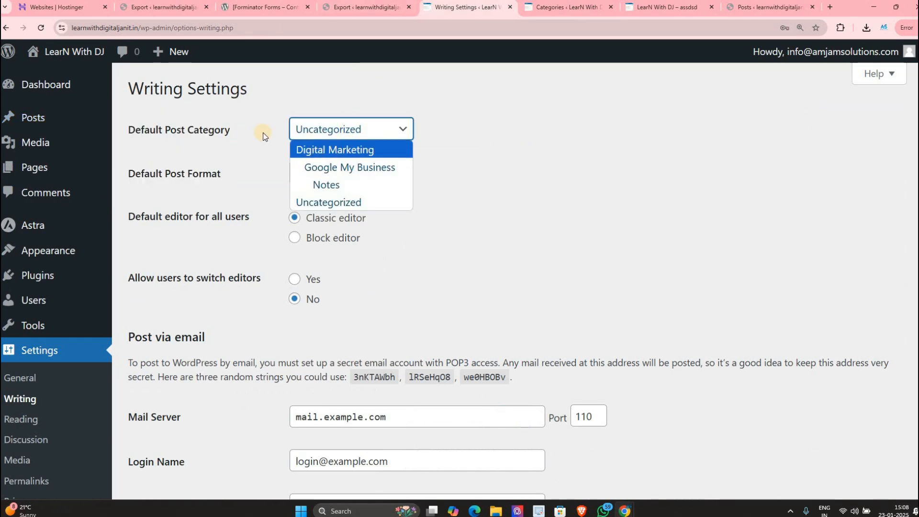
{"action": "left_click_drag", "start_coordinate": [135, 135], "coordinate": [223, 136]}
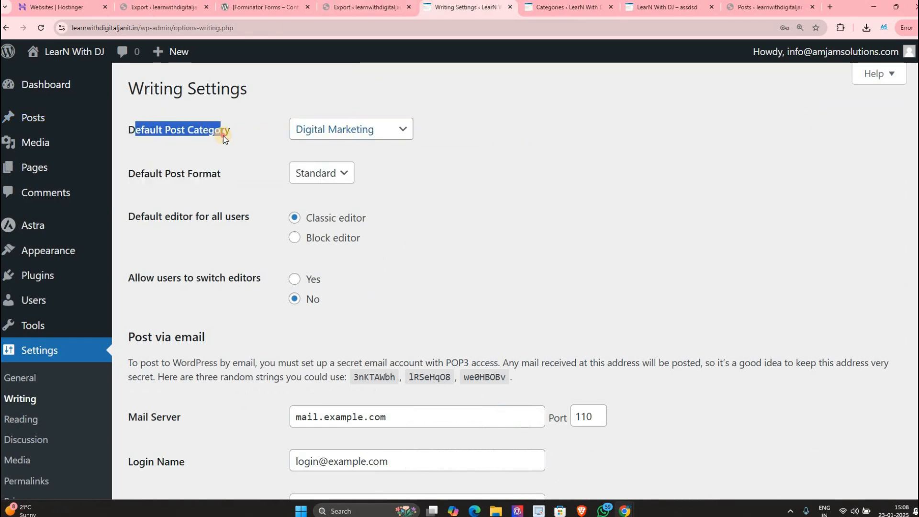
{"action": "scroll", "coordinate": [231, 395], "scroll_direction": "down", "scroll_amount": 5}
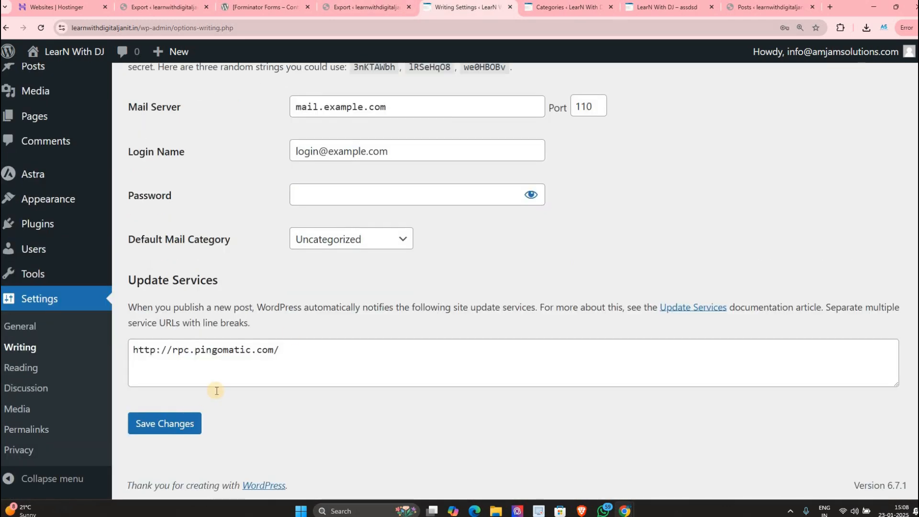
{"action": "left_click", "coordinate": [165, 423]}
Step: Delete the Uncategorized category from the reloaded Categories list
{"action": "key", "text": "ctrl+Tab"}
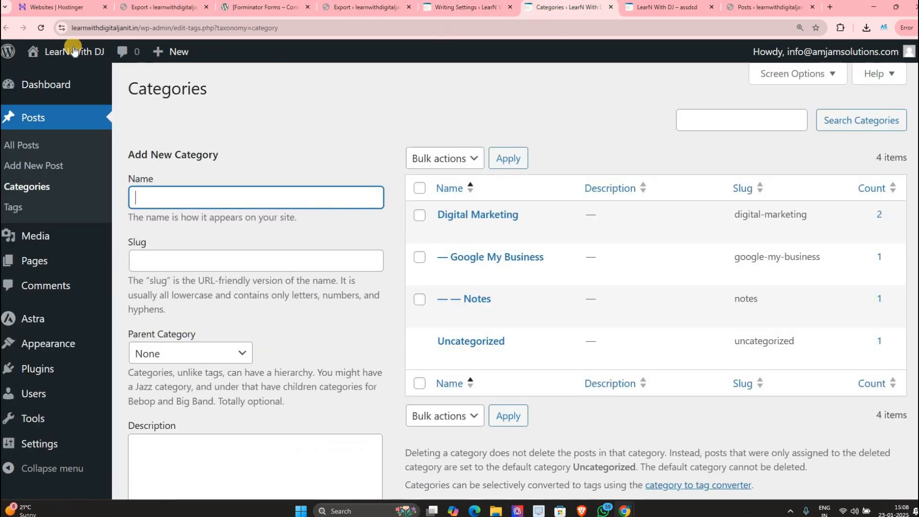
{"action": "left_click", "coordinate": [48, 33]}
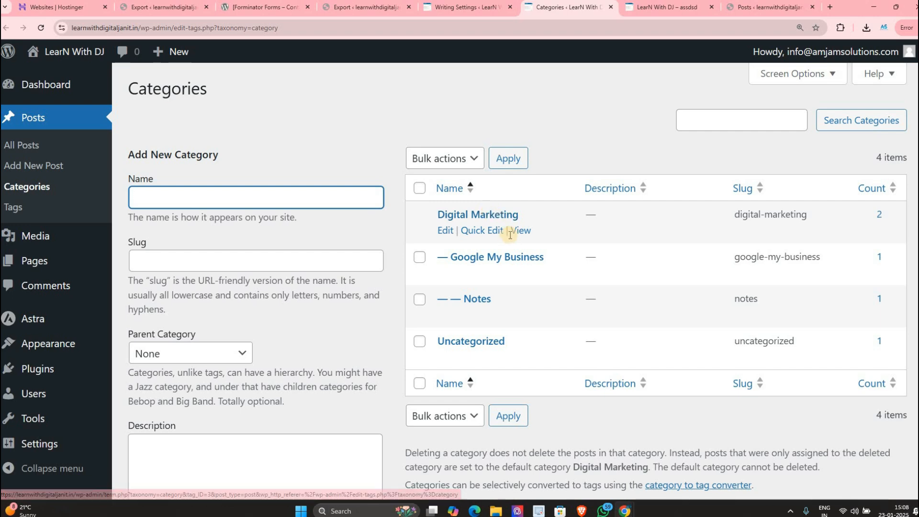
{"action": "left_click", "coordinate": [522, 358]}
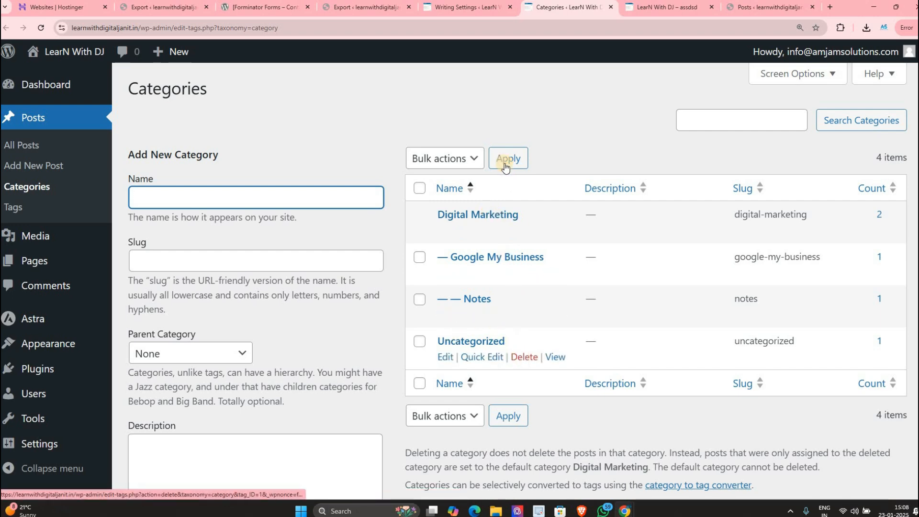
{"action": "left_click", "coordinate": [508, 122]}
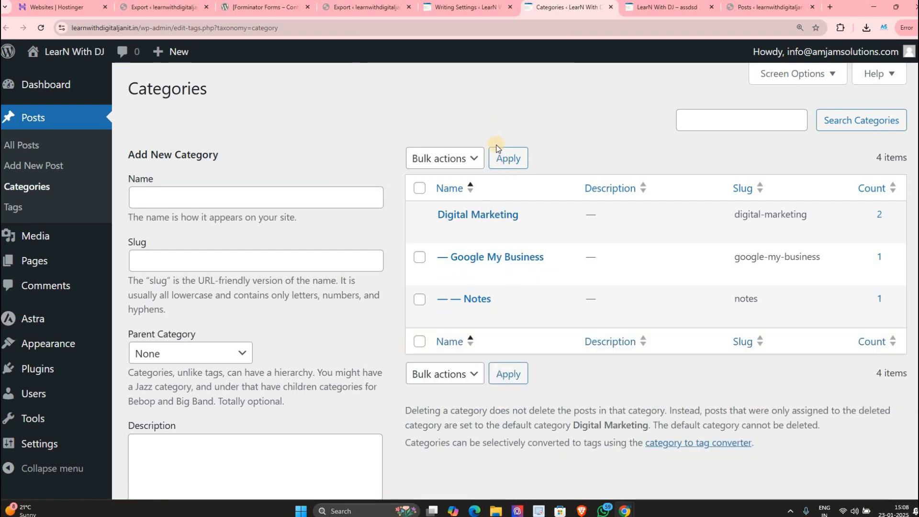
Step: Reload the category list to confirm three categories remain, then return to Writing Settings
{"action": "left_click", "coordinate": [478, 10]}
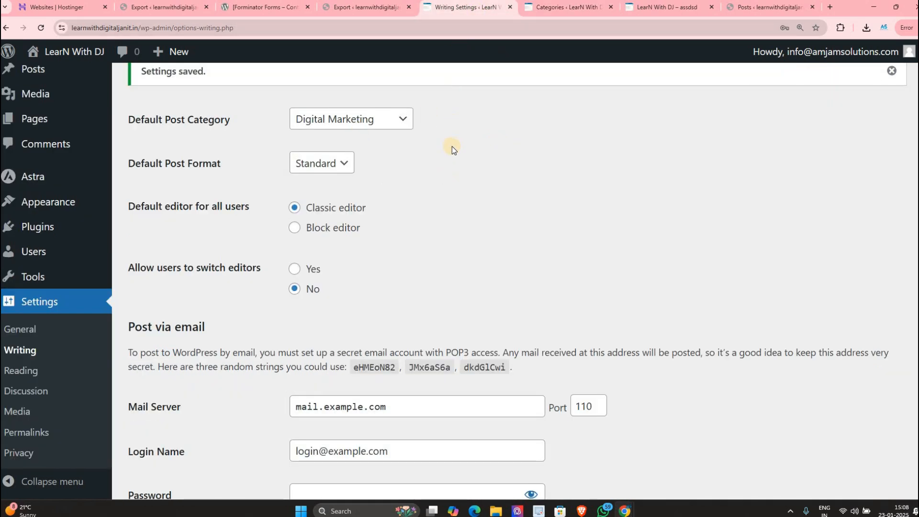
{"action": "scroll", "coordinate": [446, 163], "scroll_direction": "down", "scroll_amount": 1}
{"action": "scroll", "coordinate": [459, 240], "scroll_direction": "down", "scroll_amount": 2}
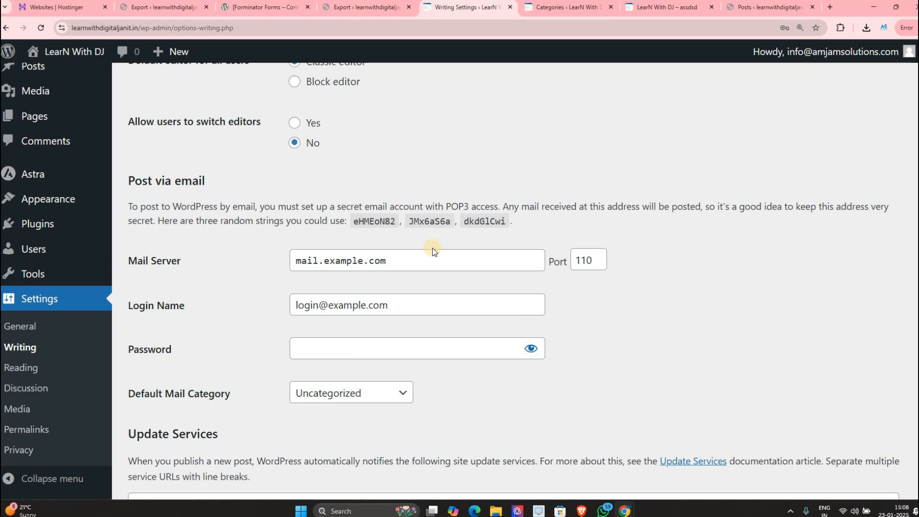
{"action": "scroll", "coordinate": [421, 234], "scroll_direction": "down", "scroll_amount": 3}
{"action": "scroll", "coordinate": [507, 85], "scroll_direction": "up", "scroll_amount": 4}
{"action": "key", "text": "ctrl+Tab"}
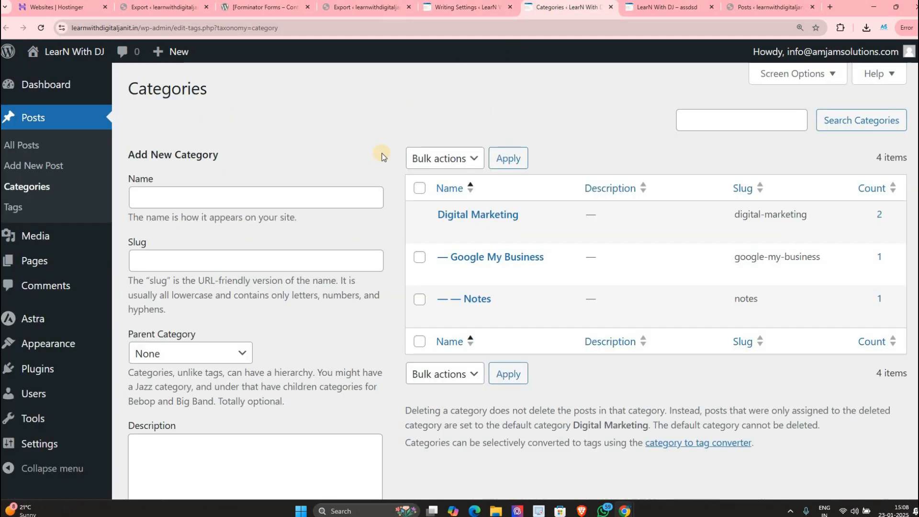
{"action": "scroll", "coordinate": [134, 48], "scroll_direction": "down", "scroll_amount": 1}
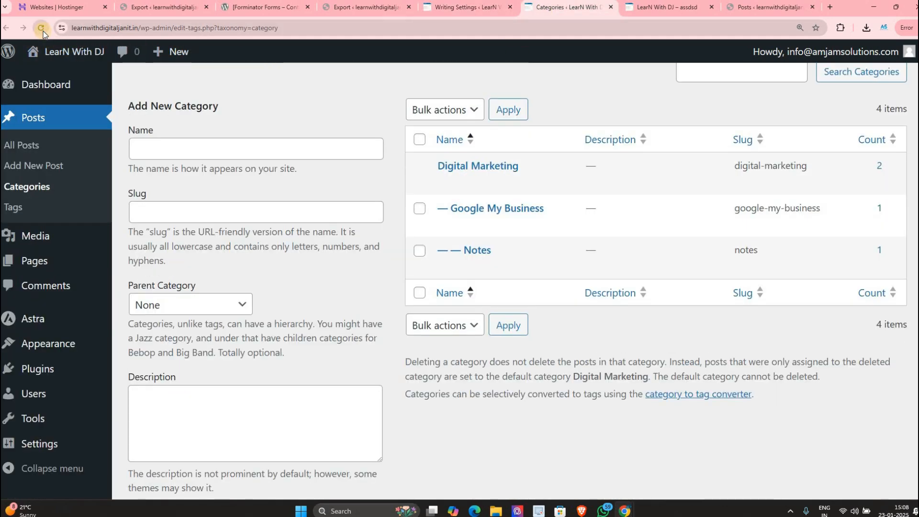
{"action": "left_click", "coordinate": [42, 30]}
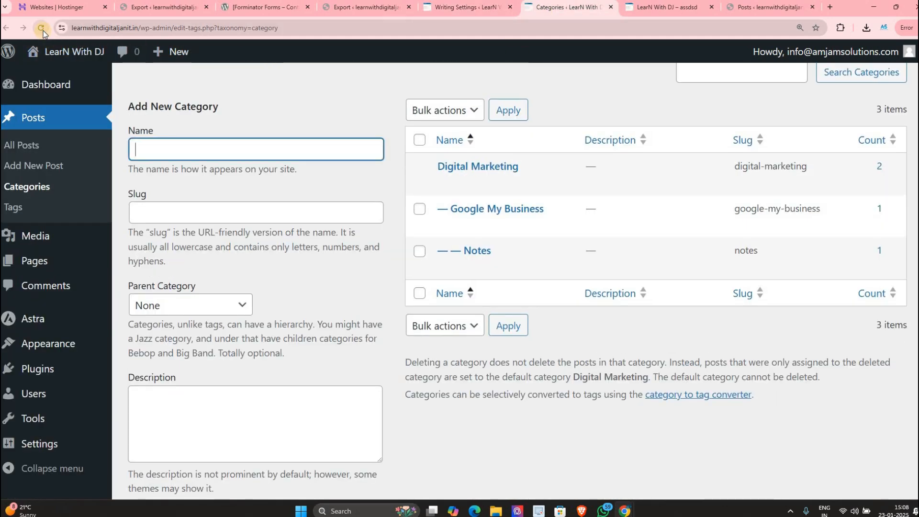
{"action": "left_click", "coordinate": [427, 8]}
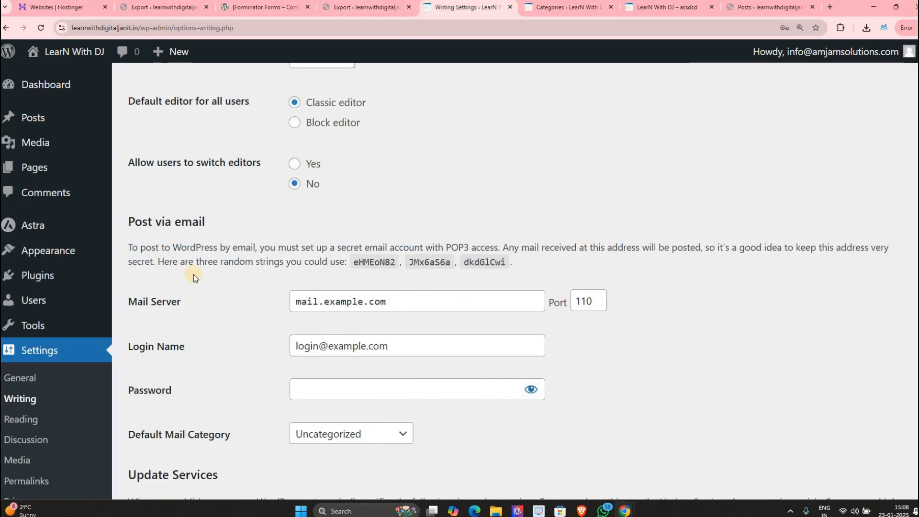
{"action": "scroll", "coordinate": [194, 274], "scroll_direction": "down", "scroll_amount": 5}
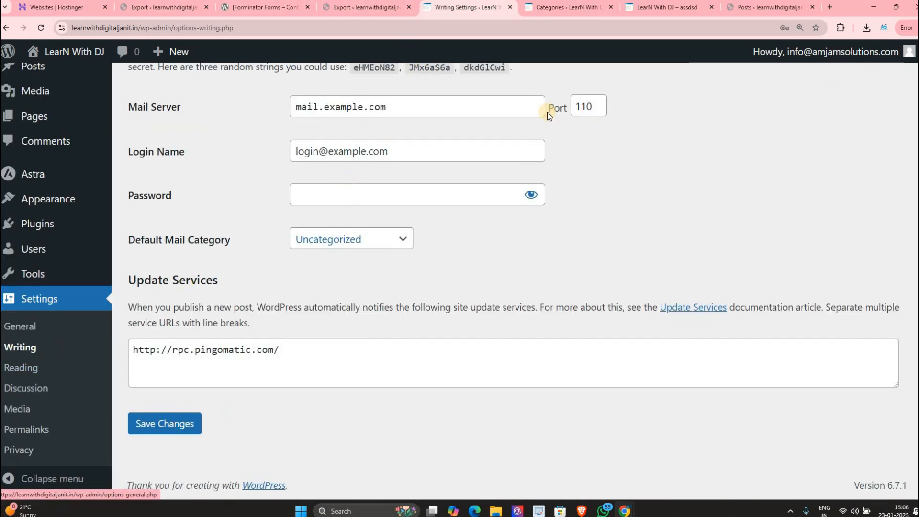
{"action": "scroll", "coordinate": [288, 262], "scroll_direction": "up", "scroll_amount": 7}
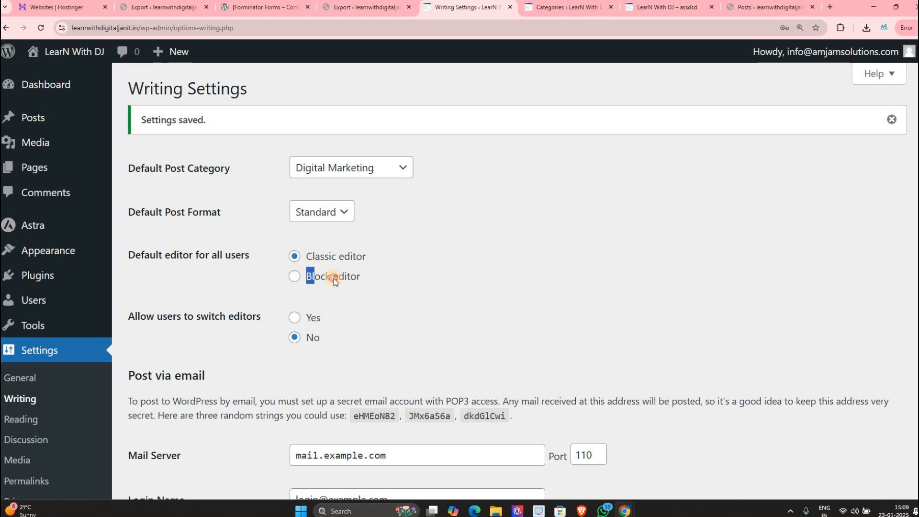
Step: Set 'Allow users to switch editors' to Yes, then move on to Reading Settings
{"action": "left_click", "coordinate": [372, 281]}
{"action": "left_click", "coordinate": [314, 284], "text": "shift"}
{"action": "scroll", "coordinate": [150, 280], "scroll_direction": "down", "scroll_amount": 1}
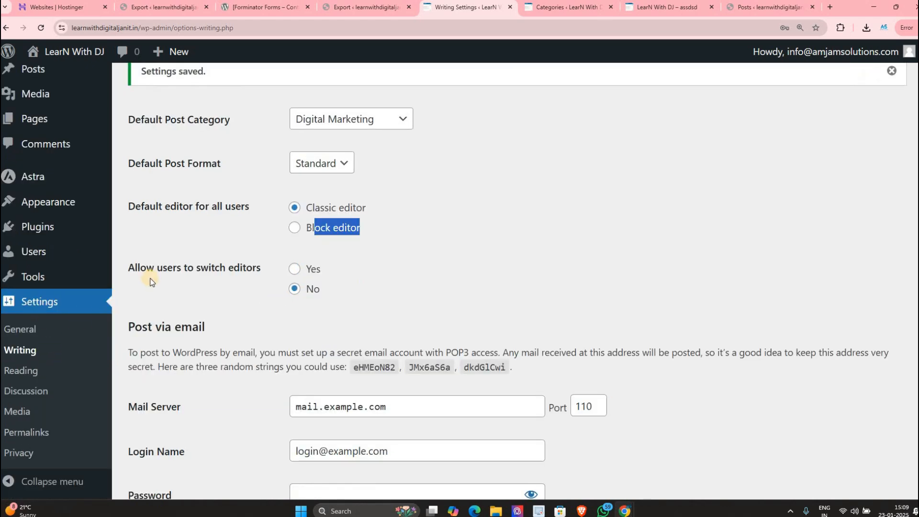
{"action": "left_click_drag", "start_coordinate": [130, 267], "coordinate": [293, 277]}
{"action": "left_click", "coordinate": [293, 275]}
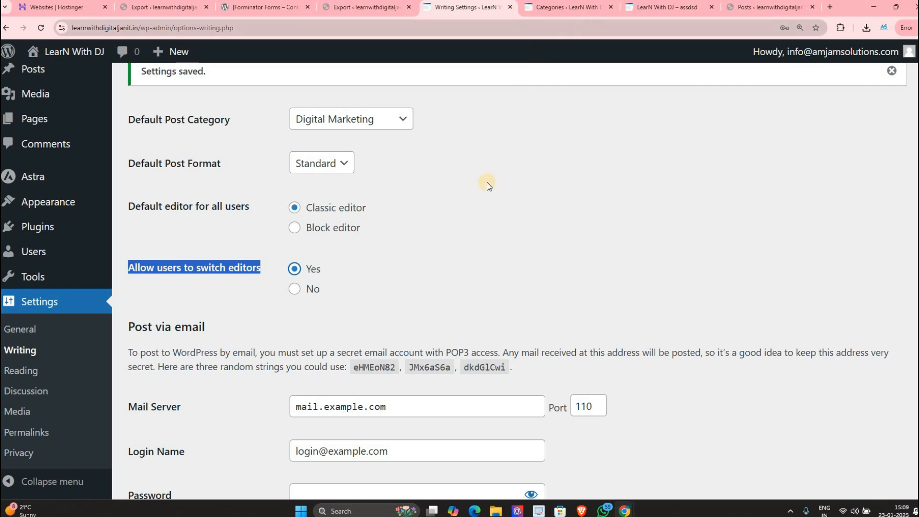
{"action": "scroll", "coordinate": [30, 351], "scroll_direction": "down", "scroll_amount": 5}
{"action": "left_click", "coordinate": [34, 367]}
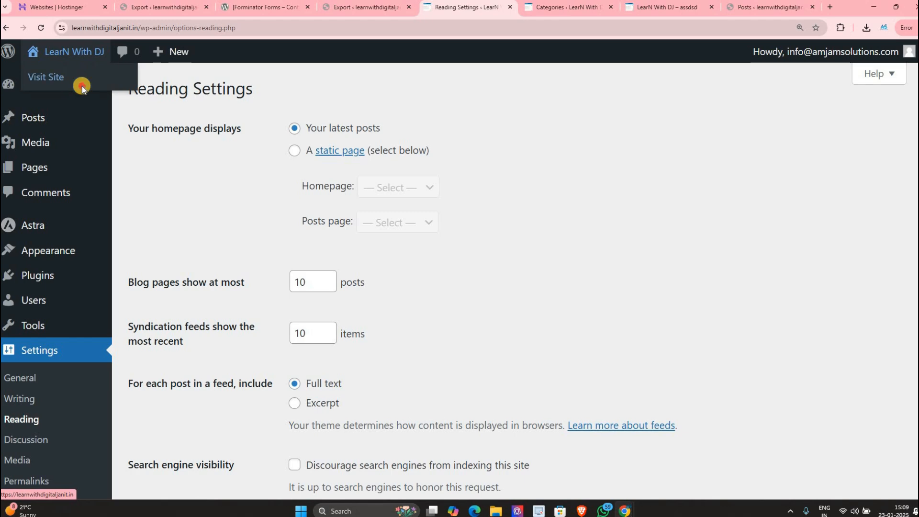
Step: Open the live site in a new tab alongside Reading Settings
{"action": "right_click", "coordinate": [67, 79]}
{"action": "left_click", "coordinate": [96, 87]}
{"action": "key", "text": "ctrl+Tab"}
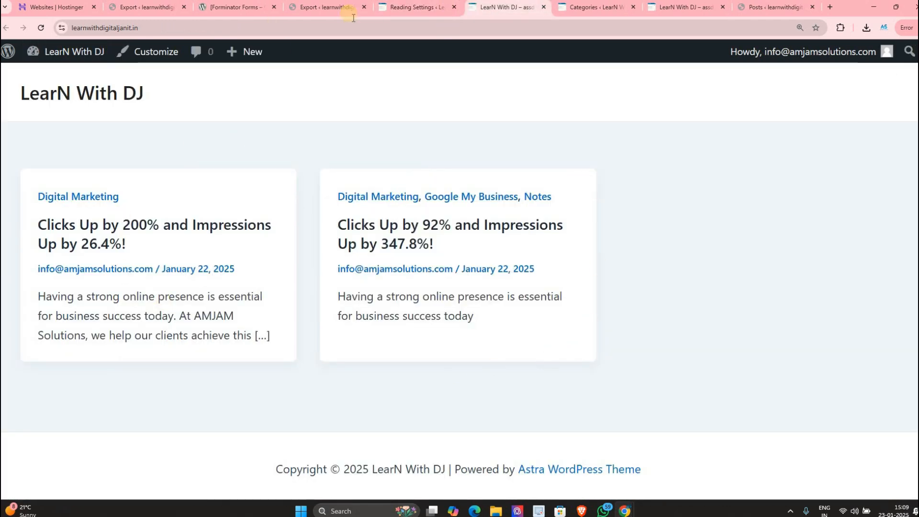
{"action": "left_click", "coordinate": [412, 6]}
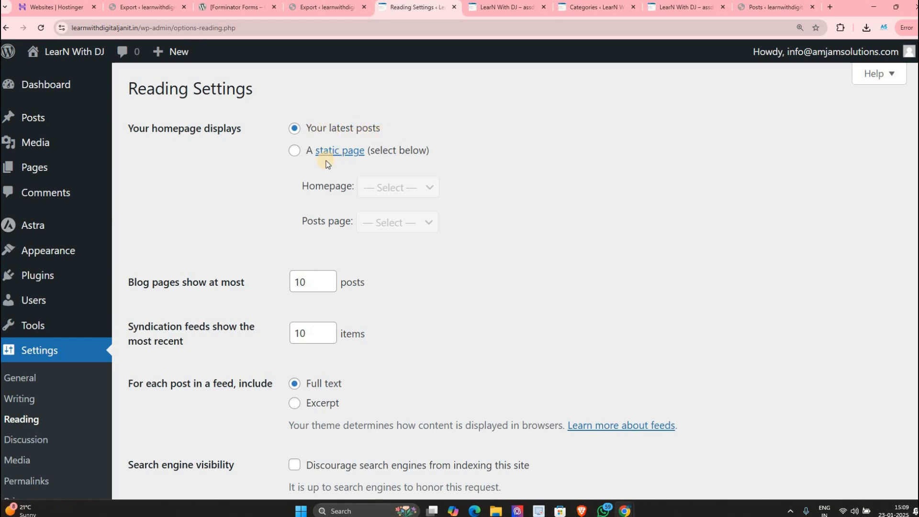
Step: Choose a static homepage, page #24, and reload the live site to check it
{"action": "left_click", "coordinate": [294, 151]}
{"action": "left_click", "coordinate": [386, 186]}
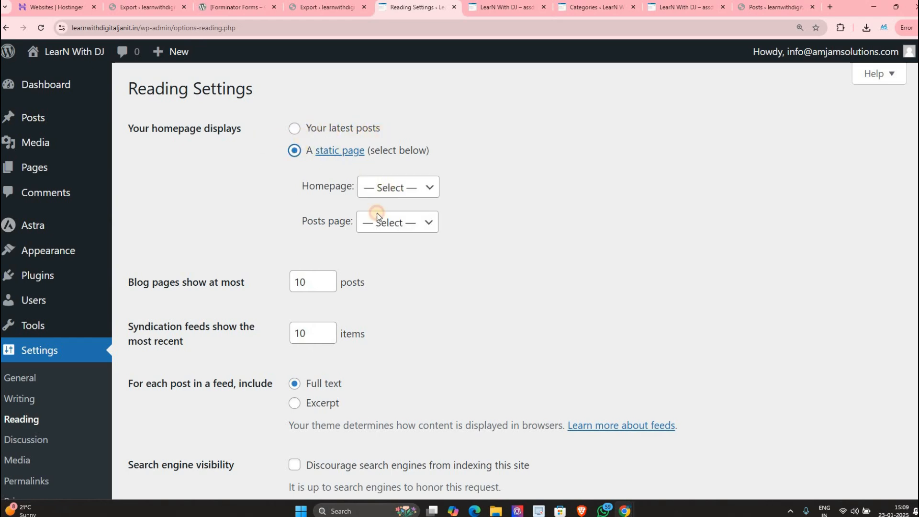
{"action": "left_click", "coordinate": [378, 225]}
{"action": "scroll", "coordinate": [215, 335], "scroll_direction": "down", "scroll_amount": 3}
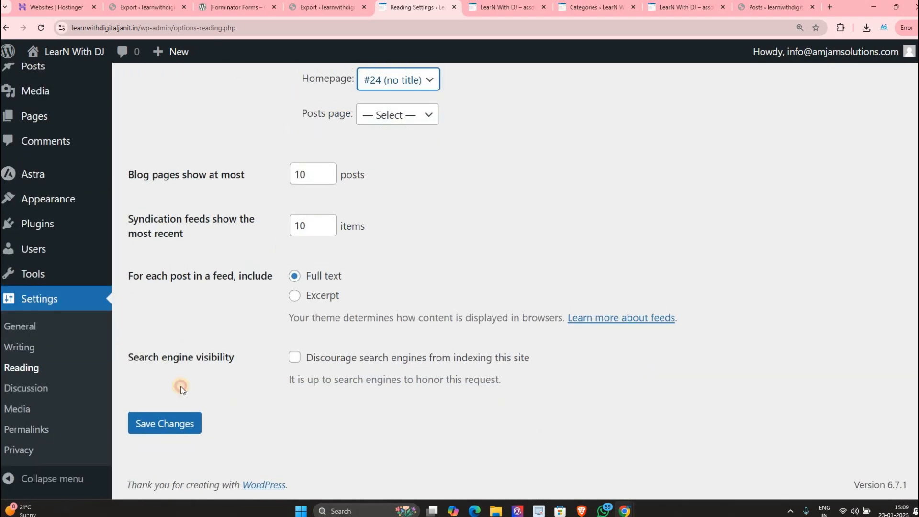
{"action": "left_click", "coordinate": [493, 9]}
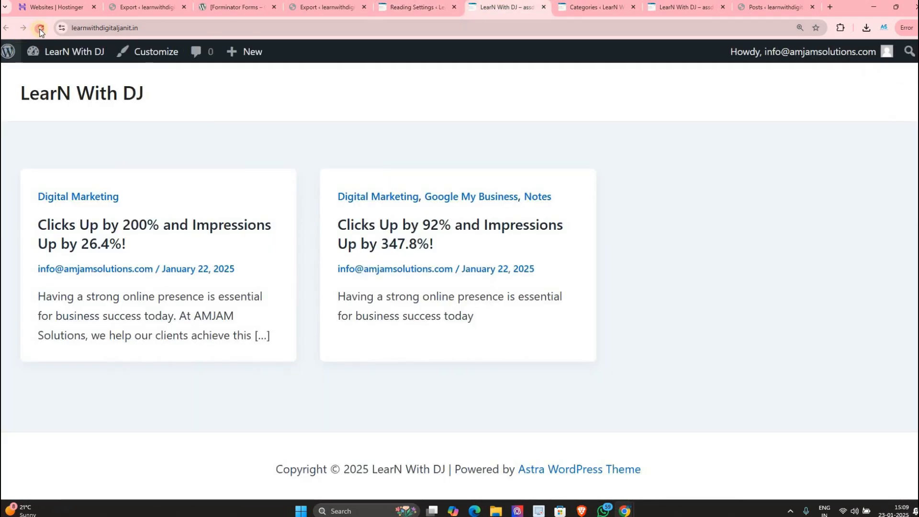
{"action": "left_click", "coordinate": [42, 82]}
{"action": "scroll", "coordinate": [630, 189], "scroll_direction": "down", "scroll_amount": 8}
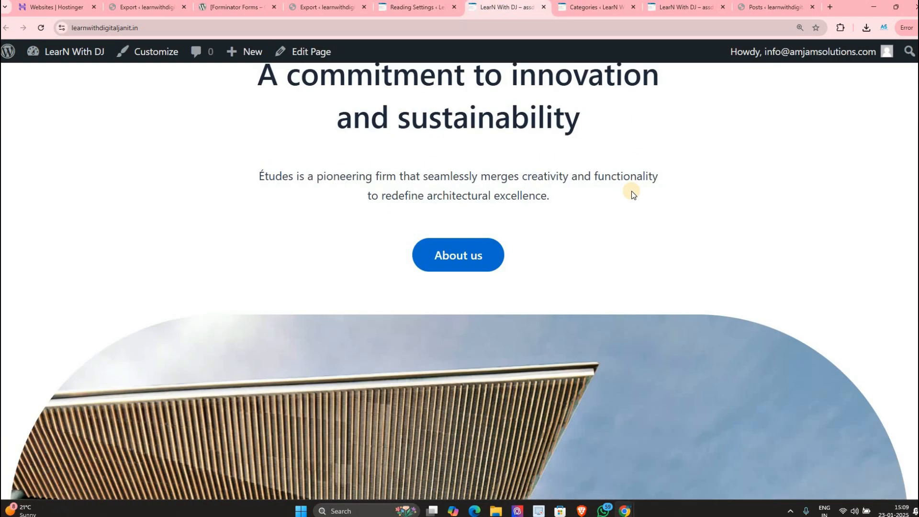
{"action": "scroll", "coordinate": [628, 182], "scroll_direction": "down", "scroll_amount": 12}
{"action": "scroll", "coordinate": [527, 119], "scroll_direction": "up", "scroll_amount": 9}
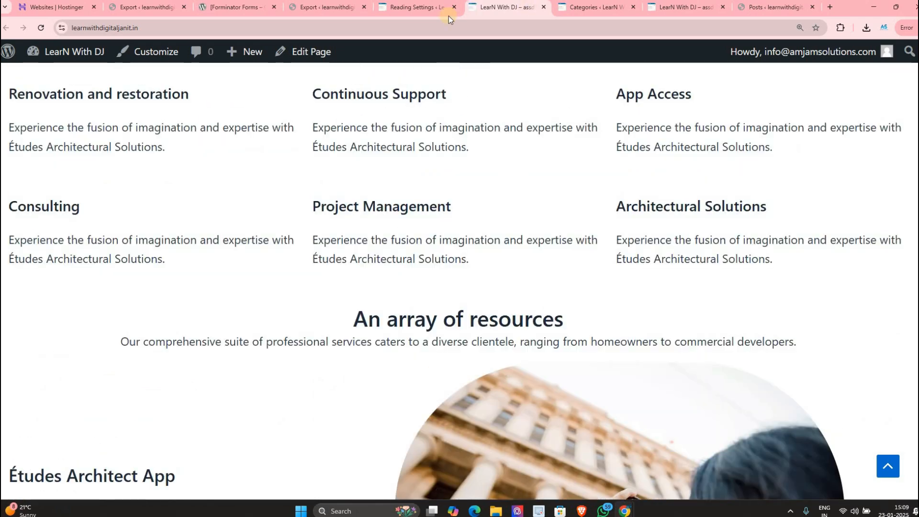
{"action": "key", "text": "ctrl+shift+Tab"}
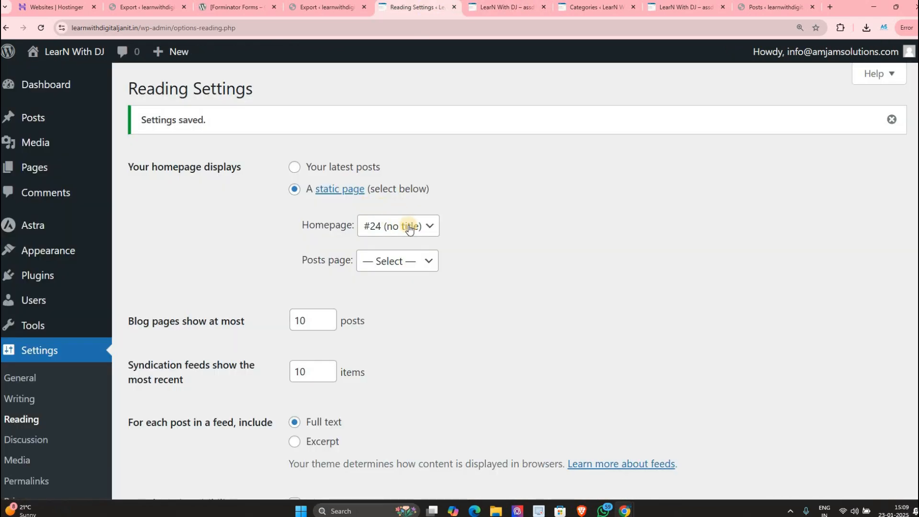
Step: Review the homepage page list, blog posts-per-page and homepage display settings against the live site
{"action": "left_click", "coordinate": [398, 226]}
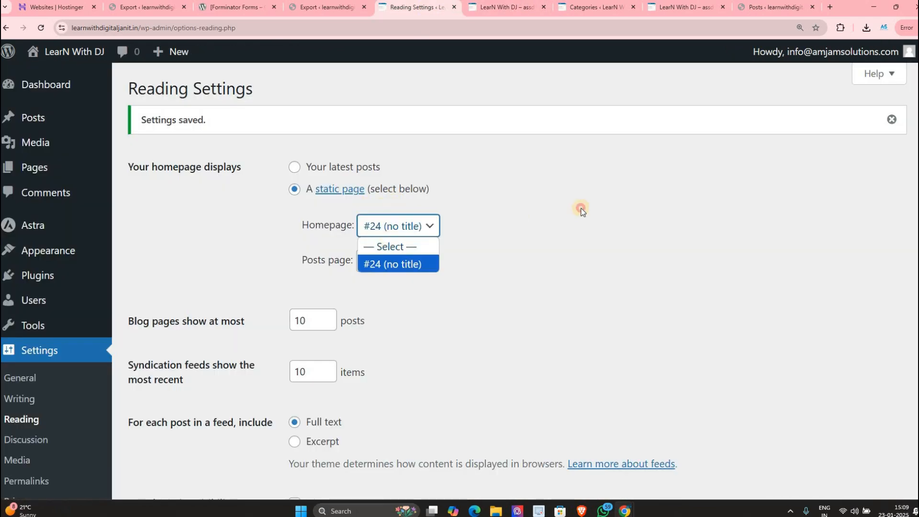
{"action": "scroll", "coordinate": [289, 258], "scroll_direction": "down", "scroll_amount": 3}
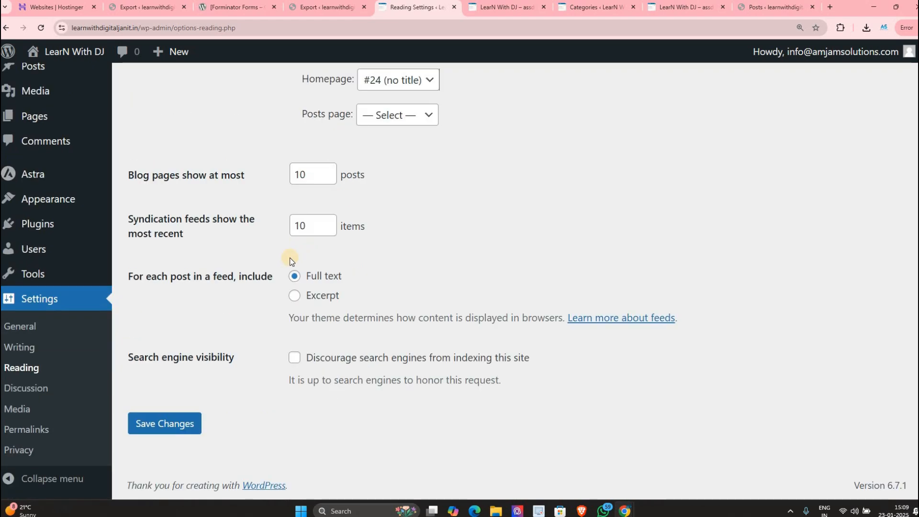
{"action": "left_click_drag", "start_coordinate": [267, 191], "coordinate": [152, 175]}
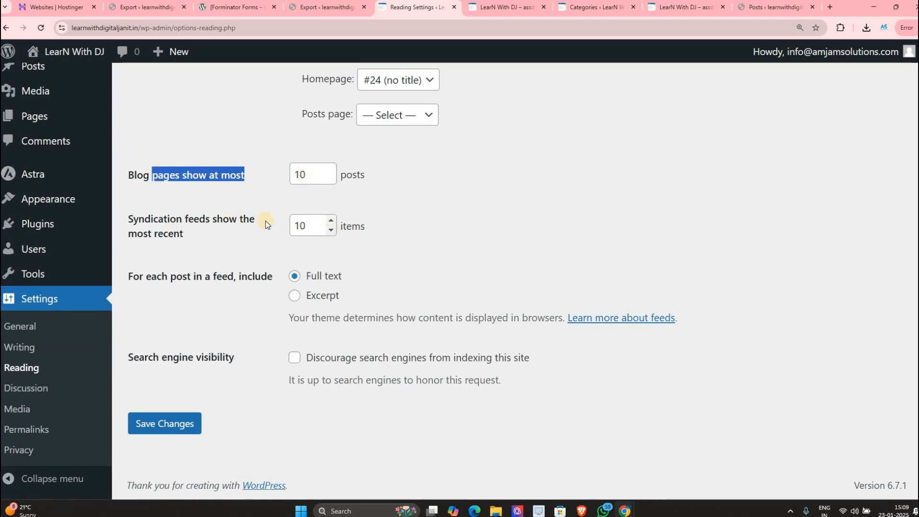
{"action": "scroll", "coordinate": [268, 206], "scroll_direction": "up", "scroll_amount": 3}
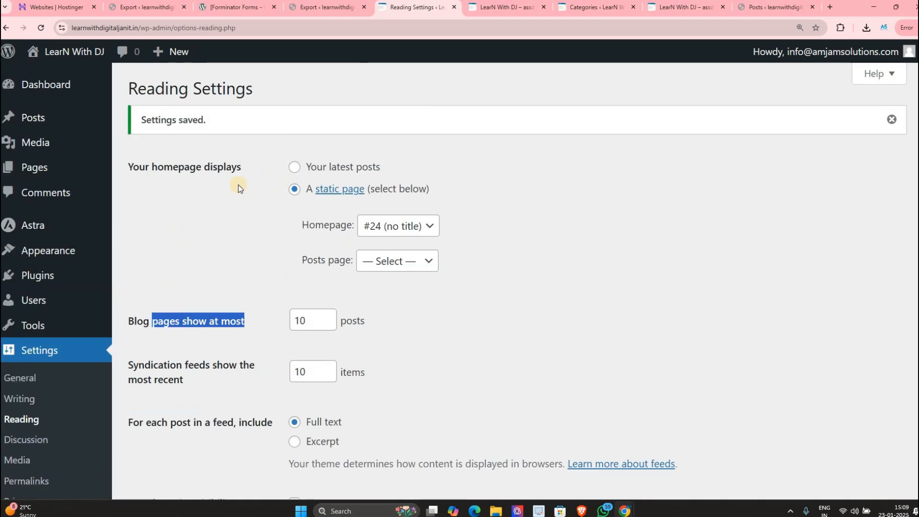
{"action": "triple_click", "coordinate": [236, 164]}
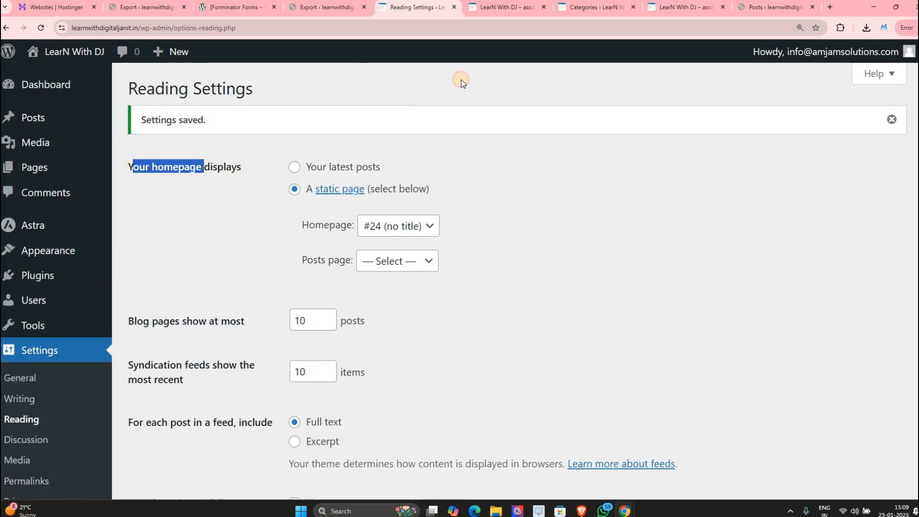
{"action": "left_click", "coordinate": [505, 7]}
{"action": "key", "text": "ctrl+l"}
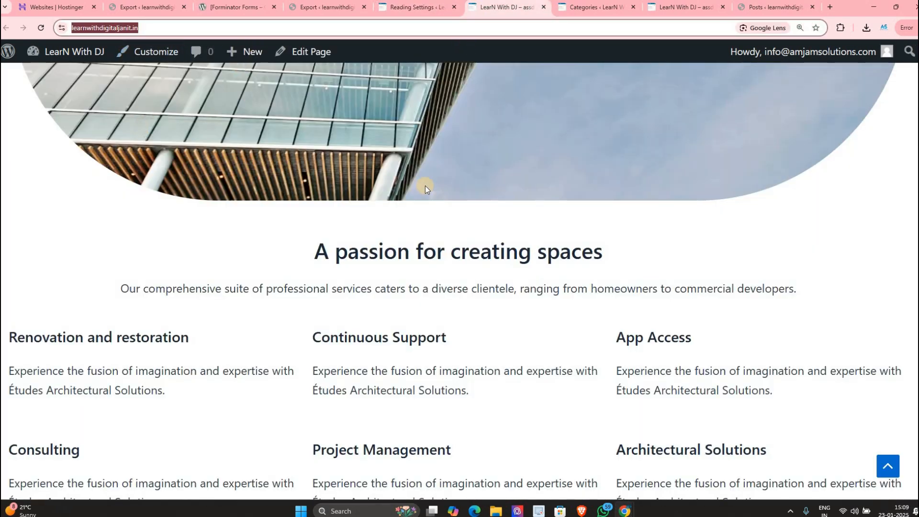
{"action": "scroll", "coordinate": [335, 144], "scroll_direction": "up", "scroll_amount": 3}
{"action": "key", "text": "ctrl+shift+Tab"}
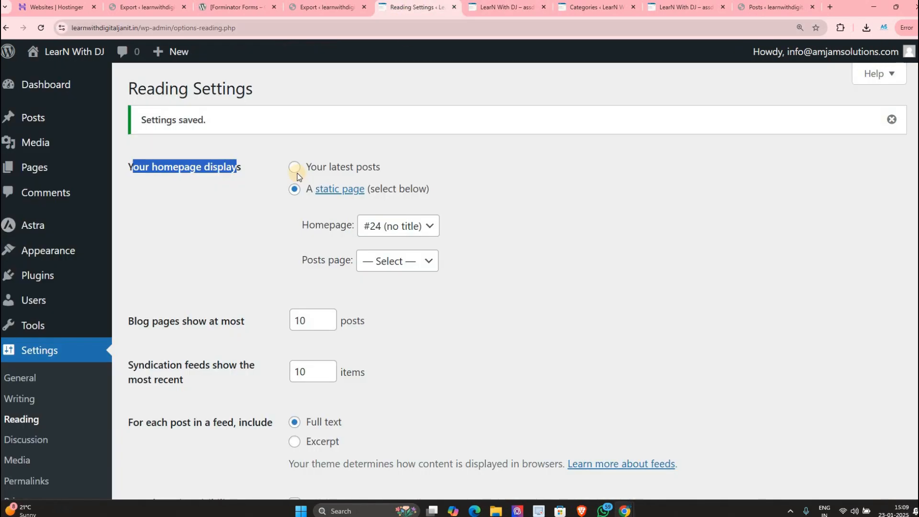
Step: Keep the static homepage #24 and tick 'Discourage search engines from indexing this site'
{"action": "left_click", "coordinate": [294, 168]}
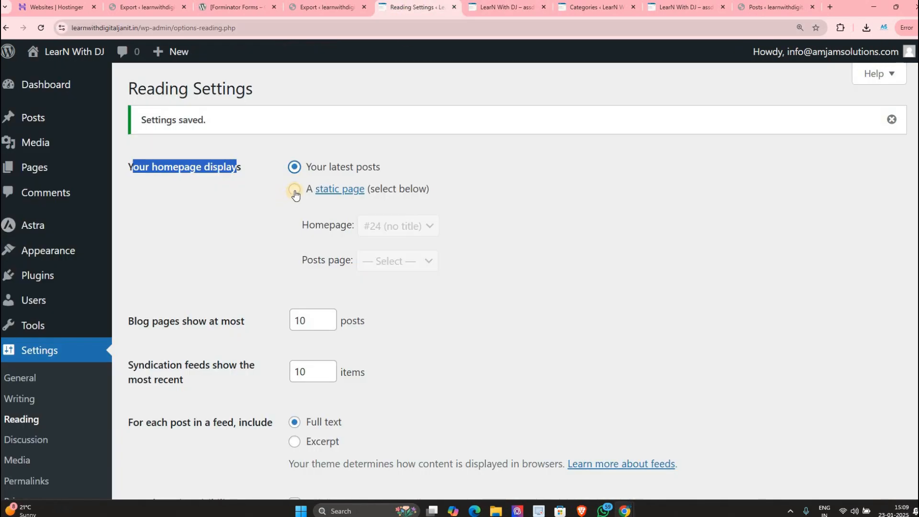
{"action": "left_click", "coordinate": [295, 192]}
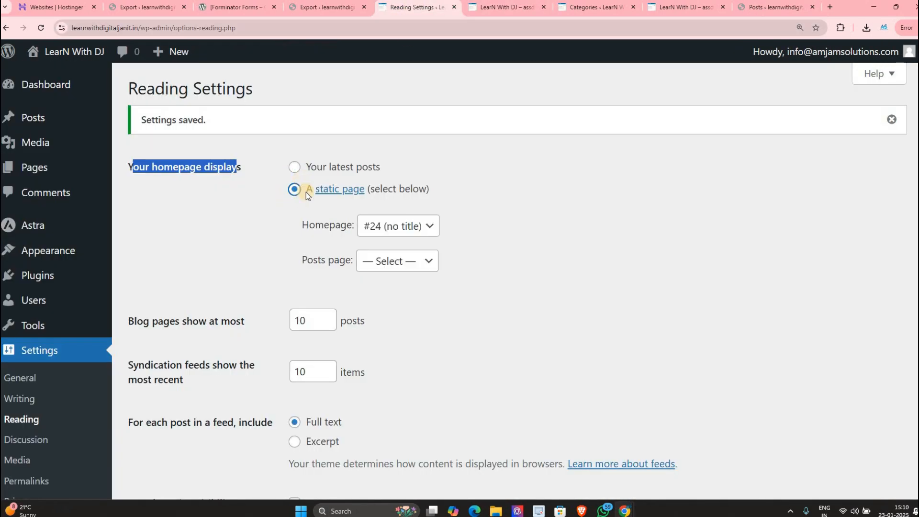
{"action": "left_click", "coordinate": [412, 227]}
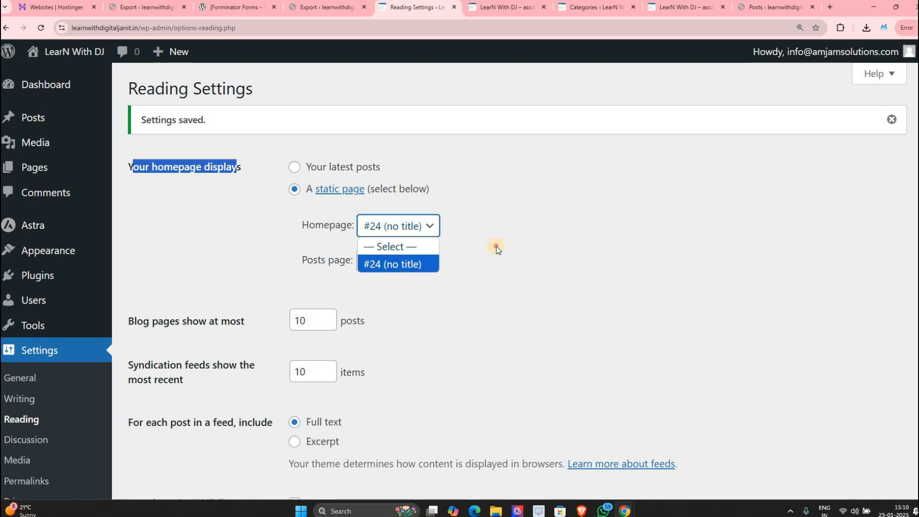
{"action": "left_click", "coordinate": [473, 274]}
{"action": "scroll", "coordinate": [211, 364], "scroll_direction": "down", "scroll_amount": 3}
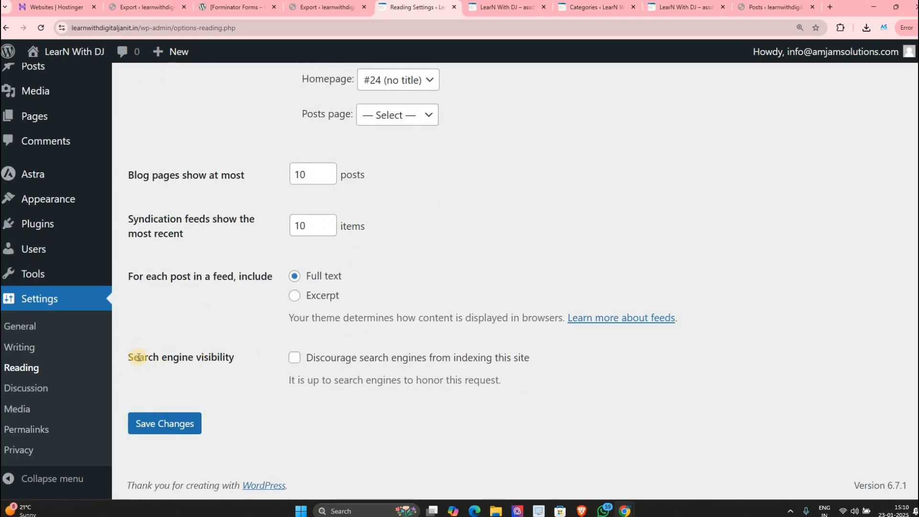
{"action": "left_click_drag", "start_coordinate": [129, 357], "coordinate": [251, 356]}
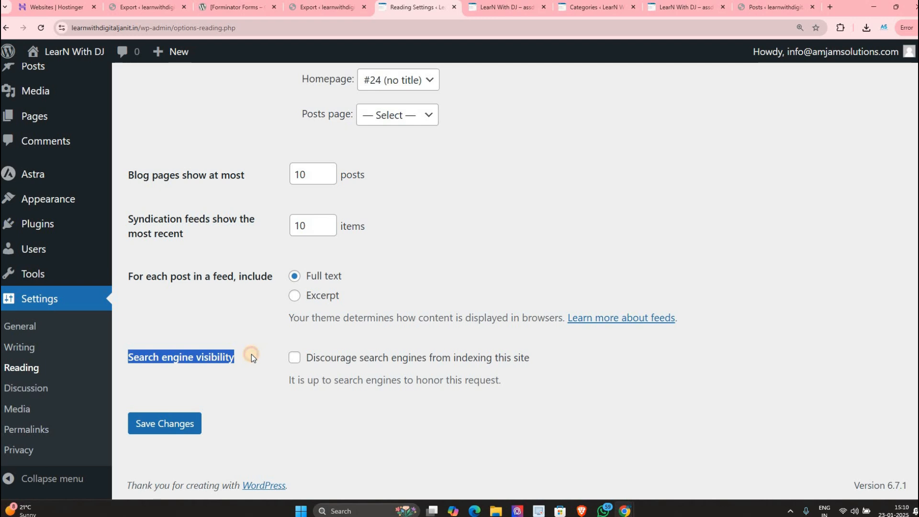
{"action": "left_click", "coordinate": [294, 359]}
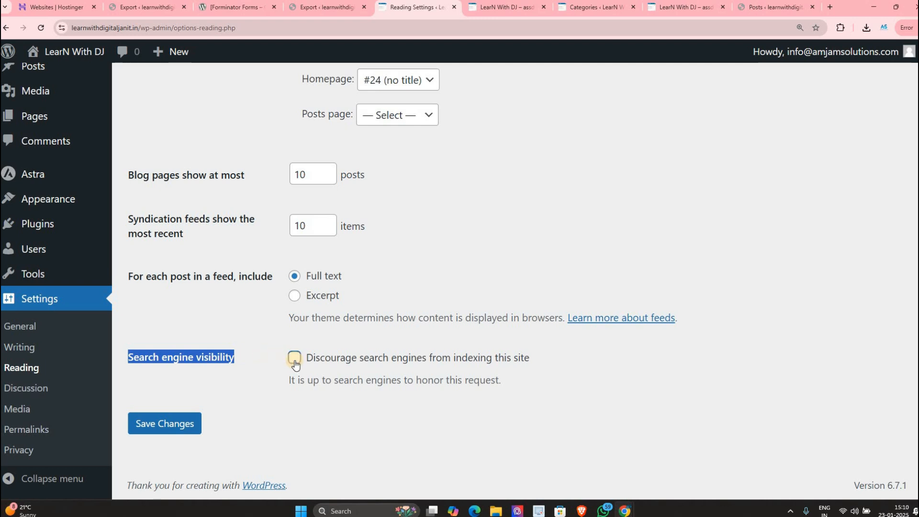
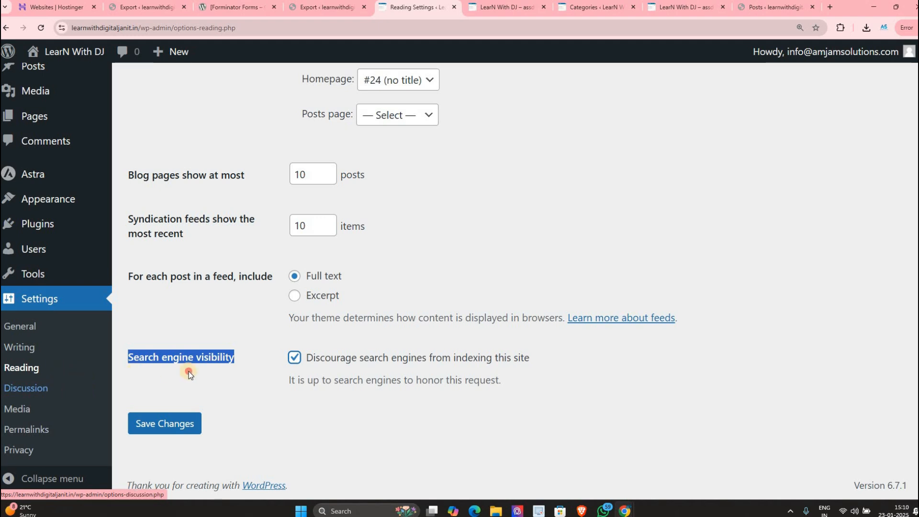
Step: Go to Settings > Discussion from the admin sidebar
{"action": "left_click", "coordinate": [38, 388]}
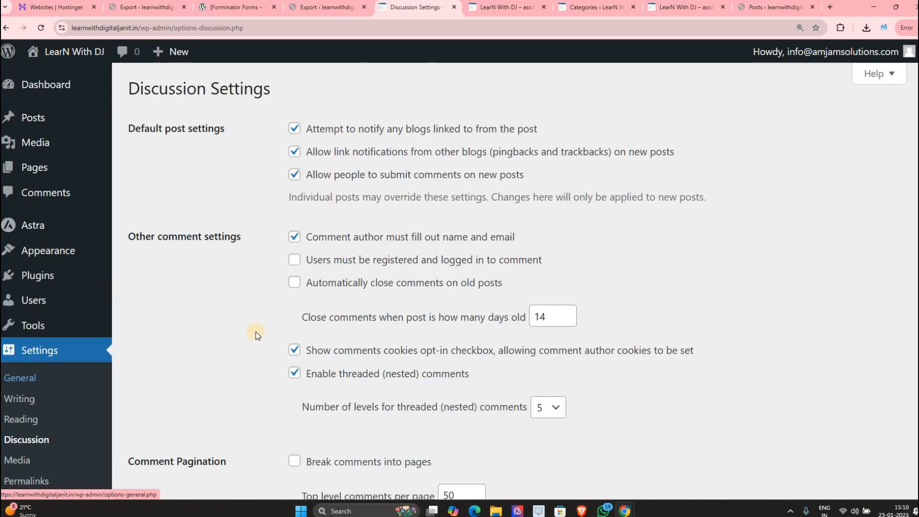
Step: Look over the discussion options and require commenters to be registered and logged in
{"action": "scroll", "coordinate": [255, 331], "scroll_direction": "down", "scroll_amount": 10}
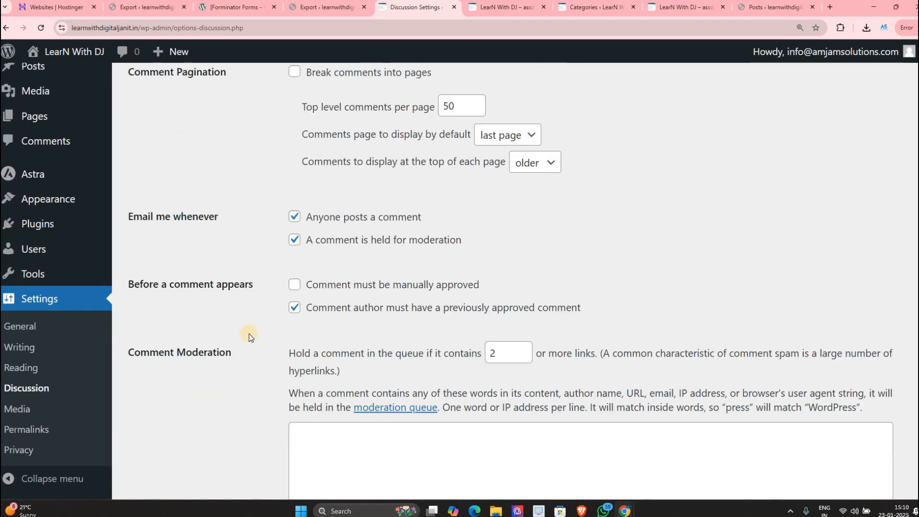
{"action": "scroll", "coordinate": [249, 335], "scroll_direction": "down", "scroll_amount": 10}
{"action": "scroll", "coordinate": [249, 315], "scroll_direction": "up", "scroll_amount": 6}
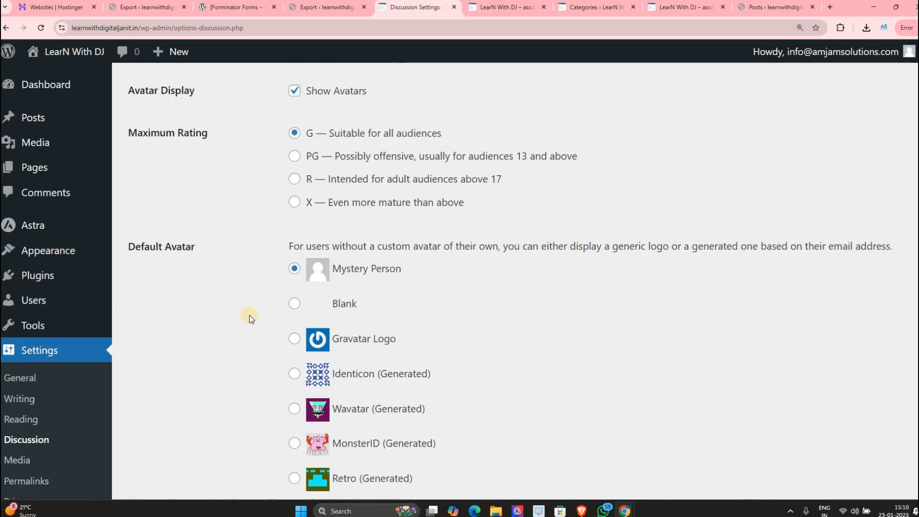
{"action": "scroll", "coordinate": [249, 315], "scroll_direction": "down", "scroll_amount": 8}
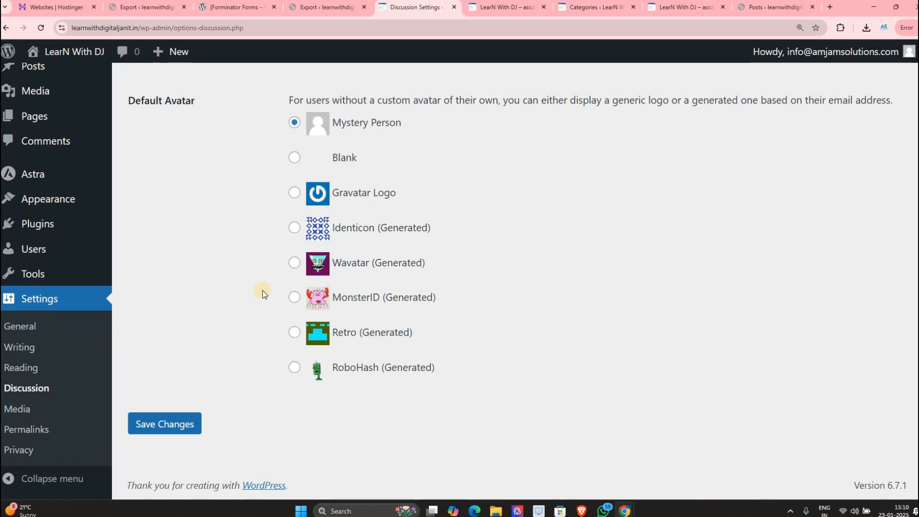
{"action": "scroll", "coordinate": [264, 285], "scroll_direction": "up", "scroll_amount": 5}
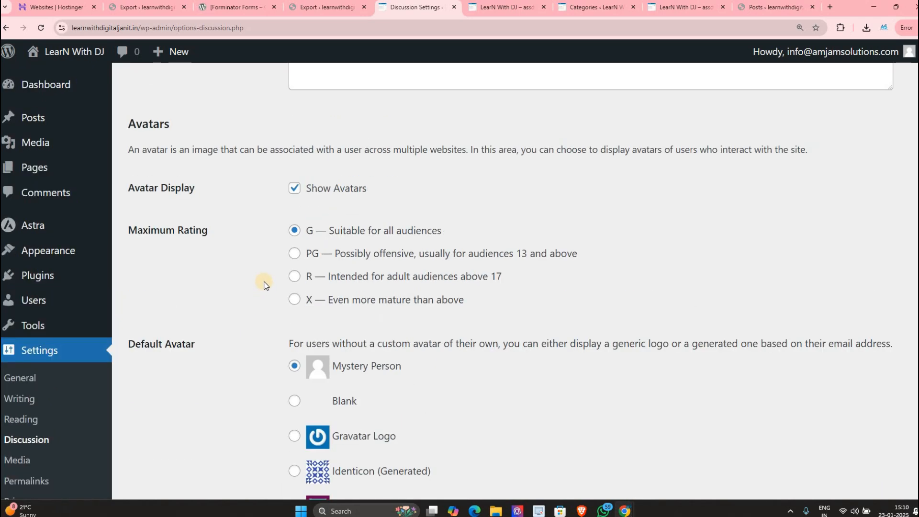
{"action": "scroll", "coordinate": [264, 285], "scroll_direction": "up", "scroll_amount": 15}
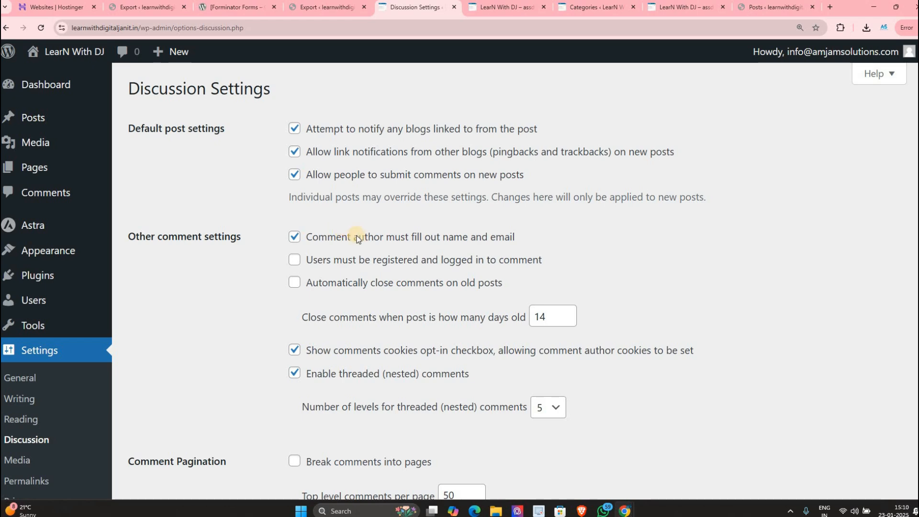
{"action": "left_click", "coordinate": [293, 243]}
Step: Toggle the new-comment e-mail alert and the linked-blogs notification option, then go to Media settings
{"action": "scroll", "coordinate": [380, 239], "scroll_direction": "down", "scroll_amount": 6}
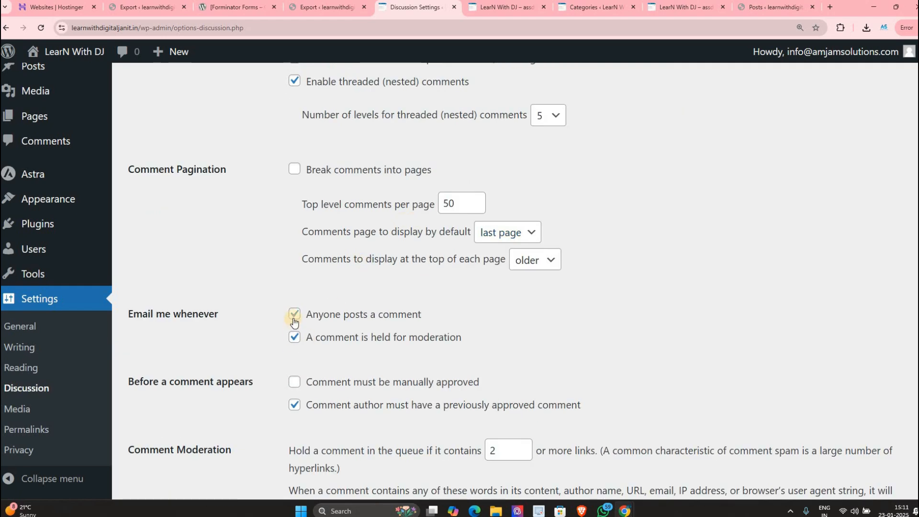
{"action": "left_click", "coordinate": [294, 320]}
{"action": "scroll", "coordinate": [254, 167], "scroll_direction": "up", "scroll_amount": 6}
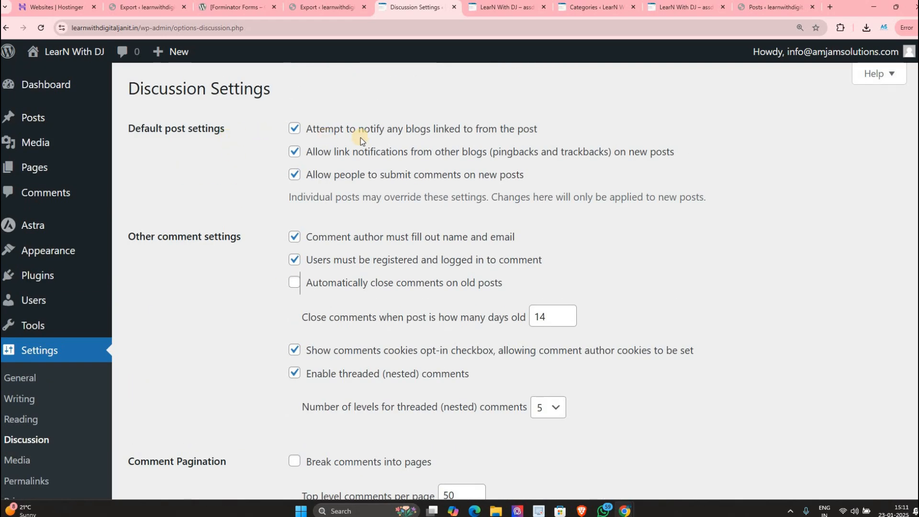
{"action": "left_click_drag", "start_coordinate": [412, 129], "coordinate": [476, 131]}
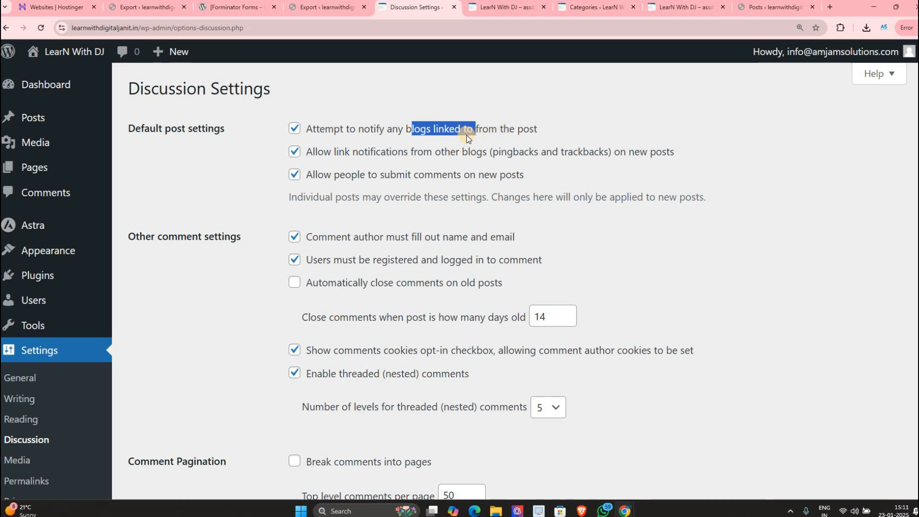
{"action": "left_click", "coordinate": [295, 132]}
{"action": "scroll", "coordinate": [389, 273], "scroll_direction": "down", "scroll_amount": 7}
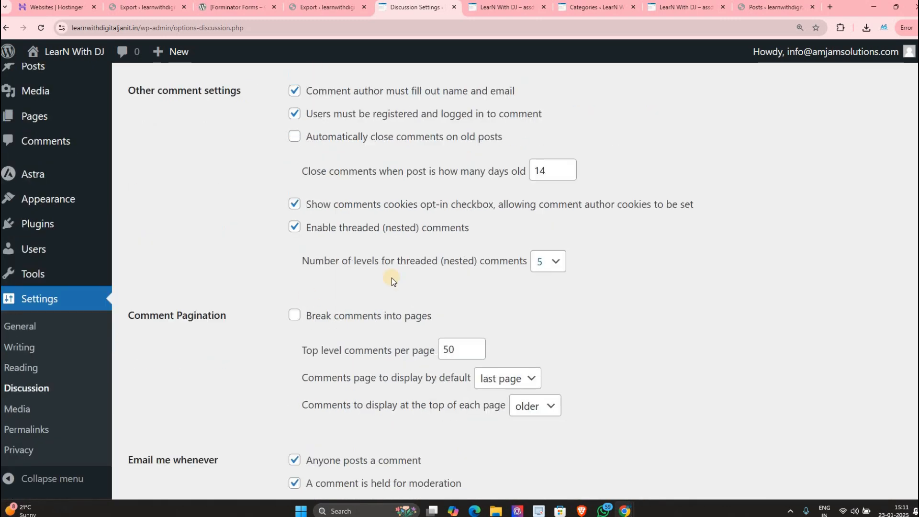
{"action": "left_click", "coordinate": [50, 408]}
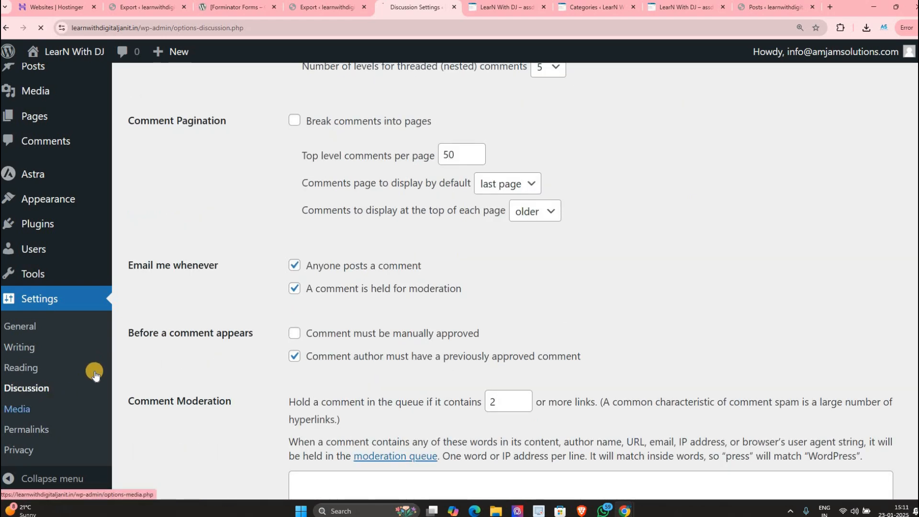
Step: Open the first post, about clicks up by 200%, in the editor
{"action": "scroll", "coordinate": [233, 278], "scroll_direction": "down", "scroll_amount": 1}
{"action": "scroll", "coordinate": [236, 277], "scroll_direction": "up", "scroll_amount": 1}
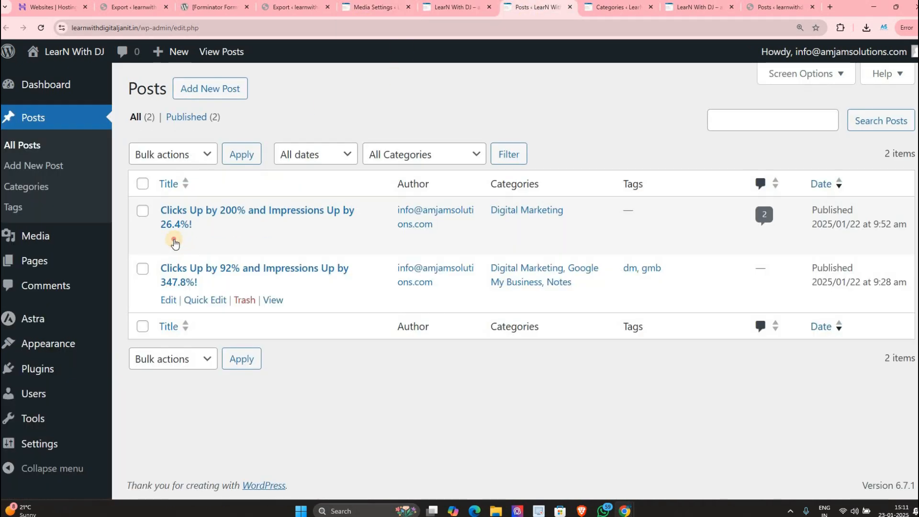
{"action": "left_click", "coordinate": [174, 240], "text": "ctrl"}
{"action": "left_click", "coordinate": [553, 10]}
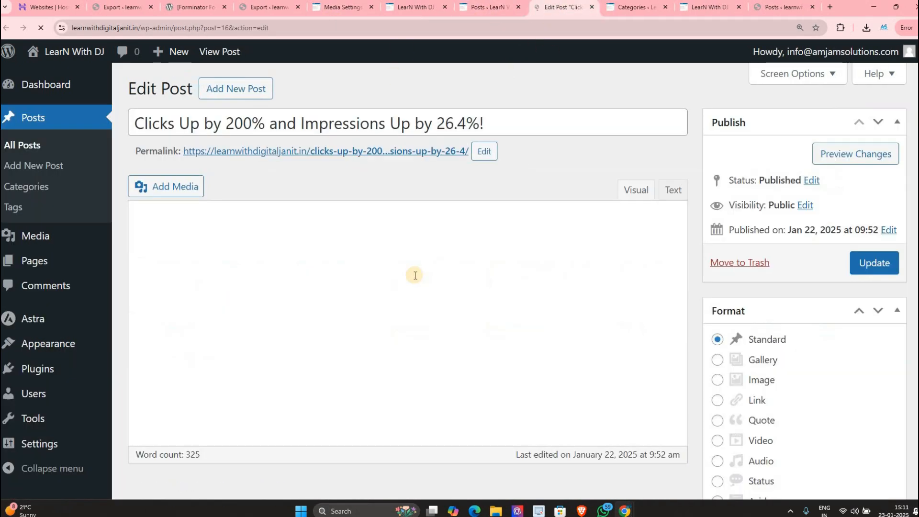
Step: Open the chart image's details and check its advanced options and link target
{"action": "scroll", "coordinate": [383, 336], "scroll_direction": "down", "scroll_amount": 8}
{"action": "left_click", "coordinate": [383, 368]}
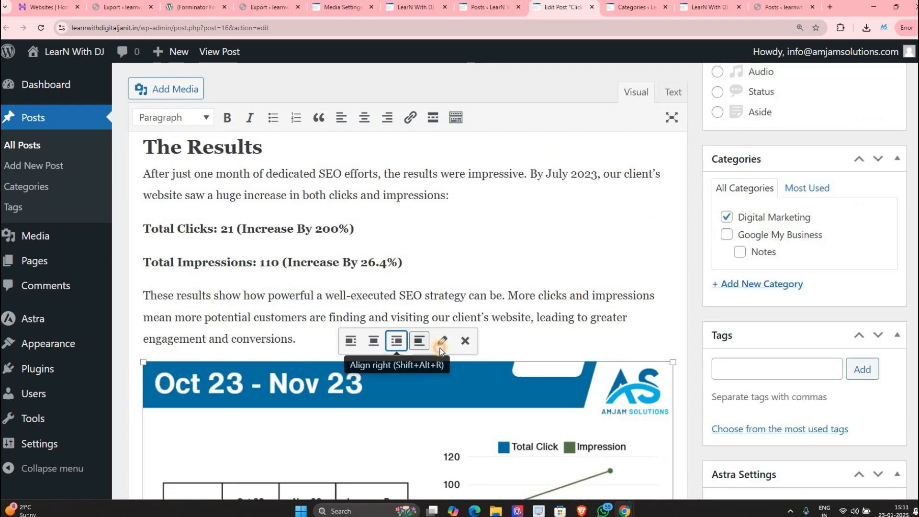
{"action": "left_click", "coordinate": [441, 342]}
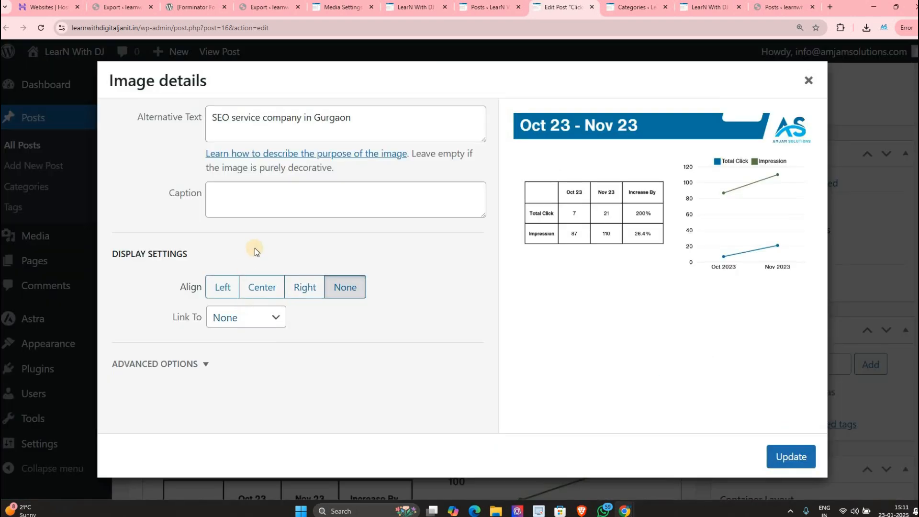
{"action": "left_click", "coordinate": [205, 364]}
{"action": "scroll", "coordinate": [206, 311], "scroll_direction": "down", "scroll_amount": 2}
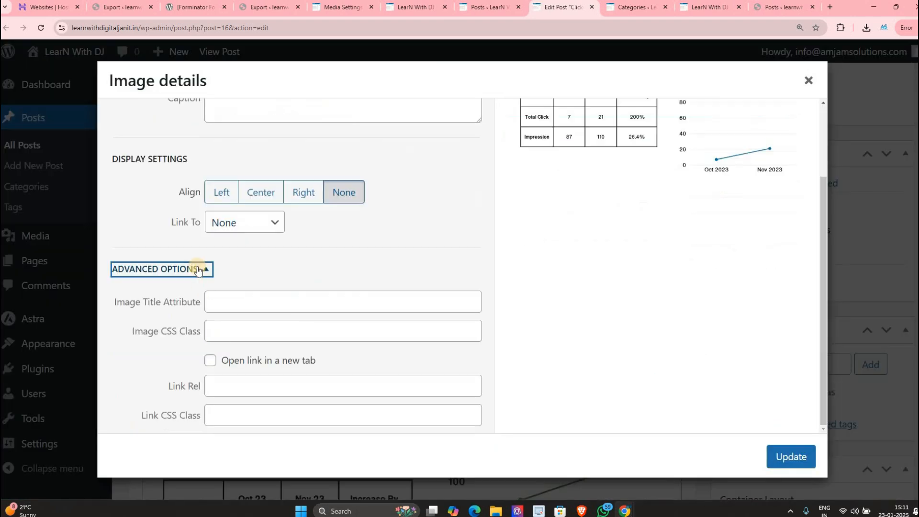
{"action": "left_click", "coordinate": [219, 223]}
{"action": "scroll", "coordinate": [275, 158], "scroll_direction": "up", "scroll_amount": 2}
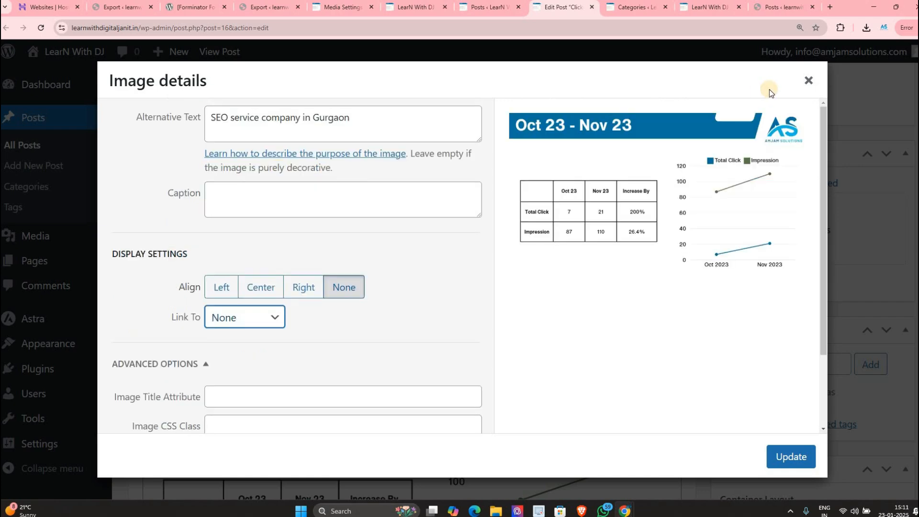
{"action": "left_click", "coordinate": [808, 86]}
Step: Reopen and close the chart image details, then bring up the Add Media window
{"action": "scroll", "coordinate": [285, 283], "scroll_direction": "down", "scroll_amount": 2}
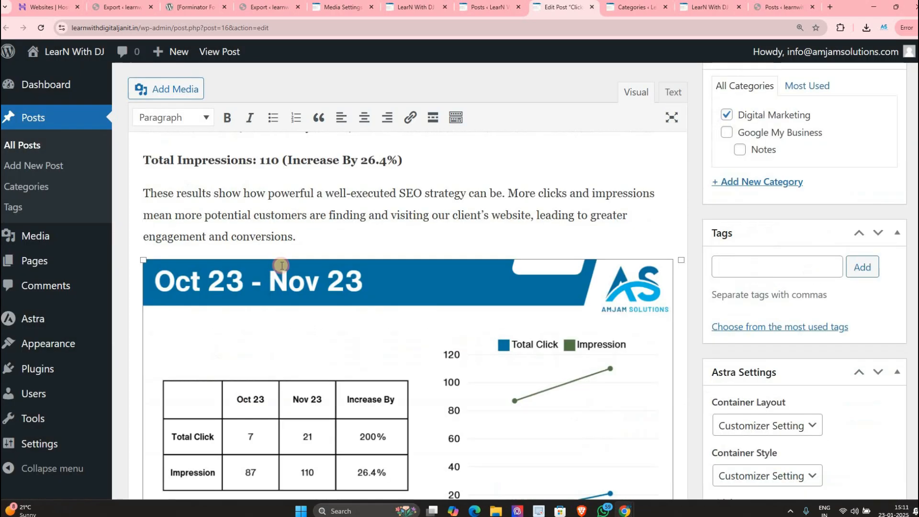
{"action": "scroll", "coordinate": [281, 266], "scroll_direction": "down", "scroll_amount": 4}
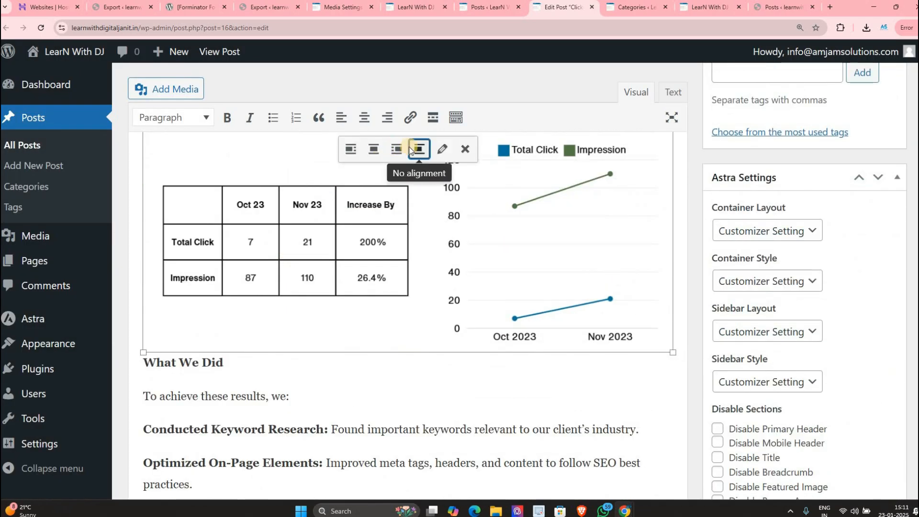
{"action": "left_click", "coordinate": [442, 149]}
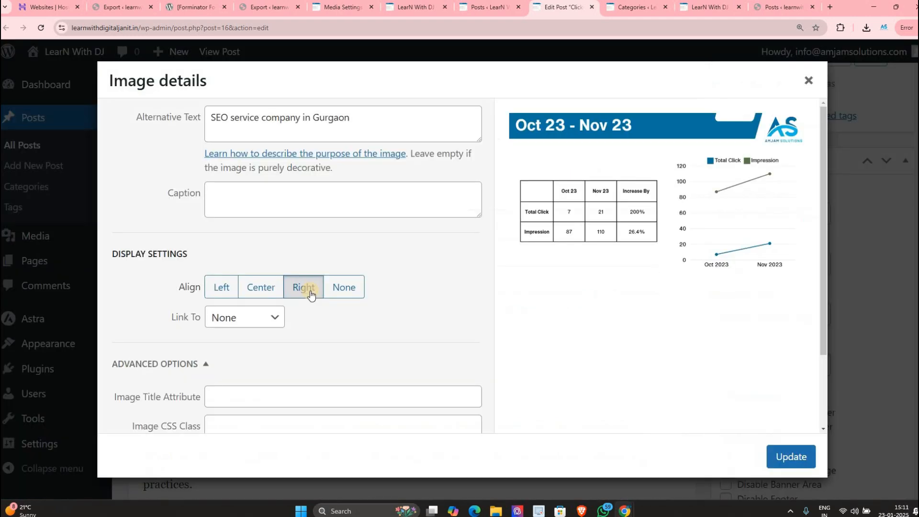
{"action": "scroll", "coordinate": [273, 355], "scroll_direction": "down", "scroll_amount": 2}
{"action": "scroll", "coordinate": [818, 81], "scroll_direction": "up", "scroll_amount": 2}
{"action": "left_click", "coordinate": [814, 79]}
{"action": "scroll", "coordinate": [288, 201], "scroll_direction": "up", "scroll_amount": 6}
{"action": "left_click", "coordinate": [191, 91]}
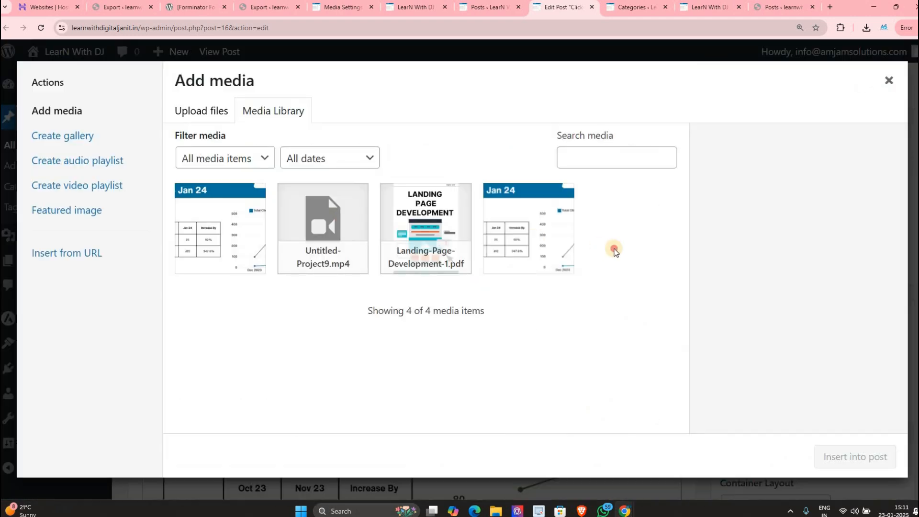
Step: Select the Jan 24 chart image, check its Size list keeping Medium, and return to Media Settings
{"action": "left_click", "coordinate": [536, 223]}
{"action": "scroll", "coordinate": [793, 383], "scroll_direction": "down", "scroll_amount": 5}
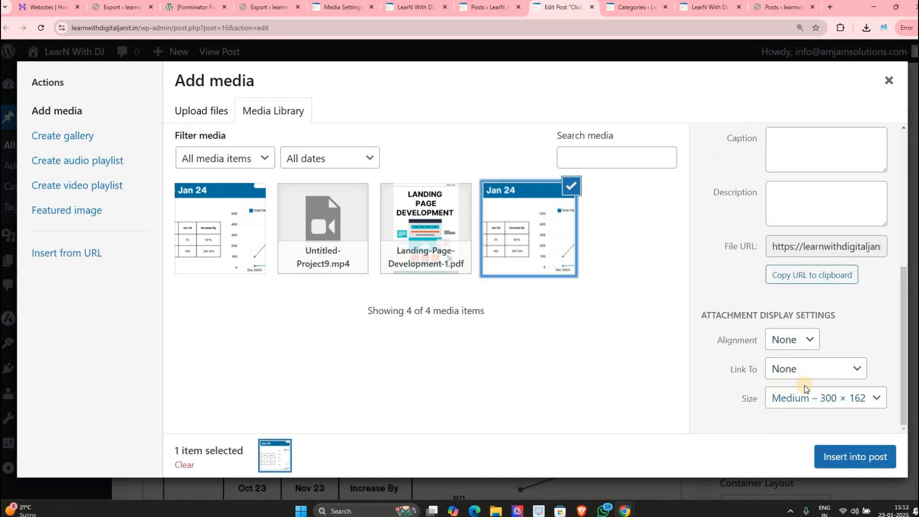
{"action": "left_click", "coordinate": [807, 402]}
{"action": "left_click", "coordinate": [807, 402]}
{"action": "left_click", "coordinate": [807, 402]}
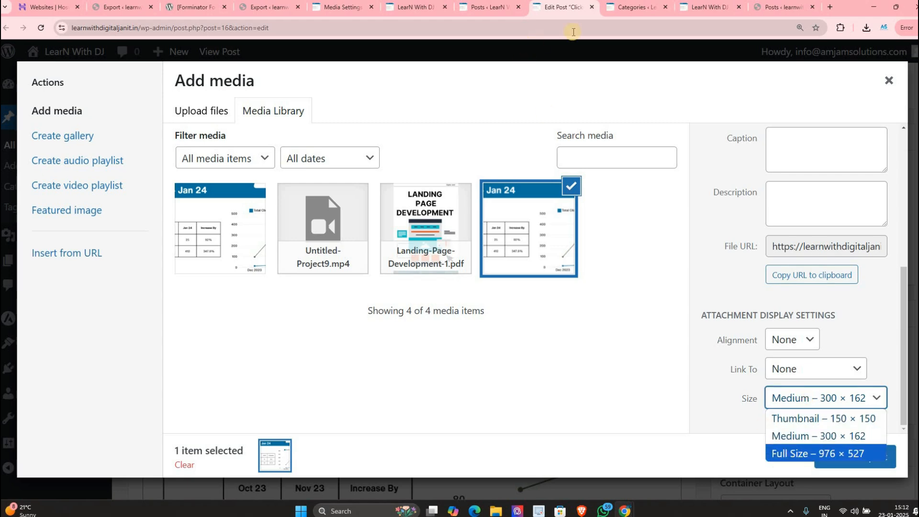
{"action": "left_click", "coordinate": [636, 6]}
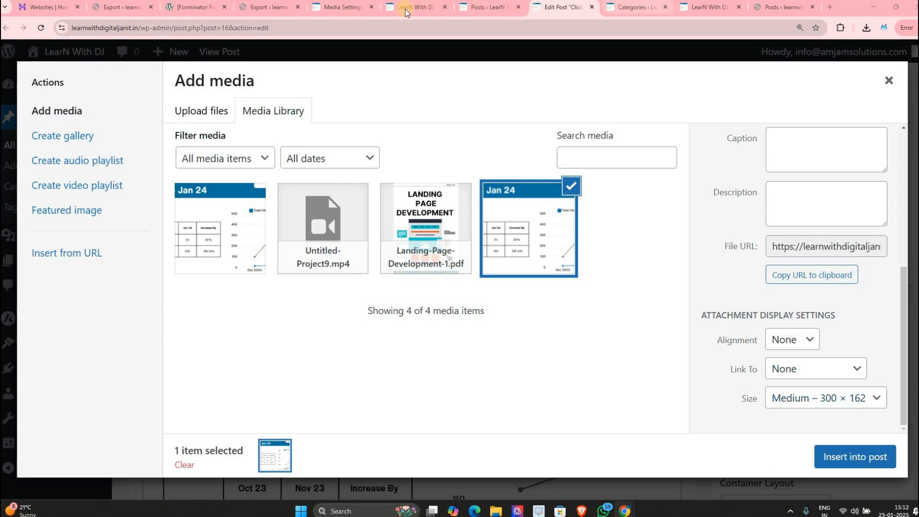
{"action": "left_click", "coordinate": [332, 12]}
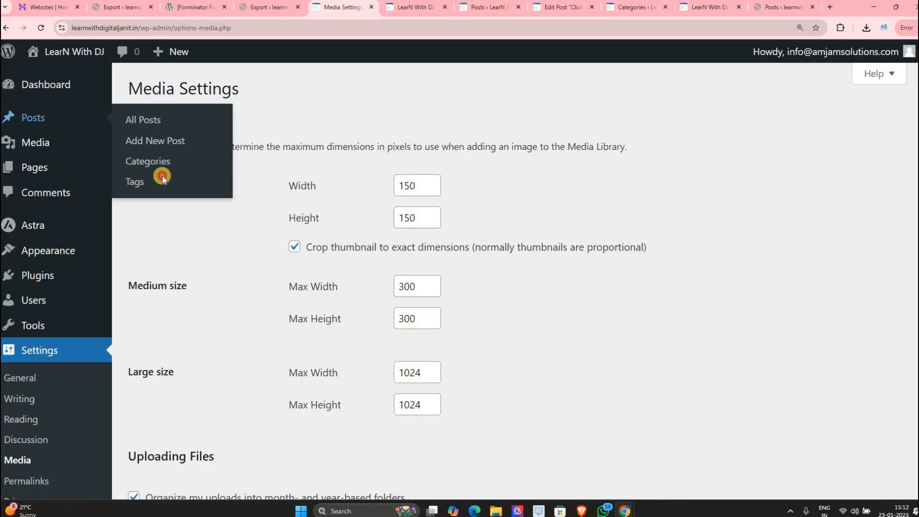
Step: Point out the thumbnail, medium and large size settings, then switch to the Posts list
{"action": "left_click_drag", "start_coordinate": [150, 372], "coordinate": [190, 376]}
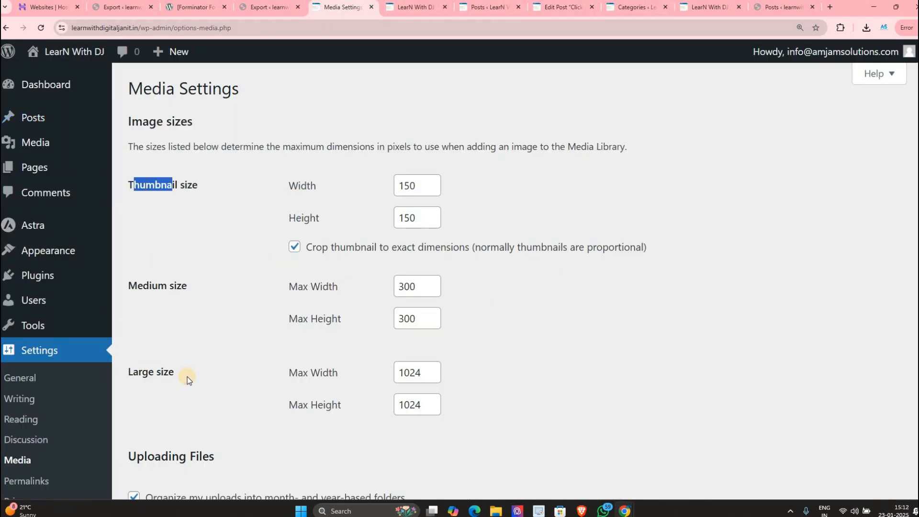
{"action": "left_click", "coordinate": [187, 377]}
{"action": "left_click", "coordinate": [176, 393]}
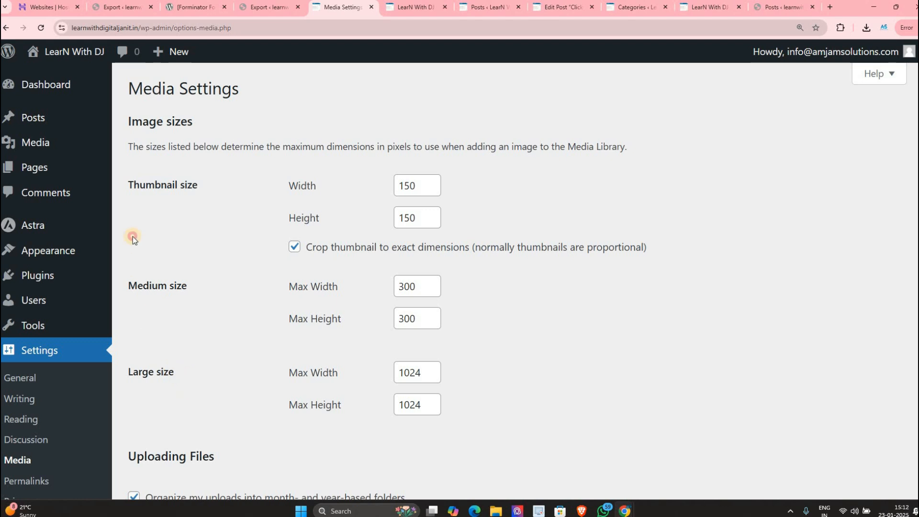
{"action": "left_click_drag", "start_coordinate": [133, 237], "coordinate": [216, 209]}
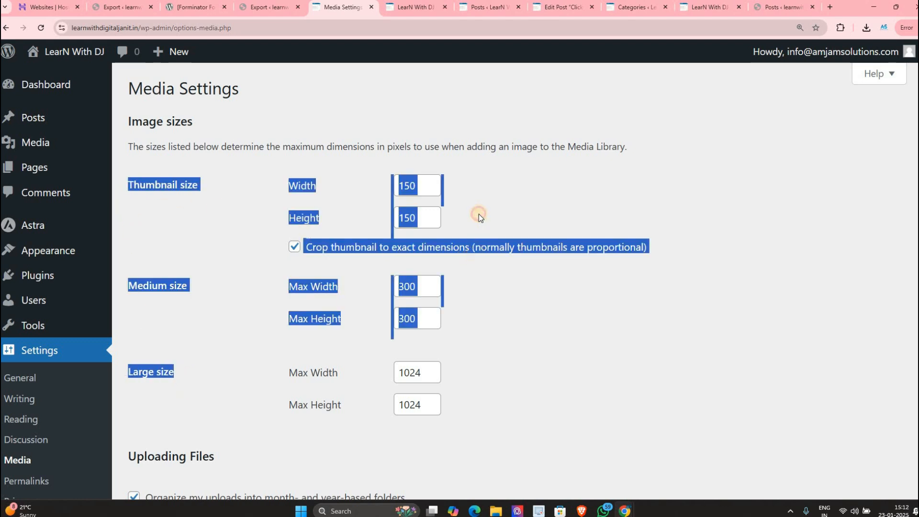
{"action": "left_click", "coordinate": [184, 190]}
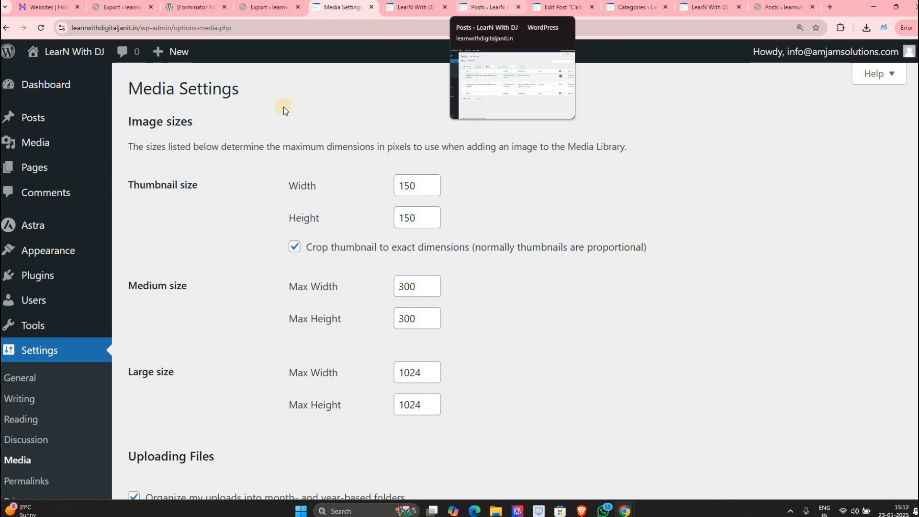
{"action": "left_click_drag", "start_coordinate": [148, 187], "coordinate": [171, 187]}
{"action": "left_click", "coordinate": [171, 289]}
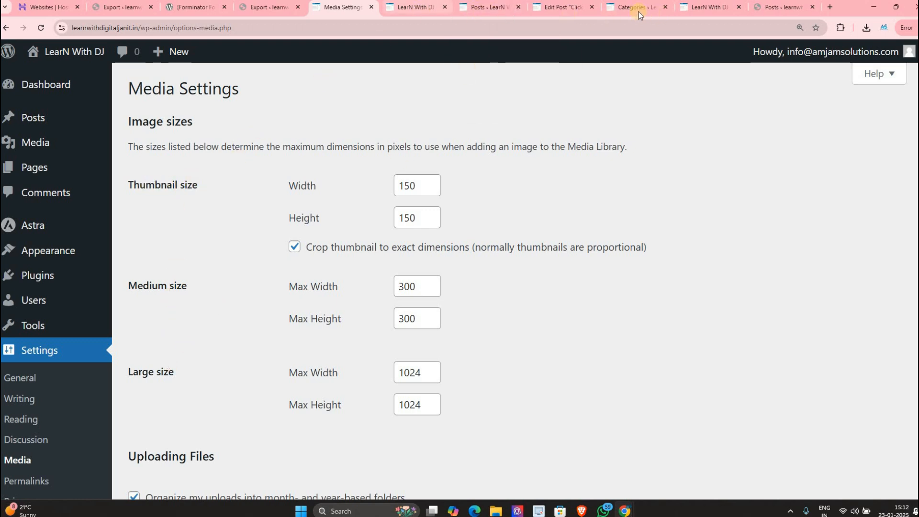
{"action": "left_click", "coordinate": [476, 8]}
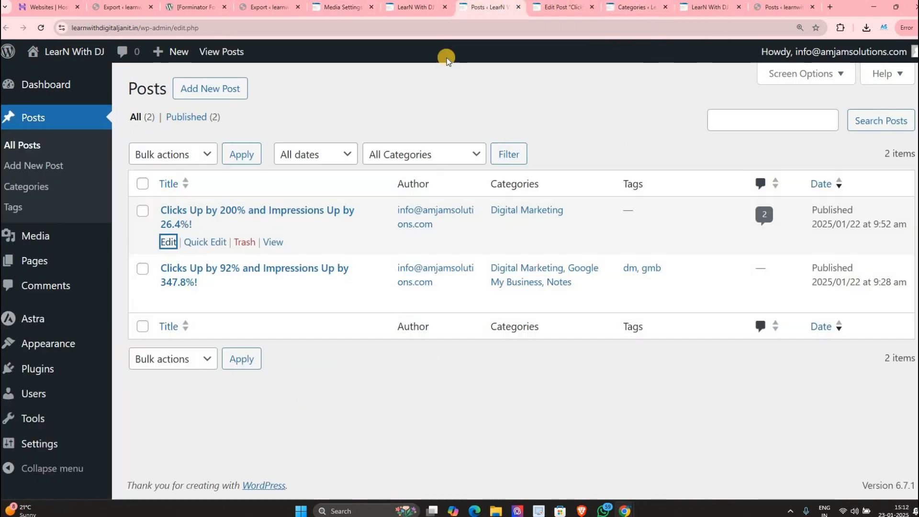
Step: Upload the Blue Yellow 3D Illustration image through Media > Add New
{"action": "left_click", "coordinate": [139, 238]}
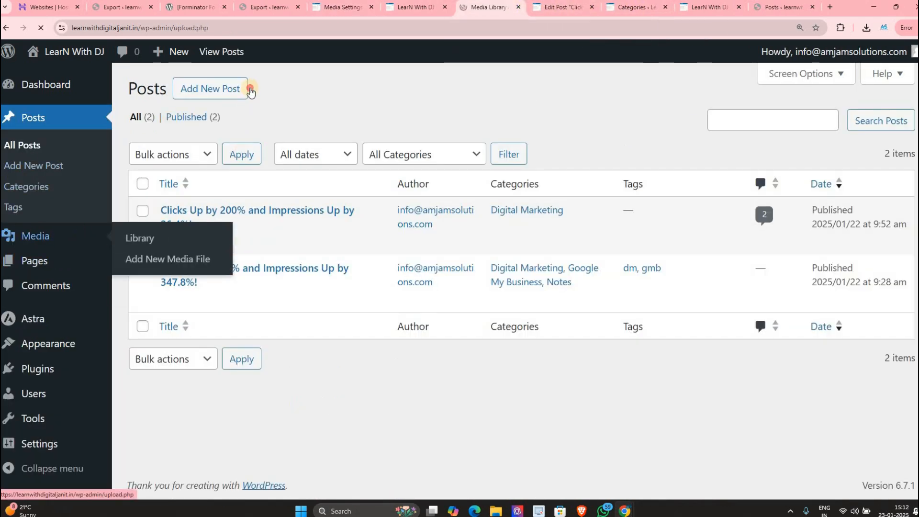
{"action": "left_click", "coordinate": [285, 88]}
{"action": "left_click", "coordinate": [518, 198]}
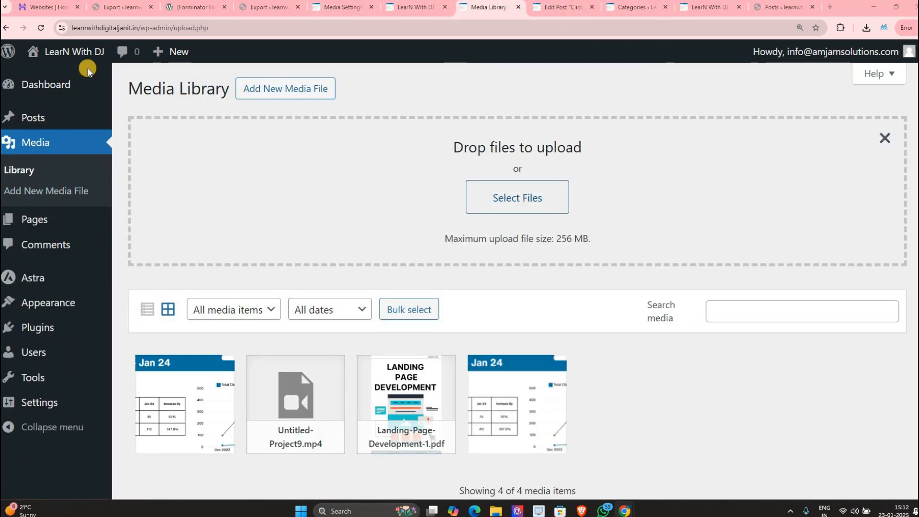
{"action": "scroll", "coordinate": [156, 137], "scroll_direction": "down", "scroll_amount": 1}
{"action": "scroll", "coordinate": [338, 124], "scroll_direction": "down", "scroll_amount": 6}
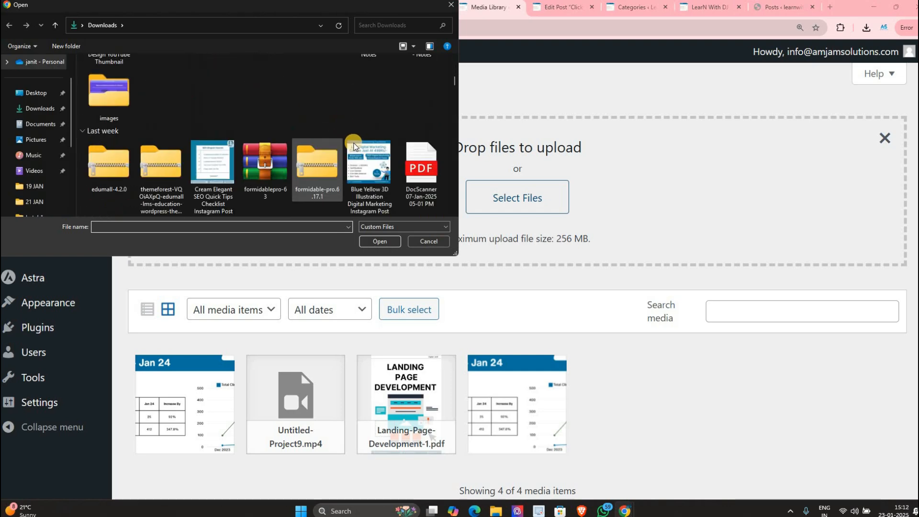
{"action": "double_click", "coordinate": [373, 154]}
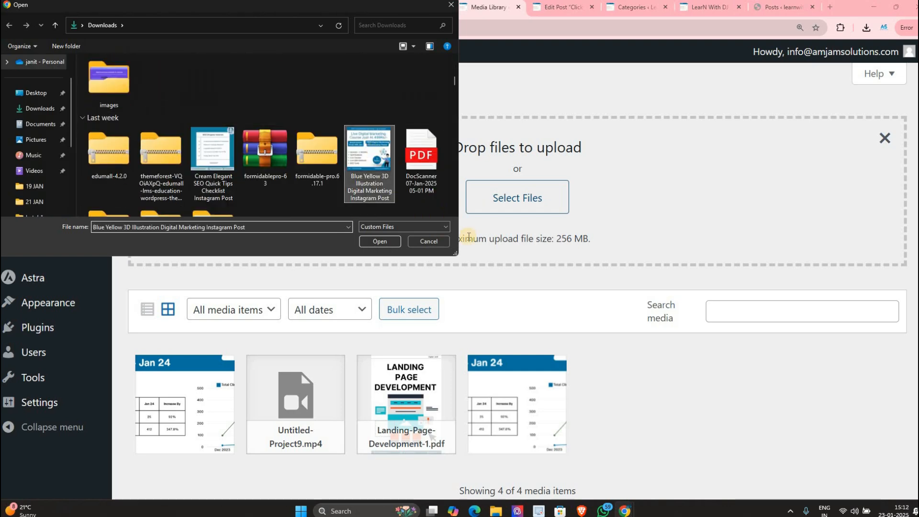
{"action": "scroll", "coordinate": [202, 351], "scroll_direction": "down", "scroll_amount": 1}
Step: Review the uploaded image's attachment details and its full edit page
{"action": "left_click", "coordinate": [889, 80]}
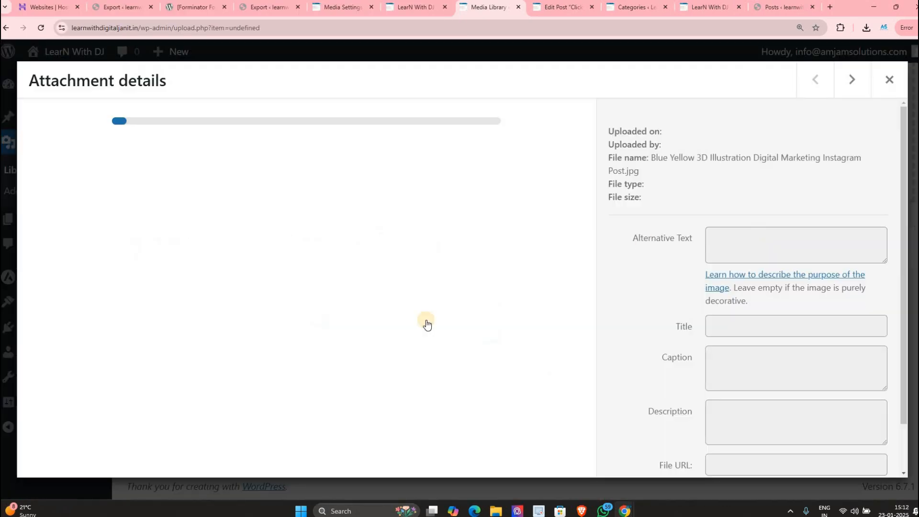
{"action": "left_click", "coordinate": [211, 345]}
{"action": "scroll", "coordinate": [750, 389], "scroll_direction": "down", "scroll_amount": 2}
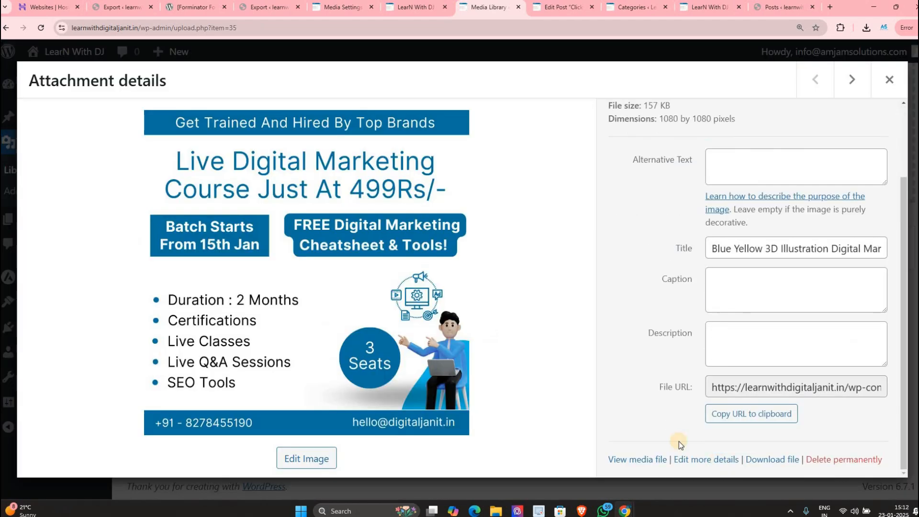
{"action": "scroll", "coordinate": [660, 233], "scroll_direction": "up", "scroll_amount": 2}
{"action": "scroll", "coordinate": [530, 404], "scroll_direction": "down", "scroll_amount": 2}
{"action": "left_click", "coordinate": [706, 459]}
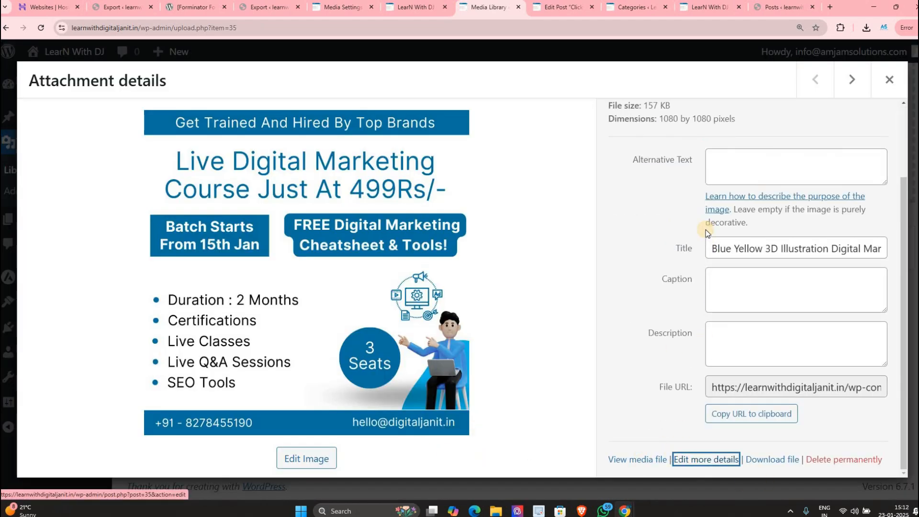
{"action": "scroll", "coordinate": [585, 341], "scroll_direction": "down", "scroll_amount": 6}
{"action": "scroll", "coordinate": [361, 285], "scroll_direction": "down", "scroll_amount": 4}
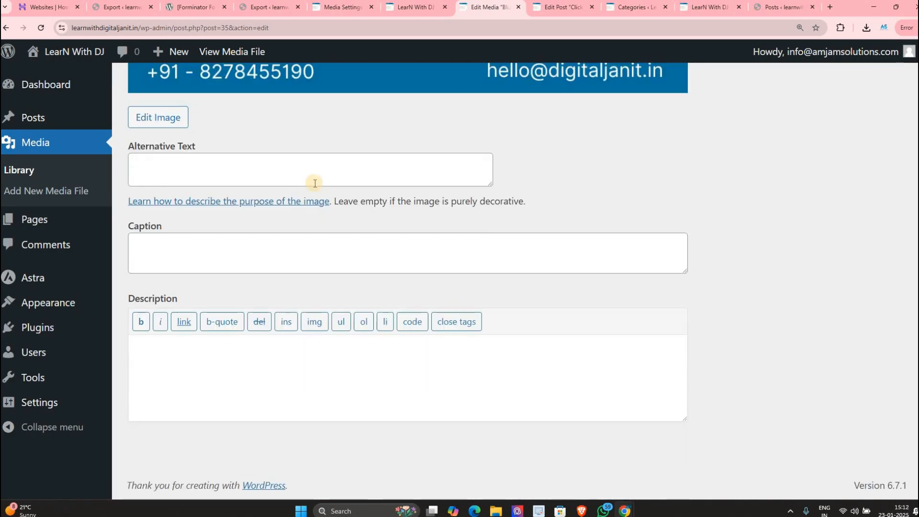
Step: Return to the post being edited and add blank lines after "engine rankings."
{"action": "left_click", "coordinate": [411, 7]}
{"action": "left_click", "coordinate": [341, 7]}
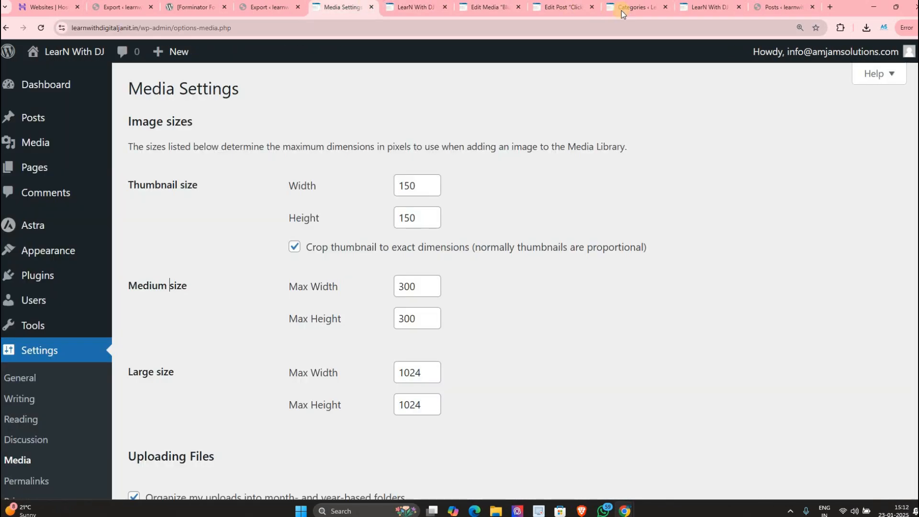
{"action": "left_click", "coordinate": [636, 6]}
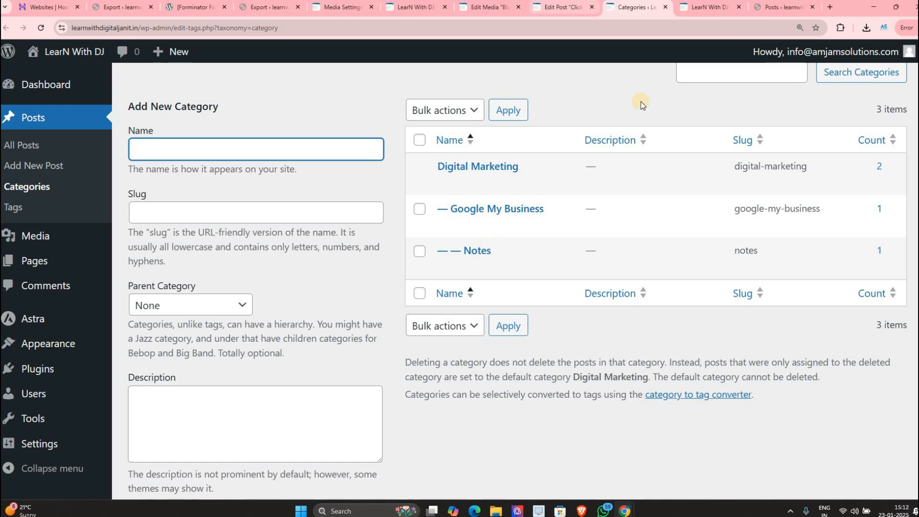
{"action": "left_click", "coordinate": [563, 7]}
{"action": "key", "text": "Escape"}
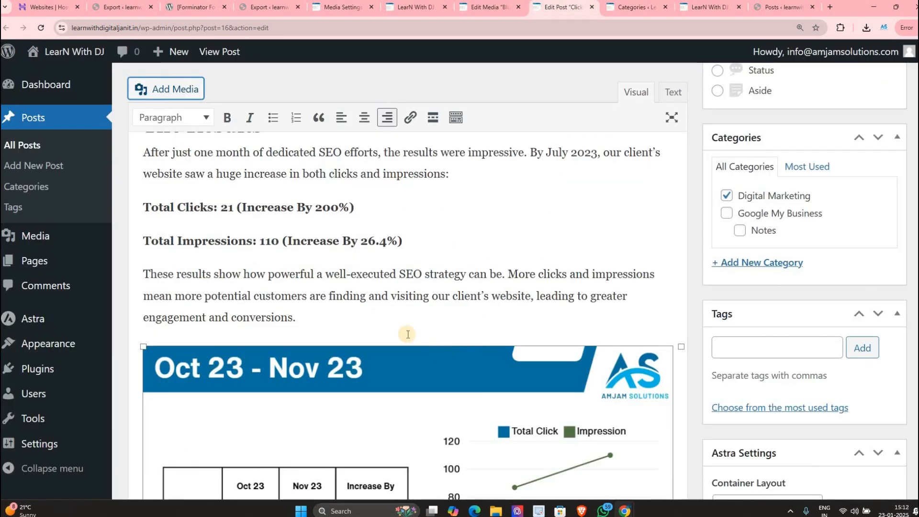
{"action": "scroll", "coordinate": [408, 335], "scroll_direction": "down", "scroll_amount": 5}
{"action": "key", "text": "Down"}
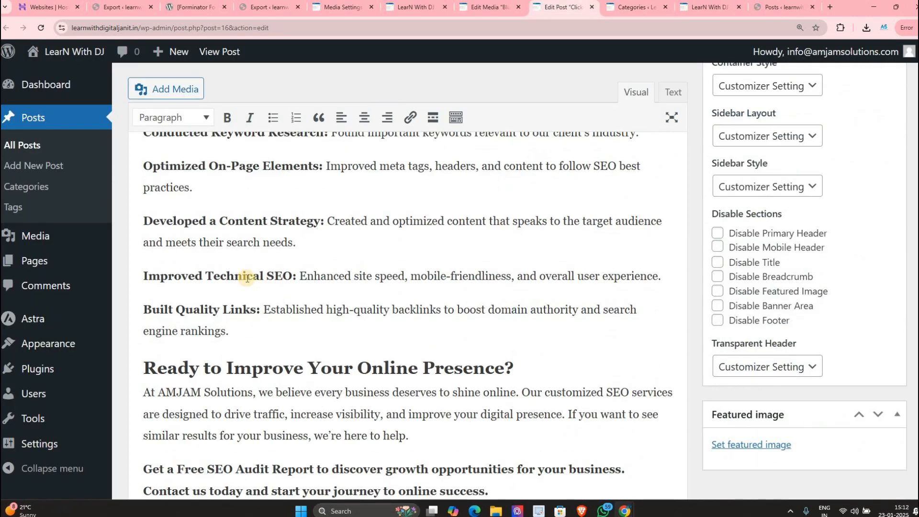
{"action": "key", "text": "Return"}
{"action": "key", "text": "Return"}
Step: From the post's Add Media window, upload the Blue Yellow 3D Illustration course poster from Downloads
{"action": "left_click", "coordinate": [170, 86]}
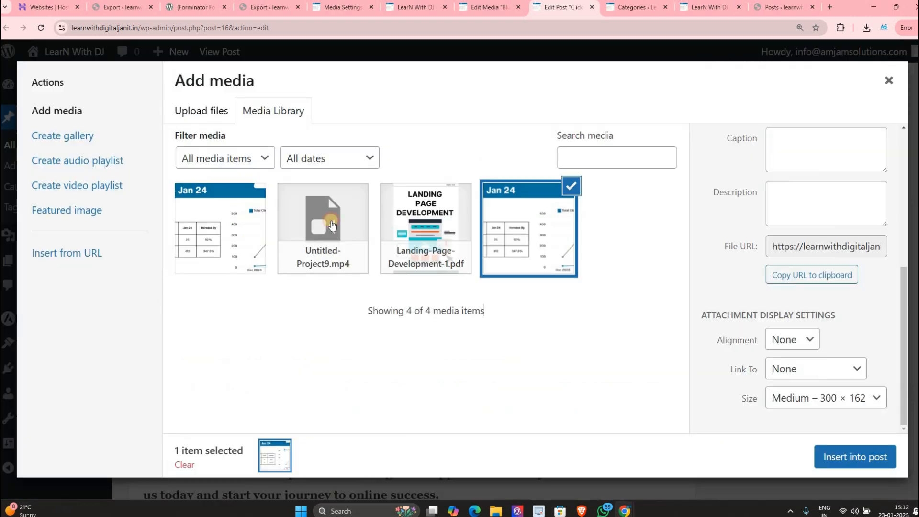
{"action": "left_click", "coordinate": [225, 225]}
{"action": "left_click", "coordinate": [202, 112]}
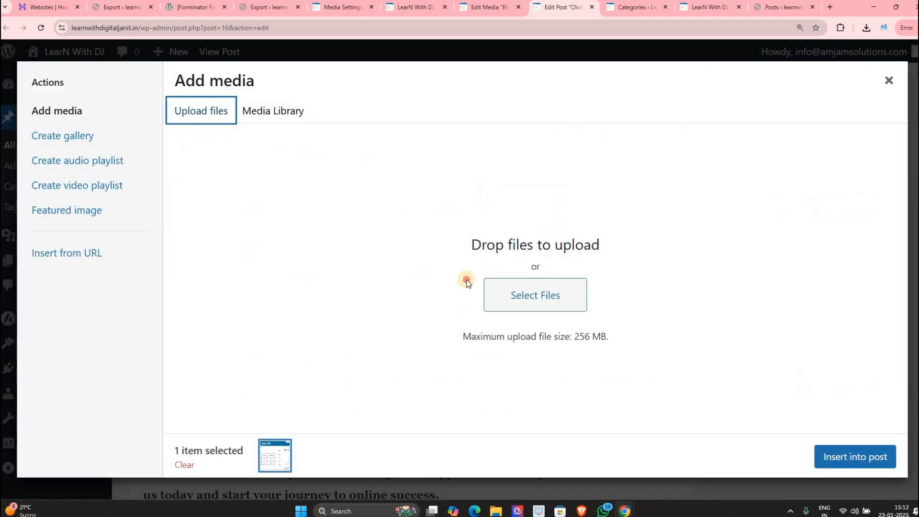
{"action": "left_click", "coordinate": [485, 290]}
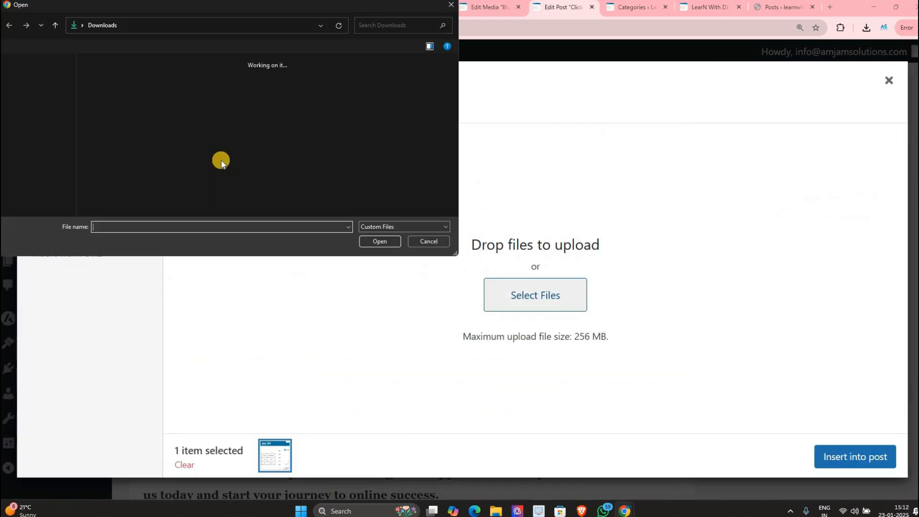
{"action": "scroll", "coordinate": [343, 166], "scroll_direction": "down", "scroll_amount": 5}
{"action": "scroll", "coordinate": [342, 153], "scroll_direction": "up", "scroll_amount": 5}
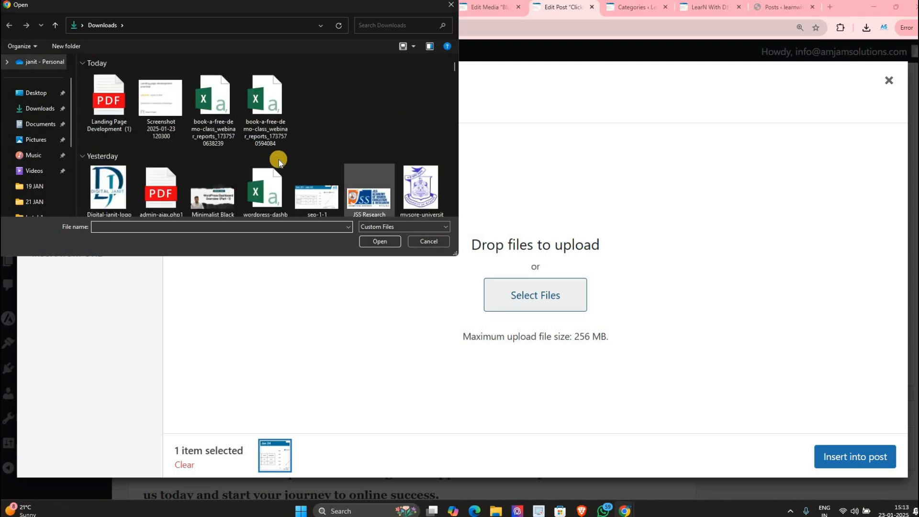
{"action": "scroll", "coordinate": [342, 148], "scroll_direction": "down", "scroll_amount": 5}
{"action": "double_click", "coordinate": [369, 90]}
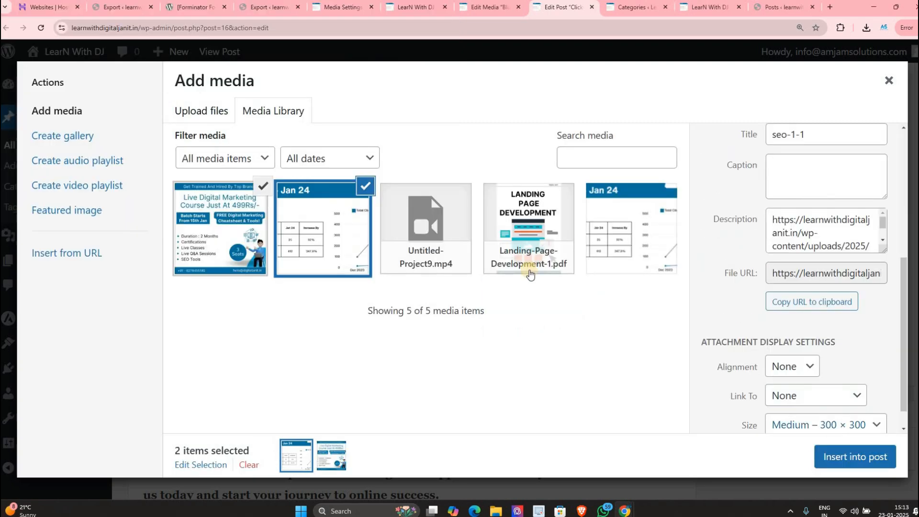
Step: Deselect the Jan 24 chart, select the course poster, and view its size choices up to 1080 × 1080
{"action": "left_click", "coordinate": [366, 186]}
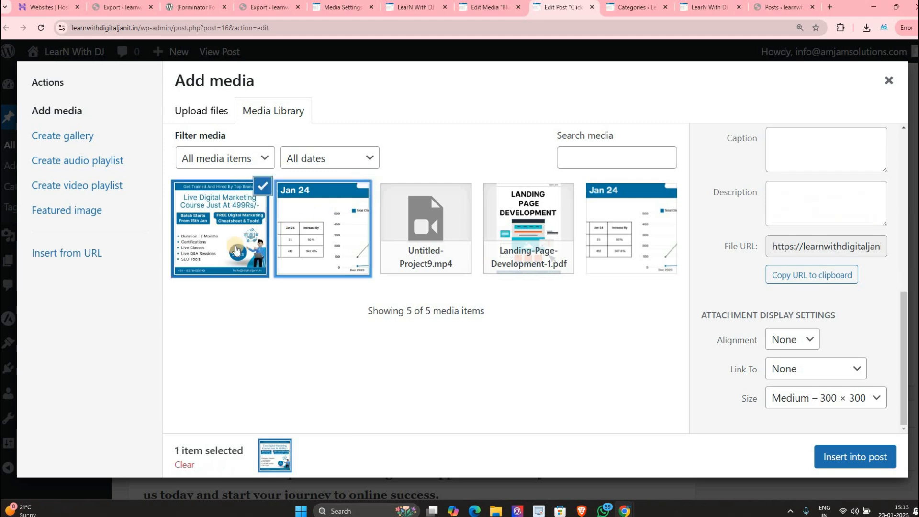
{"action": "left_click", "coordinate": [206, 239]}
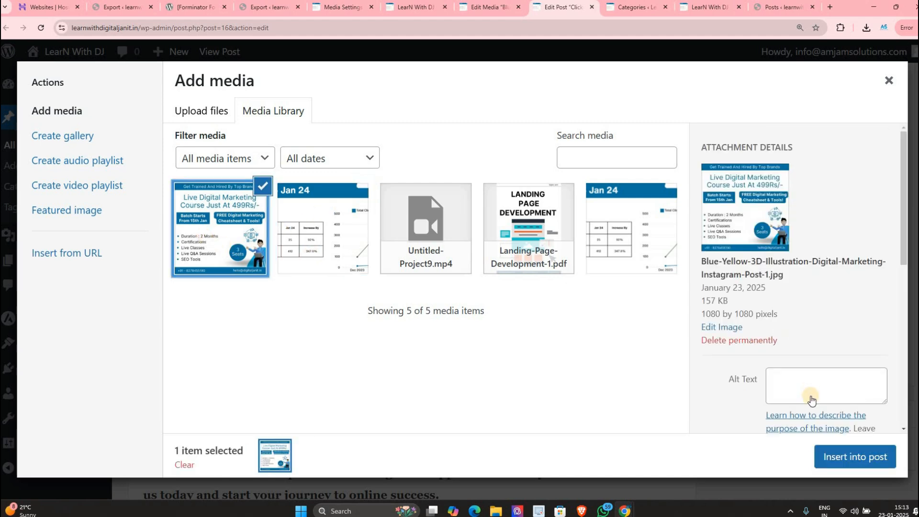
{"action": "scroll", "coordinate": [809, 401], "scroll_direction": "down", "scroll_amount": 5}
{"action": "left_click", "coordinate": [803, 399]}
{"action": "left_click", "coordinate": [804, 399]}
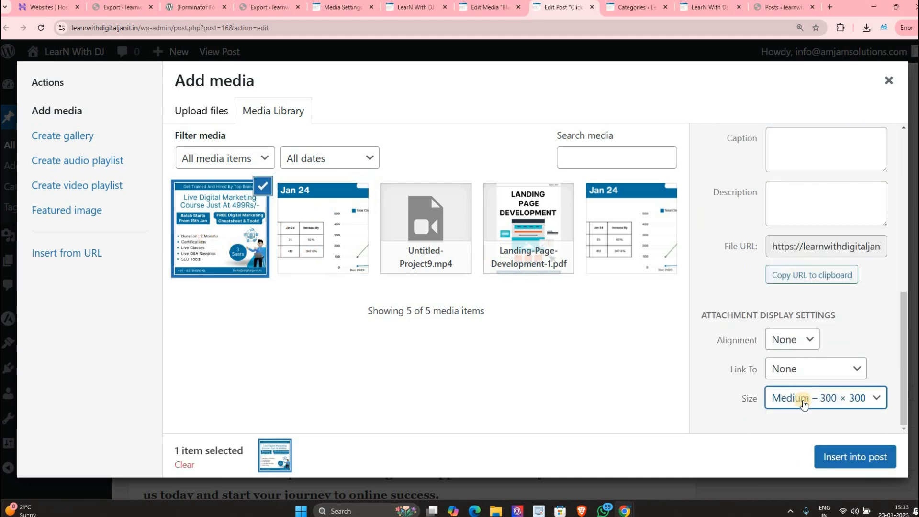
{"action": "left_click", "coordinate": [809, 398]}
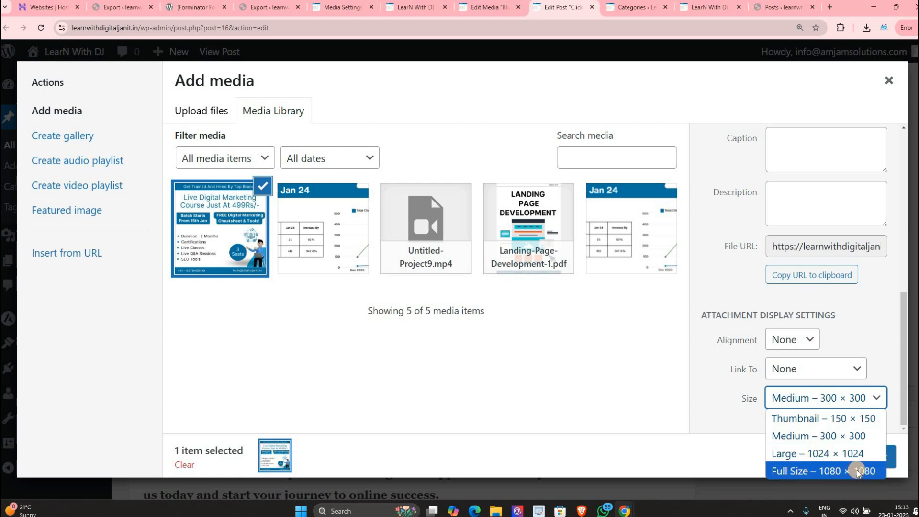
{"action": "left_click", "coordinate": [342, 6]}
Step: Point out the thumbnail 150, medium 300 and large 1024 size limits in Media Settings
{"action": "left_click", "coordinate": [170, 188]}
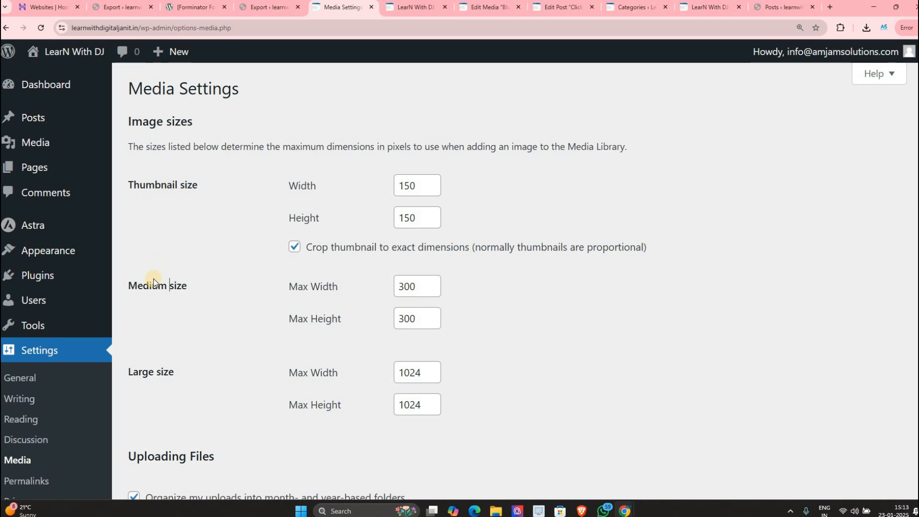
{"action": "left_click_drag", "start_coordinate": [153, 281], "coordinate": [187, 286]}
{"action": "left_click_drag", "start_coordinate": [148, 373], "coordinate": [175, 375]}
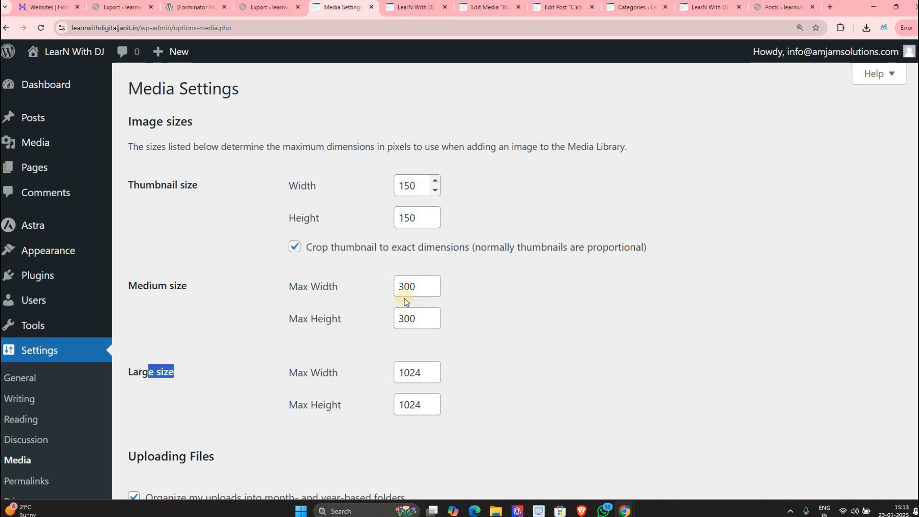
{"action": "left_click_drag", "start_coordinate": [404, 186], "coordinate": [416, 187]}
{"action": "left_click_drag", "start_coordinate": [399, 287], "coordinate": [411, 287]}
{"action": "left_click", "coordinate": [400, 373]}
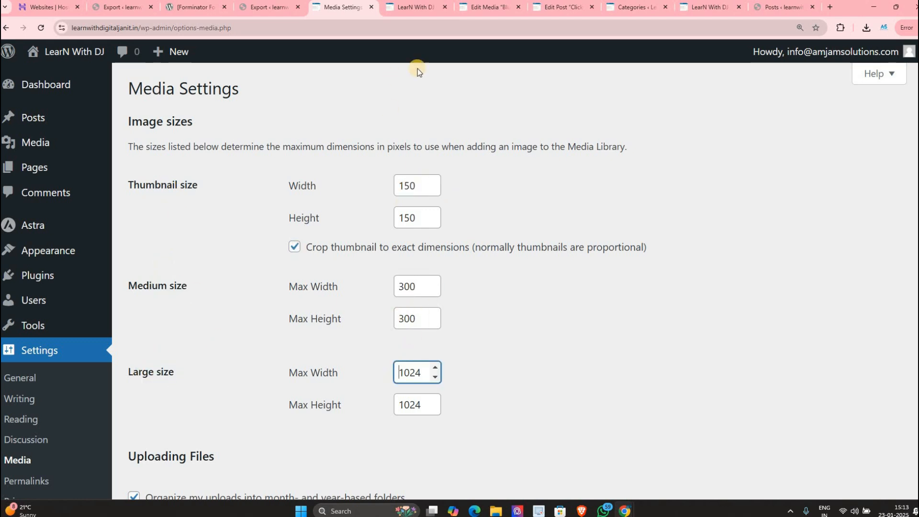
Step: Recheck the image size choices in the post editor, then select the thumbnail width value in Media Settings
{"action": "left_click", "coordinate": [484, 7]}
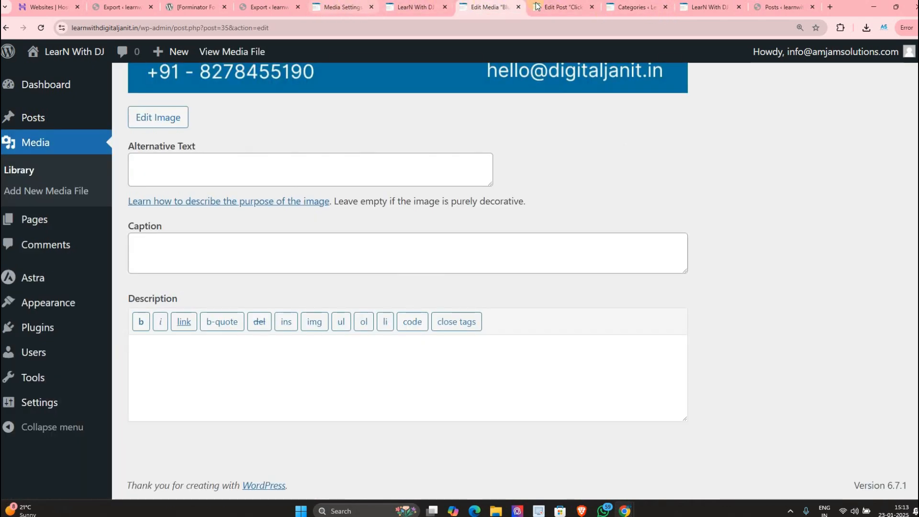
{"action": "key", "text": "ctrl+Tab"}
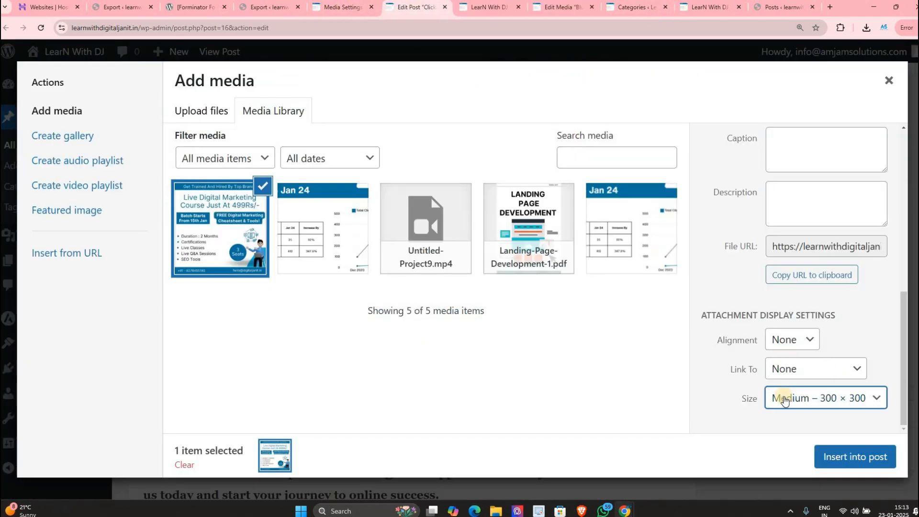
{"action": "left_click", "coordinate": [779, 398]}
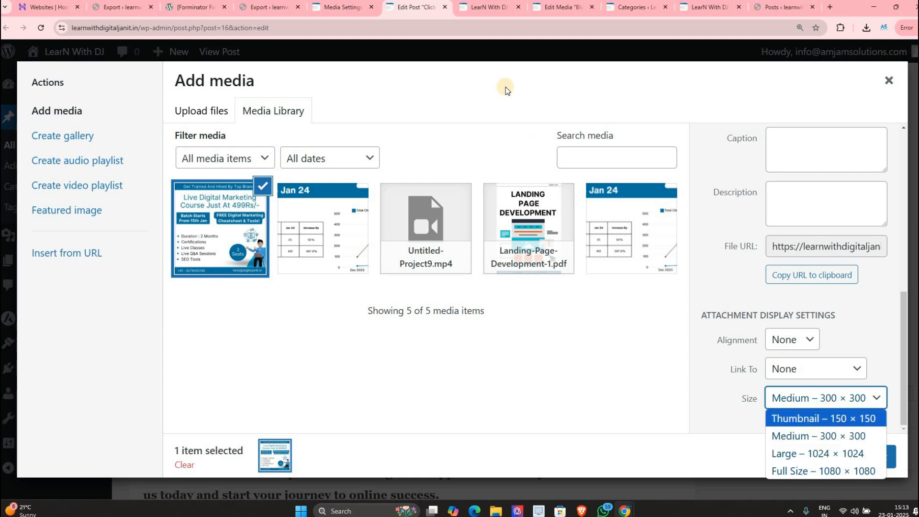
{"action": "left_click", "coordinate": [342, 7]}
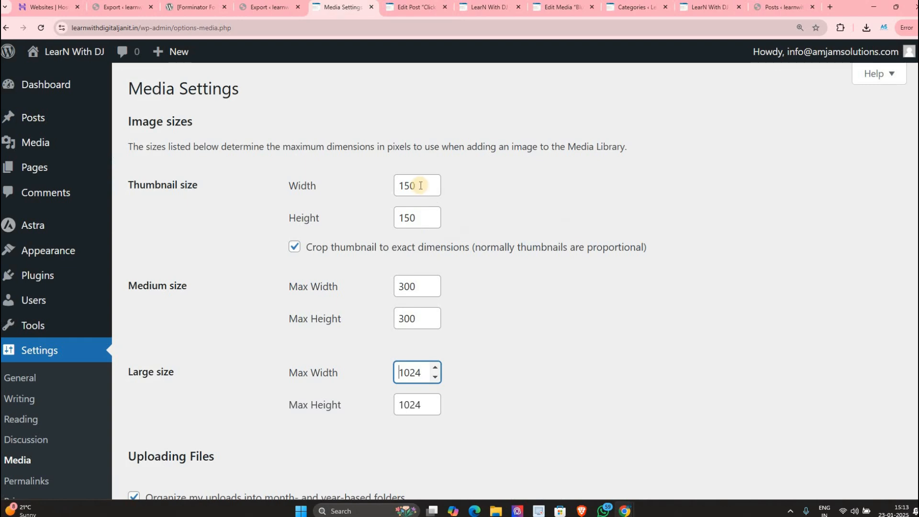
{"action": "scroll", "coordinate": [421, 185], "scroll_direction": "down", "scroll_amount": 2}
{"action": "scroll", "coordinate": [383, 179], "scroll_direction": "up", "scroll_amount": 2}
{"action": "left_click", "coordinate": [369, 180]}
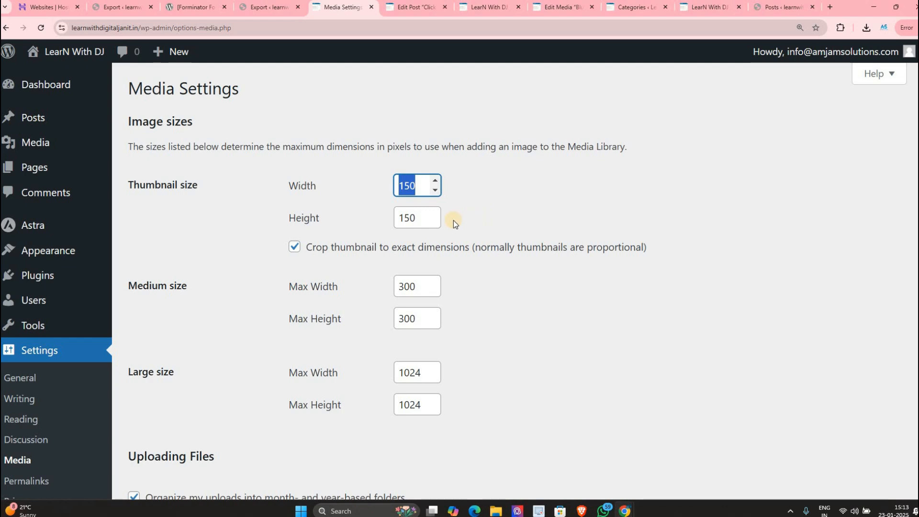
{"action": "scroll", "coordinate": [363, 311], "scroll_direction": "down", "scroll_amount": 3}
Step: Highlight text further down the Media Settings page
{"action": "left_click_drag", "start_coordinate": [127, 335], "coordinate": [203, 364]}
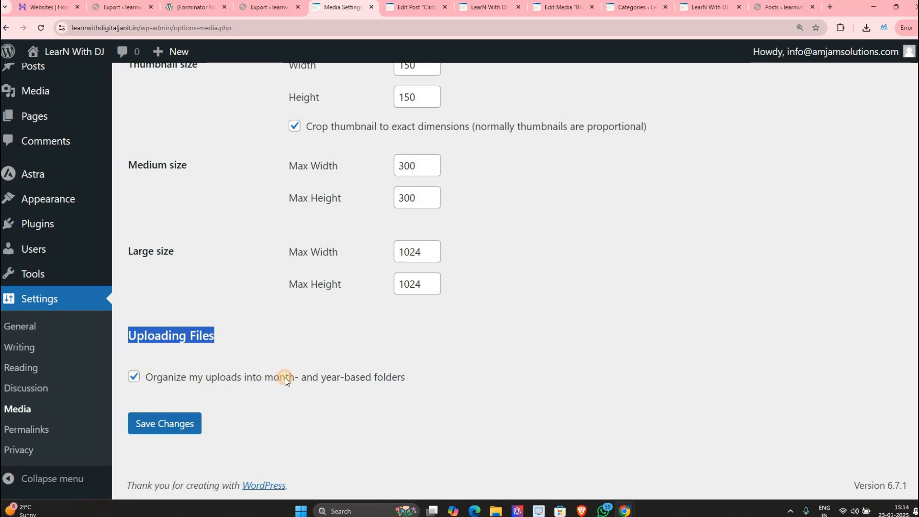
{"action": "left_click_drag", "start_coordinate": [265, 379], "coordinate": [340, 374]}
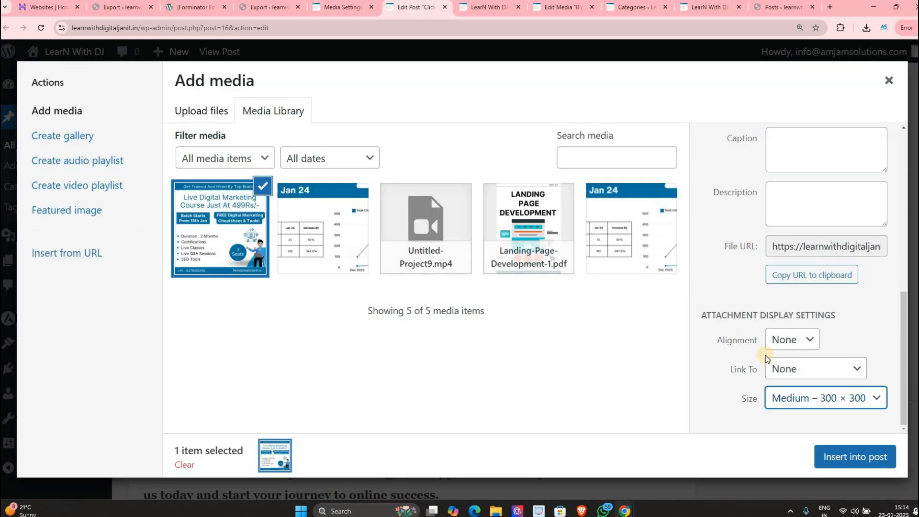
Step: Open the copied course image file address in a new tab to the right
{"action": "right_click", "coordinate": [438, 10]}
{"action": "left_click", "coordinate": [446, 22]}
{"action": "type", "text": "https://learnwithdigitaljanit.in/wp-content/uploads/2025/01/Blue-Yellow-3D-Illustration-Digital-Marketing-Instagram-Post-1.jpg"}
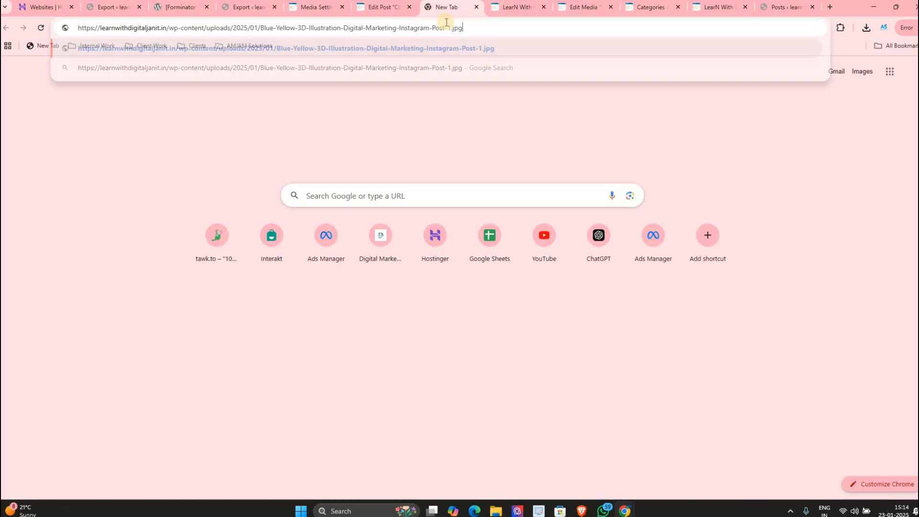
{"action": "key", "text": "Return"}
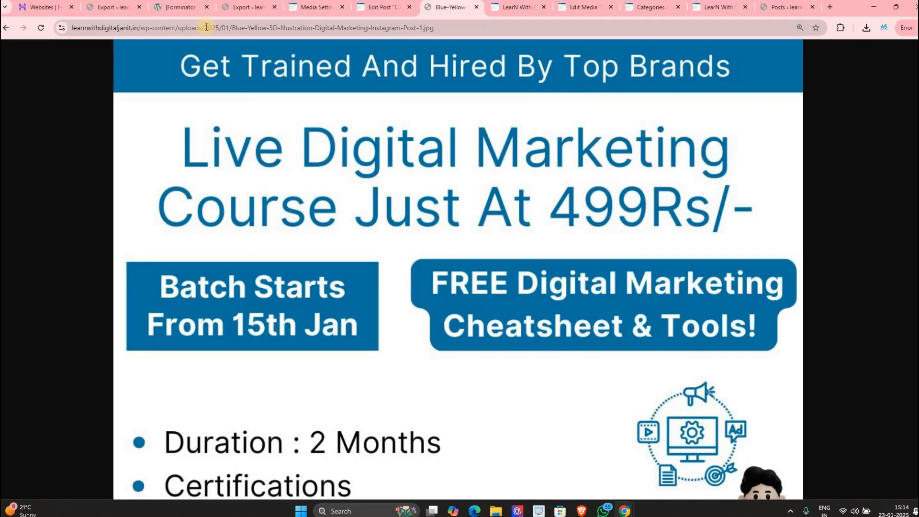
Step: Point out the 2025 and 01 upload folders in the image URL, then return to Media Settings
{"action": "double_click", "coordinate": [216, 27]}
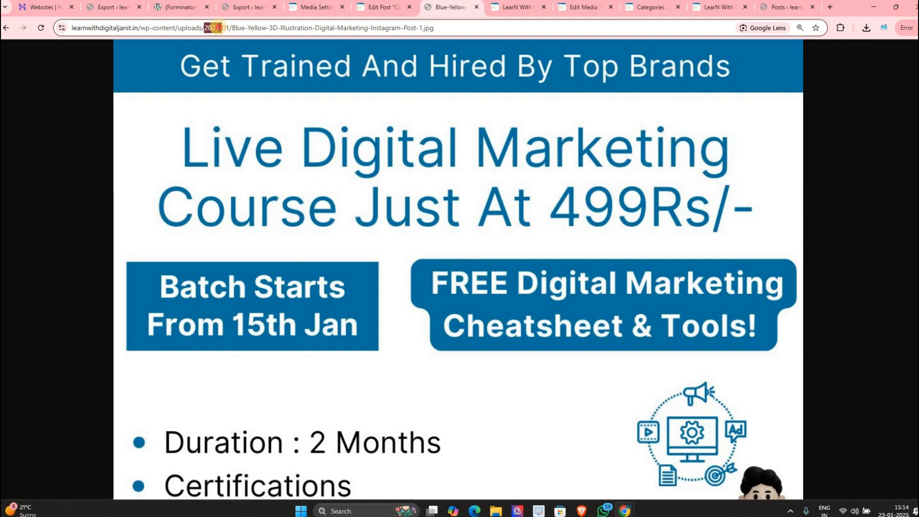
{"action": "left_click", "coordinate": [220, 28]}
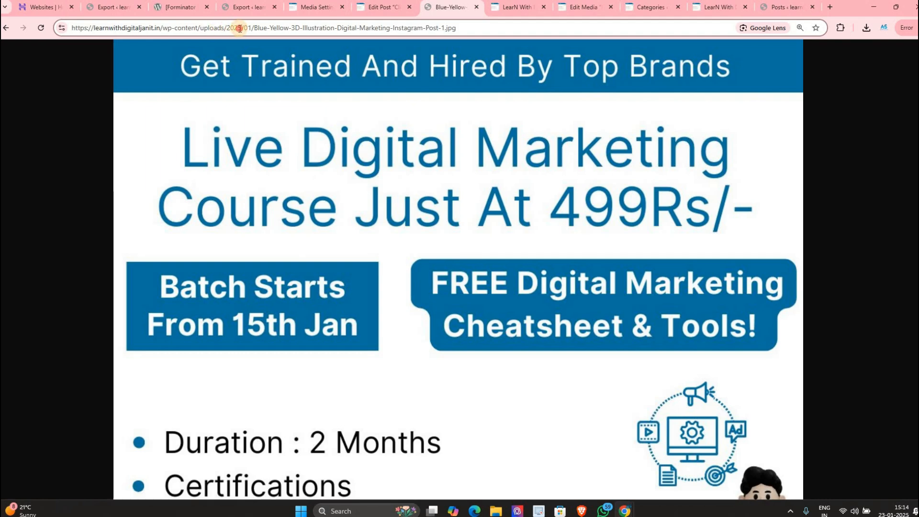
{"action": "double_click", "coordinate": [238, 29]}
{"action": "double_click", "coordinate": [249, 29]}
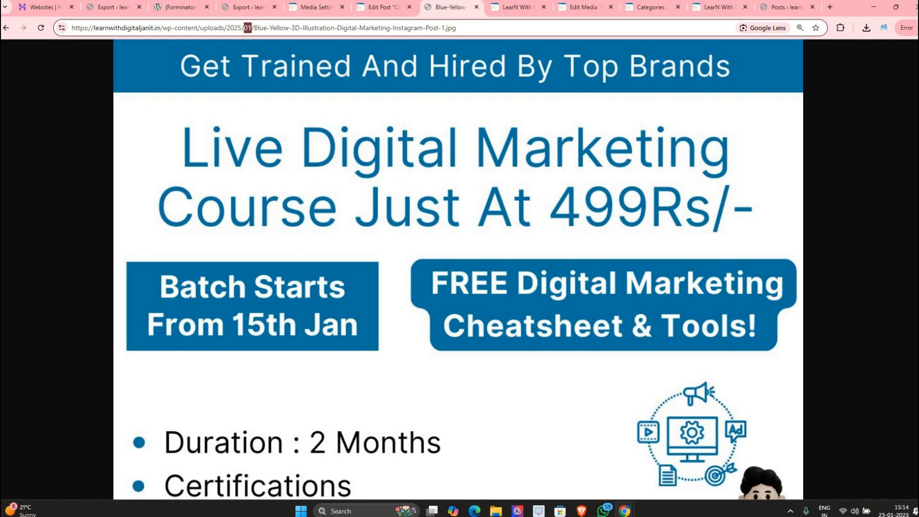
{"action": "left_click", "coordinate": [321, 7]}
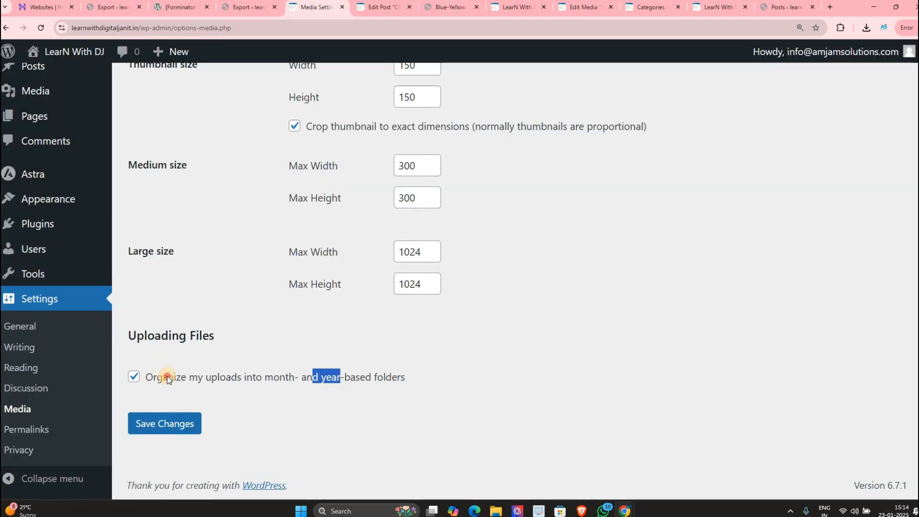
Step: Keep 'Organize my uploads into month- and year-based folders' enabled, then go to Settings > Permalinks
{"action": "left_click", "coordinate": [168, 376]}
{"action": "left_click", "coordinate": [271, 382]}
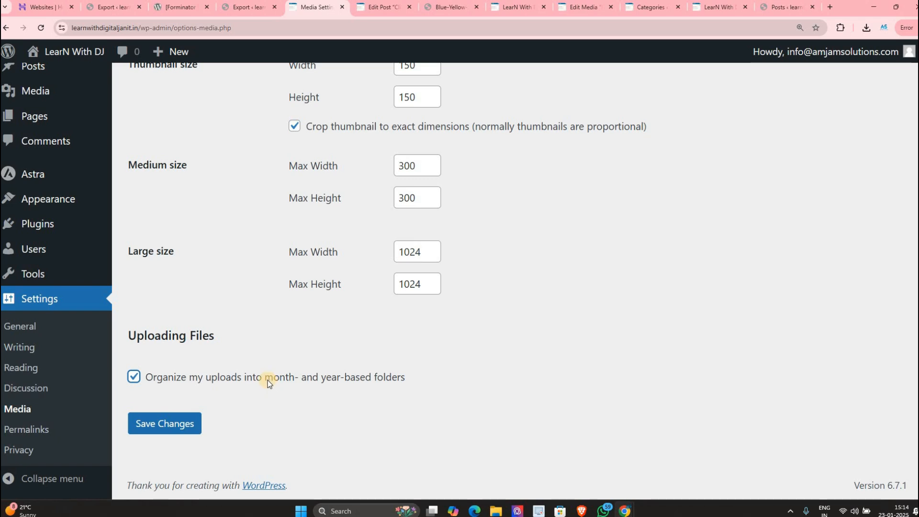
{"action": "double_click", "coordinate": [289, 377]}
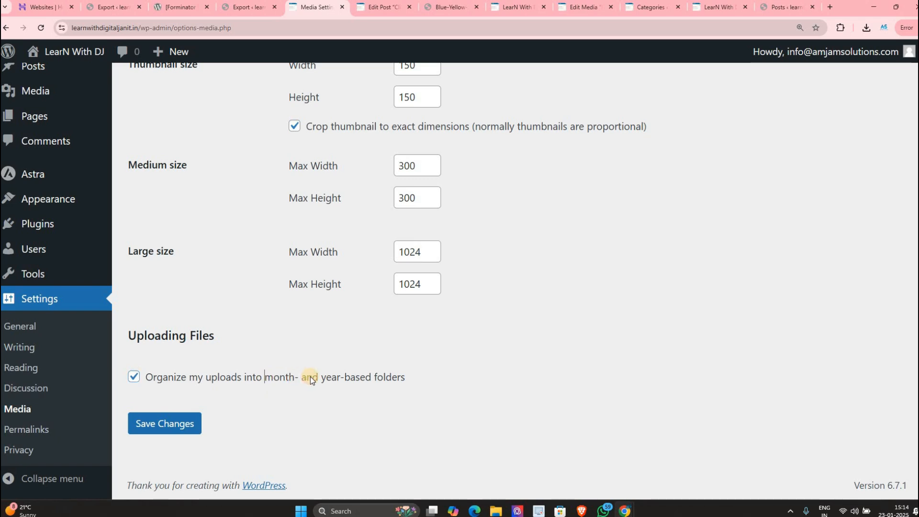
{"action": "double_click", "coordinate": [345, 376]}
{"action": "left_click", "coordinate": [20, 424]}
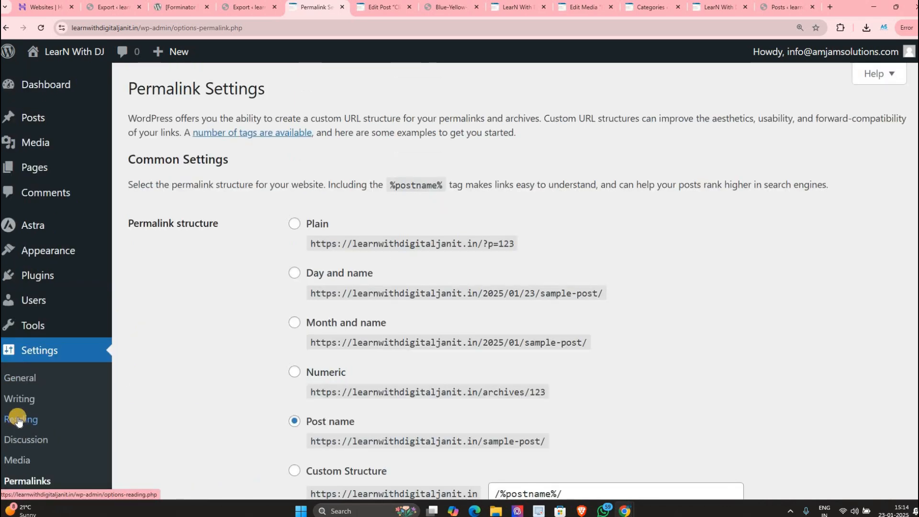
Step: View the post 'Clicks Up by 200% and Impressions Up by 26.4%!' from All Posts, beside the Permalinks tab
{"action": "scroll", "coordinate": [341, 243], "scroll_direction": "down", "scroll_amount": 1}
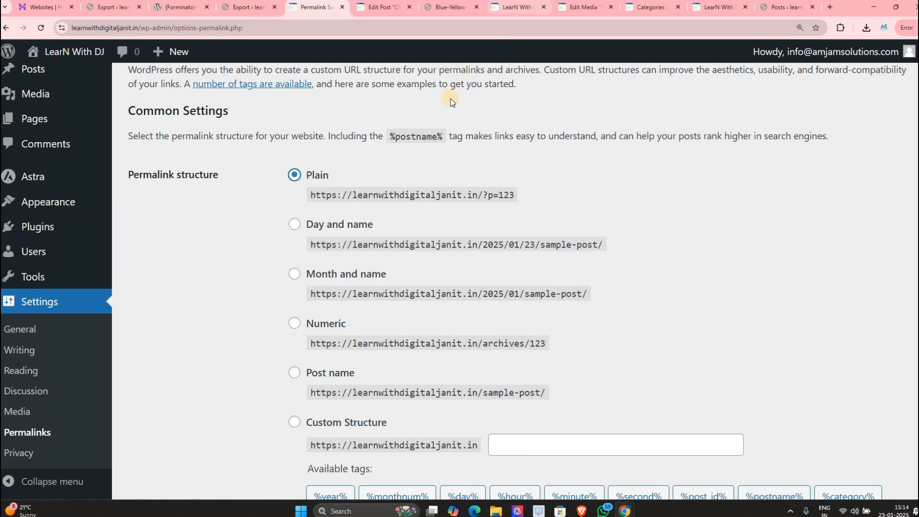
{"action": "left_click", "coordinate": [517, 7]}
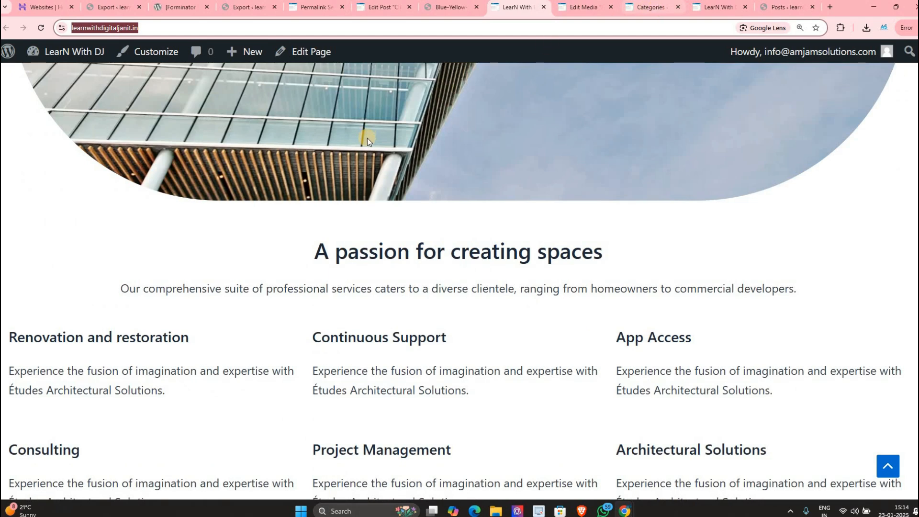
{"action": "left_click", "coordinate": [642, 8]}
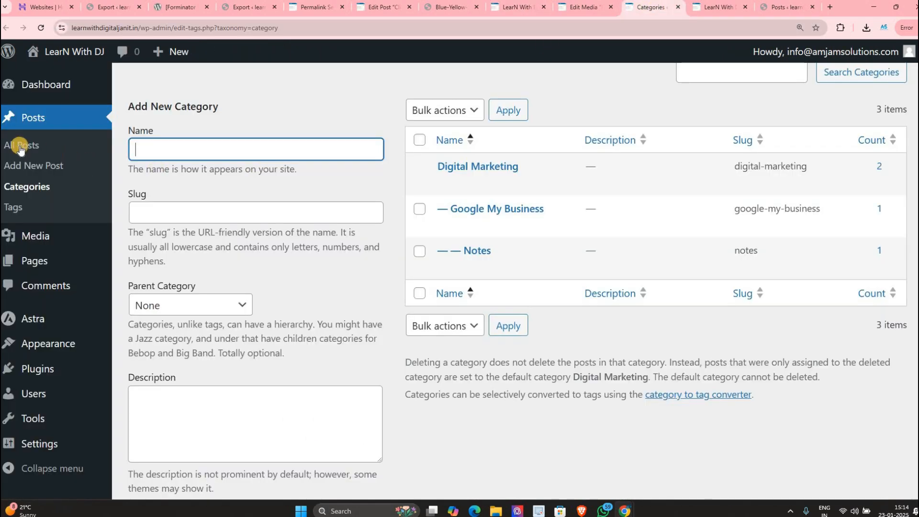
{"action": "left_click", "coordinate": [294, 175]}
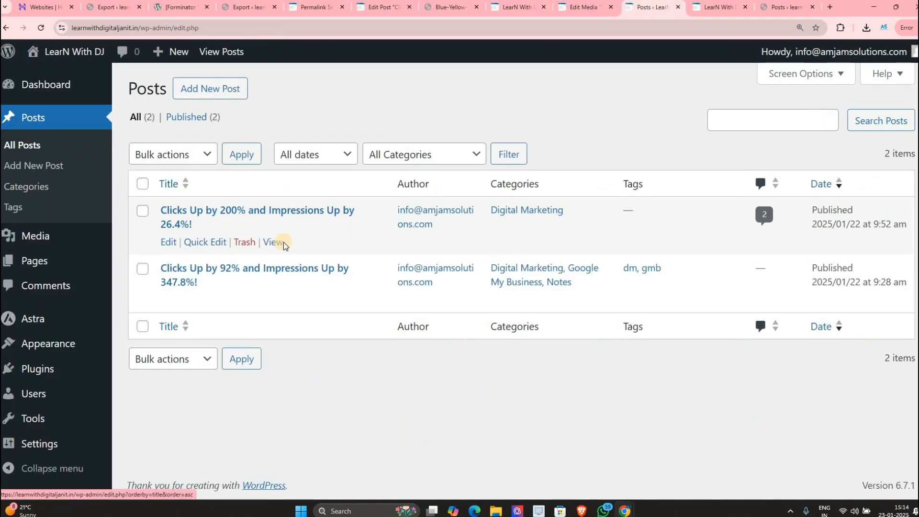
{"action": "left_click", "coordinate": [277, 242]}
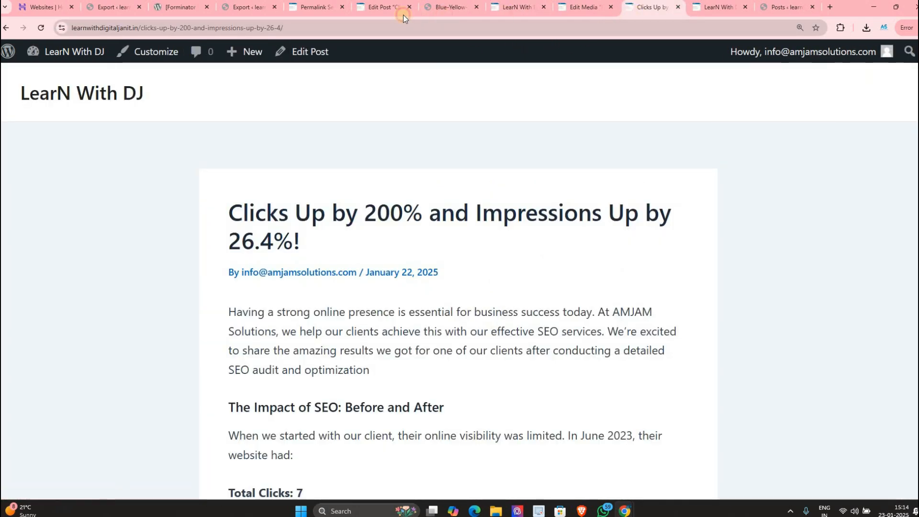
{"action": "left_click_drag", "start_coordinate": [651, 7], "coordinate": [345, 8]}
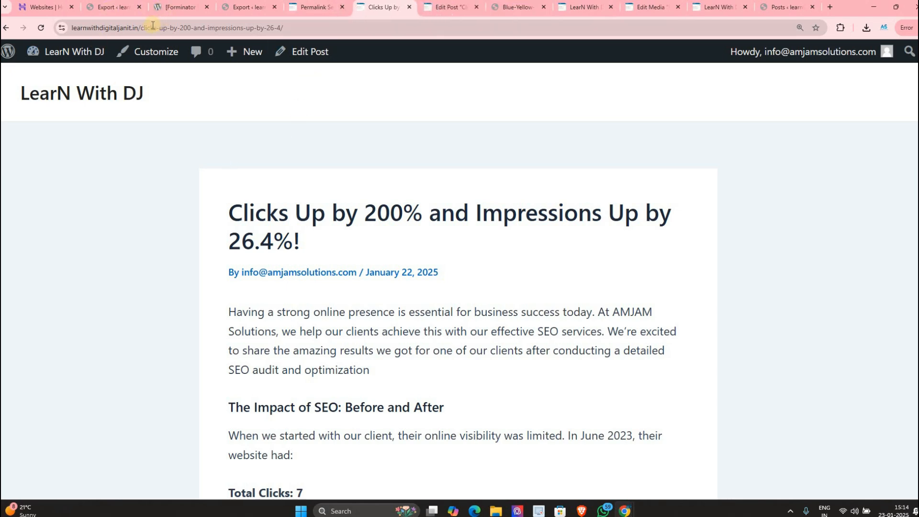
Step: Save the Day and name permalink structure in Permalink Settings
{"action": "left_click_drag", "start_coordinate": [141, 28], "coordinate": [269, 207]}
{"action": "left_click", "coordinate": [176, 76]}
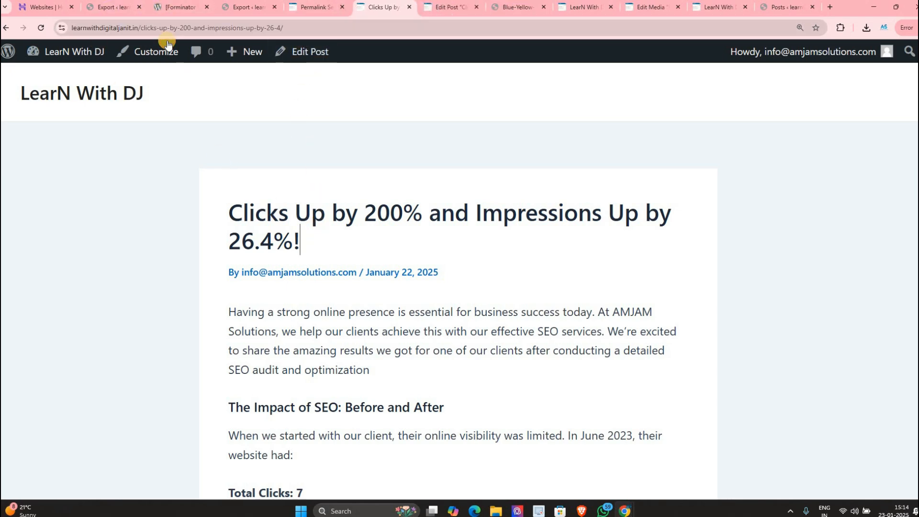
{"action": "left_click", "coordinate": [314, 7]}
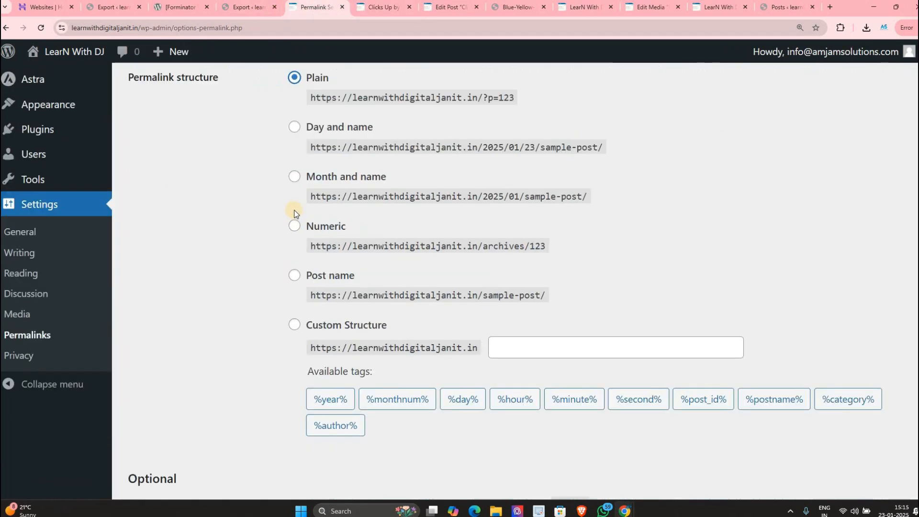
{"action": "scroll", "coordinate": [288, 268], "scroll_direction": "down", "scroll_amount": 1}
{"action": "scroll", "coordinate": [289, 270], "scroll_direction": "up", "scroll_amount": 1}
{"action": "left_click", "coordinate": [290, 271]}
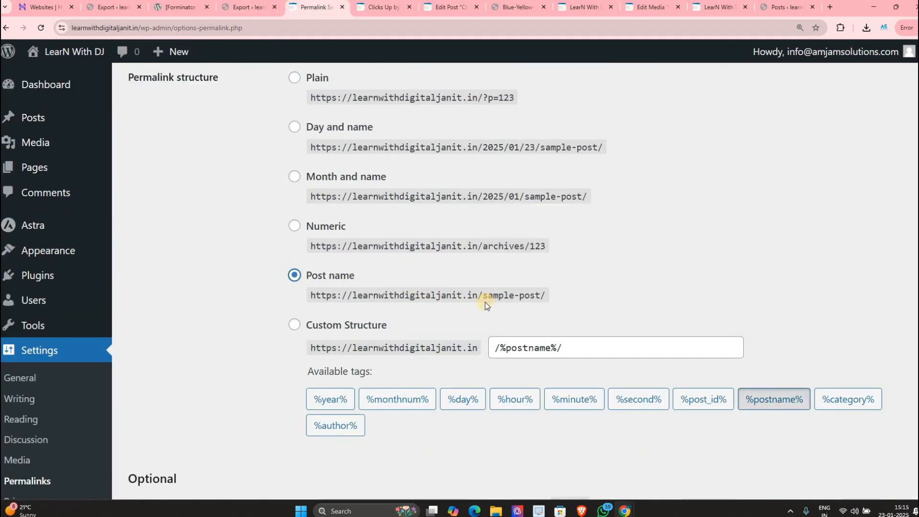
{"action": "scroll", "coordinate": [361, 269], "scroll_direction": "up", "scroll_amount": 2}
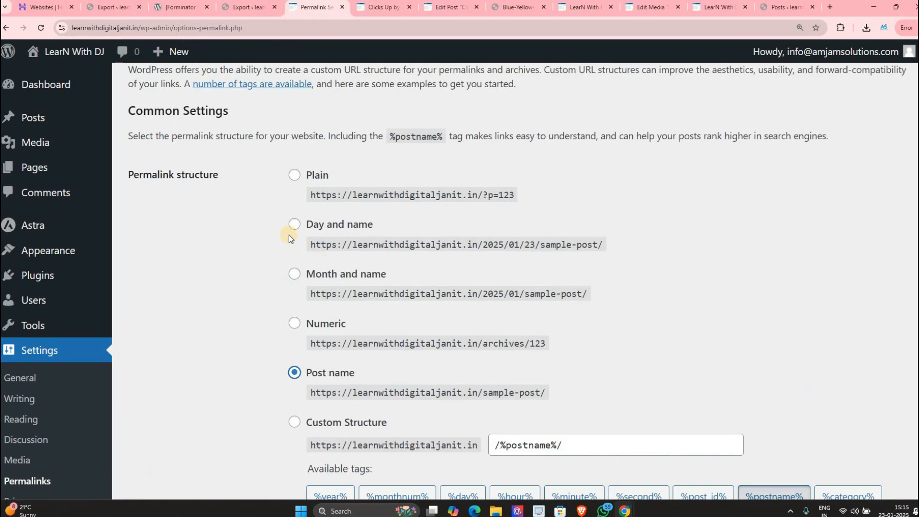
{"action": "left_click", "coordinate": [294, 225]}
{"action": "scroll", "coordinate": [266, 349], "scroll_direction": "down", "scroll_amount": 7}
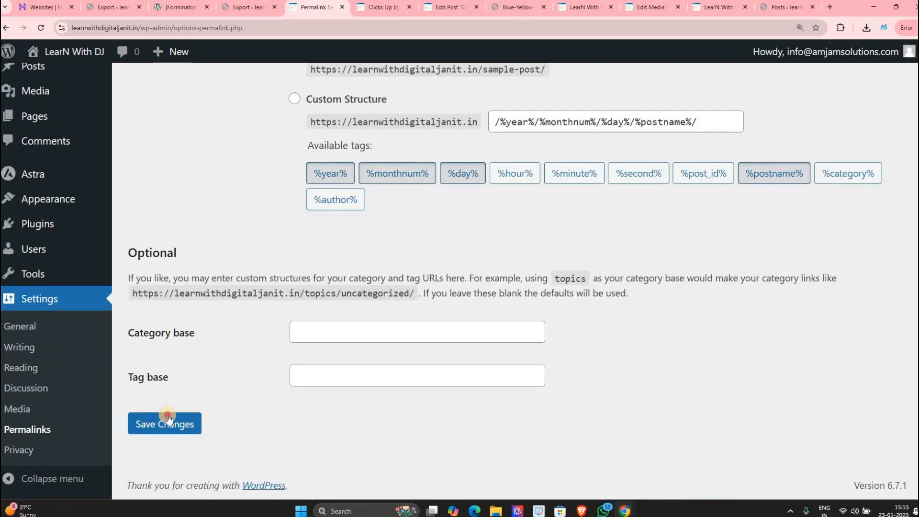
{"action": "left_click", "coordinate": [165, 424]}
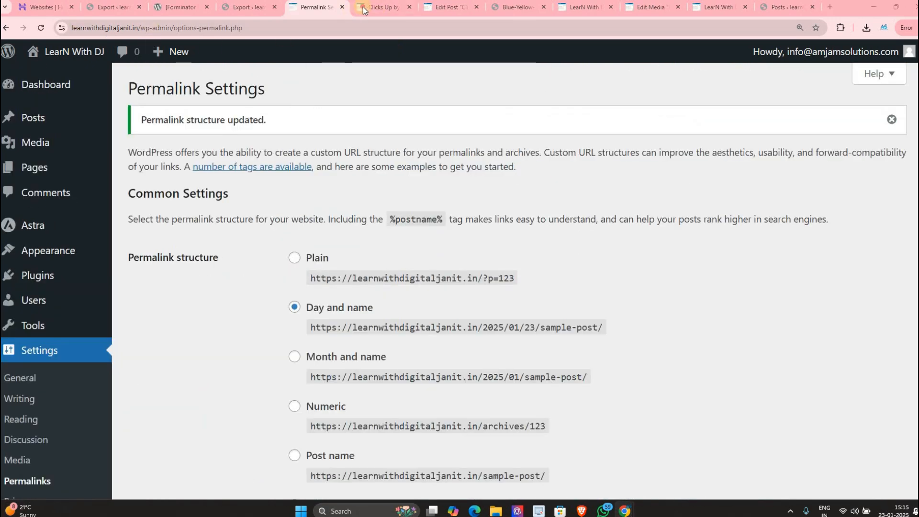
Step: Reload the post to see the date and slug parts of its new URL
{"action": "key", "text": "ctrl+Tab"}
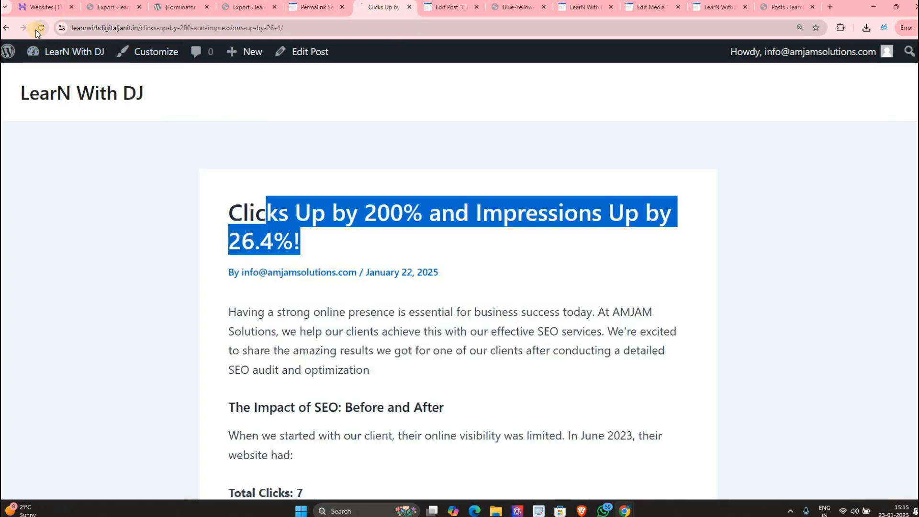
{"action": "left_click", "coordinate": [38, 30]}
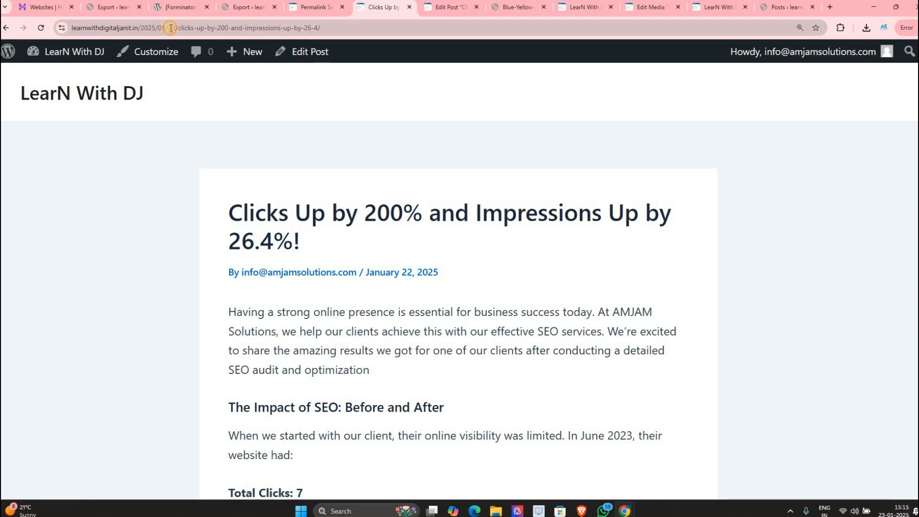
{"action": "double_click", "coordinate": [171, 28]}
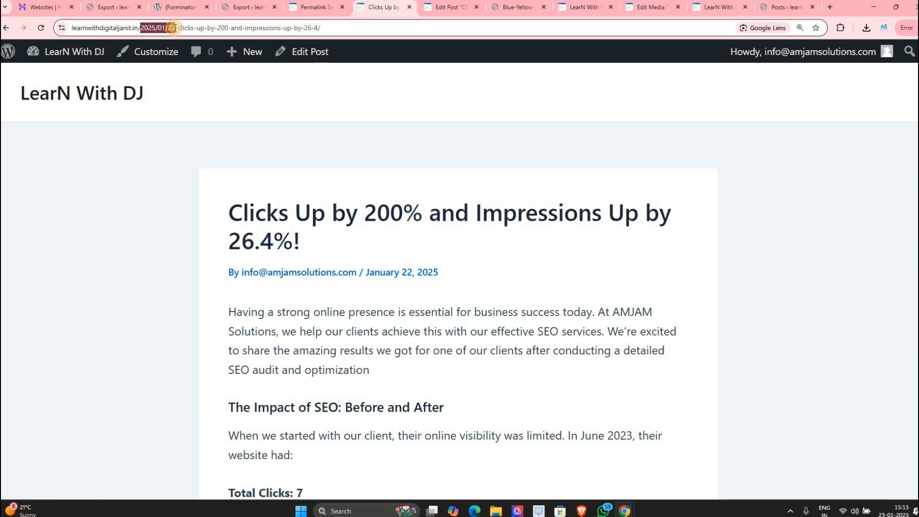
{"action": "left_click_drag", "start_coordinate": [198, 28], "coordinate": [355, 42]}
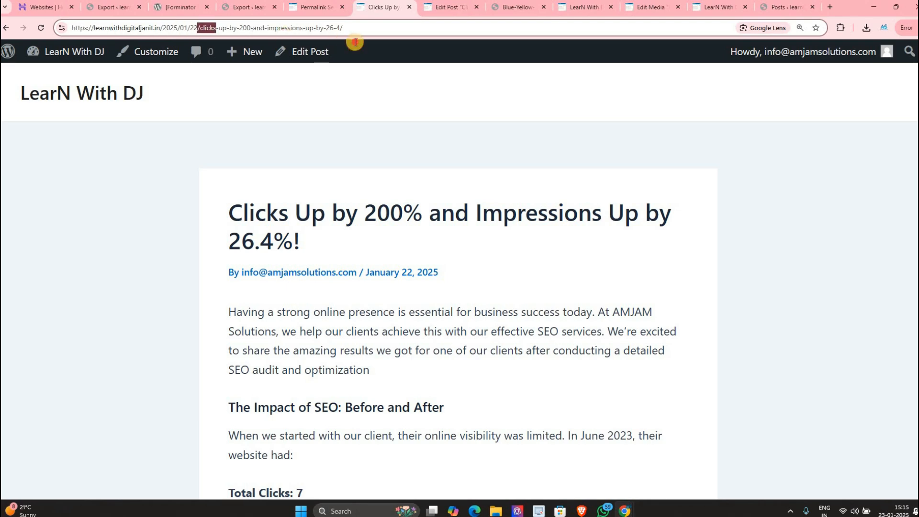
Step: Replace the date-based custom permalink pattern with Post name and save the change
{"action": "left_click", "coordinate": [314, 7]}
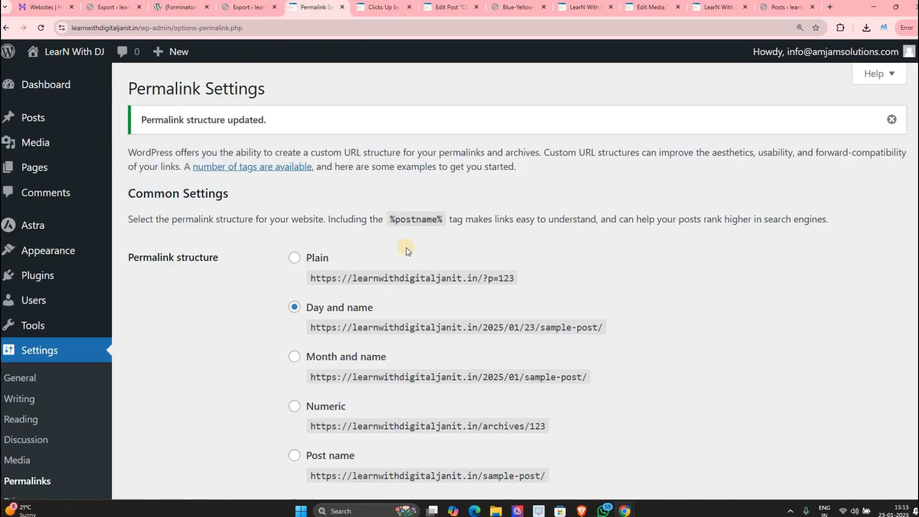
{"action": "scroll", "coordinate": [479, 311], "scroll_direction": "down", "scroll_amount": 3}
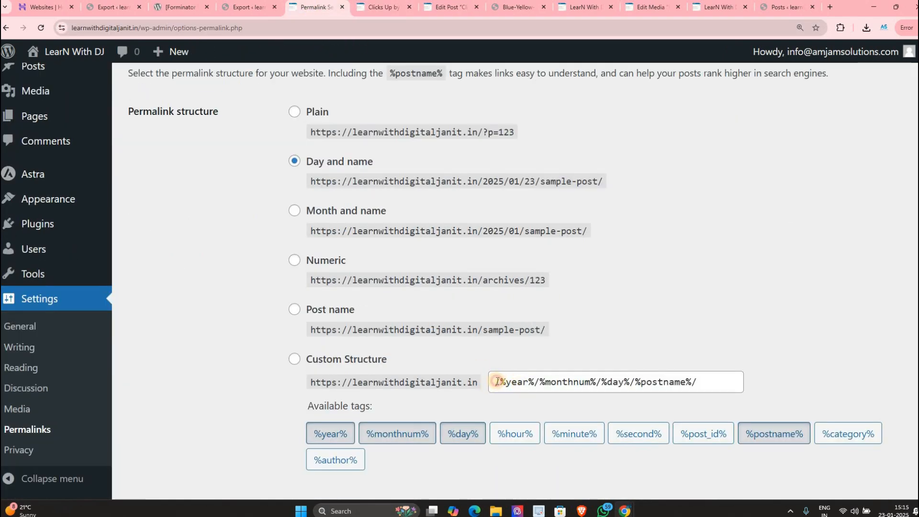
{"action": "left_click_drag", "start_coordinate": [497, 381], "coordinate": [646, 382]}
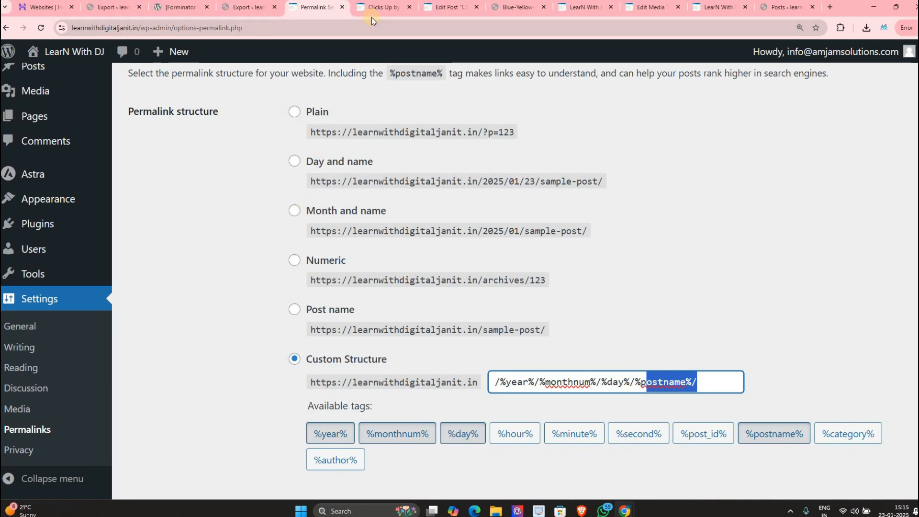
{"action": "left_click", "coordinate": [295, 311]}
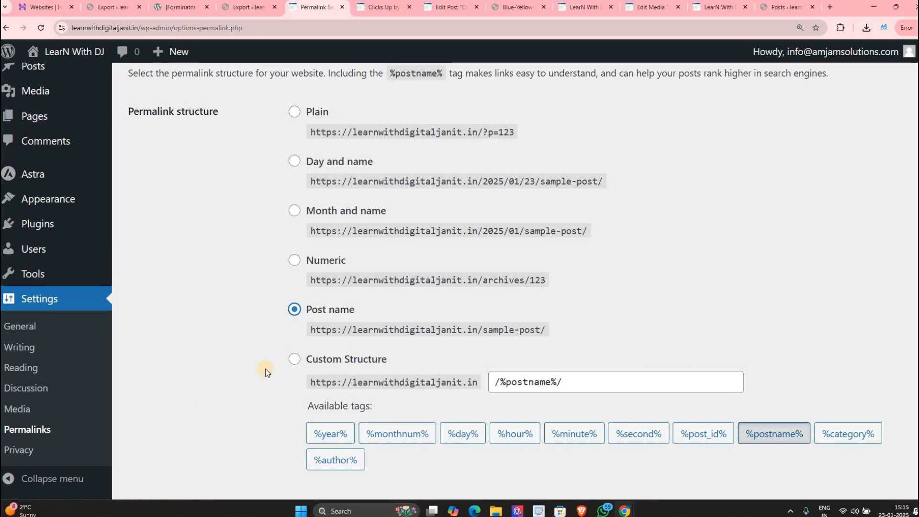
{"action": "scroll", "coordinate": [266, 369], "scroll_direction": "down", "scroll_amount": 5}
{"action": "left_click", "coordinate": [174, 421]}
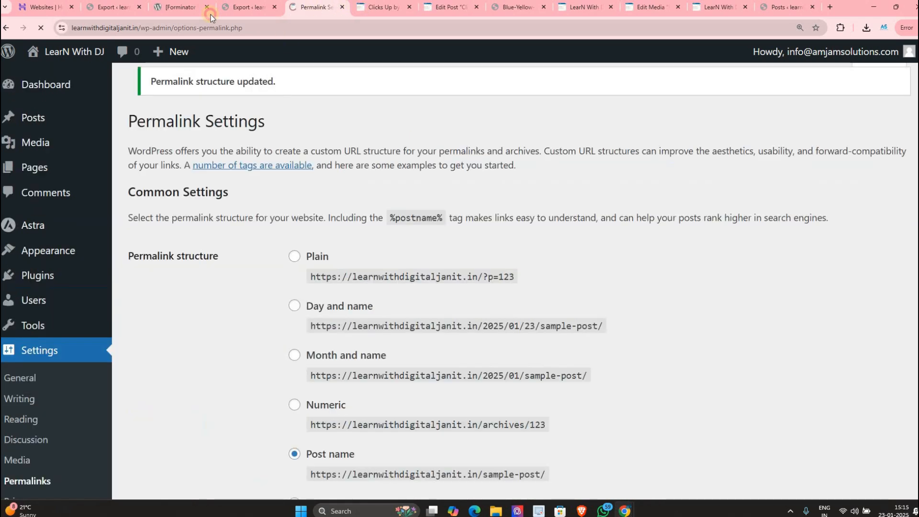
Step: Delete the date from the post's URL and load it at its post-name address
{"action": "left_click", "coordinate": [379, 6]}
{"action": "key", "text": "Return"}
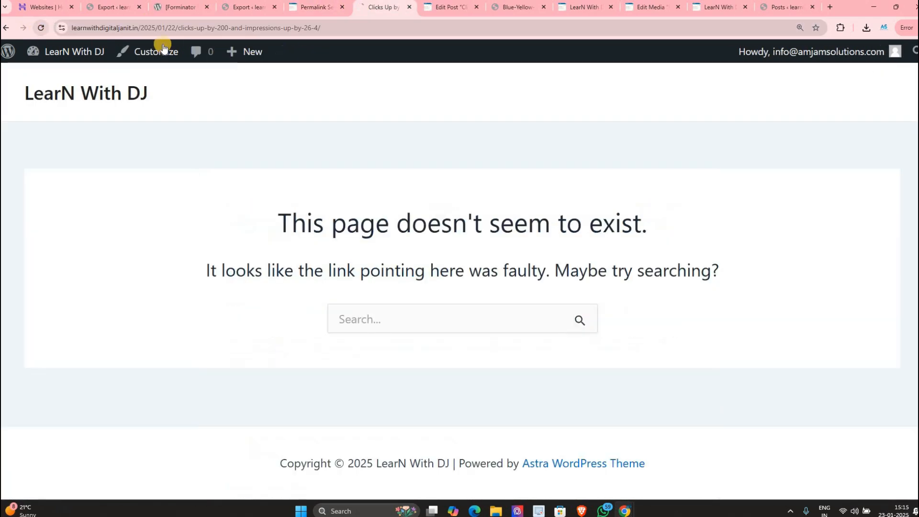
{"action": "left_click_drag", "start_coordinate": [175, 27], "coordinate": [141, 27]}
{"action": "key", "text": "BackSpace"}
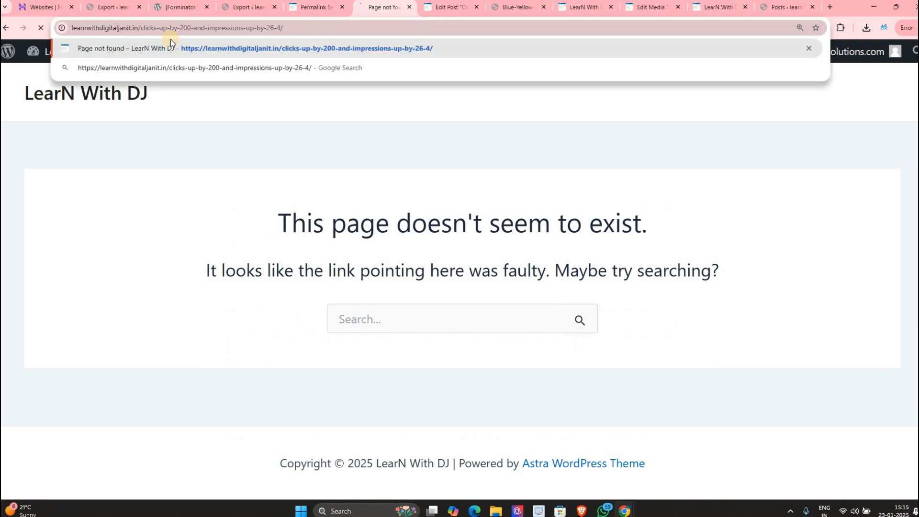
{"action": "key", "text": "Return"}
{"action": "left_click_drag", "start_coordinate": [143, 27], "coordinate": [497, 27]}
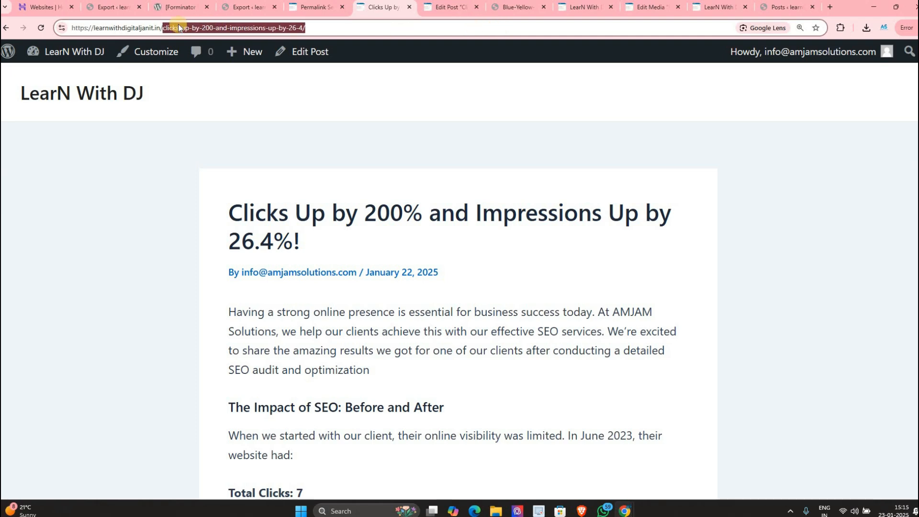
Step: Keep Post name selected in Permalink Settings and save again
{"action": "left_click", "coordinate": [315, 7]}
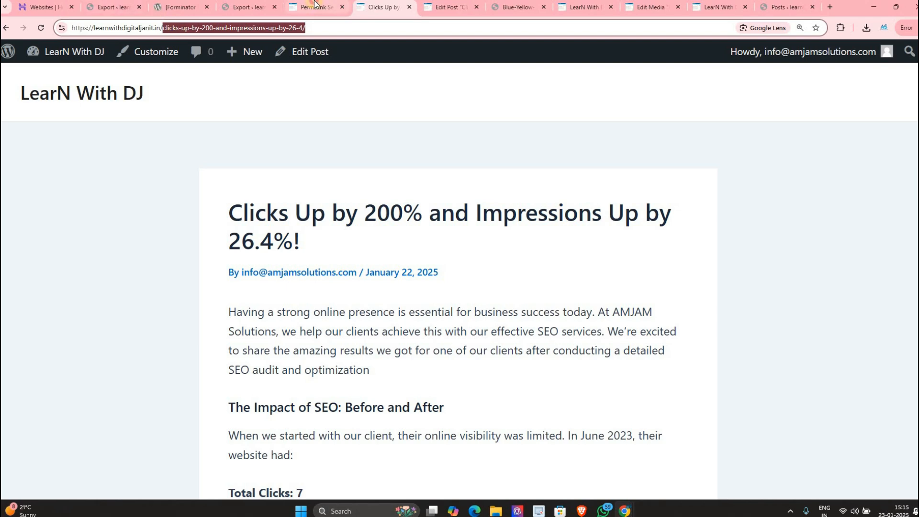
{"action": "scroll", "coordinate": [57, 434], "scroll_direction": "down", "scroll_amount": 3}
{"action": "scroll", "coordinate": [42, 441], "scroll_direction": "down", "scroll_amount": 1}
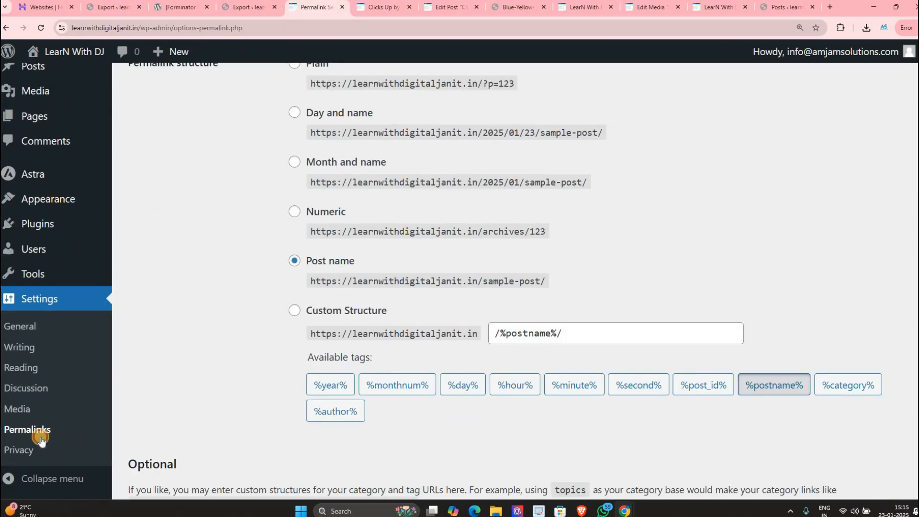
{"action": "scroll", "coordinate": [310, 442], "scroll_direction": "up", "scroll_amount": 3}
{"action": "left_click", "coordinate": [294, 422]}
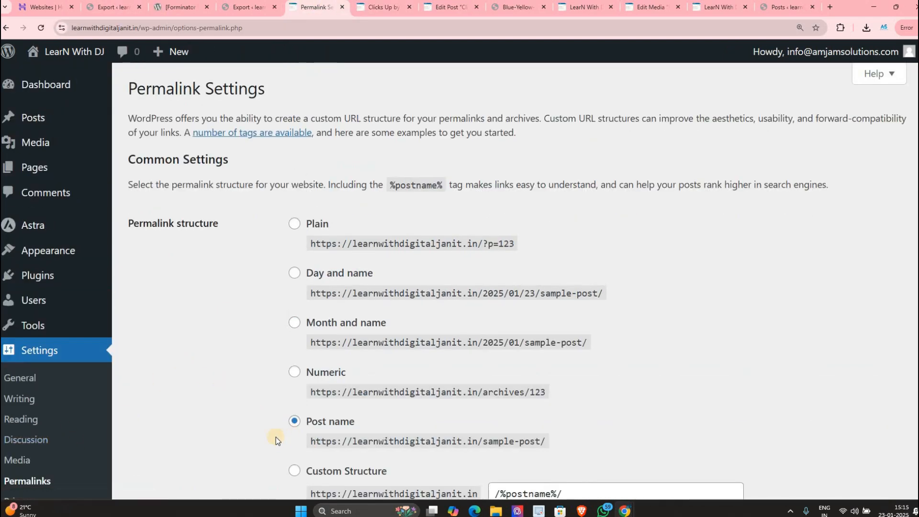
{"action": "scroll", "coordinate": [276, 437], "scroll_direction": "down", "scroll_amount": 6}
{"action": "left_click", "coordinate": [166, 421]}
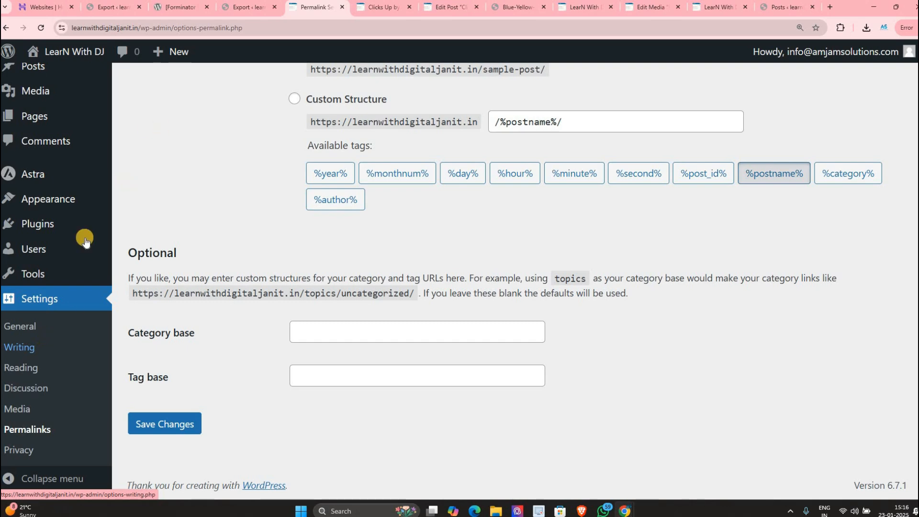
Step: Collapse and re-expand the admin sidebar, then show the Users list
{"action": "left_click", "coordinate": [51, 478]}
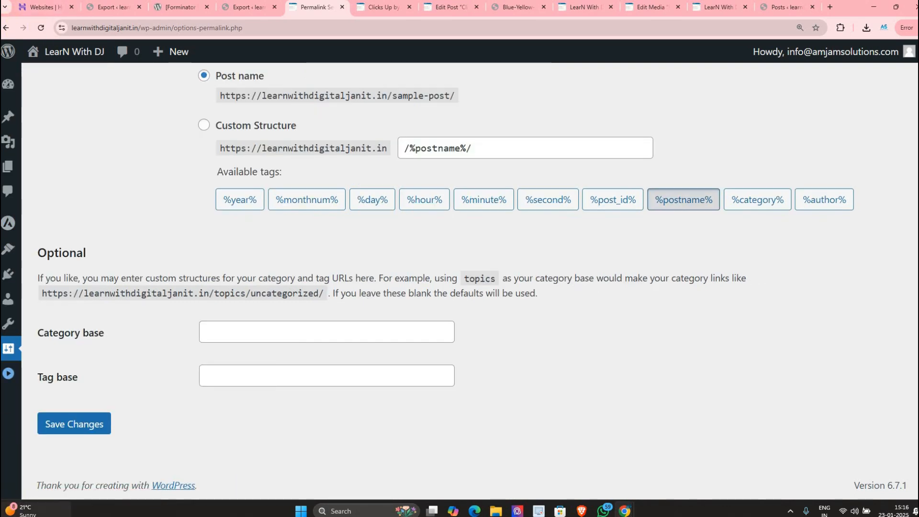
{"action": "left_click", "coordinate": [7, 377]}
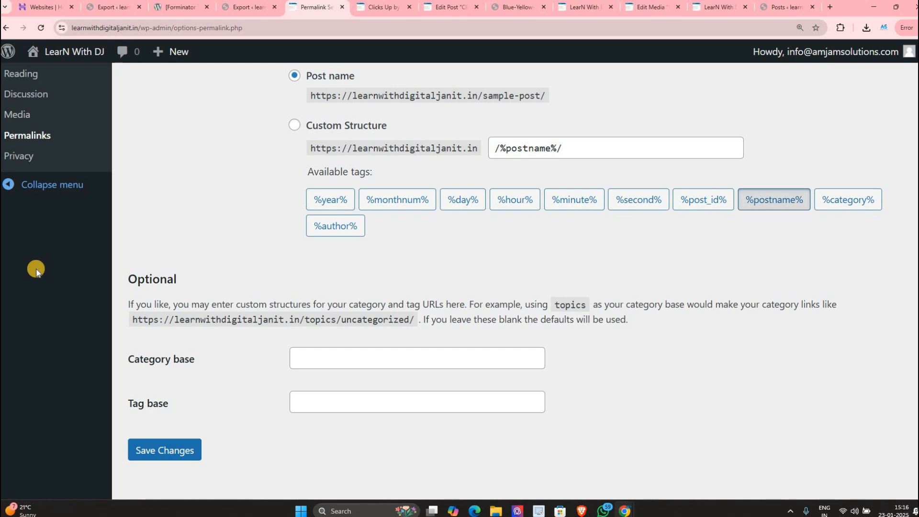
{"action": "scroll", "coordinate": [45, 189], "scroll_direction": "up", "scroll_amount": 4}
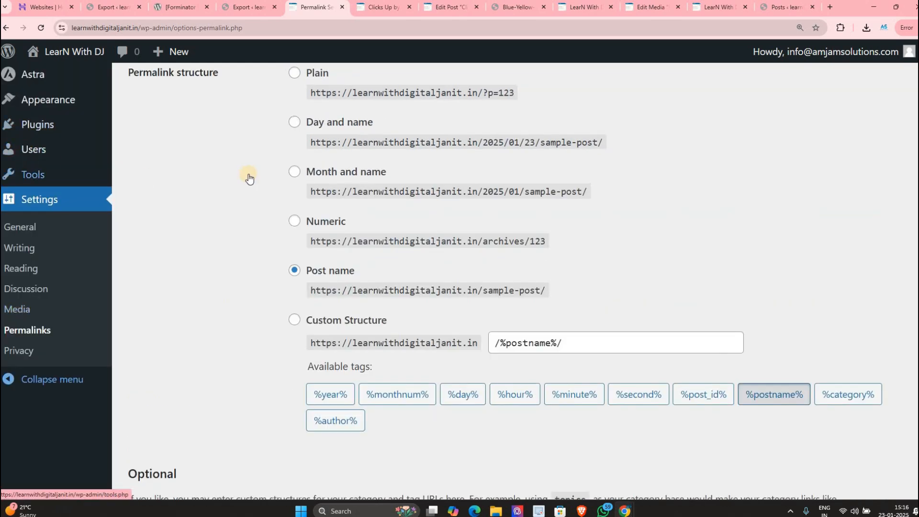
{"action": "left_click", "coordinate": [44, 150]}
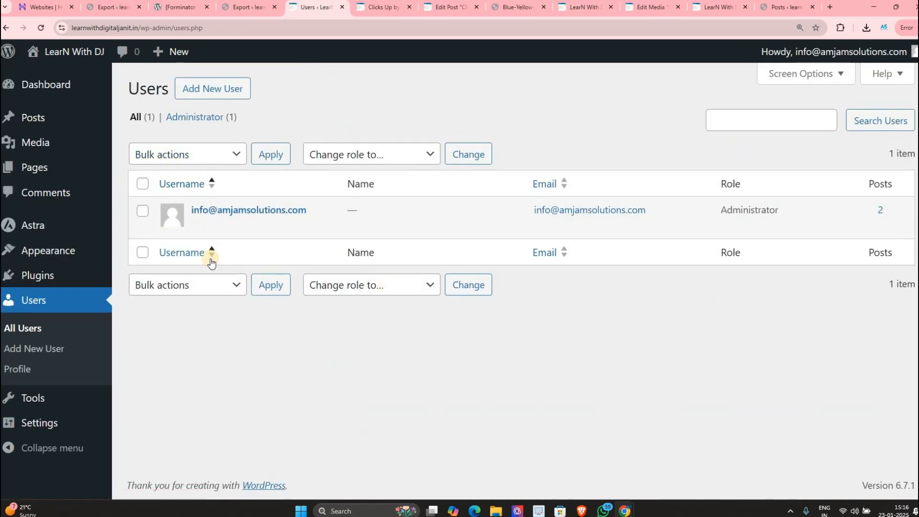
Step: Open the Add New User form, step through its fields and select the generated strong password
{"action": "left_click", "coordinate": [200, 93]}
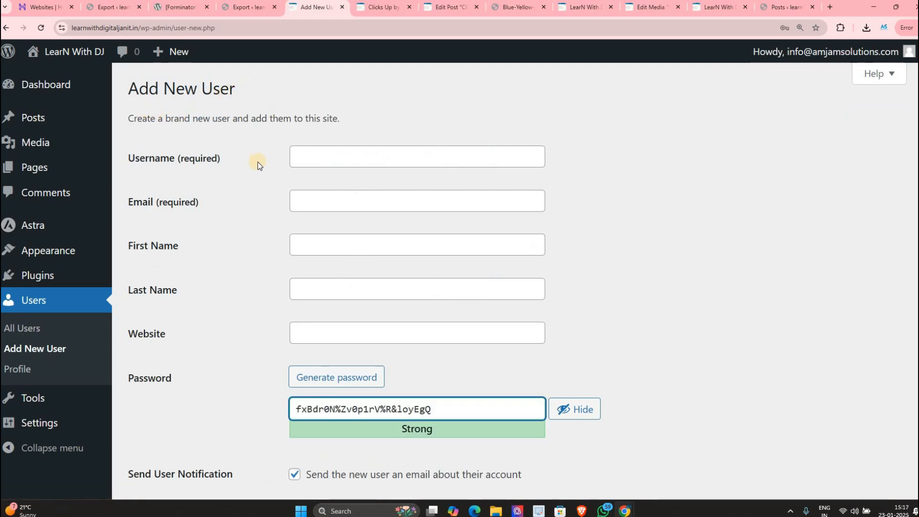
{"action": "left_click", "coordinate": [322, 160]}
{"action": "key", "text": "Tab"}
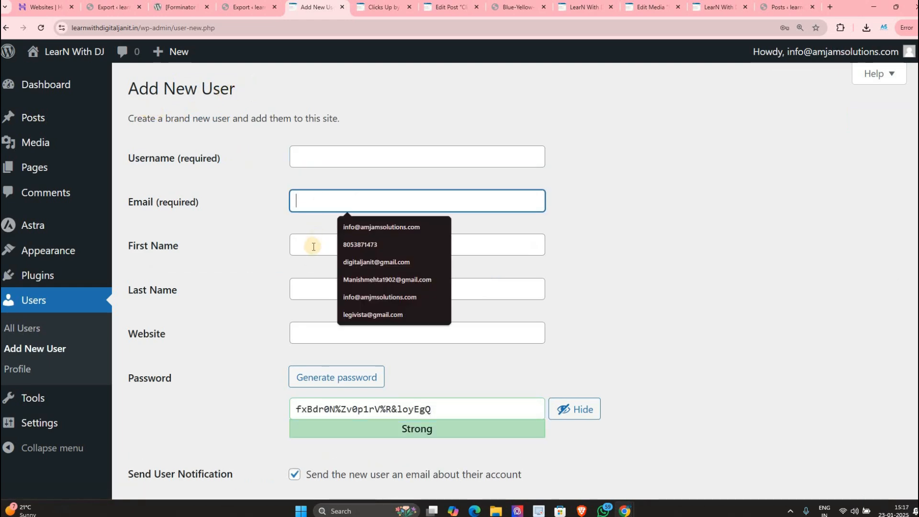
{"action": "key", "text": "Tab"}
{"action": "key", "text": "Tab"}
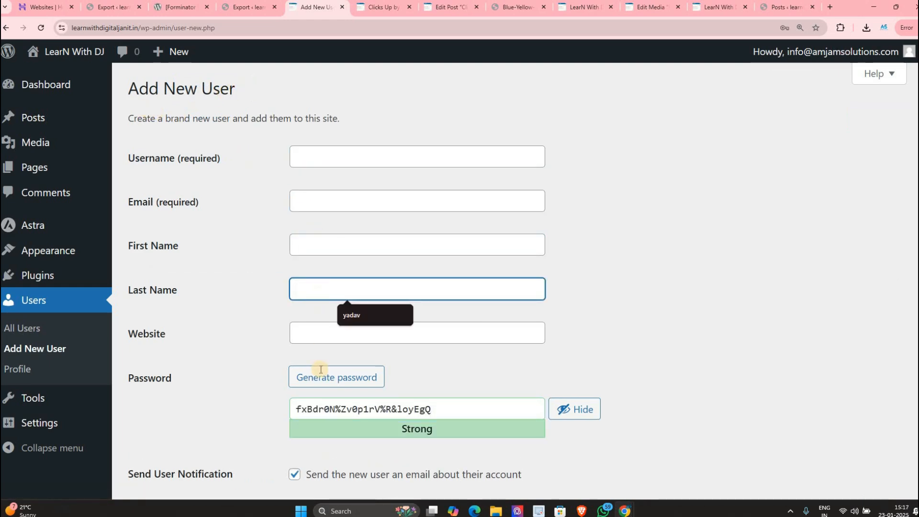
{"action": "scroll", "coordinate": [318, 370], "scroll_direction": "down", "scroll_amount": 1}
{"action": "left_click", "coordinate": [448, 359]}
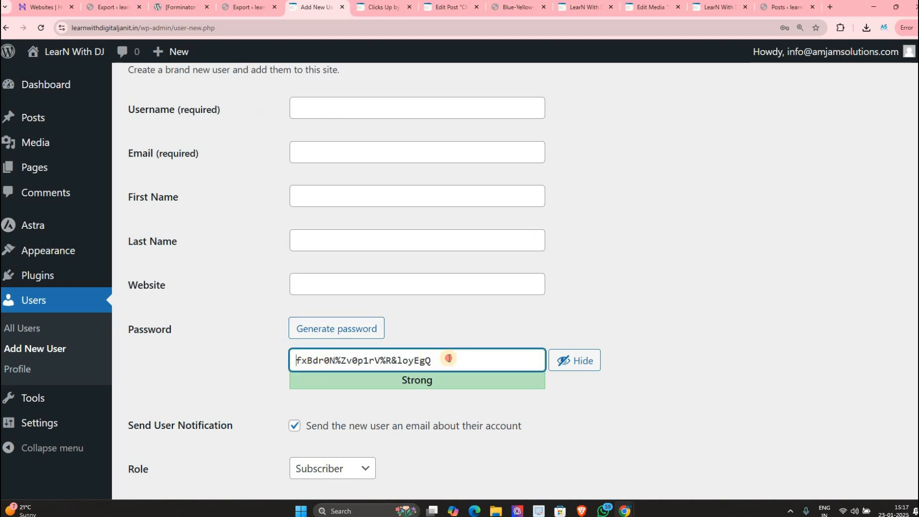
{"action": "key", "text": "ctrl+a"}
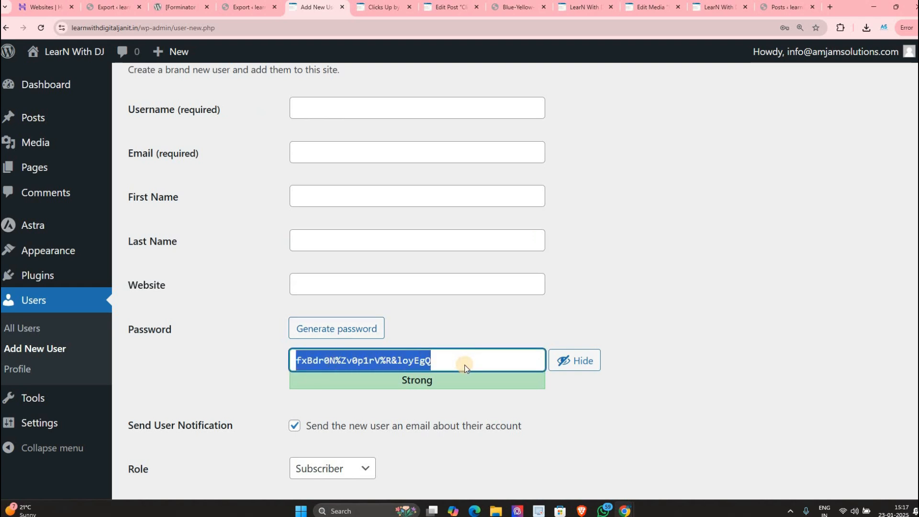
Step: Look over the Role dropdown options, then head to the Astra dashboard
{"action": "scroll", "coordinate": [328, 375], "scroll_direction": "down", "scroll_amount": 2}
{"action": "left_click", "coordinate": [332, 375]}
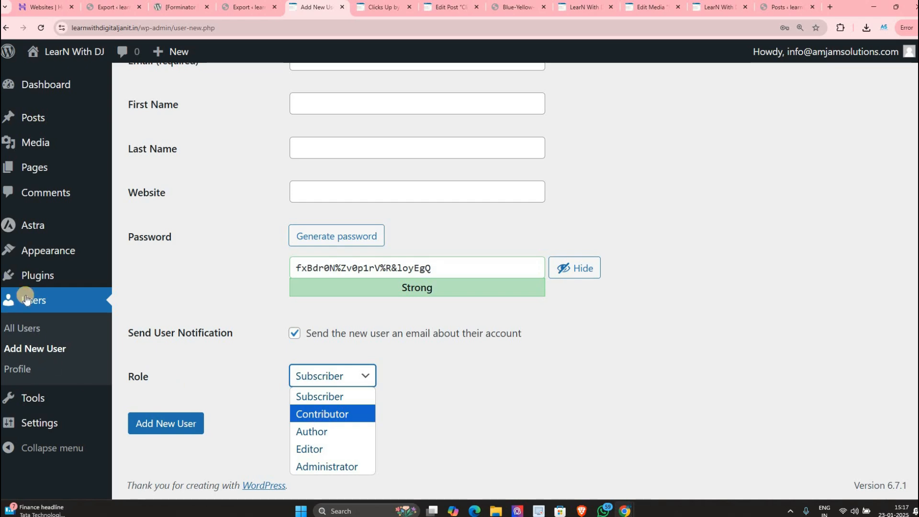
{"action": "left_click", "coordinate": [102, 232]}
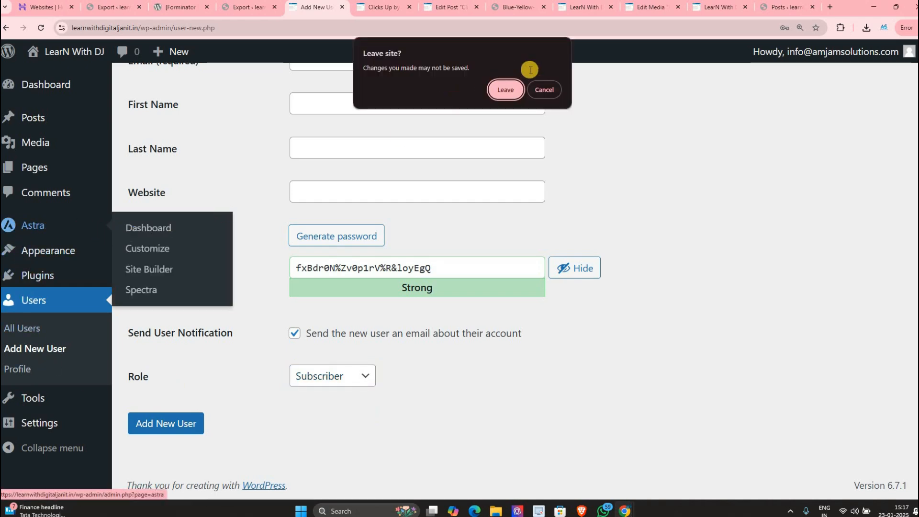
Step: Leave the unsaved user form and scroll Astra's Welcome dashboard to its Pro modules like Sticky Header
{"action": "left_click", "coordinate": [506, 89]}
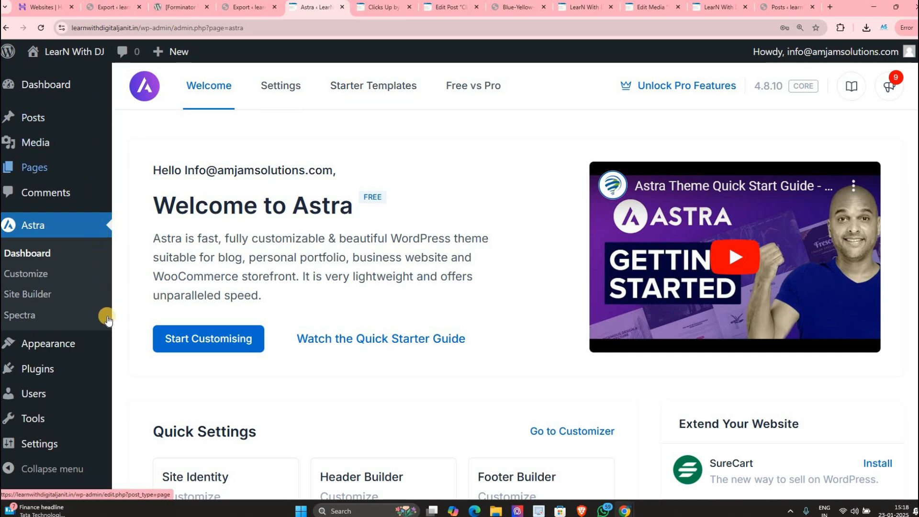
{"action": "scroll", "coordinate": [88, 345], "scroll_direction": "down", "scroll_amount": 4}
{"action": "scroll", "coordinate": [89, 344], "scroll_direction": "down", "scroll_amount": 15}
{"action": "mouse_move", "coordinate": [120, 335]}
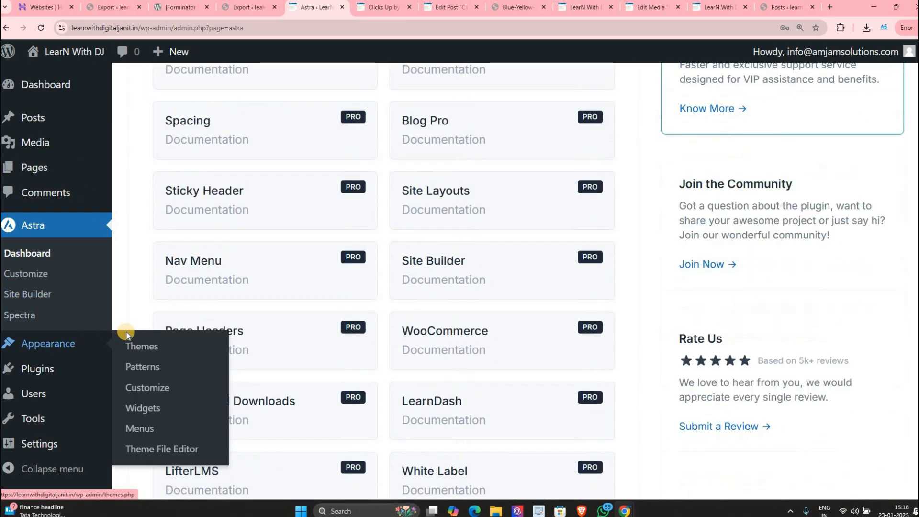
{"action": "scroll", "coordinate": [122, 302], "scroll_direction": "down", "scroll_amount": 2}
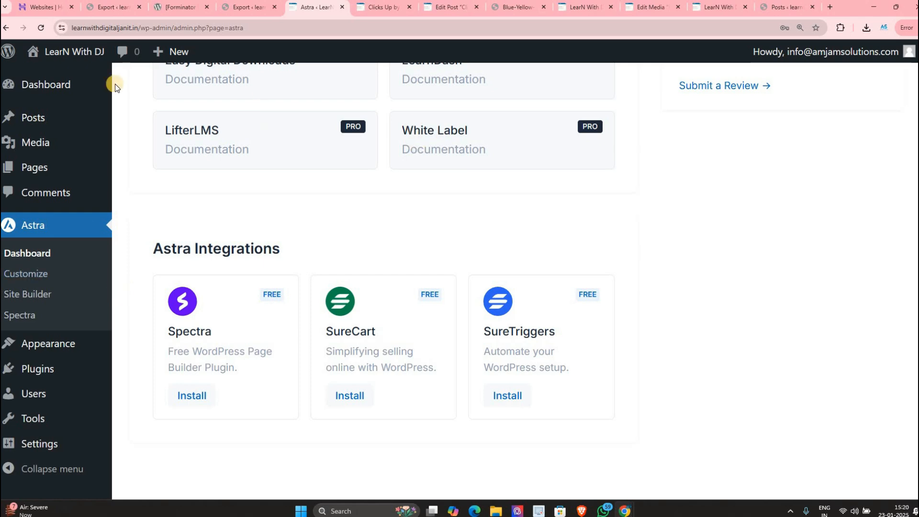
{"action": "left_click", "coordinate": [25, 472]}
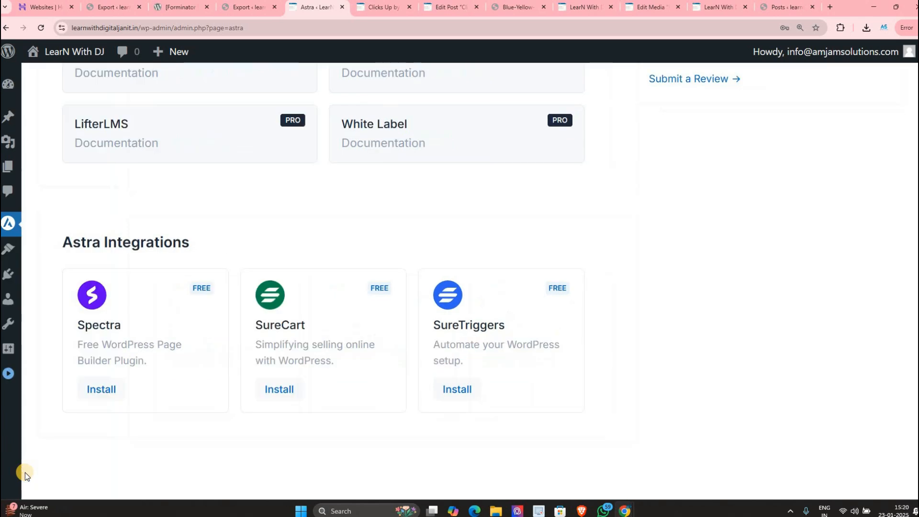
{"action": "left_click", "coordinate": [7, 378]}
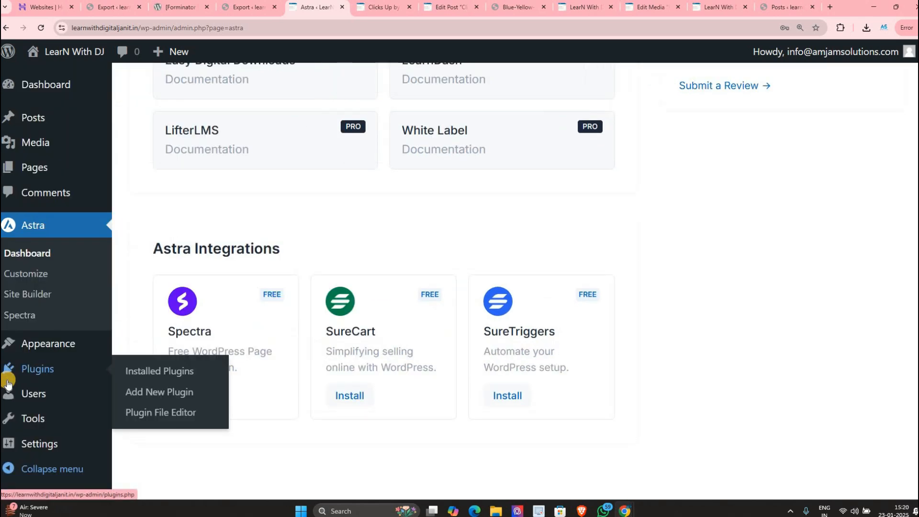